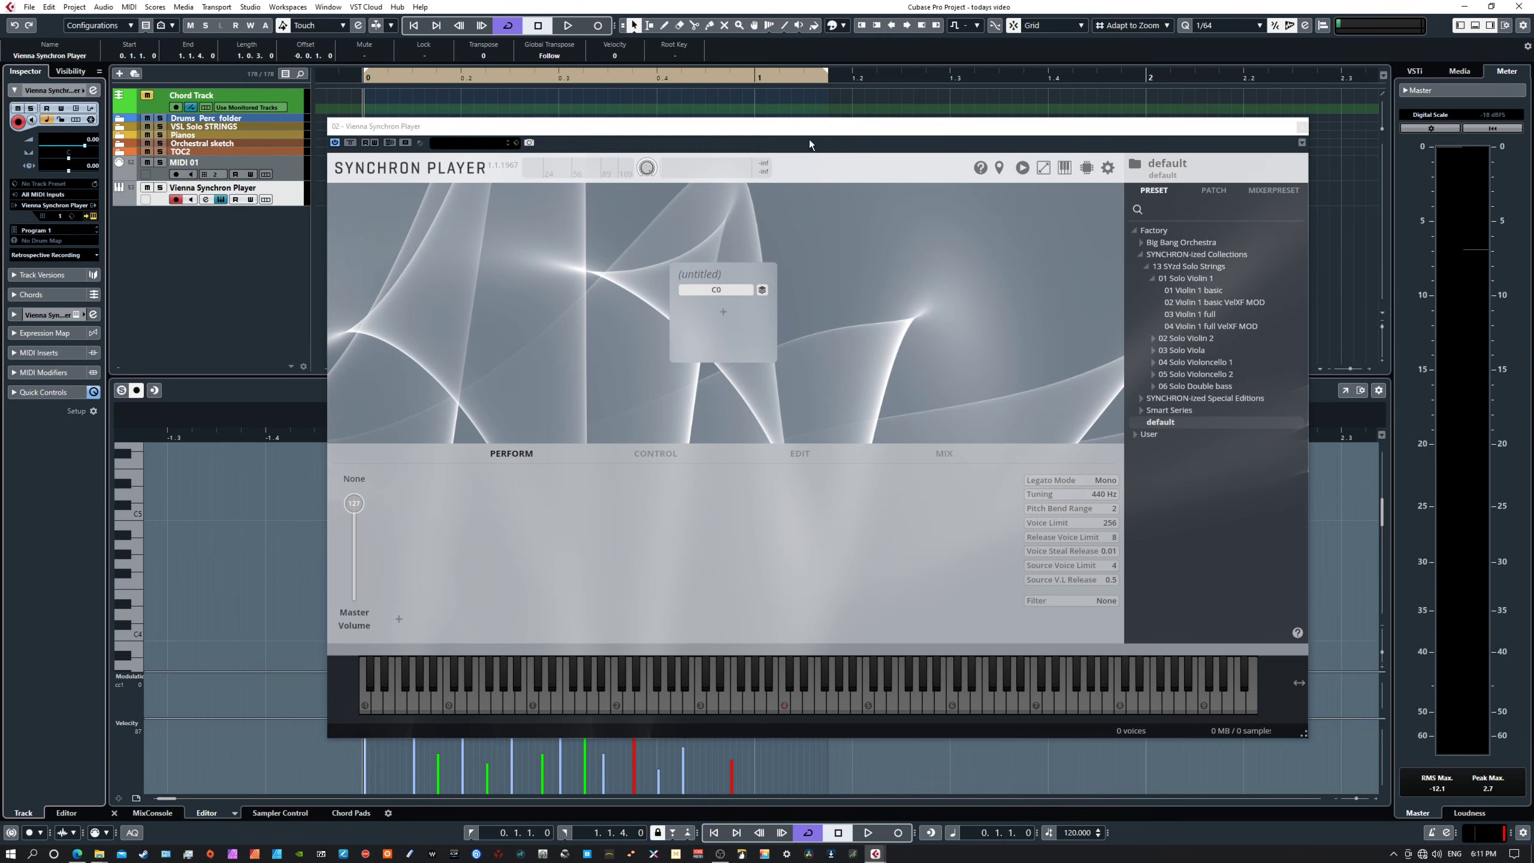
{"action": "mouse_move", "coordinate": [827, 127]}
{"action": "left_mouse_down"}
{"action": "mouse_move", "coordinate": [801, 204]}
{"action": "mouse_move", "coordinate": [814, 150]}
{"action": "mouse_move", "coordinate": [827, 156]}
{"action": "left_mouse_up"}
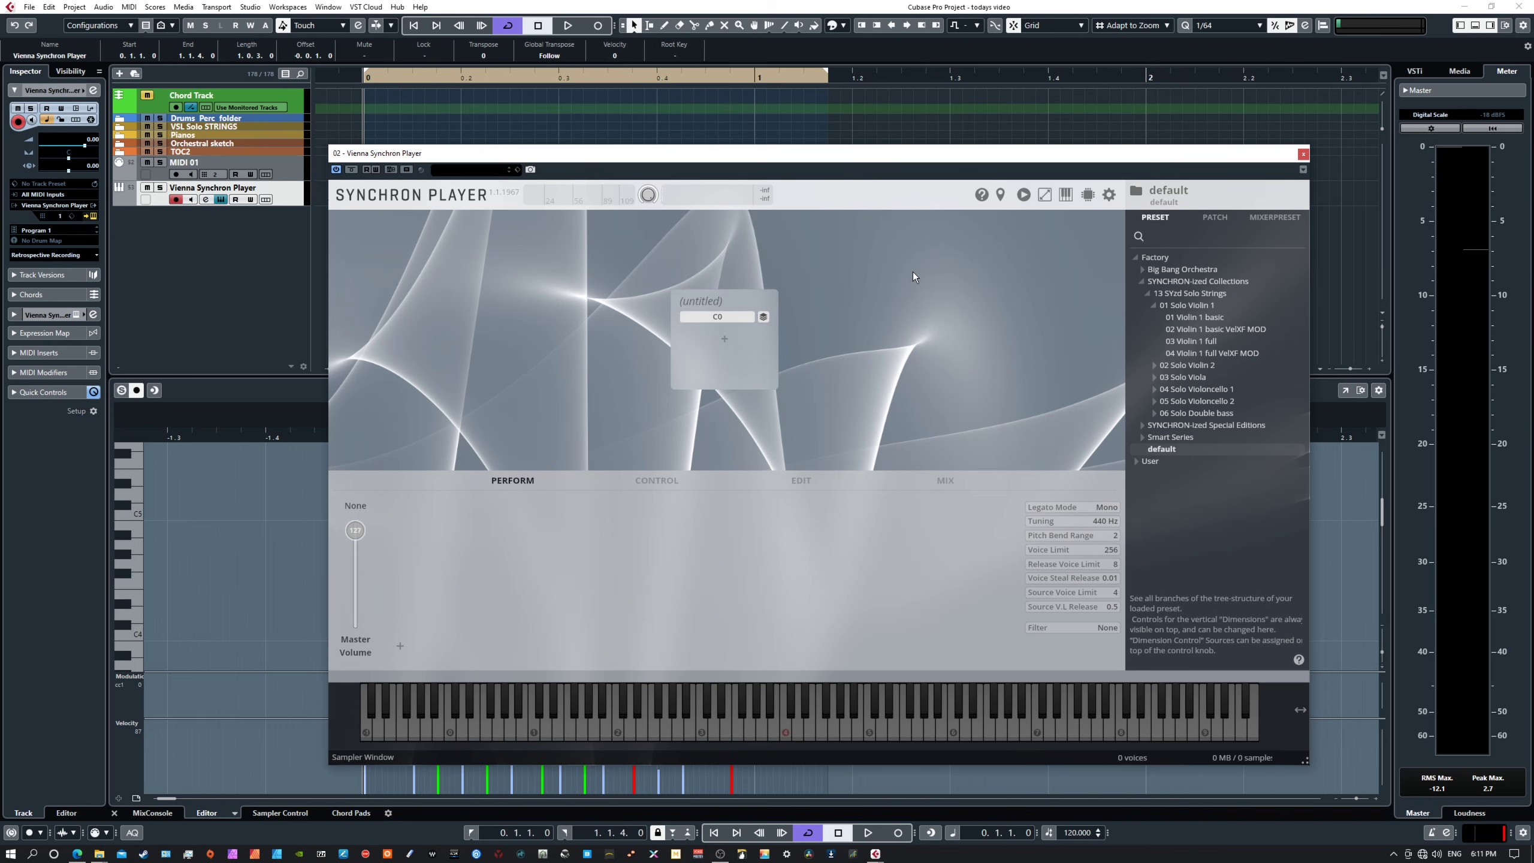
{"action": "mouse_move", "coordinate": [860, 155]}
{"action": "left_mouse_down"}
{"action": "mouse_move", "coordinate": [856, 218]}
{"action": "mouse_move", "coordinate": [881, 161]}
{"action": "mouse_move", "coordinate": [870, 153]}
{"action": "left_mouse_up"}
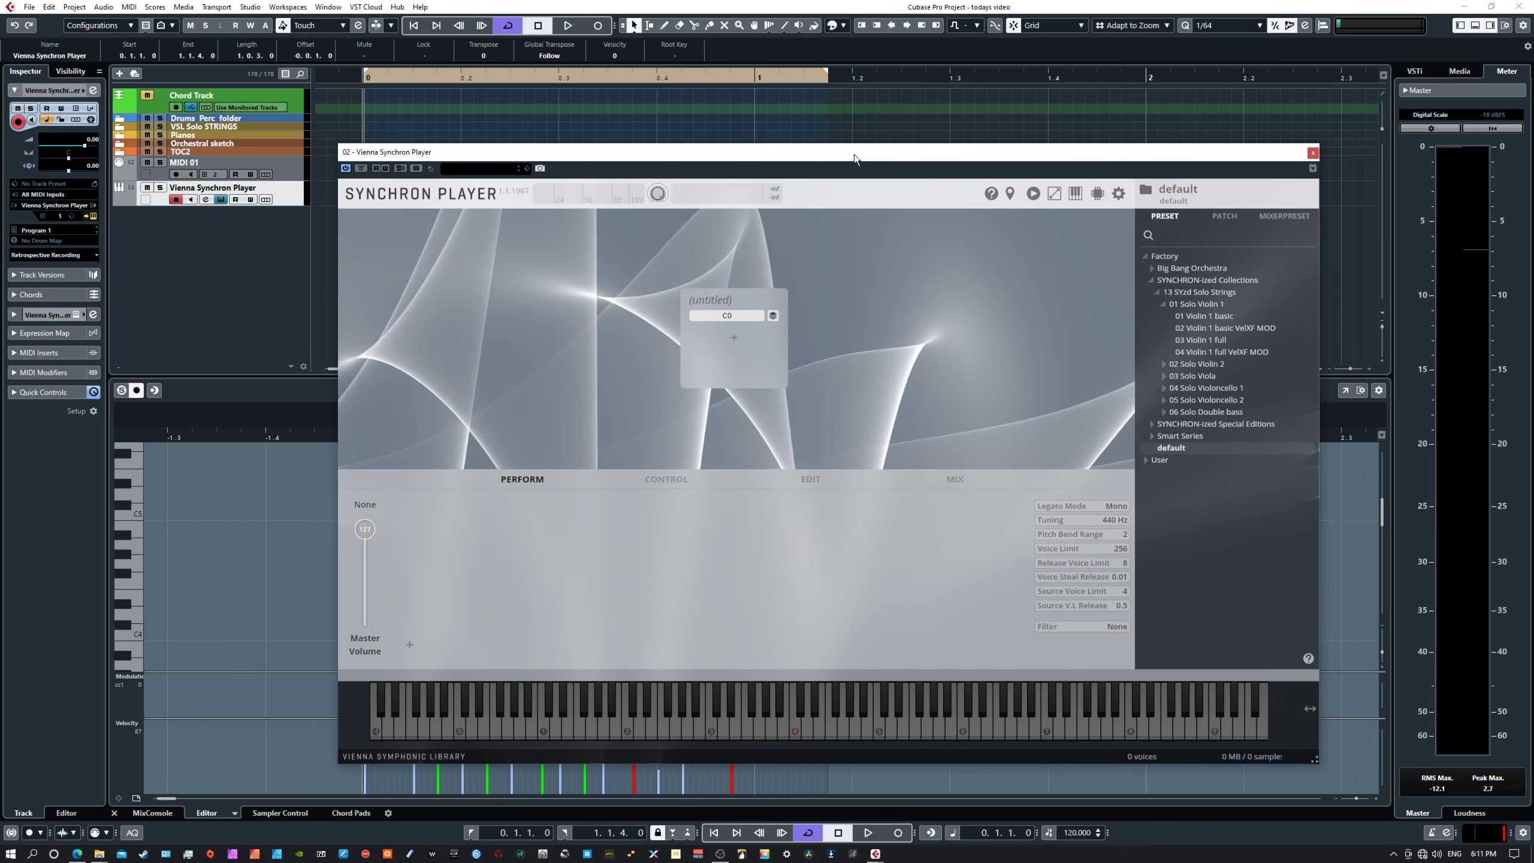
{"action": "mouse_move", "coordinate": [853, 153]}
{"action": "left_mouse_down"}
{"action": "mouse_move", "coordinate": [855, 177]}
{"action": "mouse_move", "coordinate": [866, 137]}
{"action": "mouse_move", "coordinate": [839, 133]}
{"action": "left_mouse_up"}
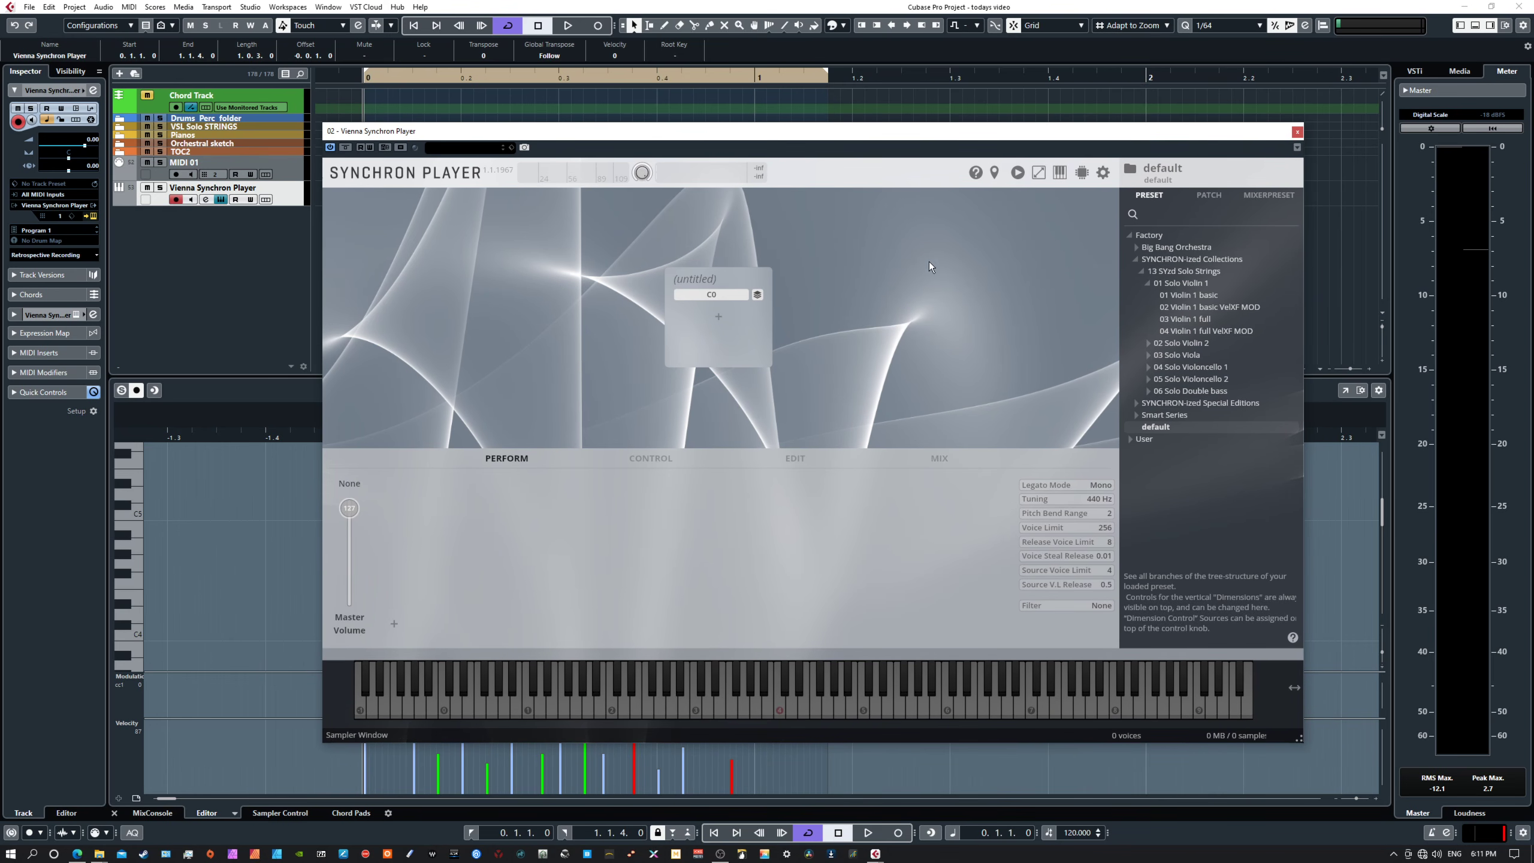
{"action": "mouse_move", "coordinate": [855, 133]}
{"action": "left_mouse_down"}
{"action": "mouse_move", "coordinate": [832, 148]}
{"action": "mouse_move", "coordinate": [867, 153]}
{"action": "left_mouse_up"}
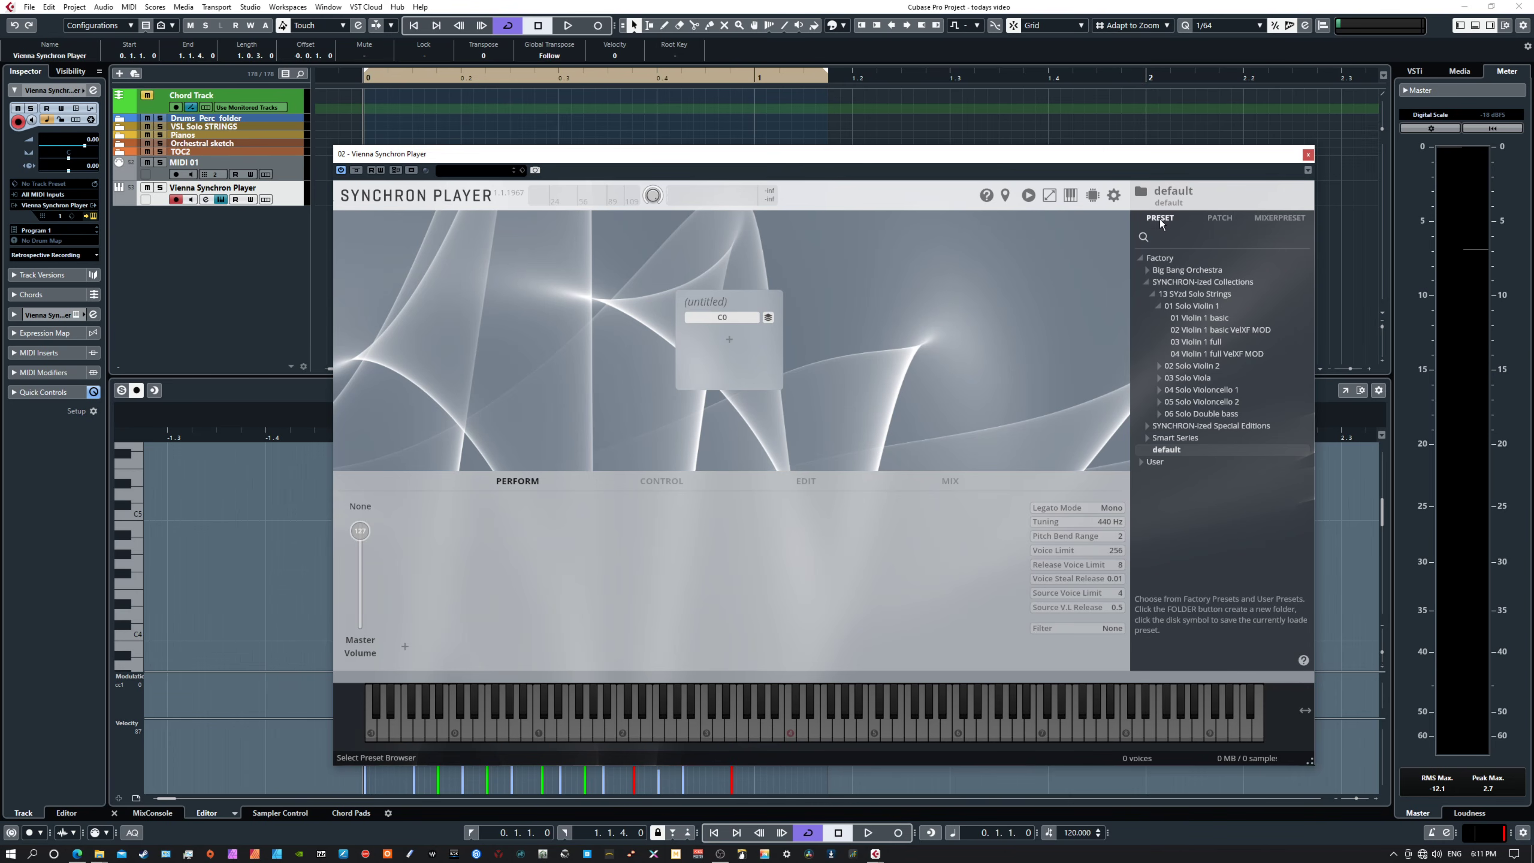
- Look through the preset, patch and mixer preset browsers, and the Control, Edit, Mix and Perform pages of the empty default preset
{"action": "left_click", "coordinate": [1216, 216]}
{"action": "left_click", "coordinate": [1273, 219]}
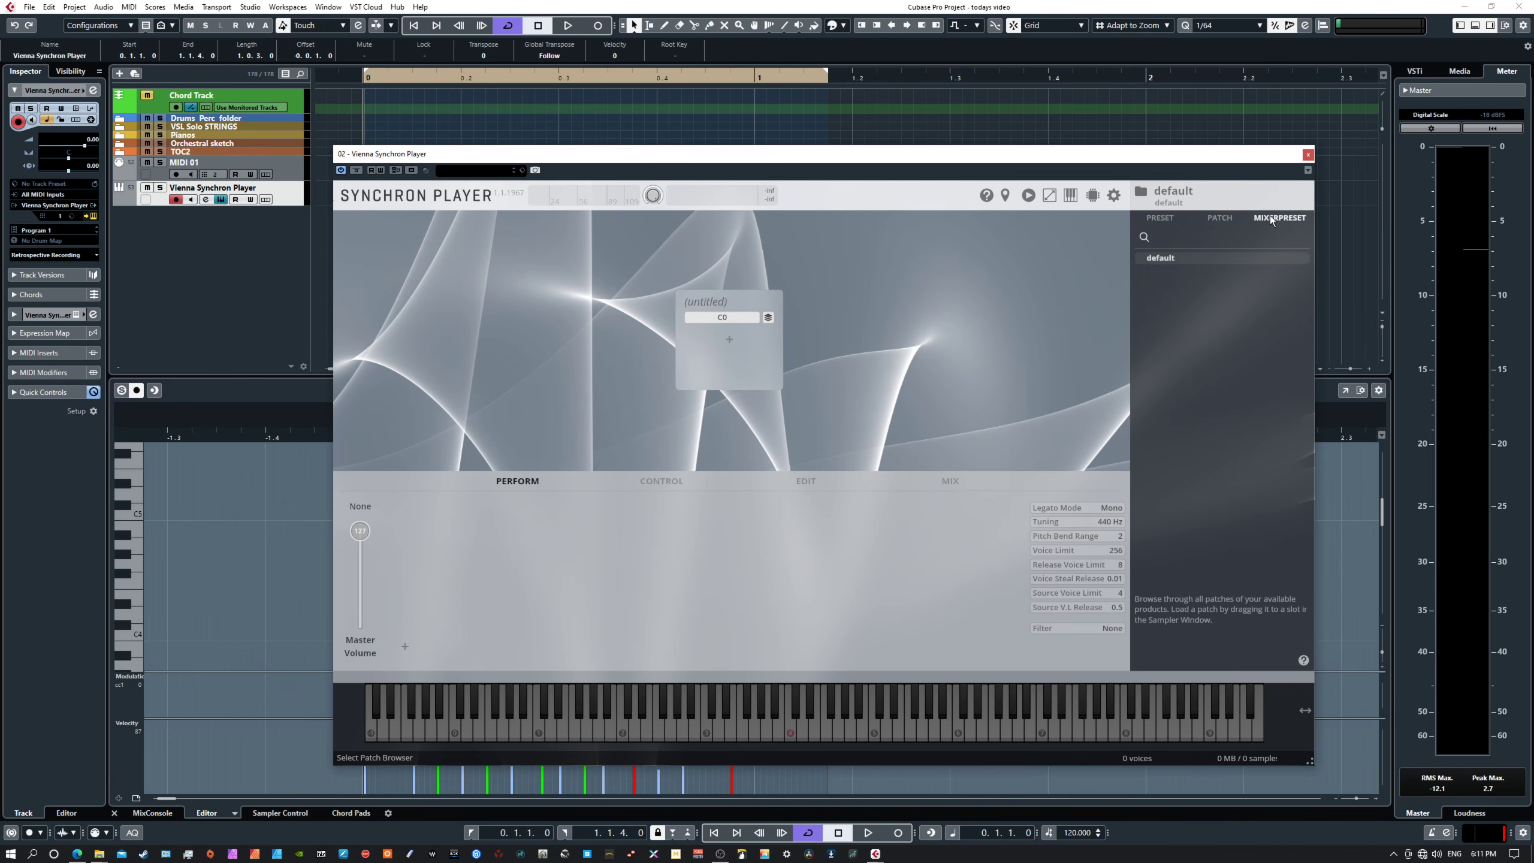
{"action": "left_click", "coordinate": [1159, 216]}
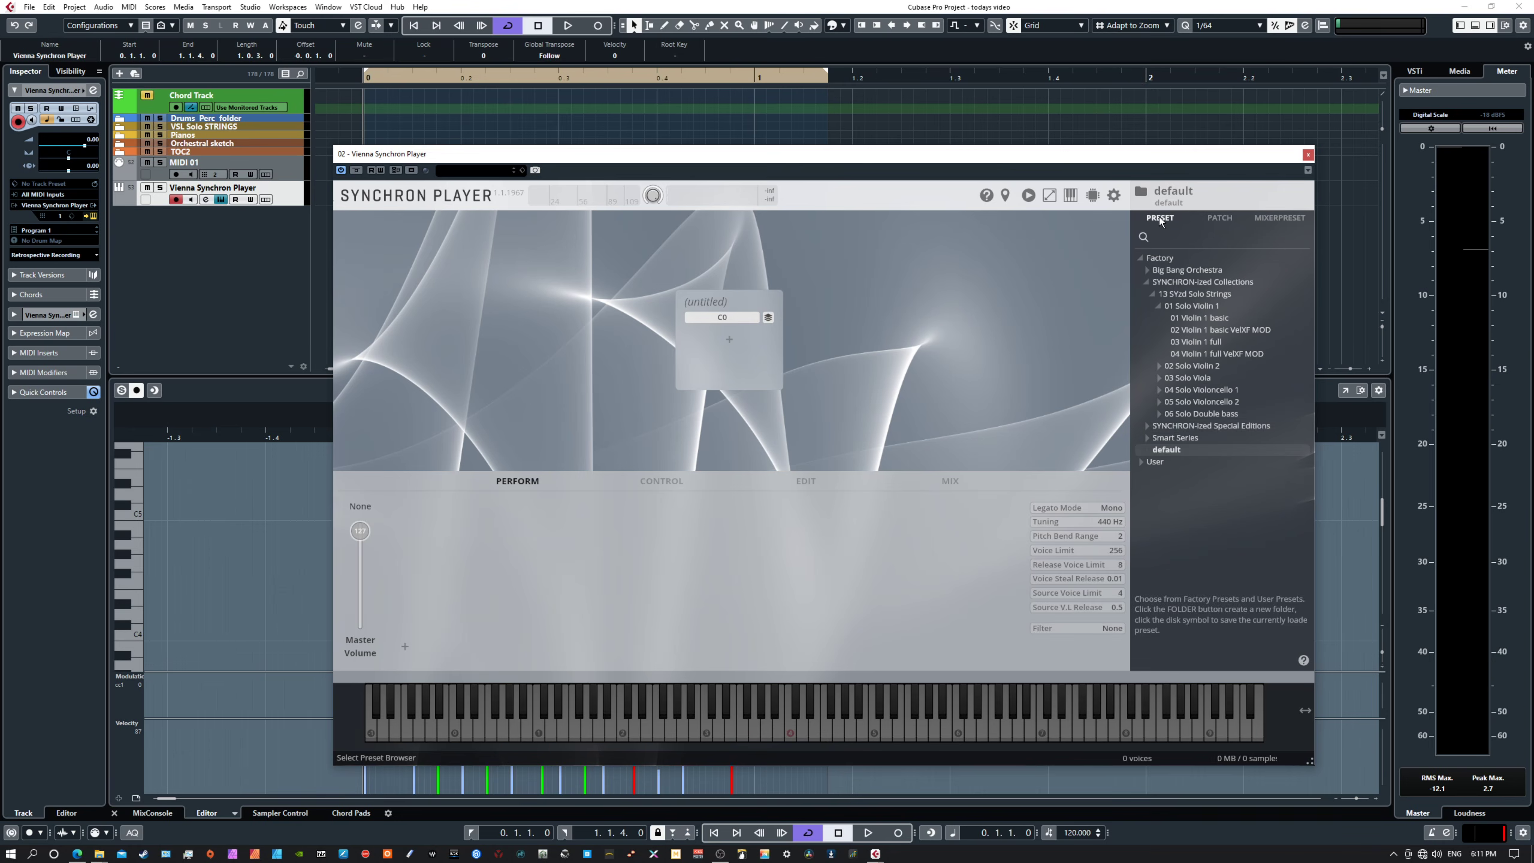
{"action": "double_click", "coordinate": [1171, 454]}
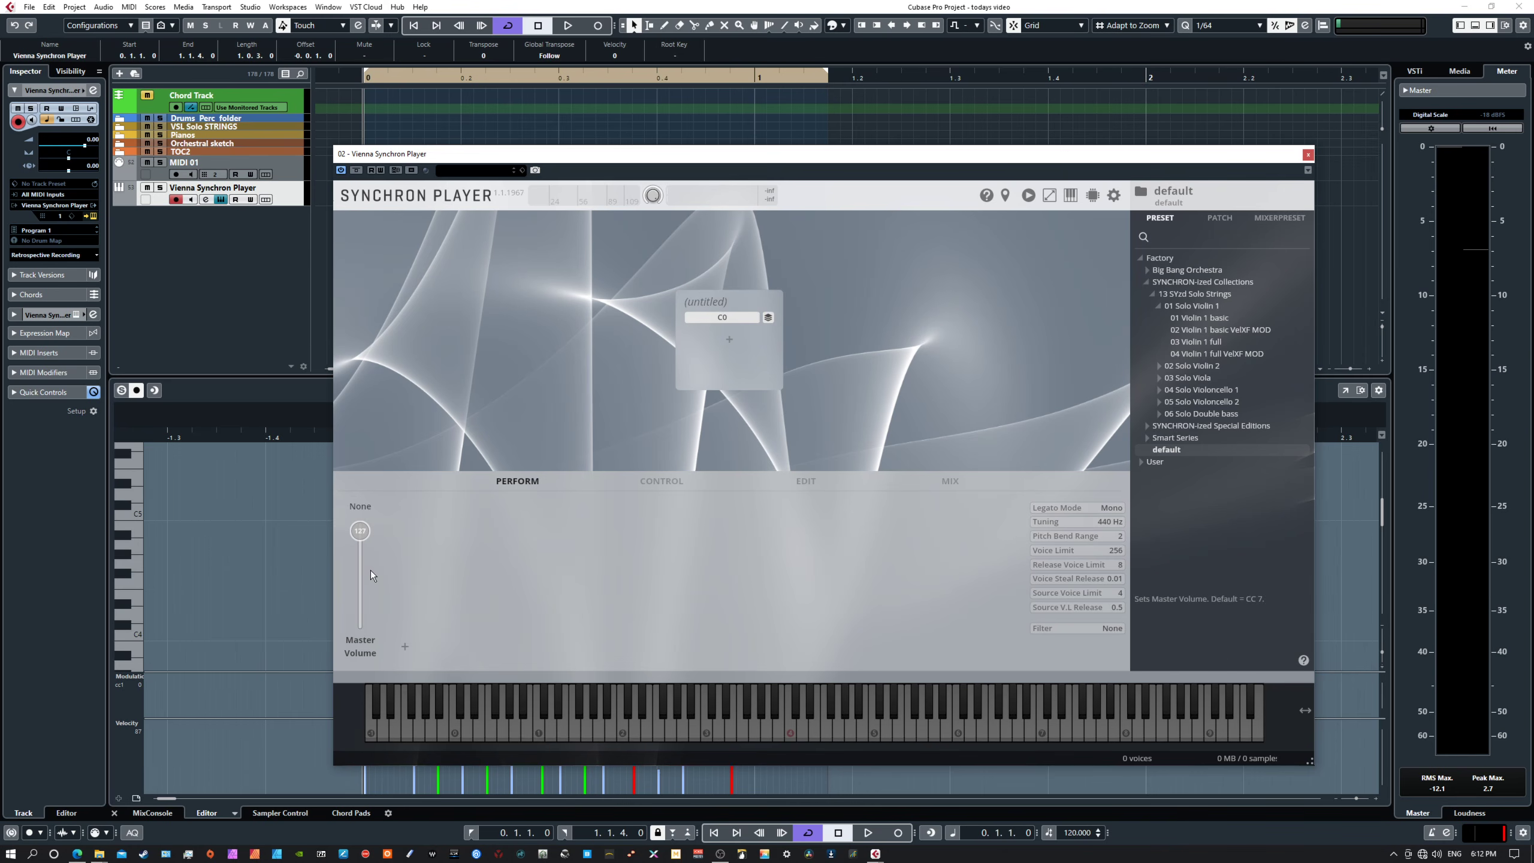
{"action": "left_click", "coordinate": [668, 481]}
{"action": "left_click", "coordinate": [799, 482]}
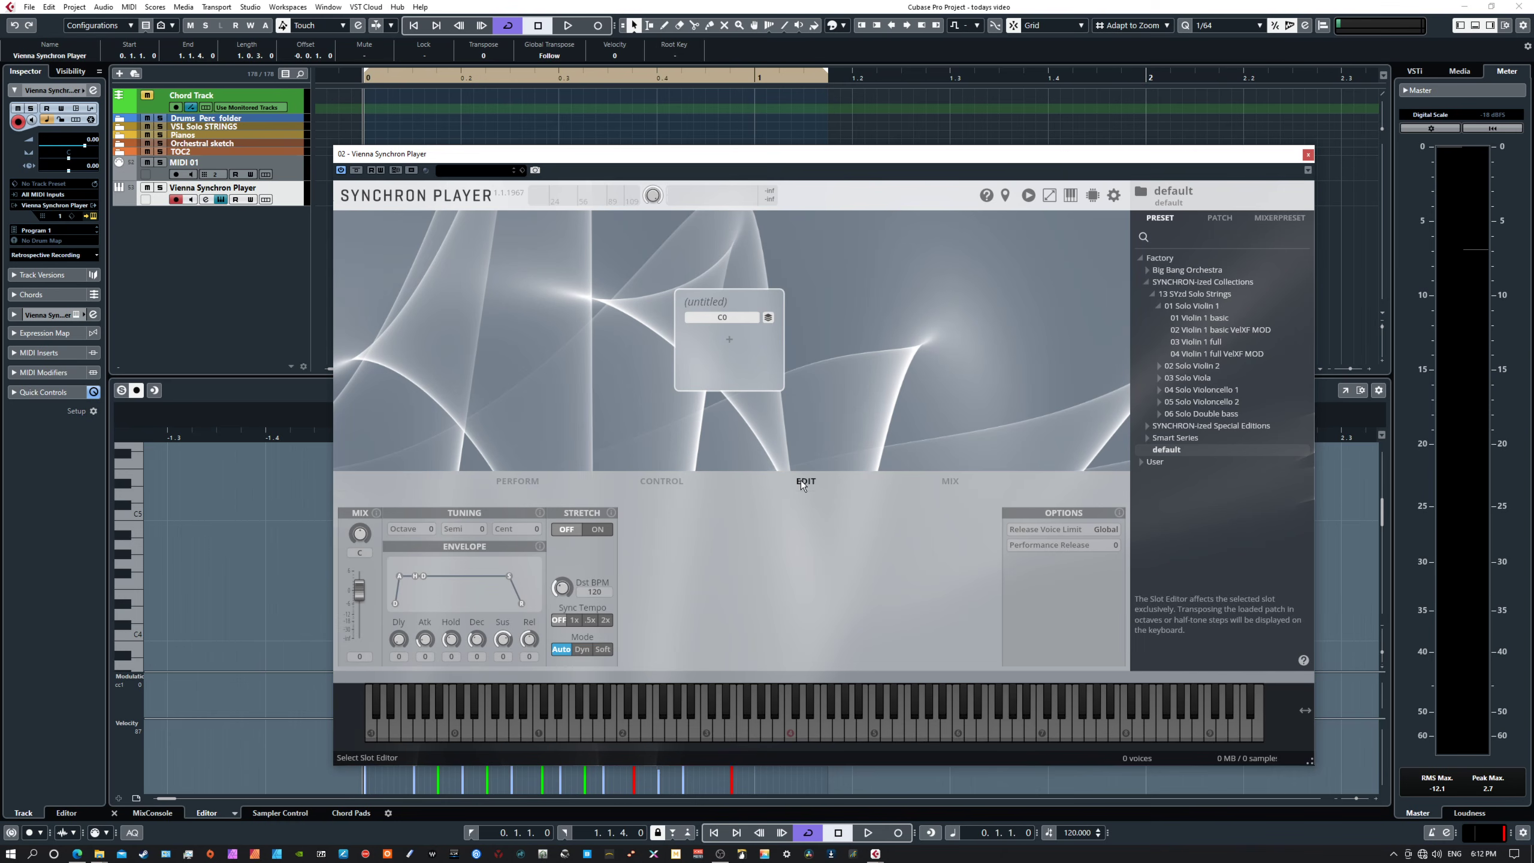
{"action": "left_click", "coordinate": [951, 481]}
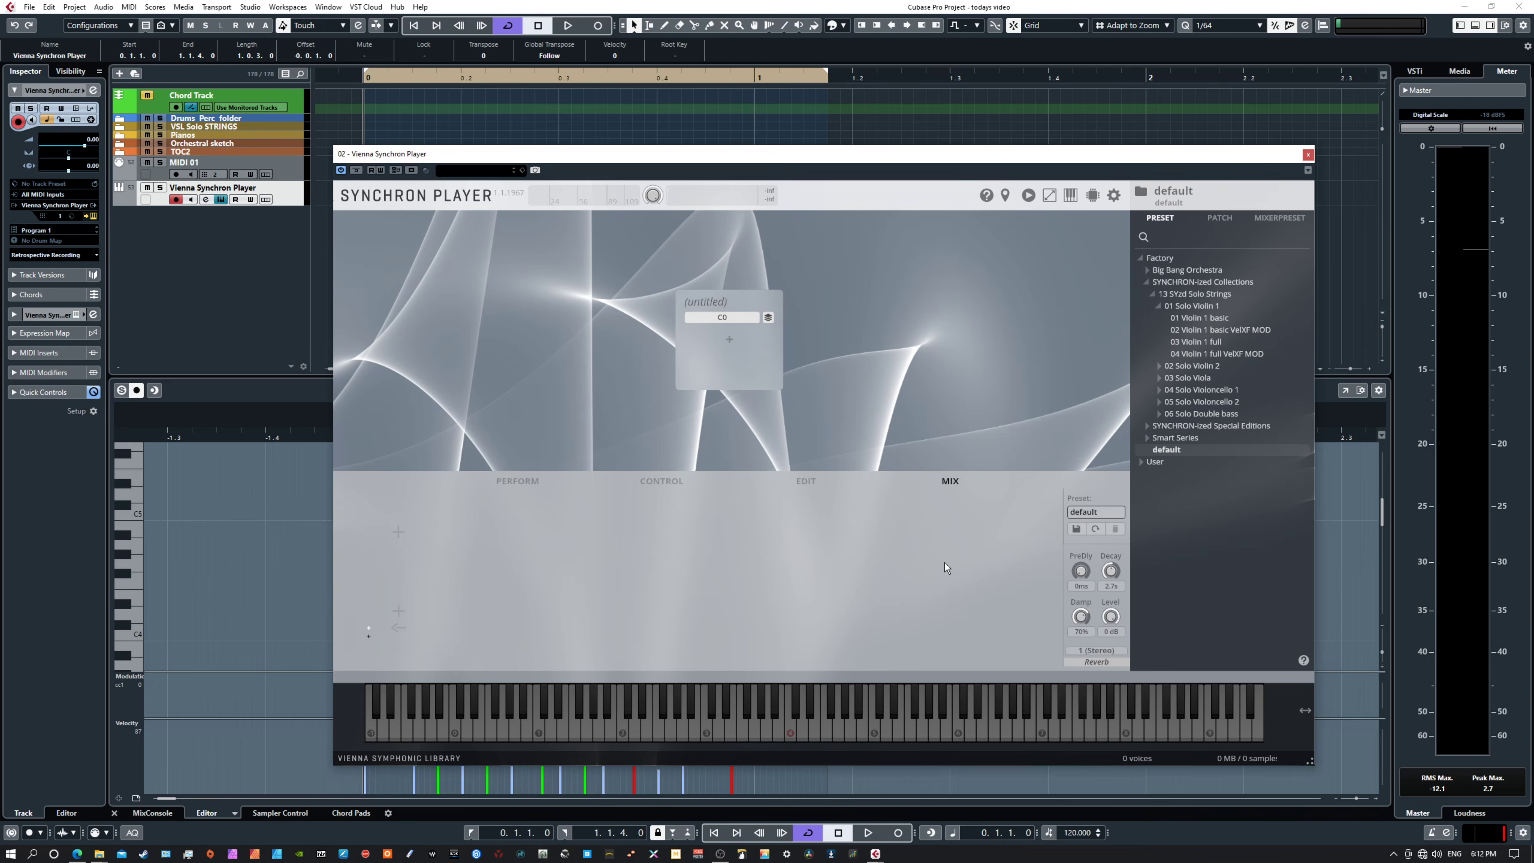
{"action": "left_click", "coordinate": [520, 480]}
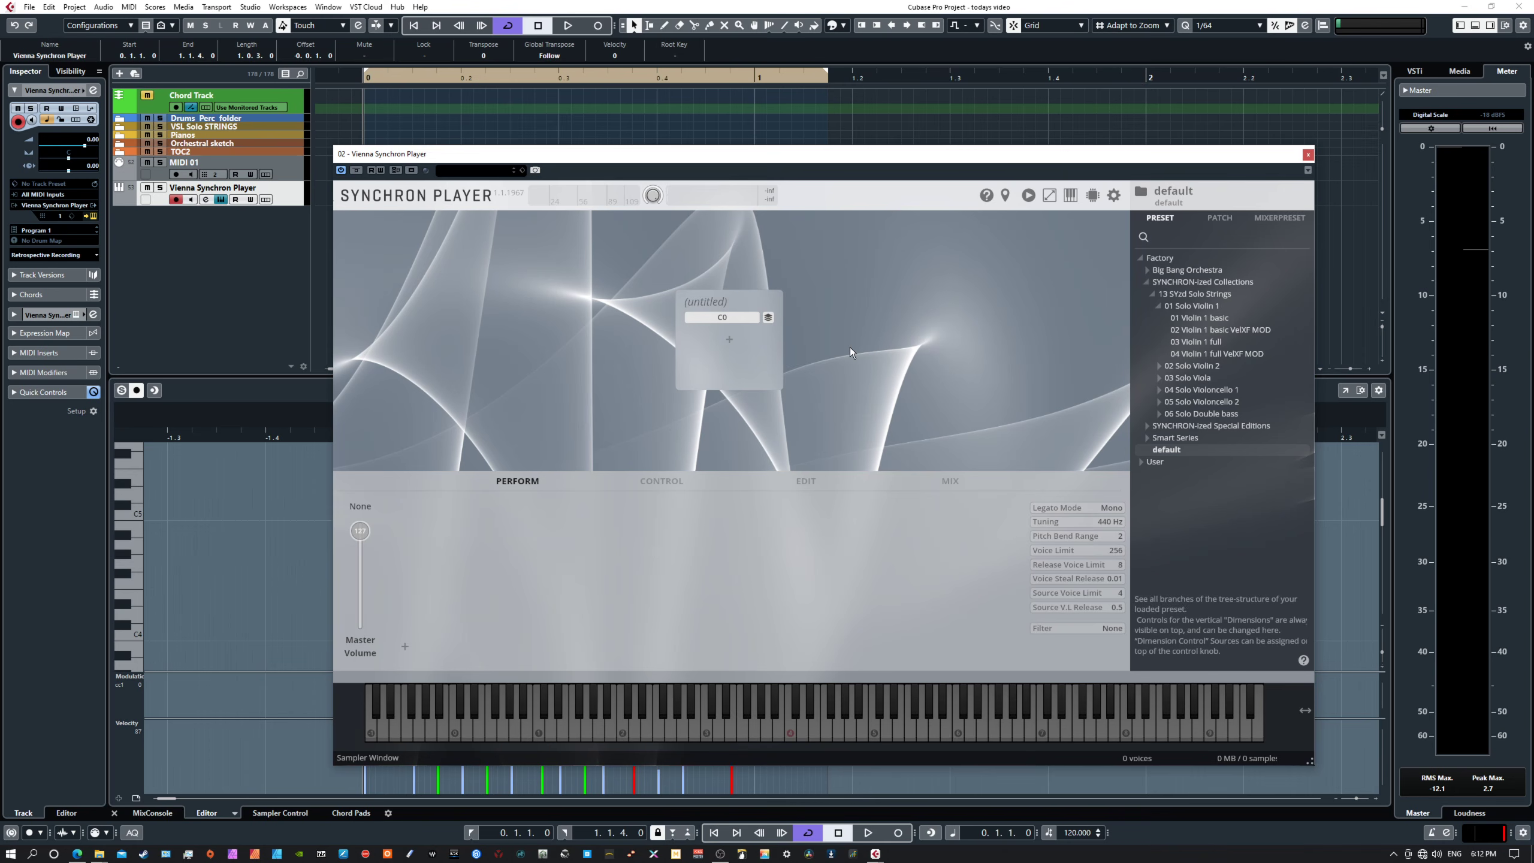
- Rename the untitled dimension in the sampler window to "short strings"
{"action": "double_click", "coordinate": [709, 302]}
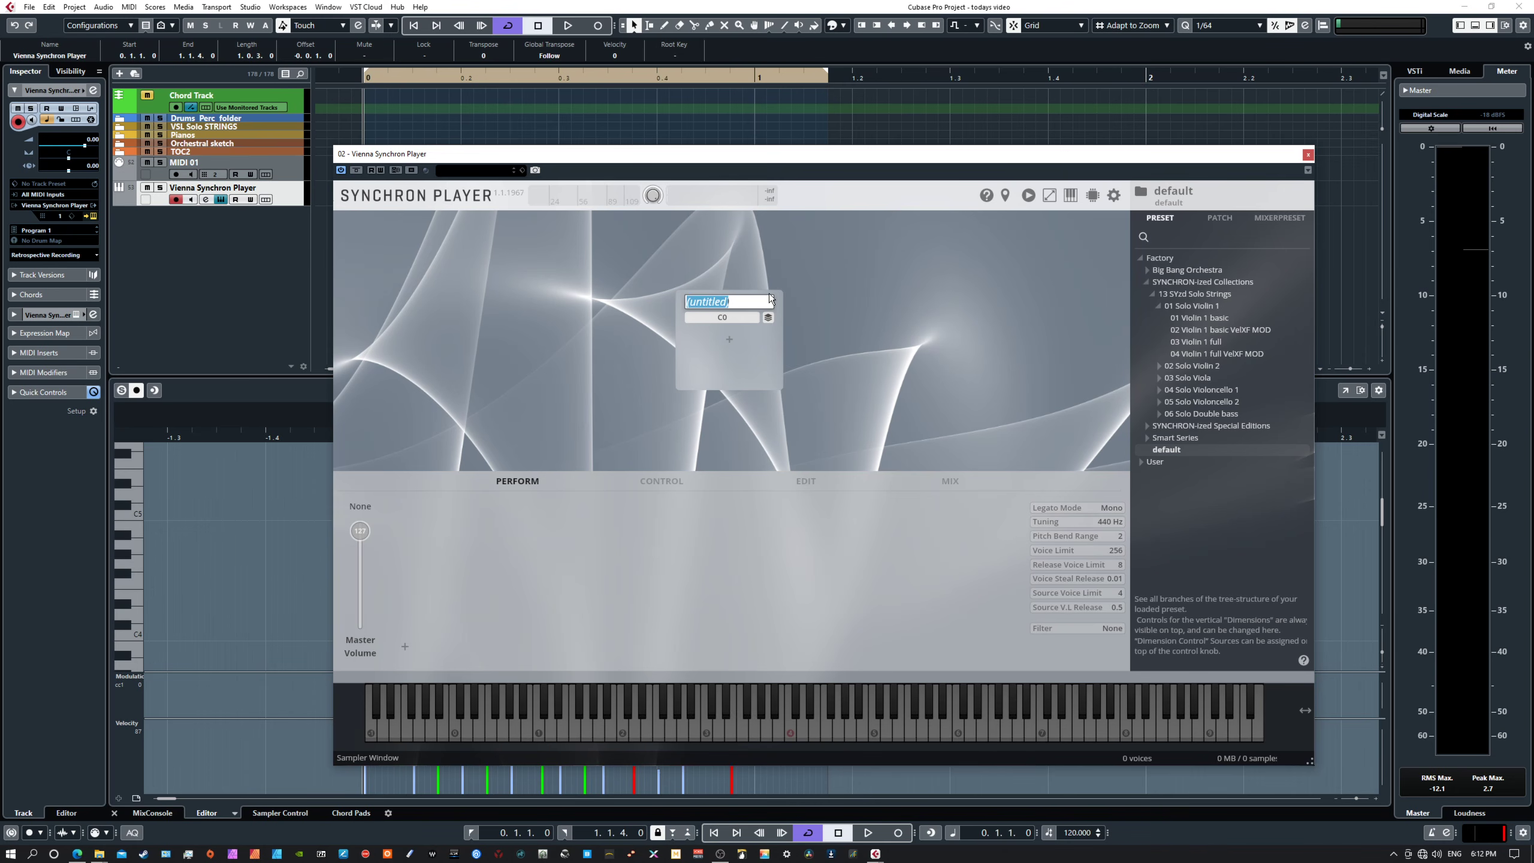
{"action": "type", "text": "short sx"}
{"action": "key", "text": "BackSpace"}
{"action": "type", "text": "trings"}
{"action": "key", "text": "Return"}
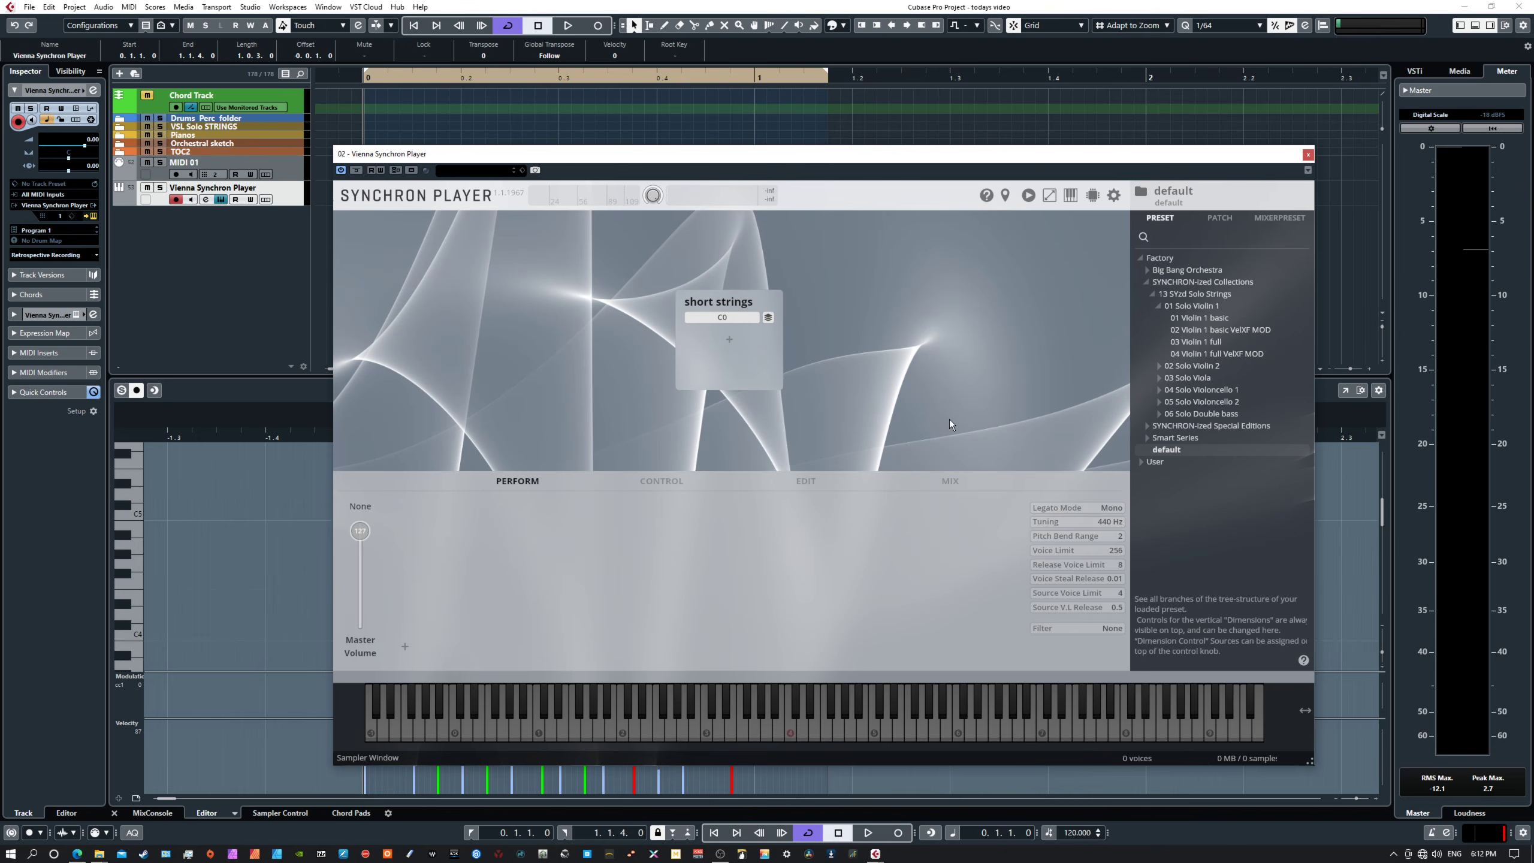
- Load the 01 VI2_staccato patch from Solo Violin 2's SHORT + LONG NOTES folder into the empty slot of "short strings"
{"action": "left_click", "coordinate": [1221, 218]}
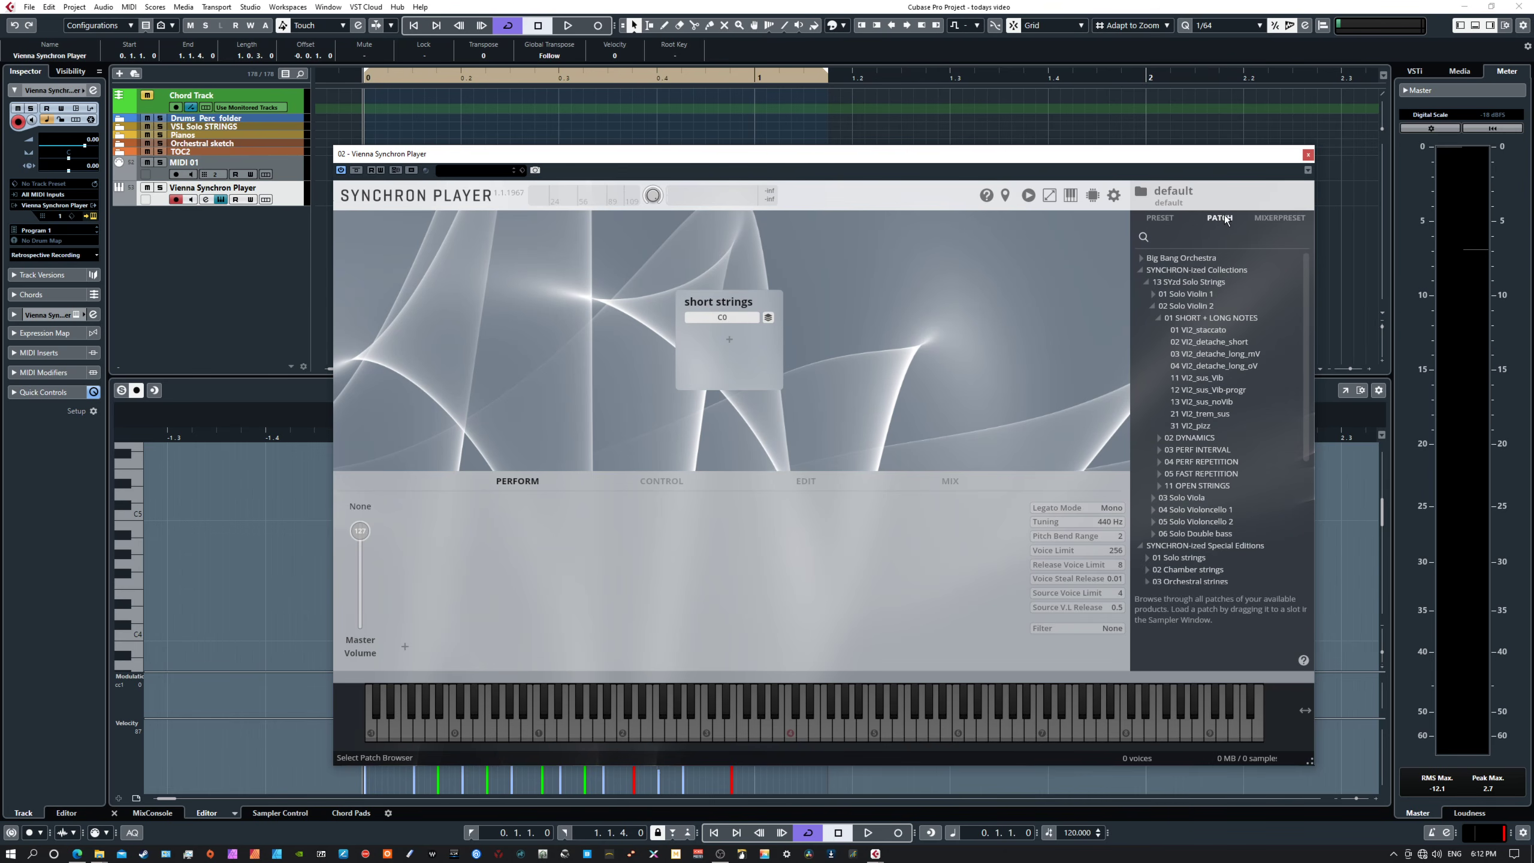
{"action": "left_click", "coordinate": [1161, 218]}
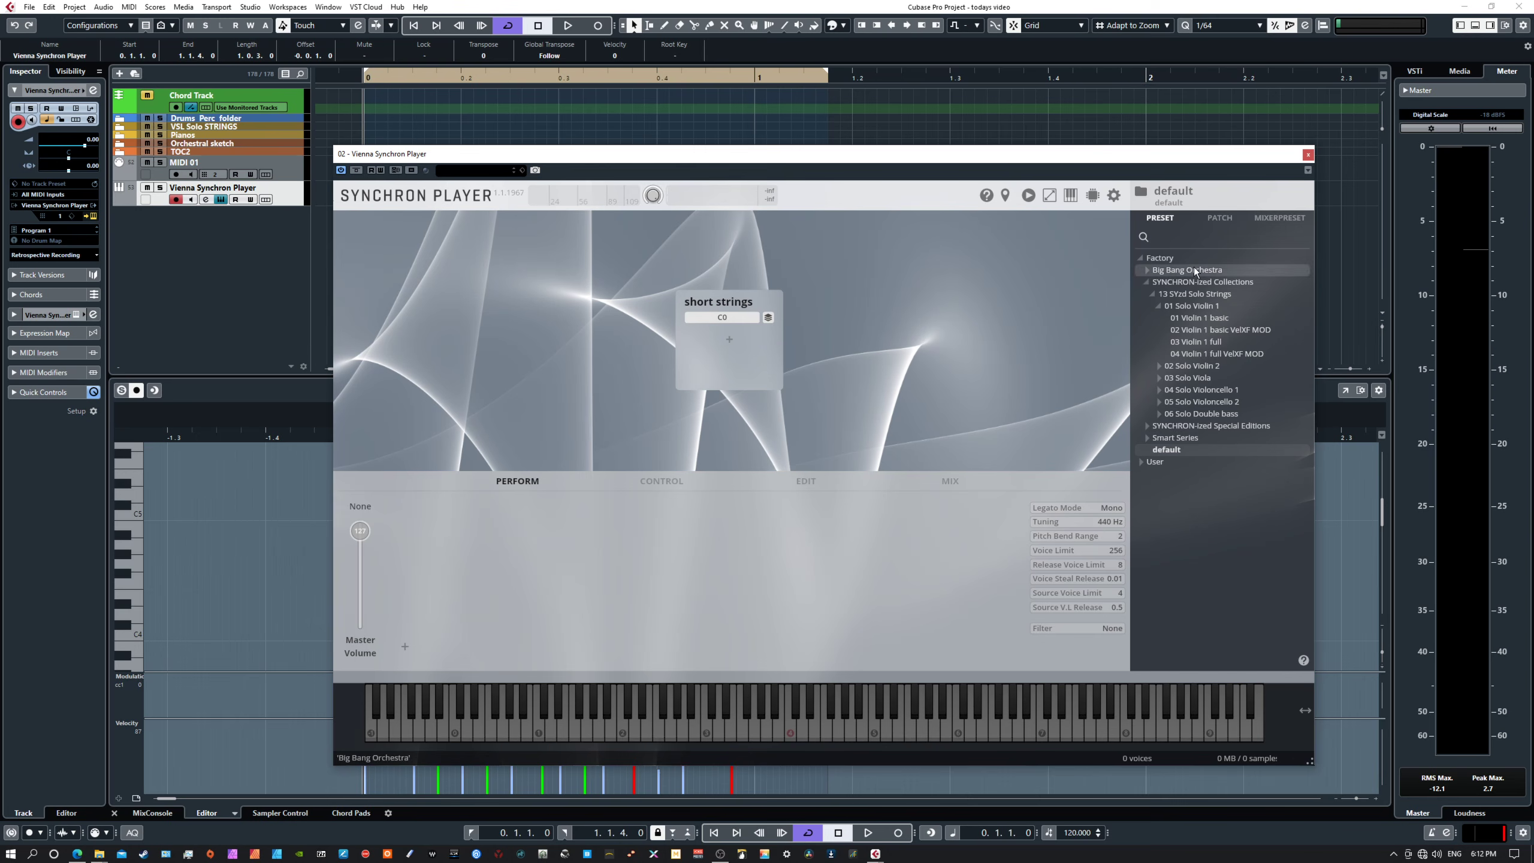
{"action": "left_click", "coordinate": [1217, 218]}
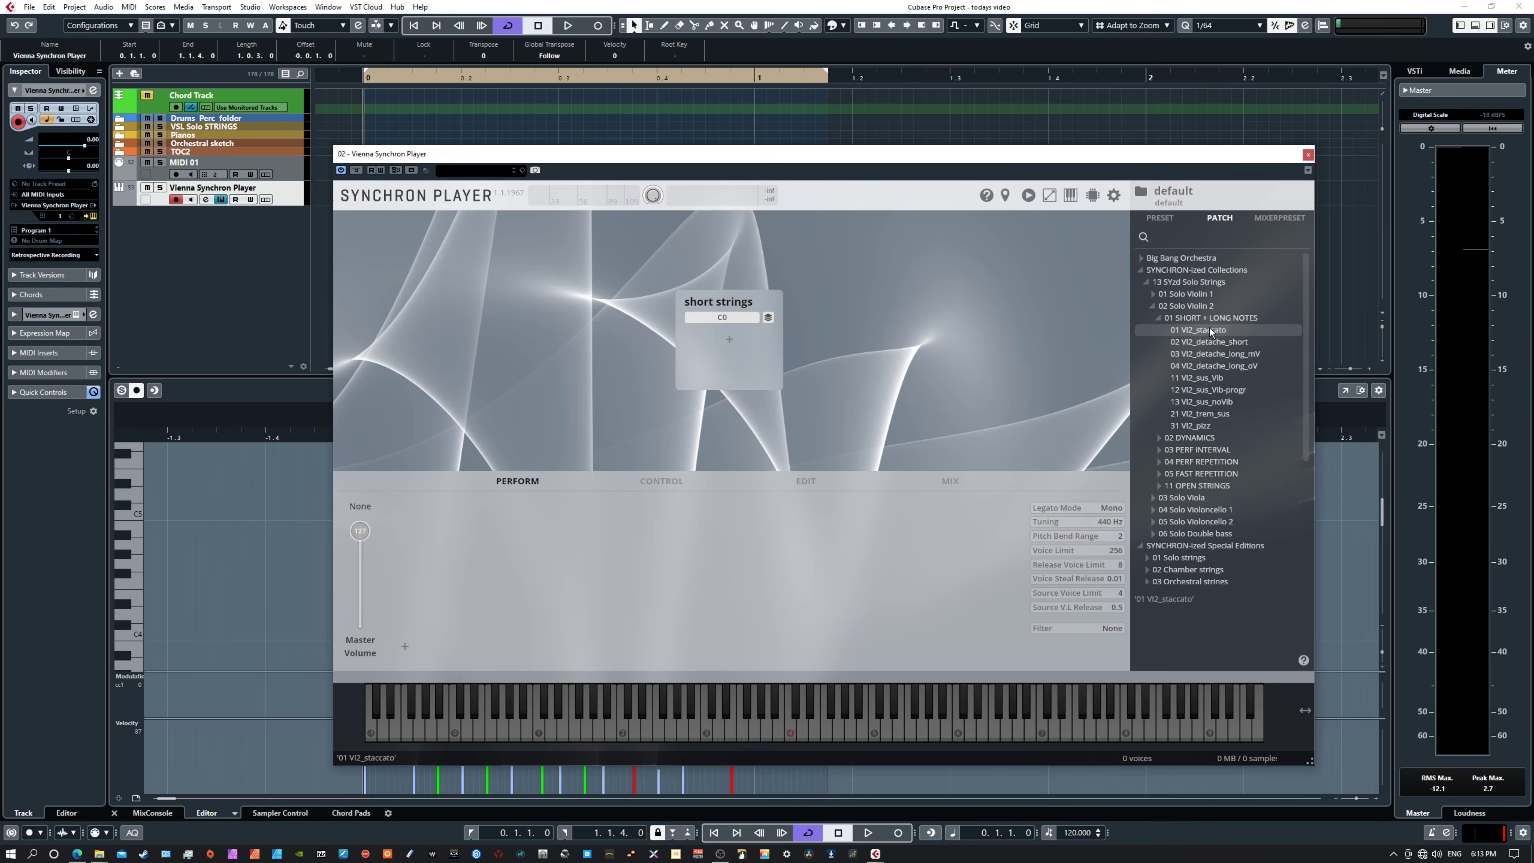
{"action": "left_click_drag", "start_coordinate": [1209, 328], "coordinate": [728, 340]}
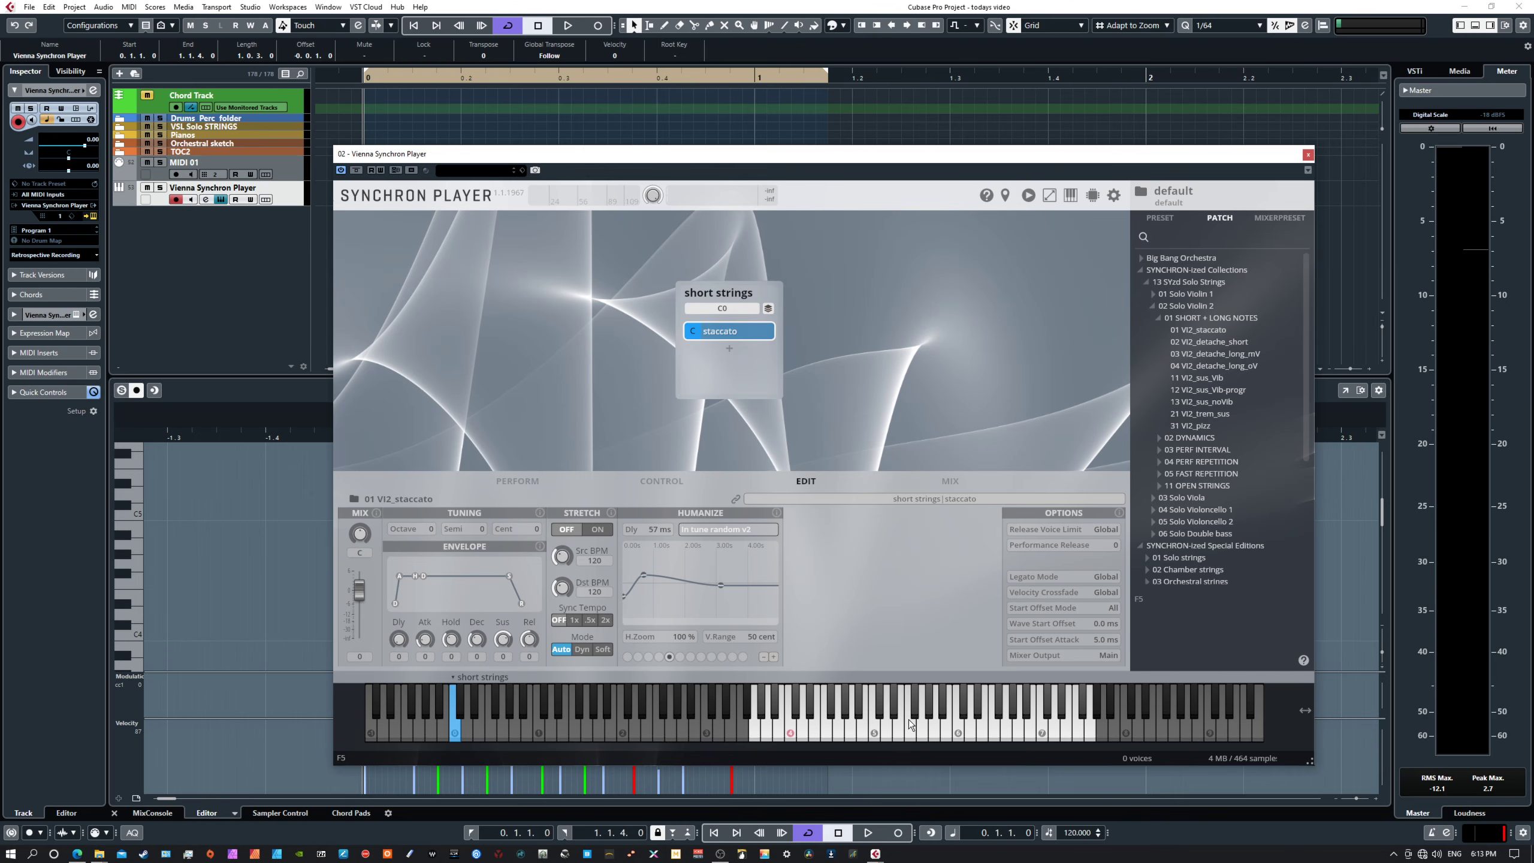
- Play several notes across the playable range of the virtual keyboard to audition the staccato patch
{"action": "left_click", "coordinate": [898, 738]}
{"action": "left_click", "coordinate": [948, 734]}
{"action": "left_click", "coordinate": [992, 733]}
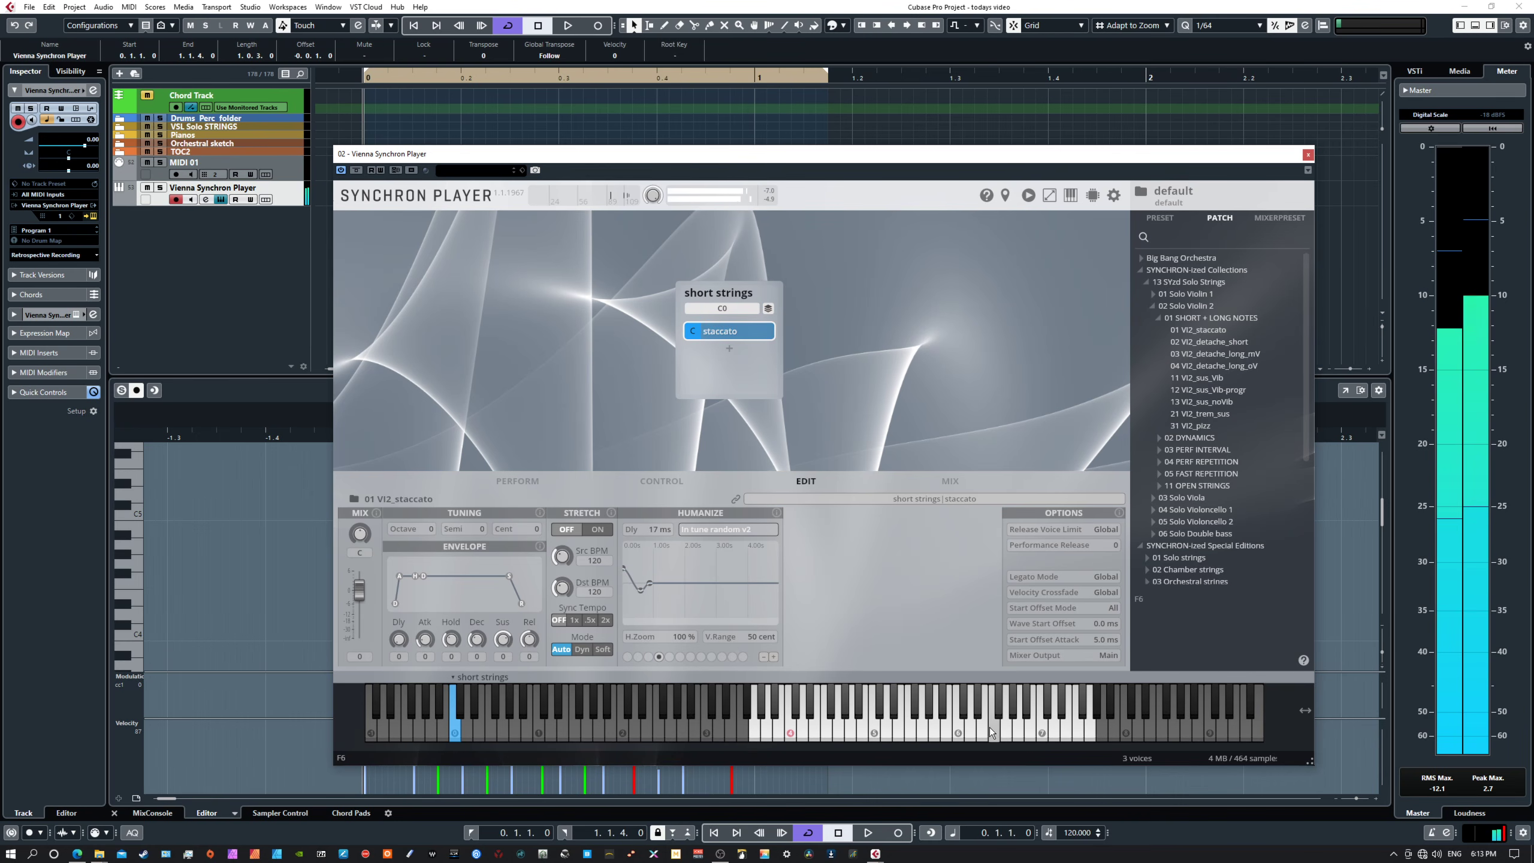
{"action": "left_click", "coordinate": [844, 734]}
{"action": "left_click", "coordinate": [822, 734]}
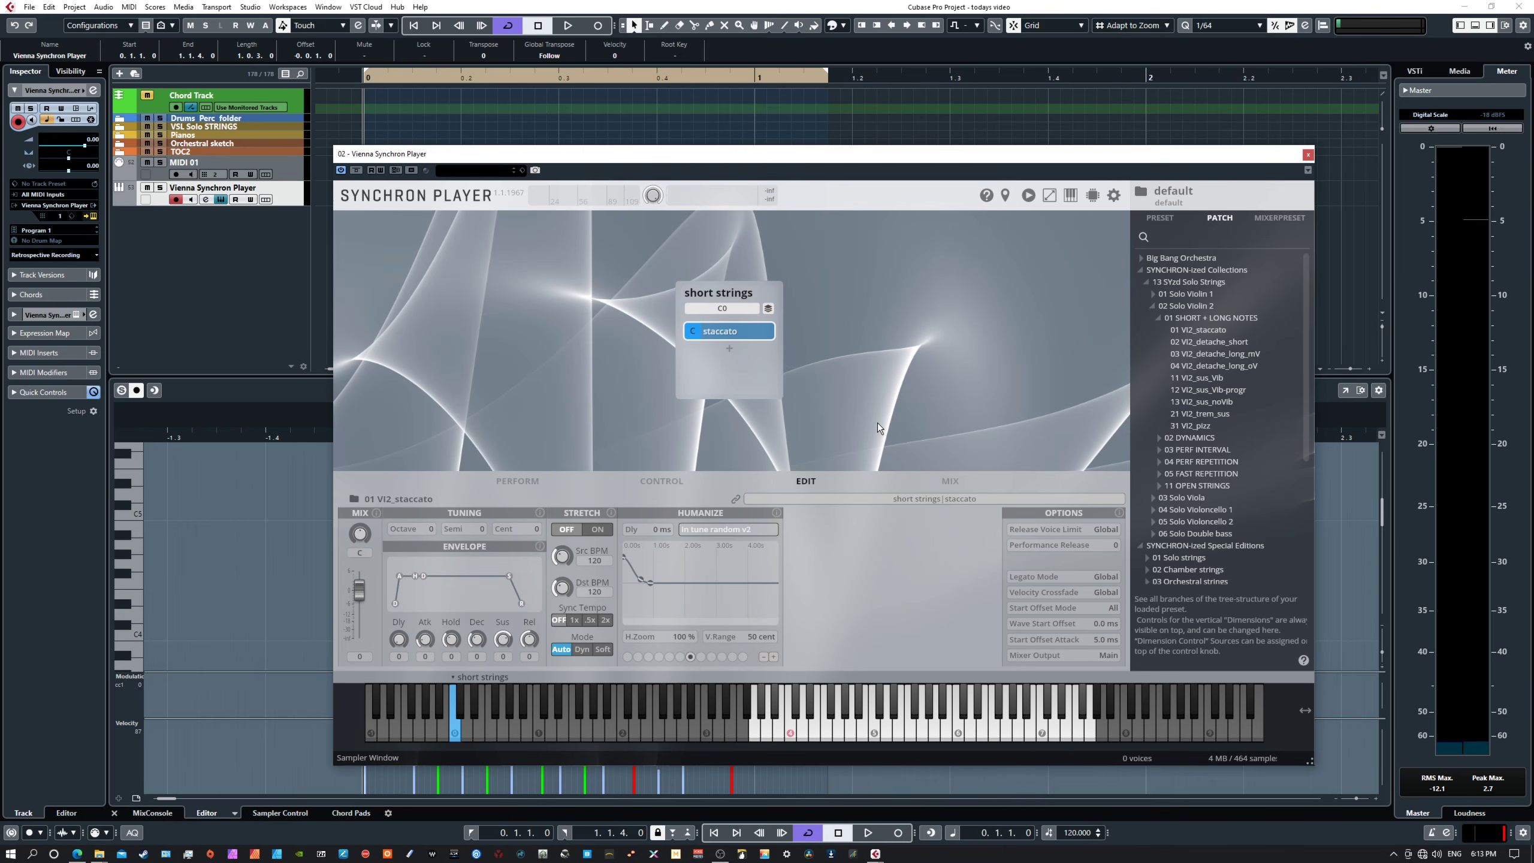
- Load the 01 SmartOrchestra_Strings impulse response from Vienna Smart Orchestra on the Main mixer channel
{"action": "left_click", "coordinate": [953, 480]}
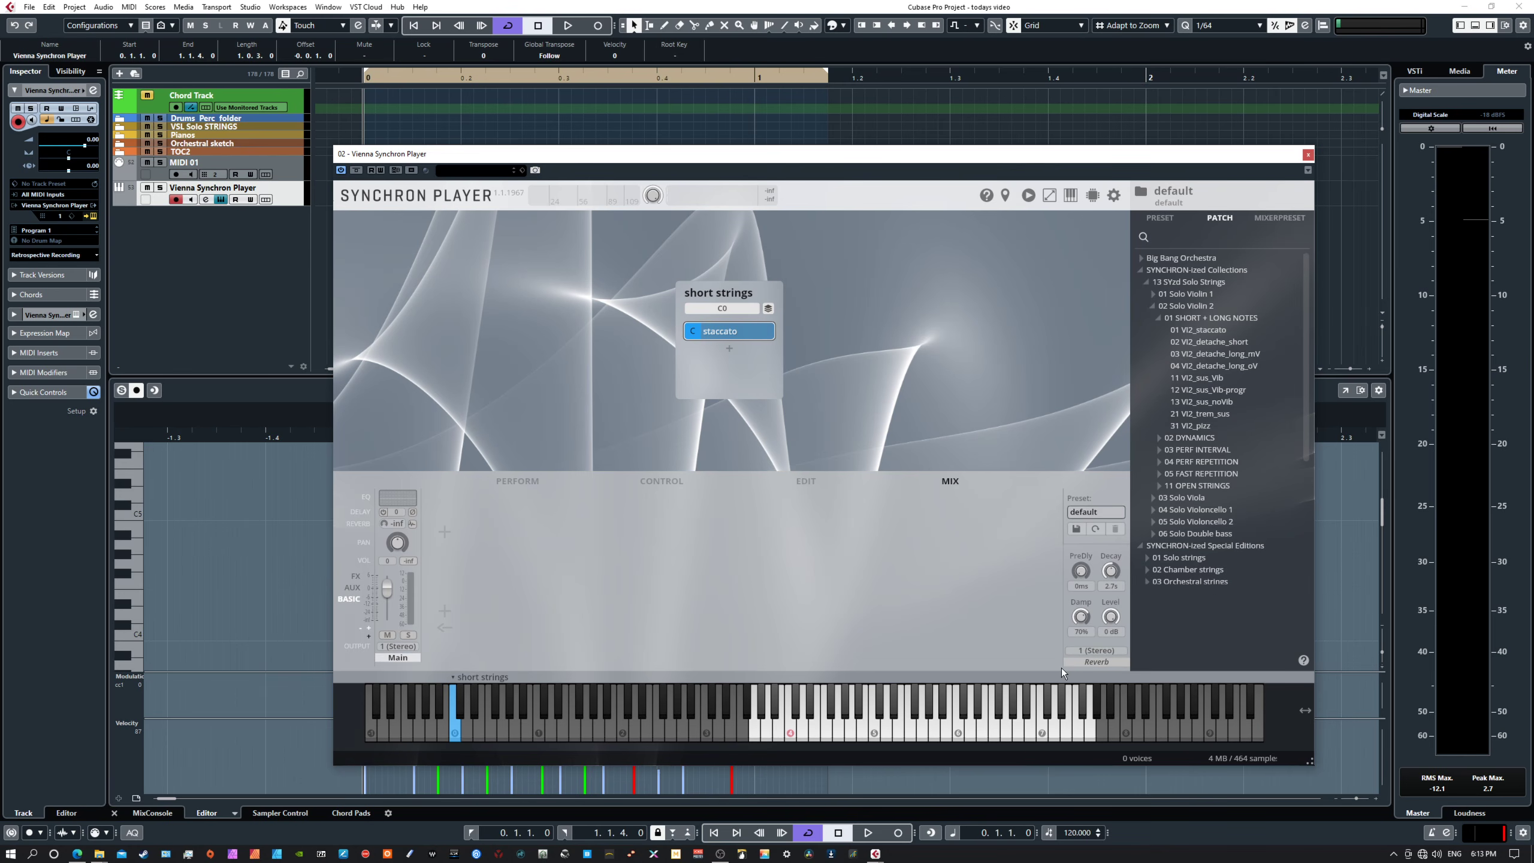
{"action": "left_click", "coordinate": [1095, 662]}
{"action": "left_click", "coordinate": [412, 523]}
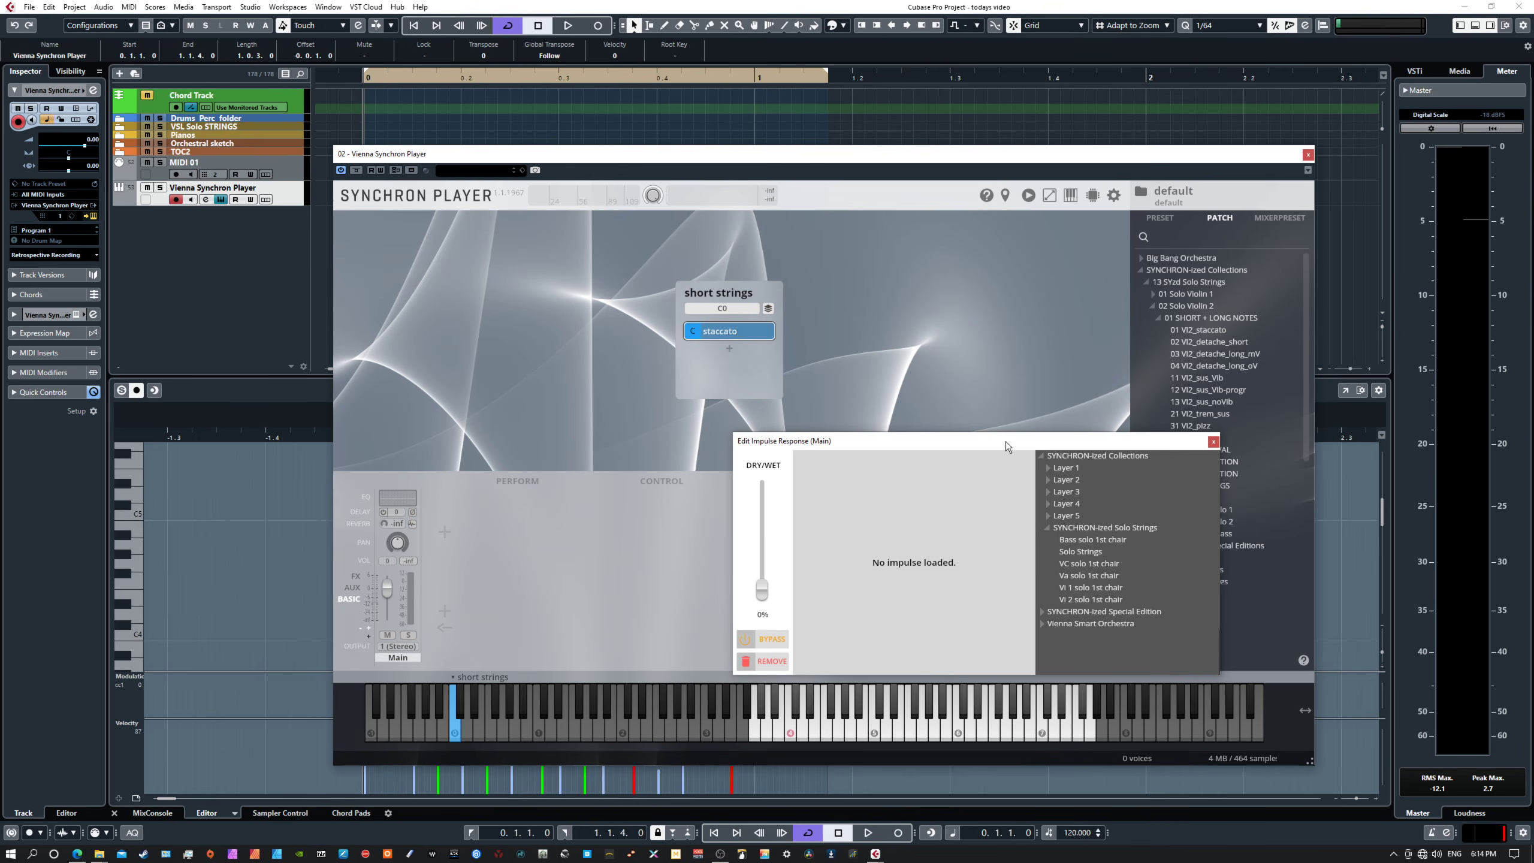
{"action": "left_click_drag", "start_coordinate": [1006, 441], "coordinate": [1024, 369]}
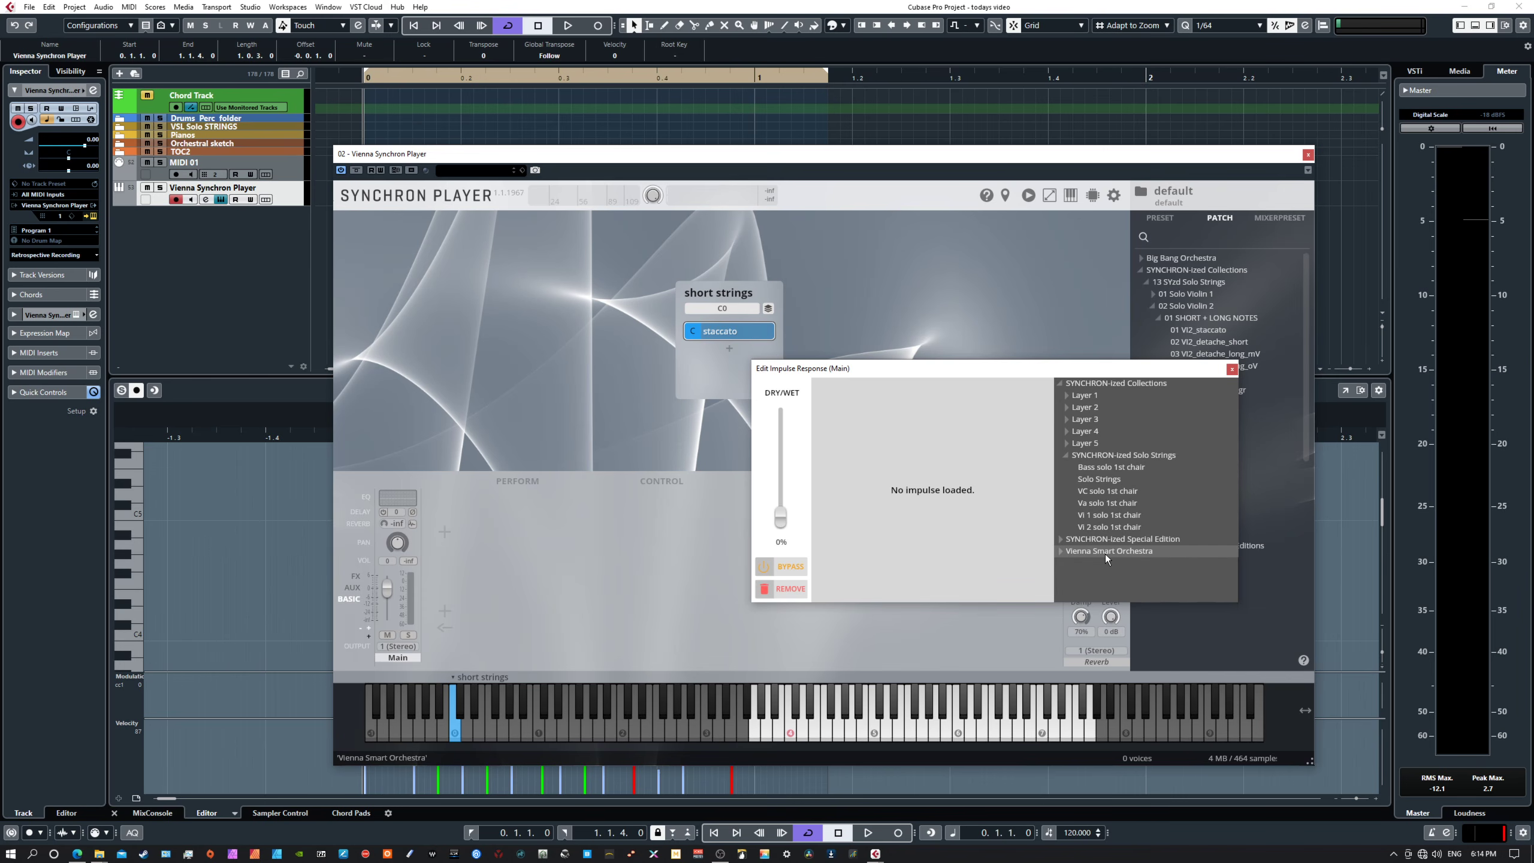
{"action": "left_click", "coordinate": [1059, 554]}
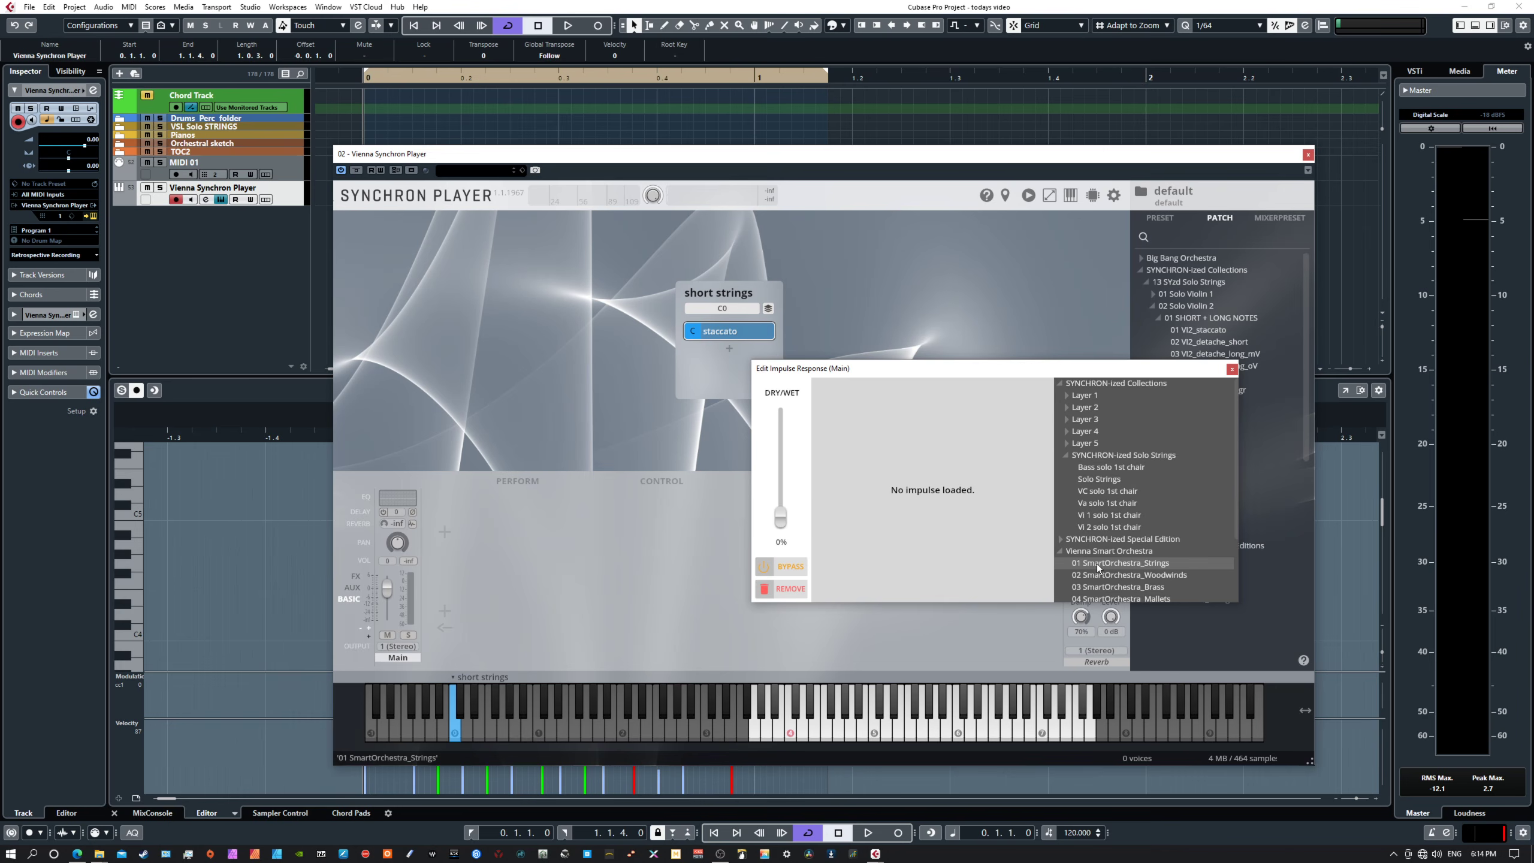
{"action": "double_click", "coordinate": [1115, 564]}
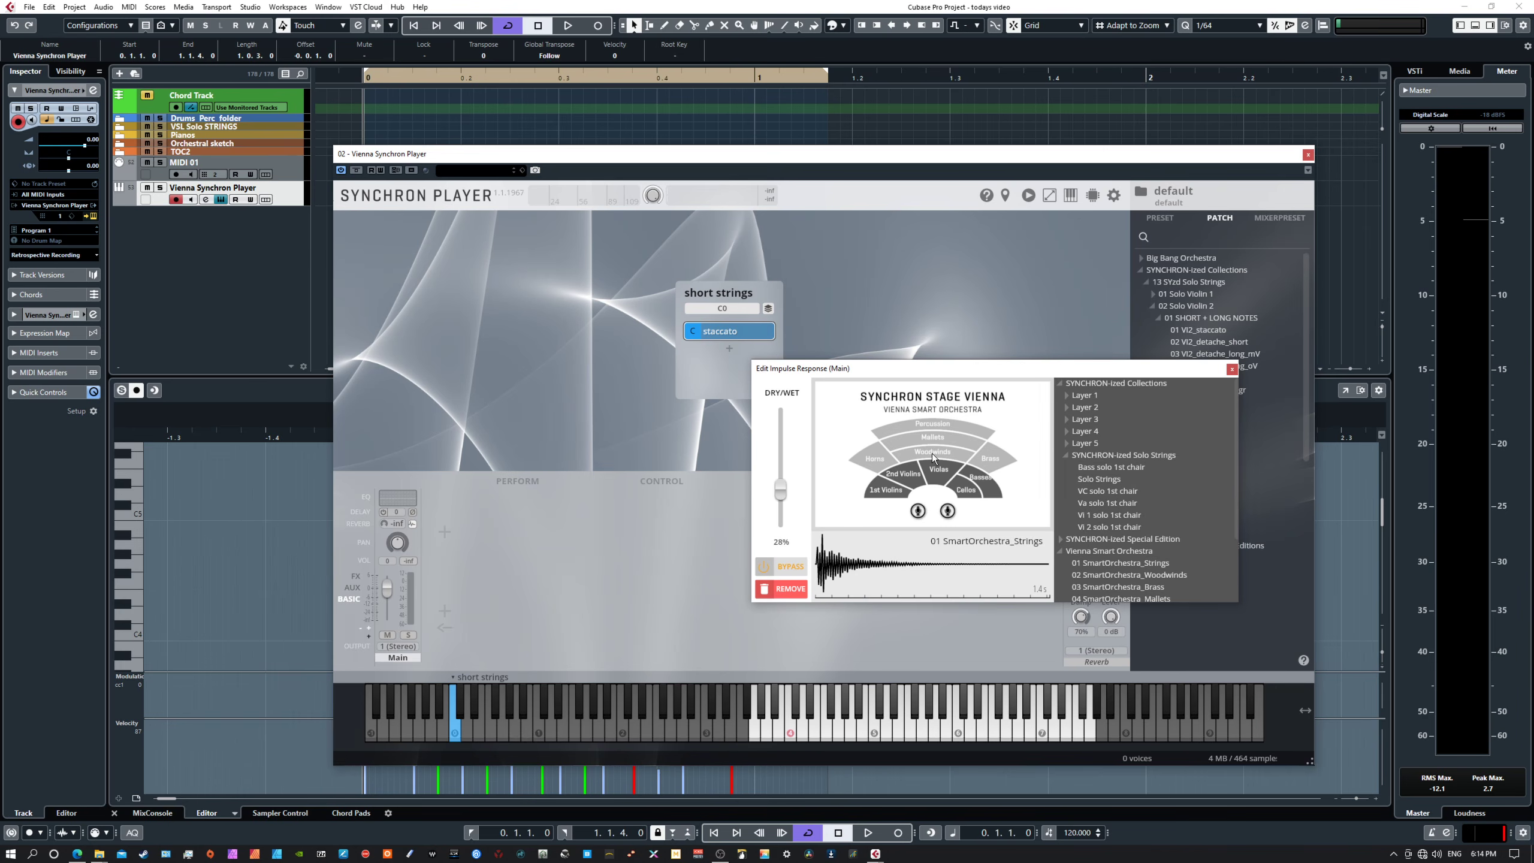
- Play G5 repeatedly to audition the staccato patch with the SmartOrchestra strings impulse
{"action": "left_click", "coordinate": [929, 734]}
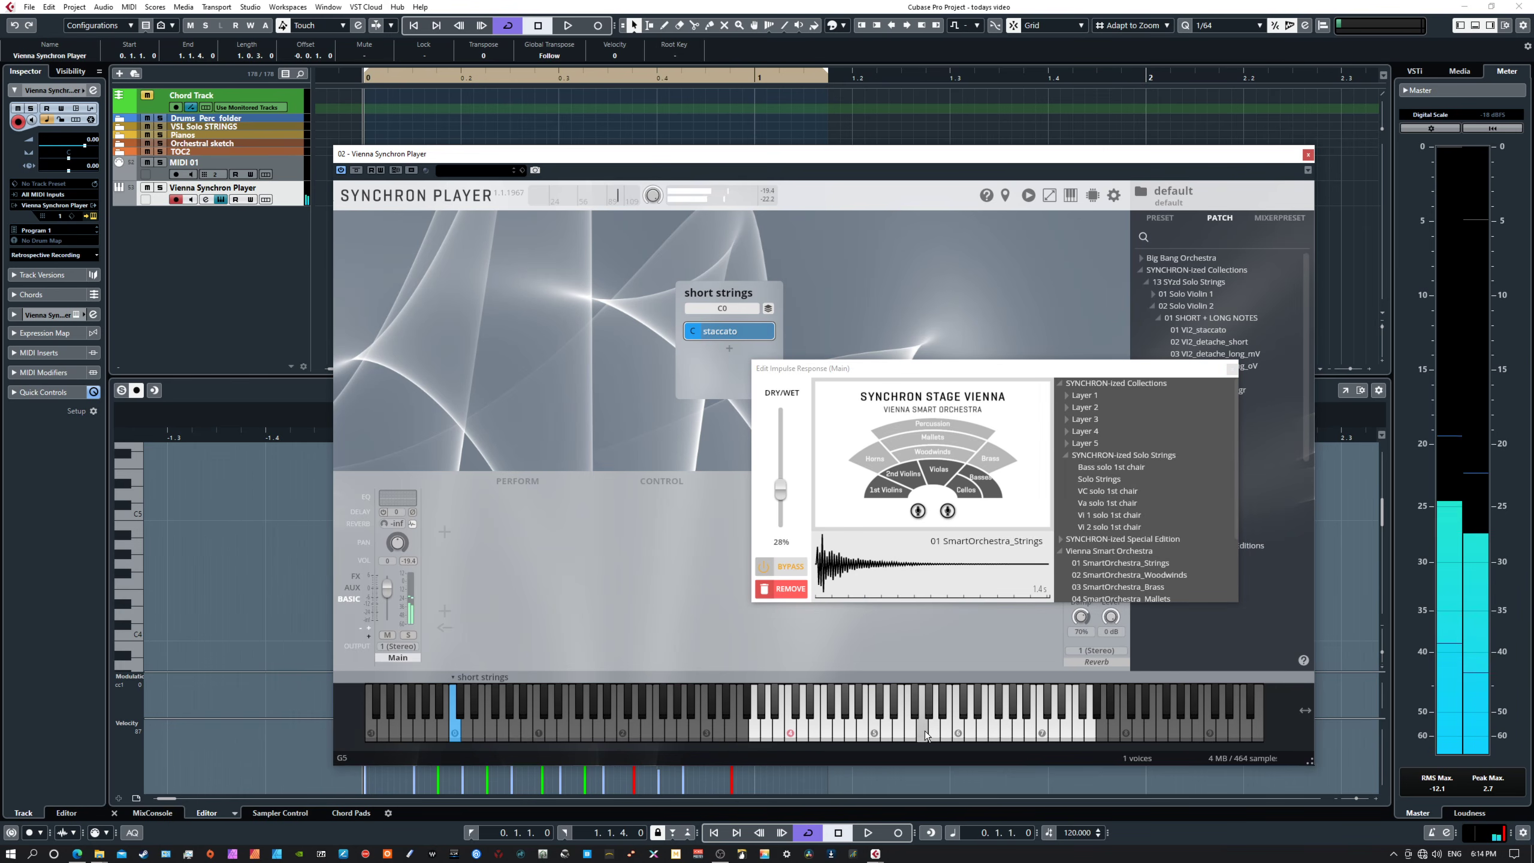
{"action": "left_click", "coordinate": [928, 735]}
{"action": "left_click", "coordinate": [927, 736]}
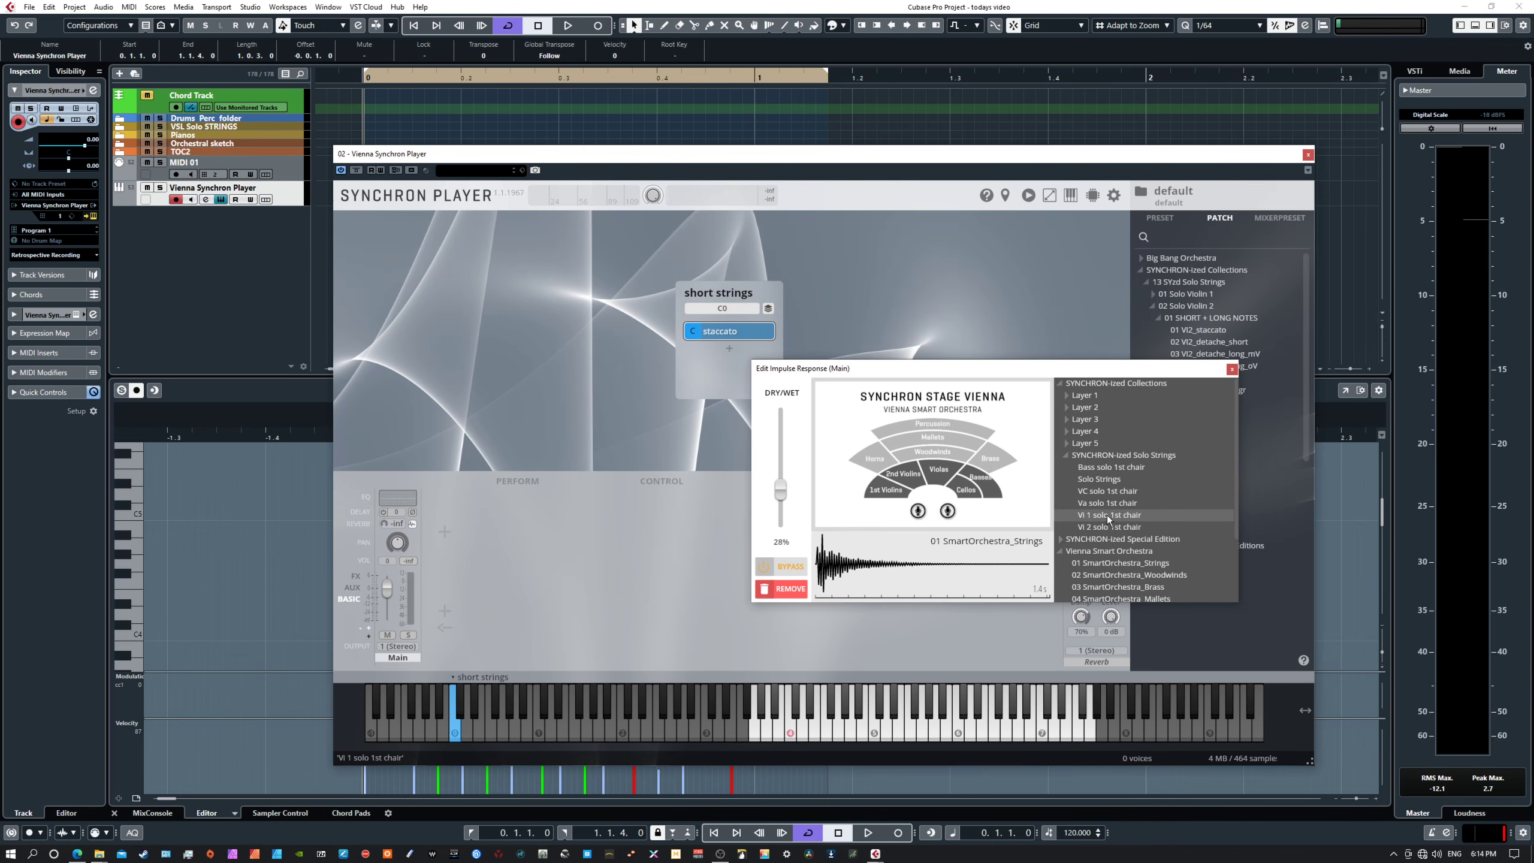
- Replace the impulse response with Vi 1 solo 1st chair from SYNCHRON-ized Solo Strings and play a test note
{"action": "left_click", "coordinate": [1108, 515]}
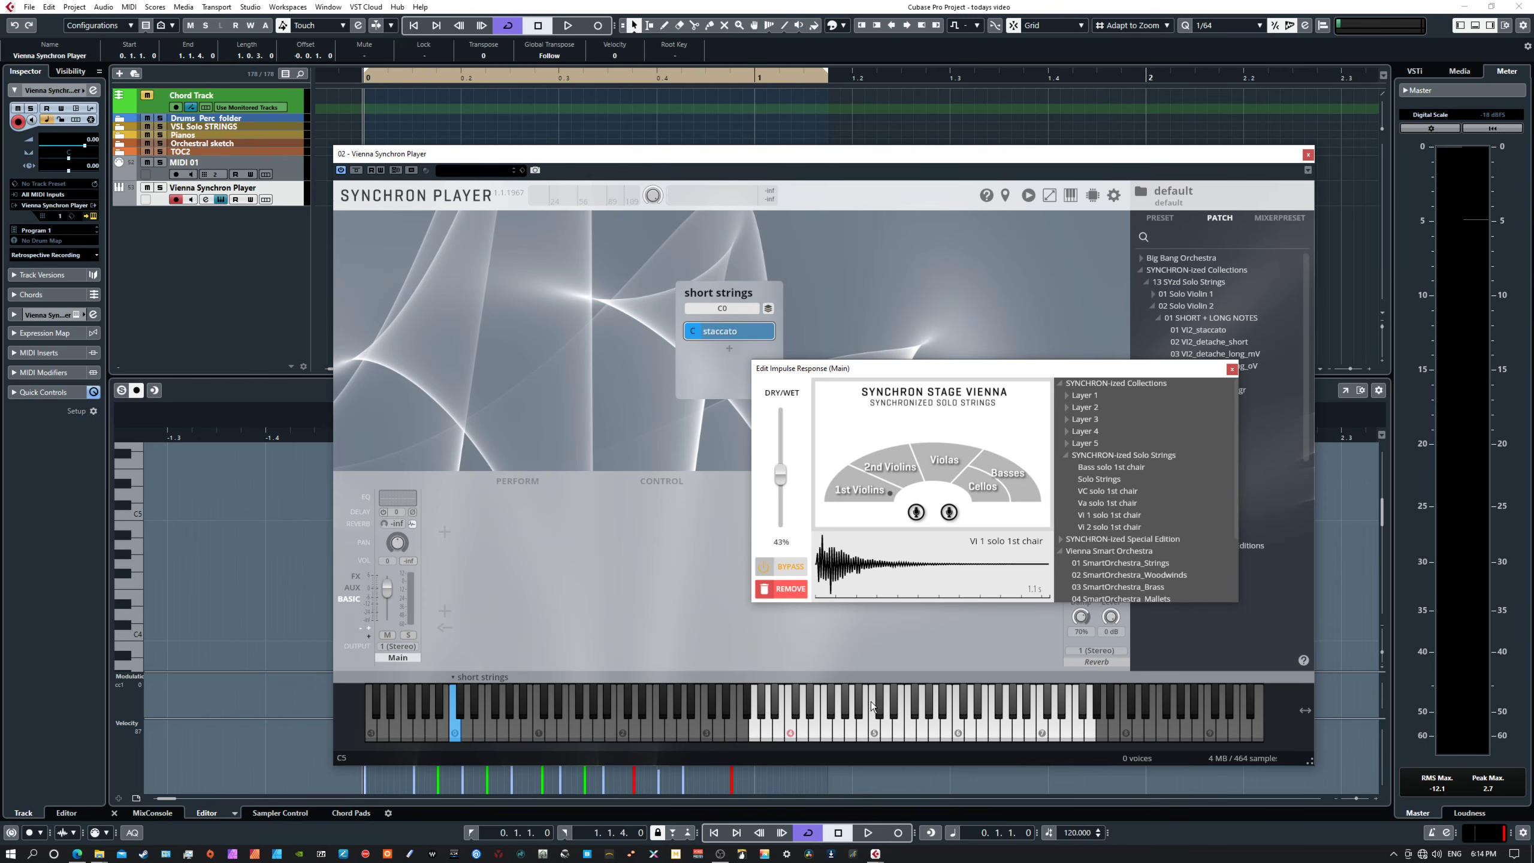
{"action": "left_click", "coordinate": [938, 734]}
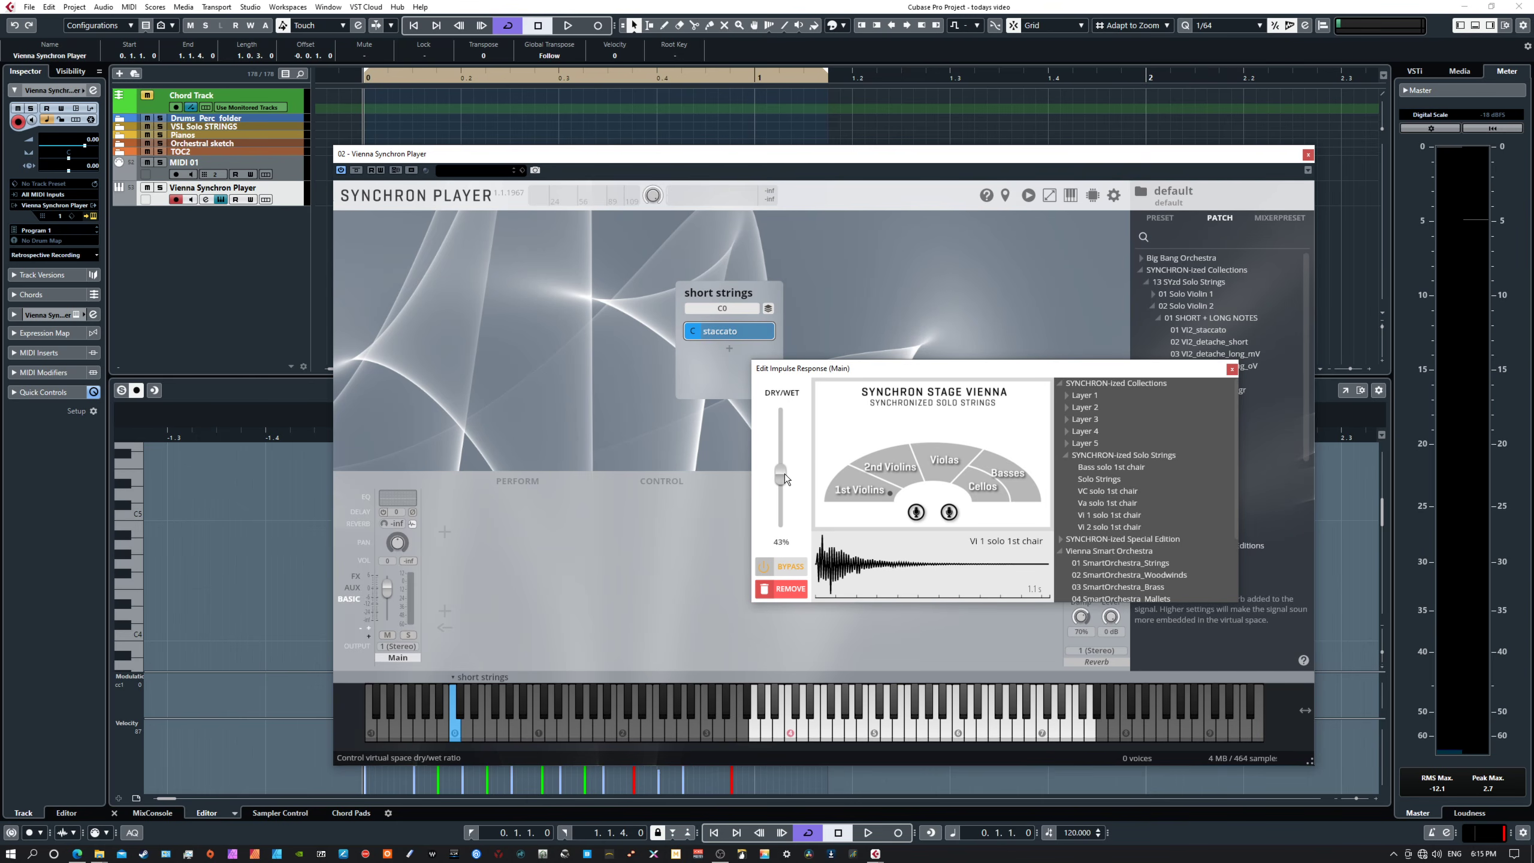
- Try a dry/wet ratio of about 58% with a test note, lower it to about 41%, and reset it to the default
{"action": "left_click_drag", "start_coordinate": [784, 474], "coordinate": [782, 458]}
{"action": "left_click", "coordinate": [897, 729]}
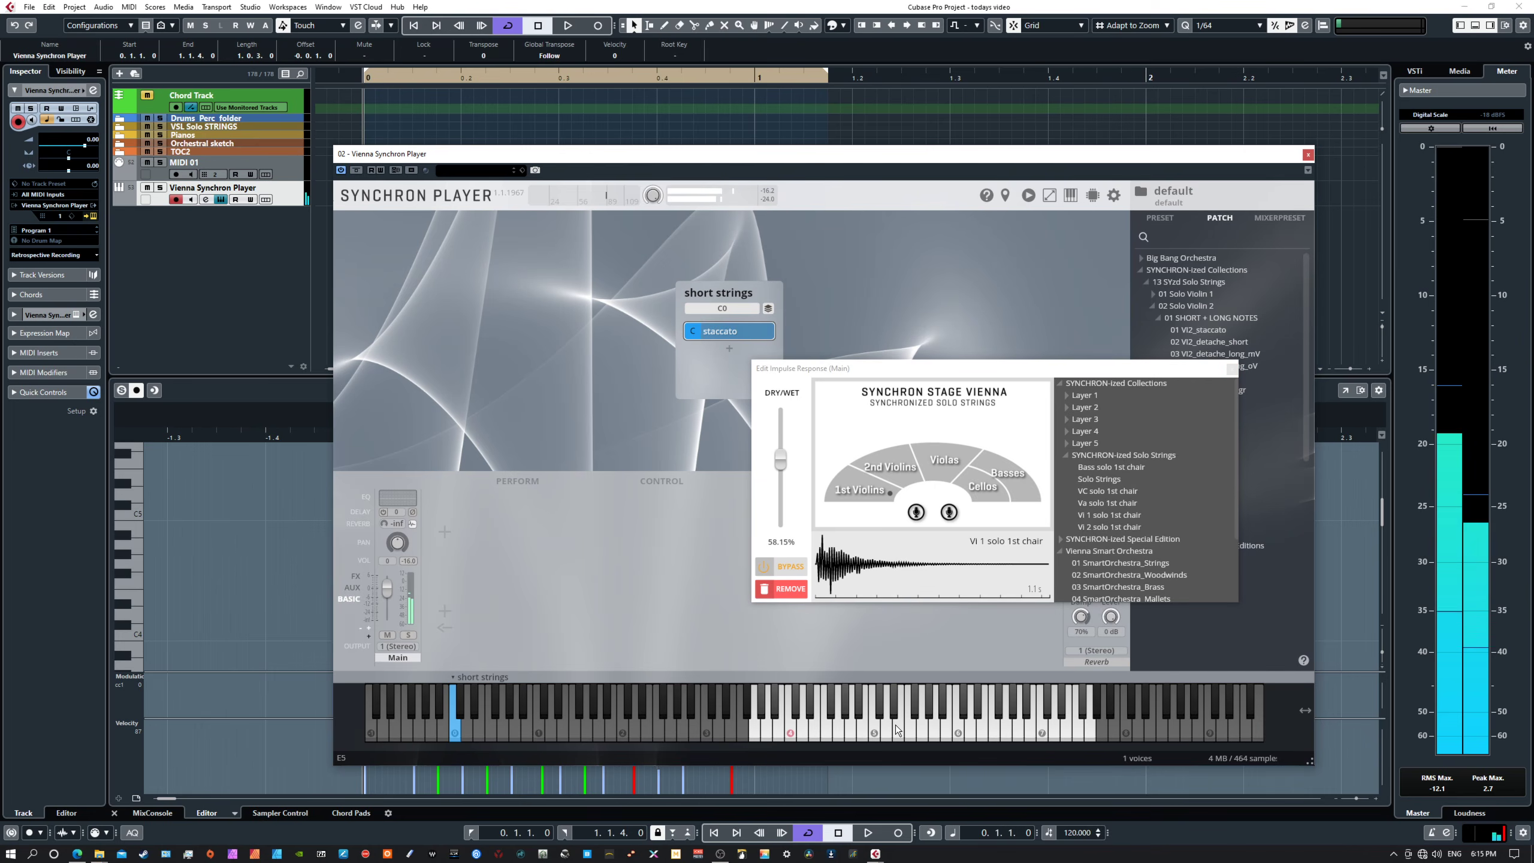
{"action": "left_click_drag", "start_coordinate": [783, 463], "coordinate": [781, 480]}
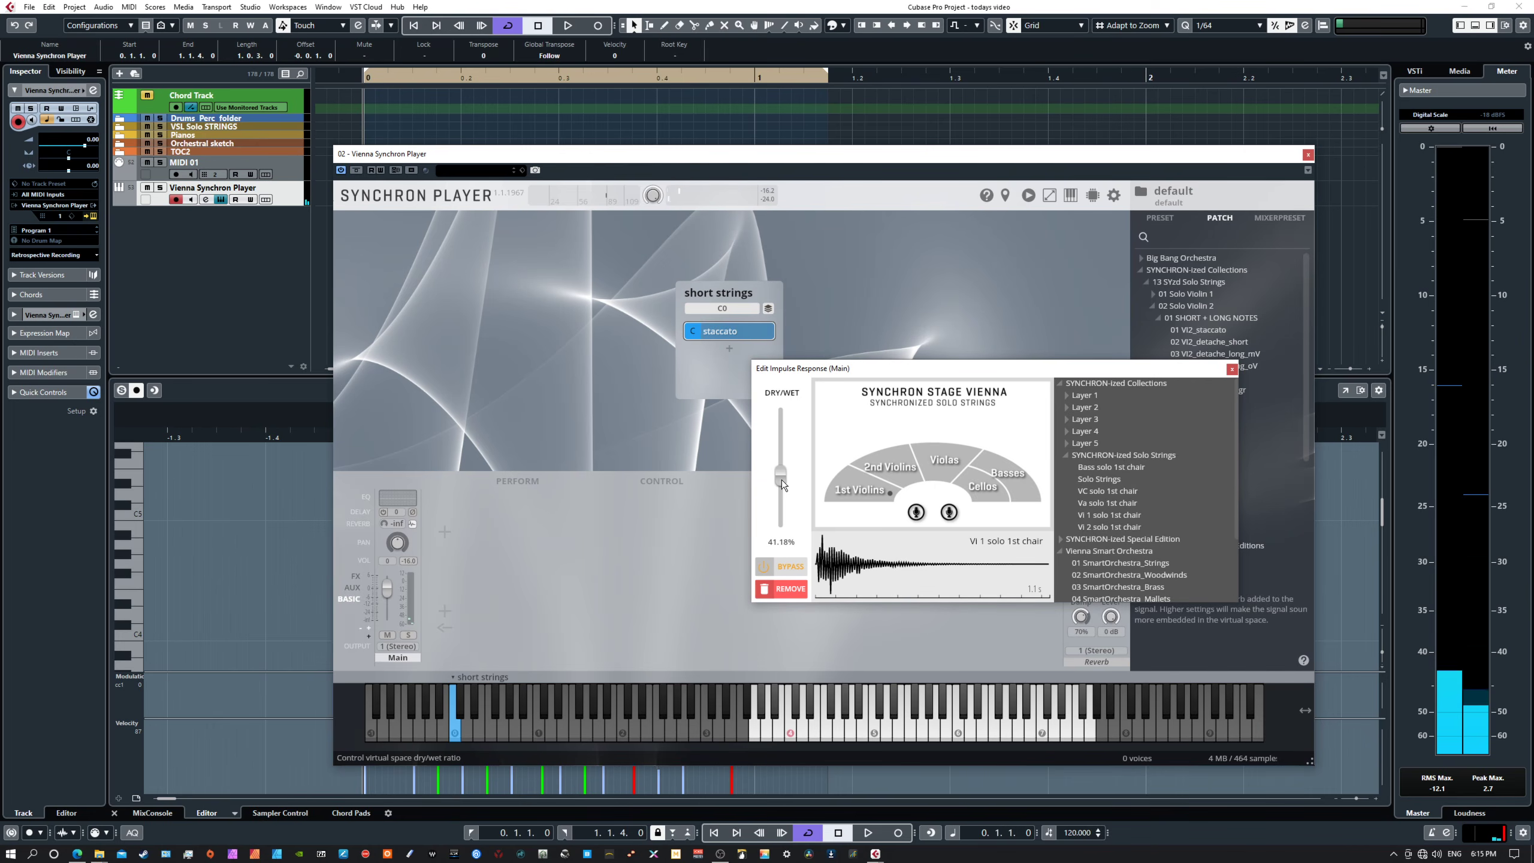
{"action": "double_click", "coordinate": [780, 480]}
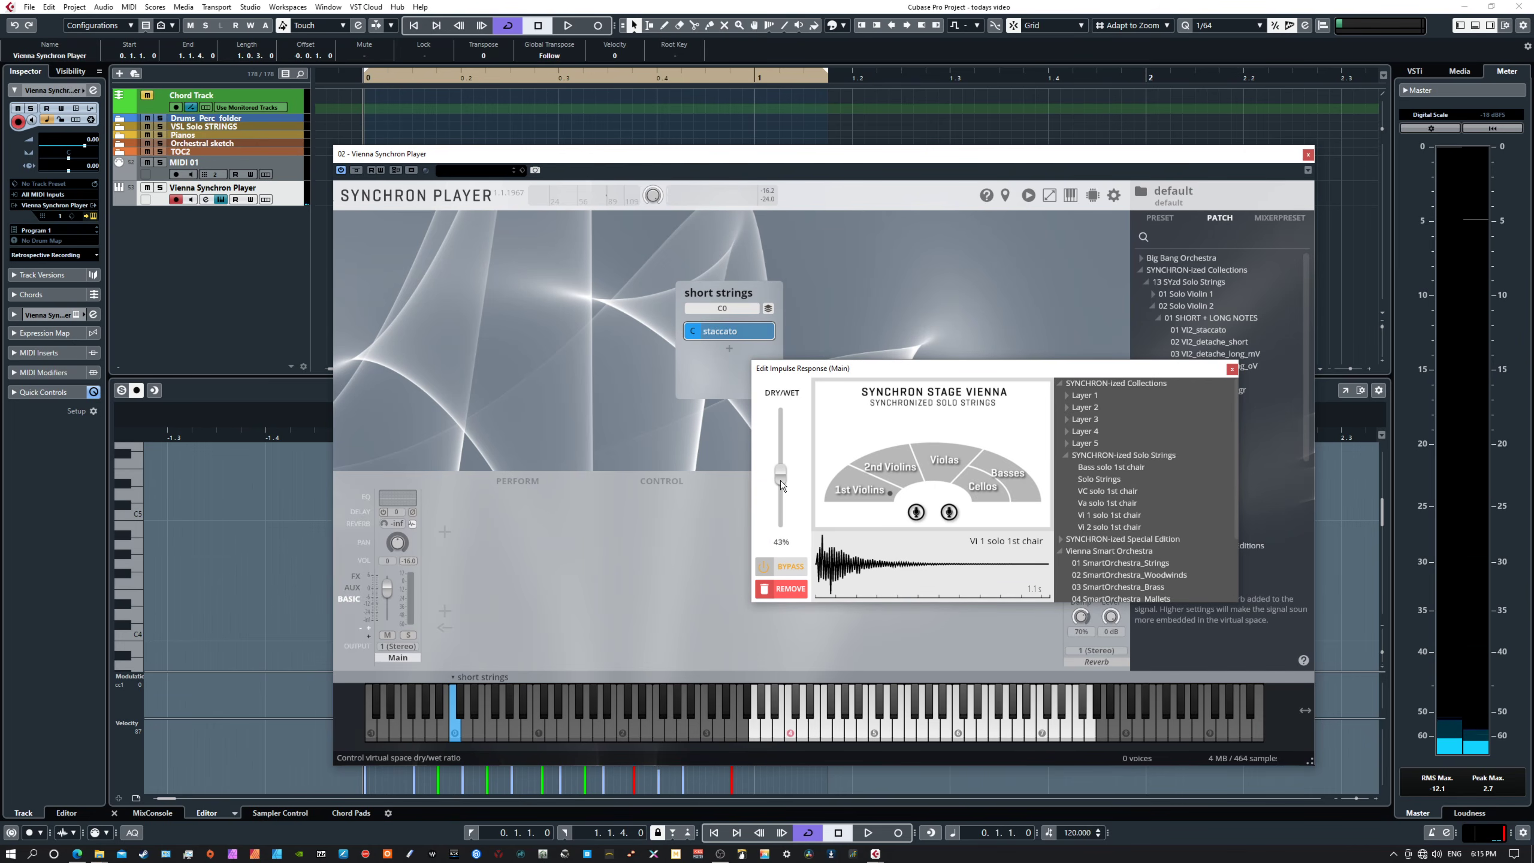
- Close the impulse response editor and enable the mixer's Reverb with the Main channel's send at -27, playing test notes before and after
{"action": "left_click", "coordinate": [789, 571]}
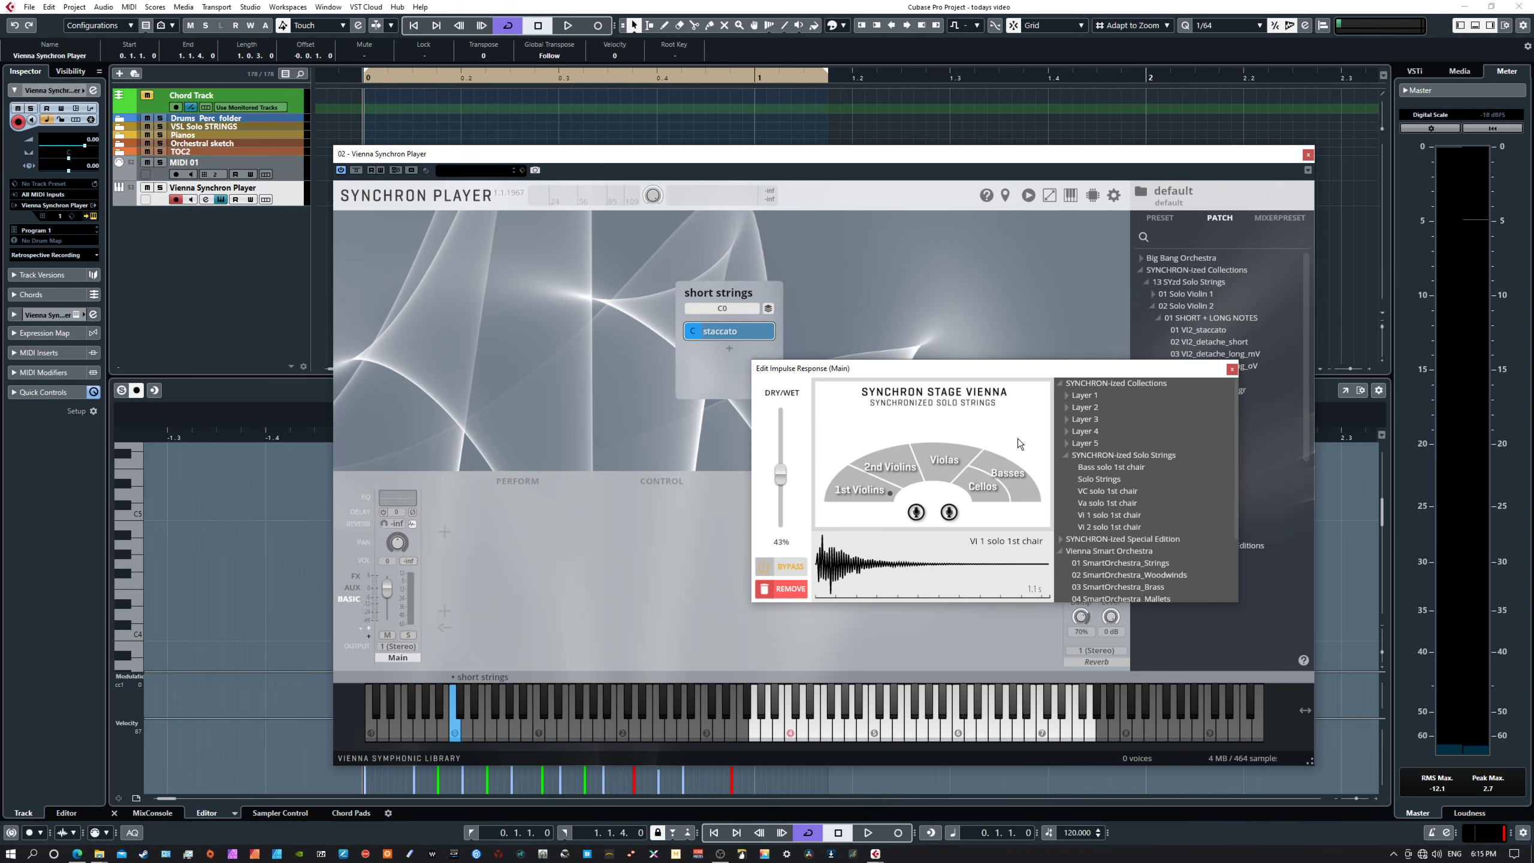
{"action": "left_click", "coordinate": [1232, 368]}
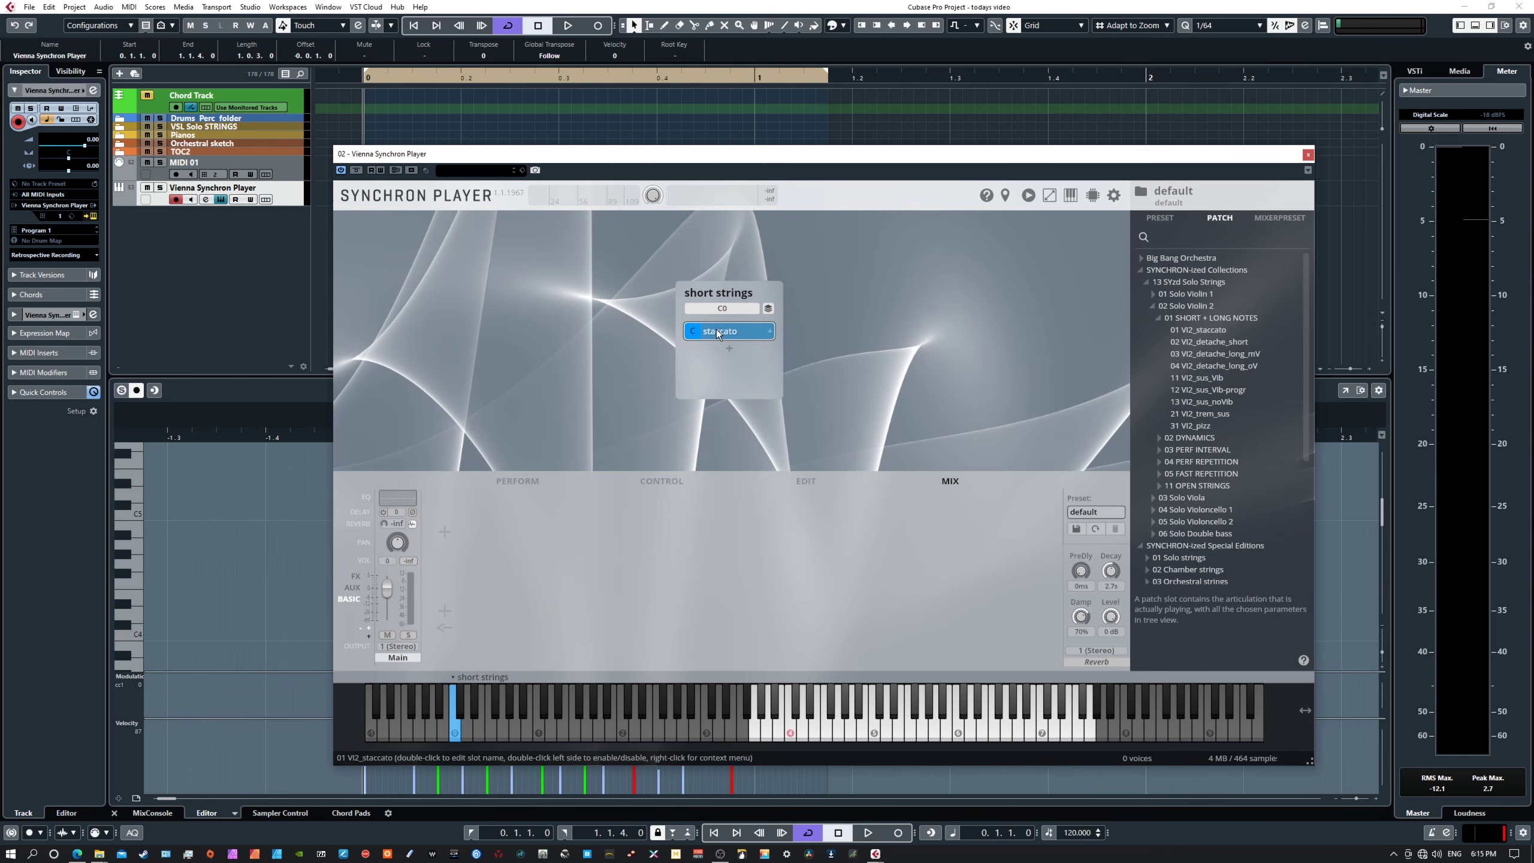
{"action": "left_click", "coordinate": [889, 736]}
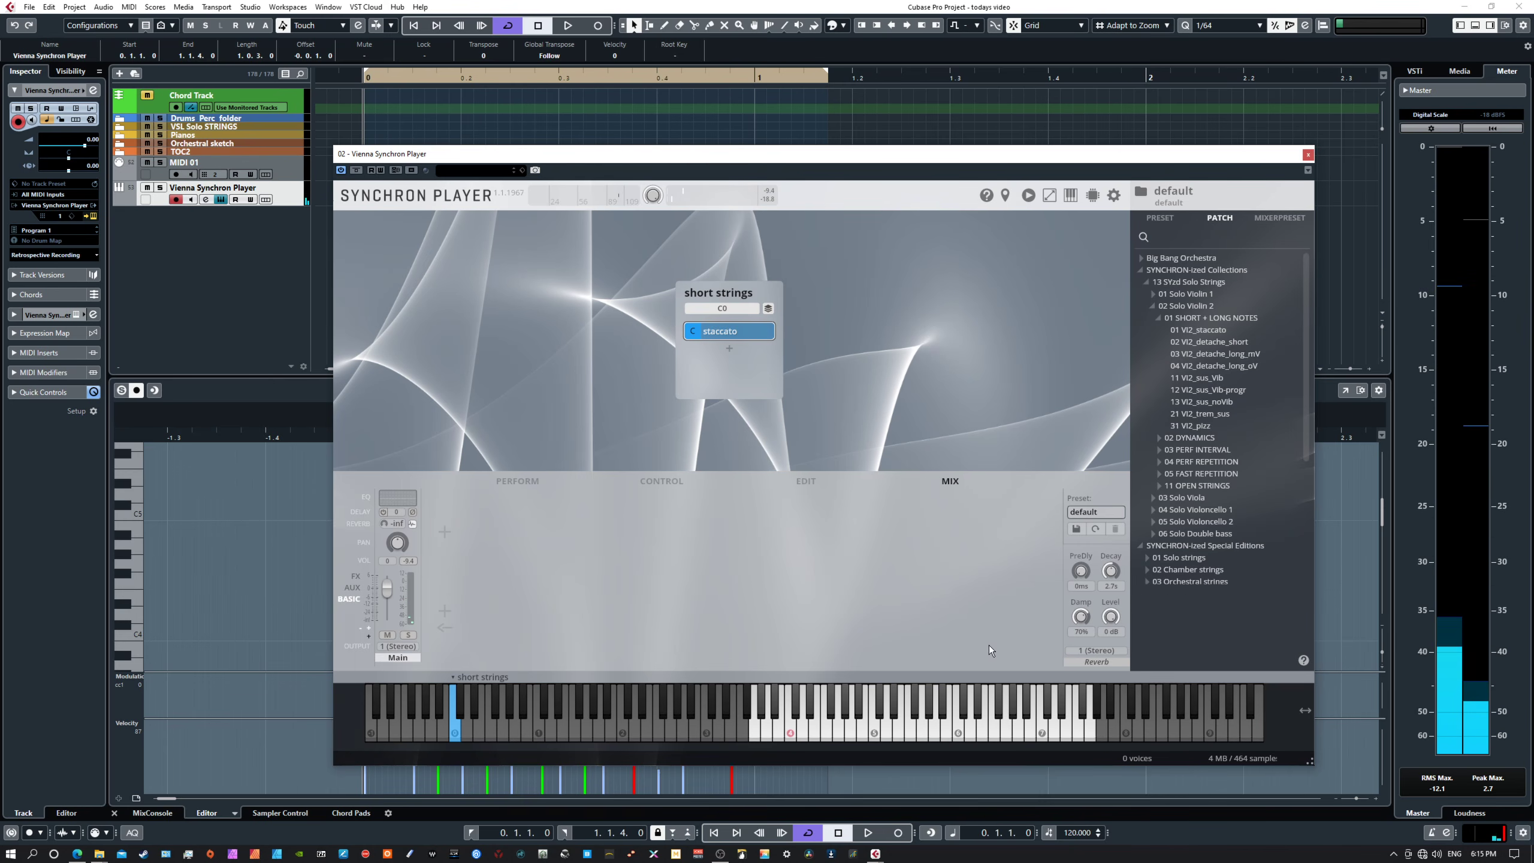
{"action": "left_click", "coordinate": [1086, 660]}
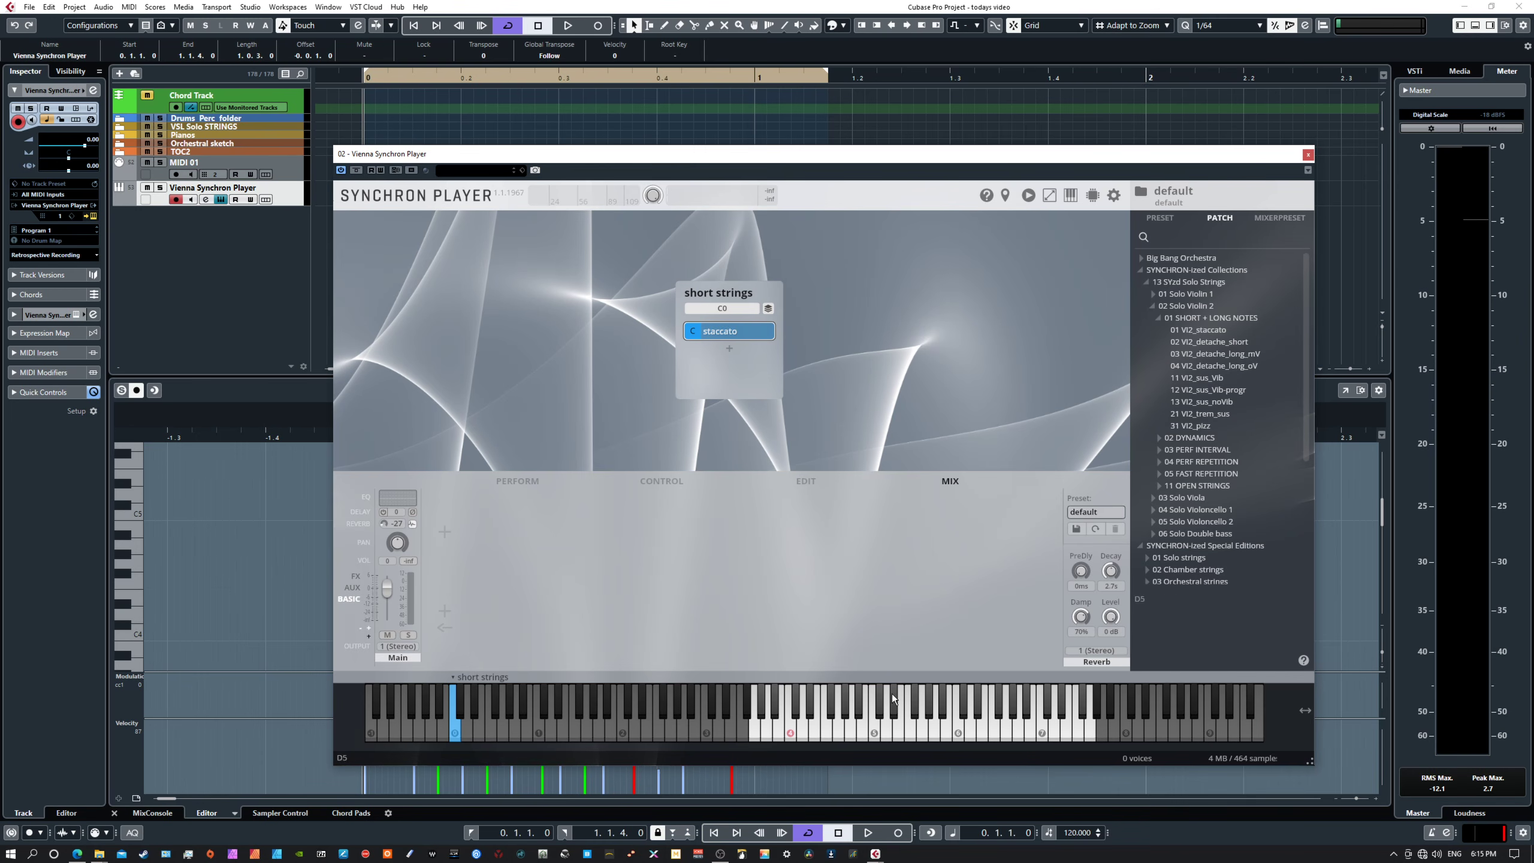
{"action": "left_click", "coordinate": [983, 730]}
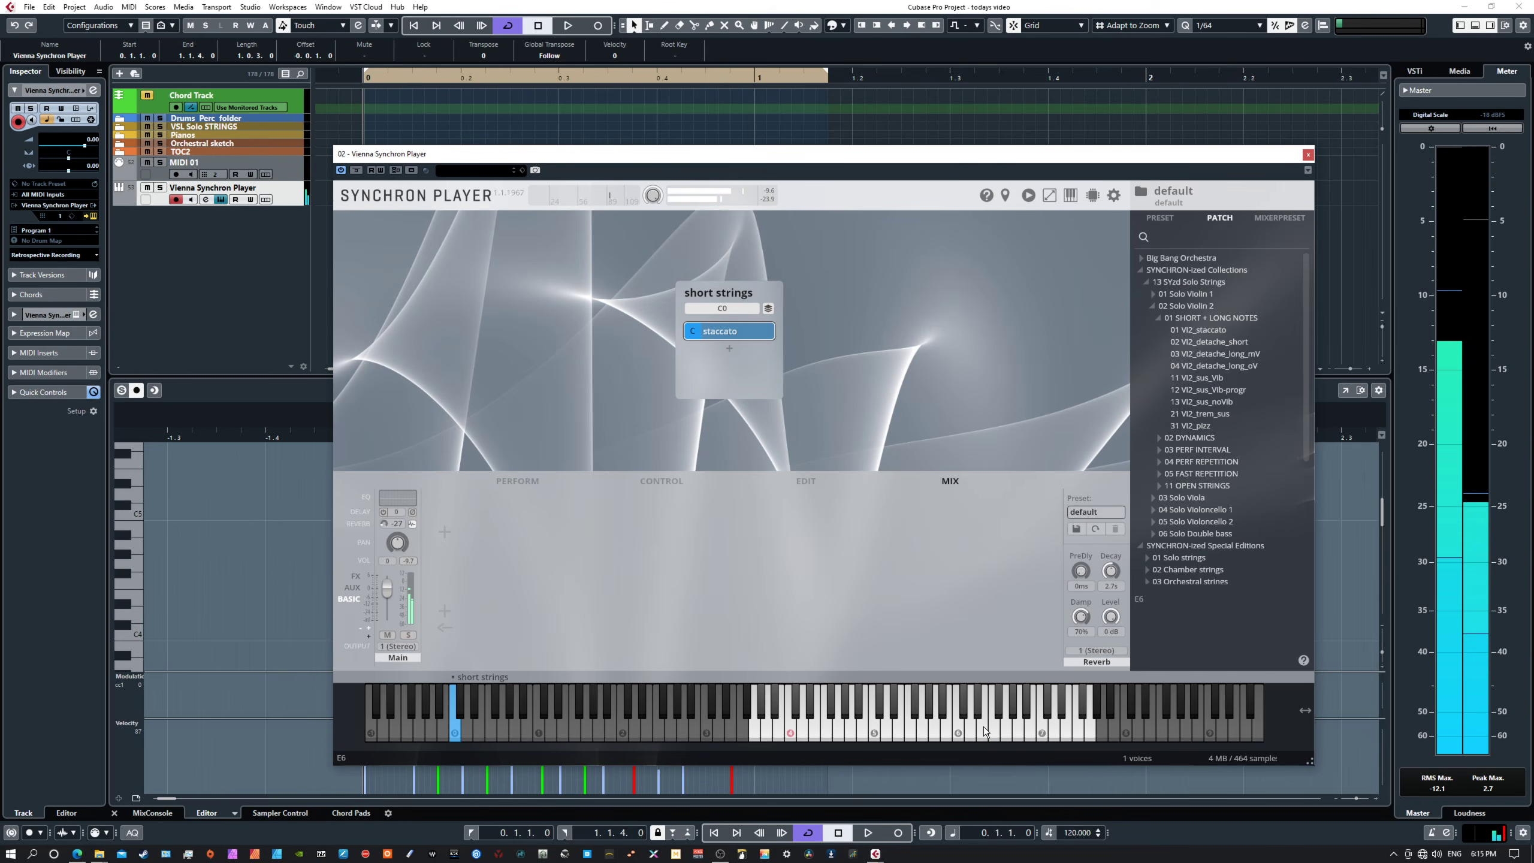
- Play a test note and browse the effects available for the Main channel's effect slots, including Plate Reverb and Room Reverb
{"action": "left_click", "coordinate": [1018, 732]}
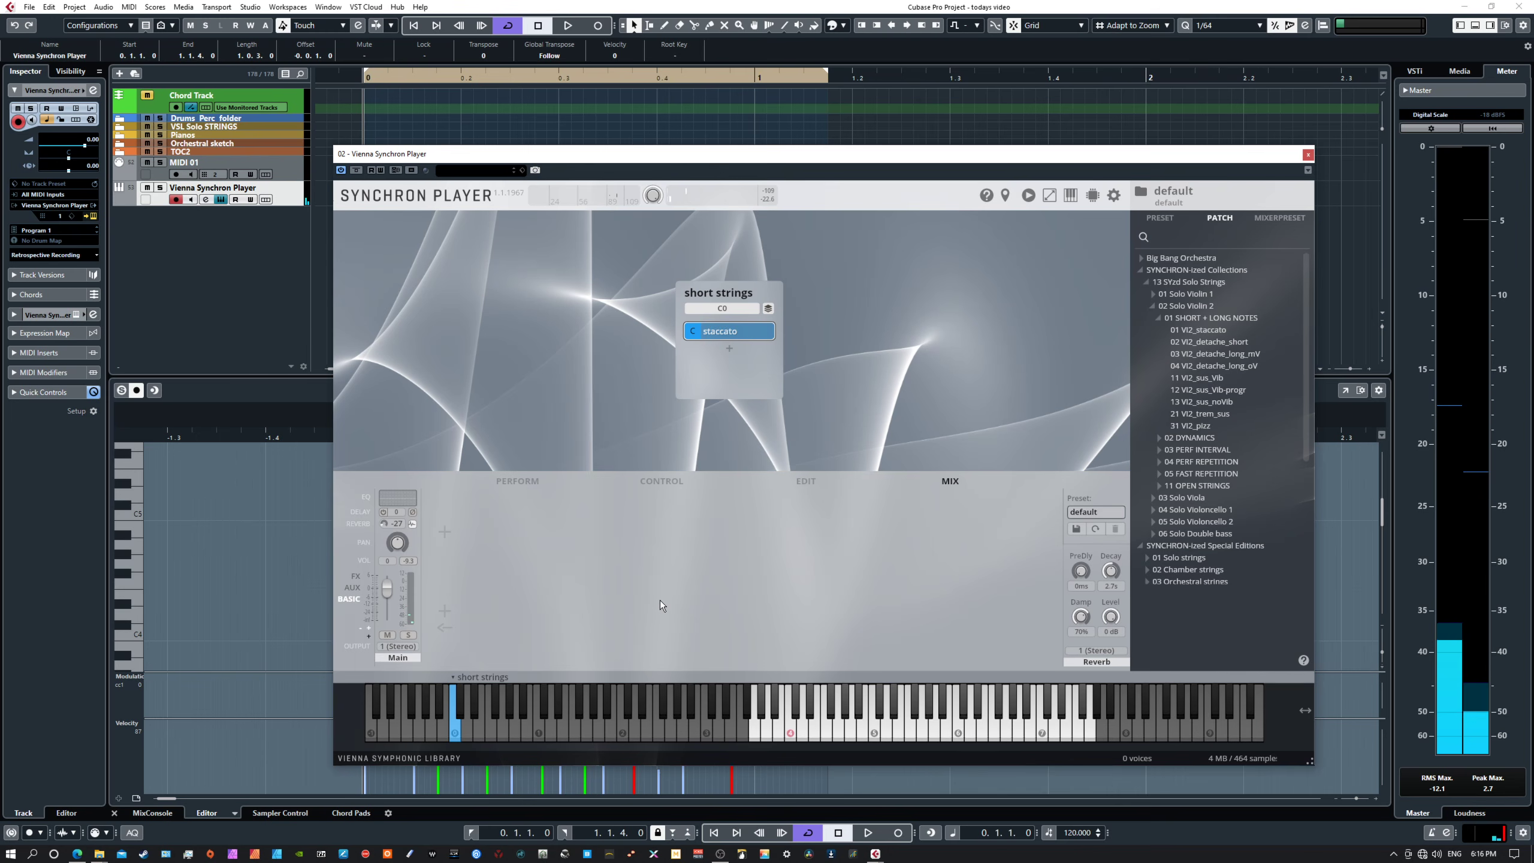
{"action": "left_click", "coordinate": [355, 575]}
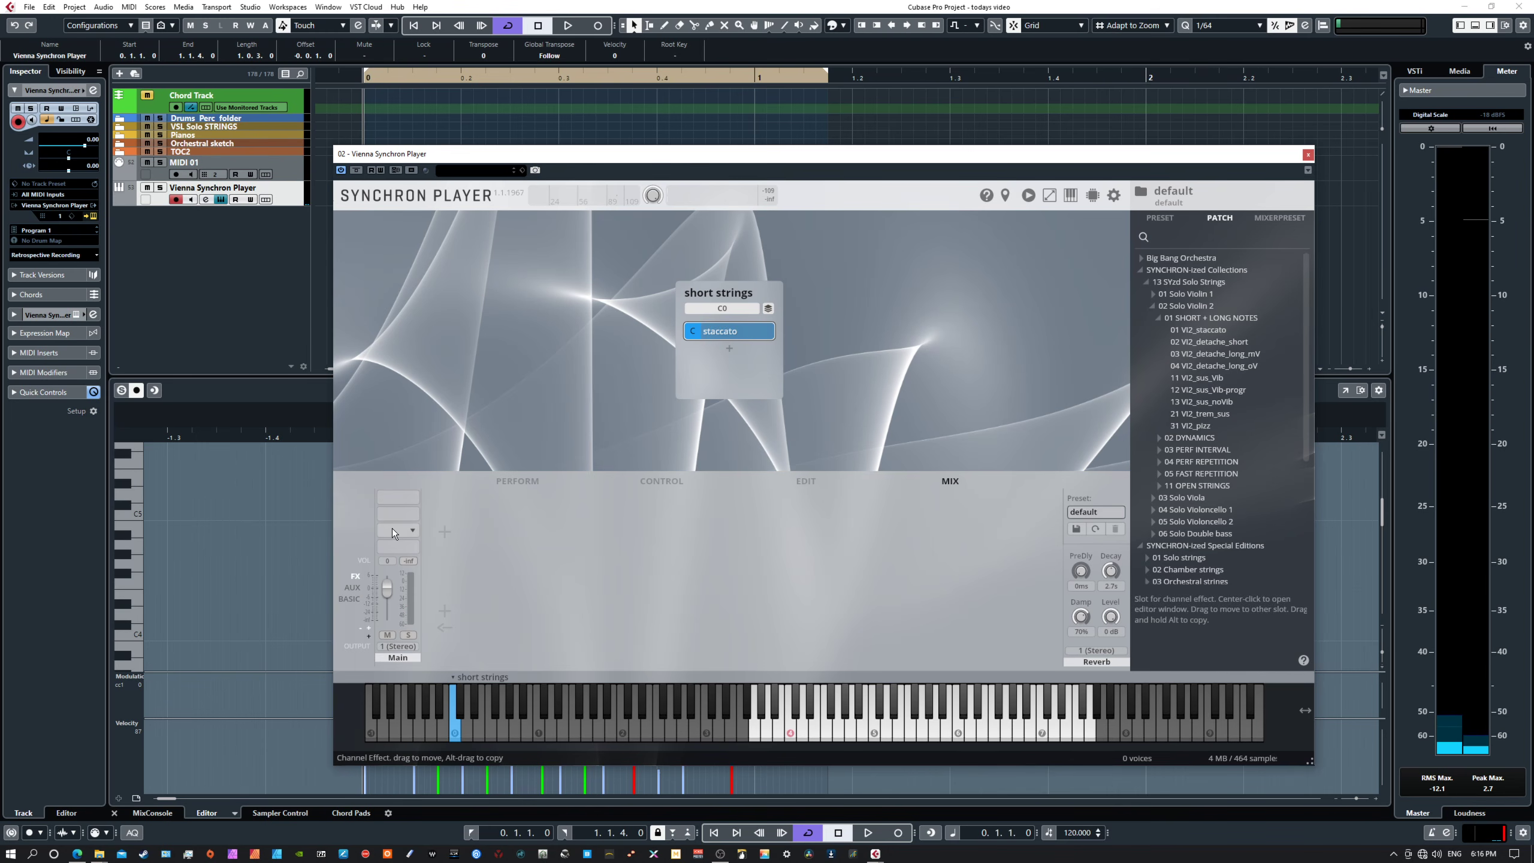
{"action": "left_click", "coordinate": [410, 499]}
{"action": "mouse_move", "coordinate": [427, 612]}
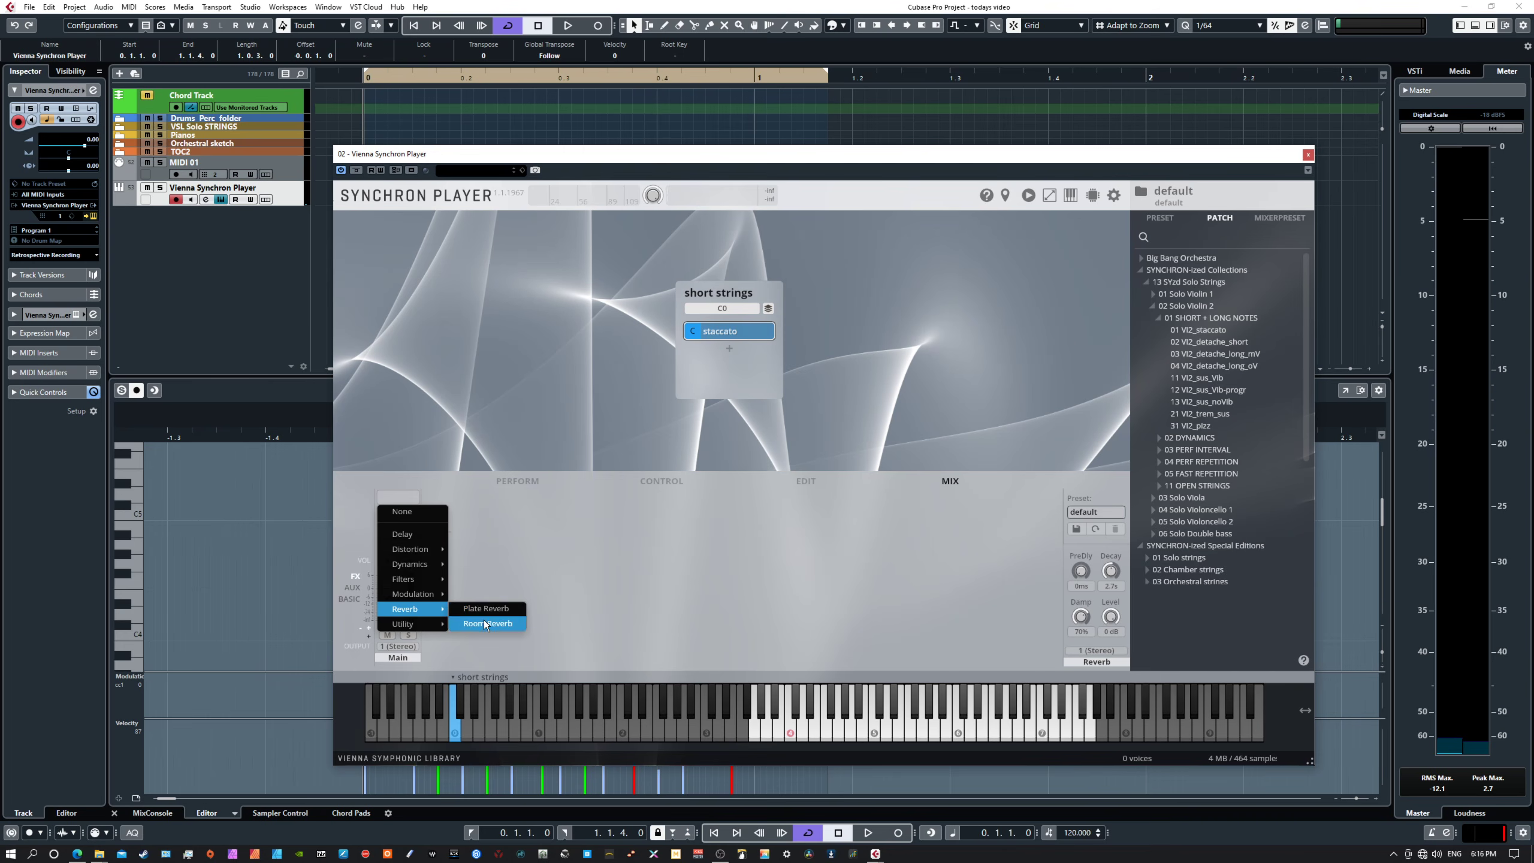
{"action": "left_click", "coordinate": [506, 559]}
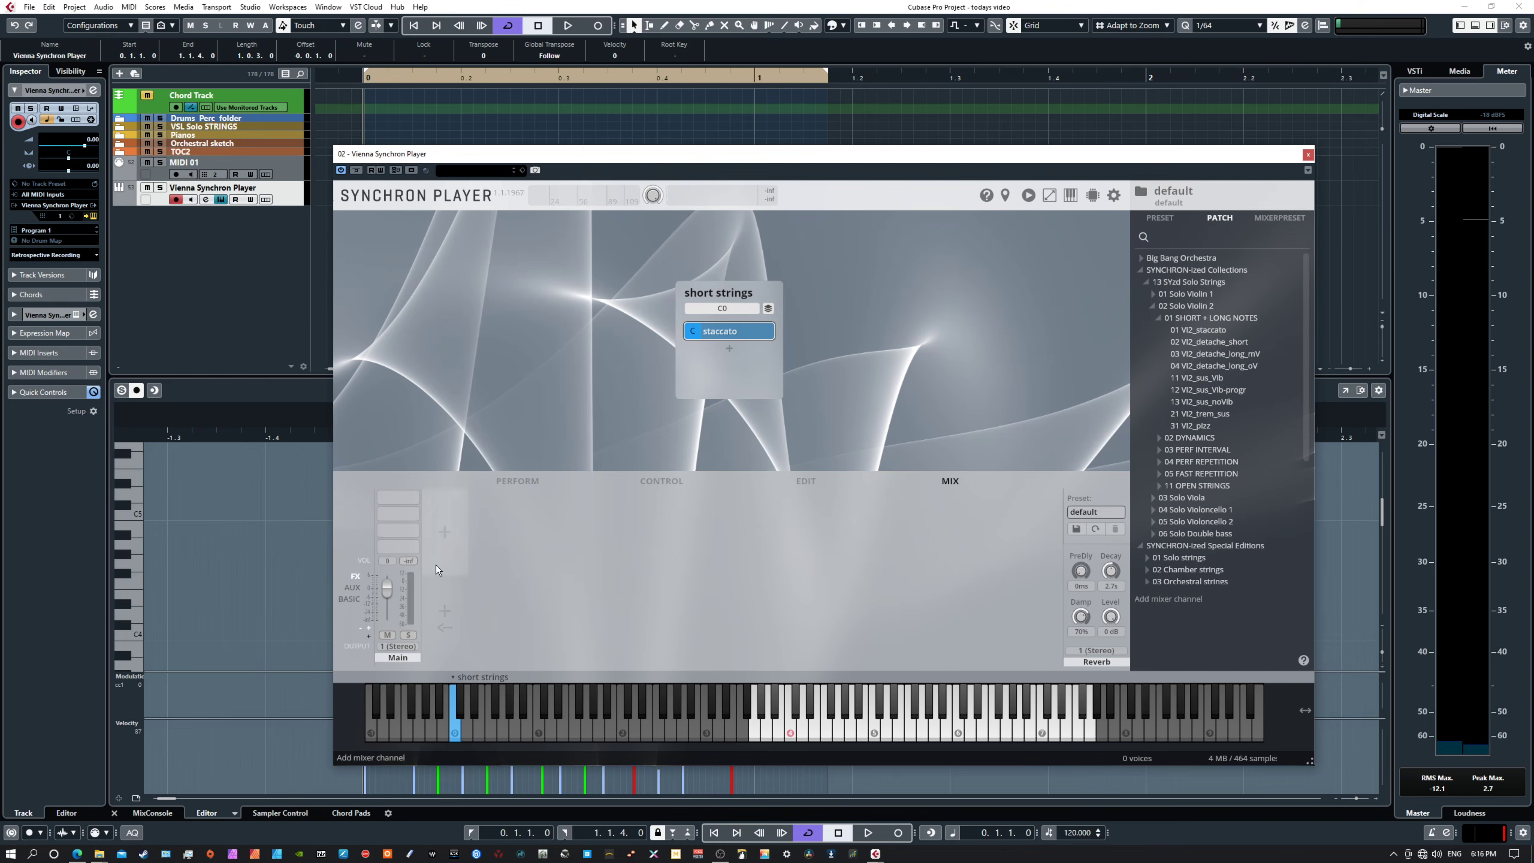
{"action": "left_click", "coordinate": [351, 598]}
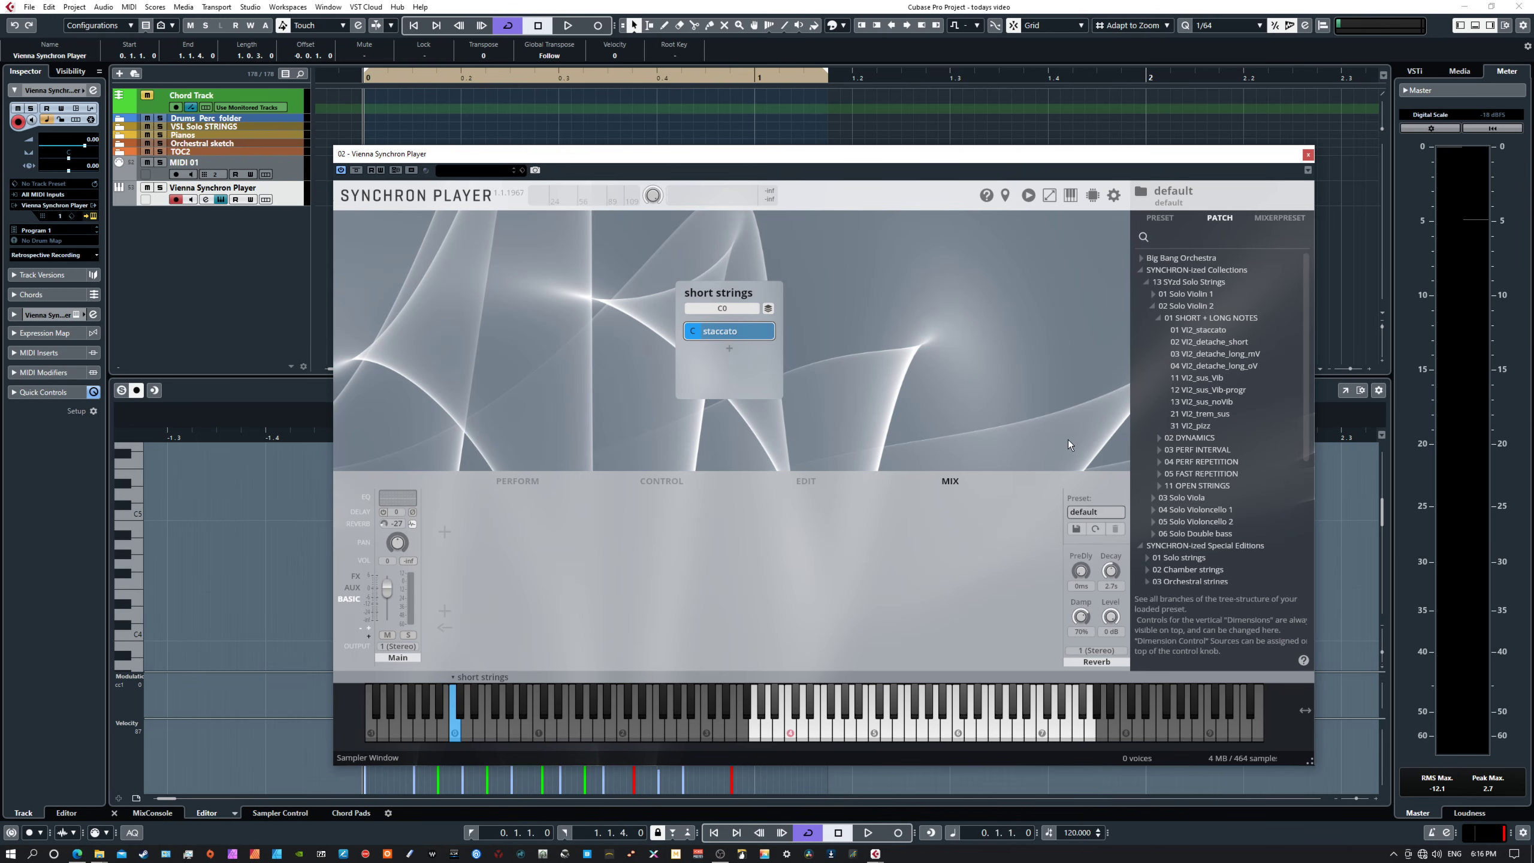
- Show the factory preset list and view the context options for the short strings dimension
{"action": "left_click", "coordinate": [1160, 219]}
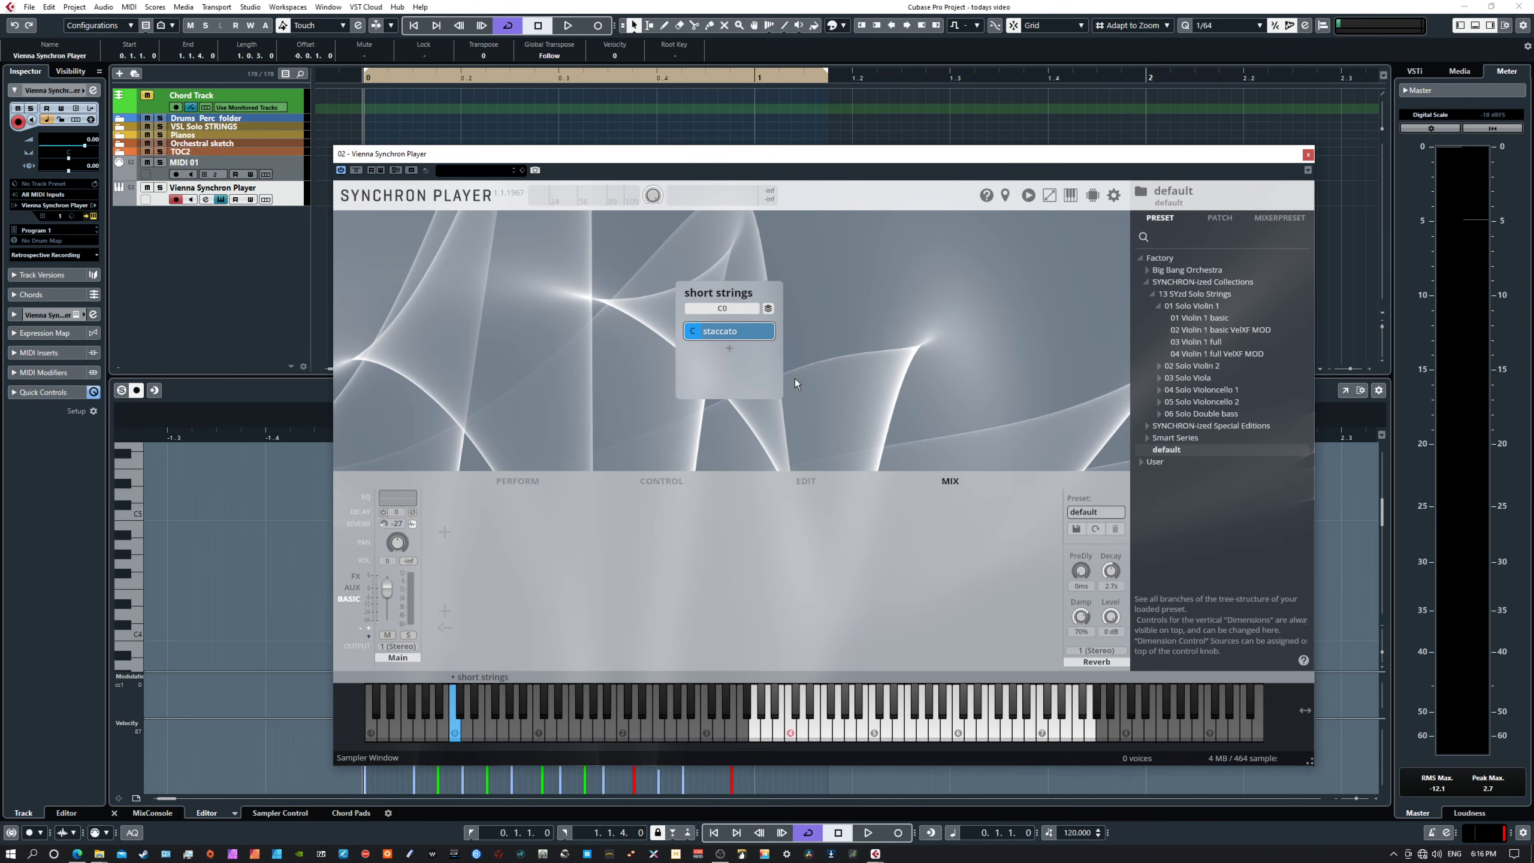
{"action": "right_click", "coordinate": [741, 367]}
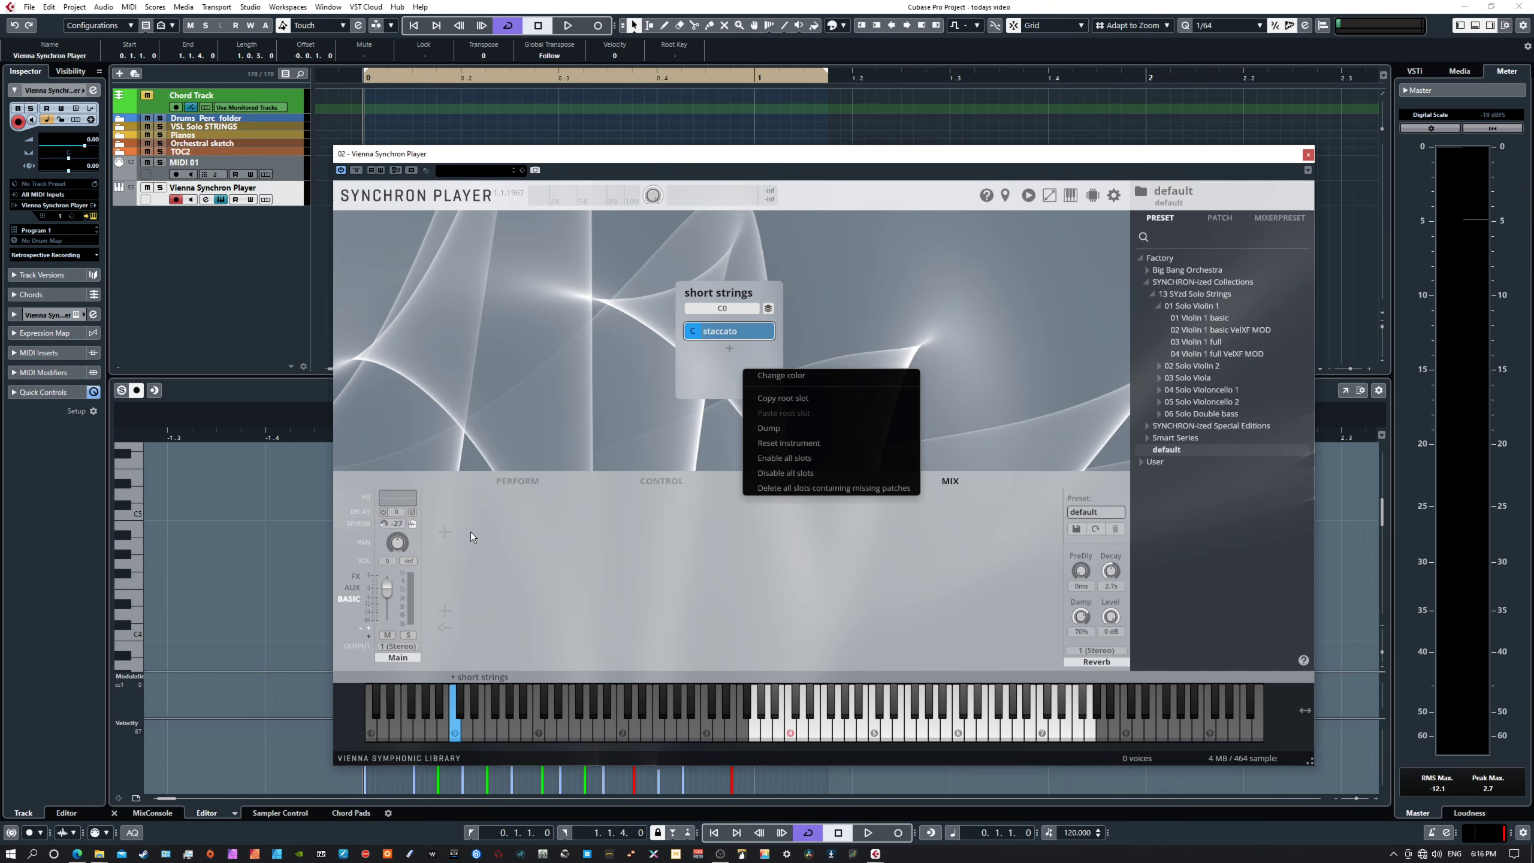
{"action": "left_click", "coordinate": [623, 384]}
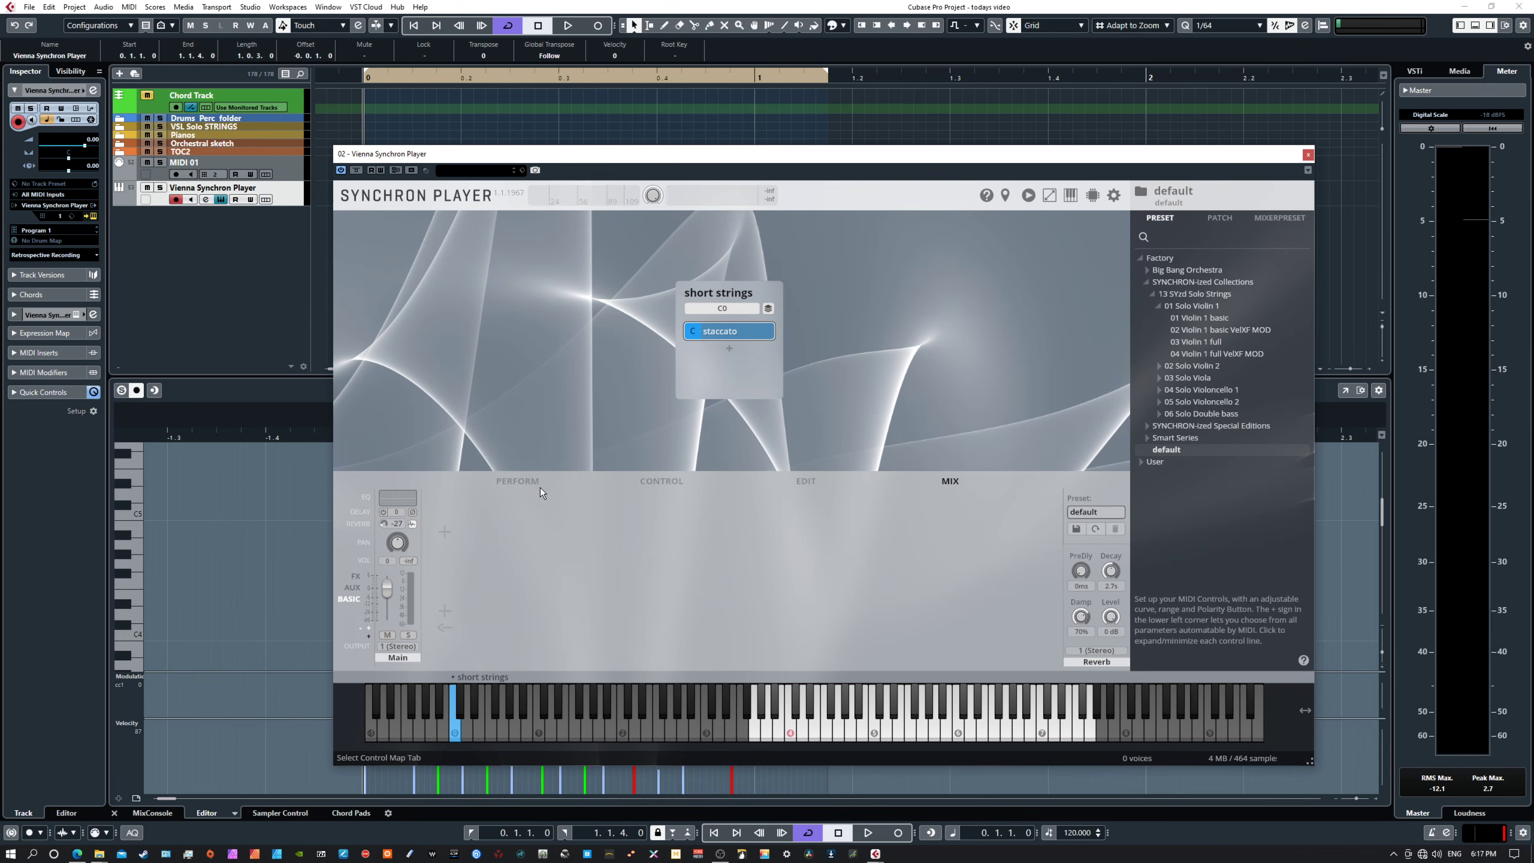
- Change the keyswitch note of the short strings dimension to C~
{"action": "left_click", "coordinate": [518, 482]}
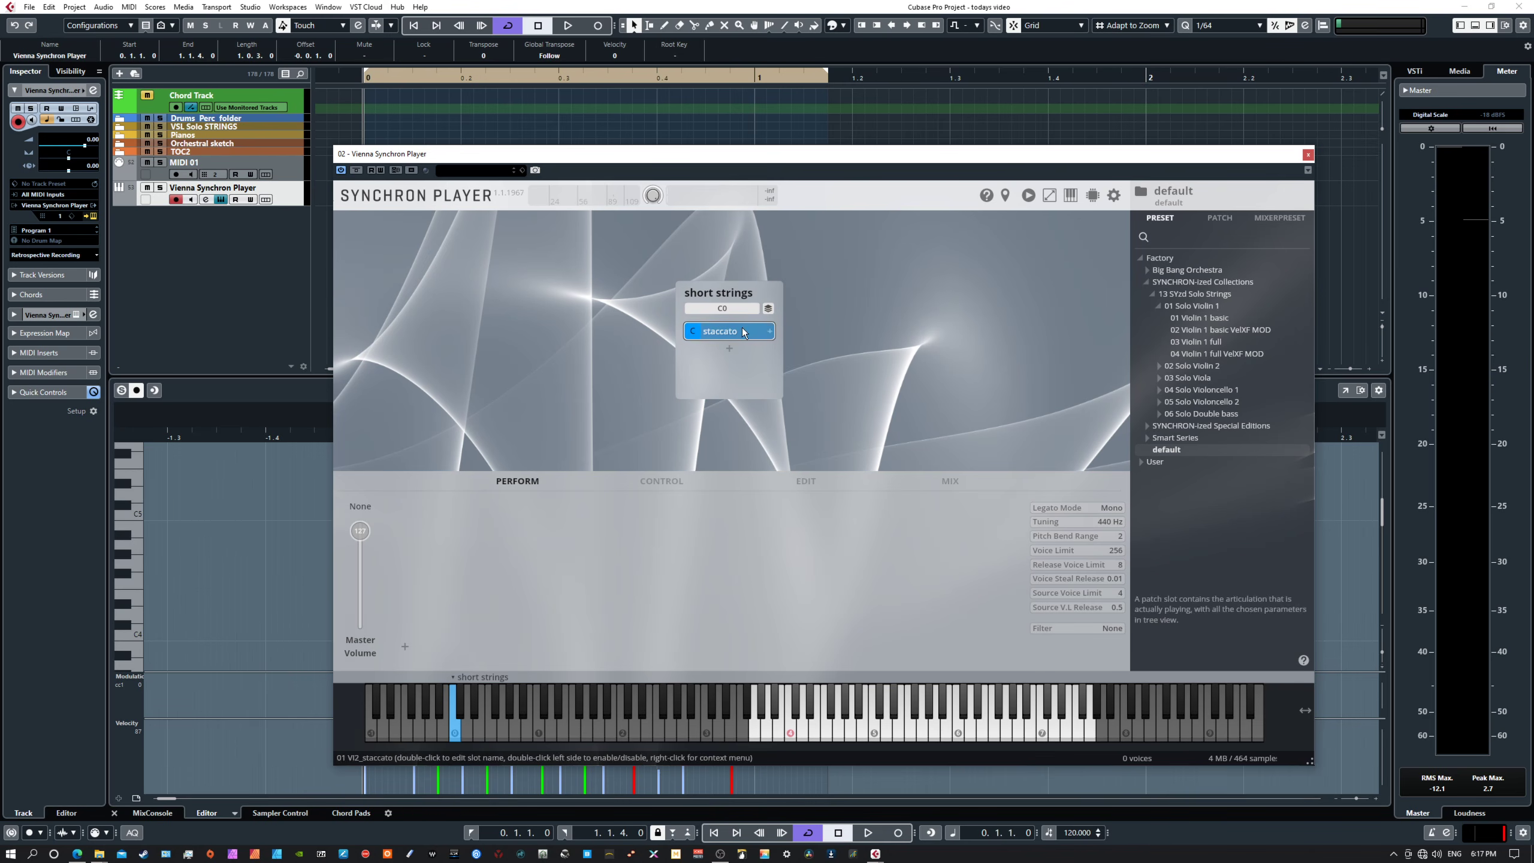
{"action": "left_click", "coordinate": [727, 308]}
{"action": "mouse_move", "coordinate": [734, 379]}
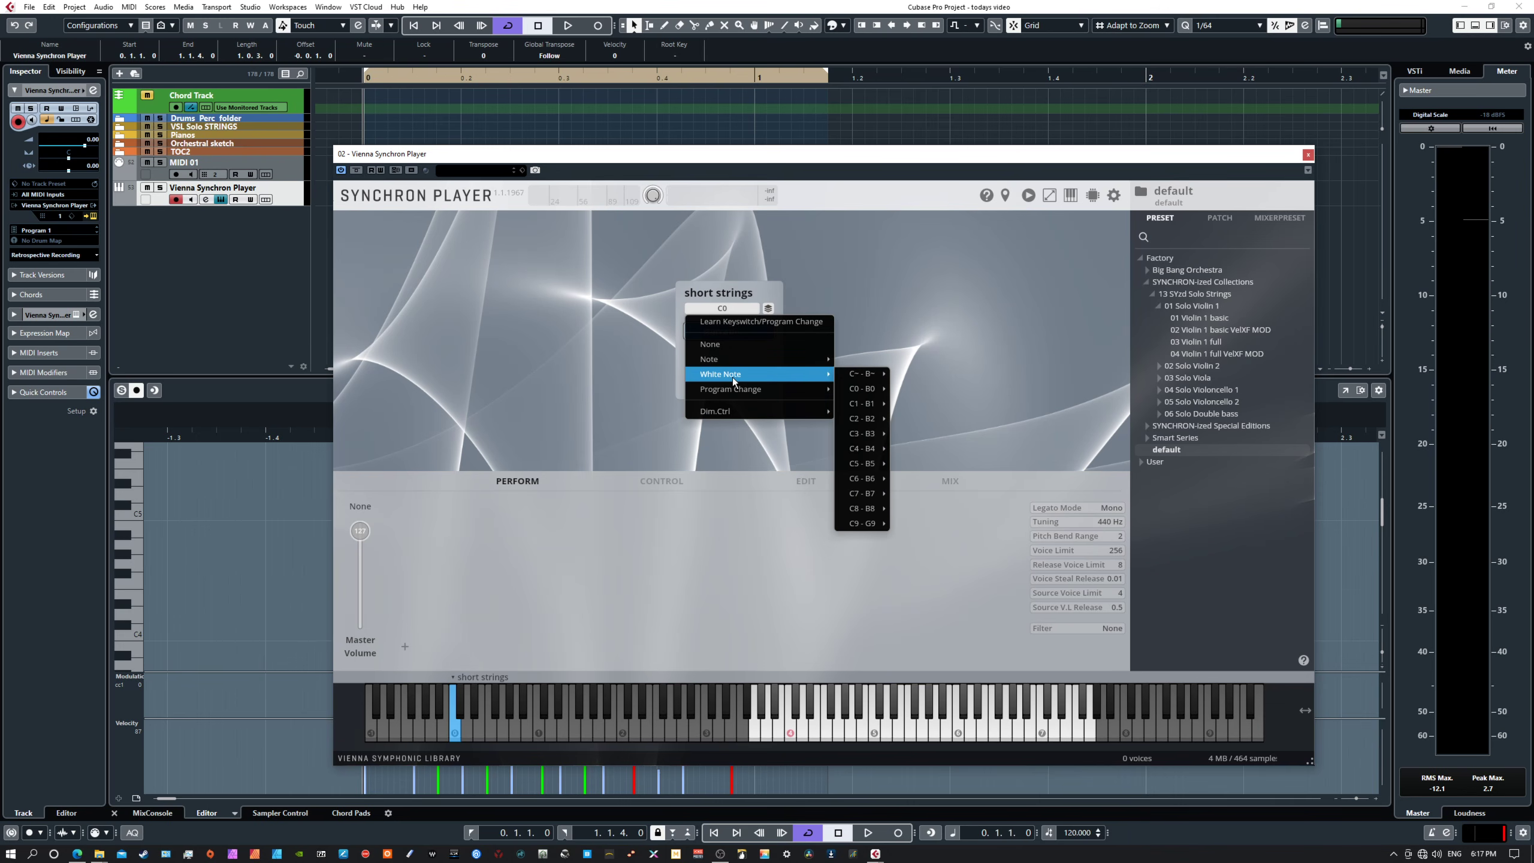
{"action": "mouse_move", "coordinate": [872, 363]}
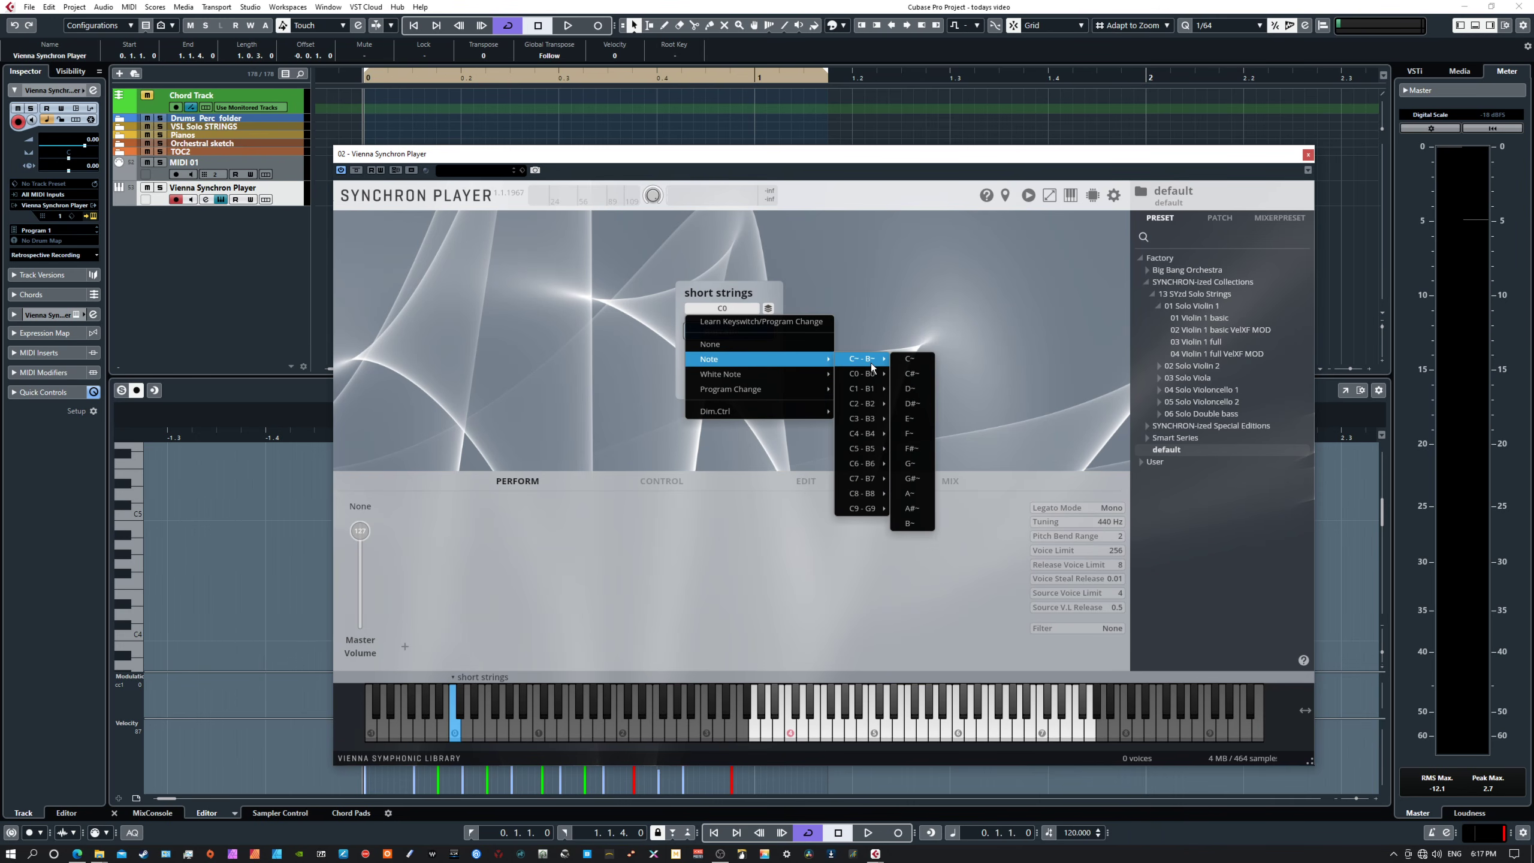
{"action": "left_click", "coordinate": [910, 360]}
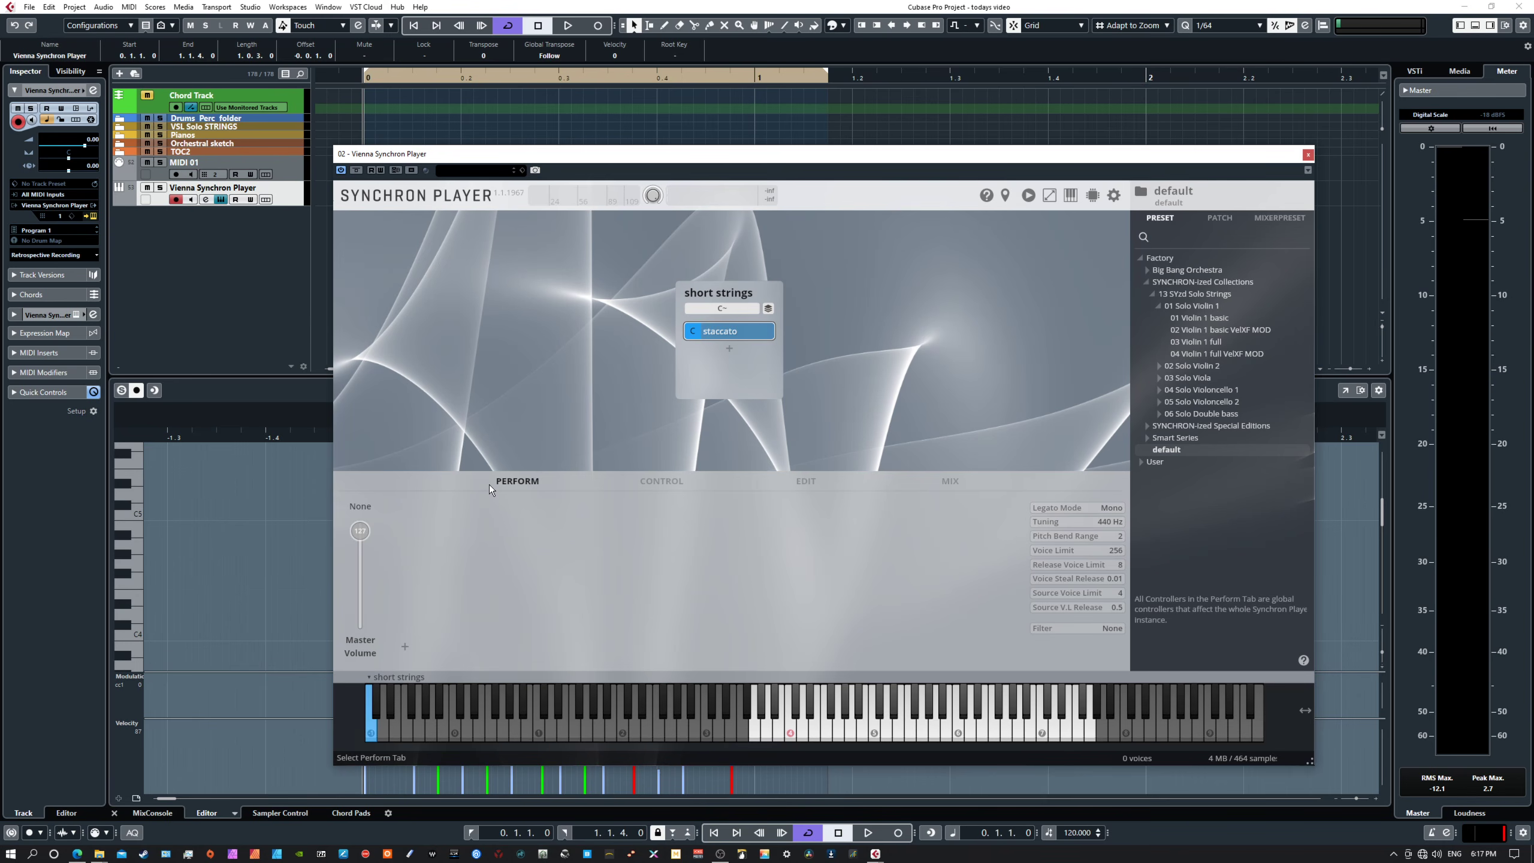
- Add Expression, Vel.XF and Attack controllers beside the Master Volume in the Perform view
{"action": "left_click", "coordinate": [405, 647]}
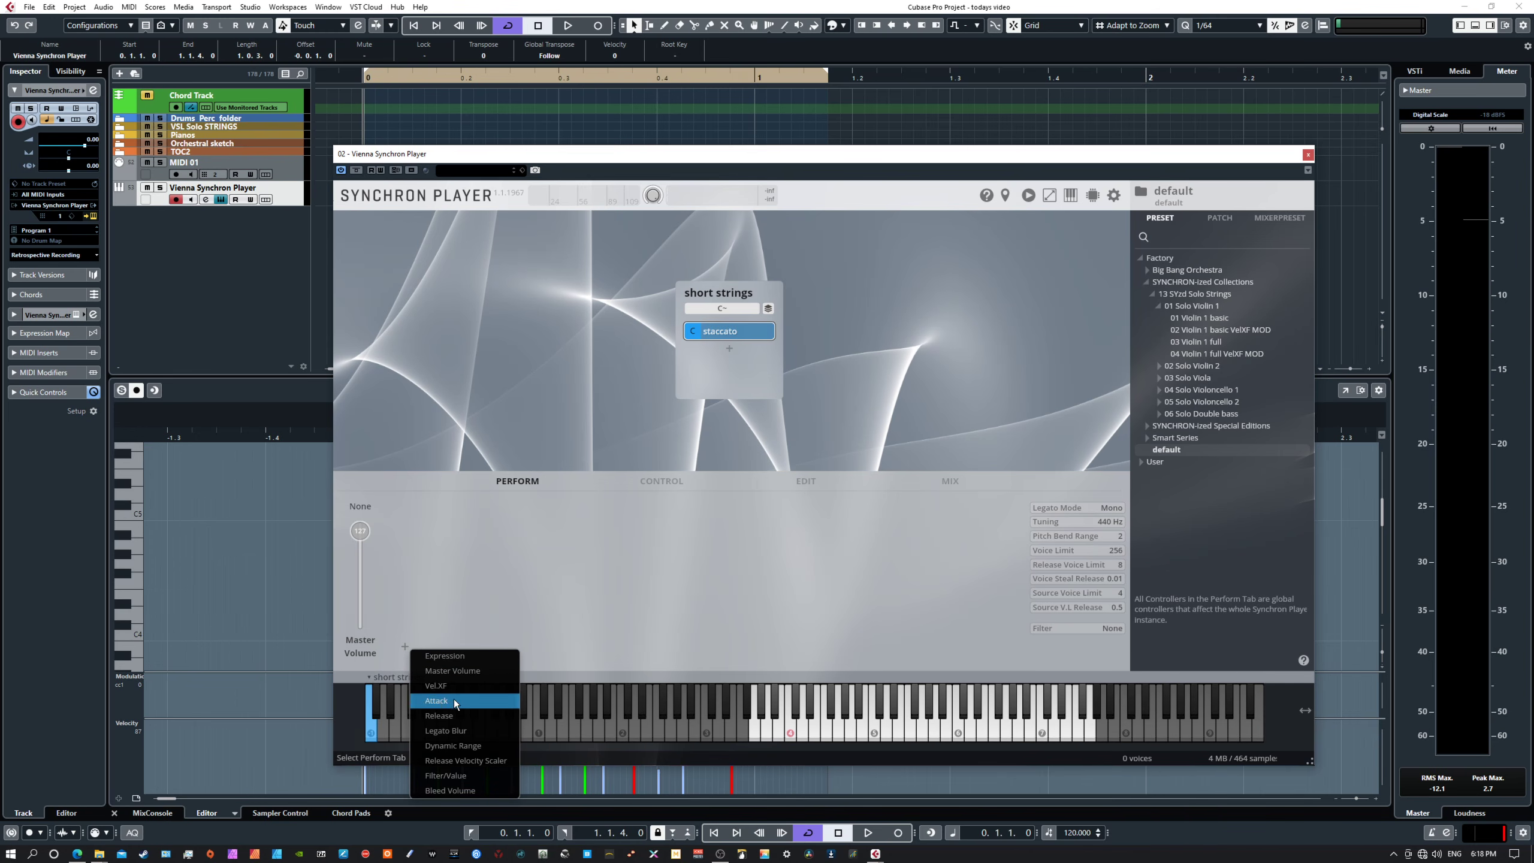
{"action": "left_click", "coordinate": [446, 657]}
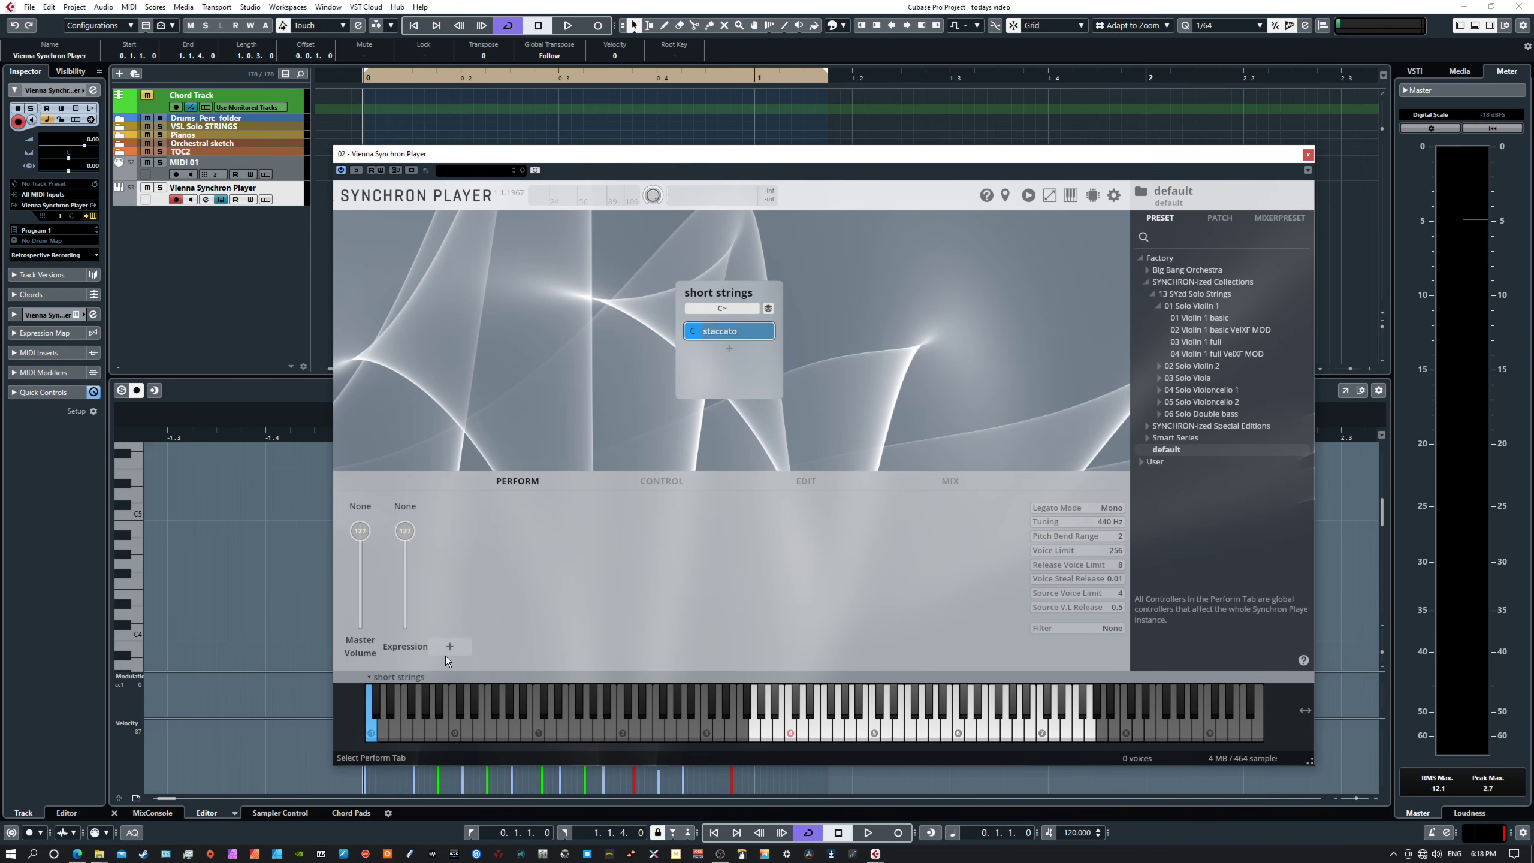
{"action": "left_click", "coordinate": [448, 646]}
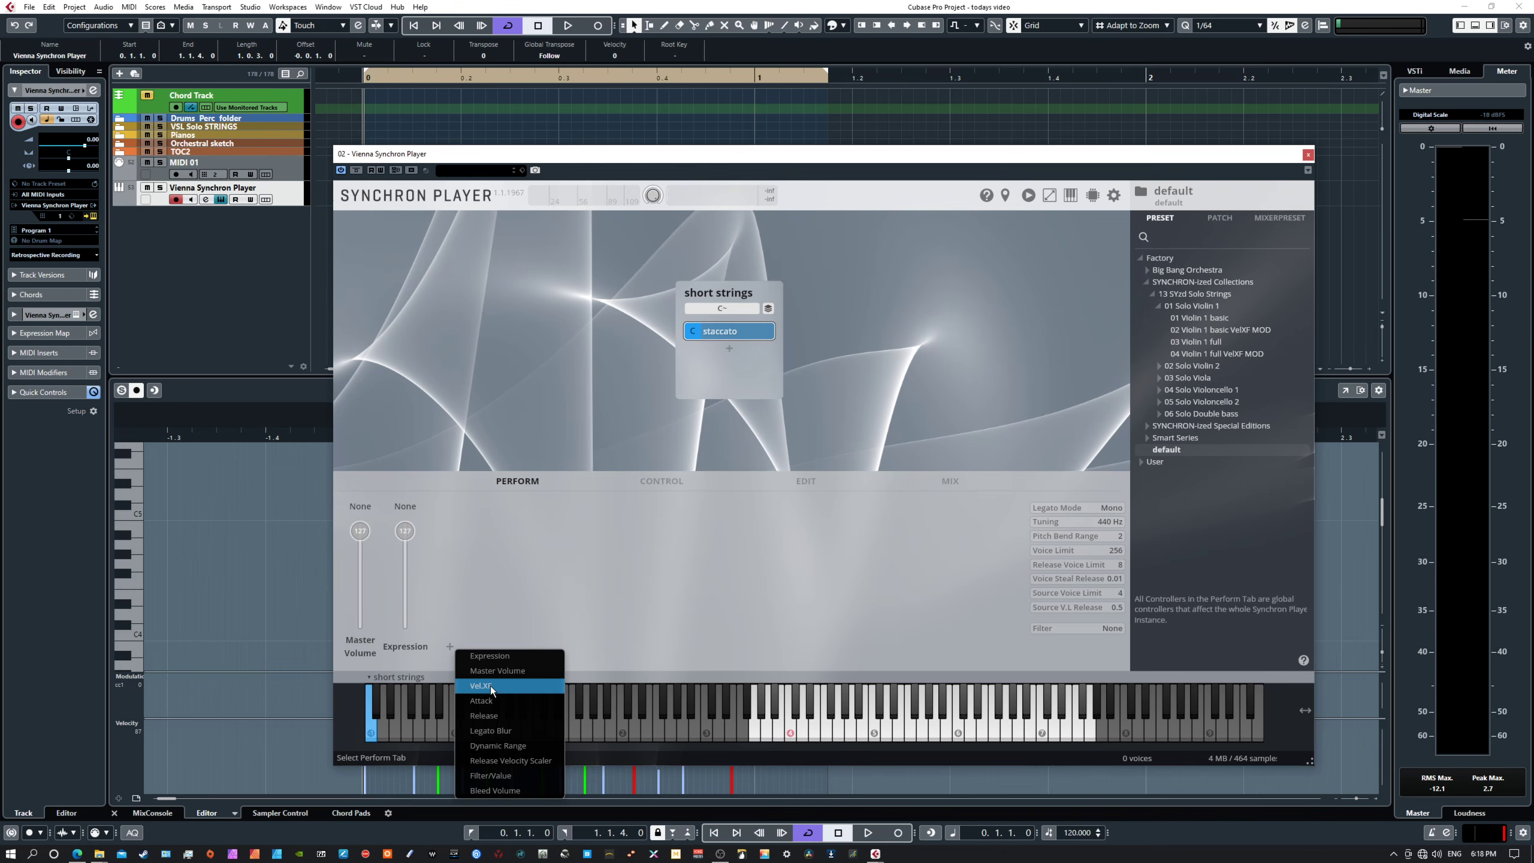
{"action": "left_click", "coordinate": [490, 687]}
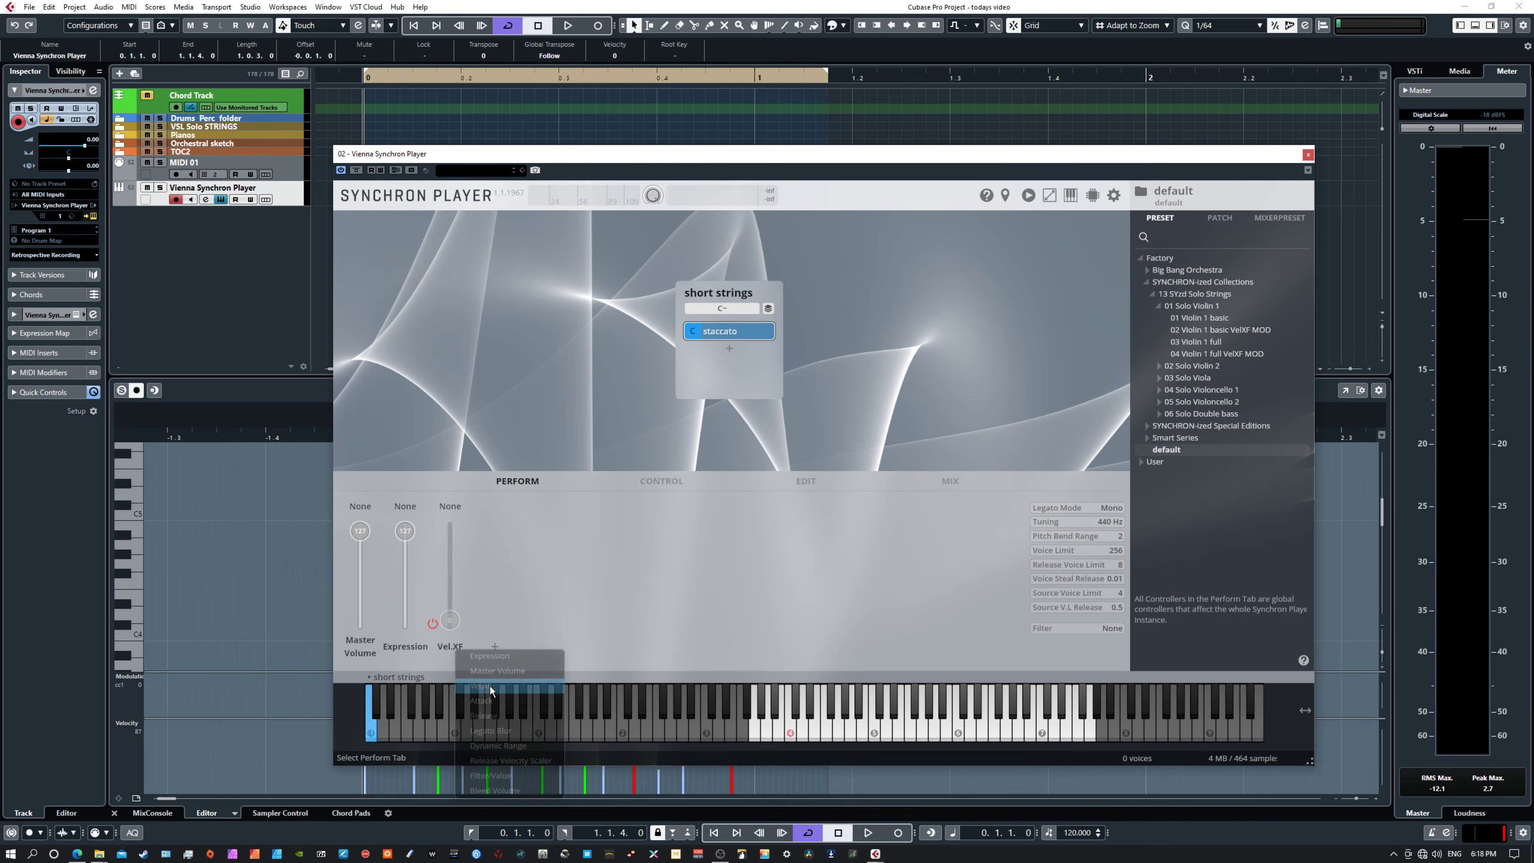
{"action": "left_click", "coordinate": [489, 648]}
{"action": "left_click", "coordinate": [527, 700]}
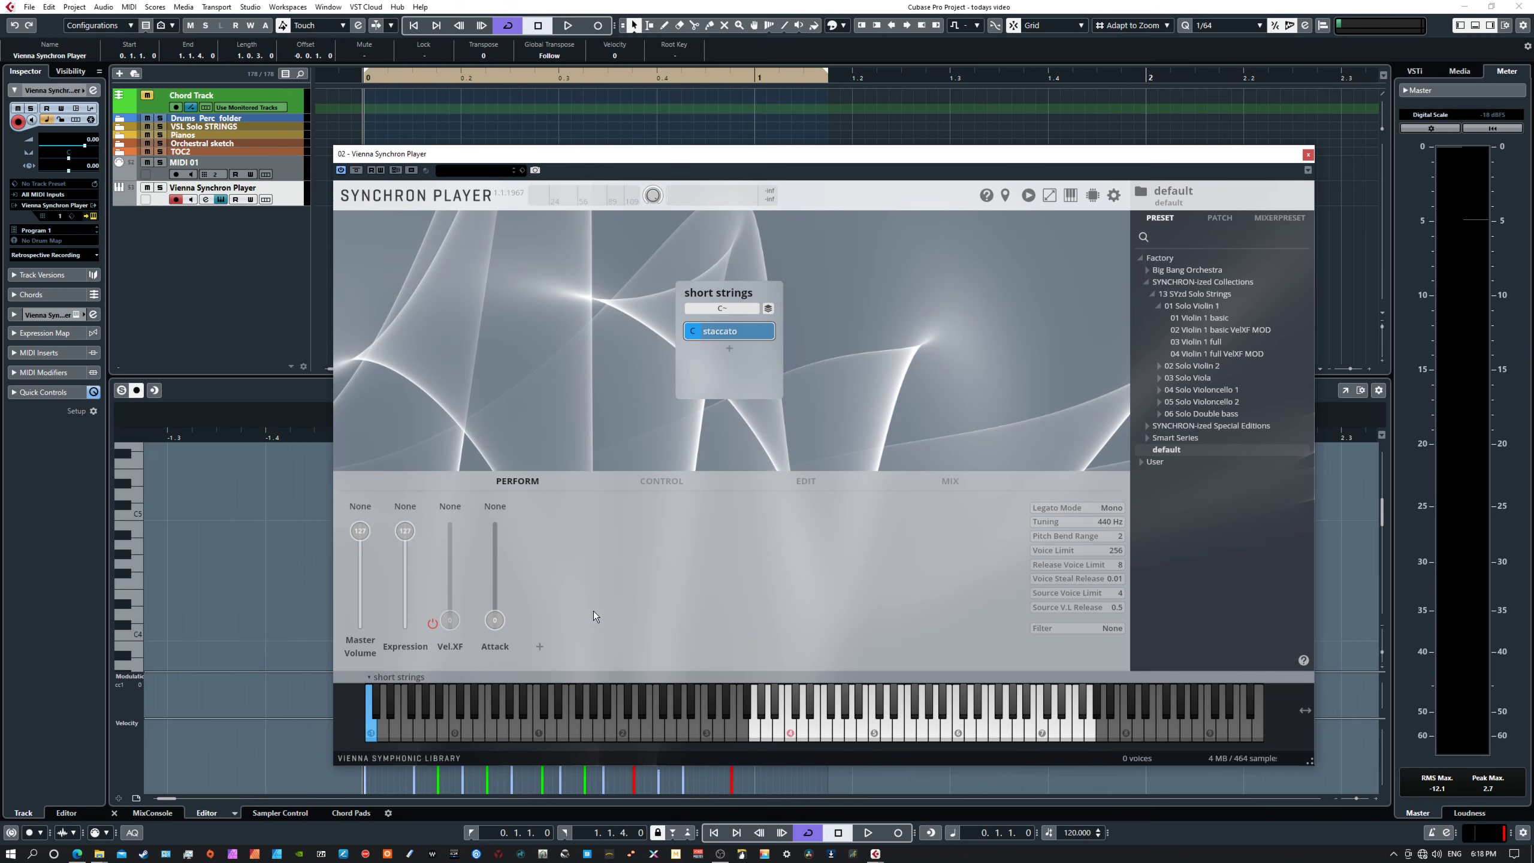
- Sweep Expression down to 0 and back to 127, play test notes, and lower Expression to about 41
{"action": "left_click_drag", "start_coordinate": [407, 530], "coordinate": [405, 646]}
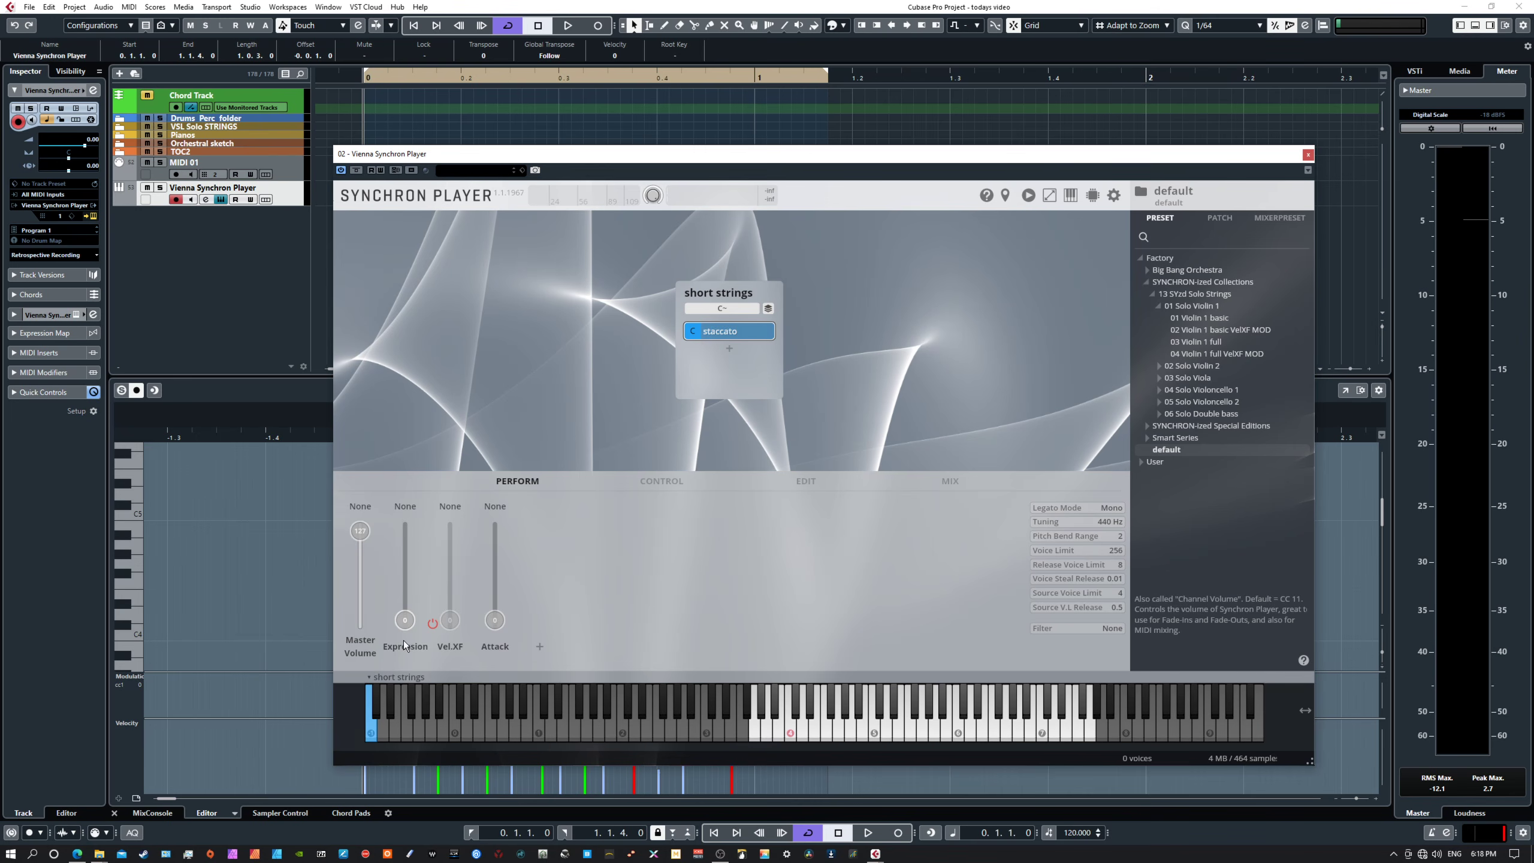
{"action": "left_click_drag", "start_coordinate": [405, 539], "coordinate": [405, 530]}
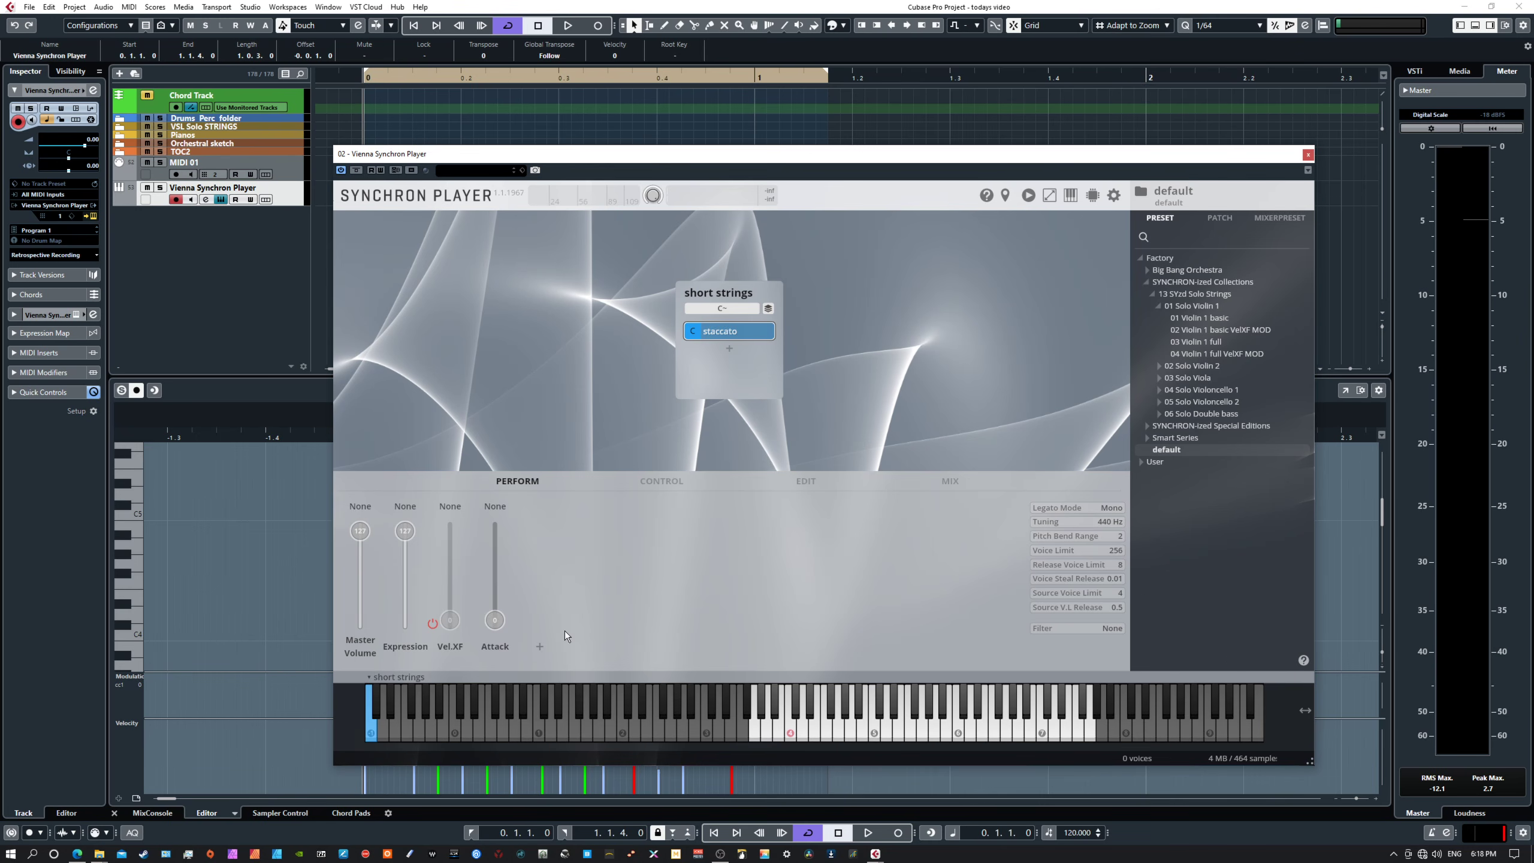
{"action": "left_click", "coordinate": [812, 733]}
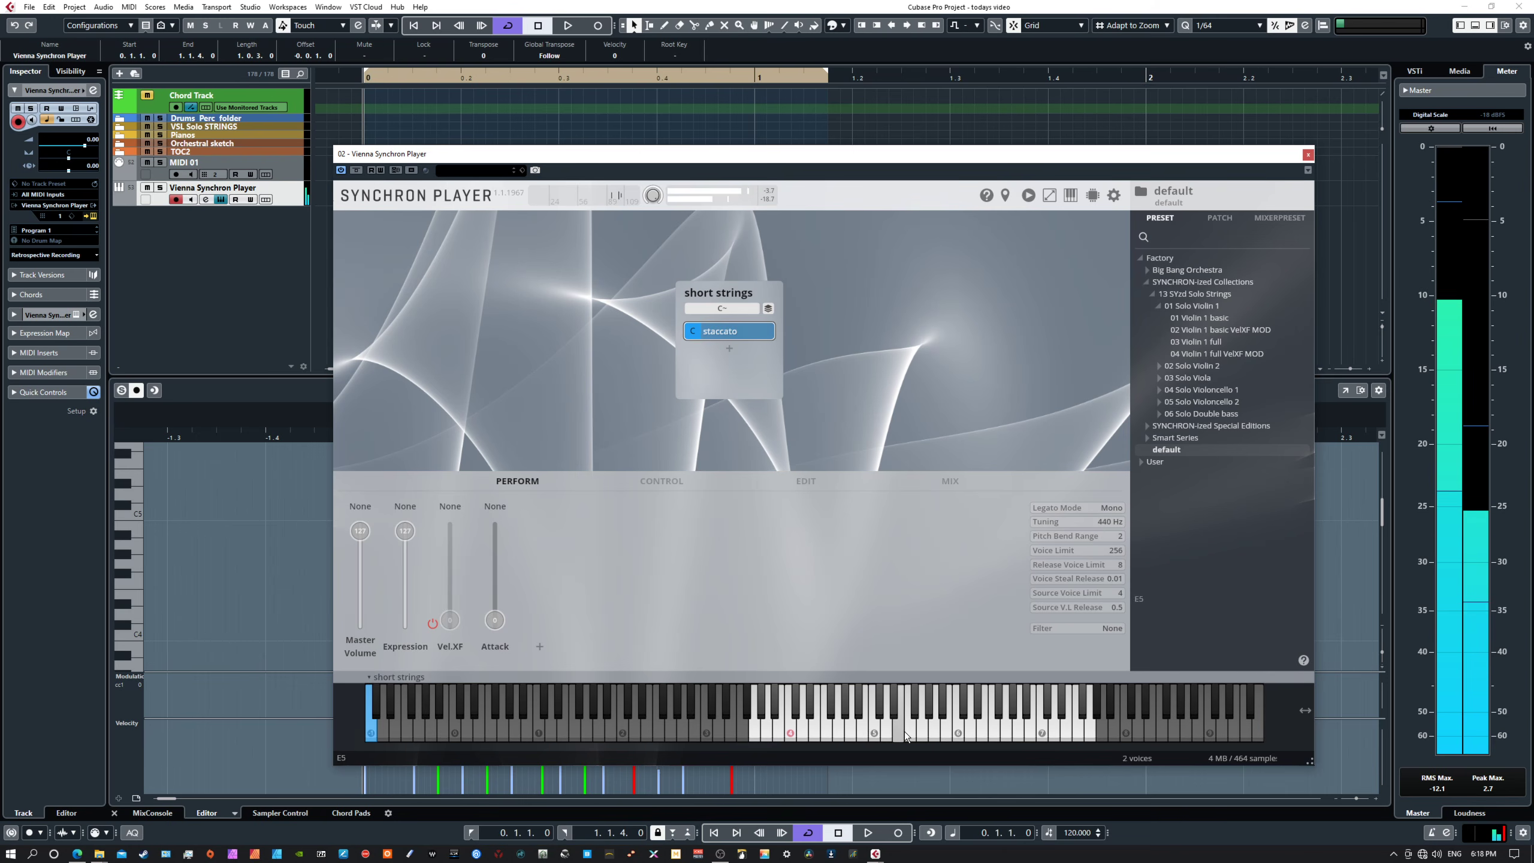
{"action": "mouse_move", "coordinate": [360, 530]}
{"action": "left_mouse_down"}
{"action": "mouse_move", "coordinate": [360, 620]}
{"action": "mouse_move", "coordinate": [364, 527]}
{"action": "left_mouse_up"}
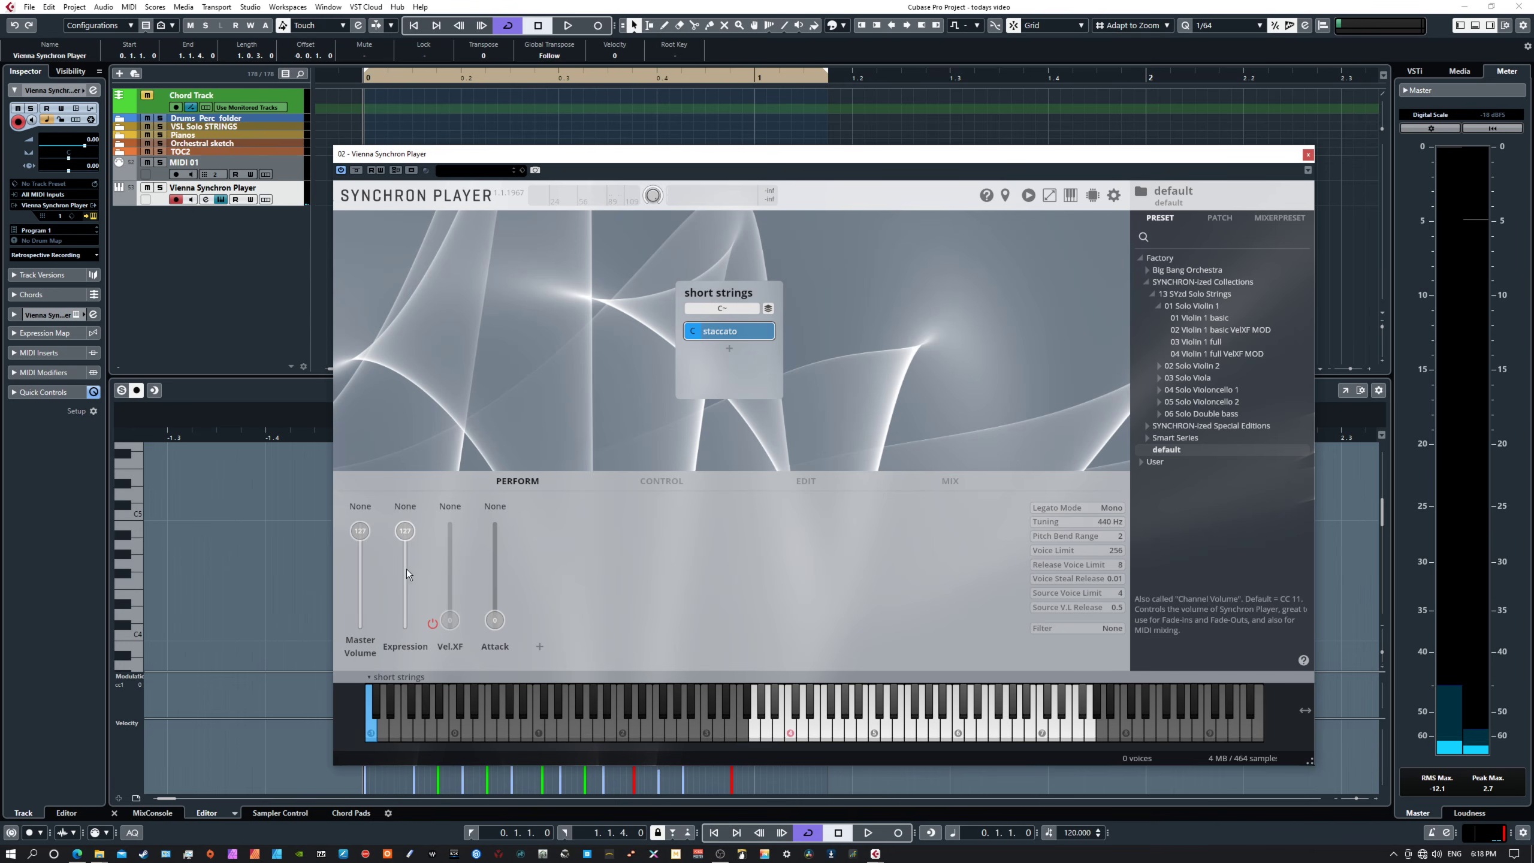
{"action": "left_click_drag", "start_coordinate": [404, 534], "coordinate": [407, 574]}
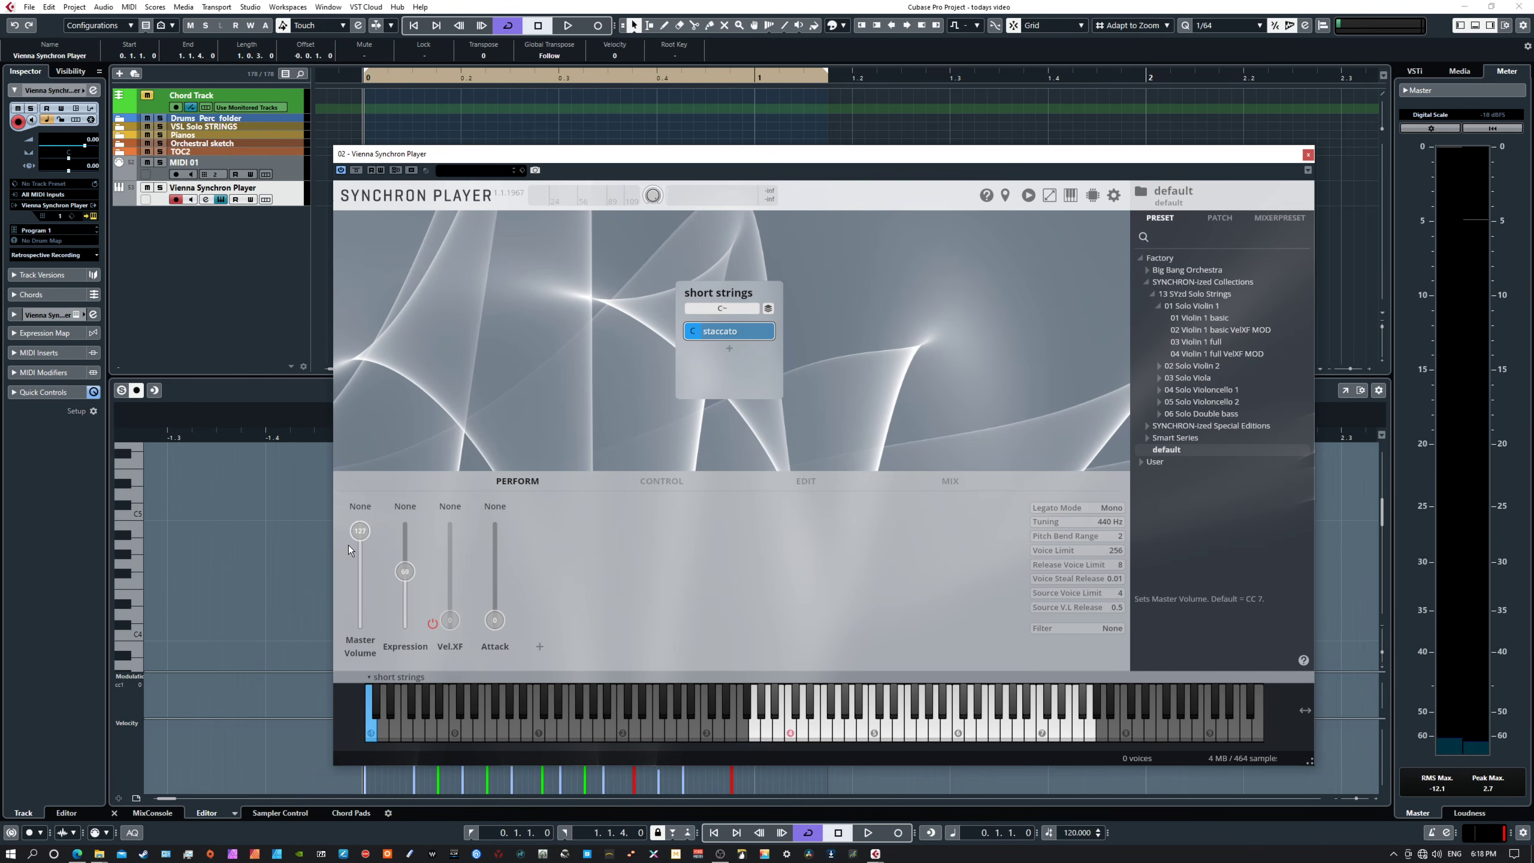
{"action": "left_click_drag", "start_coordinate": [404, 571], "coordinate": [407, 629]}
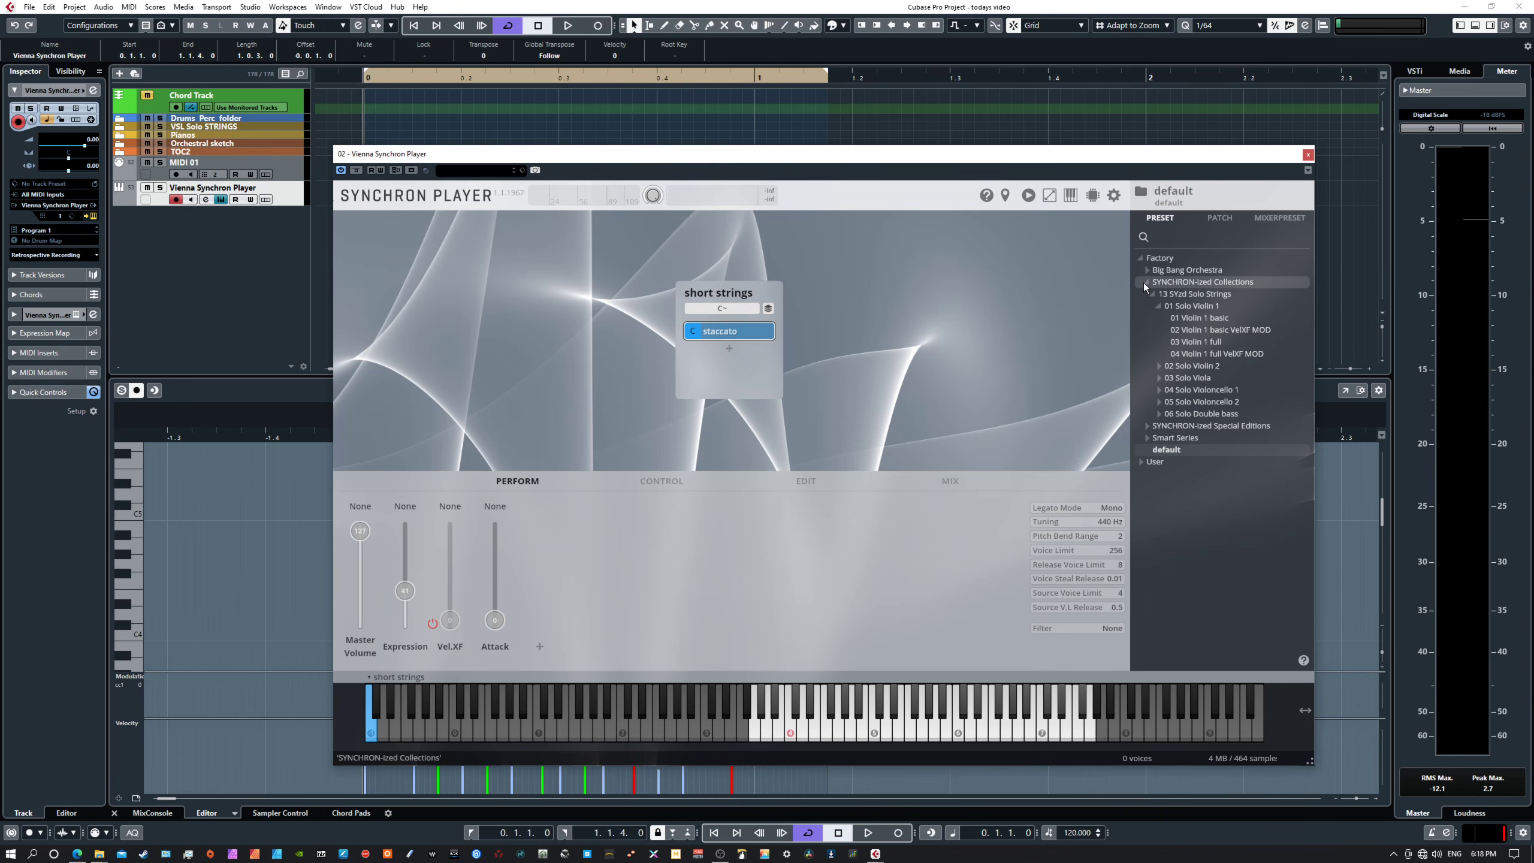
- Replace the staccato patch in the short strings slot with 12 VI2_sus_Vib-progr from Solo Violin 2
{"action": "left_click", "coordinate": [1145, 283]}
{"action": "left_click", "coordinate": [1146, 283]}
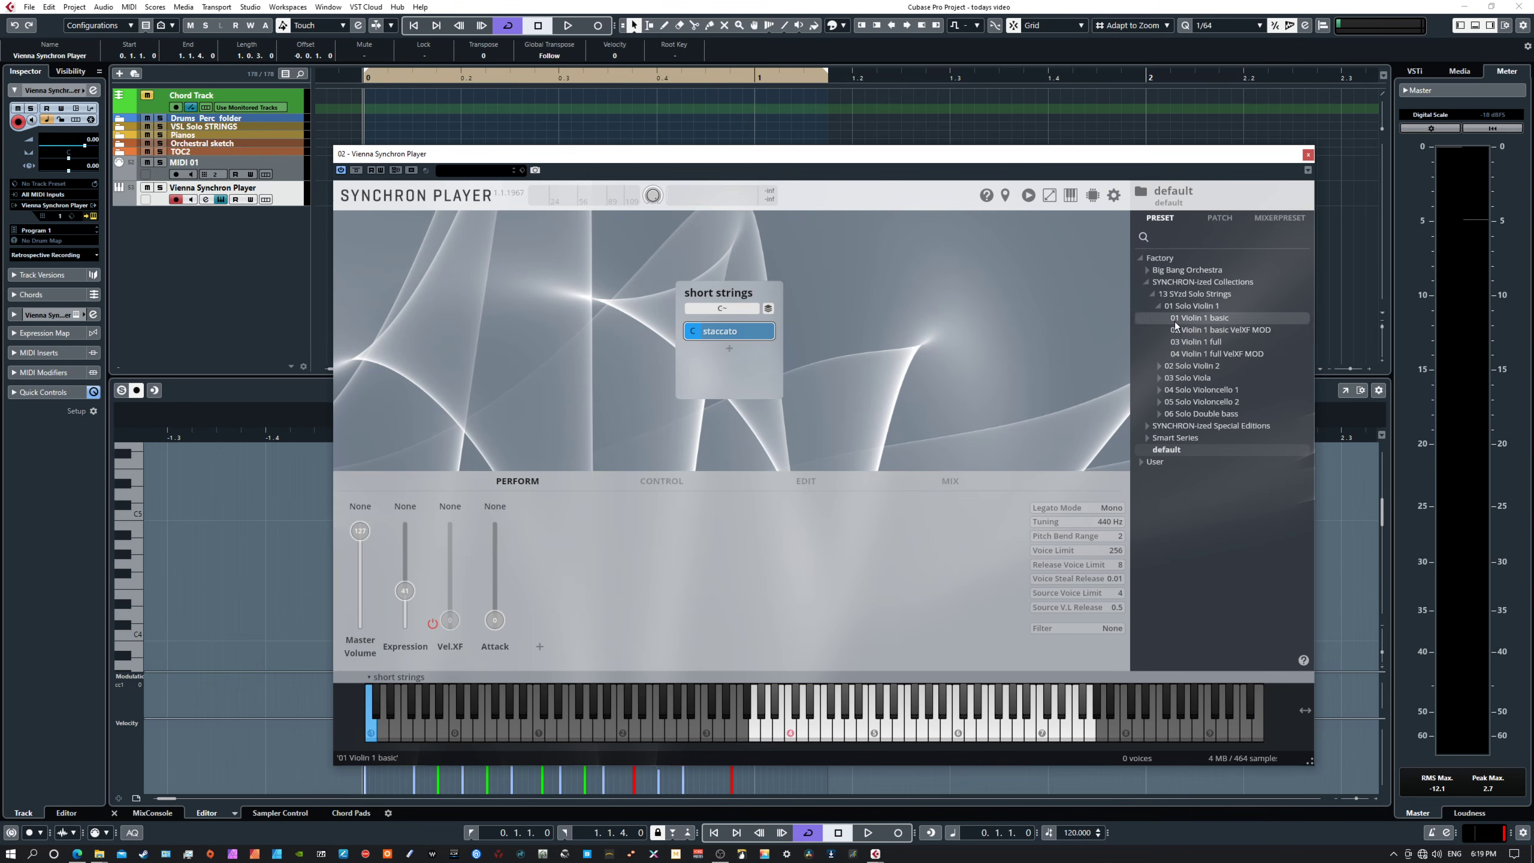
{"action": "left_click", "coordinate": [1219, 219]}
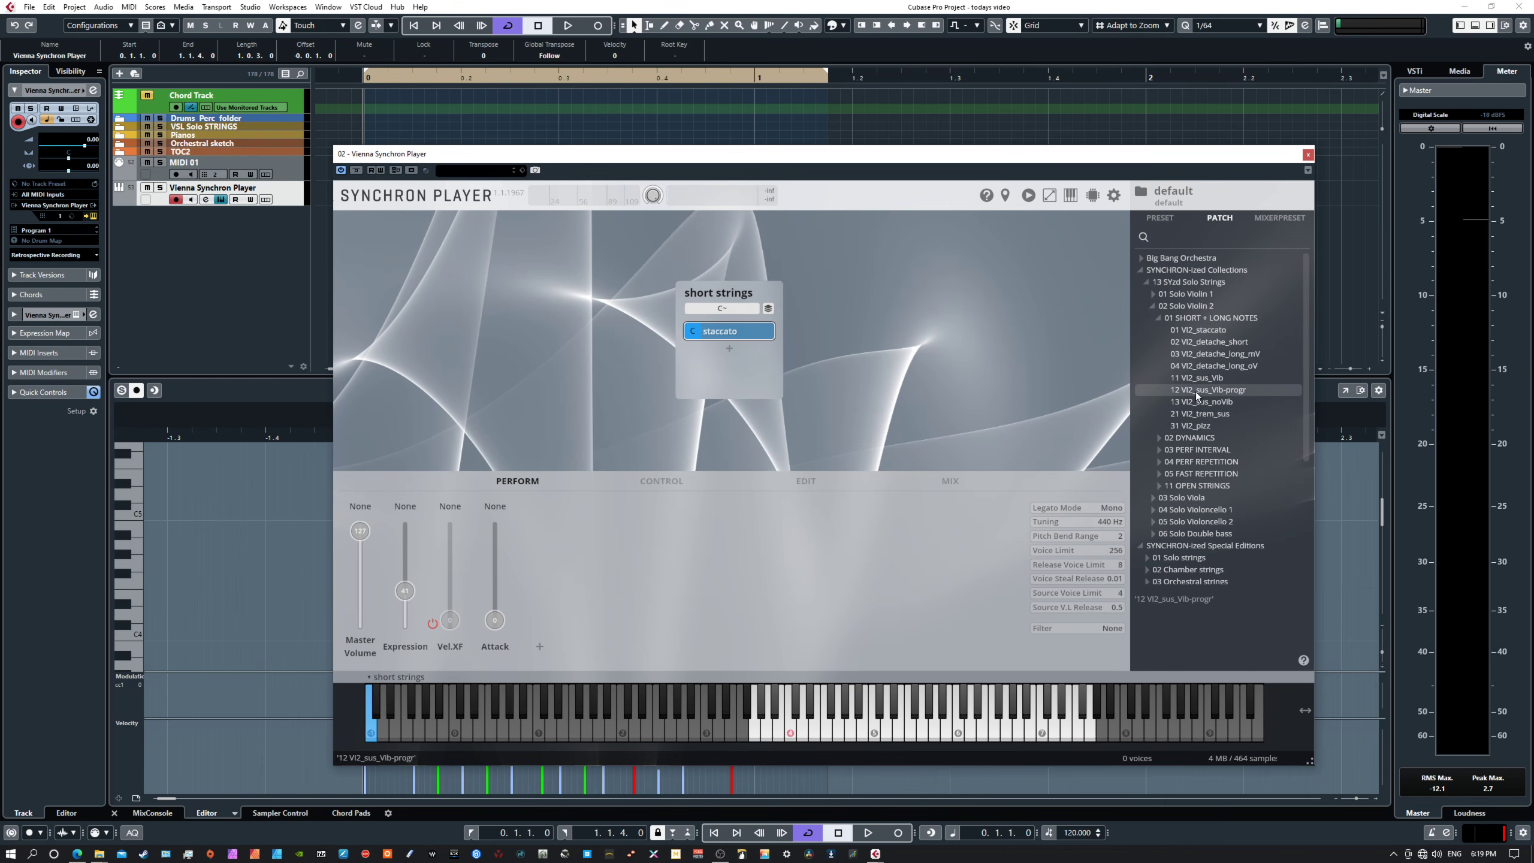
{"action": "left_click_drag", "start_coordinate": [1208, 393], "coordinate": [730, 331]}
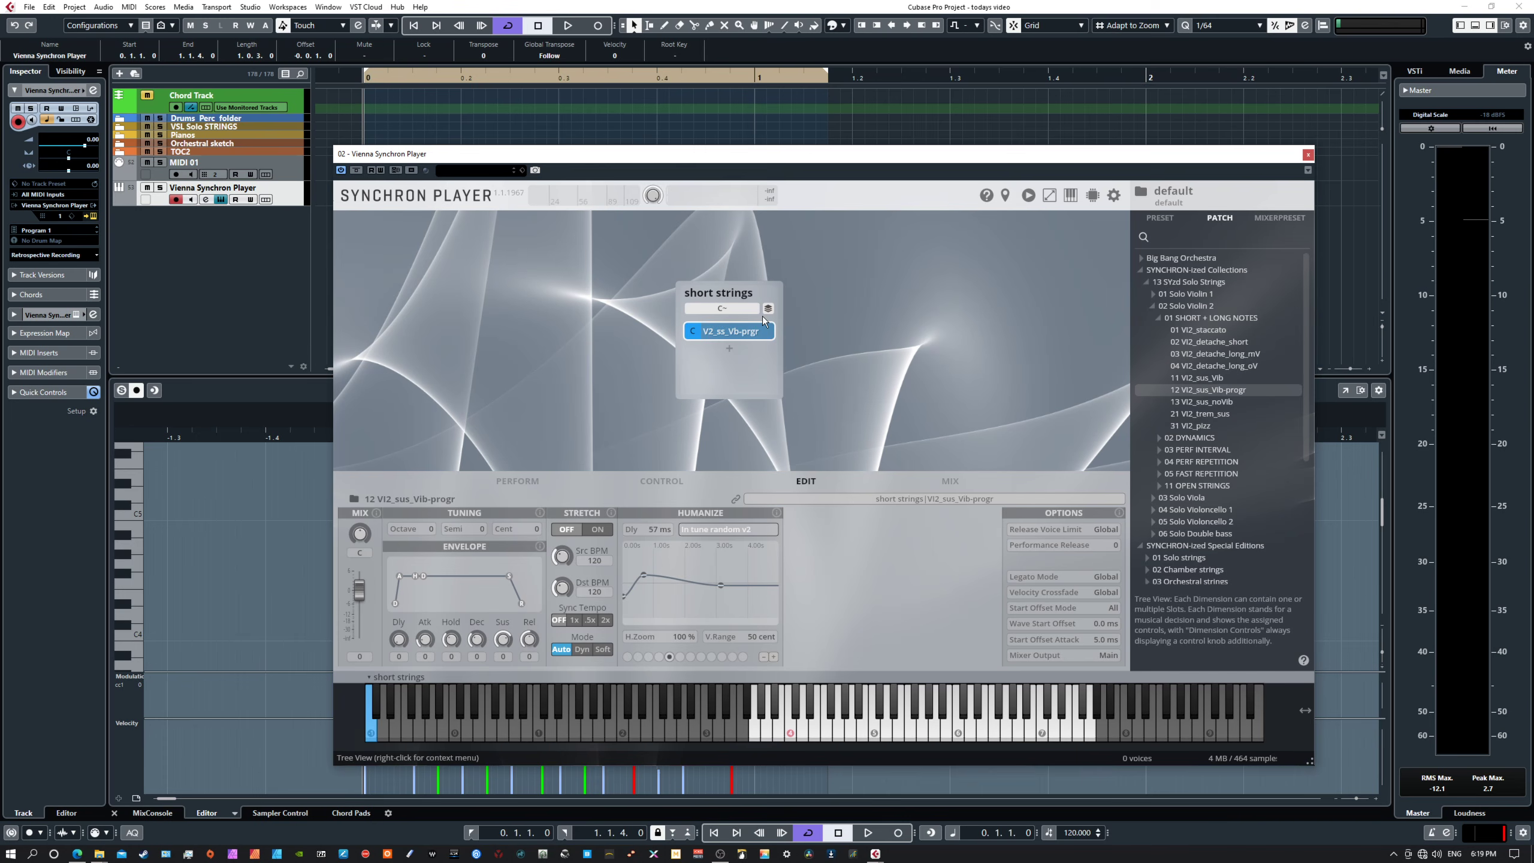
- Compare the global Perform controllers with the Edit settings of the sustained vibrato slot
{"action": "left_click", "coordinate": [527, 483]}
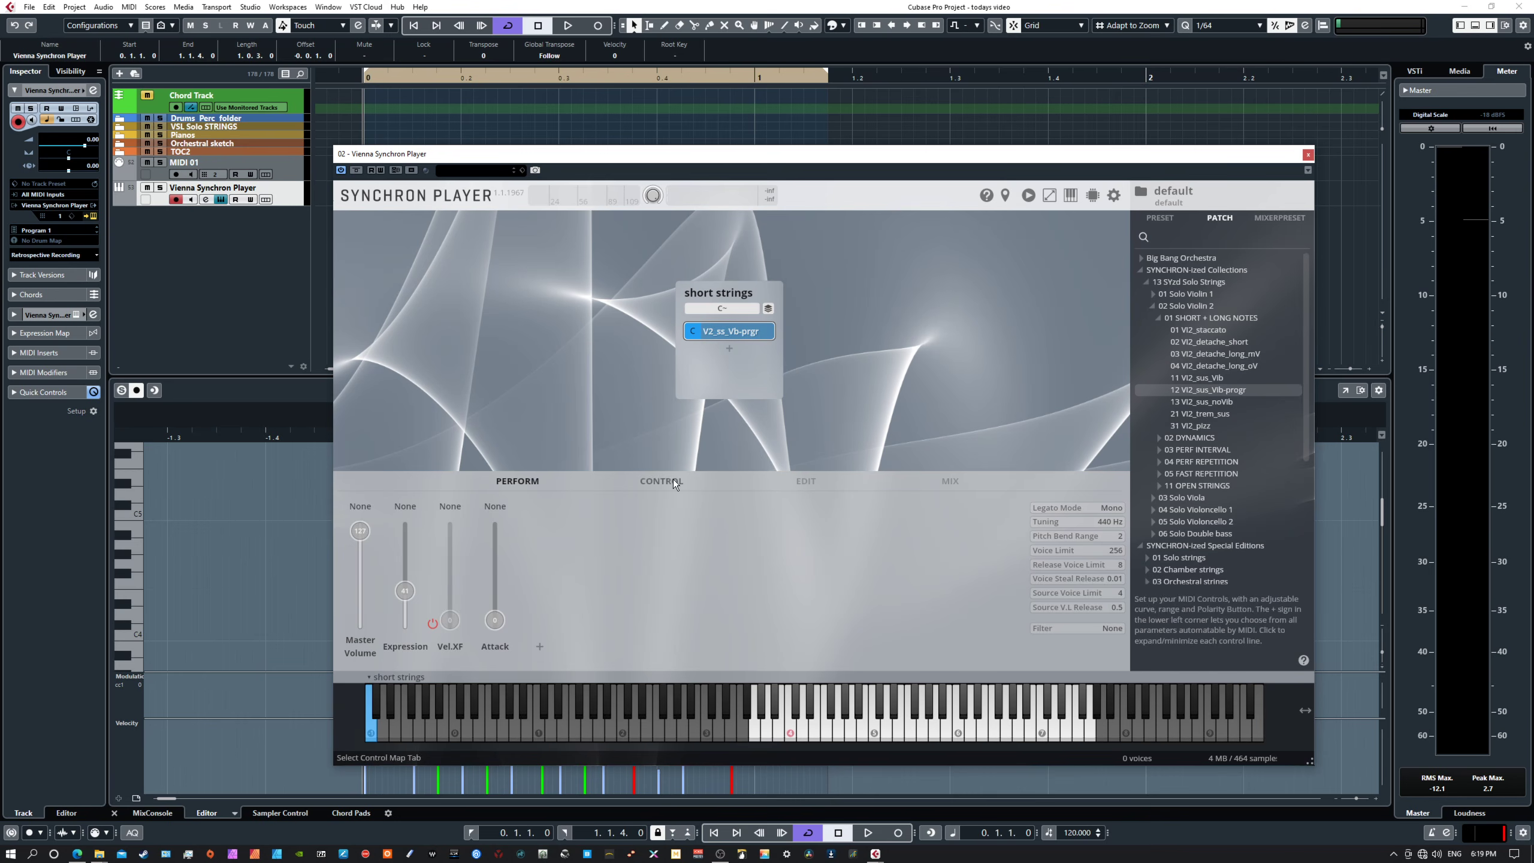
{"action": "left_click", "coordinate": [808, 480]}
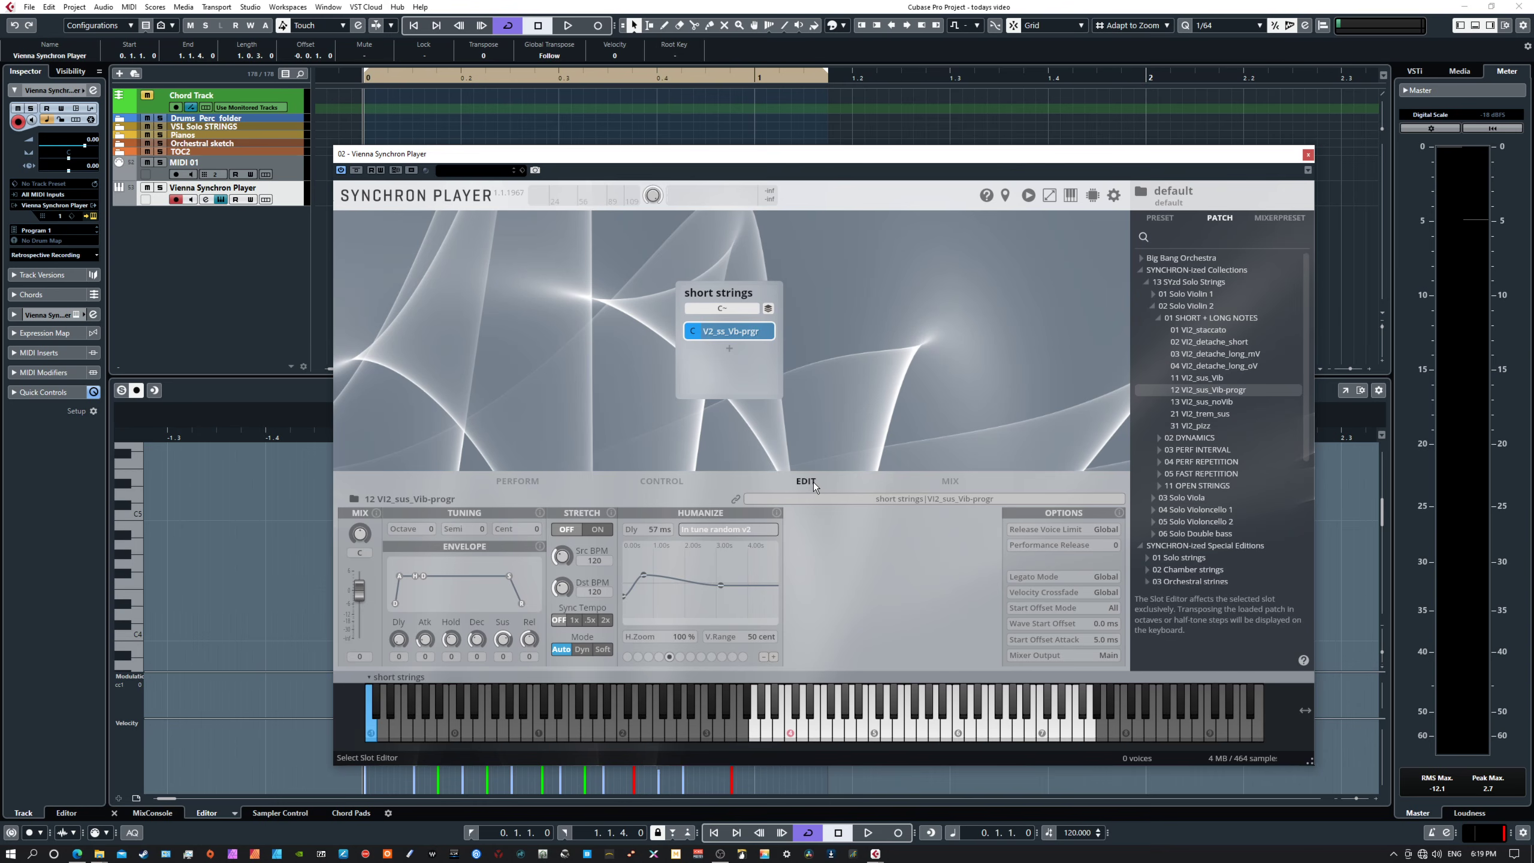
{"action": "left_click", "coordinate": [518, 482]}
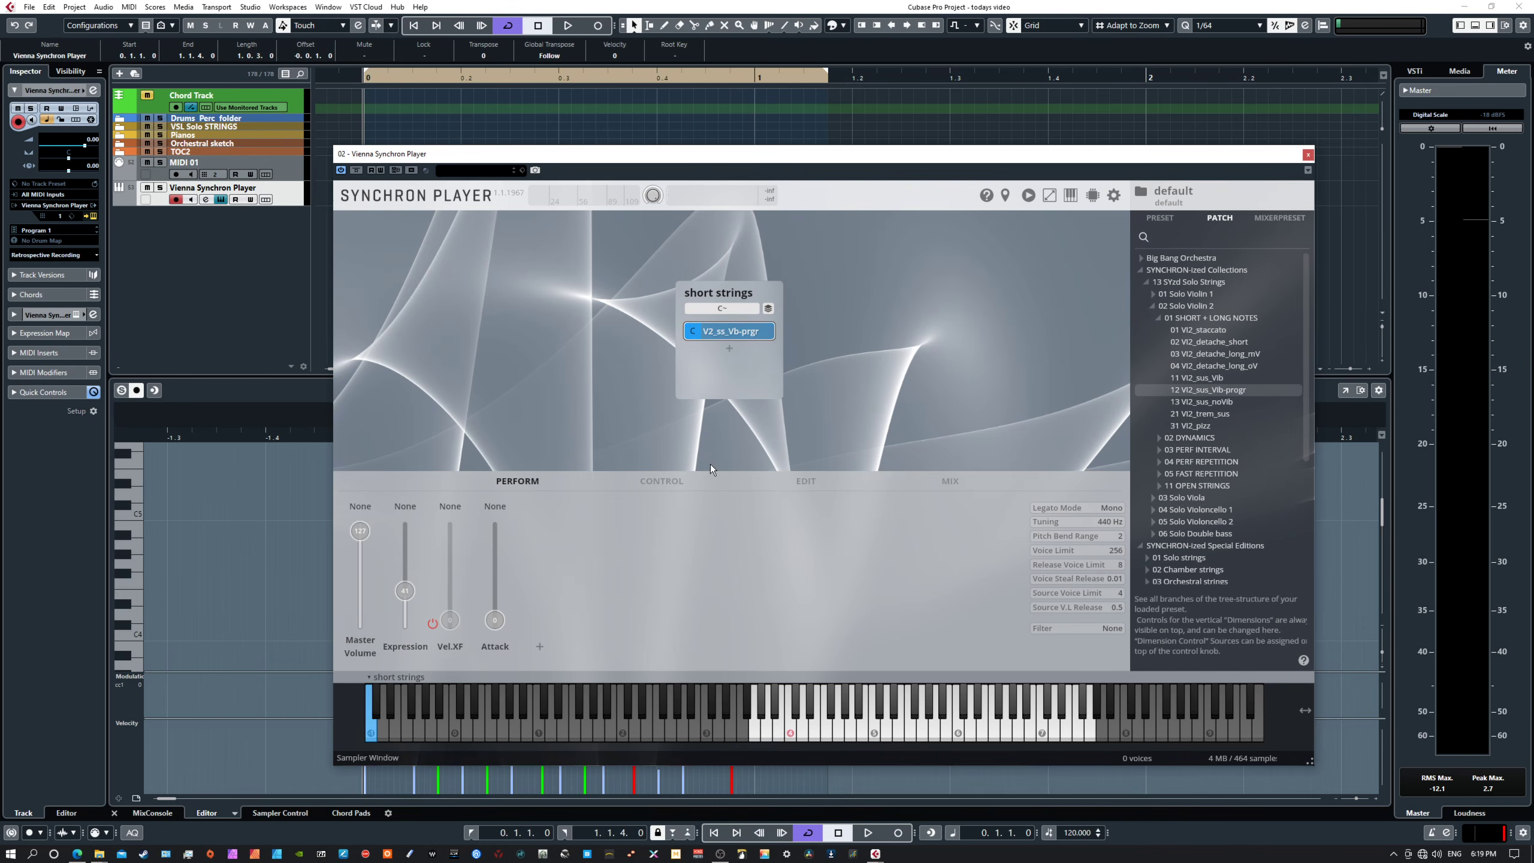
- Raise the volume of the sustained vibrato slot to 6.02, playing test notes before and after
{"action": "left_click", "coordinate": [806, 480]}
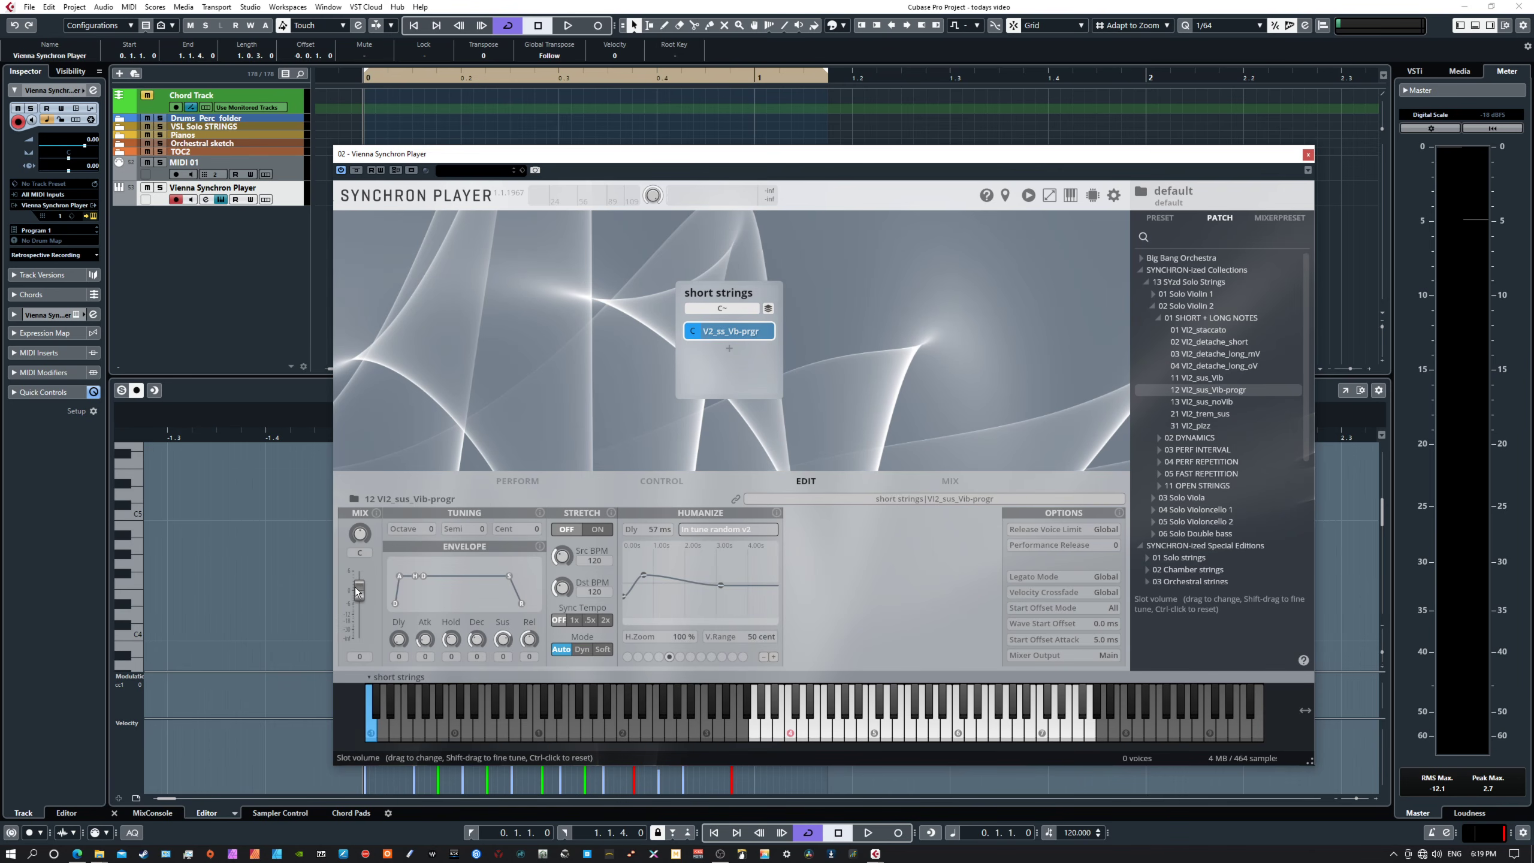
{"action": "left_click", "coordinate": [857, 733]}
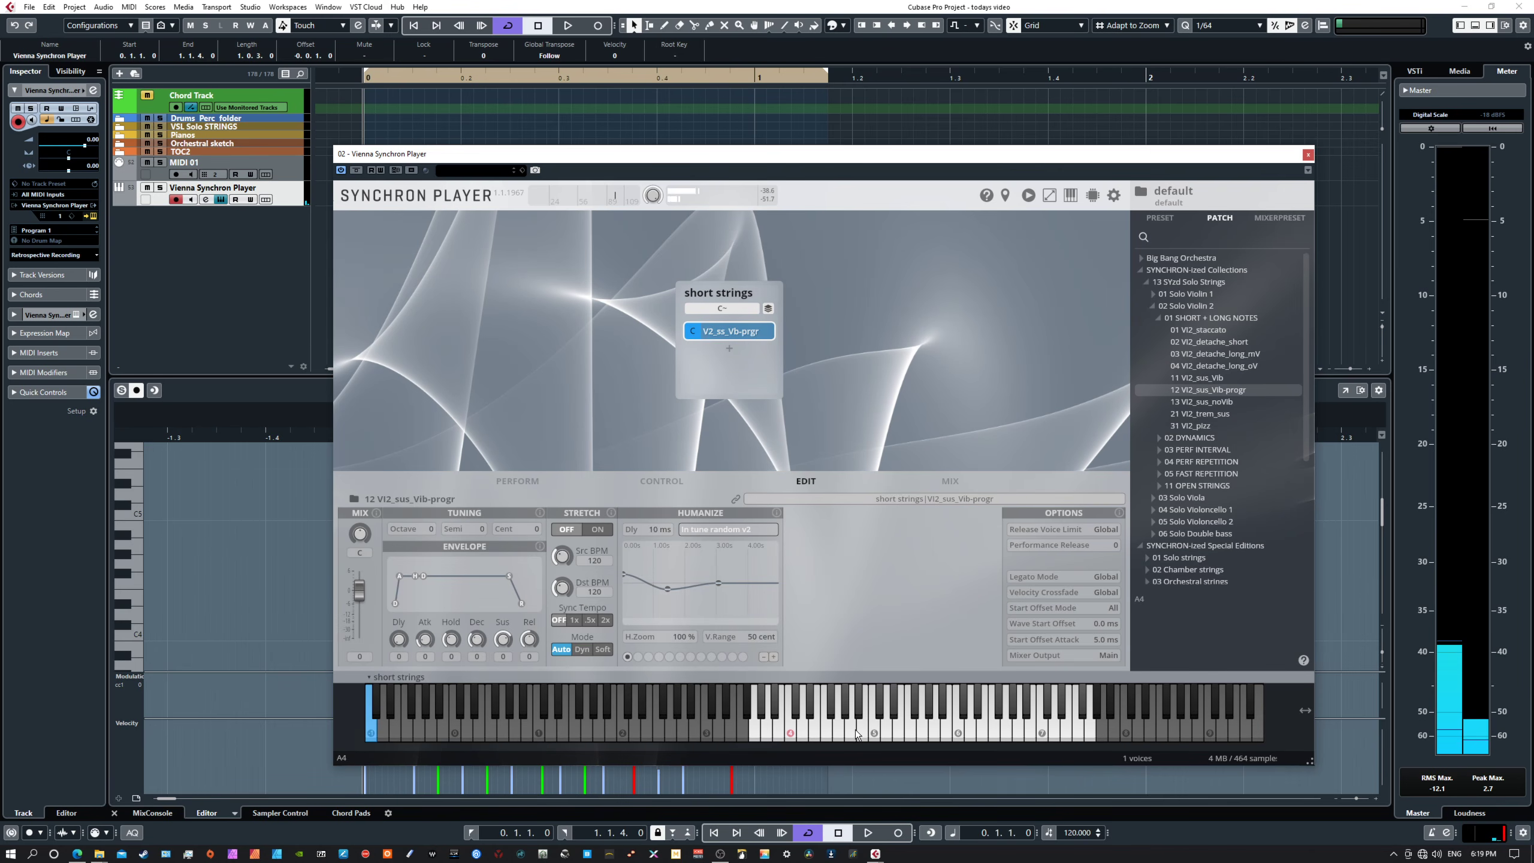
{"action": "left_click", "coordinate": [910, 734]}
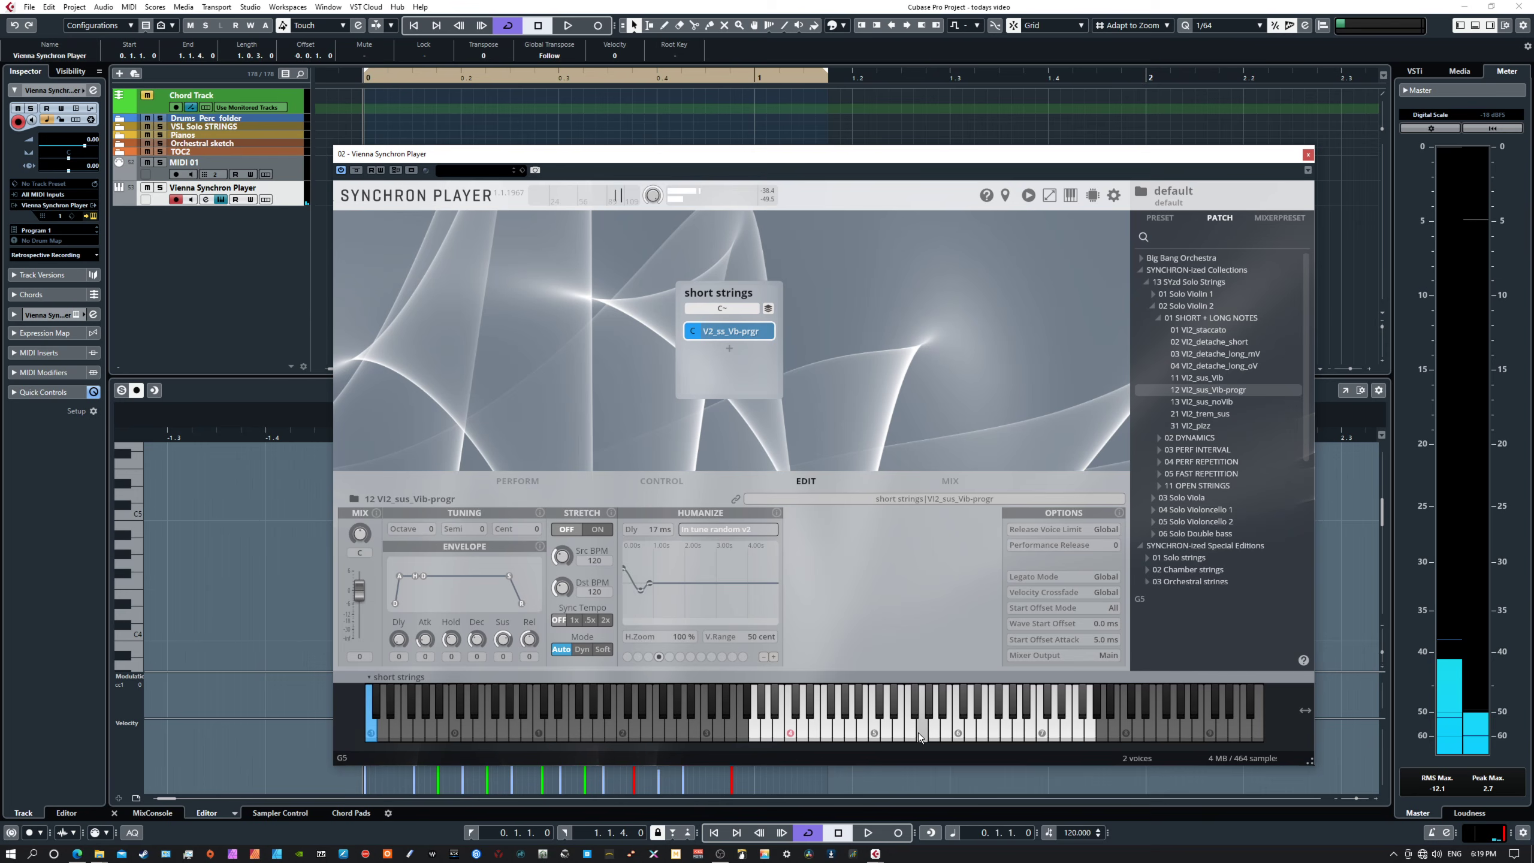
{"action": "left_click", "coordinate": [1019, 734]}
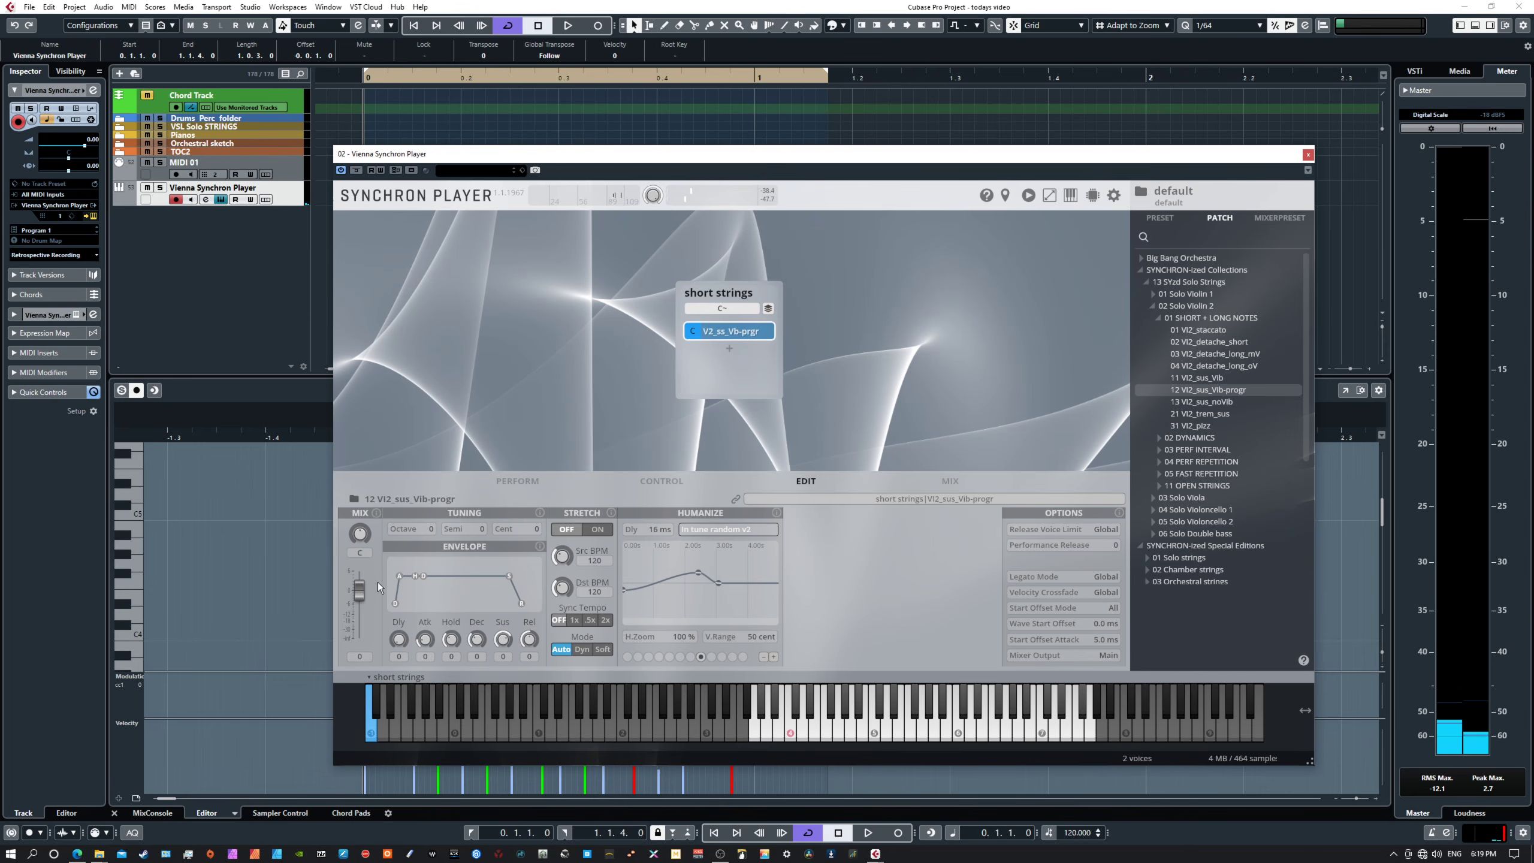
{"action": "left_click_drag", "start_coordinate": [361, 594], "coordinate": [360, 578]}
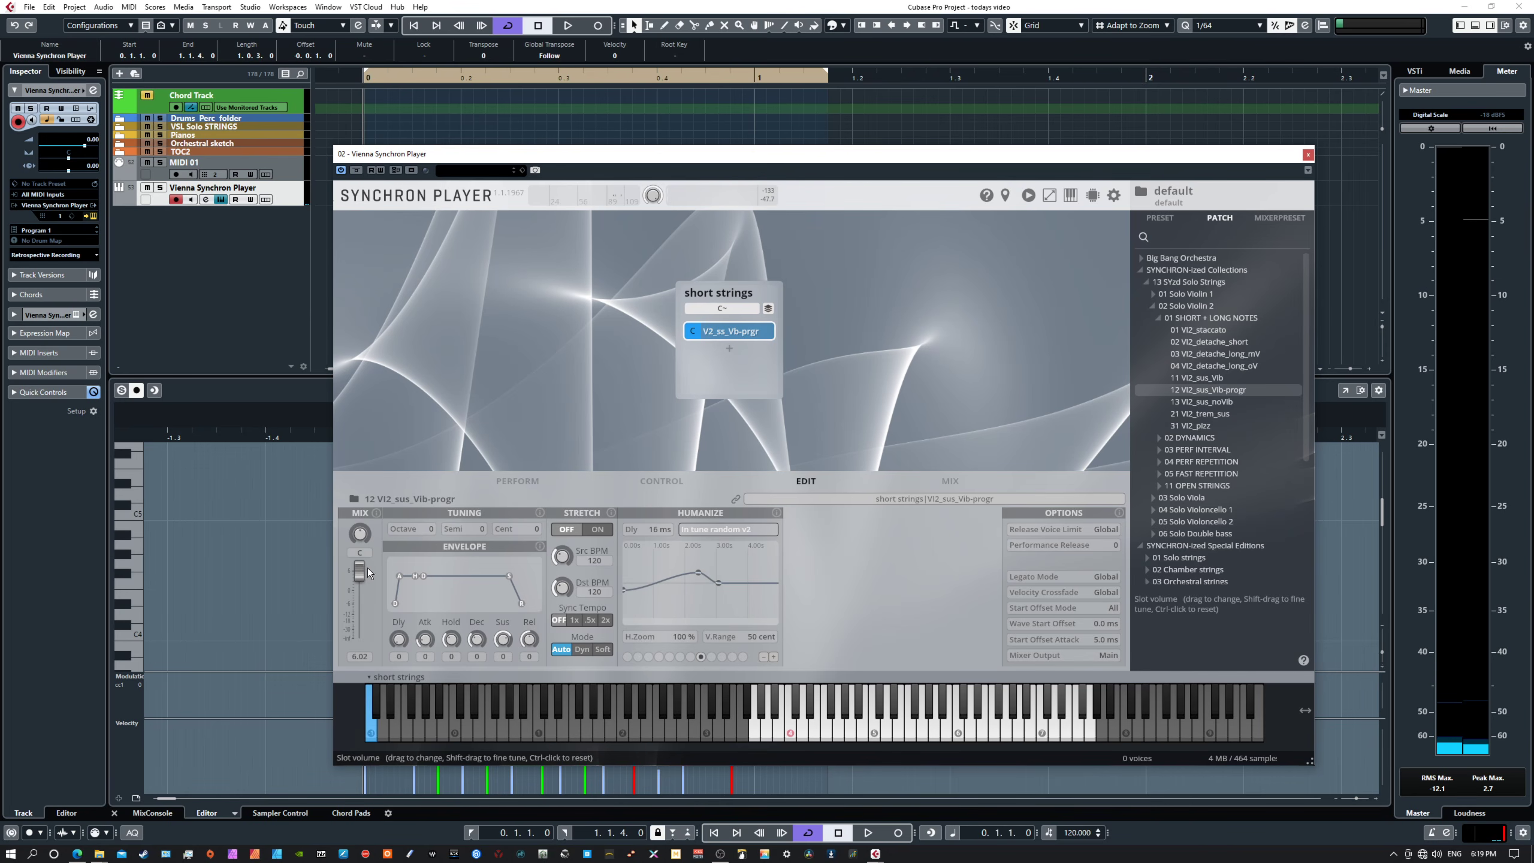
{"action": "left_click", "coordinate": [921, 735]}
{"action": "left_click", "coordinate": [912, 734]}
{"action": "left_click", "coordinate": [862, 734]}
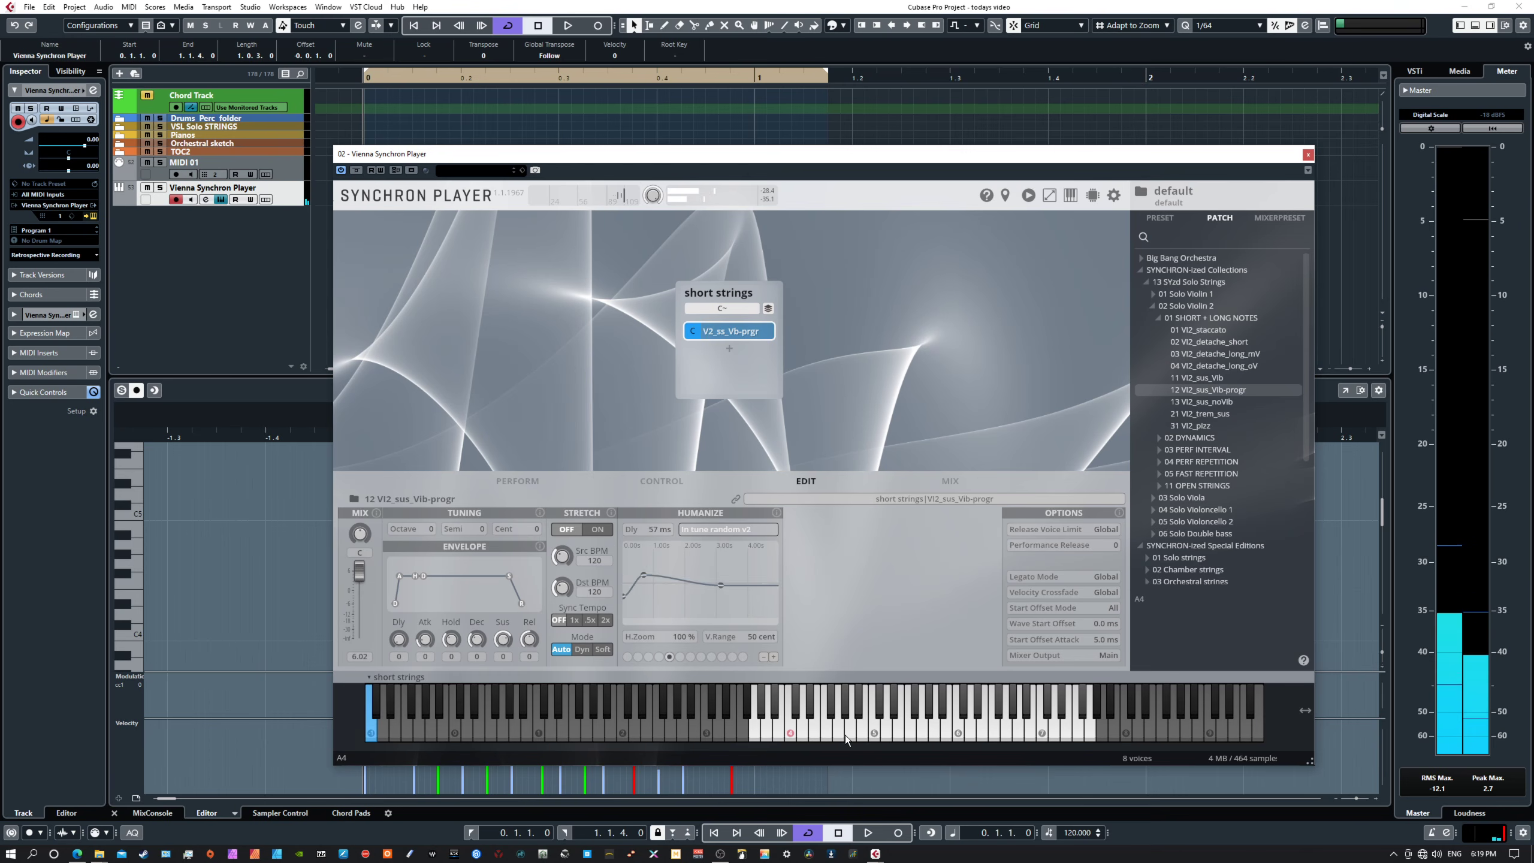
- Play a test note and reset the sustained vibrato slot's volume to 0
{"action": "left_click", "coordinate": [846, 737]}
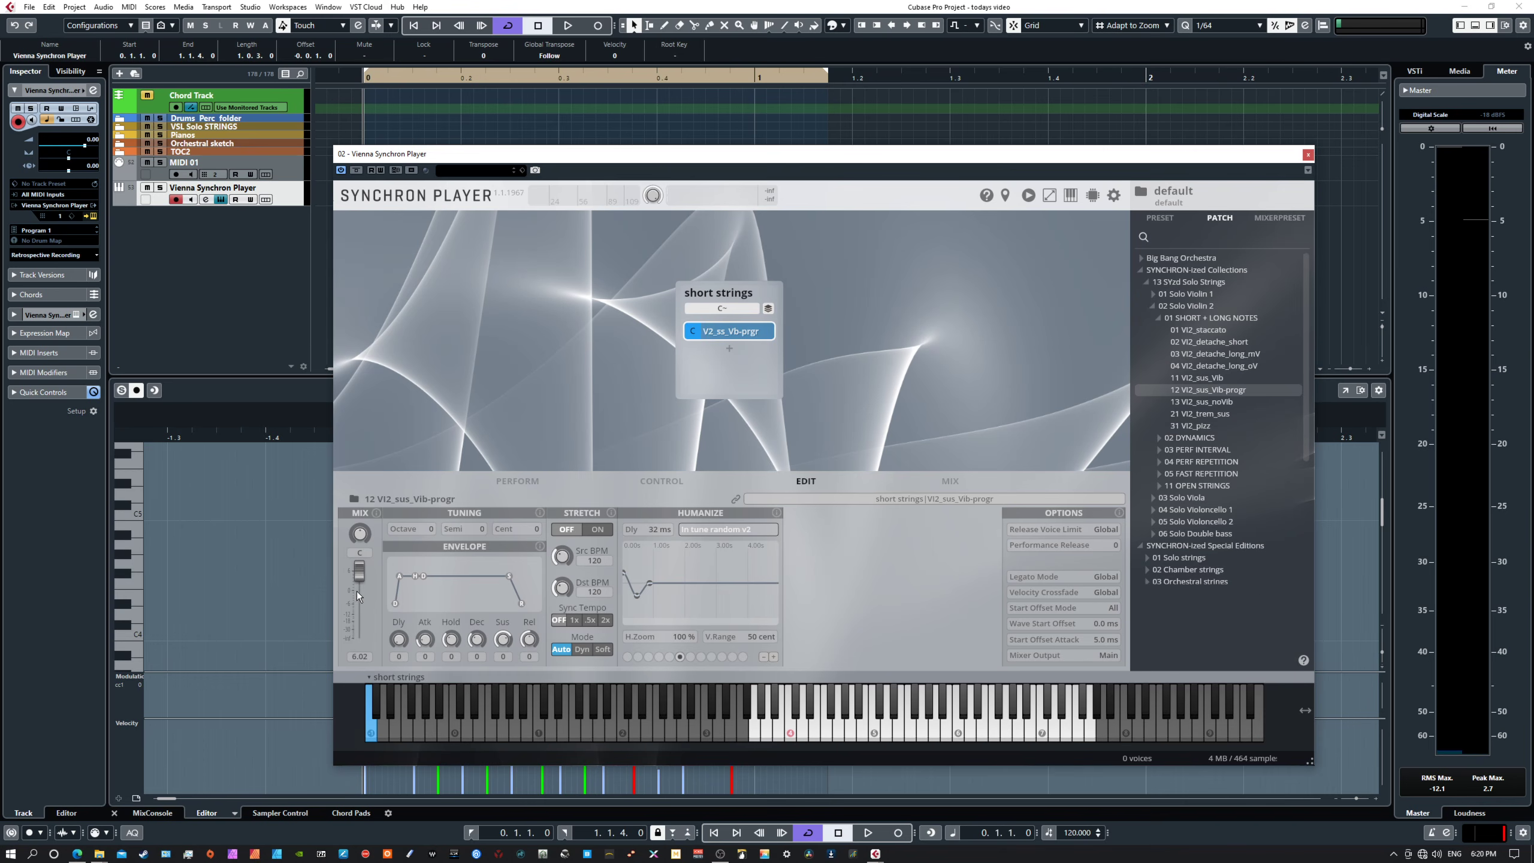
{"action": "left_click_drag", "start_coordinate": [362, 579], "coordinate": [368, 597]}
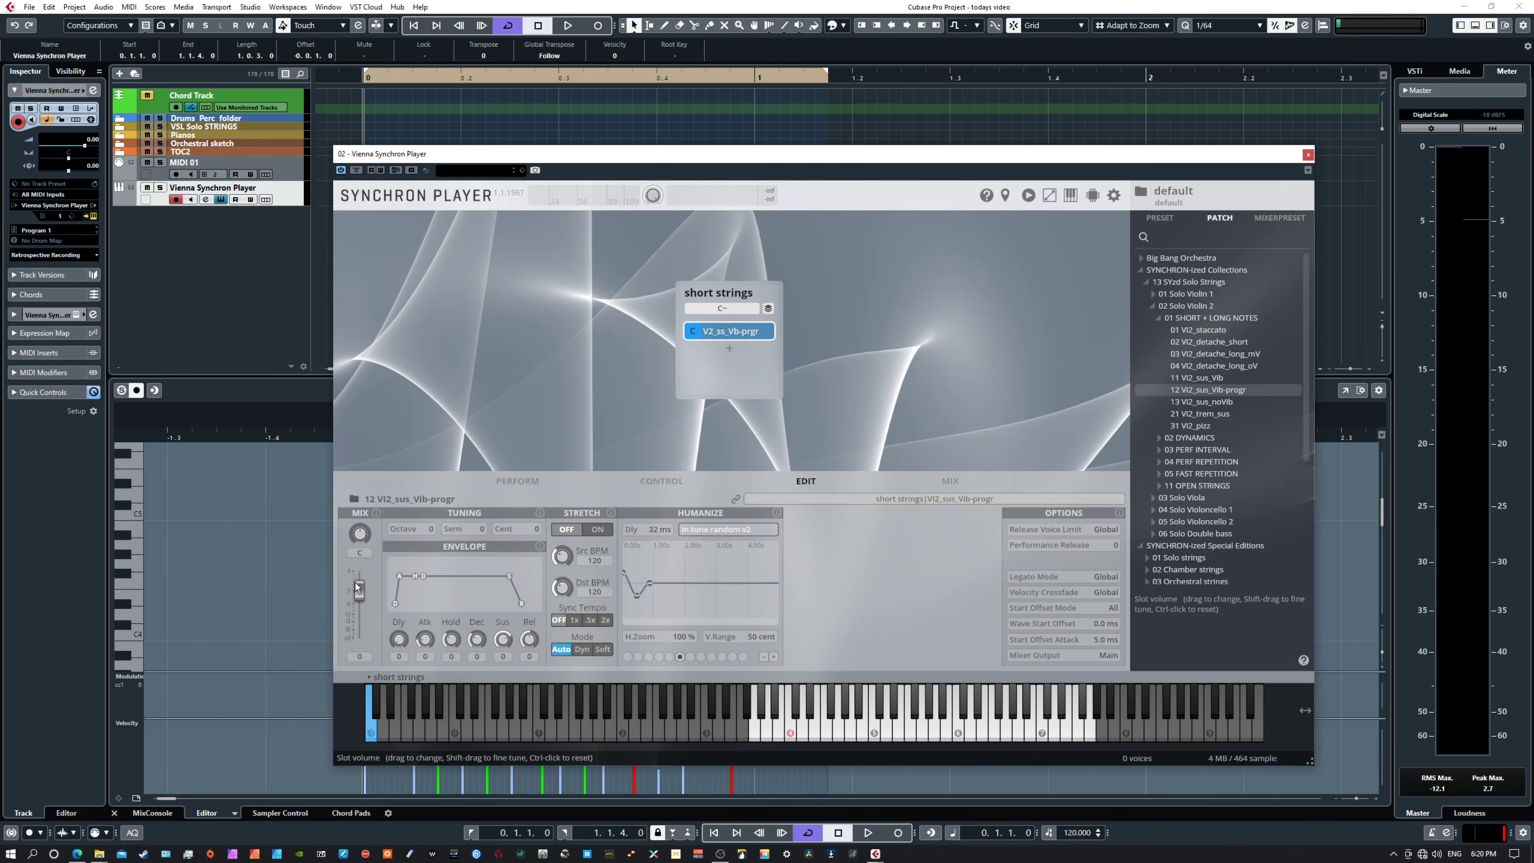
- Lower the global Expression to 0 and raise it slightly while playing test notes
{"action": "left_click", "coordinate": [527, 480]}
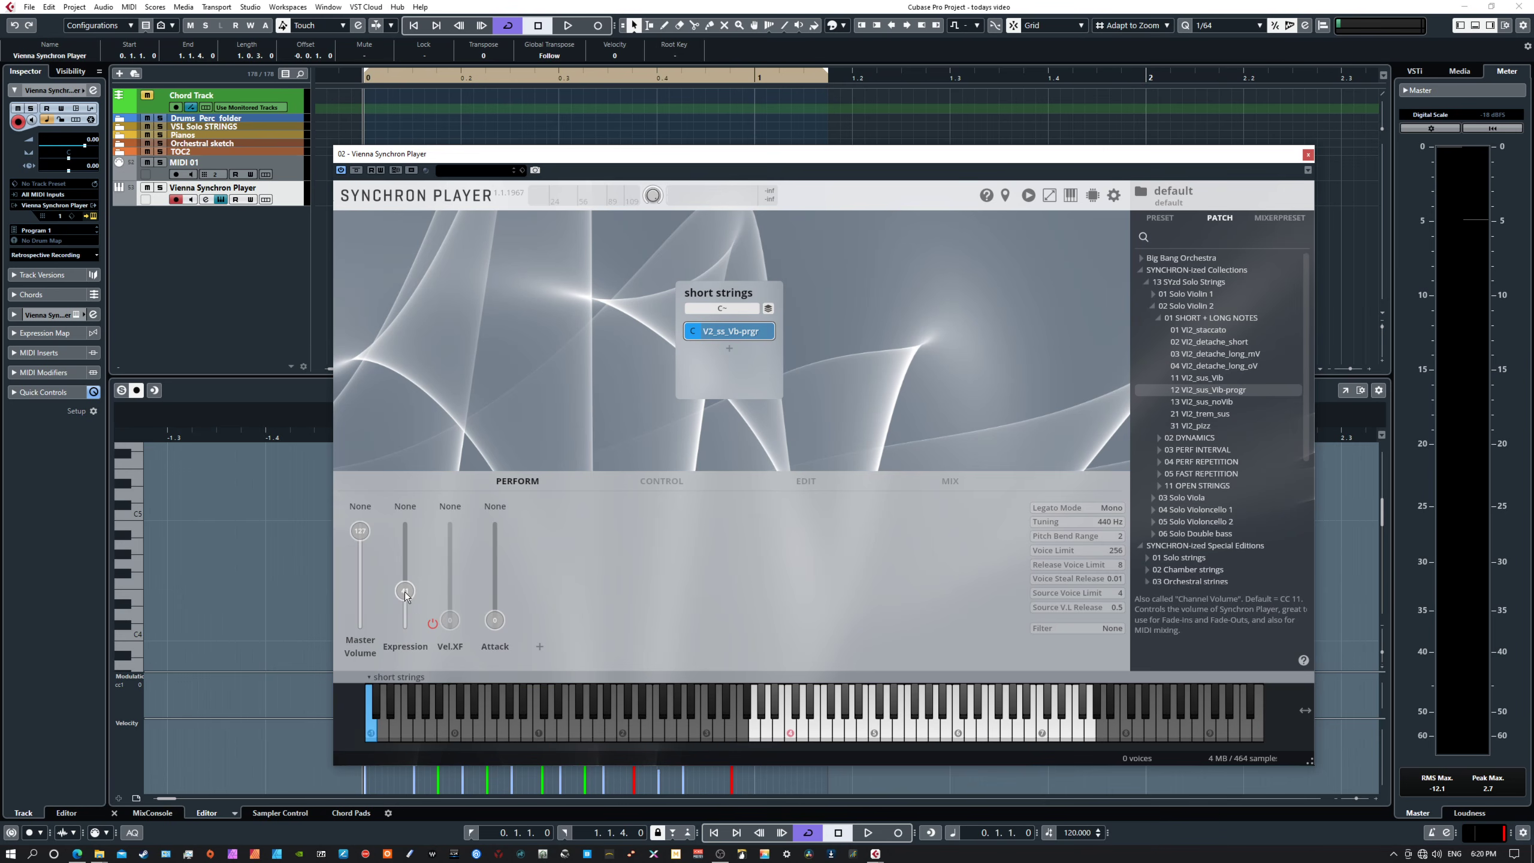
{"action": "left_click_drag", "start_coordinate": [405, 594], "coordinate": [398, 632]}
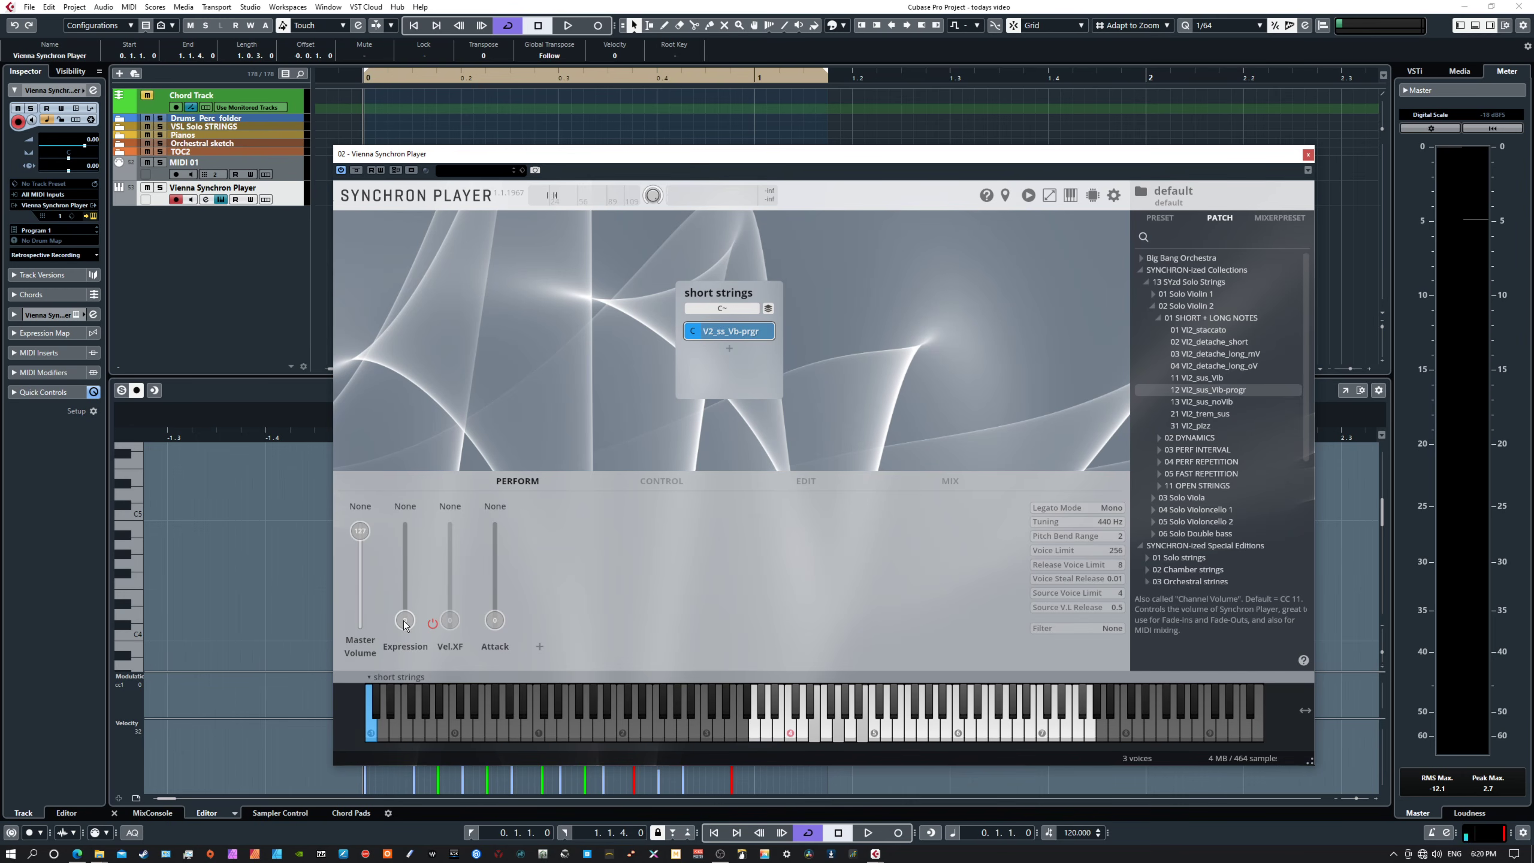
{"action": "mouse_move", "coordinate": [405, 620]}
{"action": "left_mouse_down"}
{"action": "mouse_move", "coordinate": [412, 530]}
{"action": "mouse_move", "coordinate": [405, 623]}
{"action": "mouse_move", "coordinate": [408, 534]}
{"action": "mouse_move", "coordinate": [401, 597]}
{"action": "left_mouse_up"}
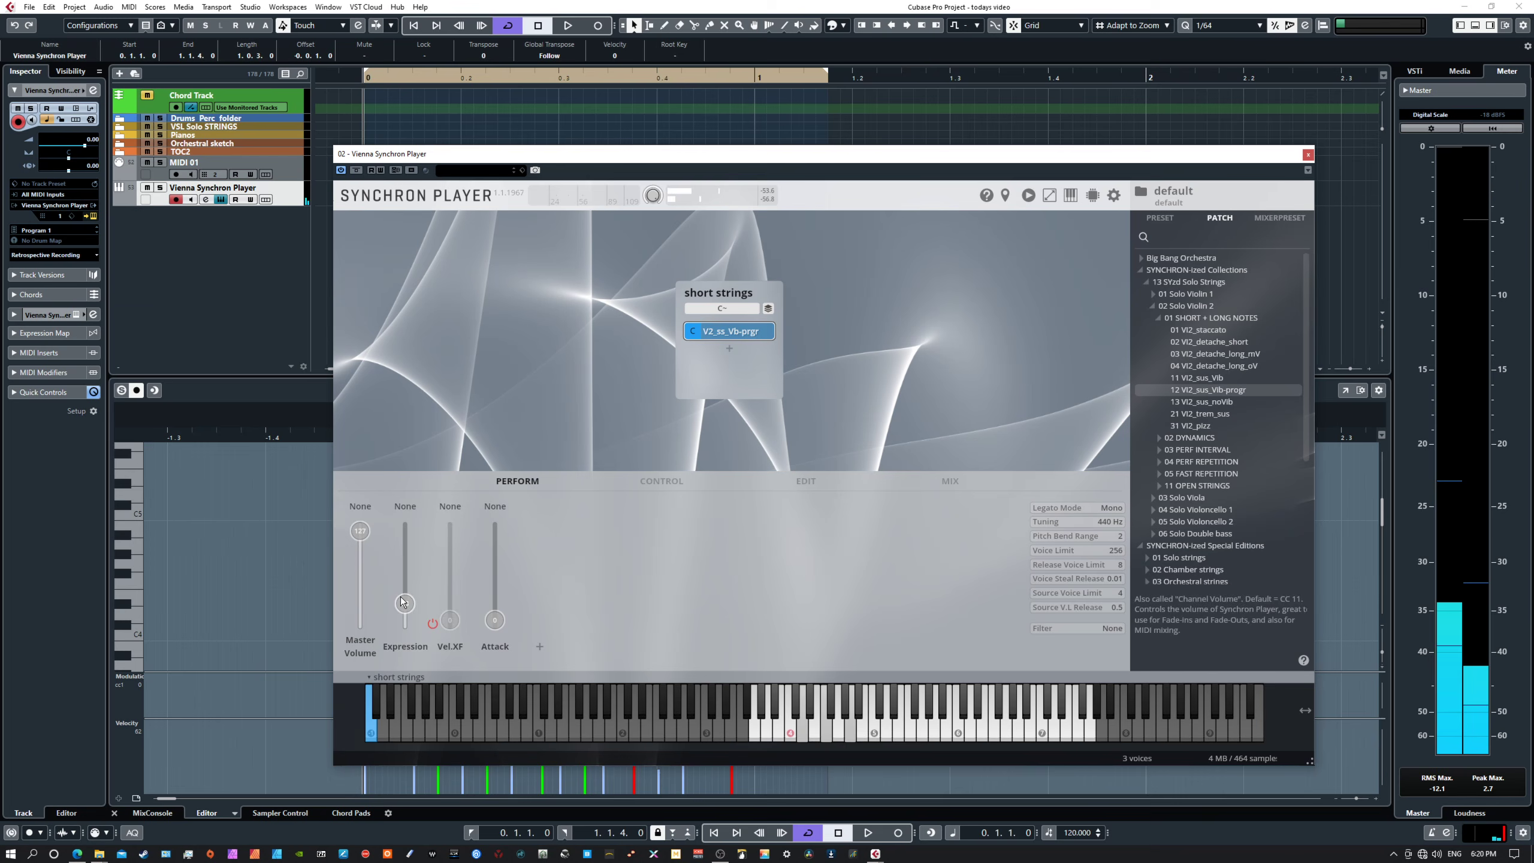
- Use Learn to assign Expression to CC 1 and sweep it from 0 up to 127
{"action": "left_click", "coordinate": [405, 504]}
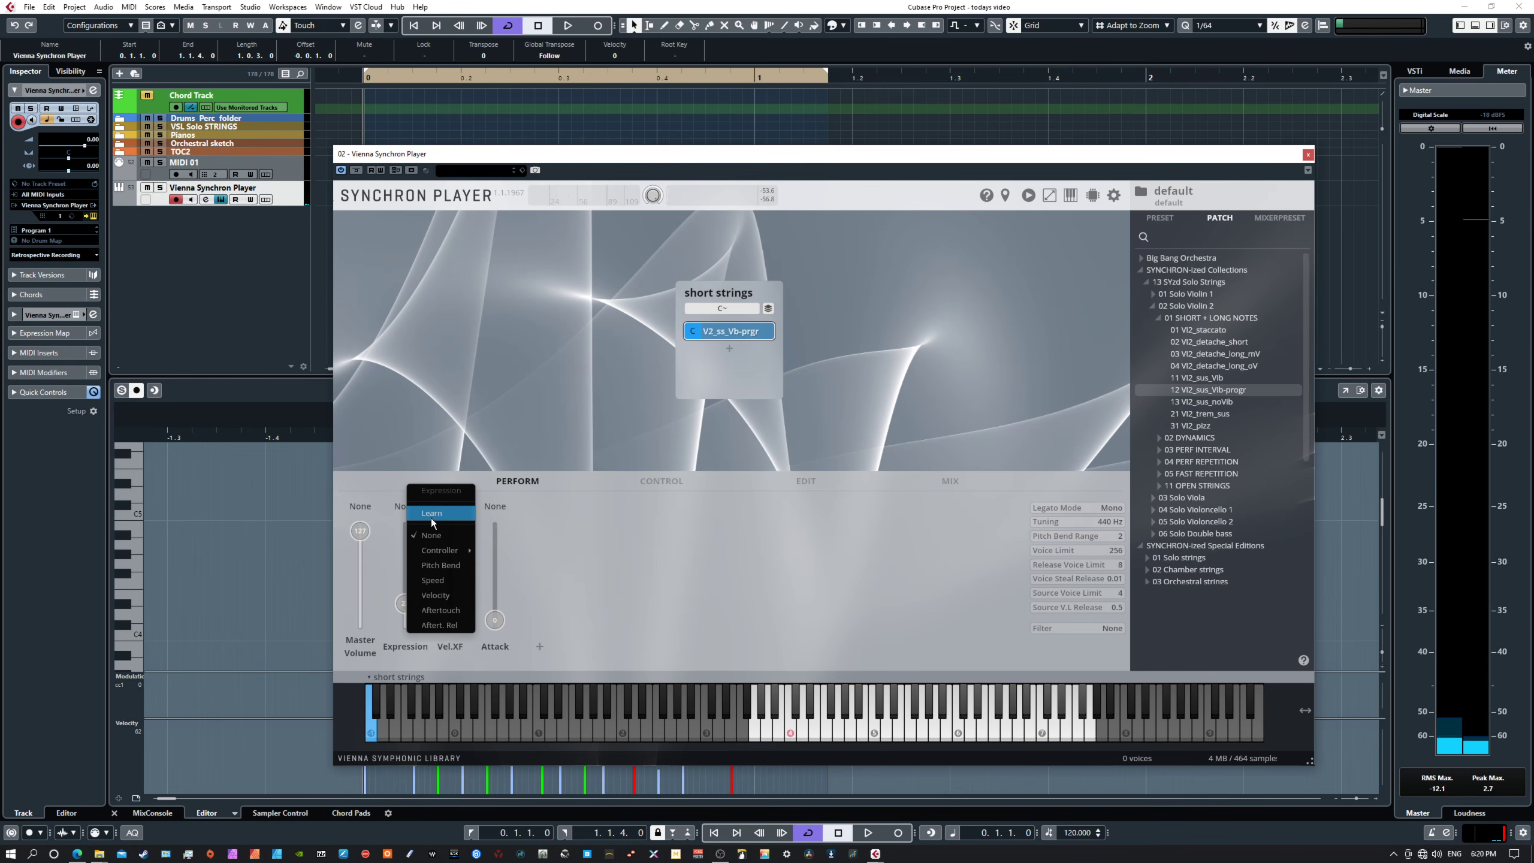
{"action": "left_click", "coordinate": [431, 516]}
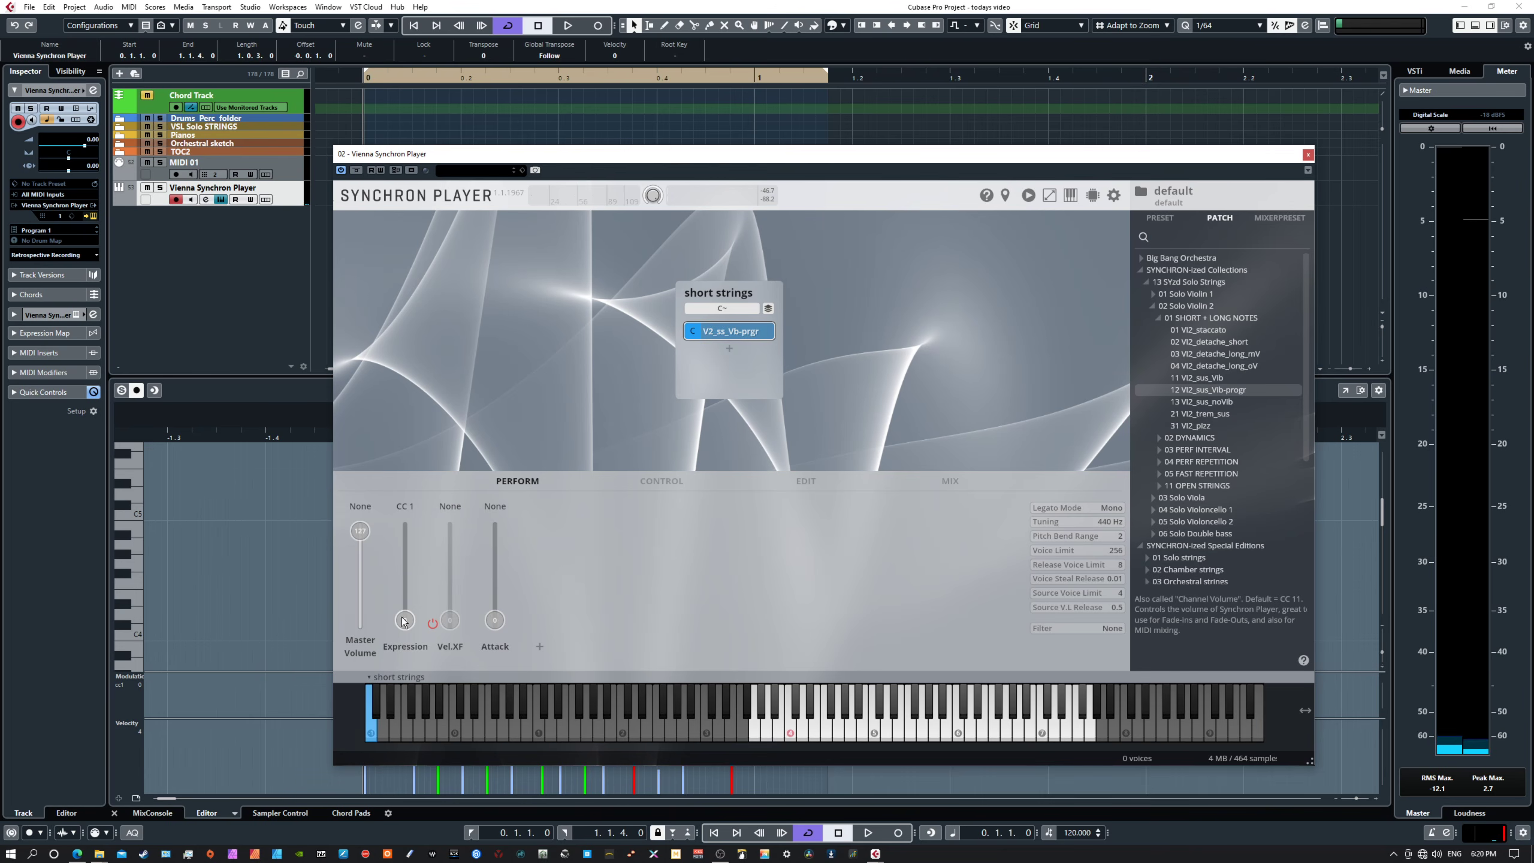
{"action": "left_click_drag", "start_coordinate": [404, 620], "coordinate": [420, 515]}
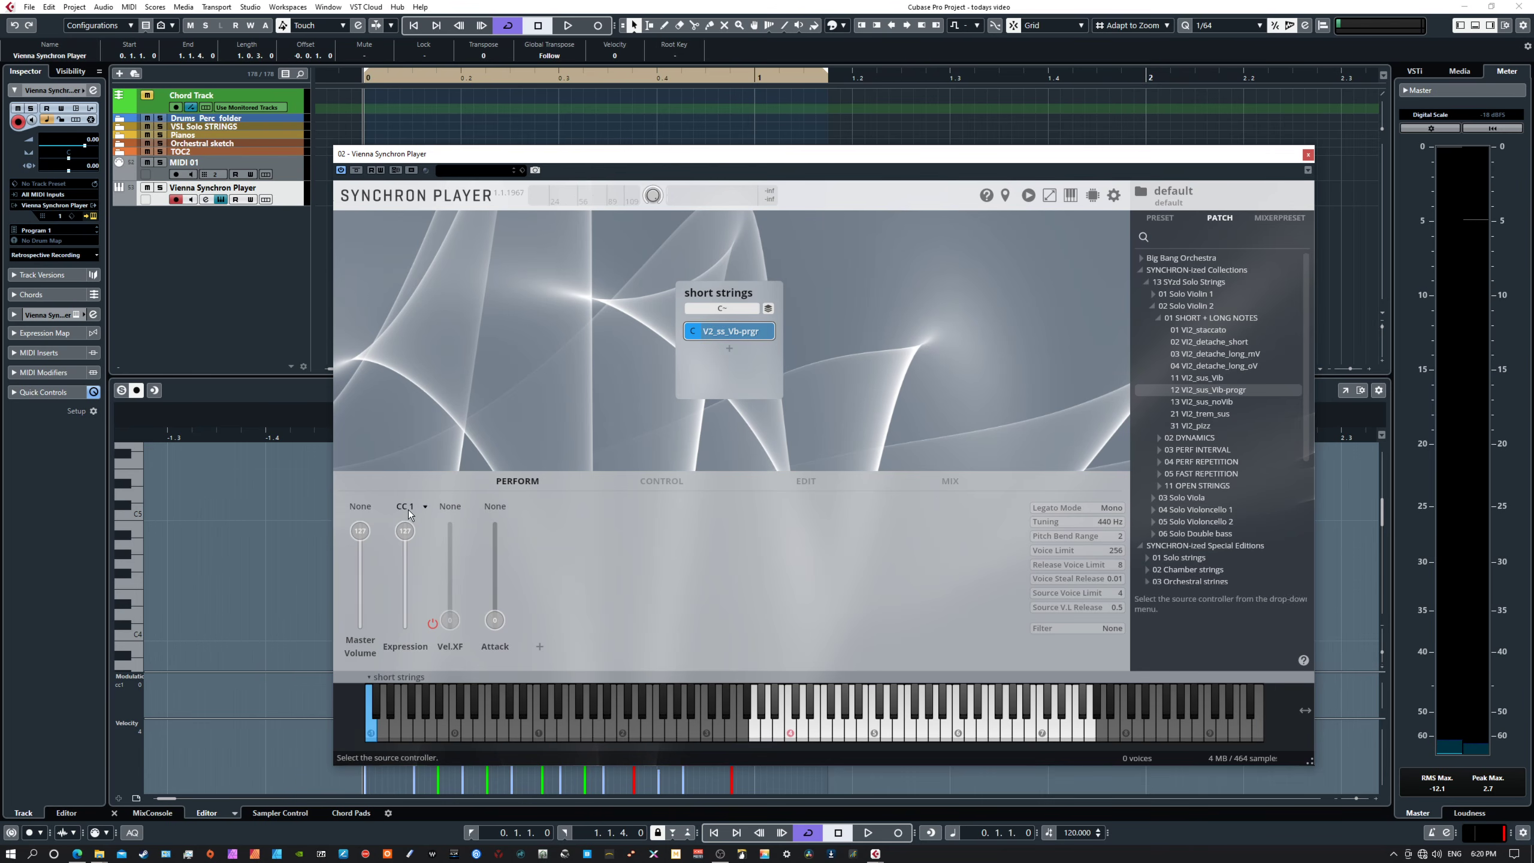
- Remove the controller assignment from Expression and keep its level at 127
{"action": "left_click", "coordinate": [407, 509]}
{"action": "left_click", "coordinate": [433, 558]}
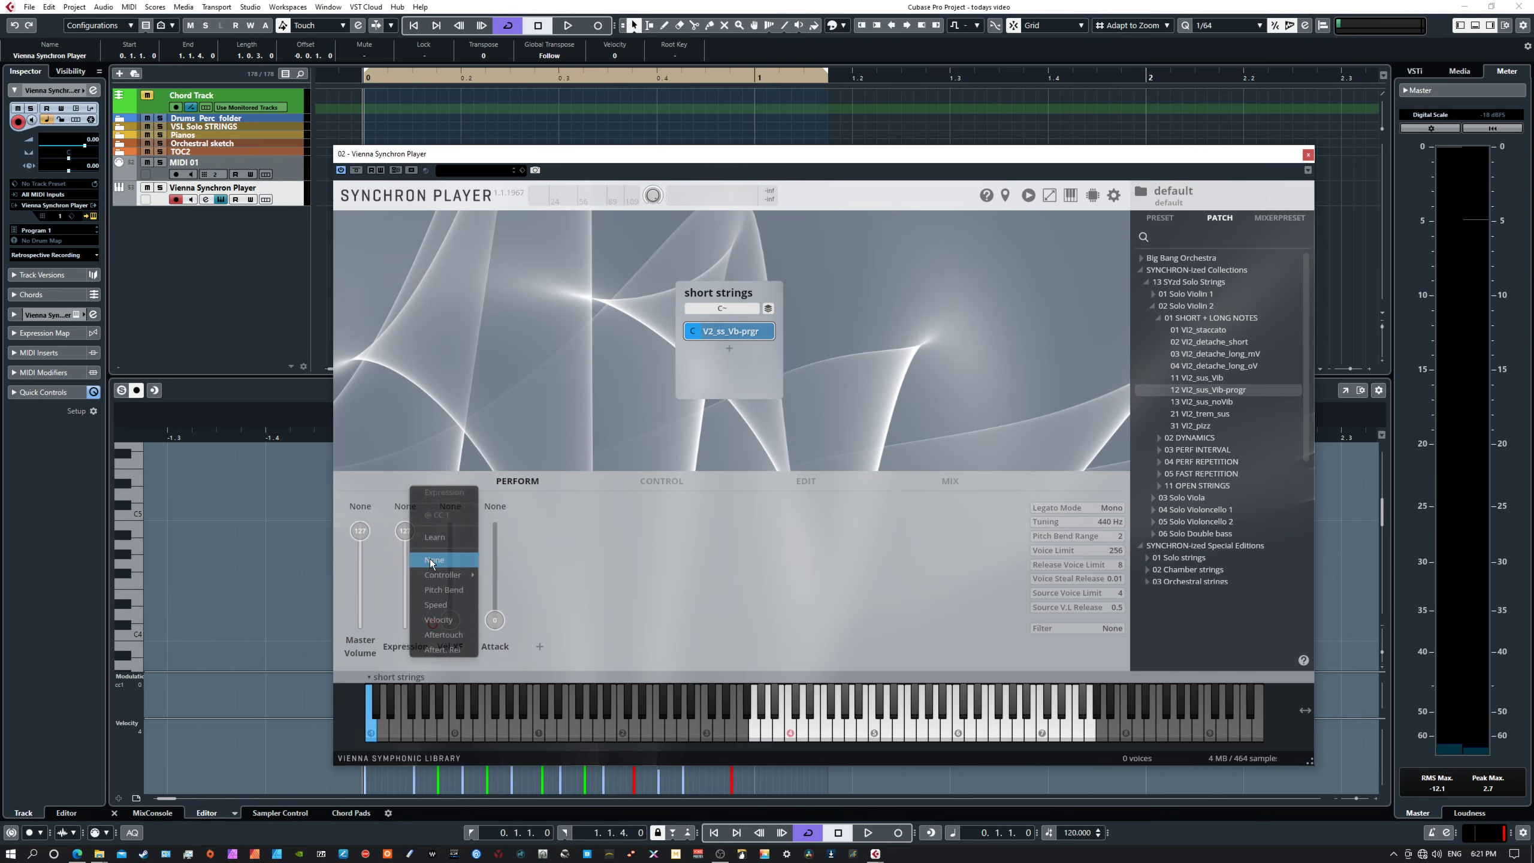
{"action": "left_click_drag", "start_coordinate": [413, 564], "coordinate": [408, 497]}
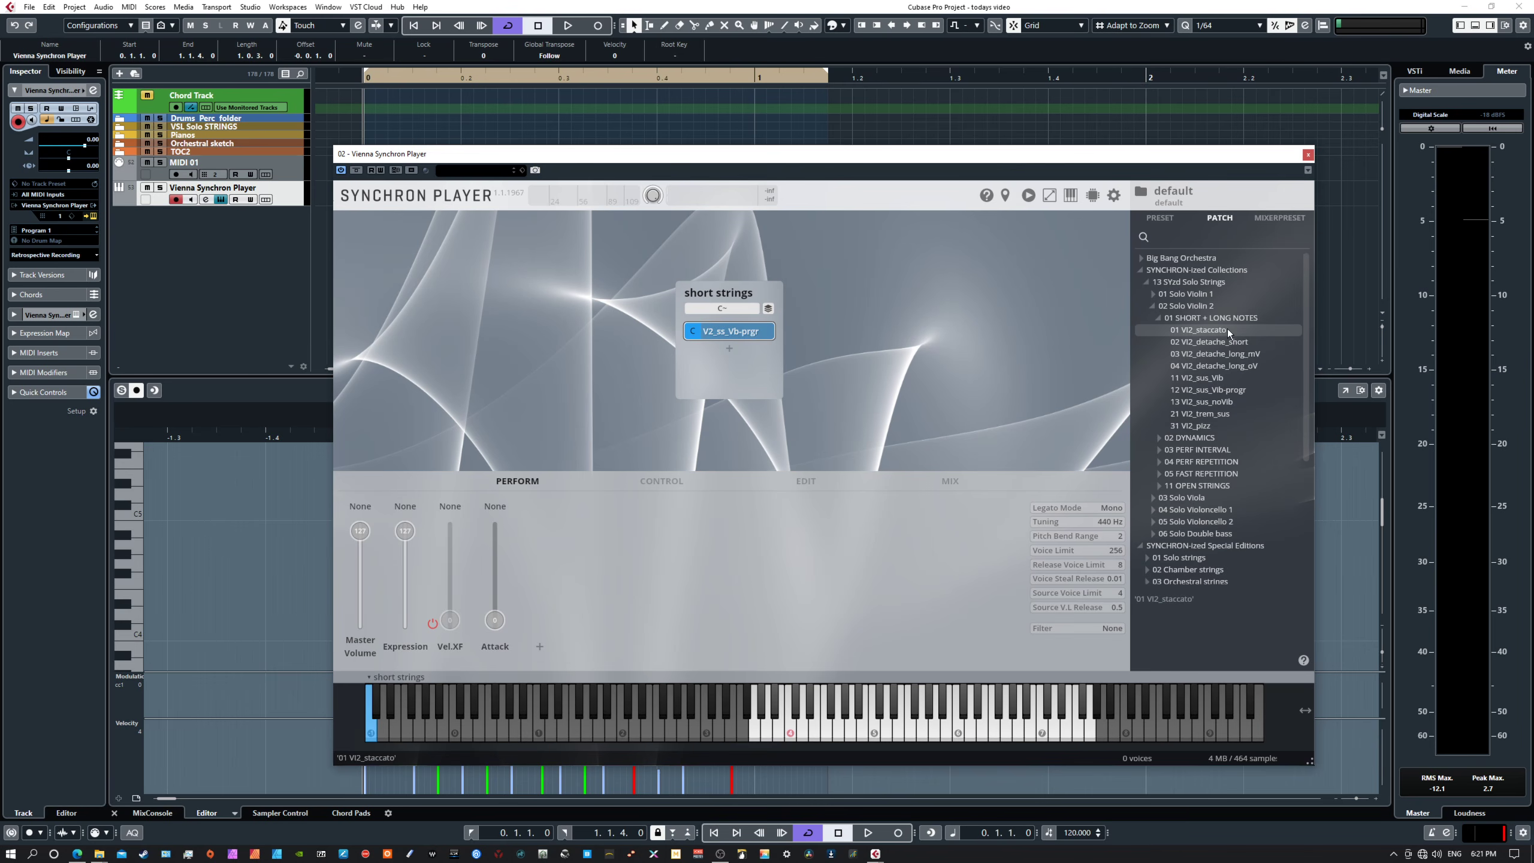
- Replace the sustained vibrato patch in the short strings slot with 01 VI2_staccato from Solo Violin 2
{"action": "left_click_drag", "start_coordinate": [1219, 329], "coordinate": [746, 332]}
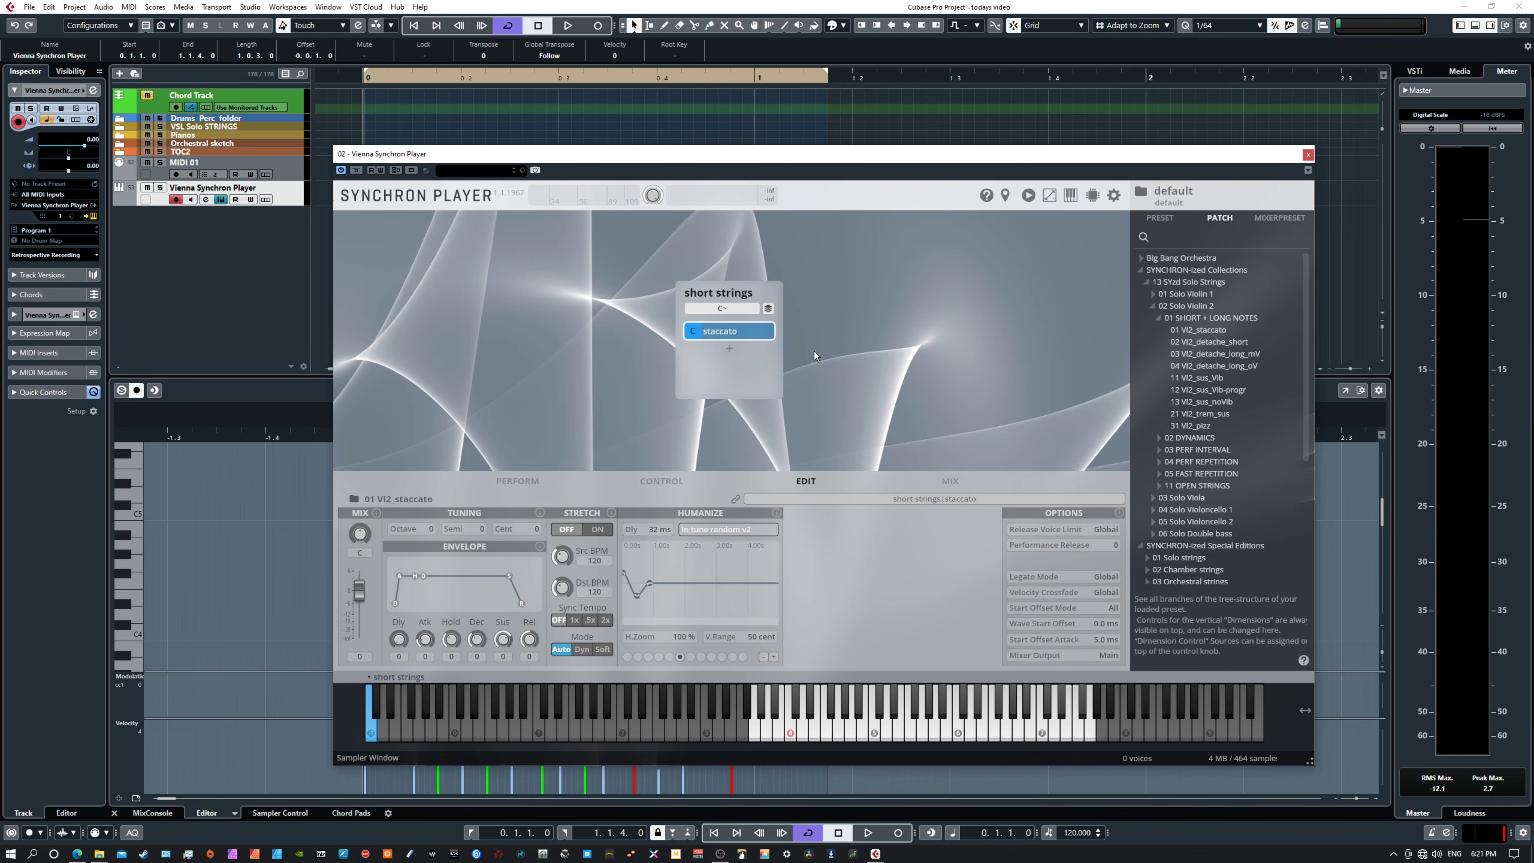
- Add three empty patch slots below the staccato slot in the short strings dimension
{"action": "left_click", "coordinate": [731, 349]}
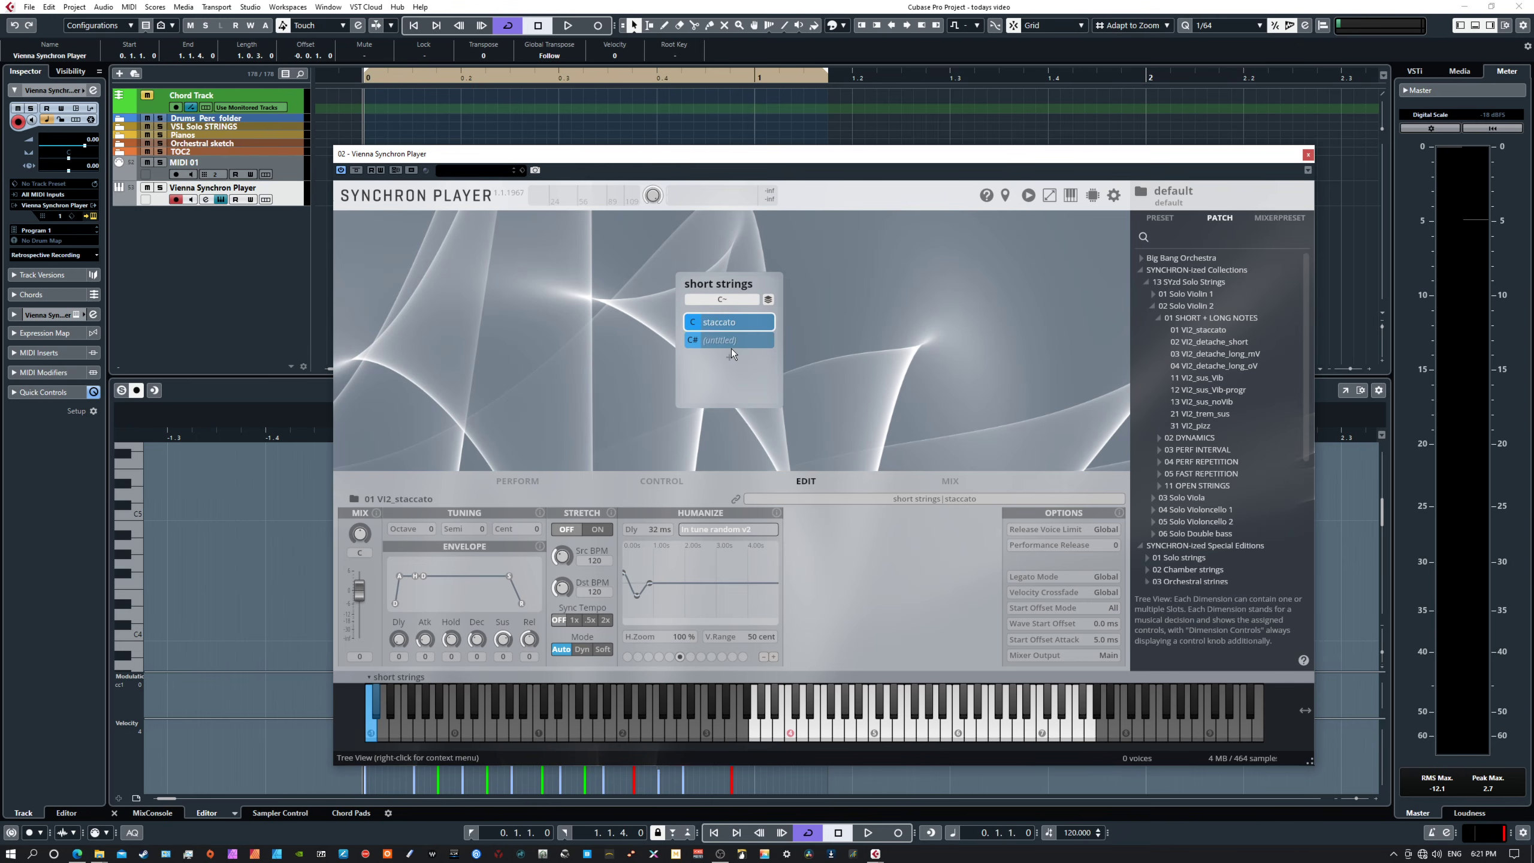
{"action": "left_click", "coordinate": [731, 355]}
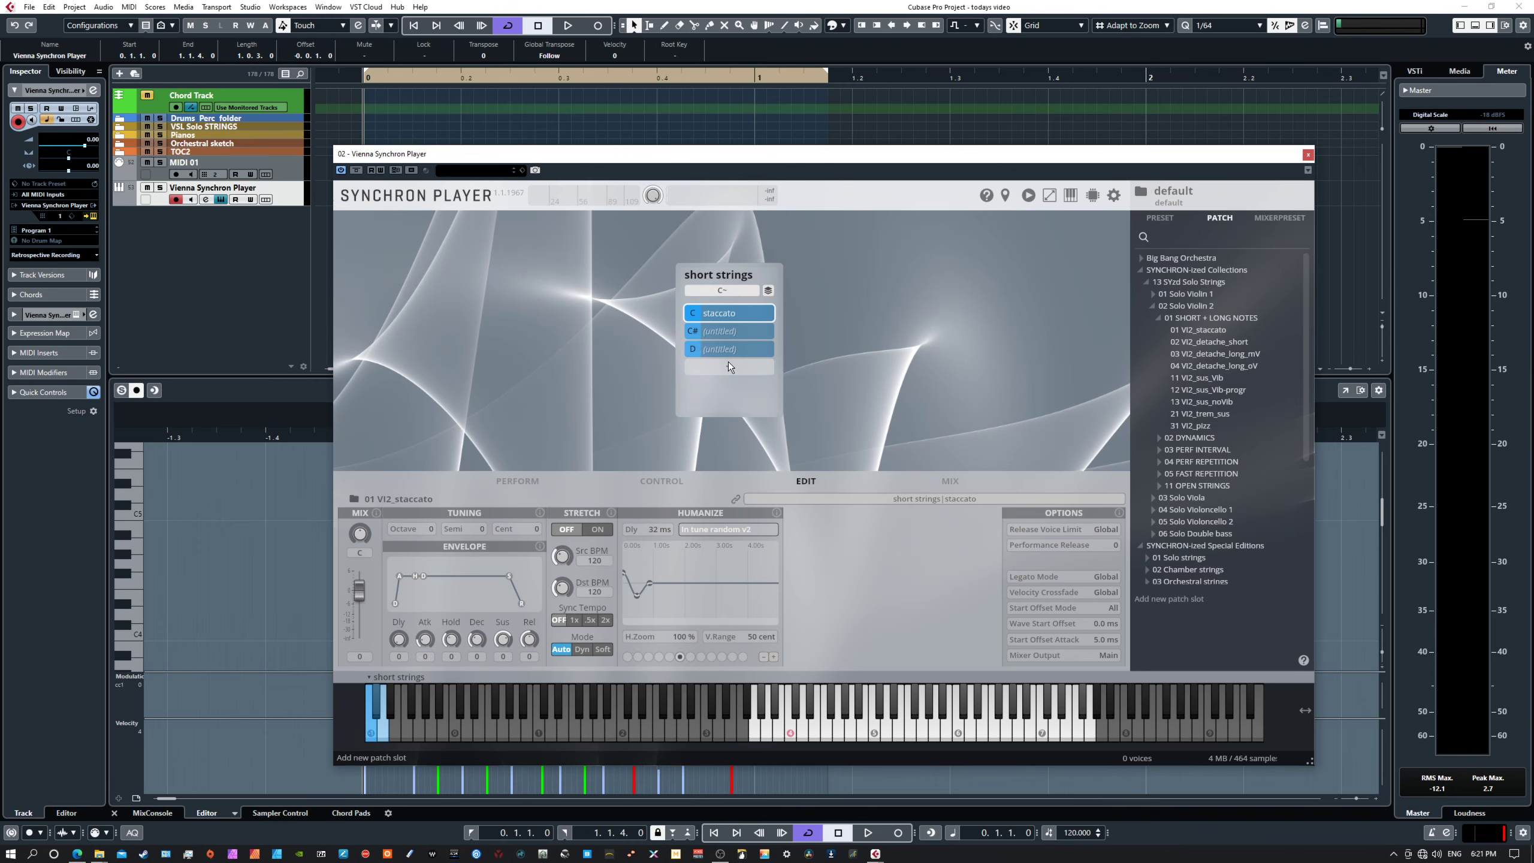
{"action": "left_click", "coordinate": [728, 366]}
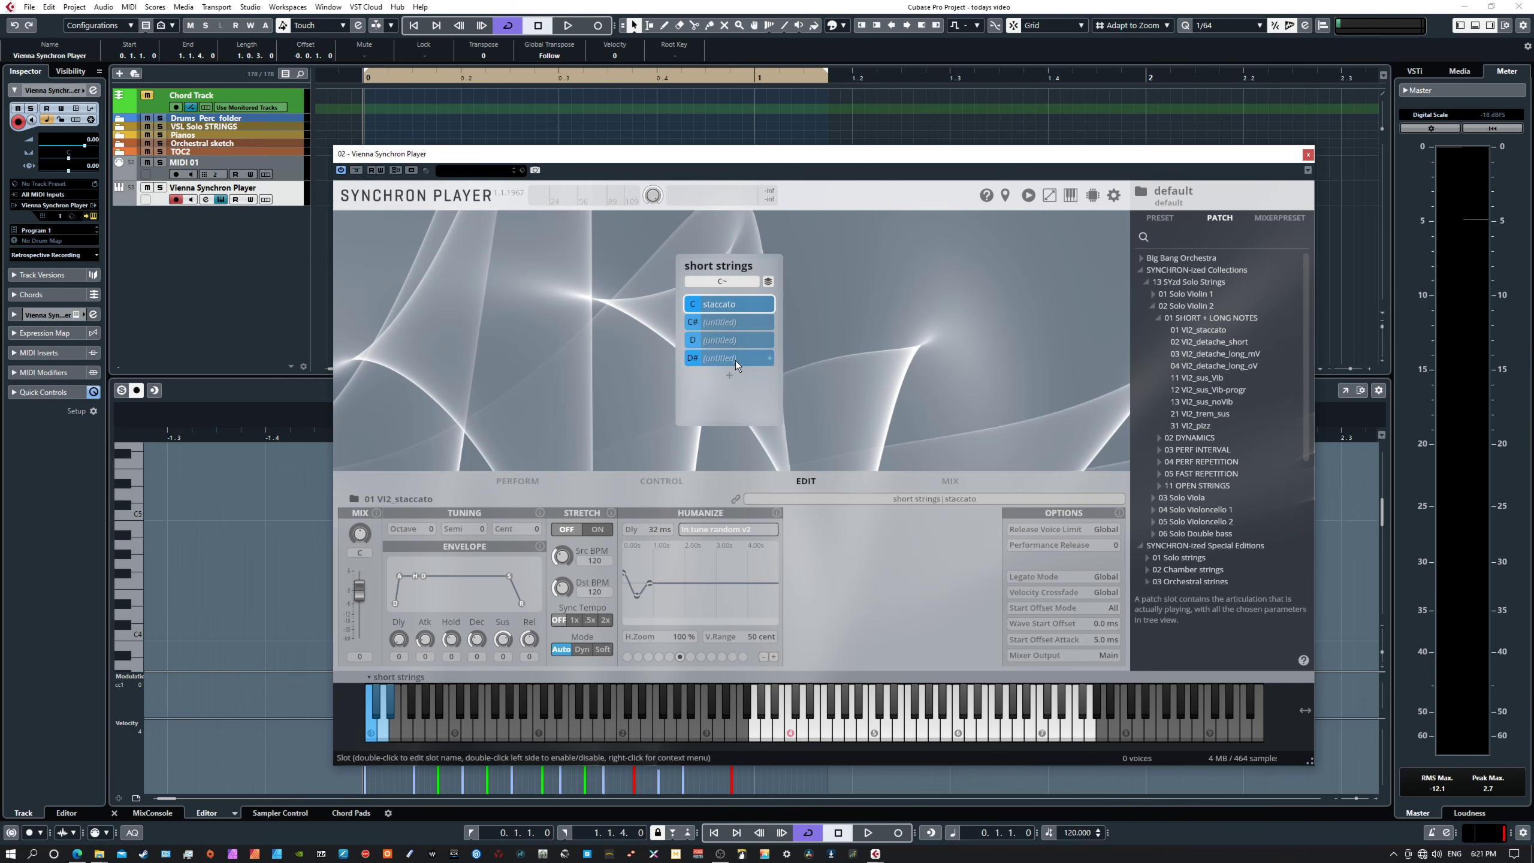
- Delete the three empty patch slots so that only the staccato slot remains
{"action": "right_click", "coordinate": [735, 360]}
{"action": "left_click", "coordinate": [762, 404]}
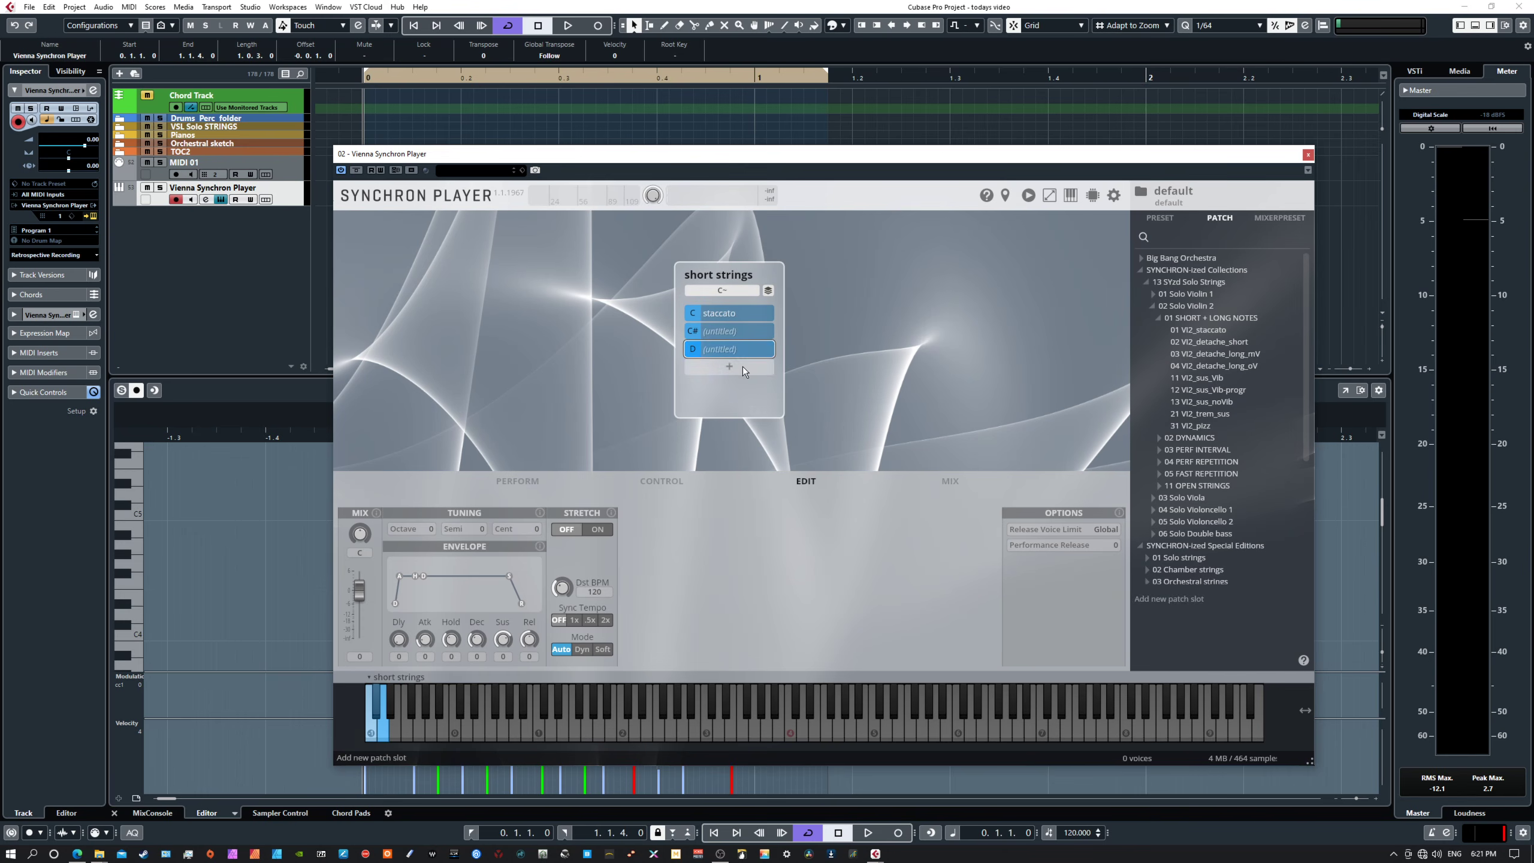
{"action": "right_click", "coordinate": [734, 353]}
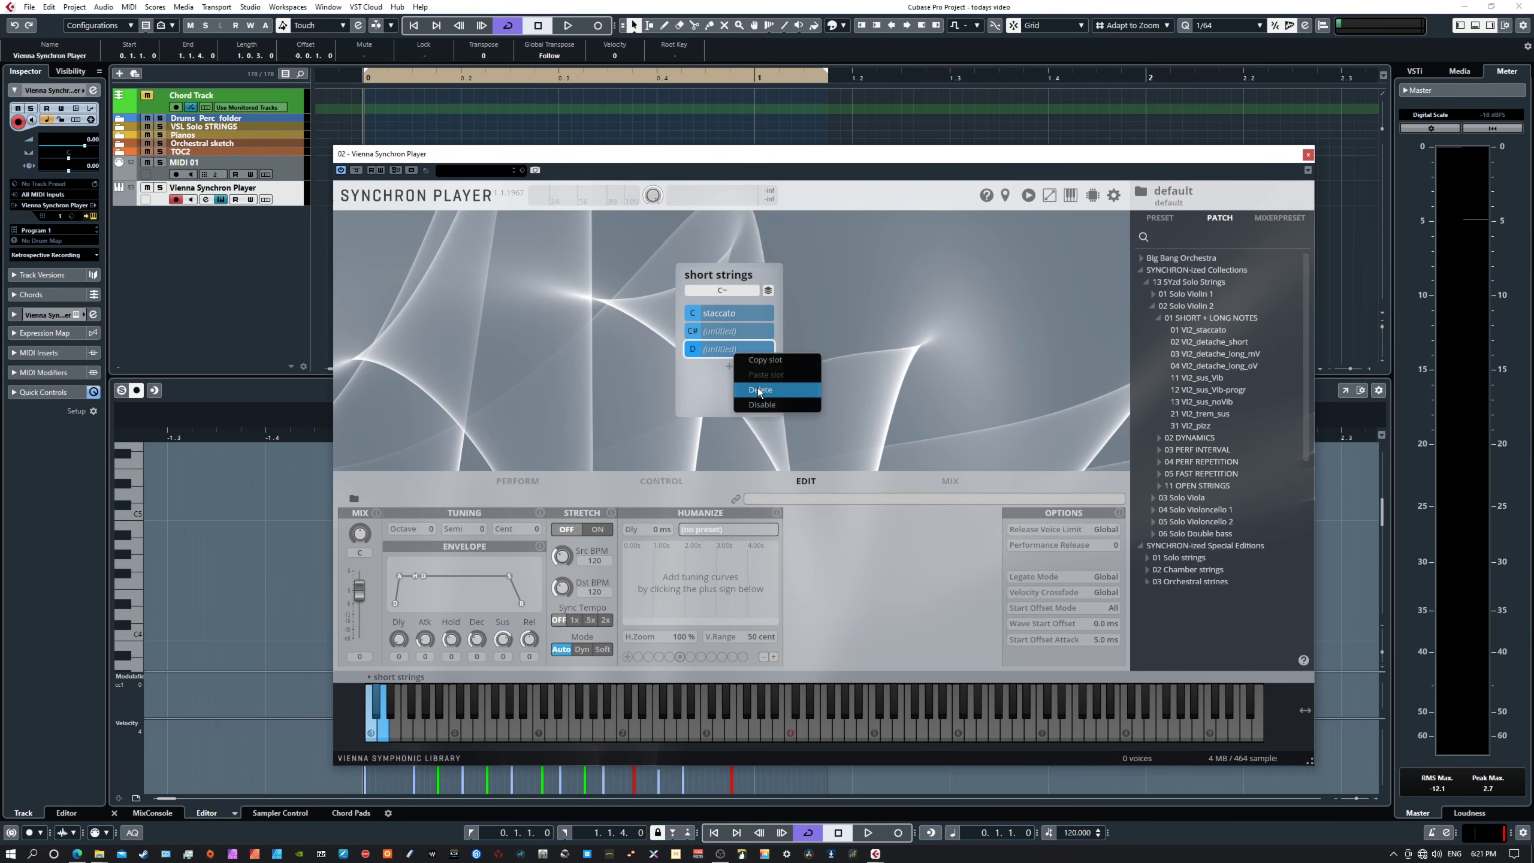
{"action": "left_click", "coordinate": [760, 390]}
{"action": "right_click", "coordinate": [731, 344]}
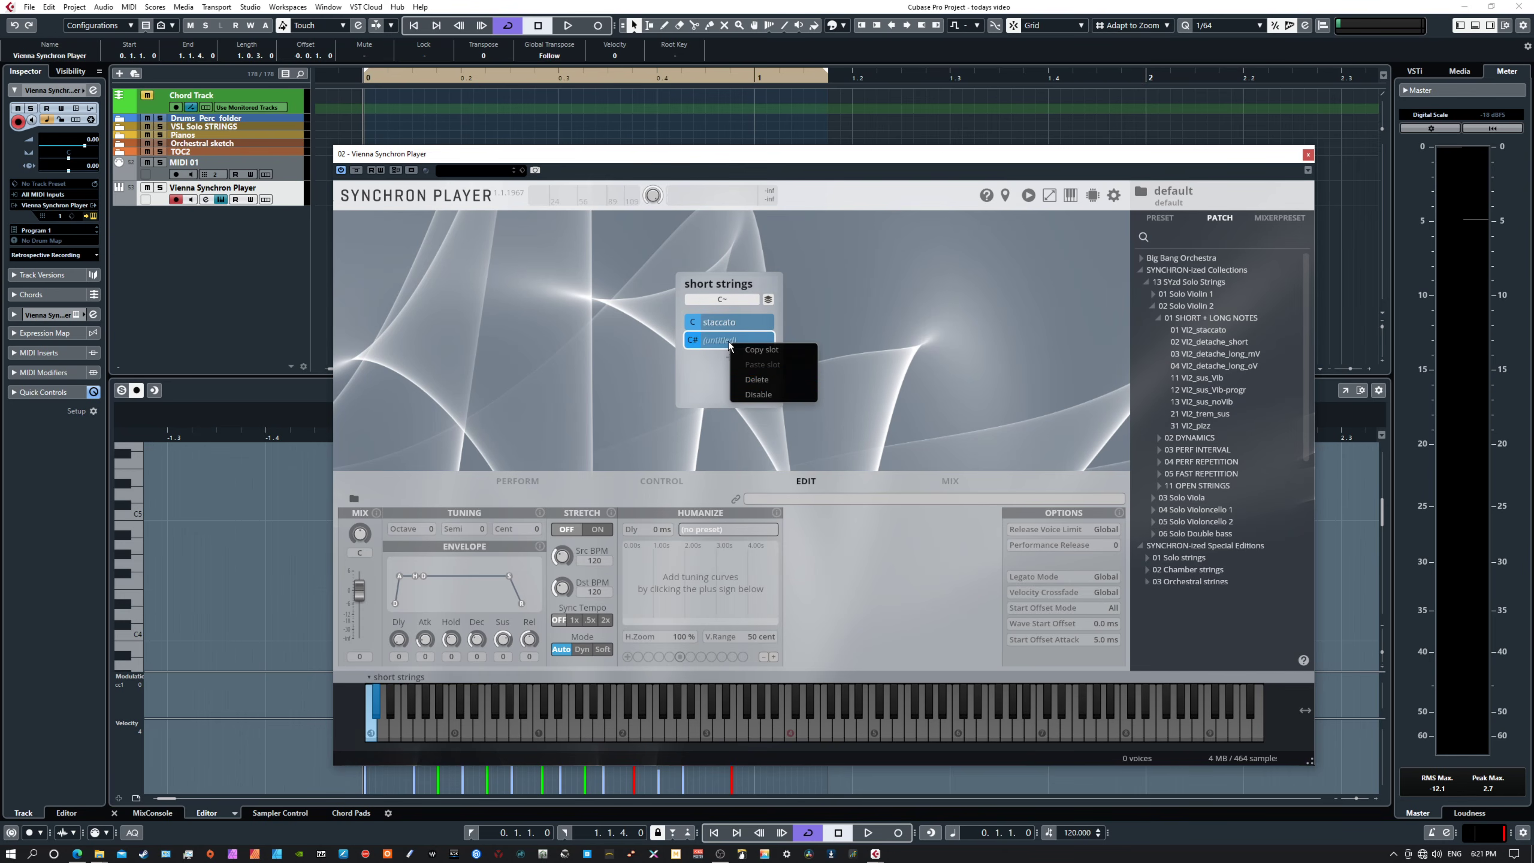
{"action": "left_click", "coordinate": [758, 381]}
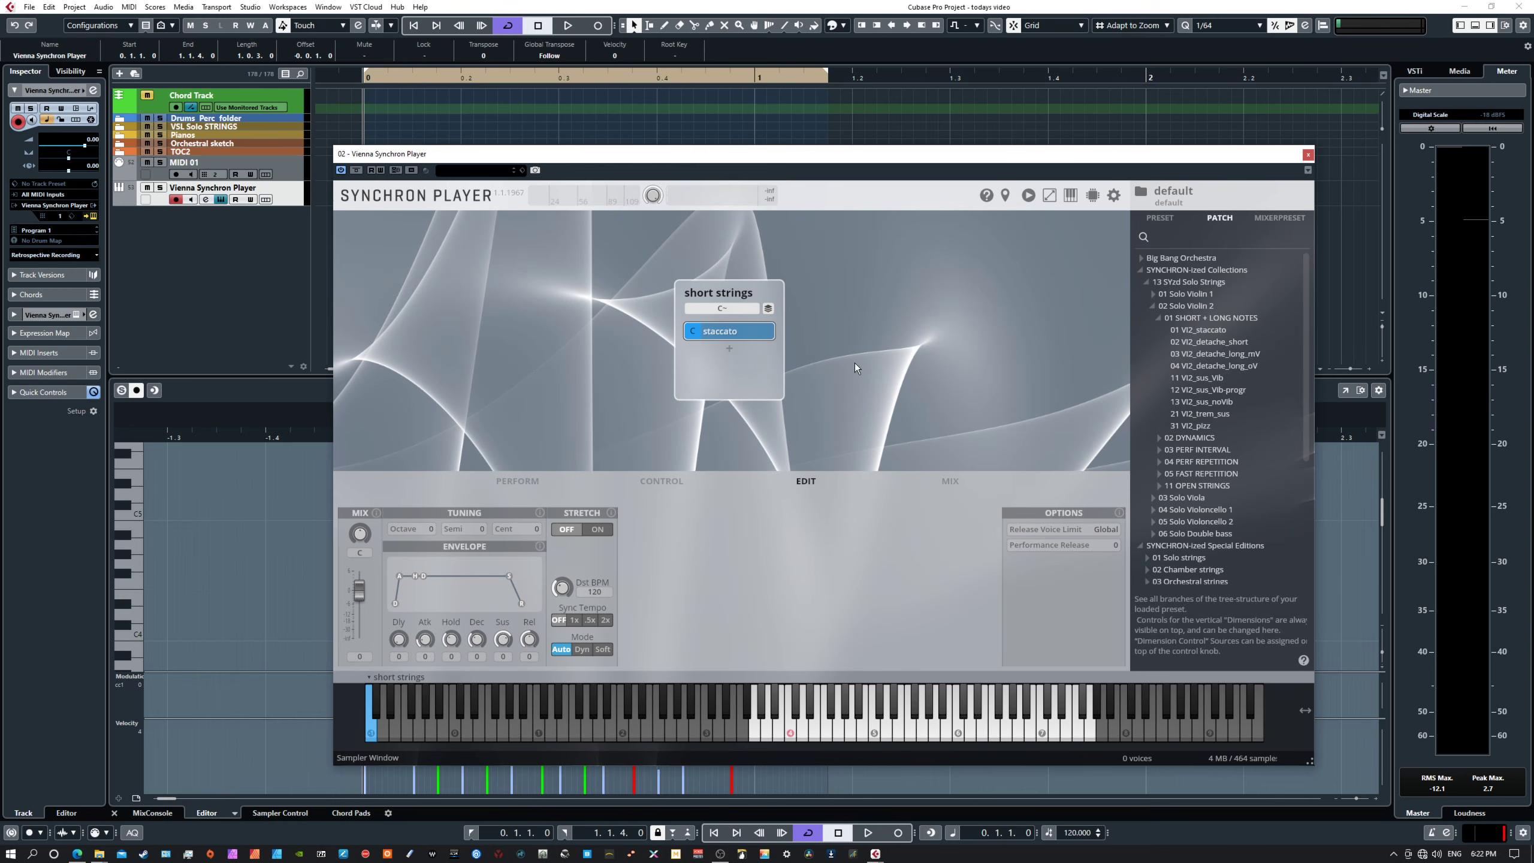
- Enable Vel.XF in the Perform controls and test the staccato patch while moving the crossfade up and back to 0
{"action": "left_click", "coordinate": [855, 729]}
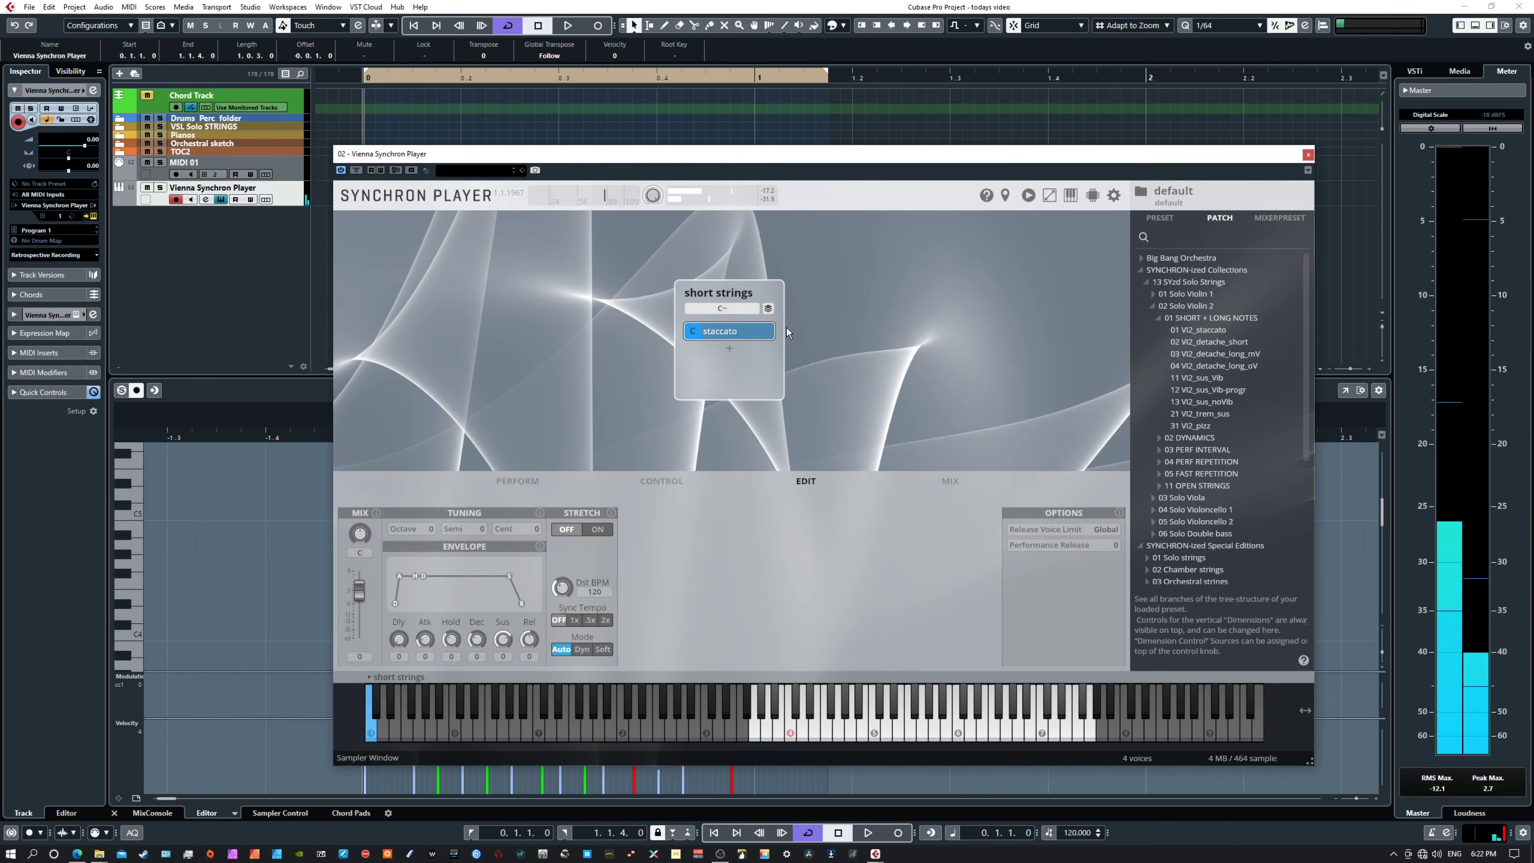
{"action": "left_click", "coordinate": [520, 482]}
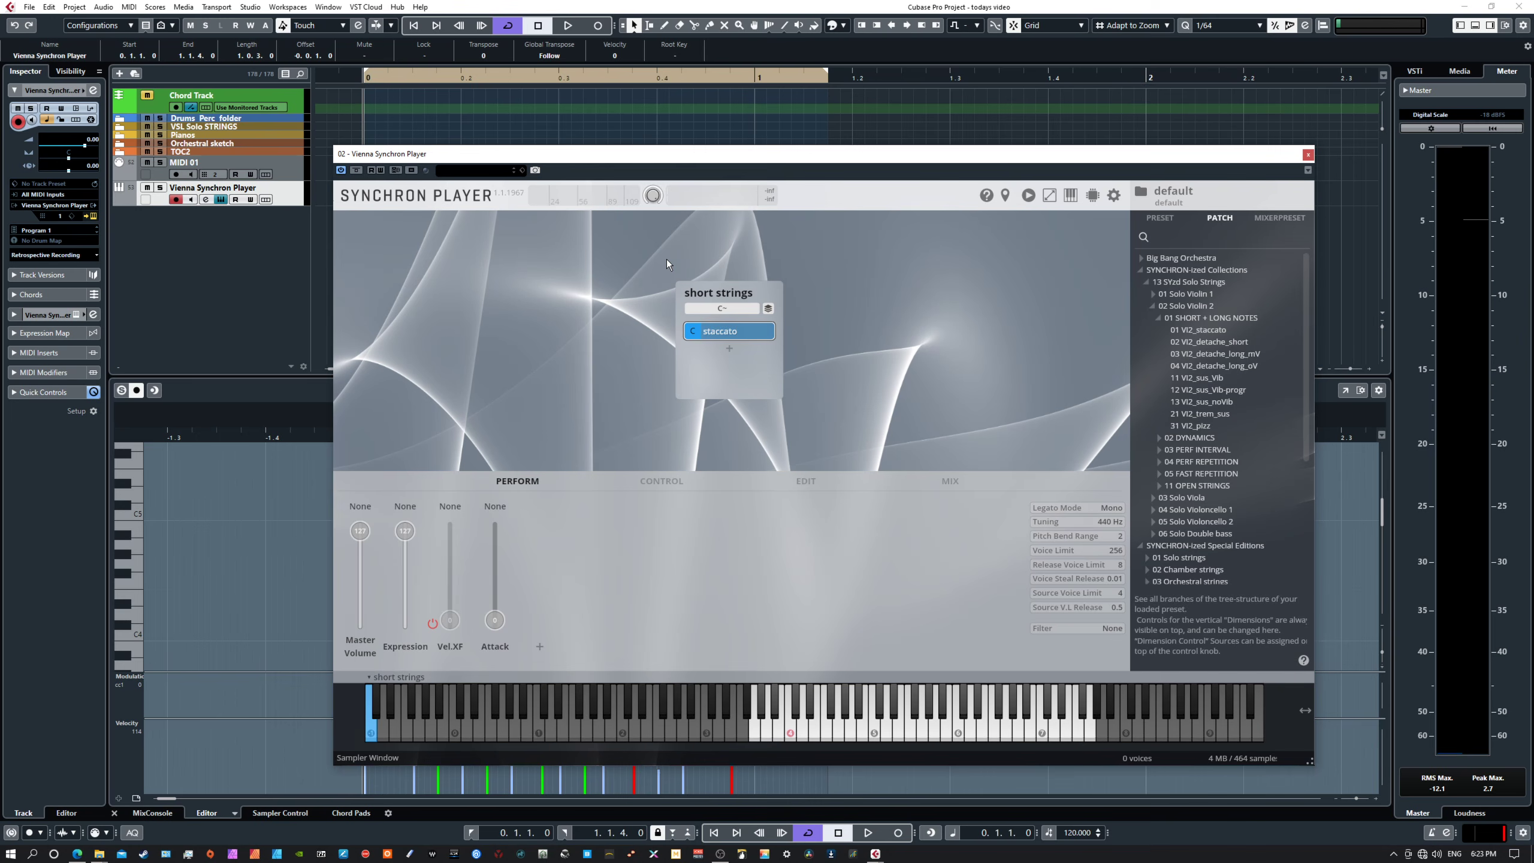
{"action": "left_click", "coordinate": [431, 623]}
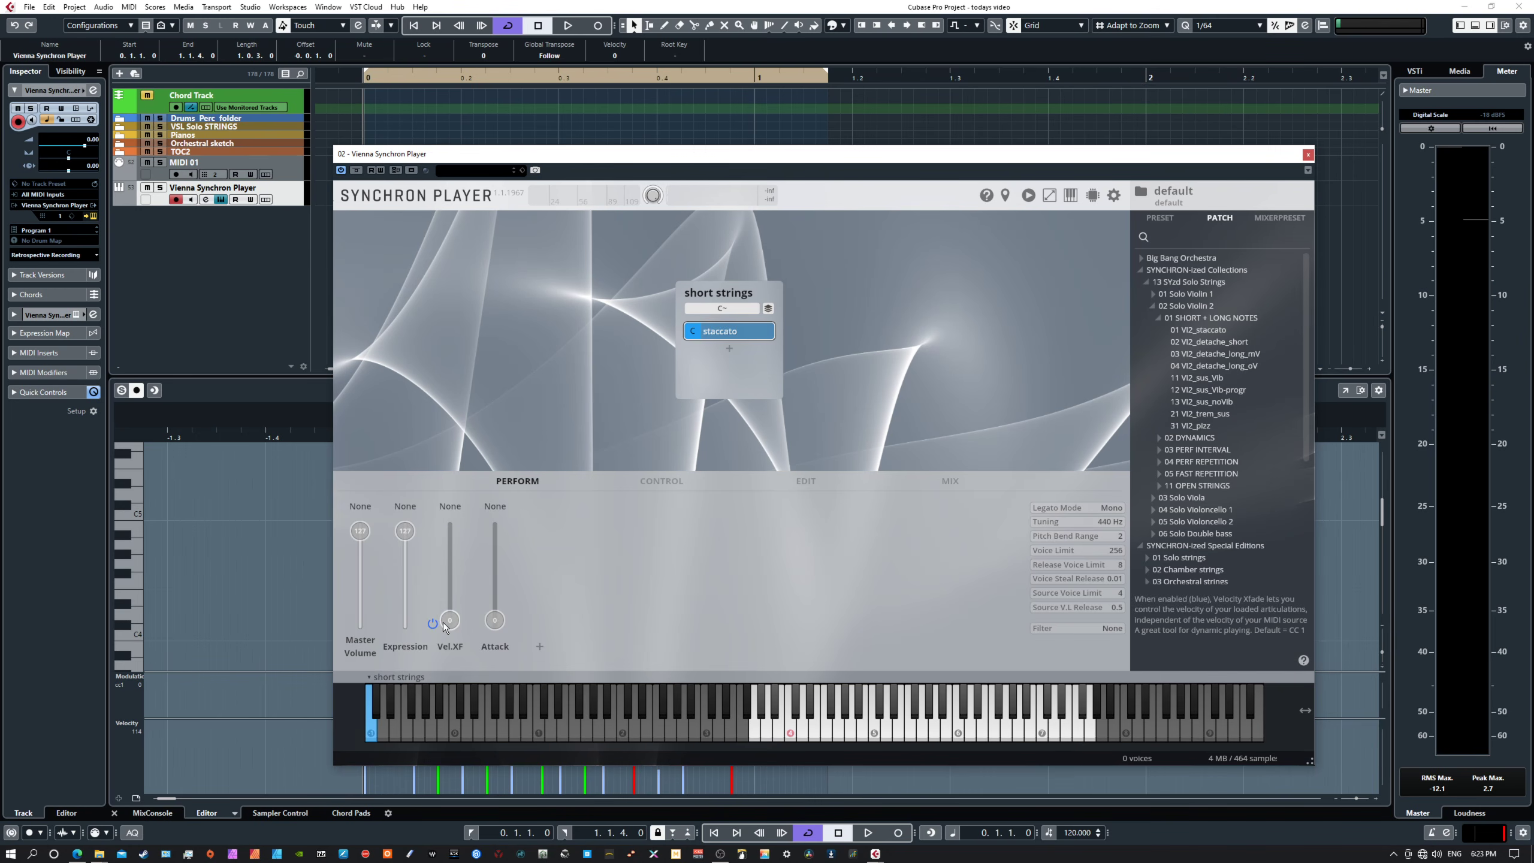
{"action": "left_click_drag", "start_coordinate": [449, 624], "coordinate": [448, 631]}
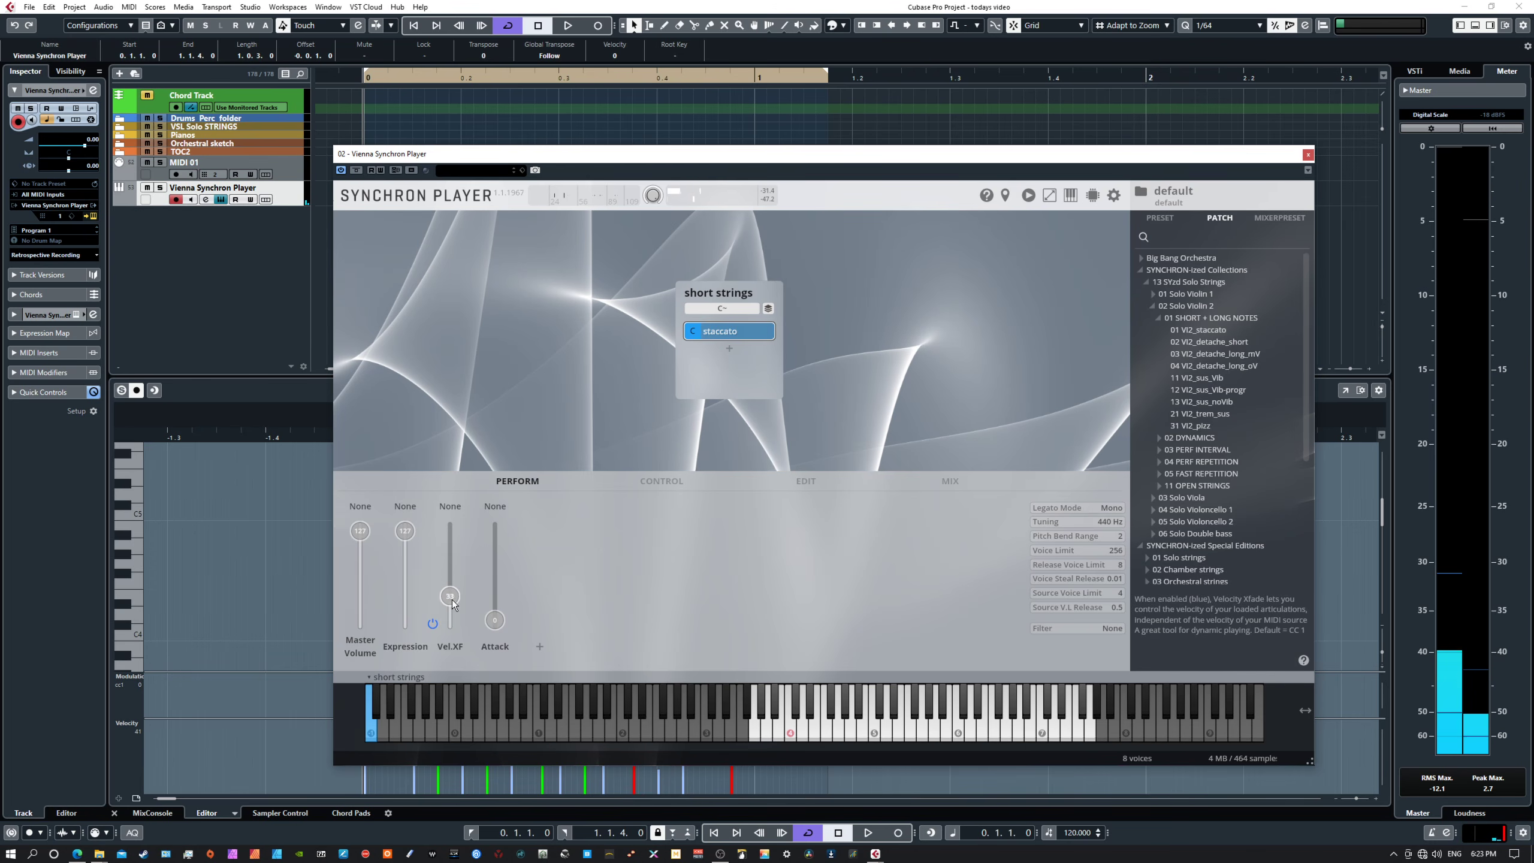
{"action": "mouse_move", "coordinate": [452, 628]}
{"action": "left_mouse_down"}
{"action": "mouse_move", "coordinate": [455, 529]}
{"action": "mouse_move", "coordinate": [453, 628]}
{"action": "left_mouse_up"}
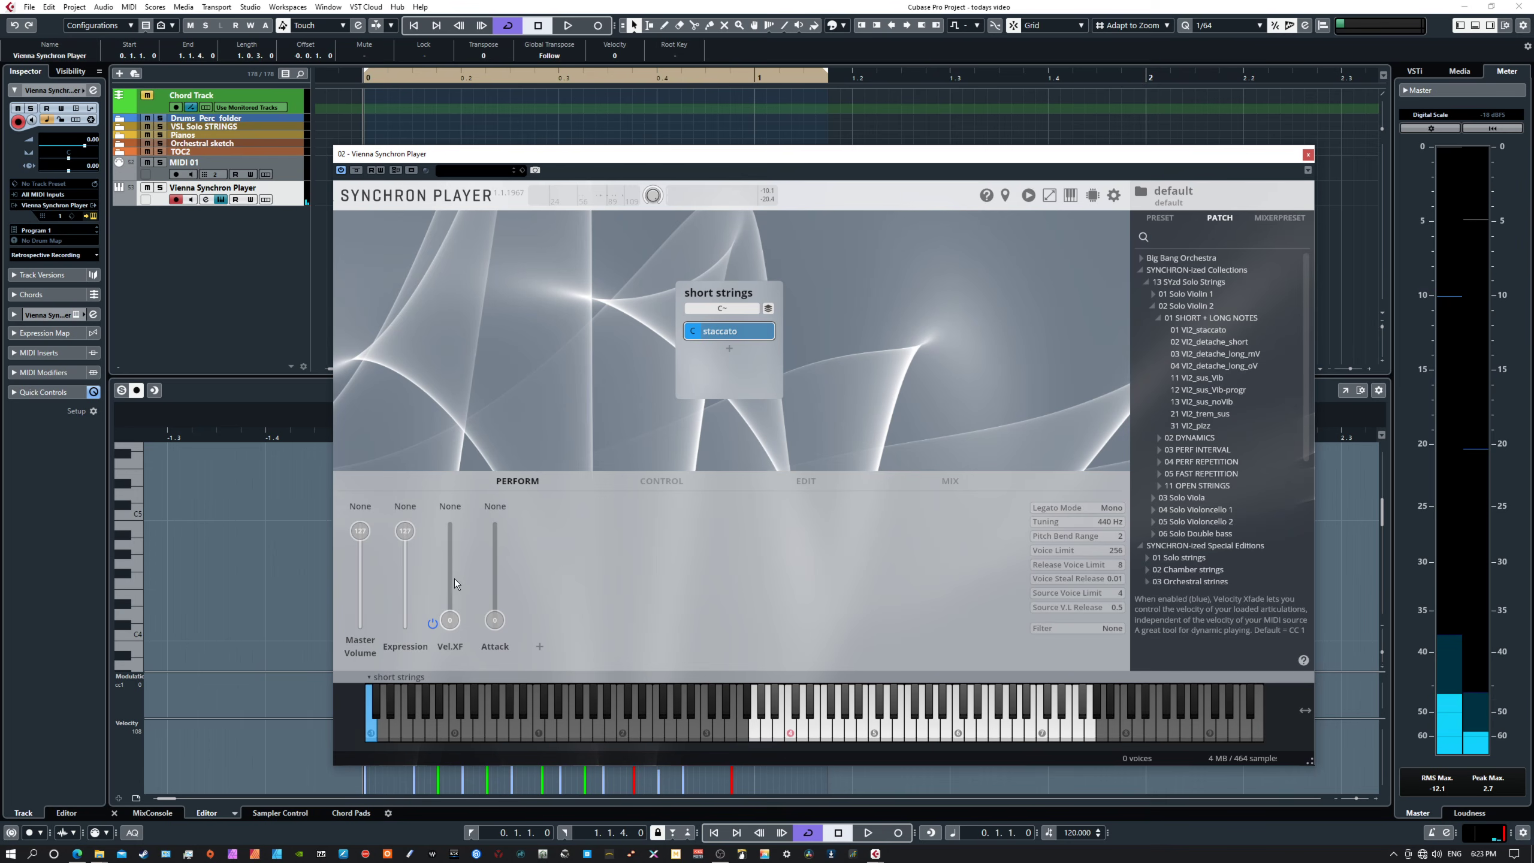
- Assign Vel.XF to CC 1 and Expression to CC 11 using Learn
{"action": "left_click", "coordinate": [448, 507]}
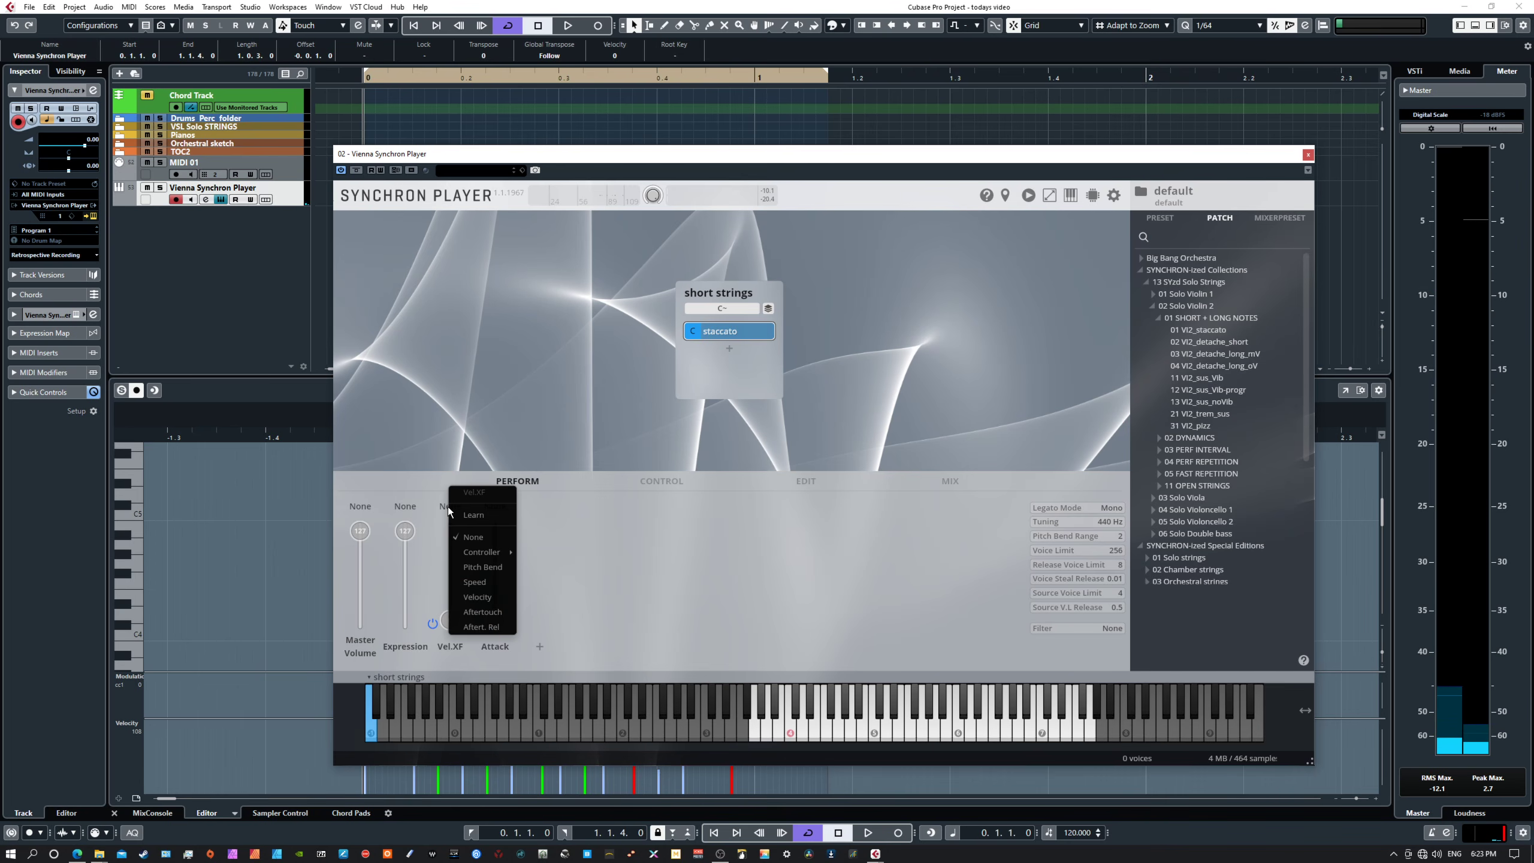
{"action": "left_click", "coordinate": [471, 537]}
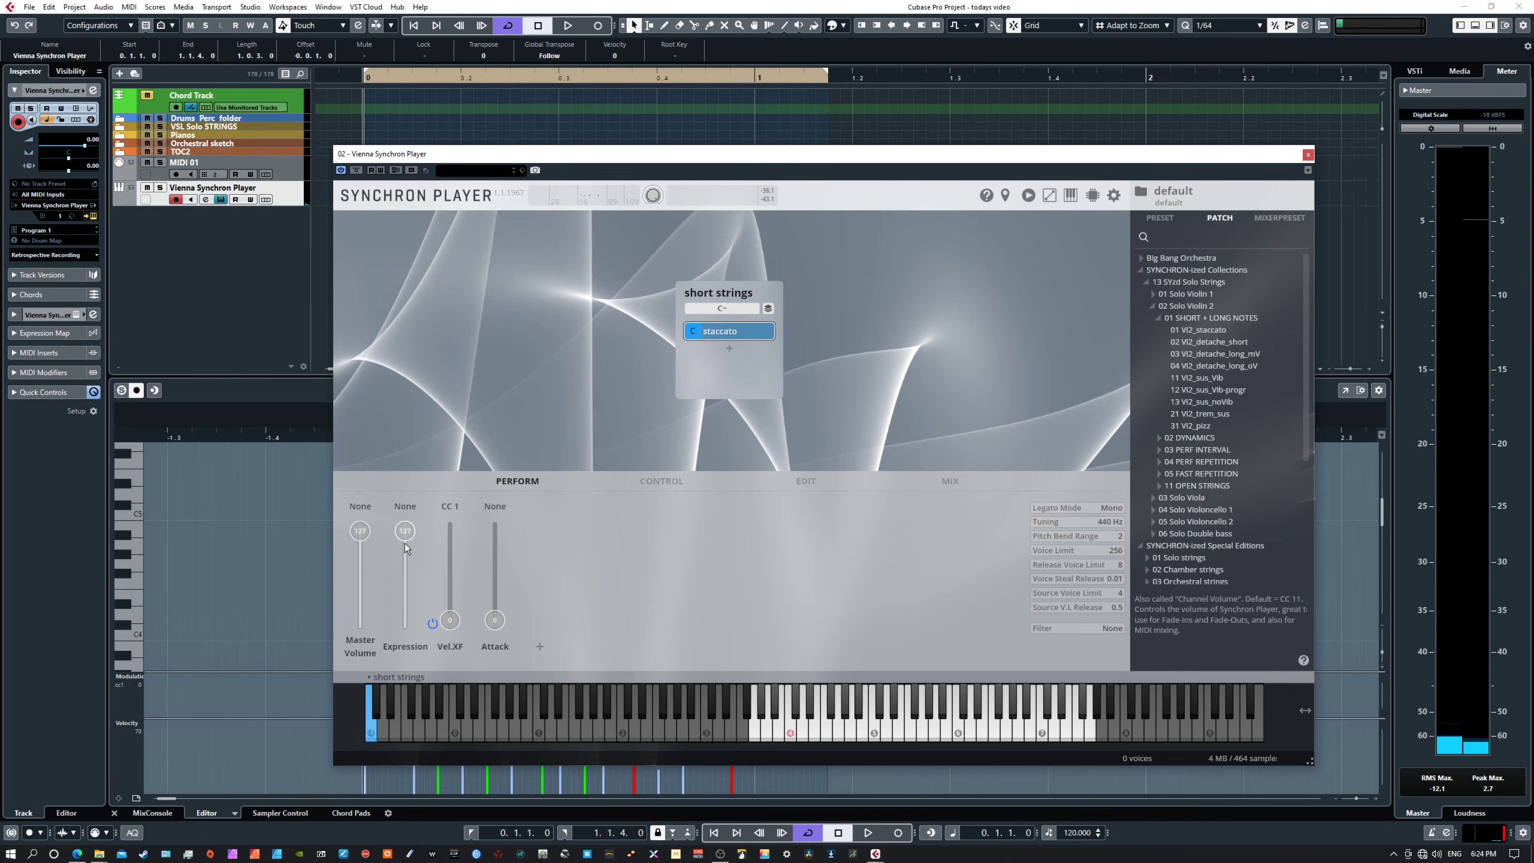
{"action": "left_click", "coordinate": [405, 508]}
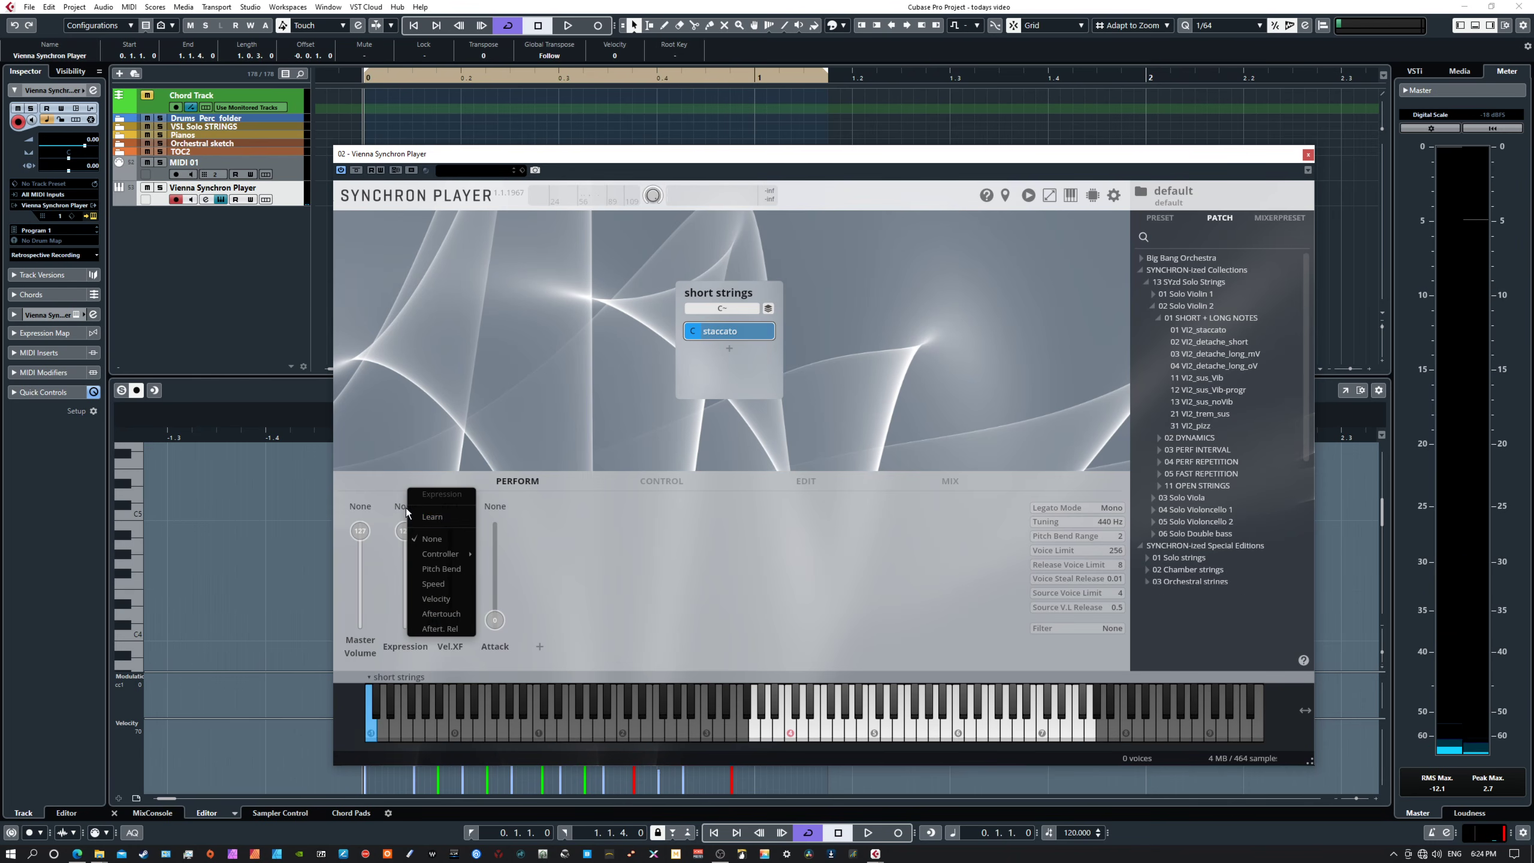
{"action": "left_click", "coordinate": [435, 518]}
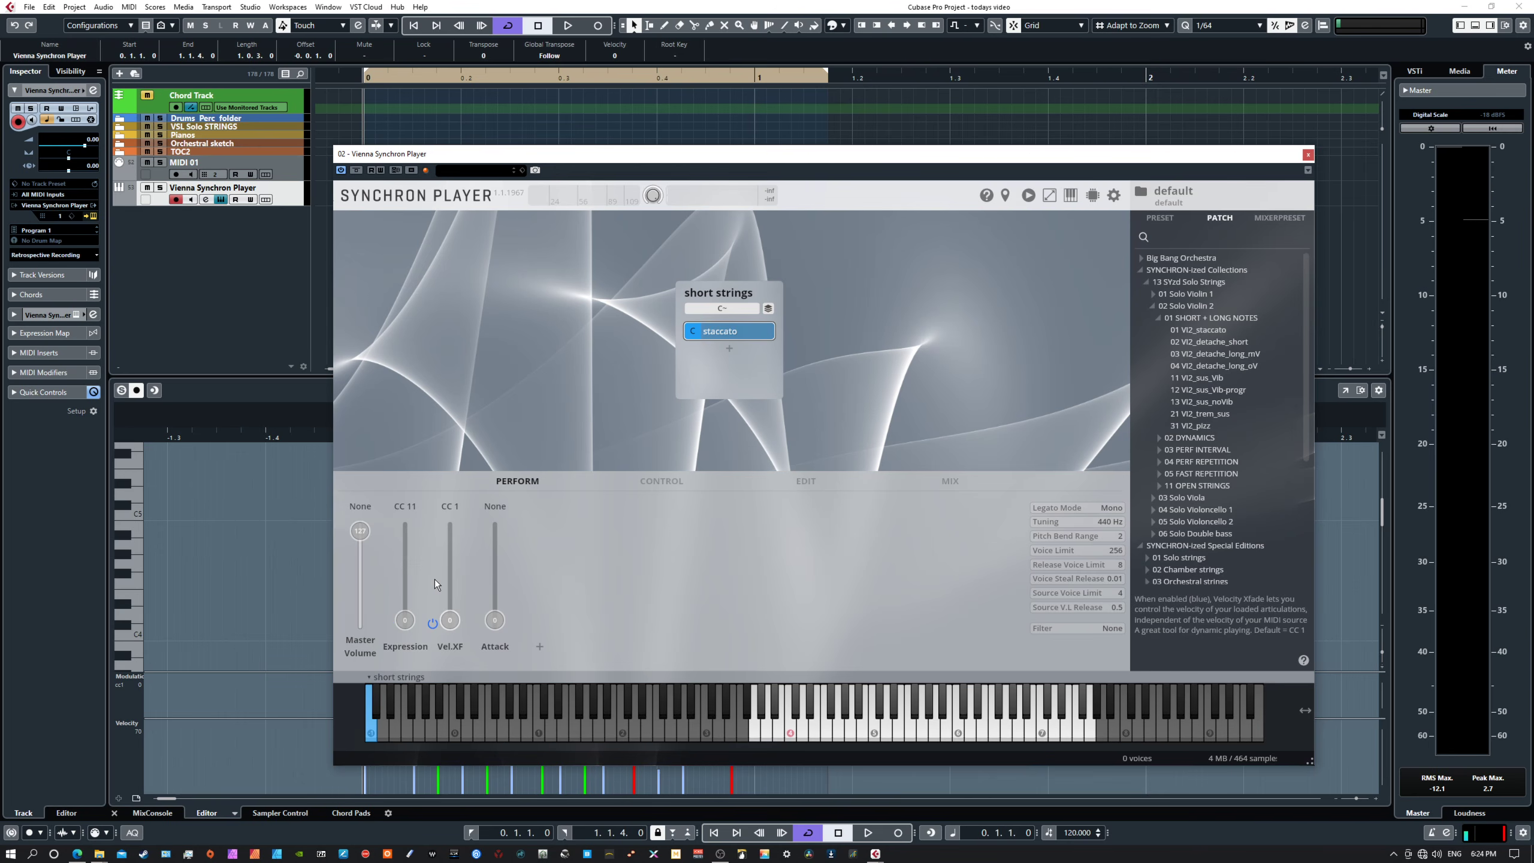
- Reassign Vel.XF to CC 11 so that it shares the controller with Expression
{"action": "left_click", "coordinate": [447, 508]}
{"action": "left_click", "coordinate": [467, 538]}
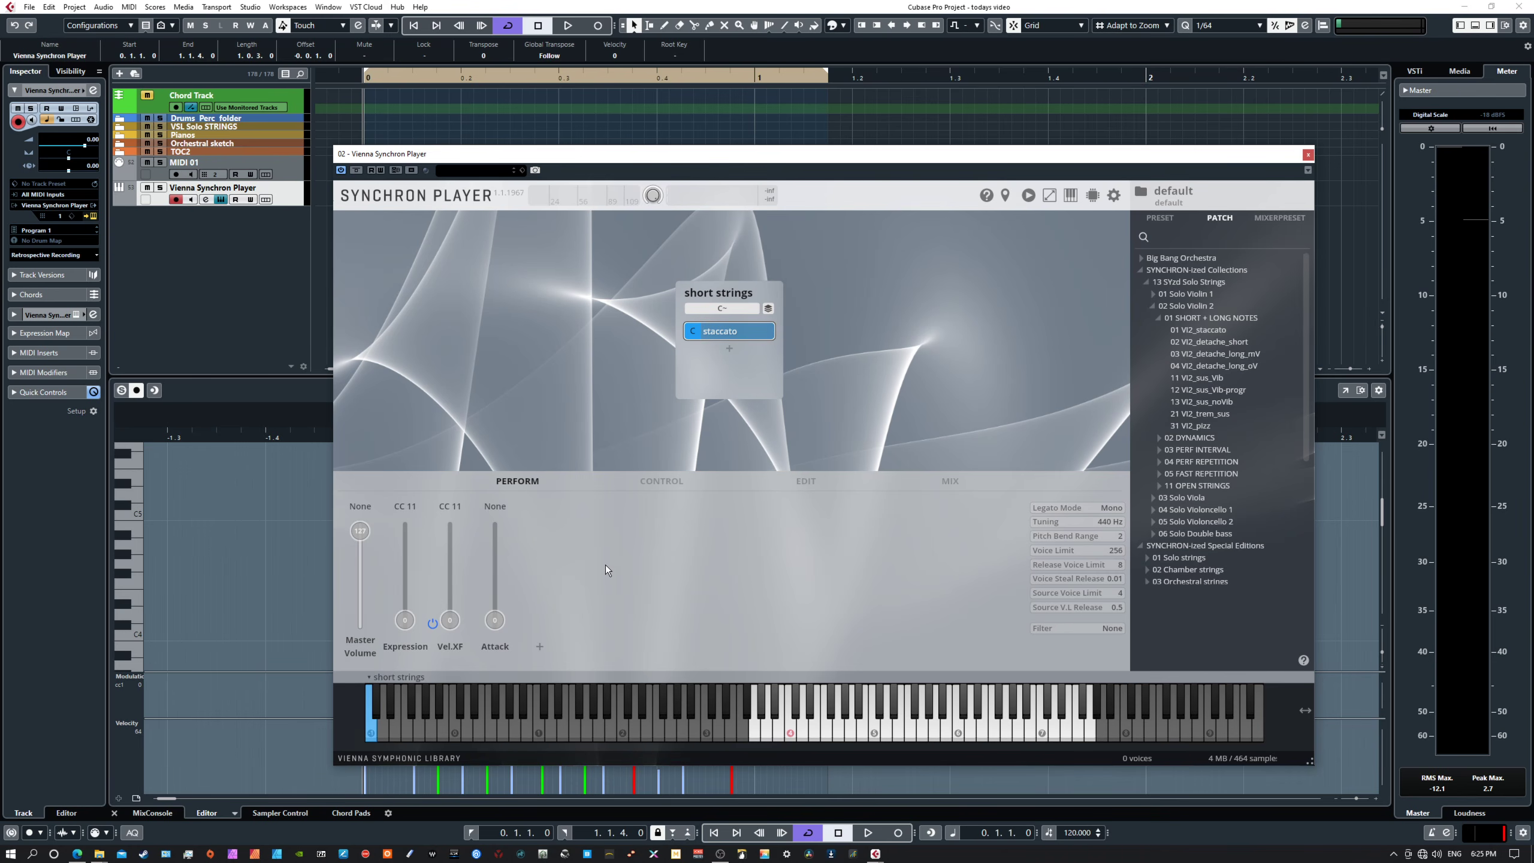
- Set the source controllers of both Expression and Vel.XF to None
{"action": "left_click", "coordinate": [403, 506]}
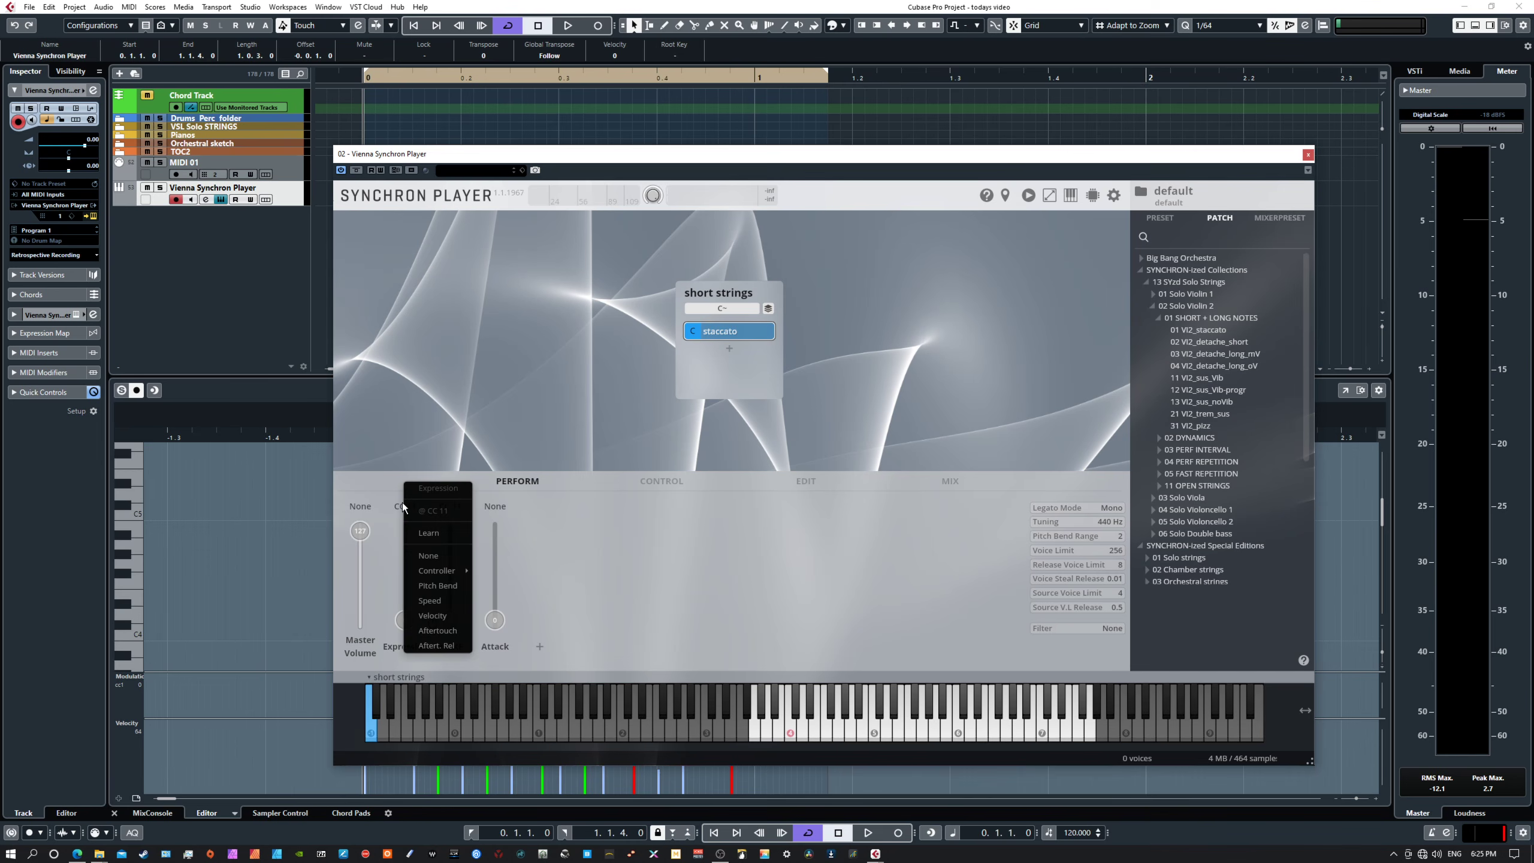
{"action": "left_click", "coordinate": [431, 555]}
{"action": "left_click", "coordinate": [451, 506]}
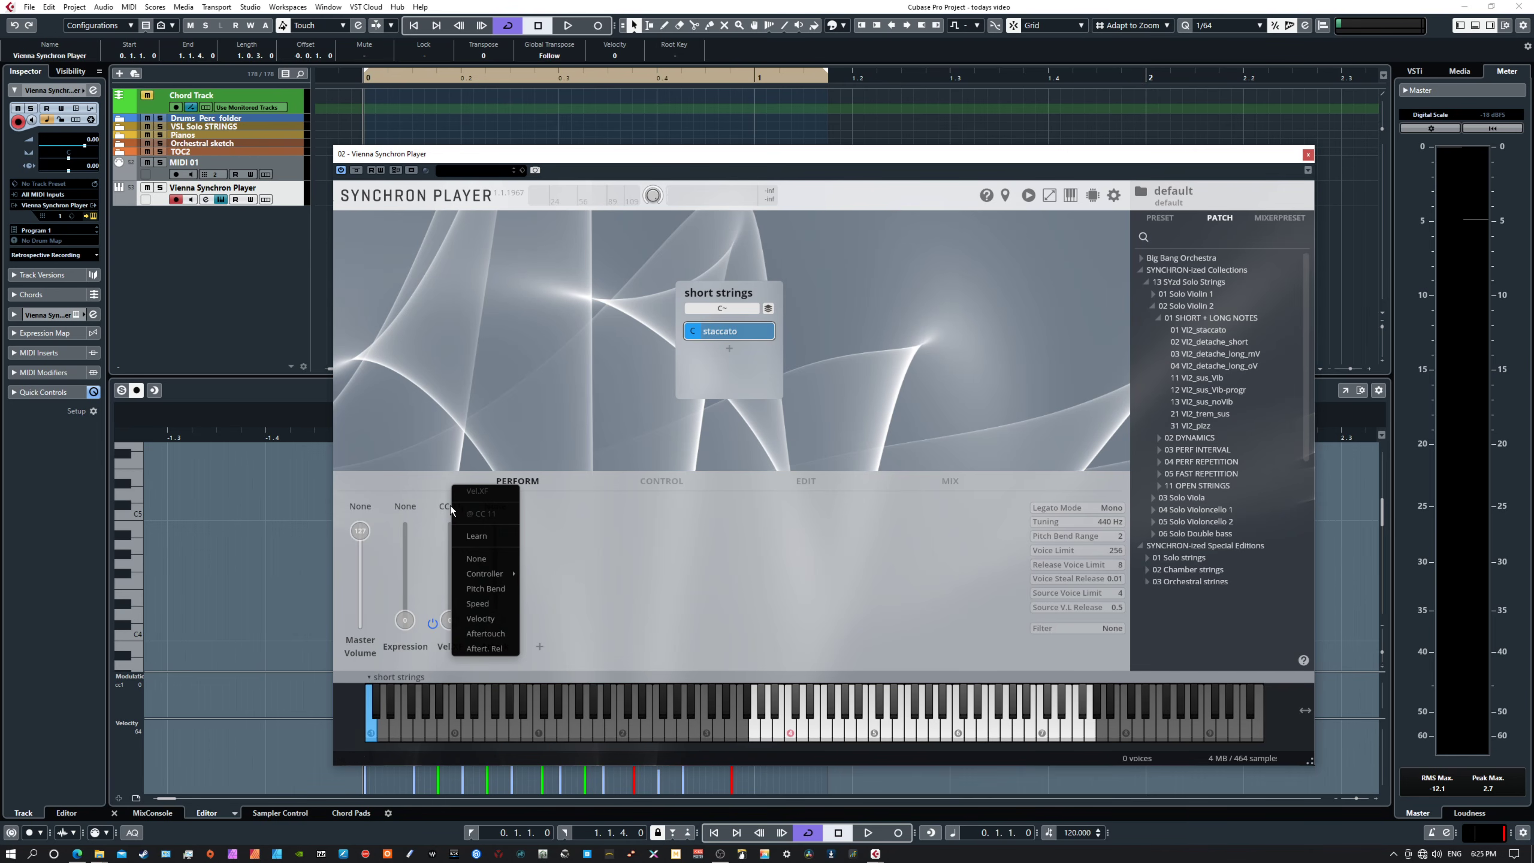
{"action": "left_click", "coordinate": [479, 559]}
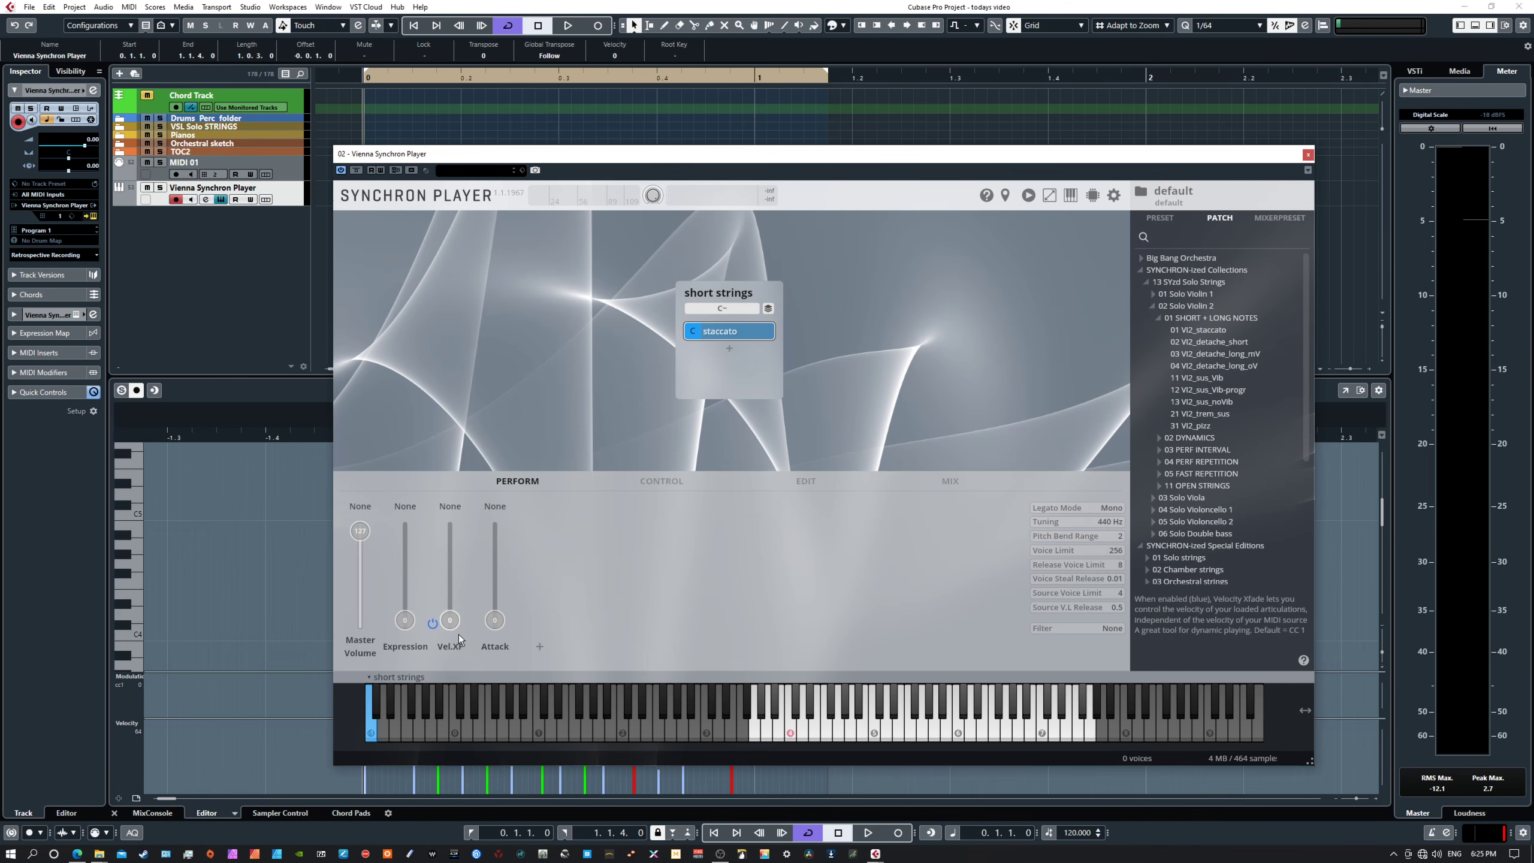
- Turn off Vel.XF, sweep its slider to 127 and back to 0 with test notes, and raise Expression to 127
{"action": "left_click", "coordinate": [431, 625]}
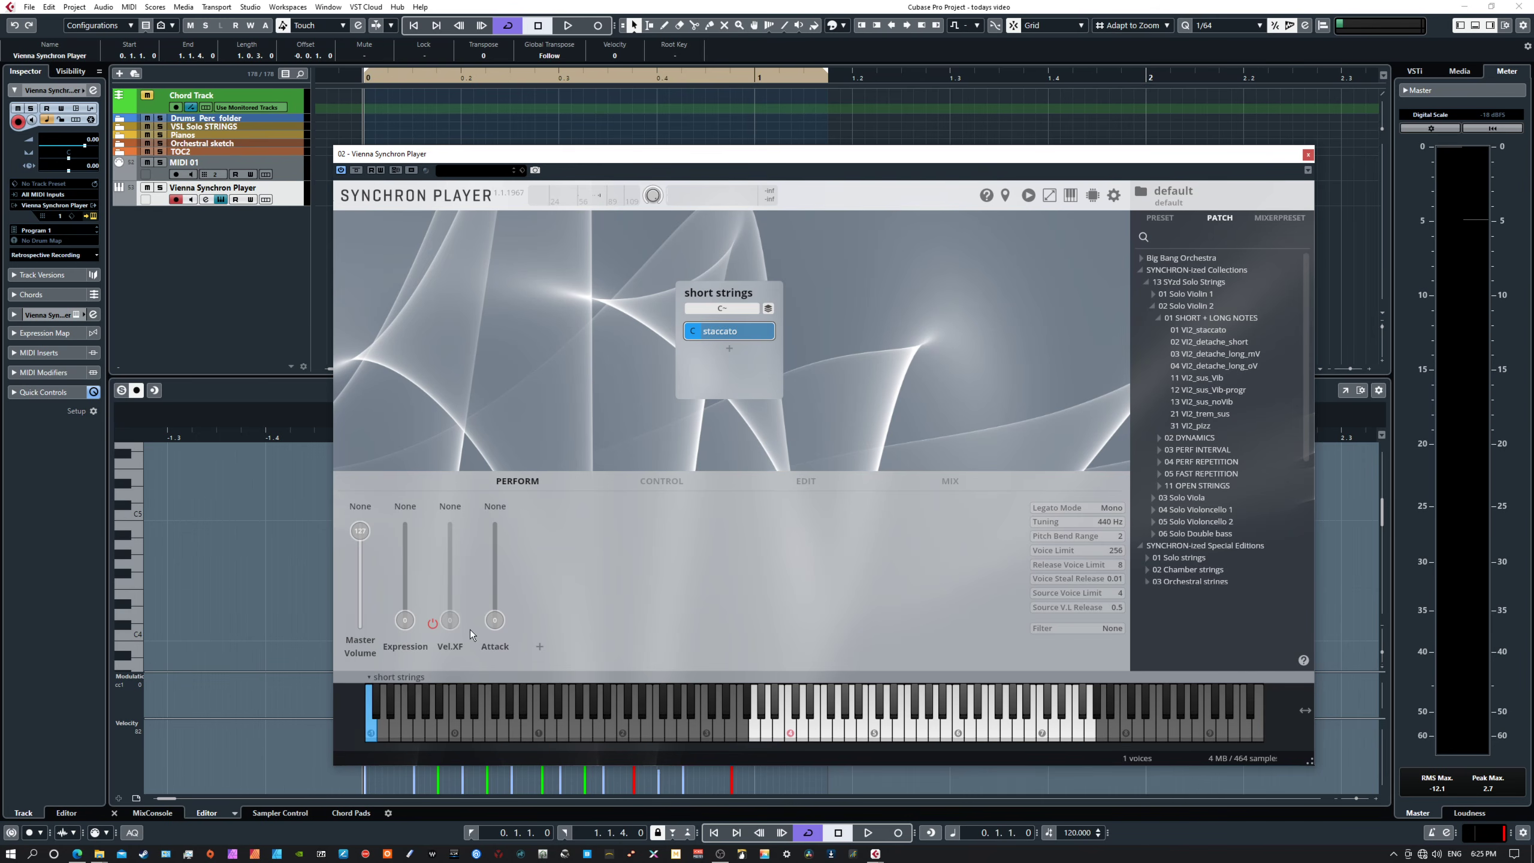
{"action": "mouse_move", "coordinate": [450, 622]}
{"action": "left_click_drag", "start_coordinate": [450, 620], "coordinate": [464, 561]}
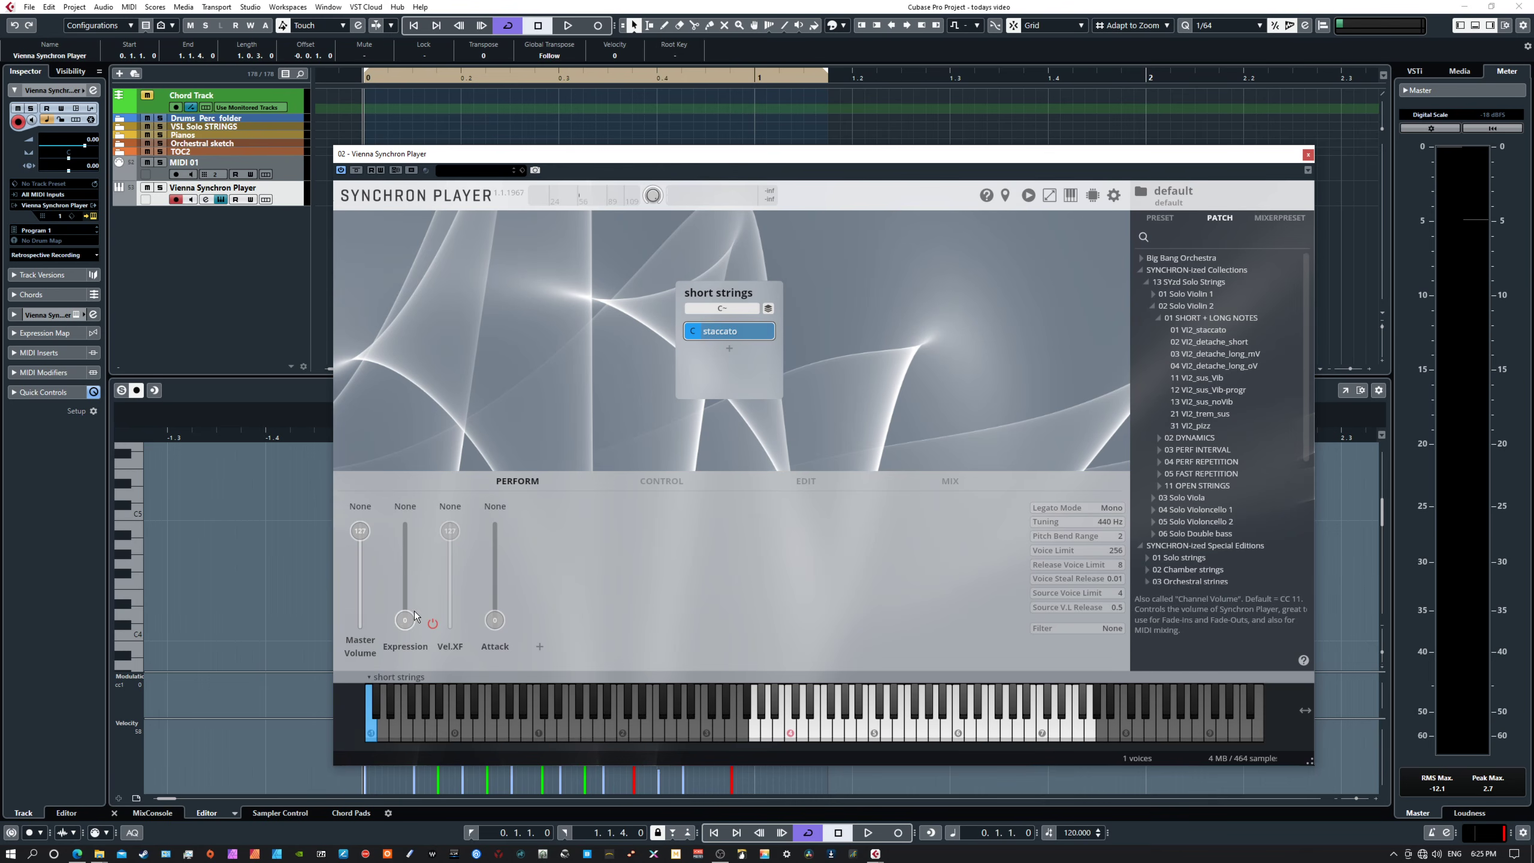
{"action": "left_click_drag", "start_coordinate": [450, 537], "coordinate": [451, 625]}
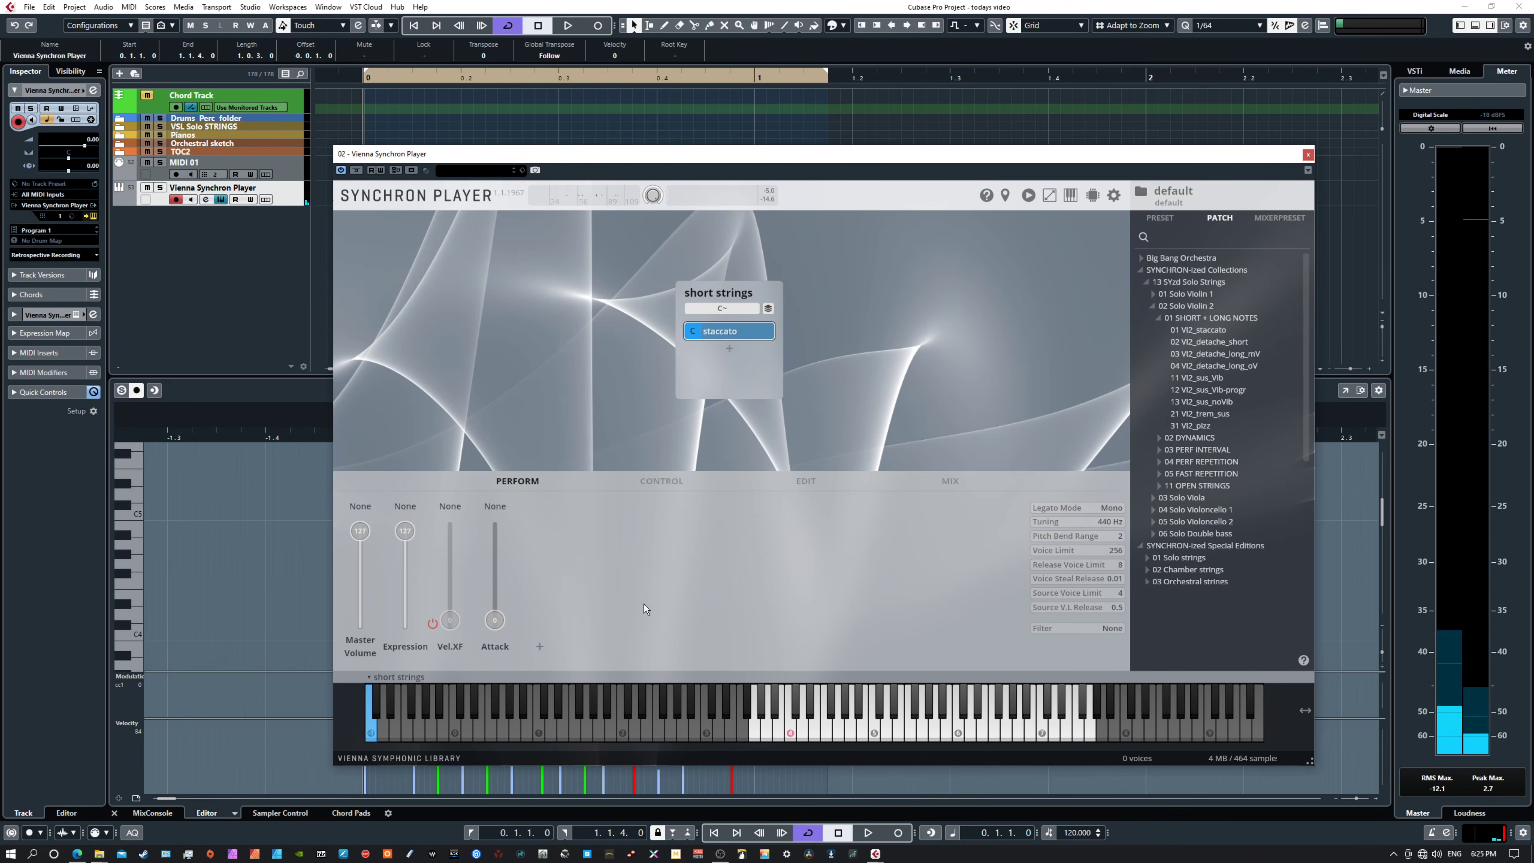
{"action": "mouse_move", "coordinate": [450, 621]}
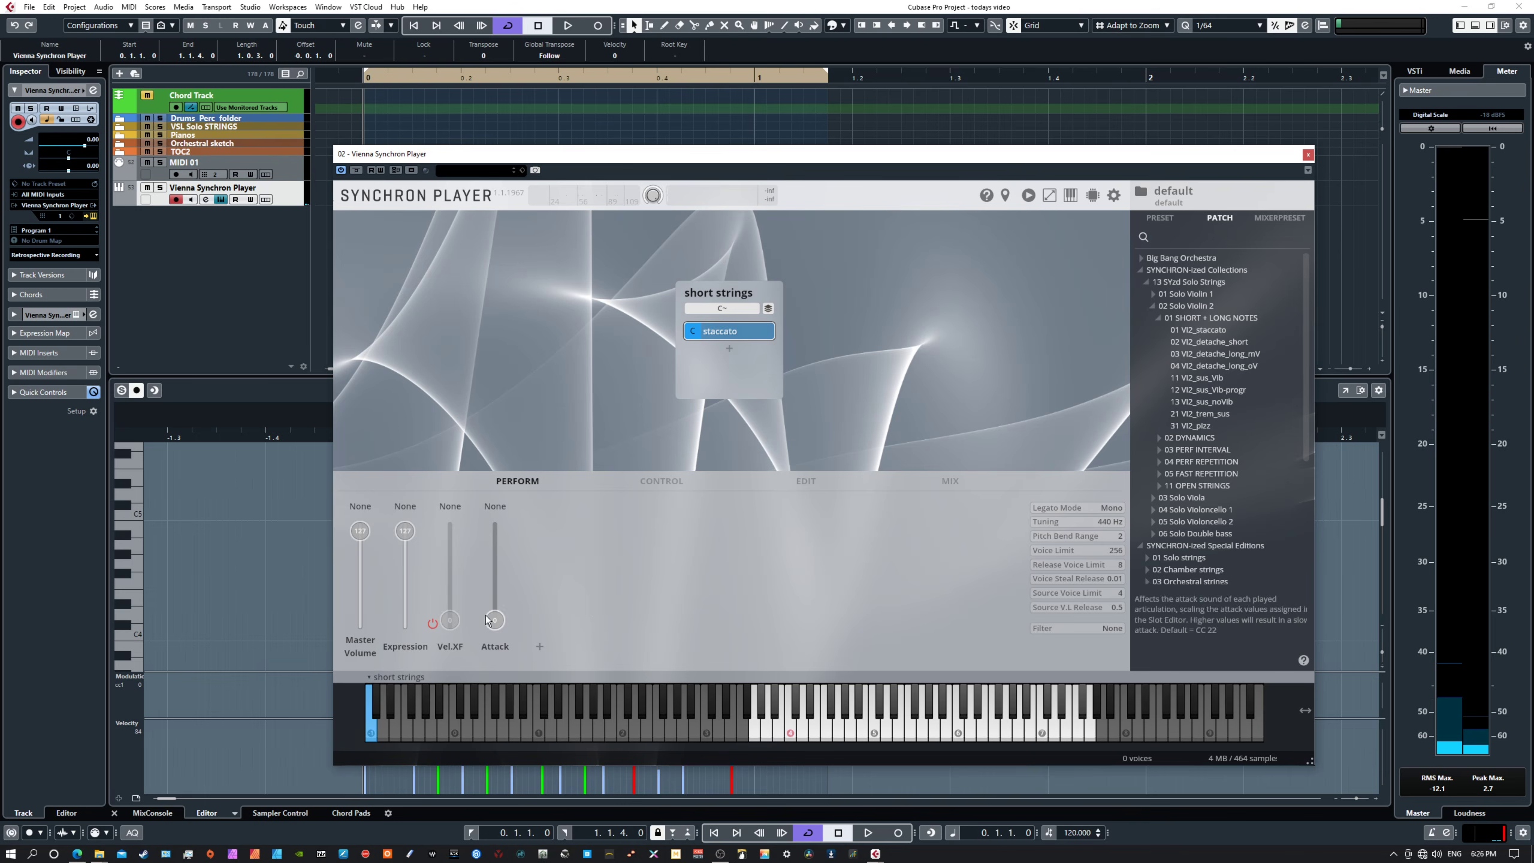
- Audition the staccato slot with a test note, play back the MIDI clip and return to the project start
{"action": "mouse_move", "coordinate": [728, 337]}
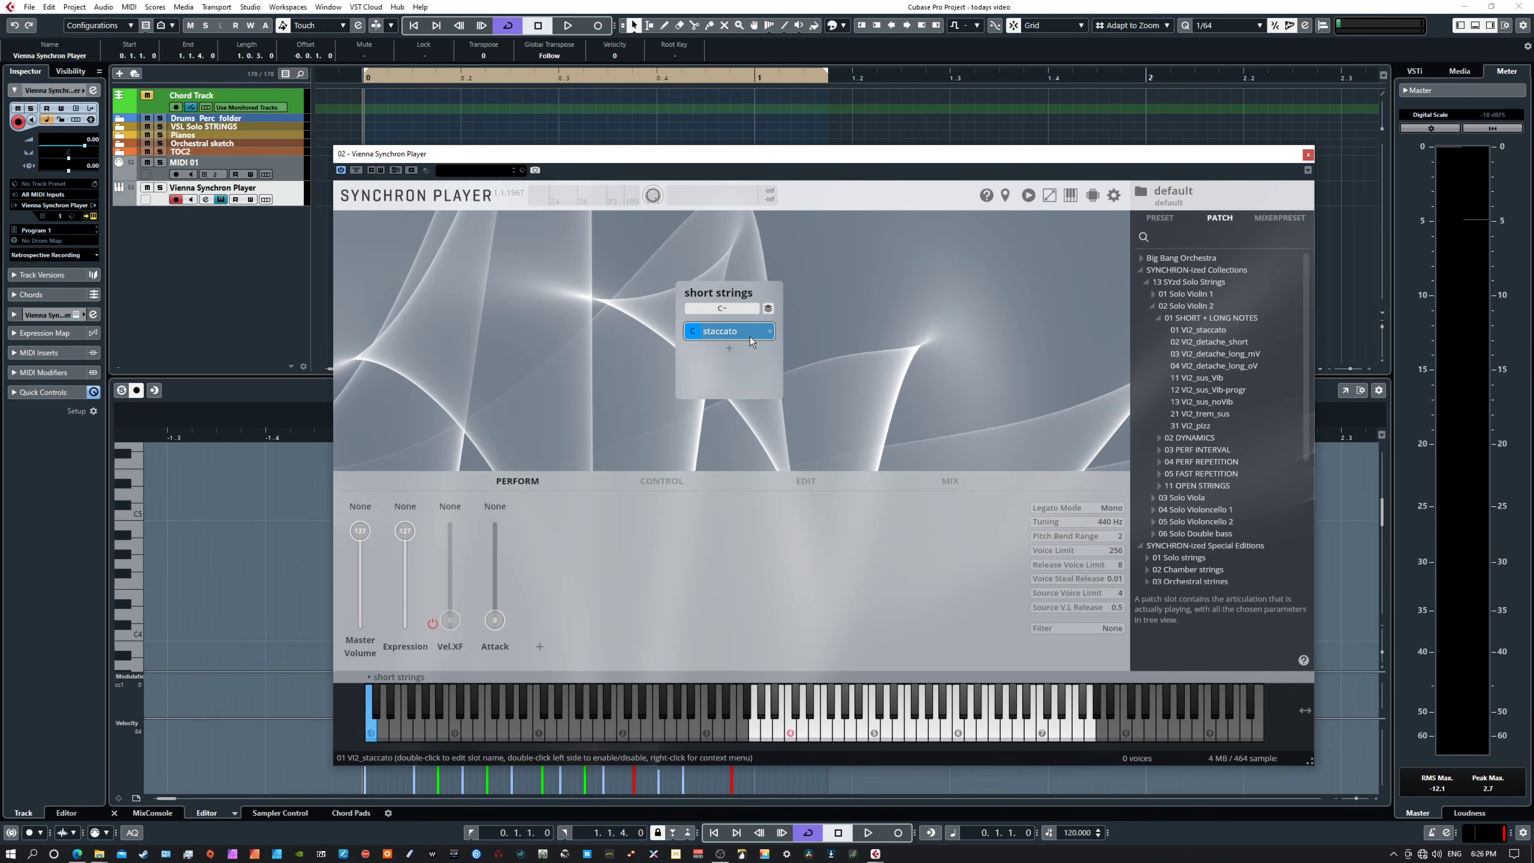
{"action": "left_click", "coordinate": [905, 725]}
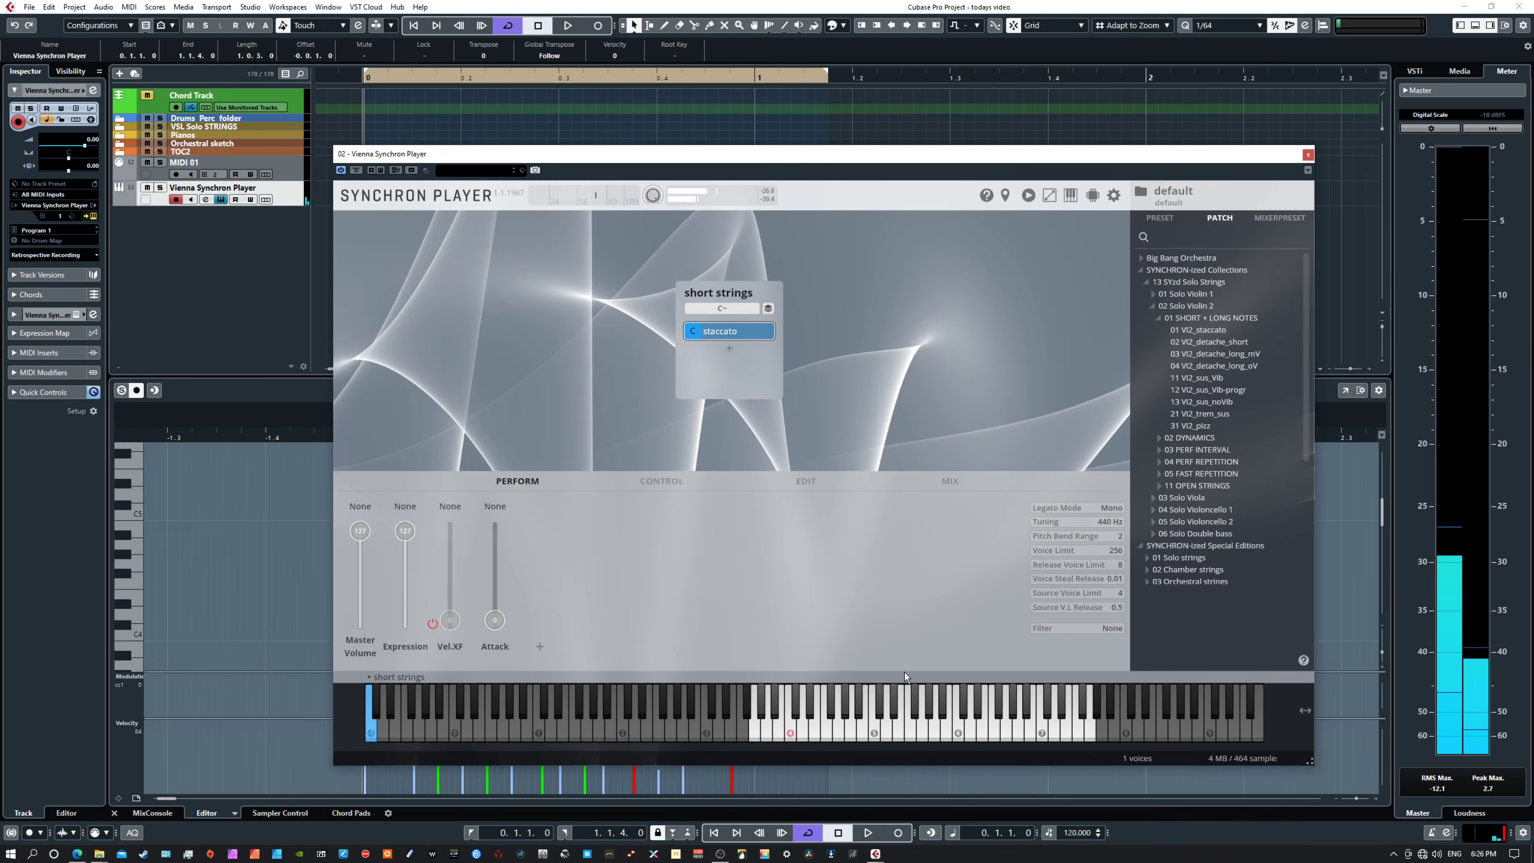
{"action": "key", "text": "space"}
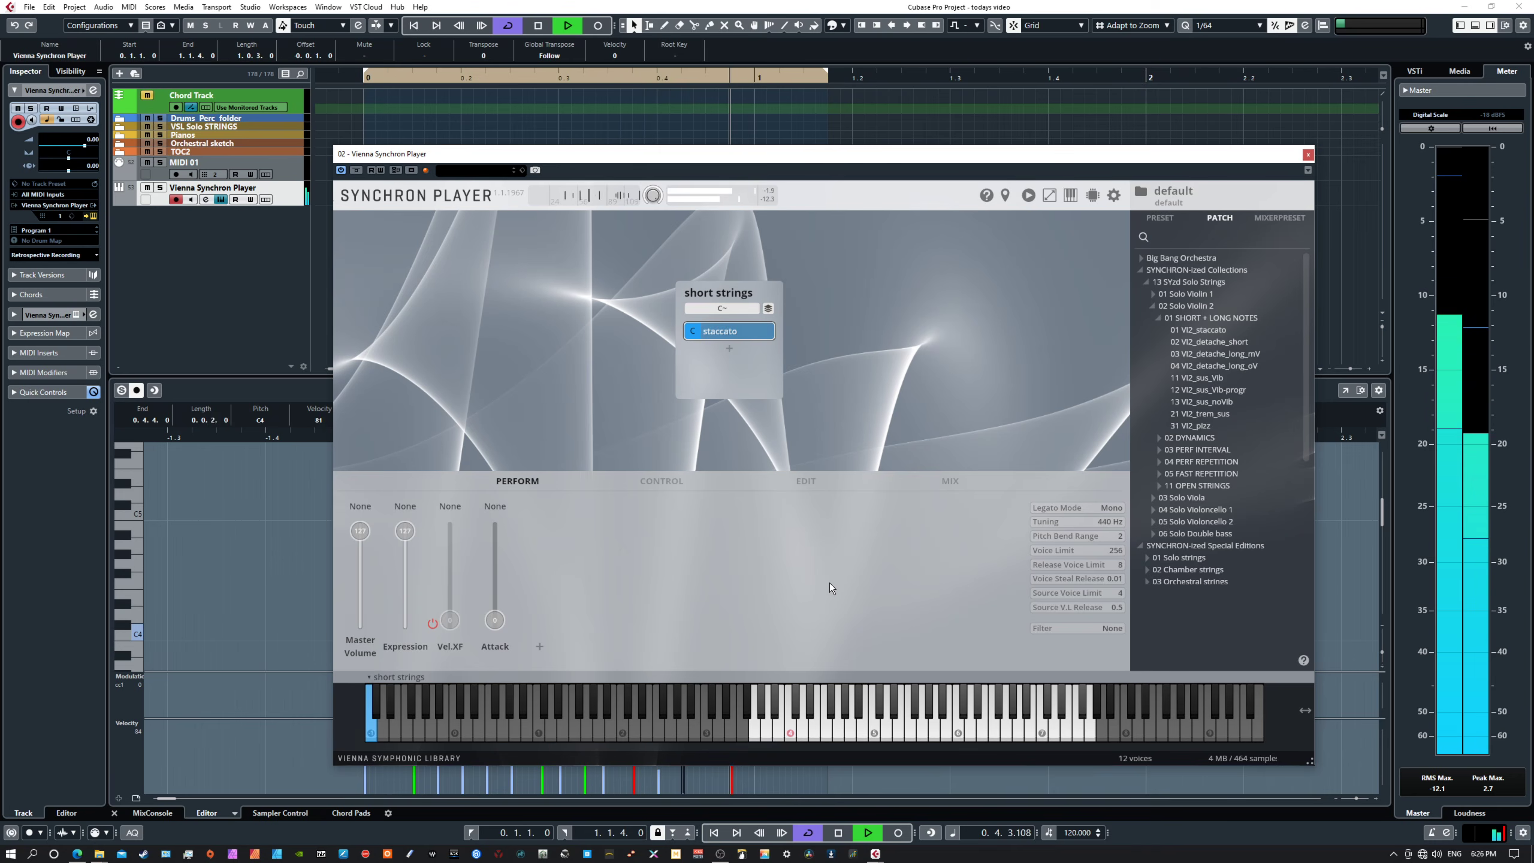
{"action": "key", "text": "space"}
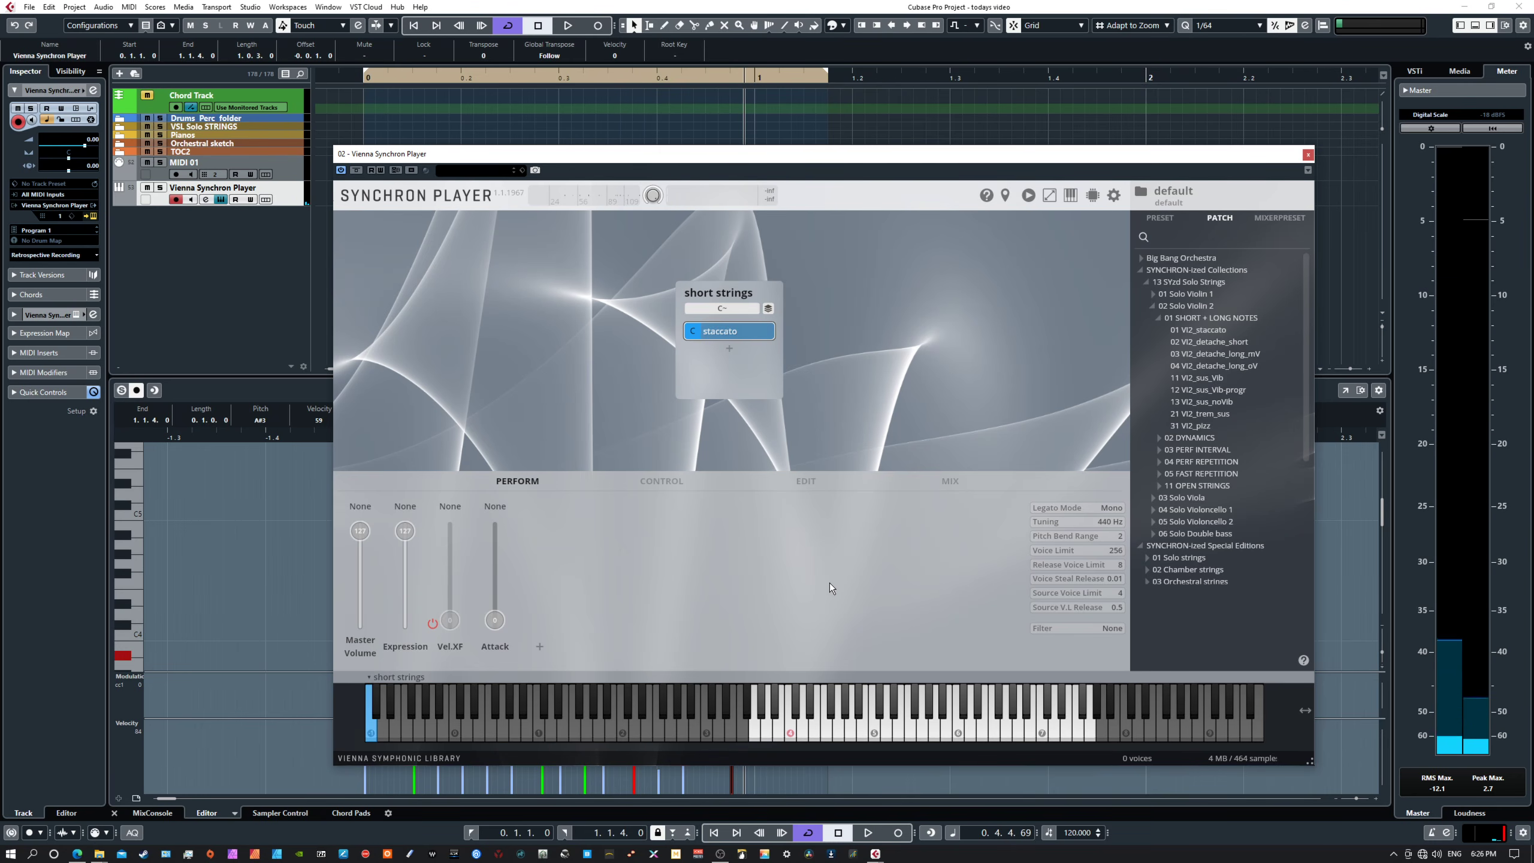
{"action": "key", "text": "Home"}
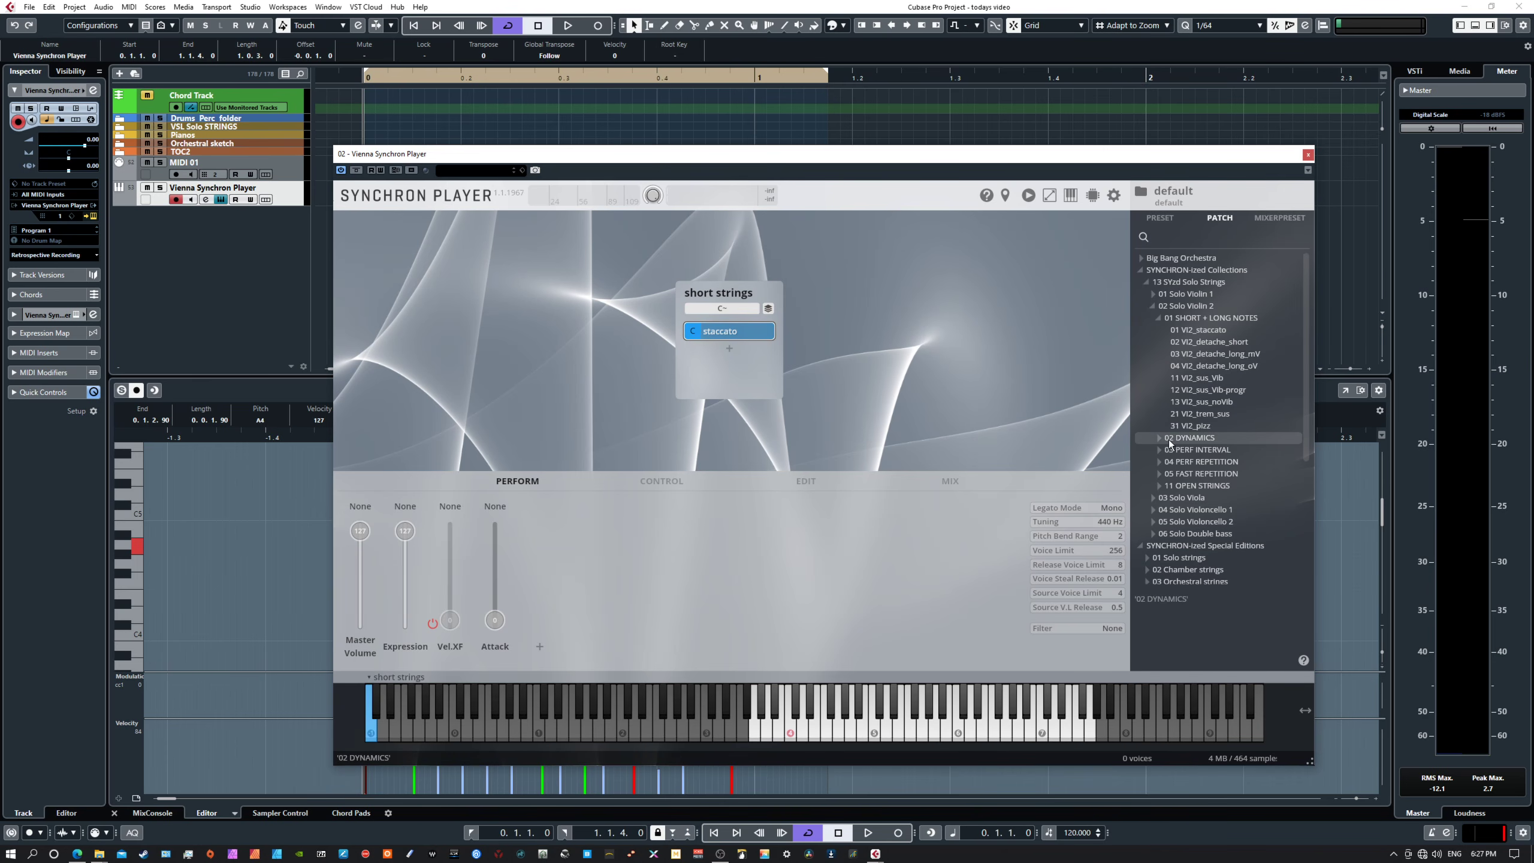
- Add the VI2_detache_short patch below staccato and VI2_pizz above it in short strings, then audition all three slots
{"action": "left_click_drag", "start_coordinate": [1204, 347], "coordinate": [723, 355]}
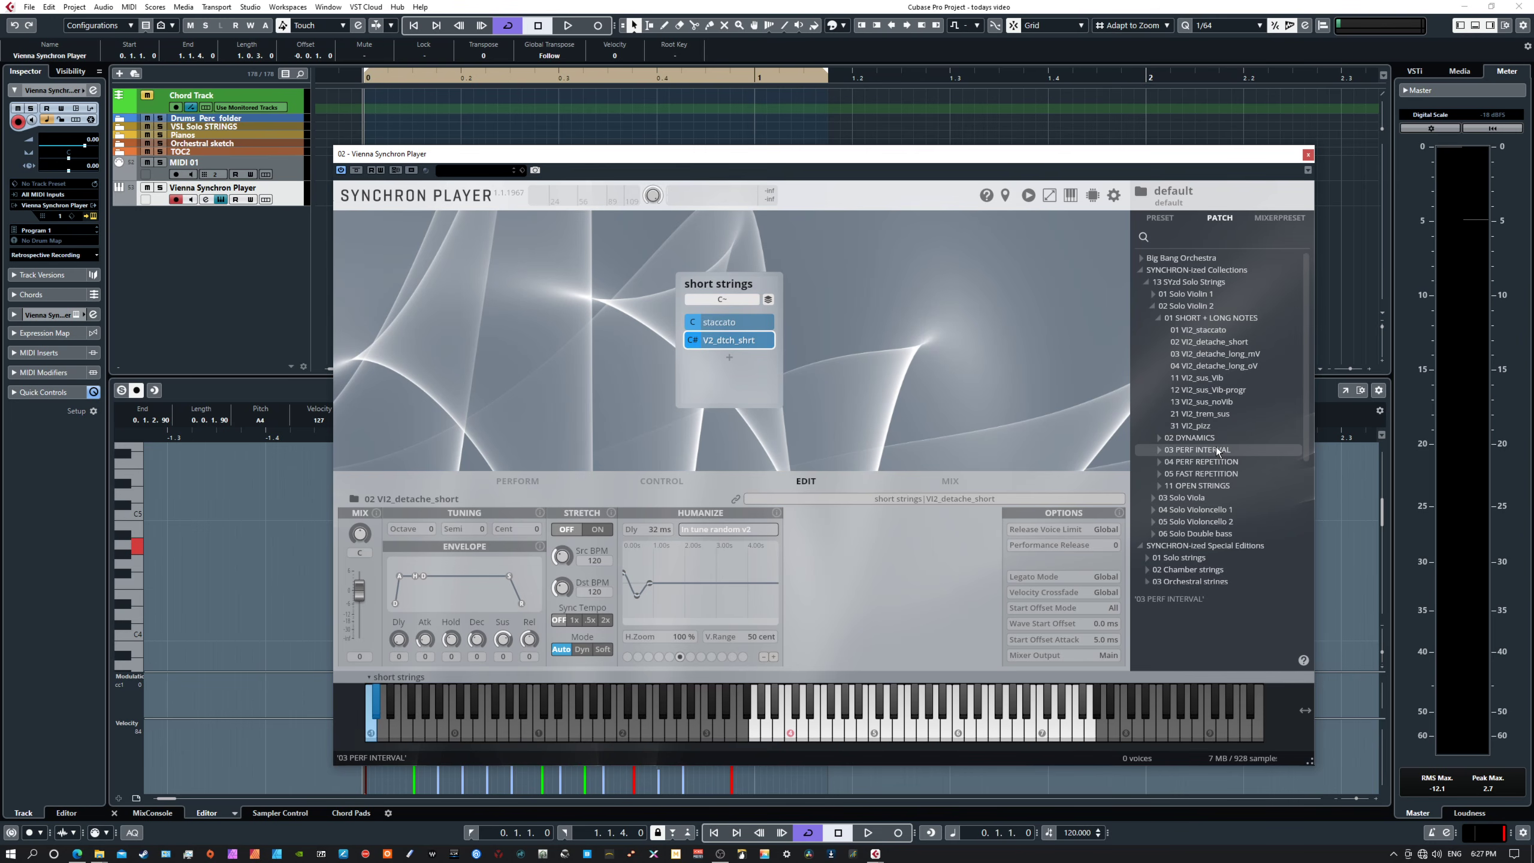
{"action": "left_click_drag", "start_coordinate": [1199, 425], "coordinate": [723, 302]}
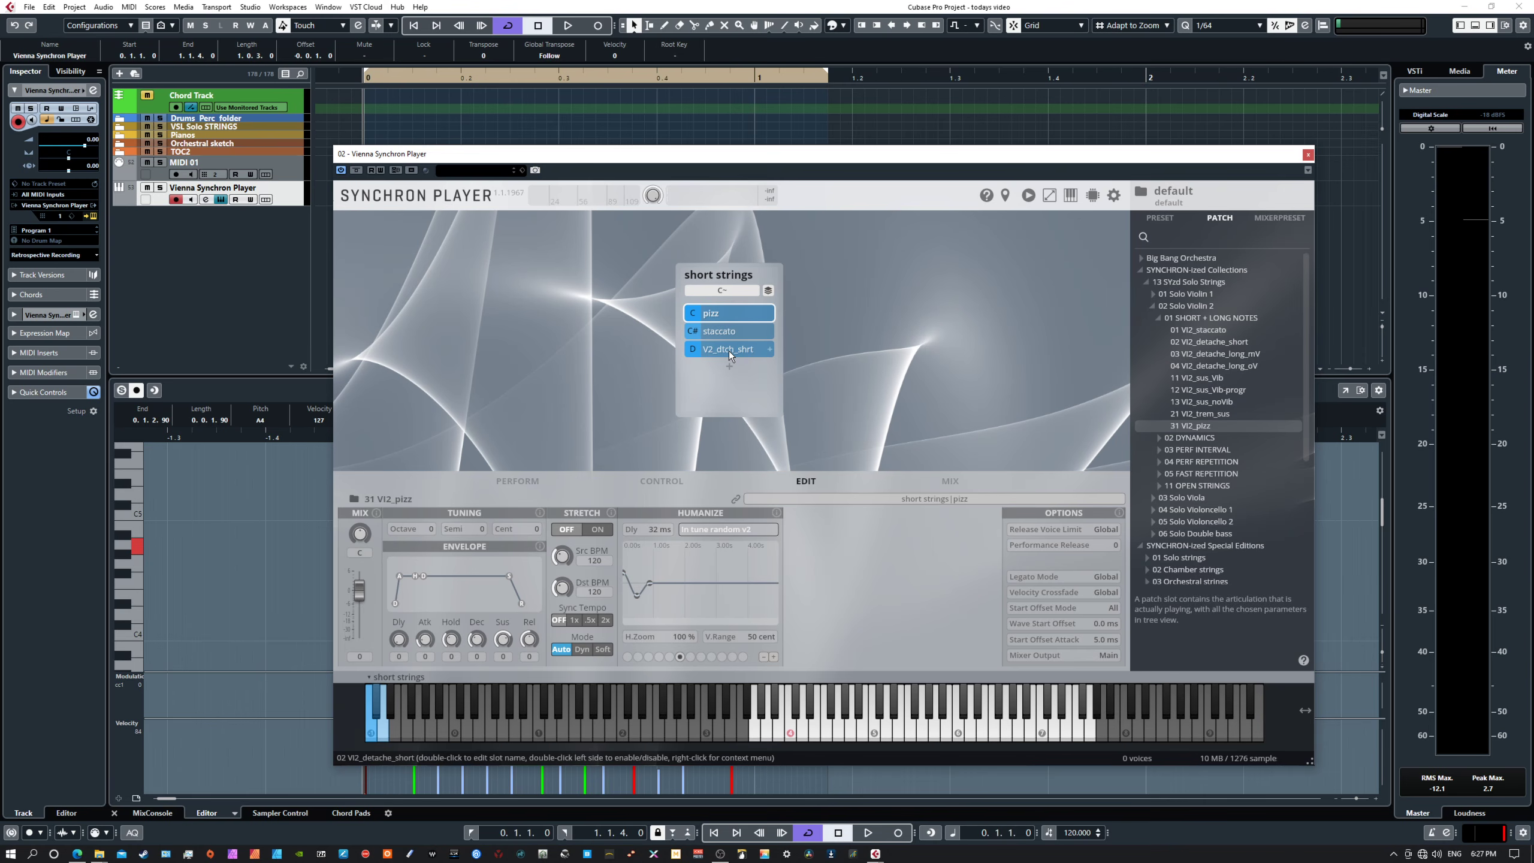
{"action": "left_click", "coordinate": [935, 734]}
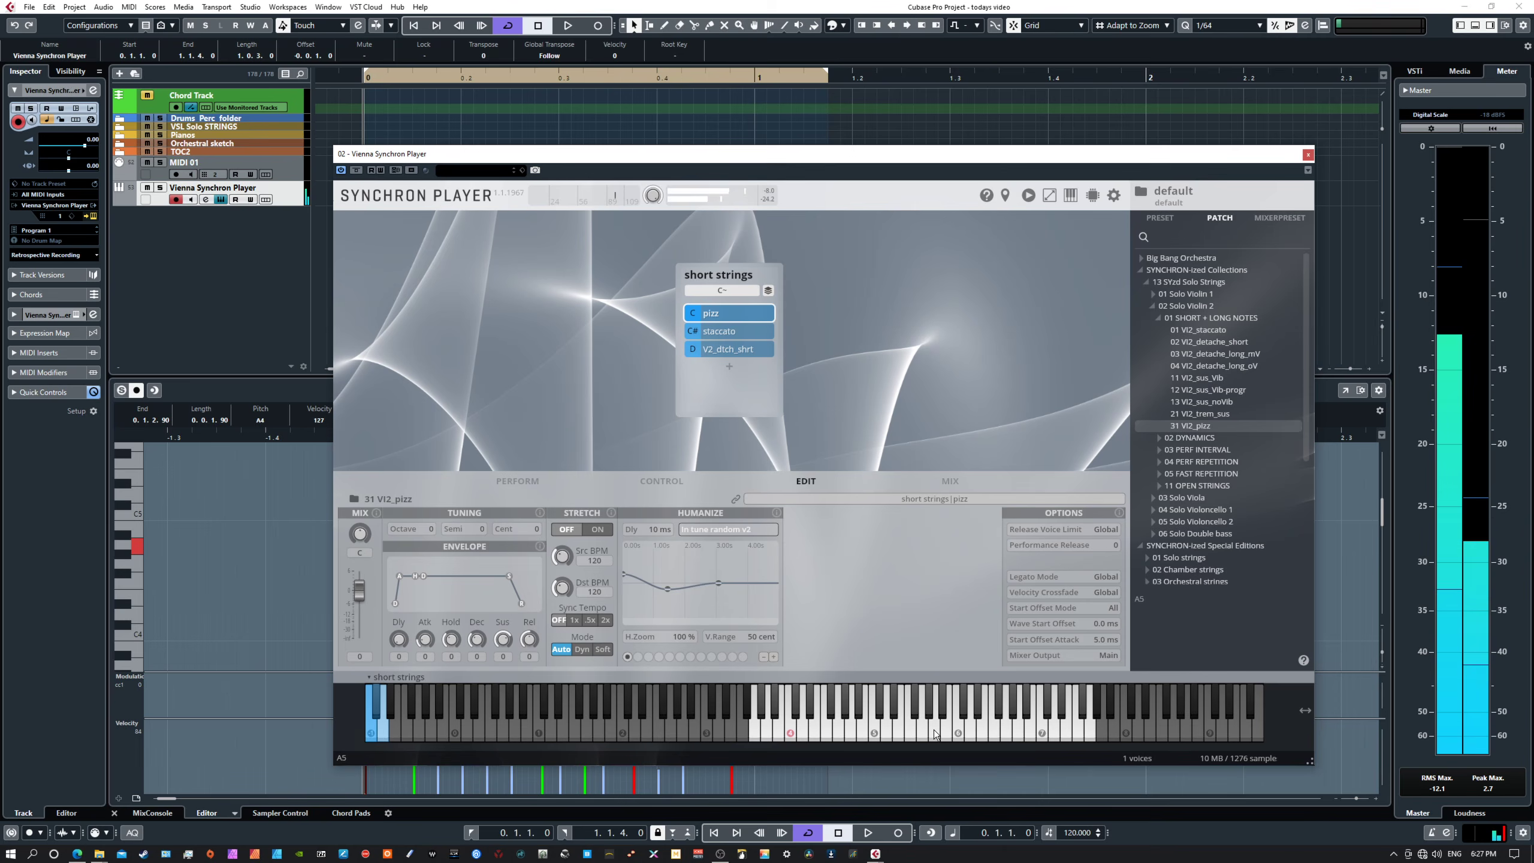
{"action": "left_click", "coordinate": [733, 331]}
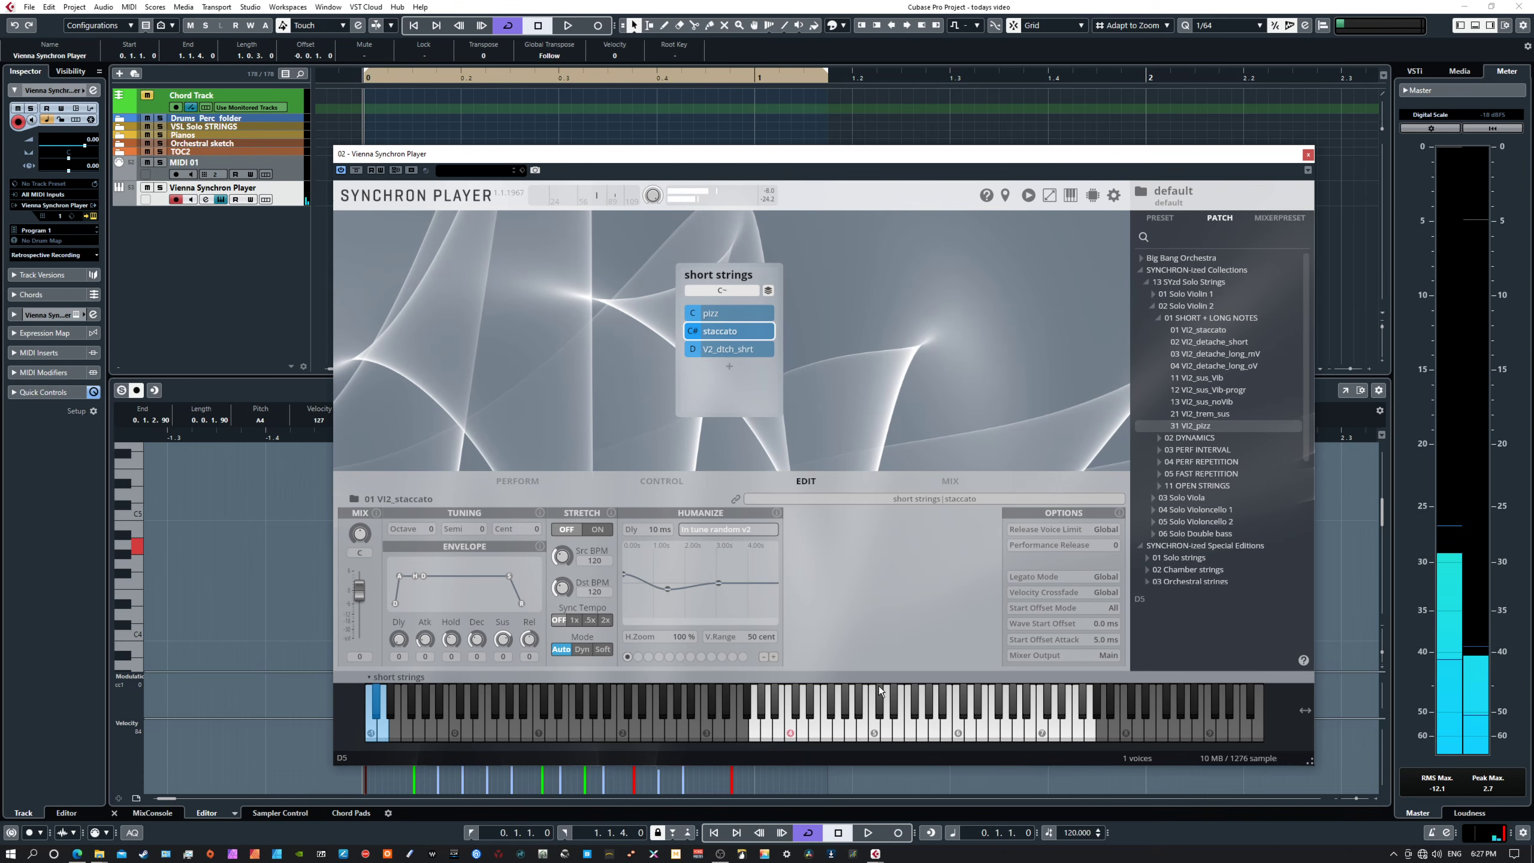
{"action": "left_click", "coordinate": [733, 349]}
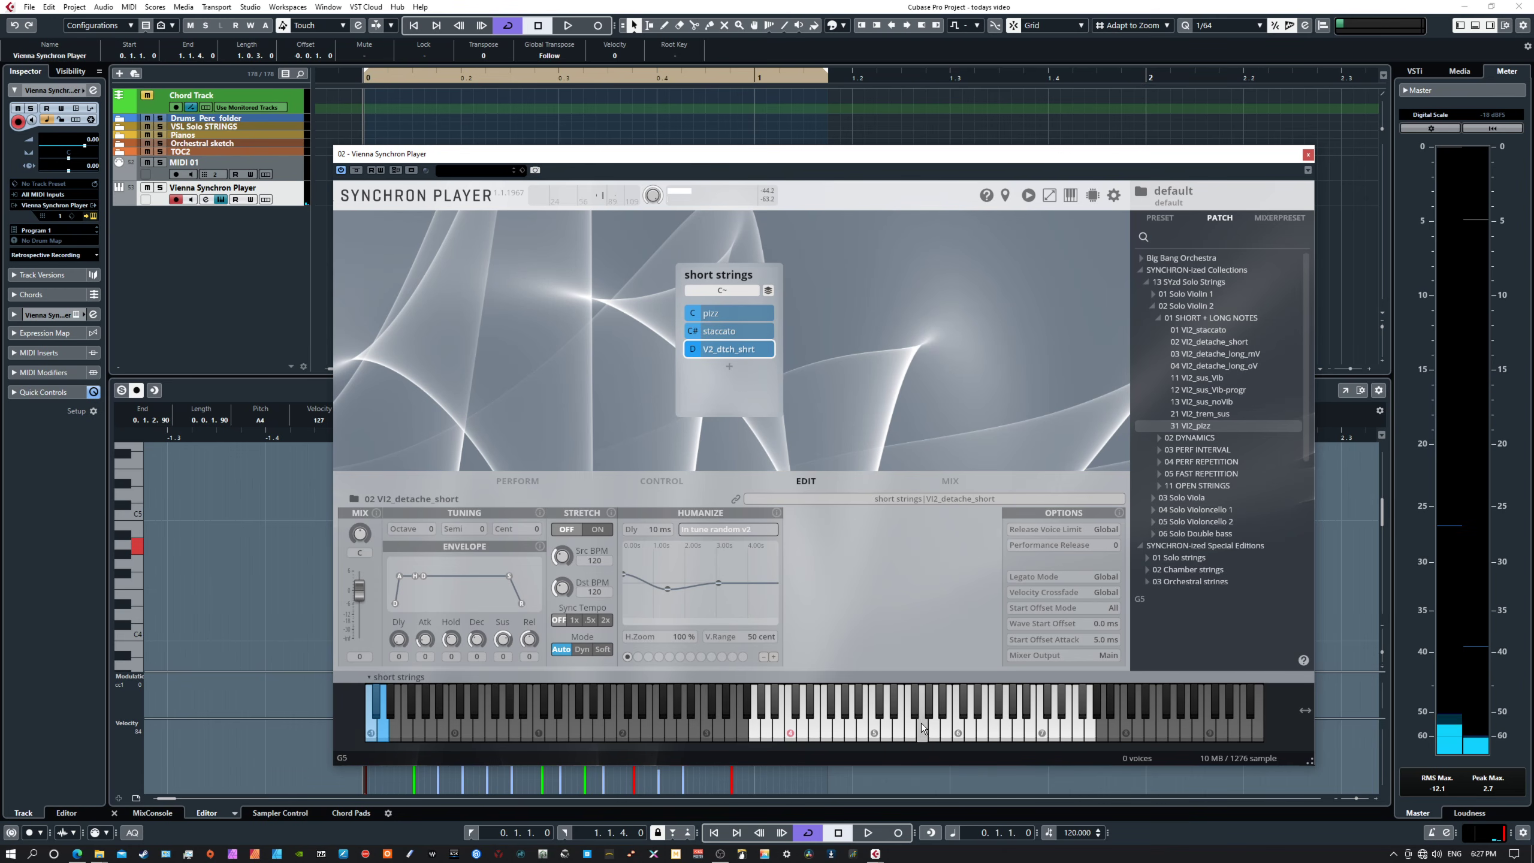
- Enable parallel mode for the short strings dimension and compare the slot's edit options with it off and on
{"action": "left_click", "coordinate": [525, 484]}
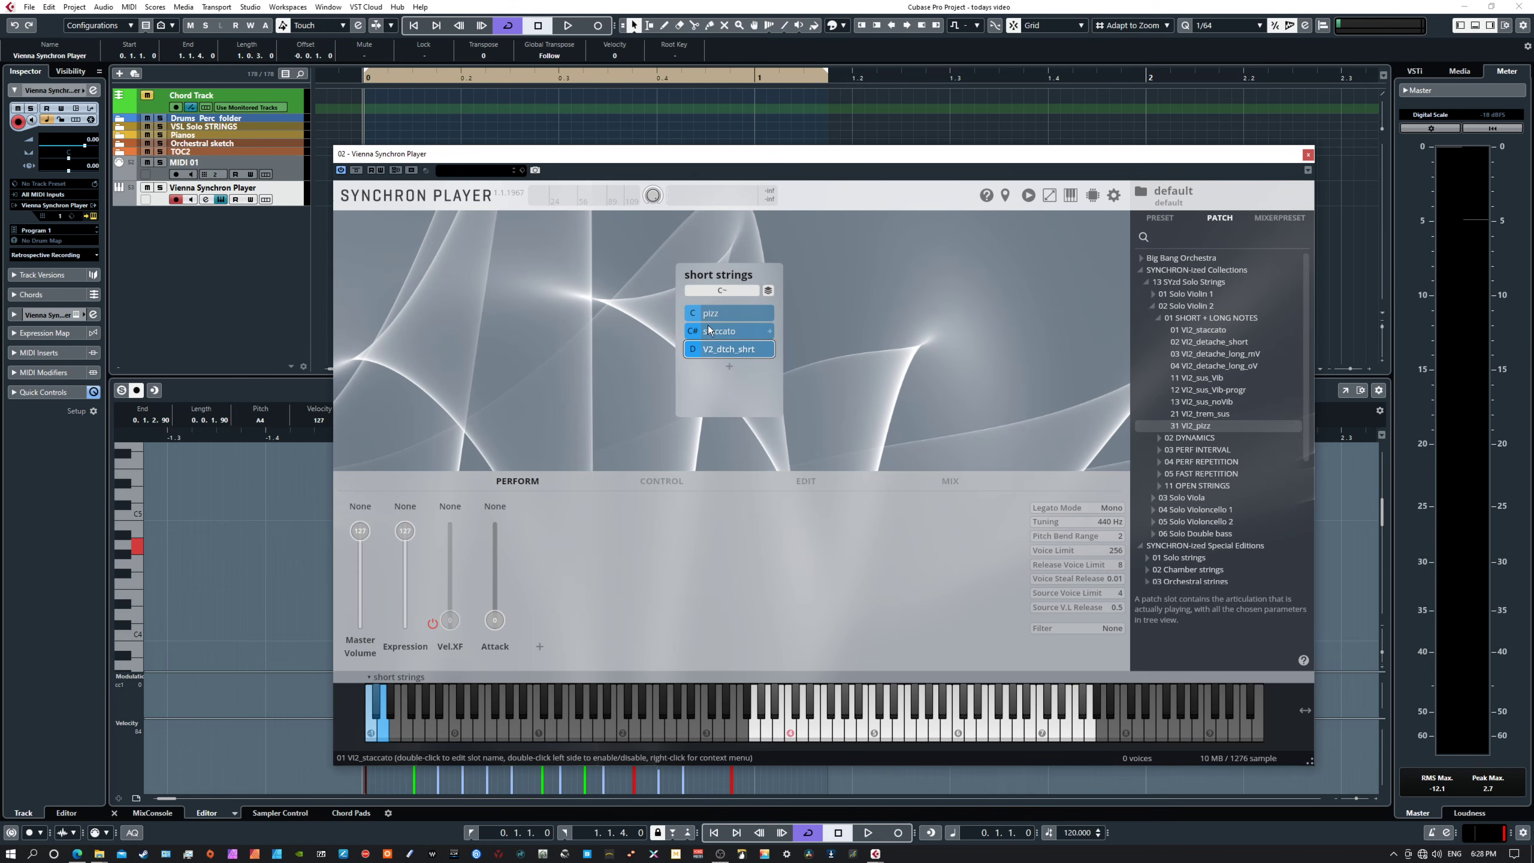
{"action": "left_click", "coordinate": [768, 291]}
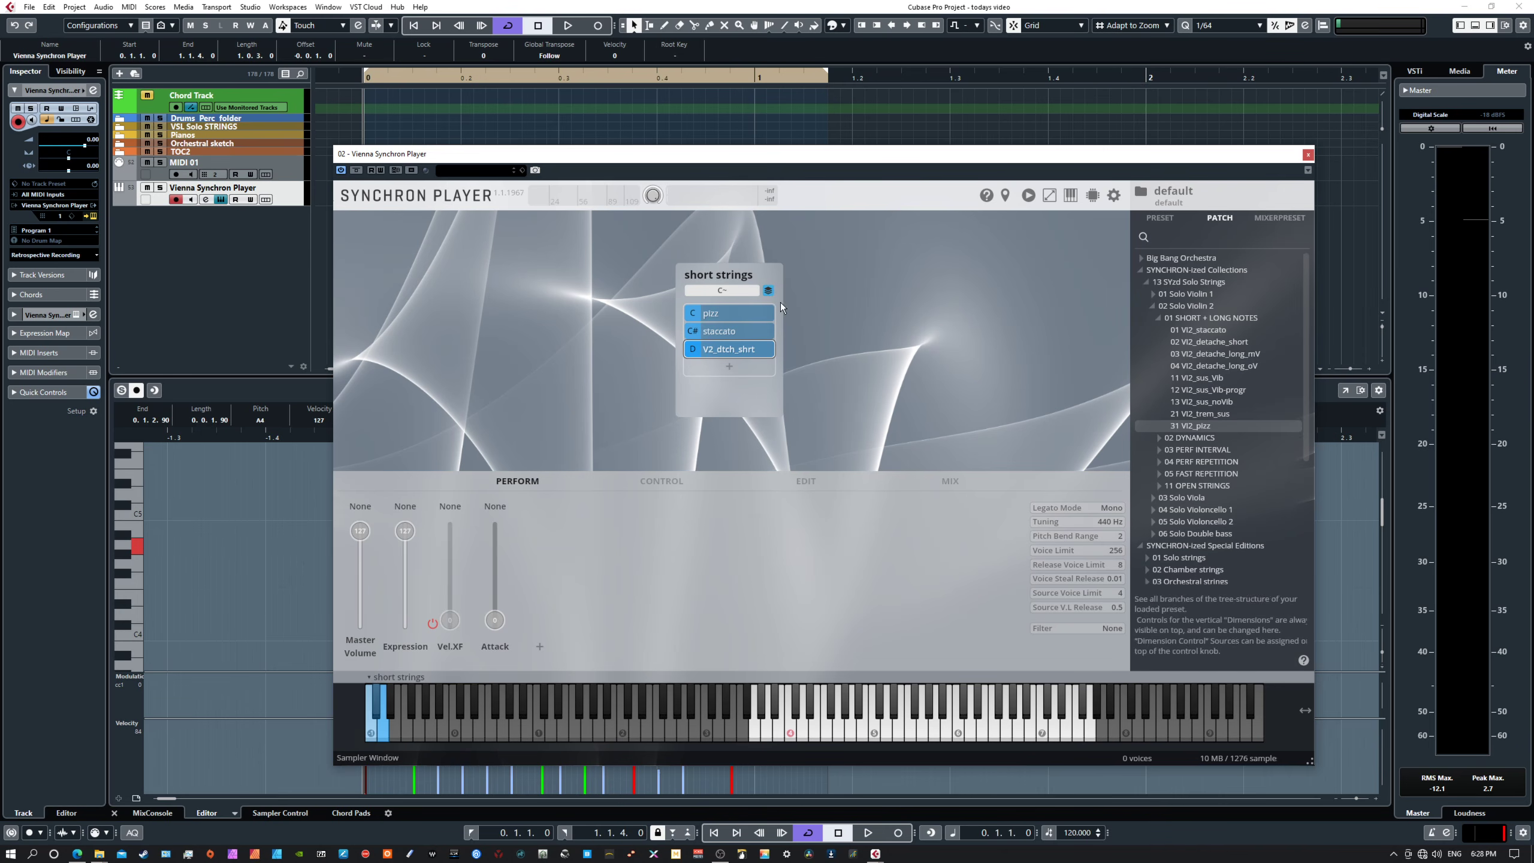
{"action": "left_click", "coordinate": [806, 482]}
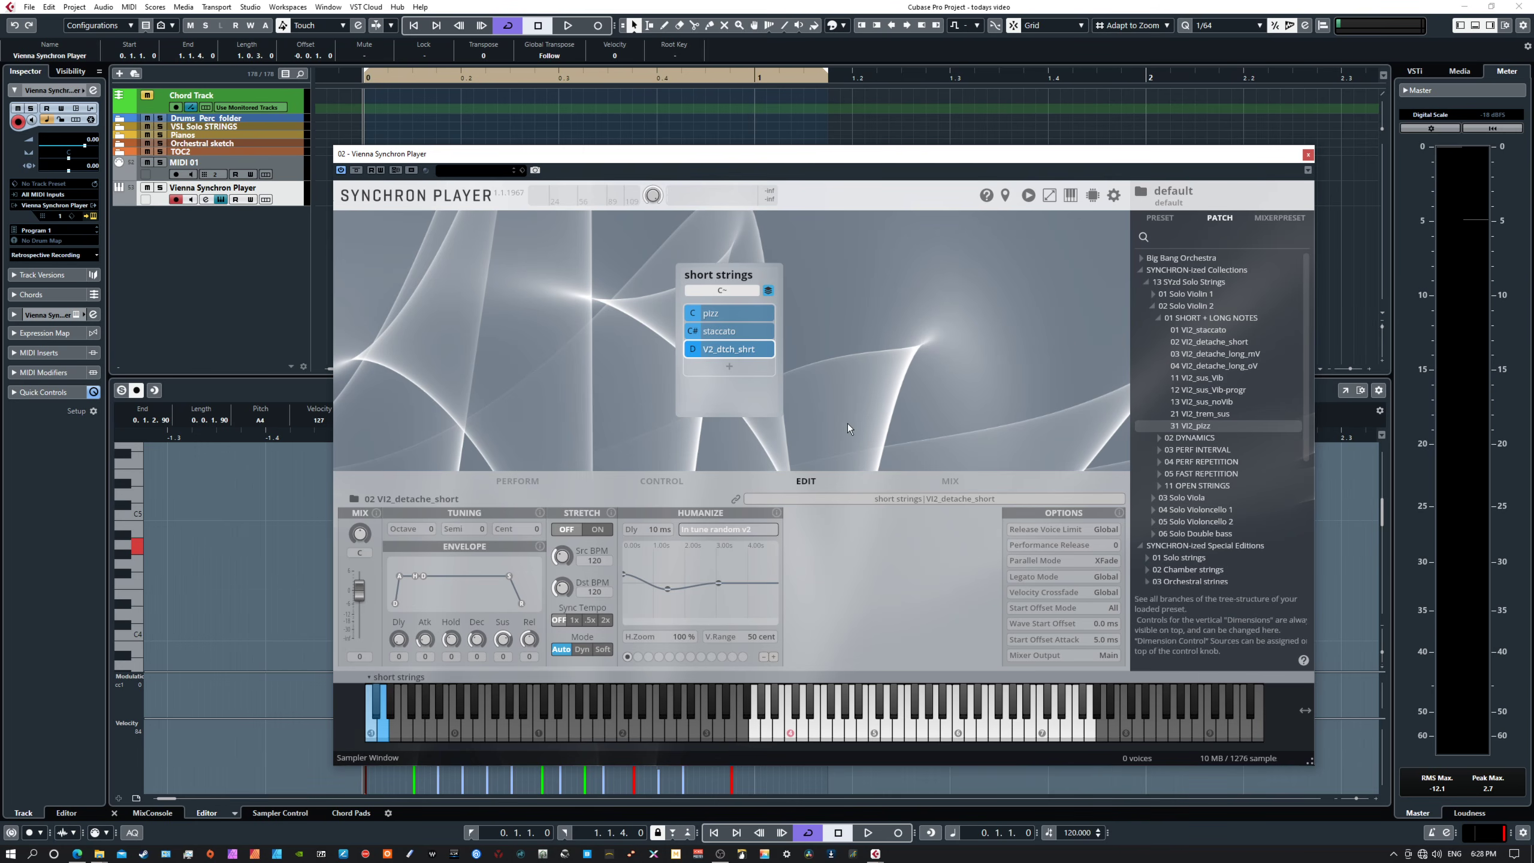
{"action": "left_click", "coordinate": [767, 291]}
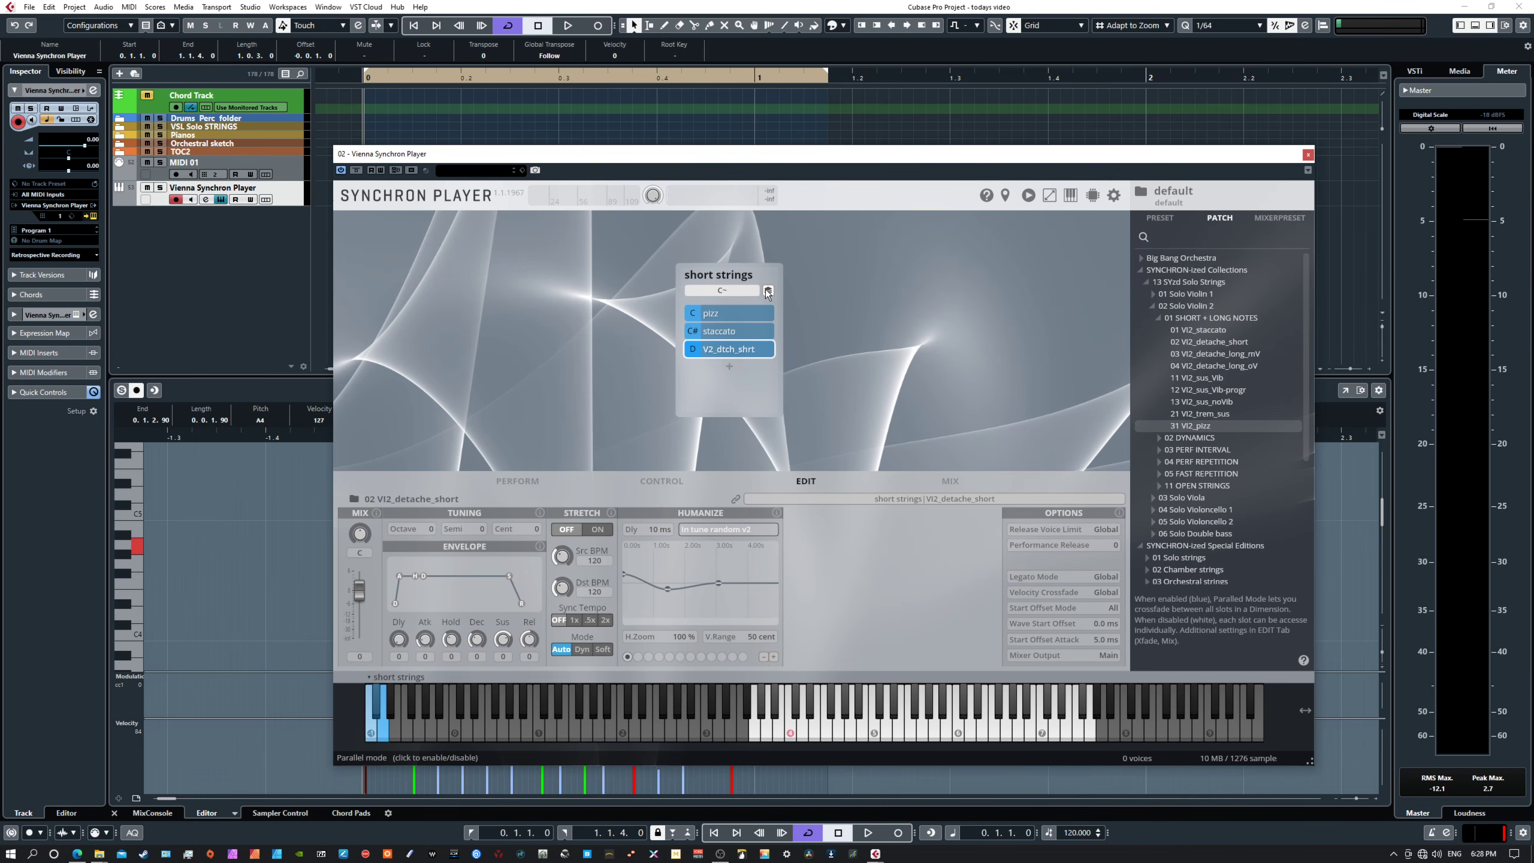
{"action": "left_click", "coordinate": [767, 291]}
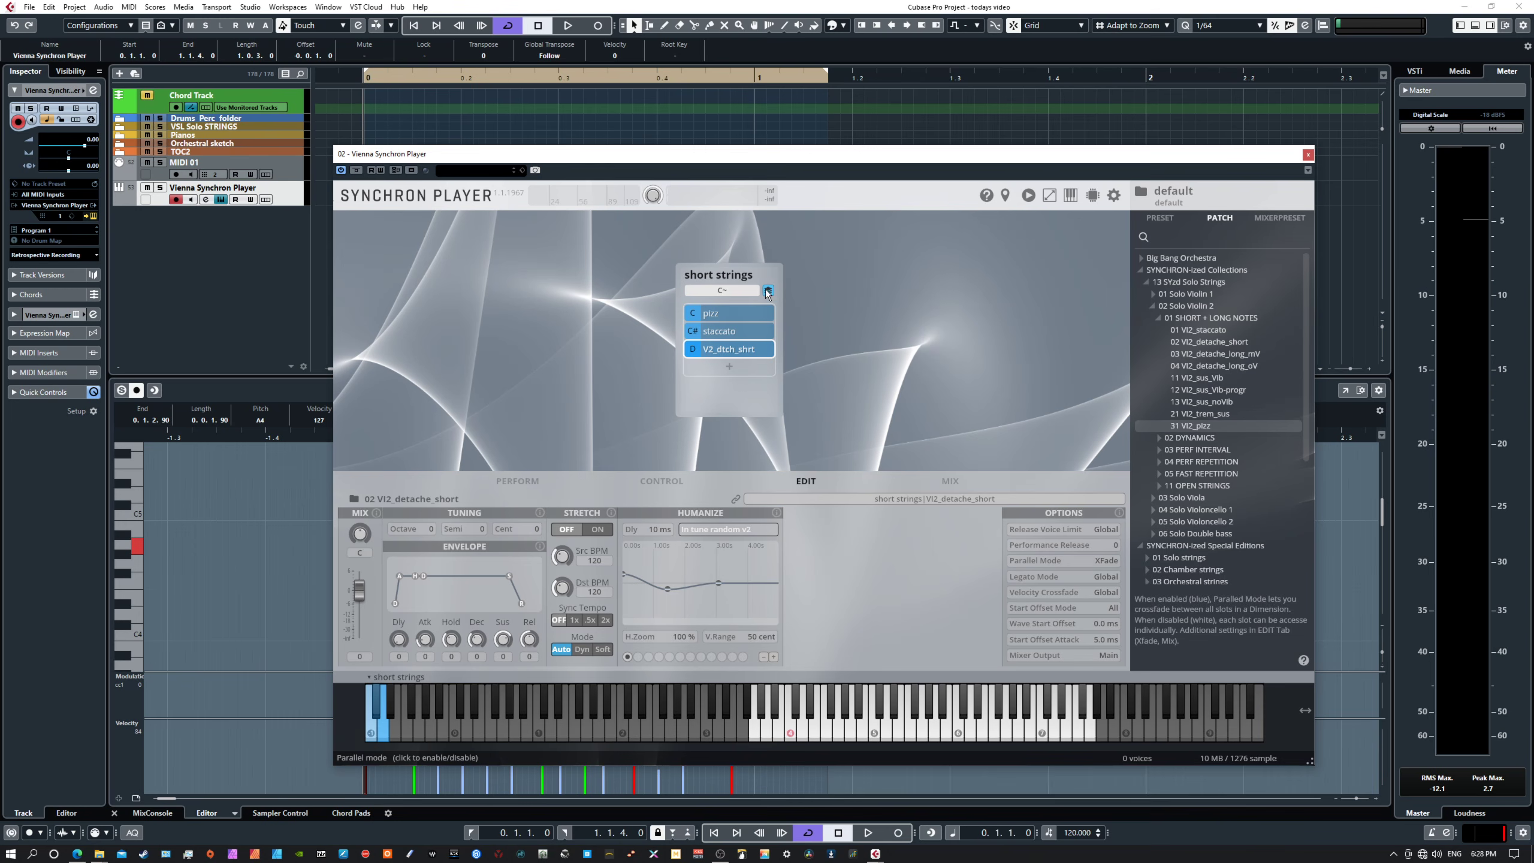
- Set Parallel Mode to Mix for the detache short, staccato and pizz slots
{"action": "left_click", "coordinate": [1046, 562]}
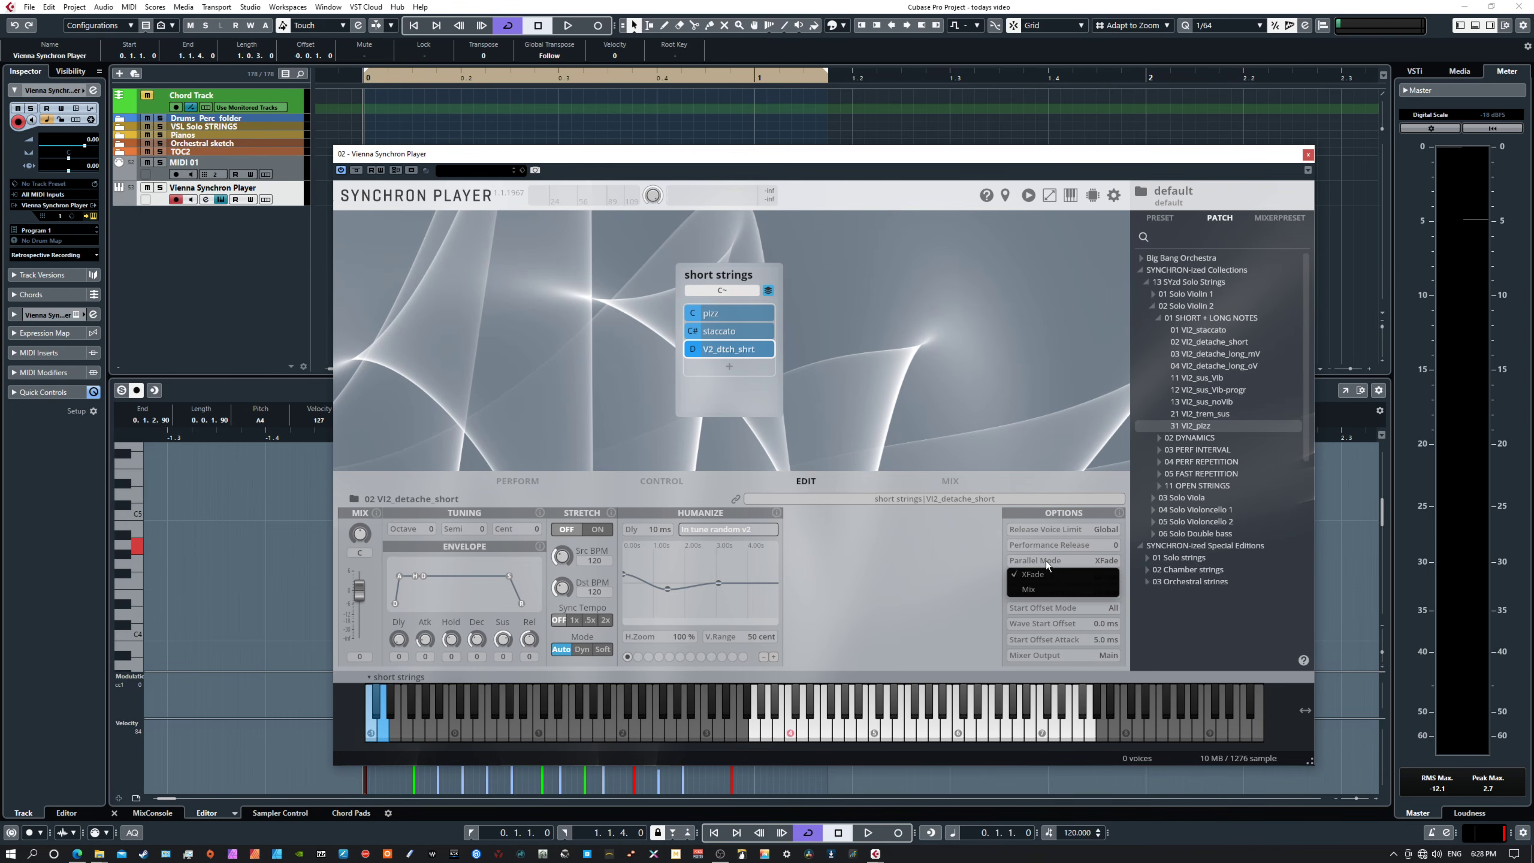
{"action": "left_click", "coordinate": [1033, 589]}
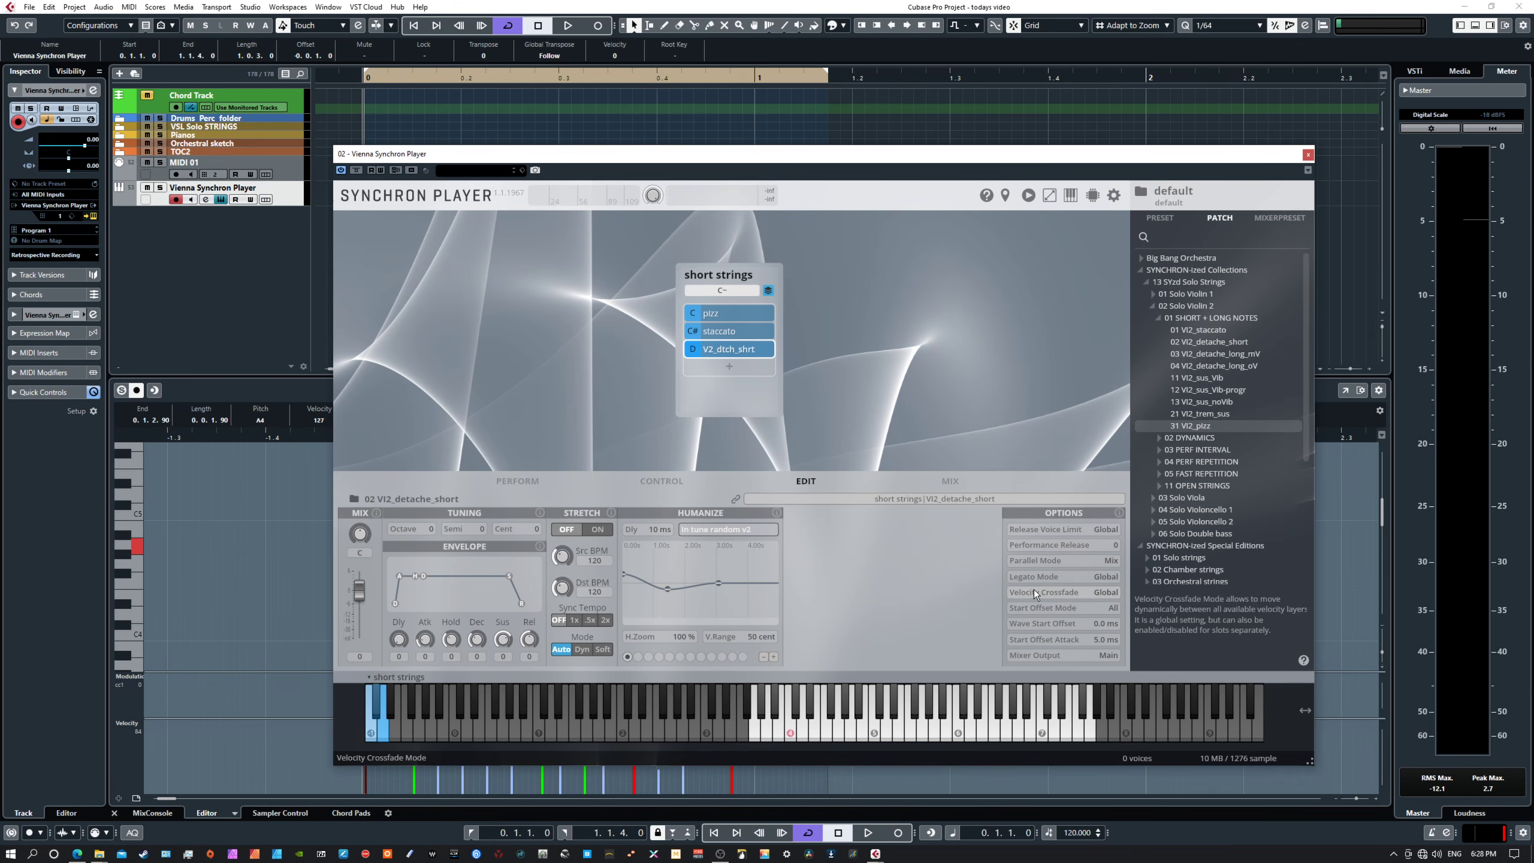
{"action": "left_click", "coordinate": [741, 333]}
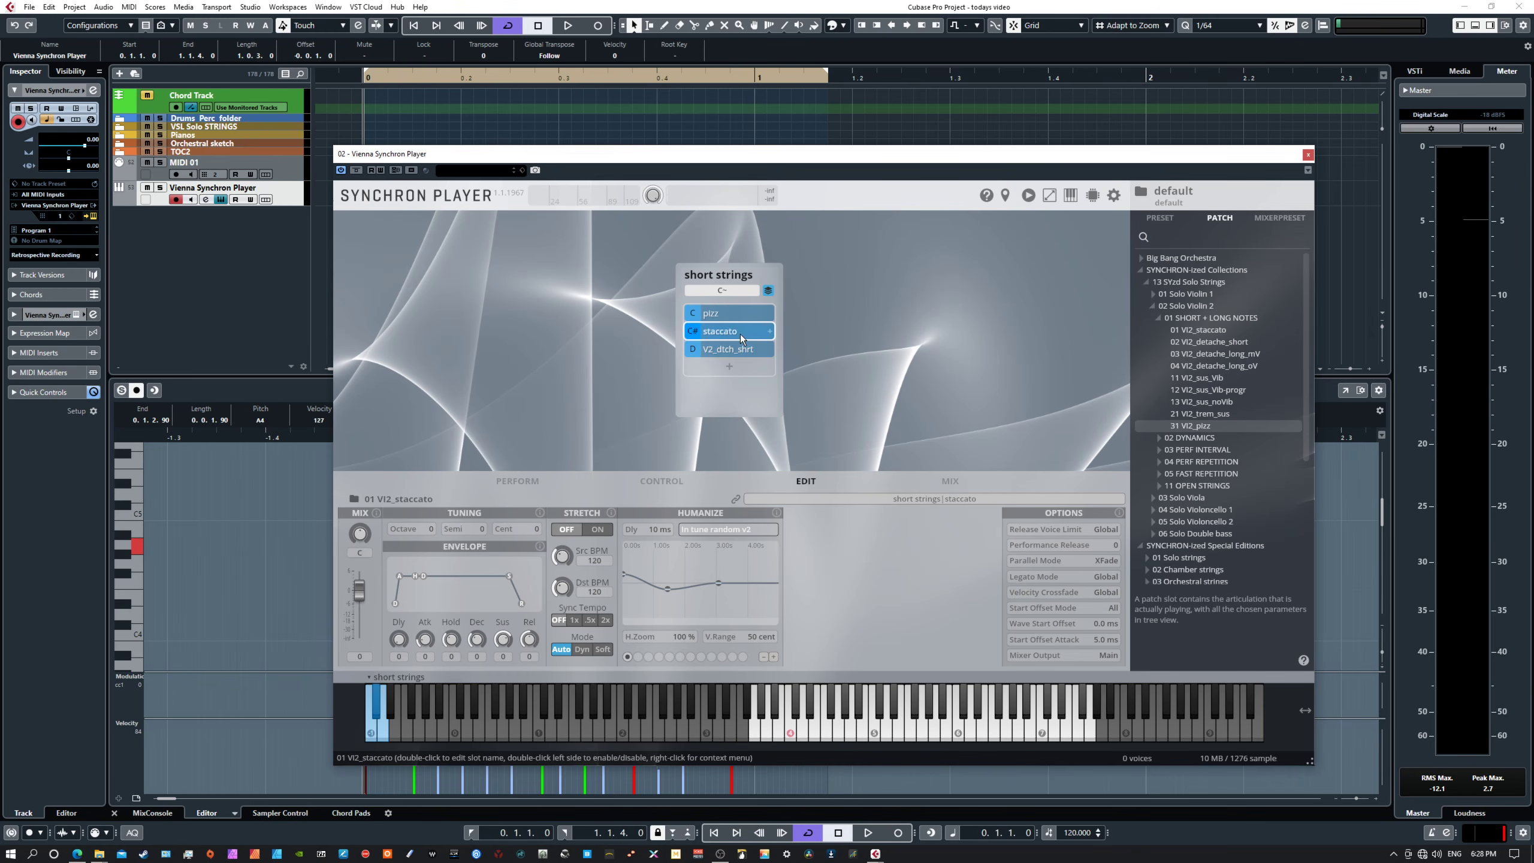
{"action": "left_click", "coordinate": [1022, 559]}
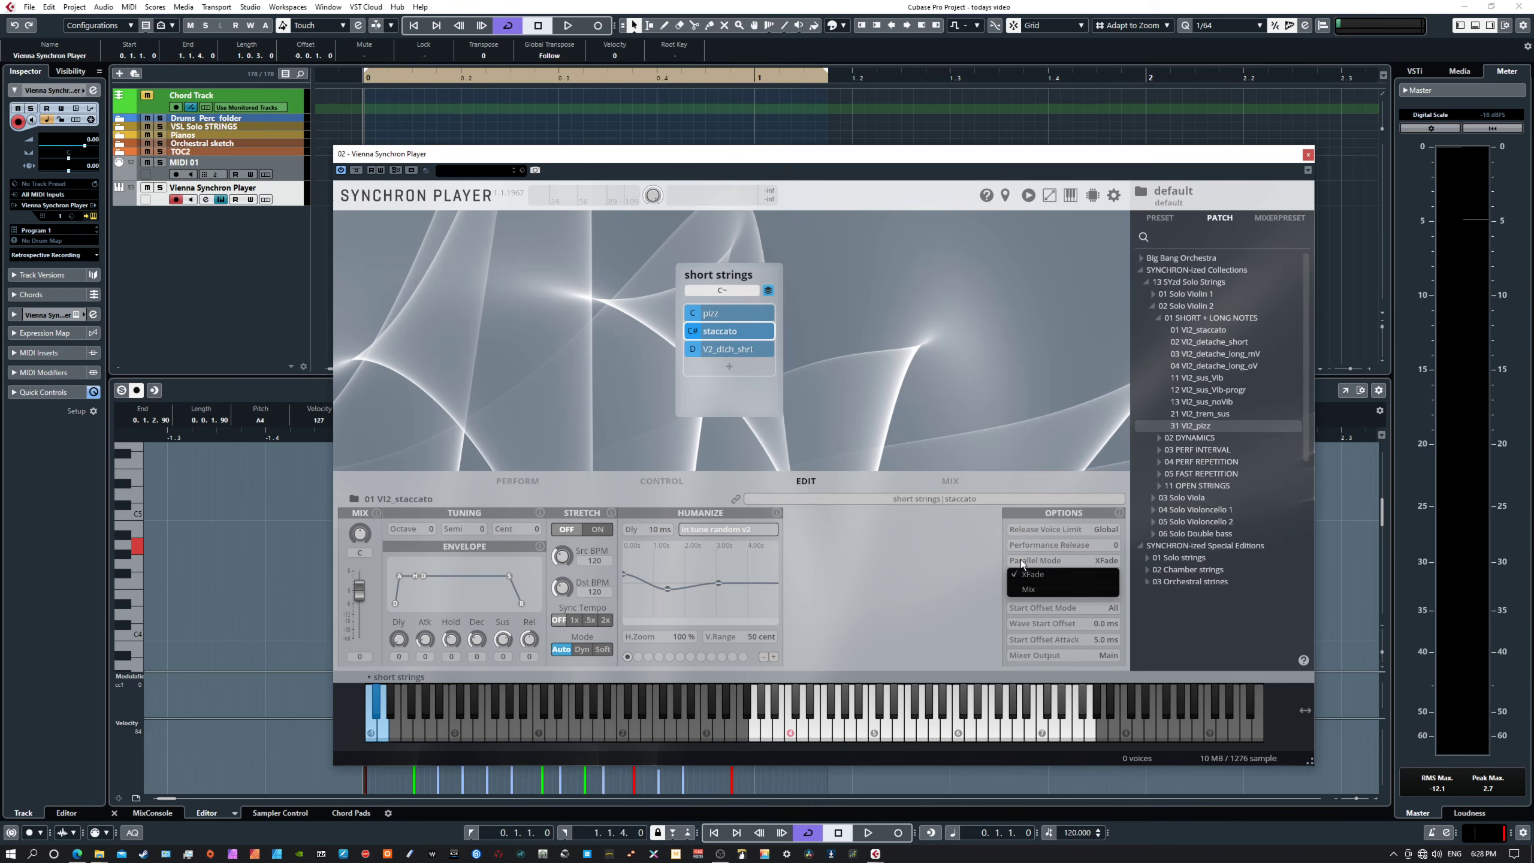
{"action": "left_click", "coordinate": [1019, 590]}
{"action": "left_click", "coordinate": [740, 314]}
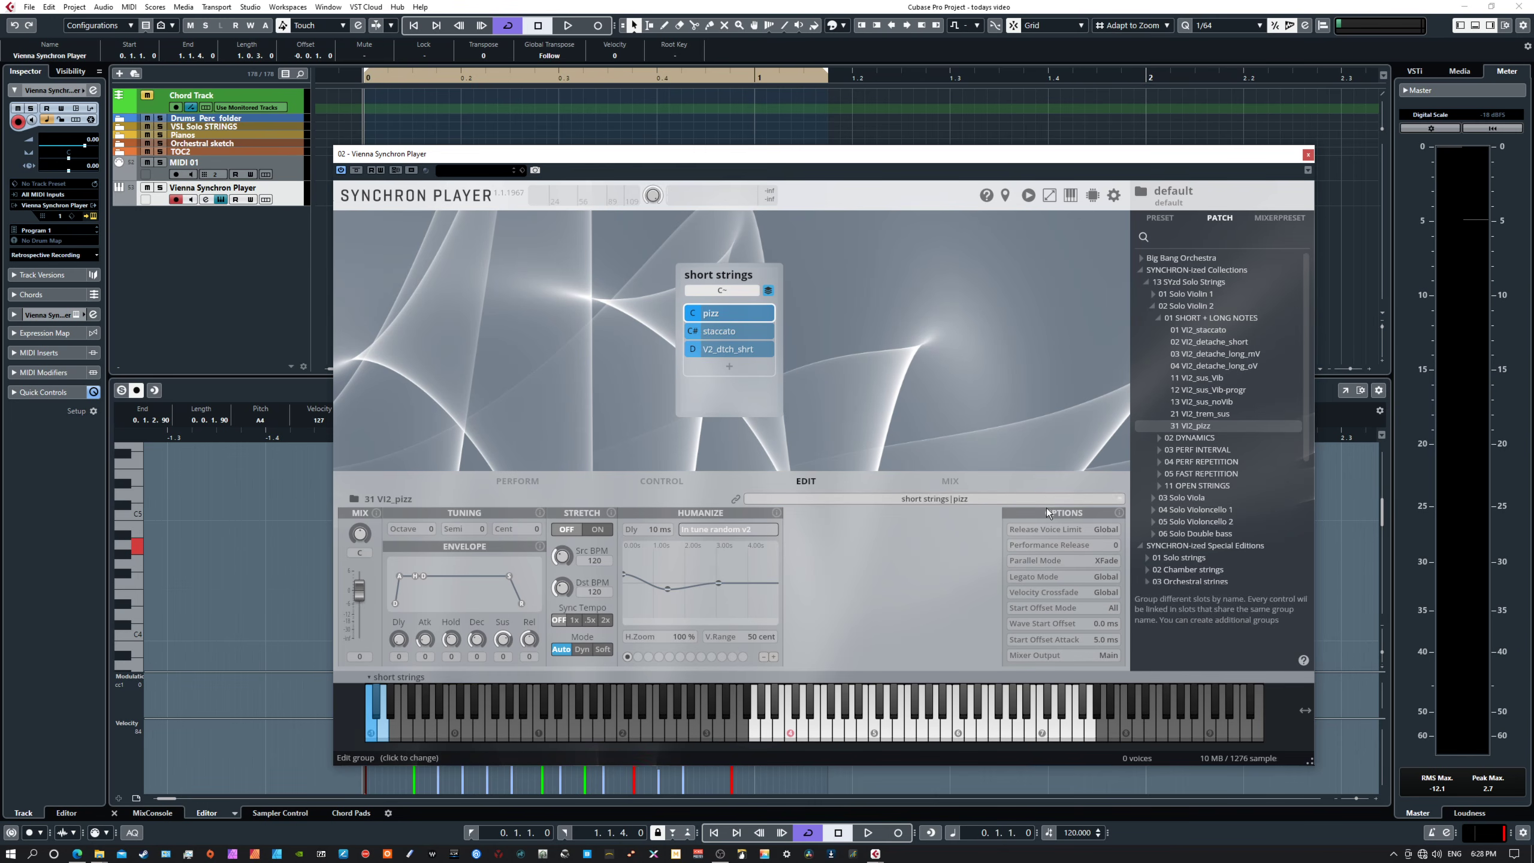
{"action": "left_click", "coordinate": [1022, 557]}
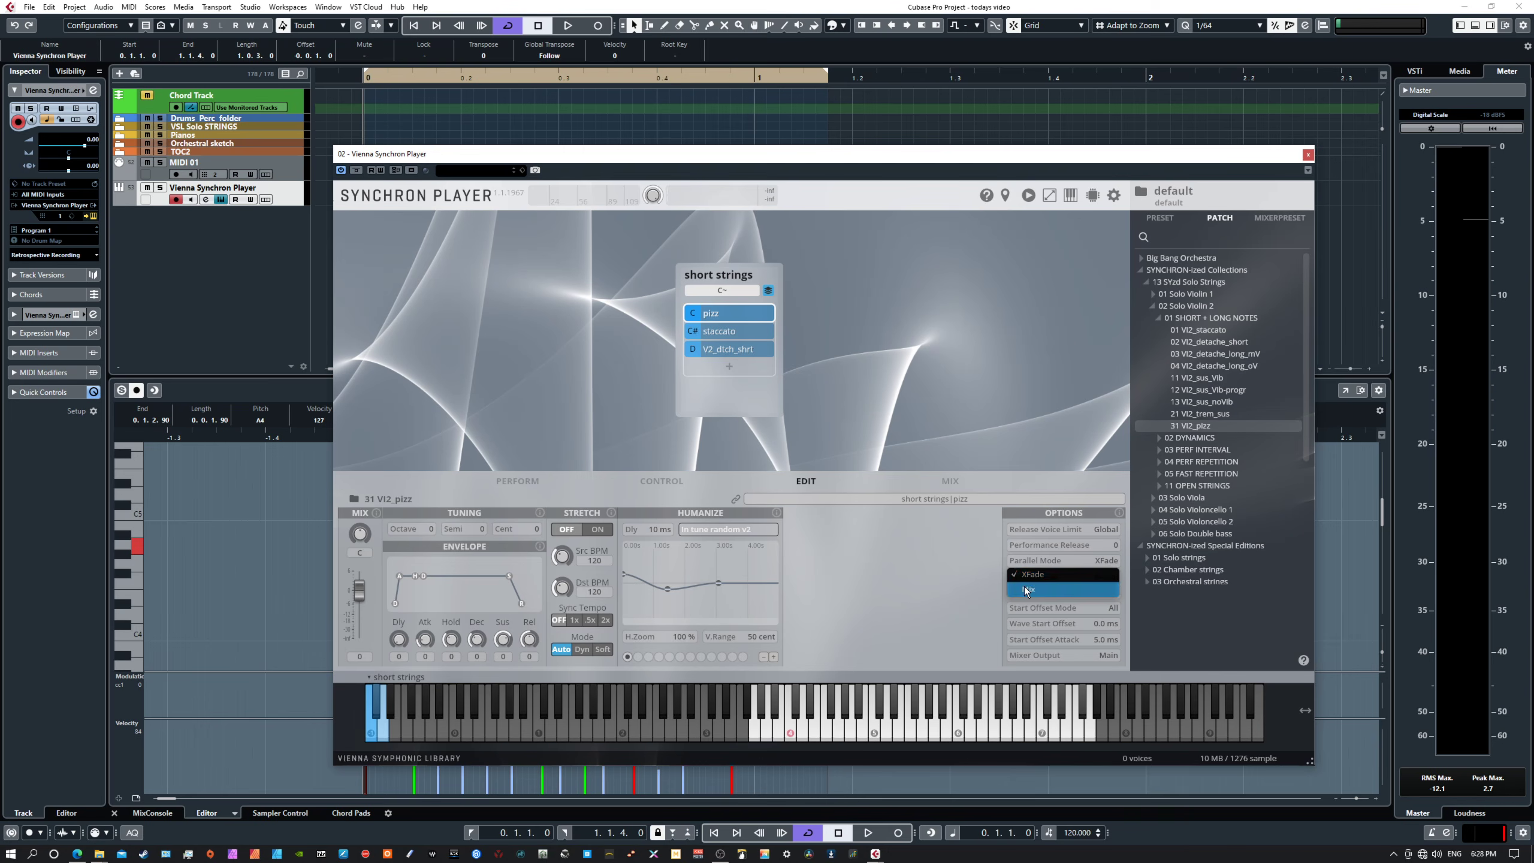
{"action": "left_click", "coordinate": [1024, 586]}
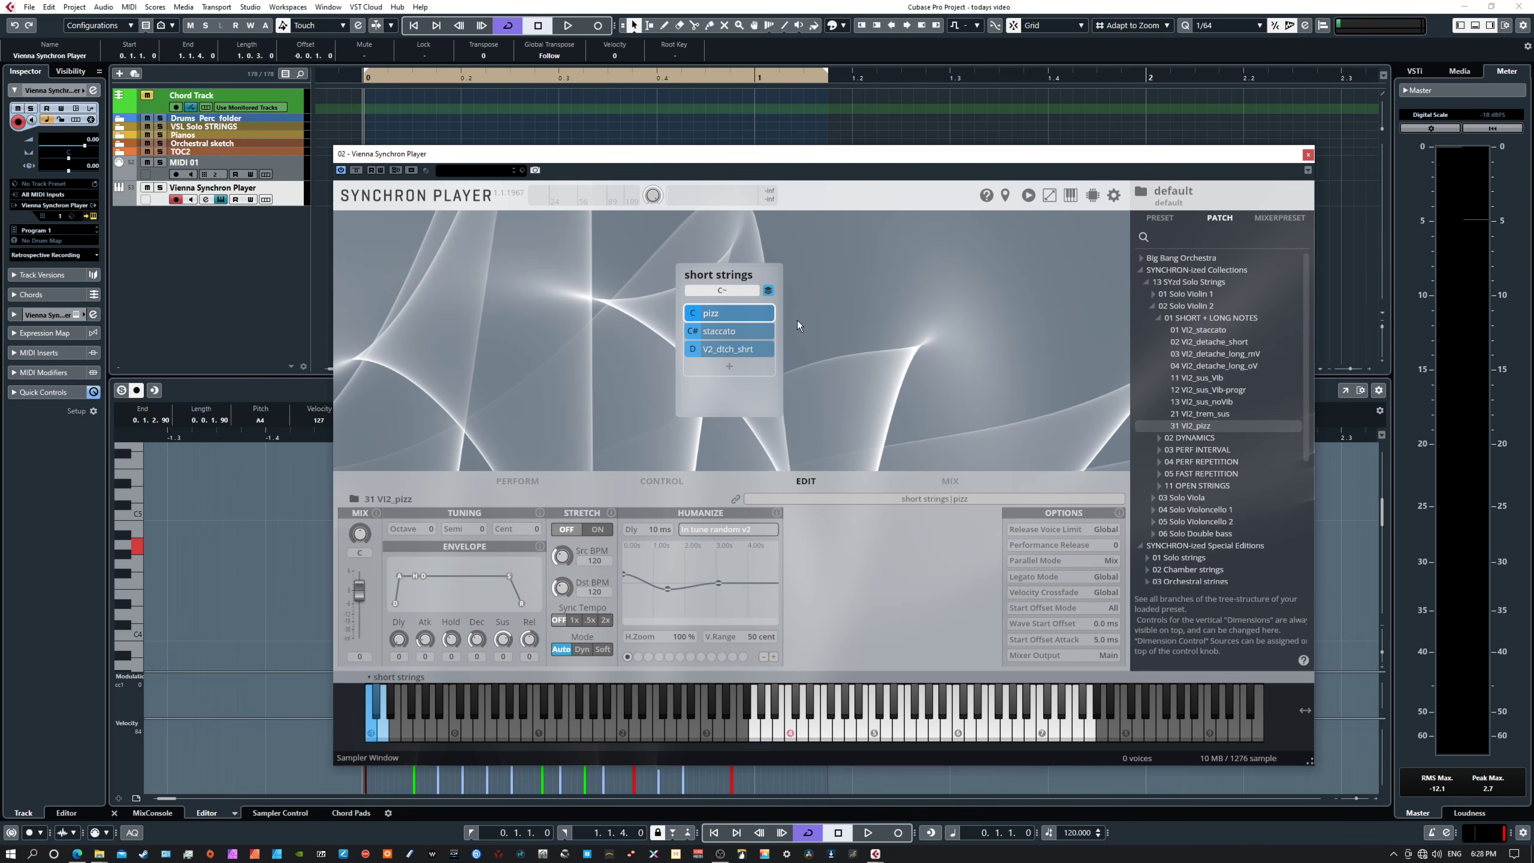
- Select the layered short strings slots in turn and audition the combined sound with test notes across the range
{"action": "left_click", "coordinate": [516, 481]}
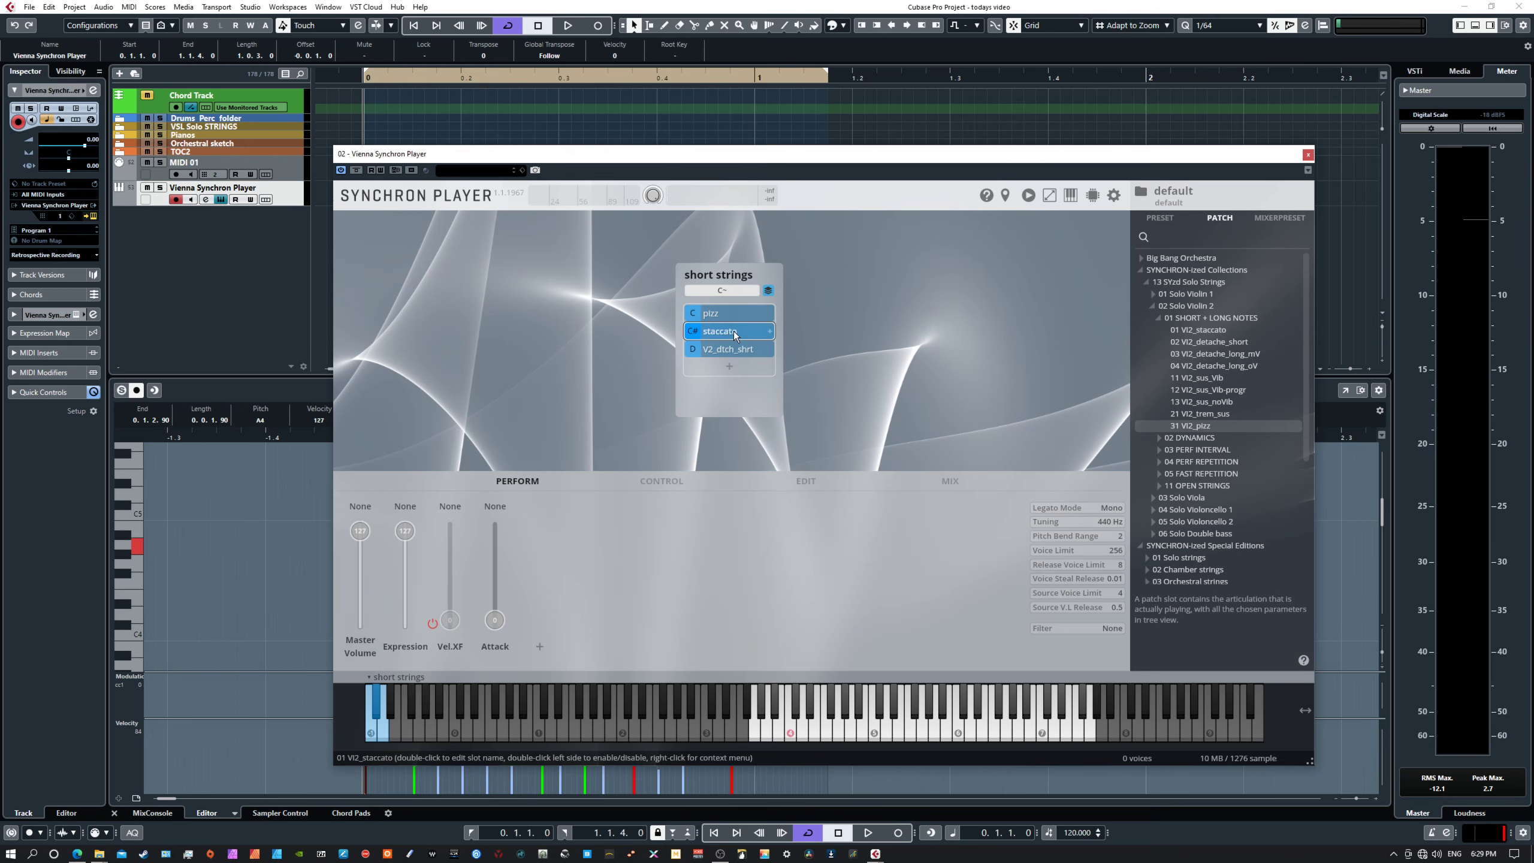
{"action": "left_click", "coordinate": [732, 350]}
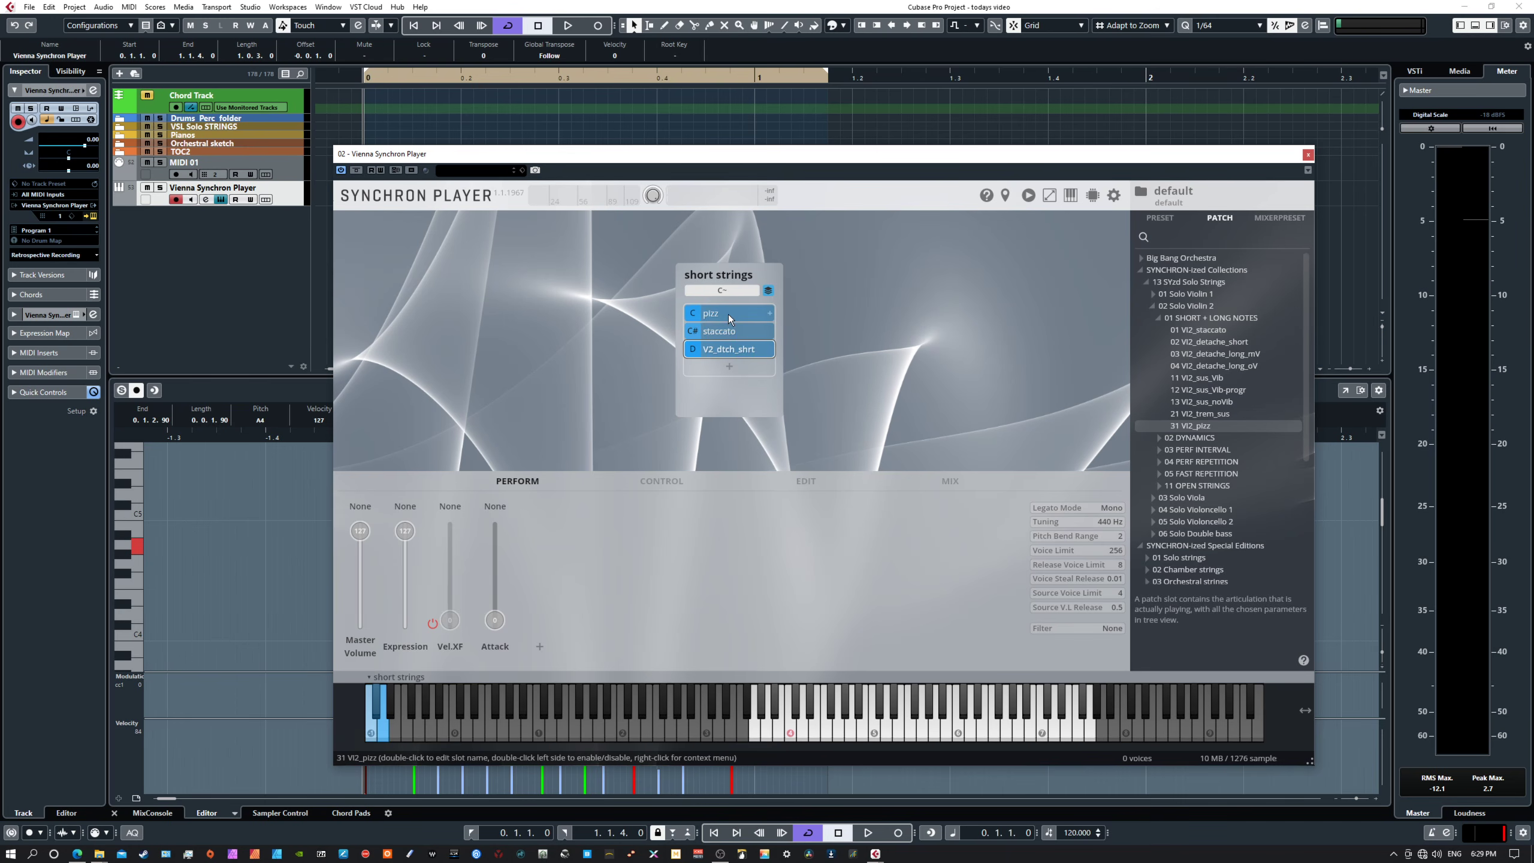
{"action": "left_click", "coordinate": [727, 314]}
{"action": "left_click", "coordinate": [724, 331]}
{"action": "left_click", "coordinate": [722, 350]}
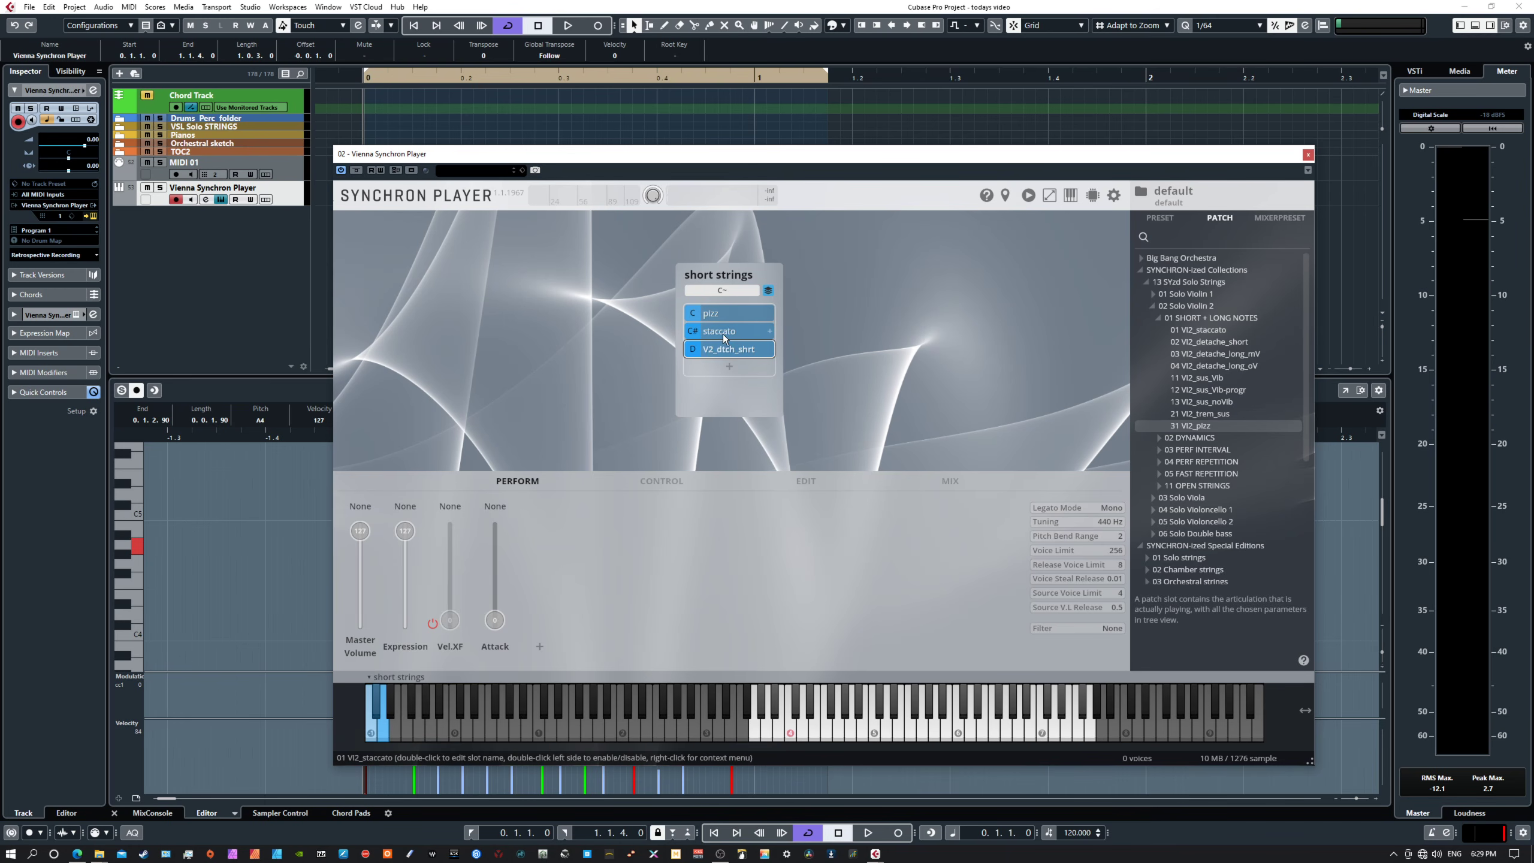
{"action": "left_click", "coordinate": [724, 334]}
{"action": "left_click", "coordinate": [942, 732]}
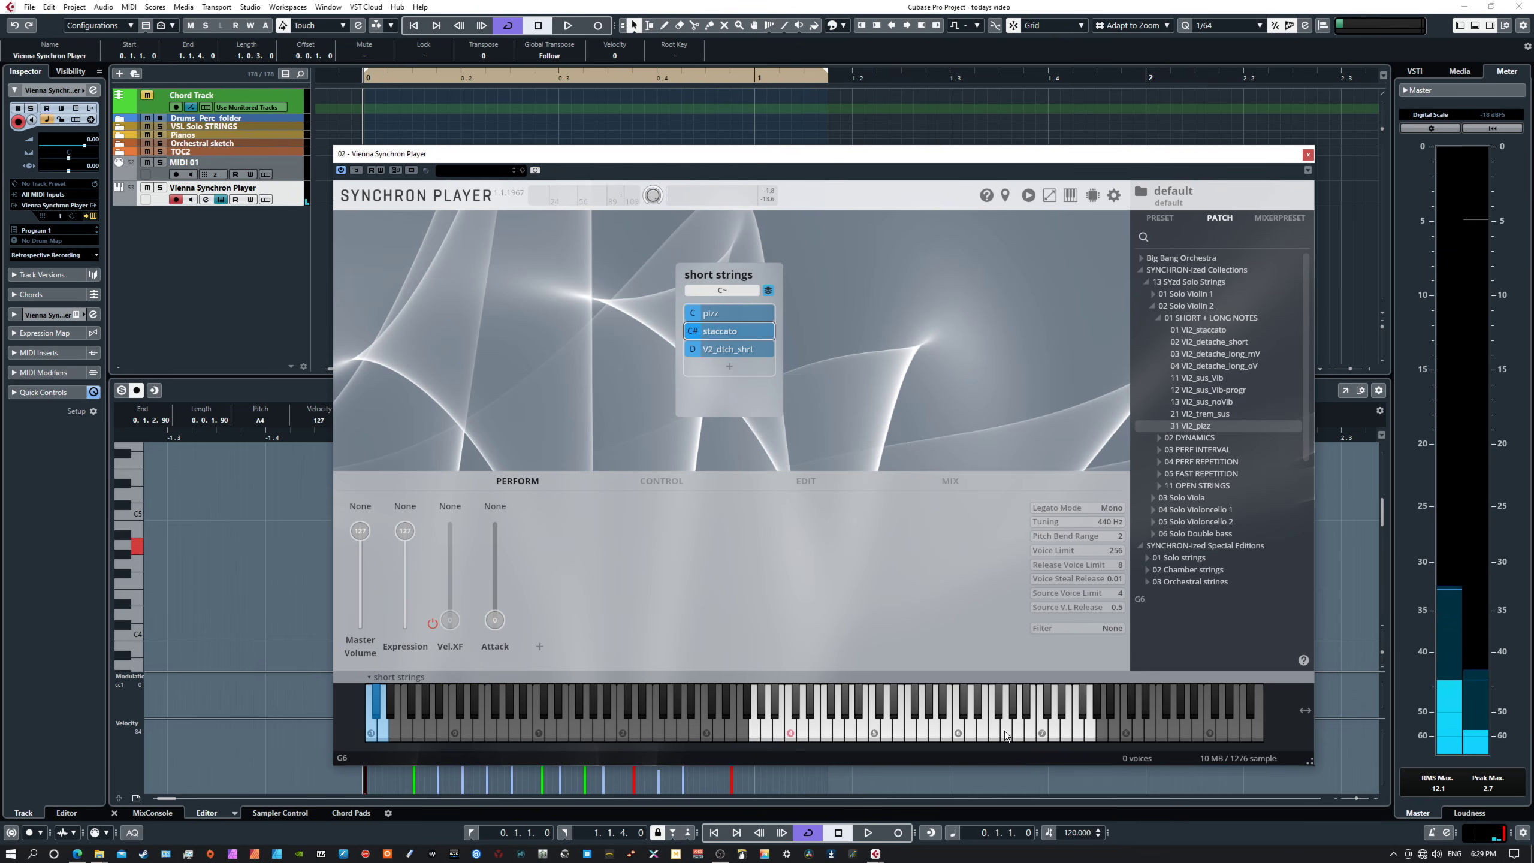
{"action": "left_click", "coordinate": [837, 732]}
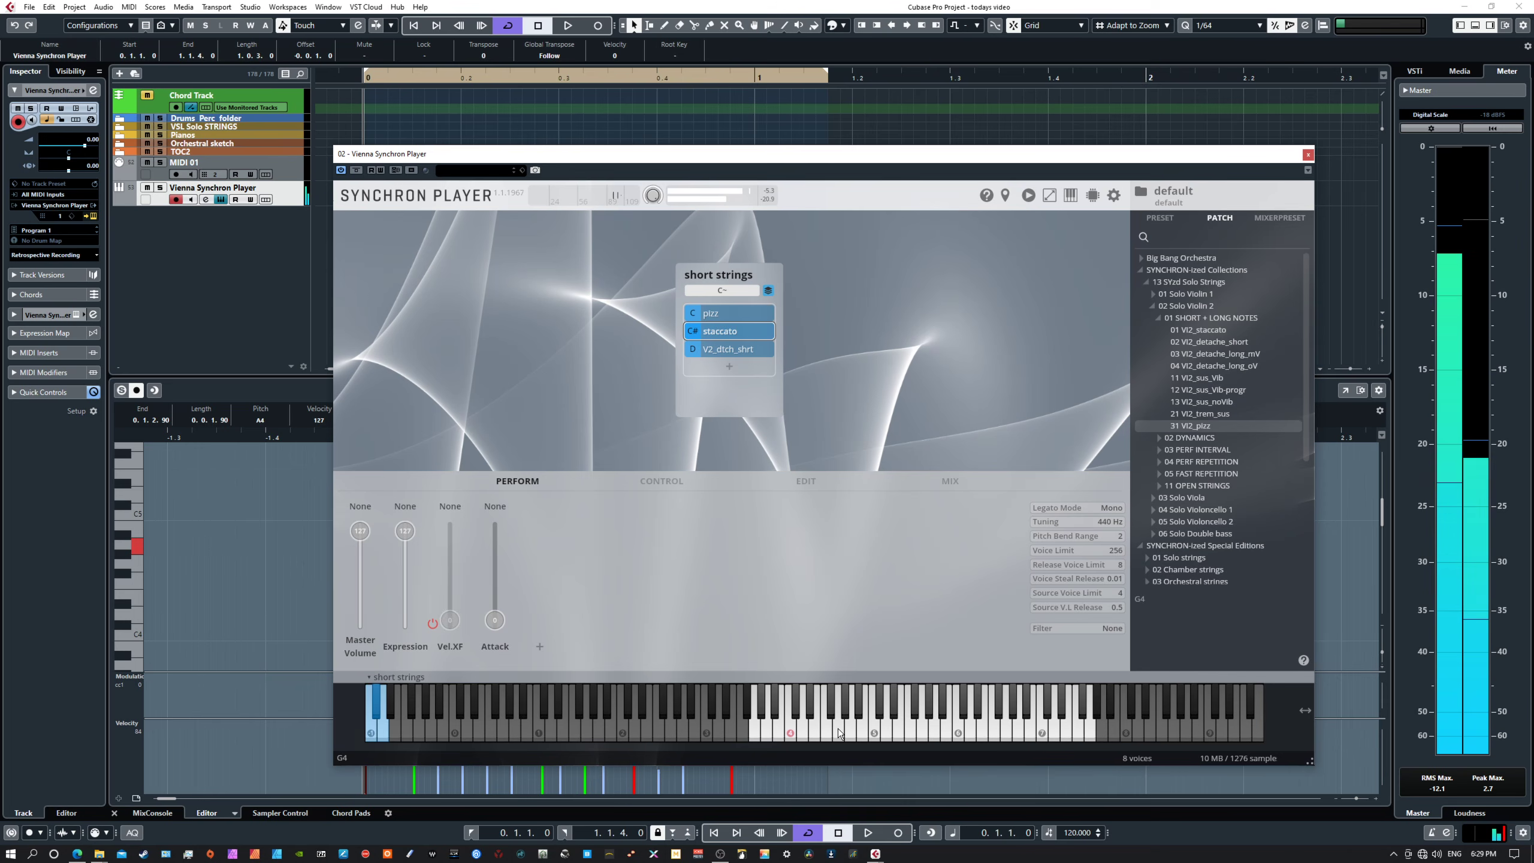
{"action": "left_click", "coordinate": [779, 735]}
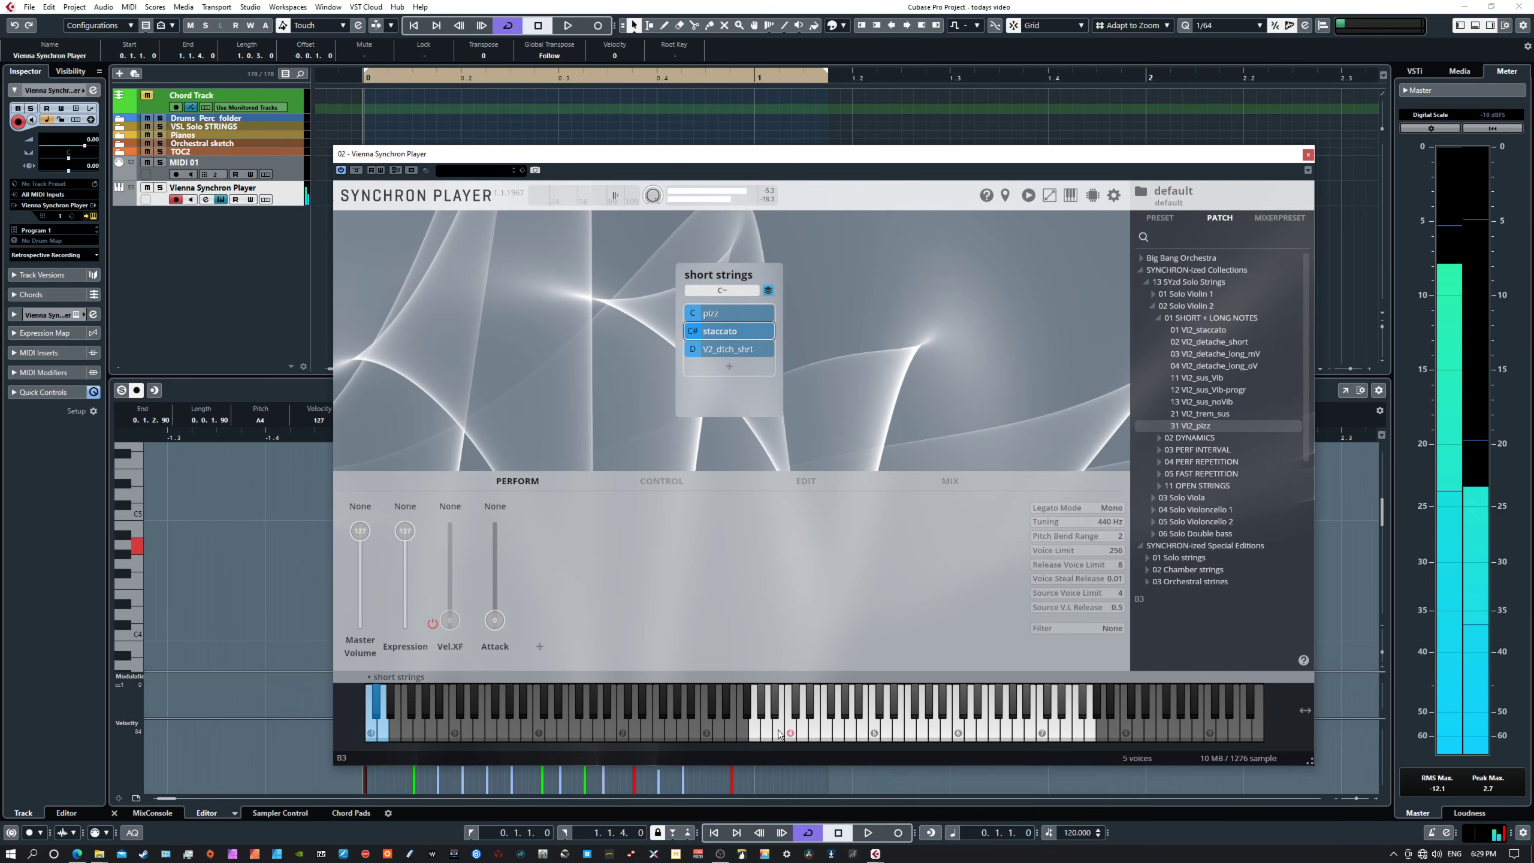
{"action": "left_click", "coordinate": [817, 732]}
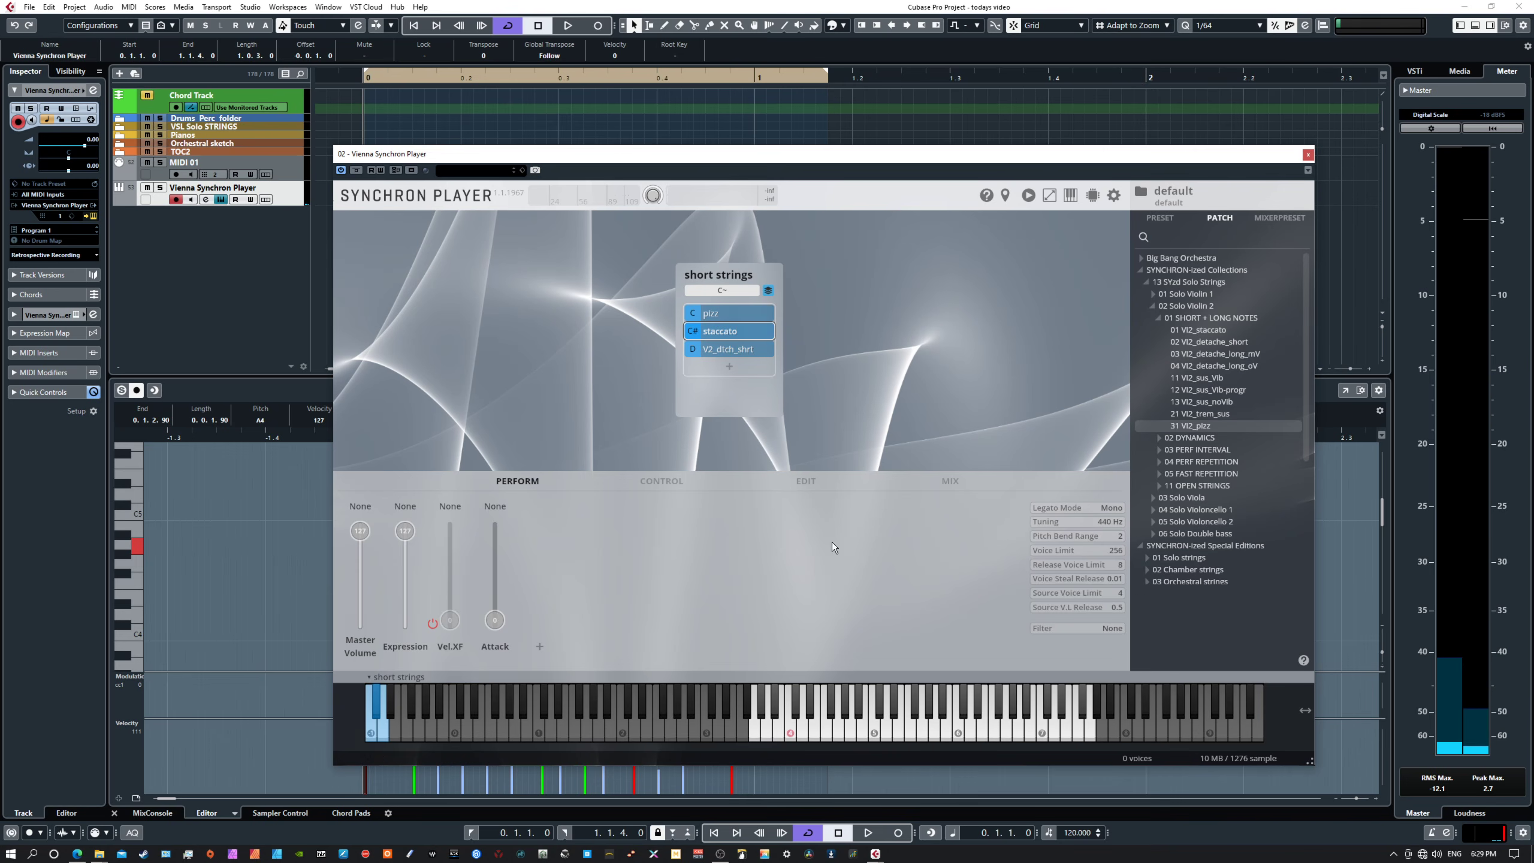
- Lower the pizz slot's volume to -10.47
{"action": "left_click", "coordinate": [806, 482]}
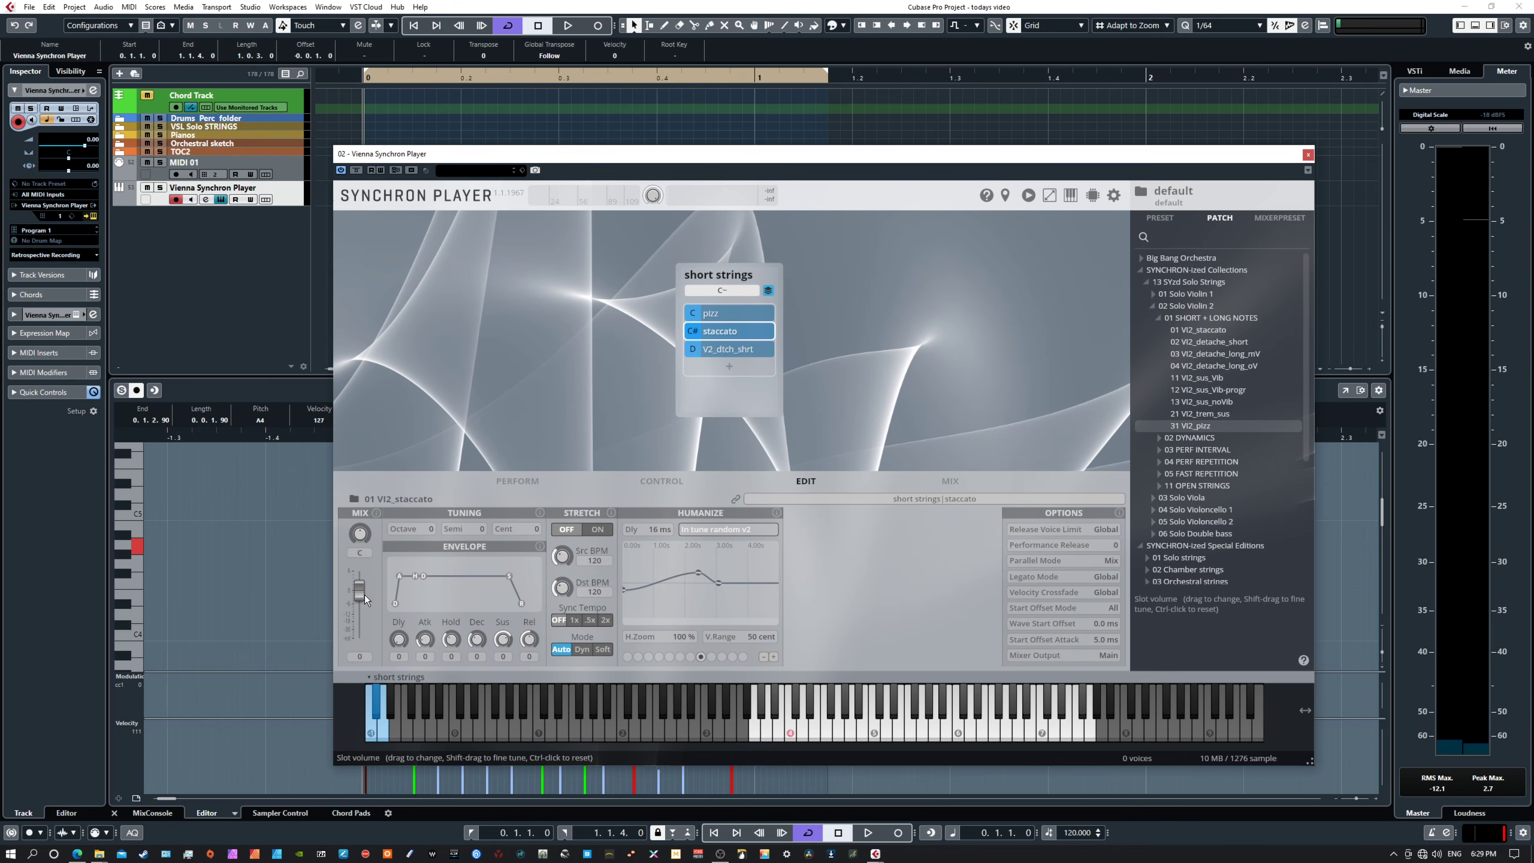
{"action": "left_click", "coordinate": [731, 313]}
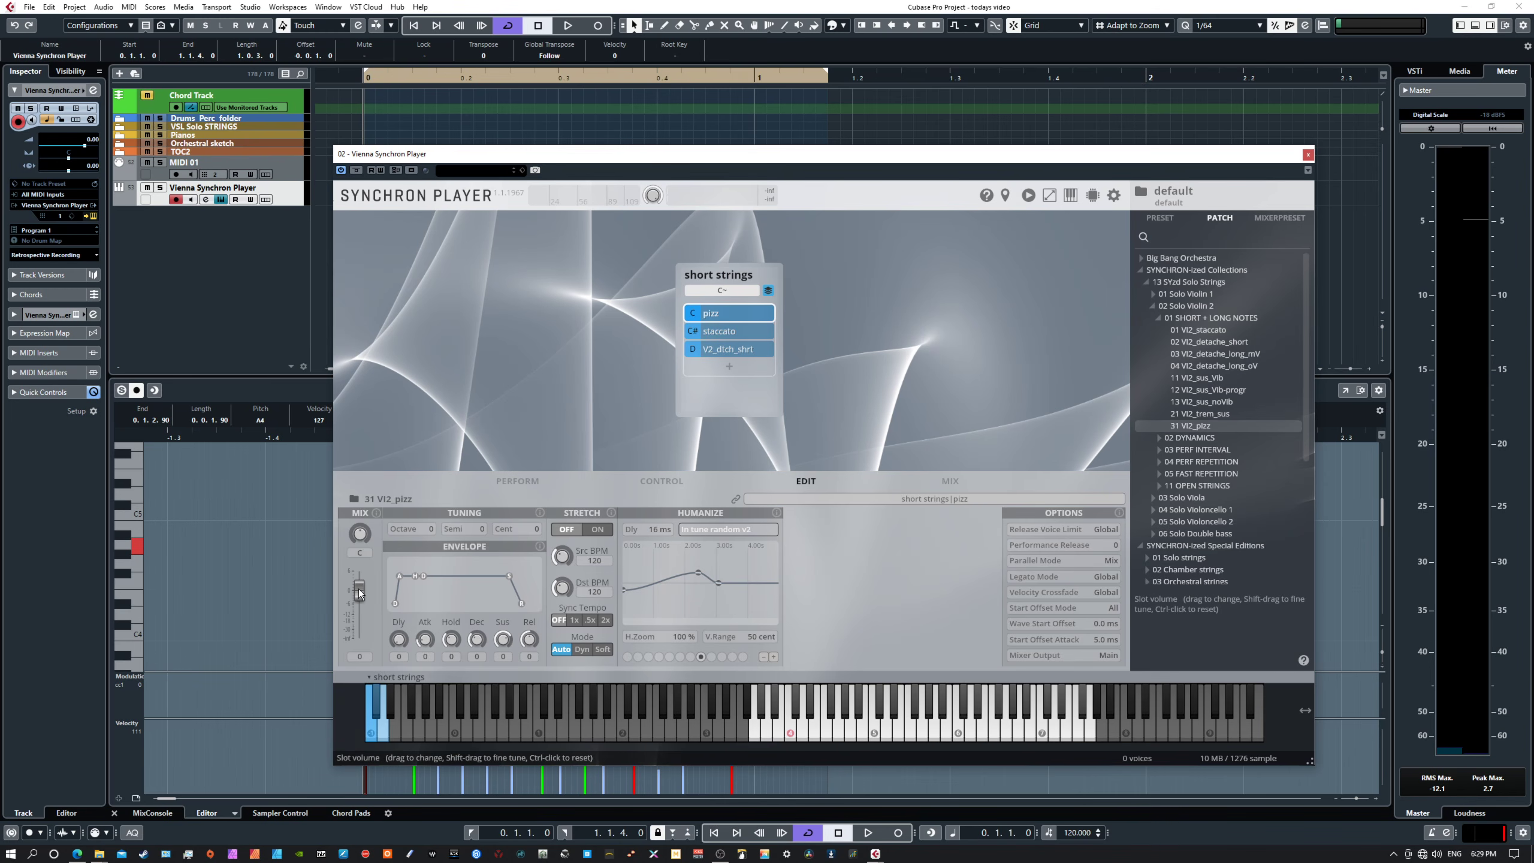
{"action": "left_click_drag", "start_coordinate": [359, 594], "coordinate": [362, 612]}
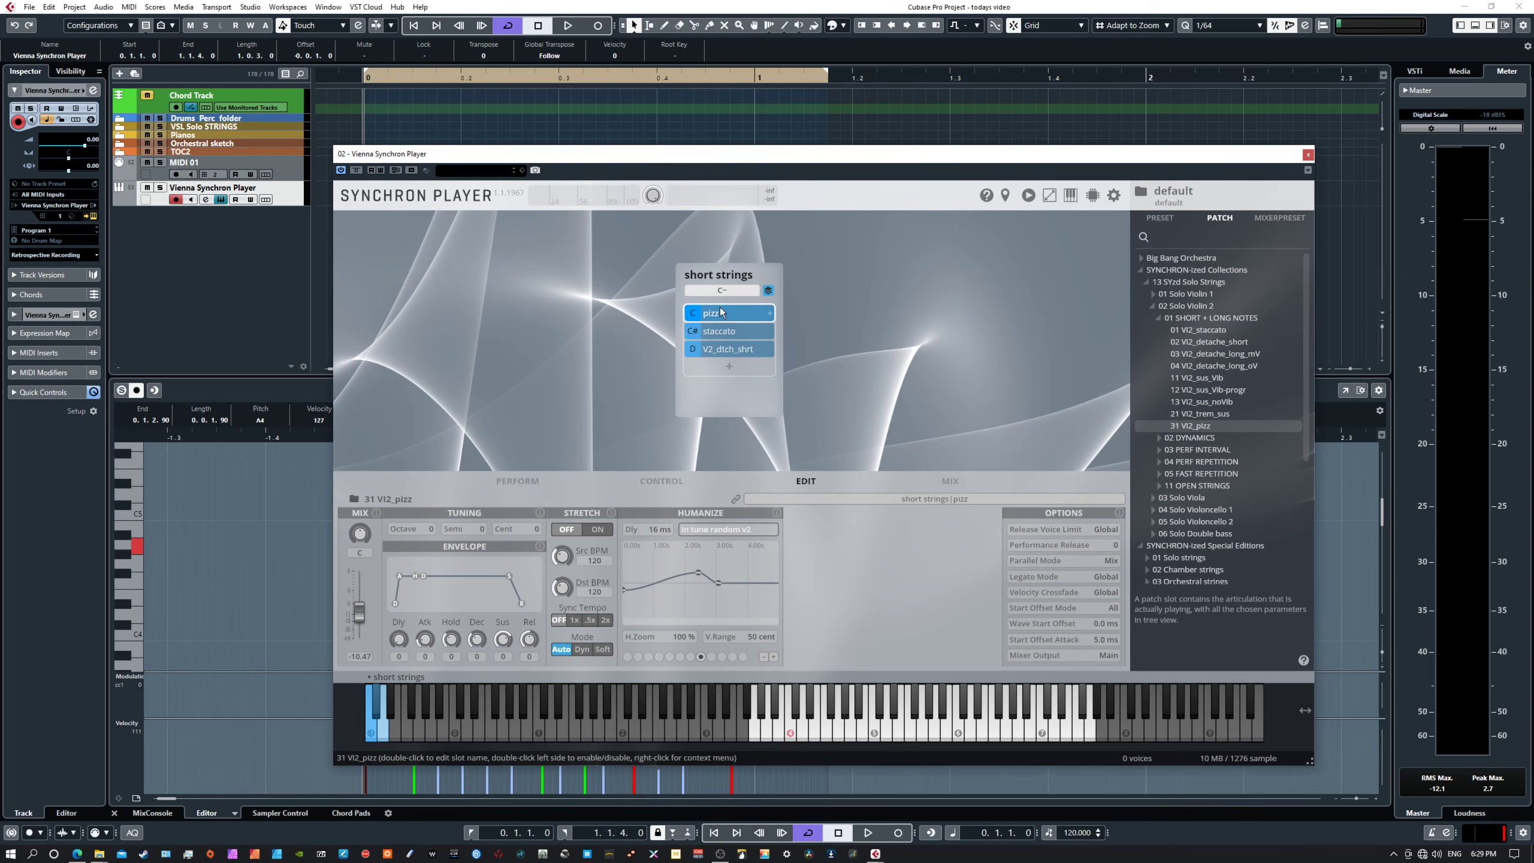
- Lower the detache short slot's volume to -12.14 and audition the layered balance with repeated F5 notes
{"action": "left_click", "coordinate": [723, 351]}
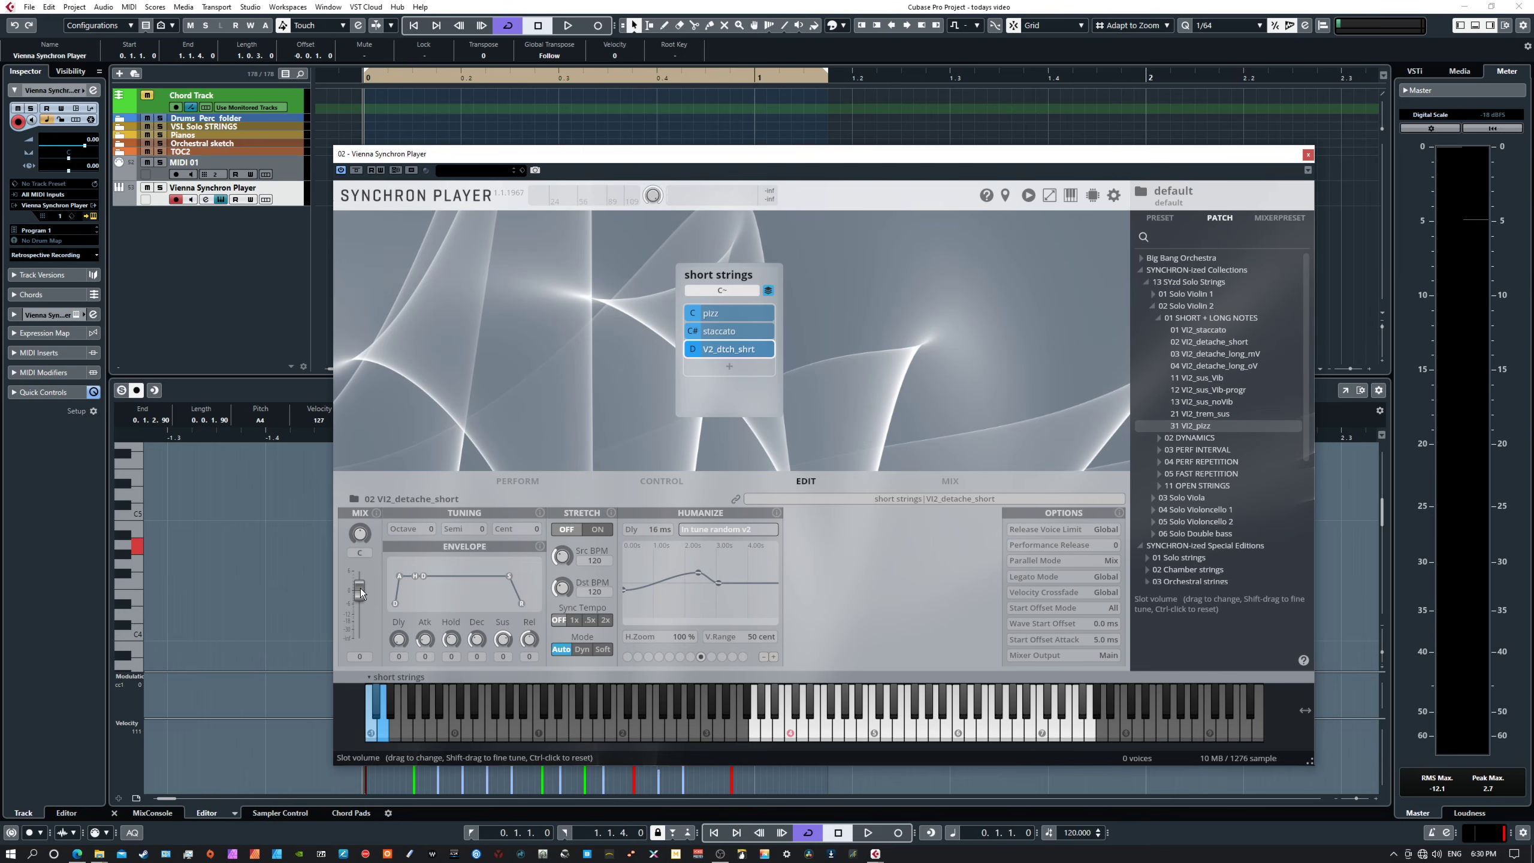
{"action": "left_click_drag", "start_coordinate": [362, 594], "coordinate": [362, 625]}
{"action": "left_click_drag", "start_coordinate": [361, 623], "coordinate": [361, 616]}
{"action": "left_click", "coordinate": [905, 736]}
{"action": "left_click", "coordinate": [906, 731]}
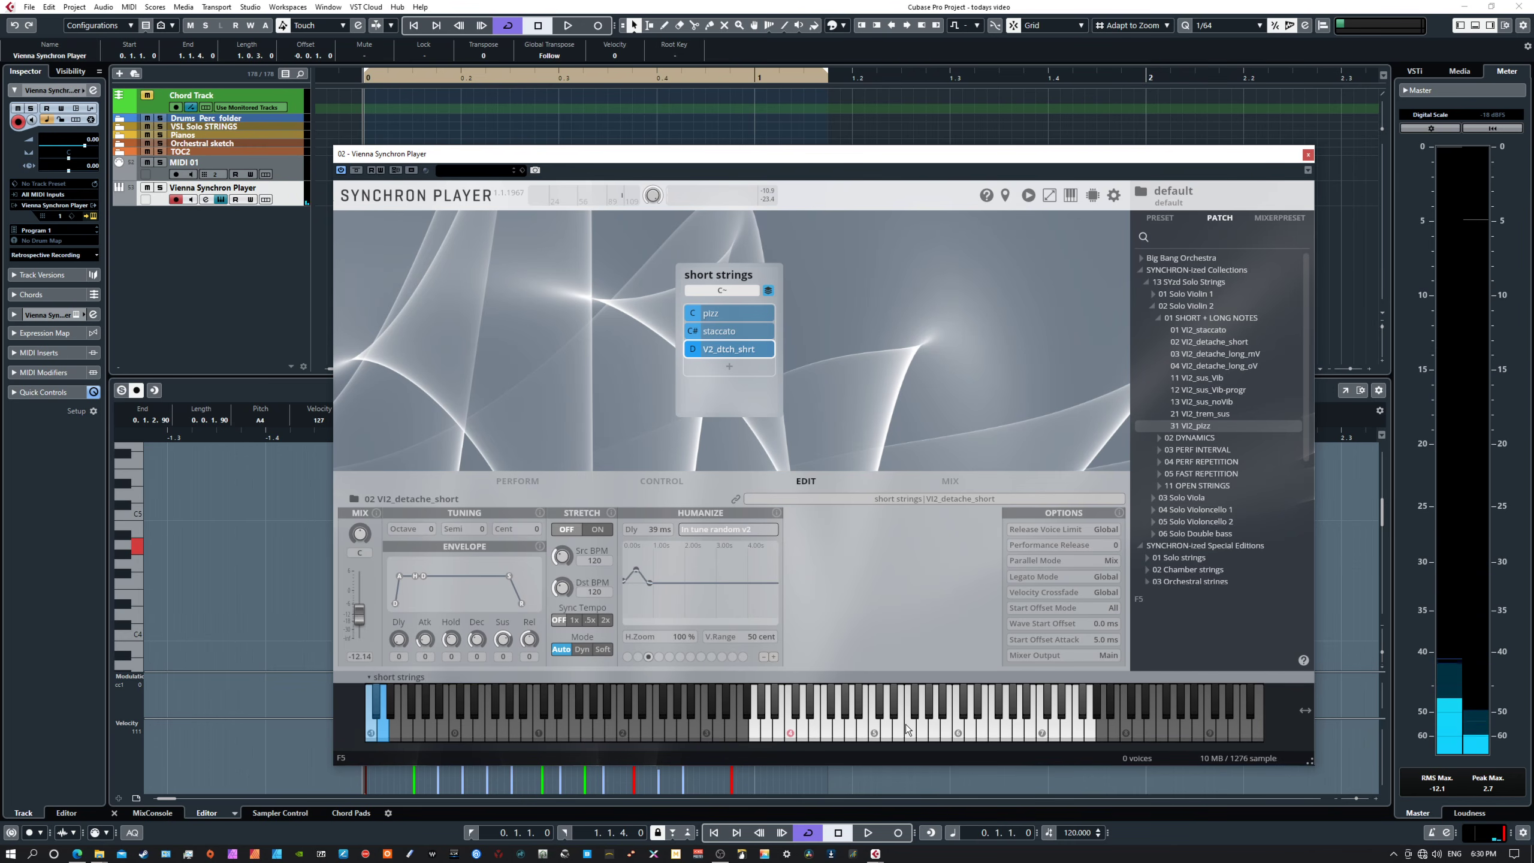
{"action": "left_click", "coordinate": [906, 731]}
{"action": "left_click", "coordinate": [906, 731]}
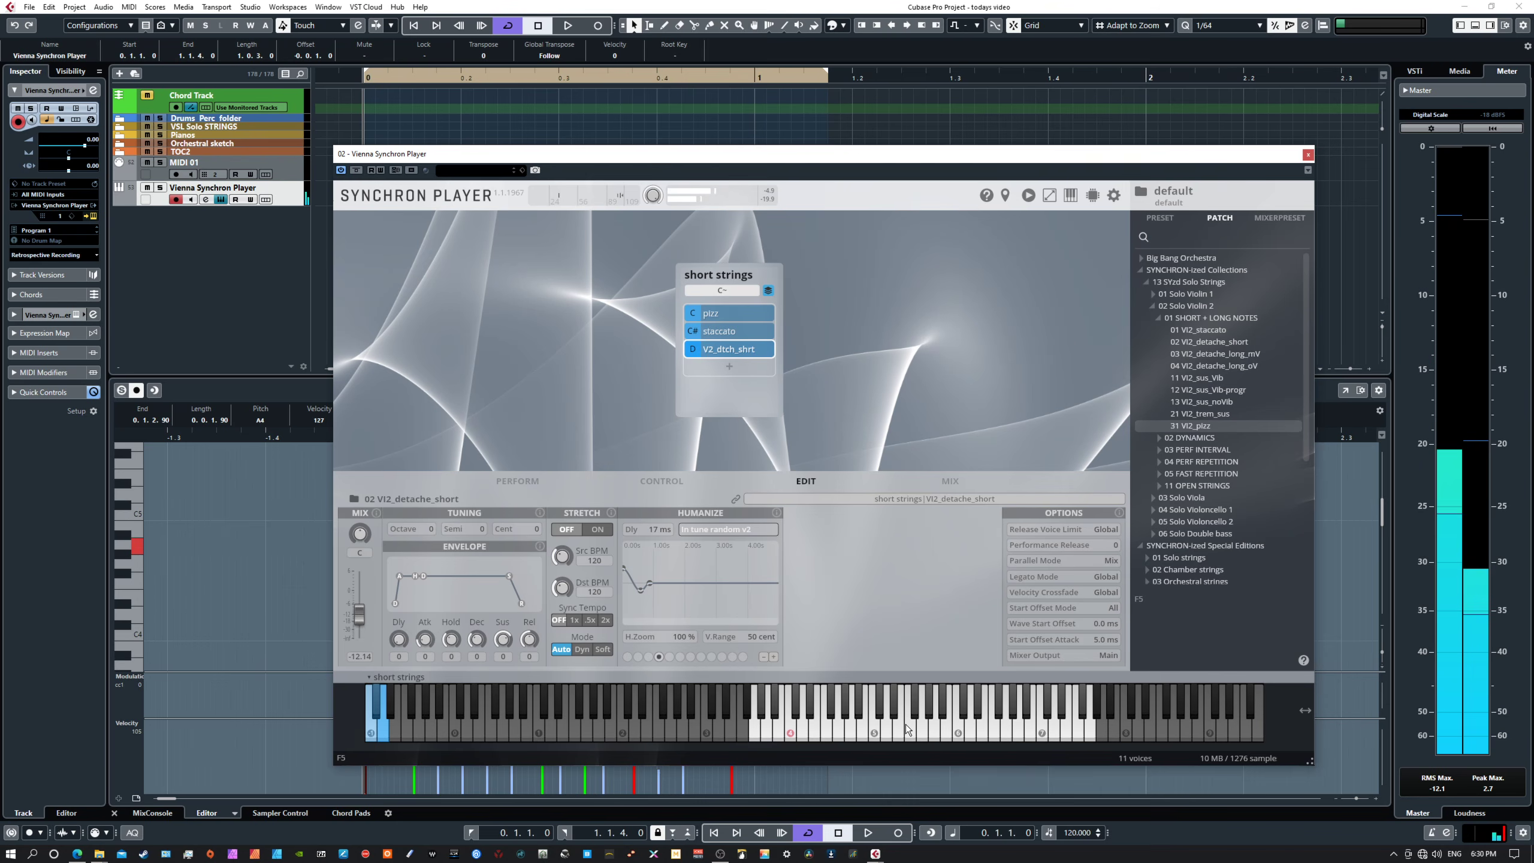
- Audition the balance of the layered short strings slots with repeated F5 notes
{"action": "left_click", "coordinate": [906, 731]}
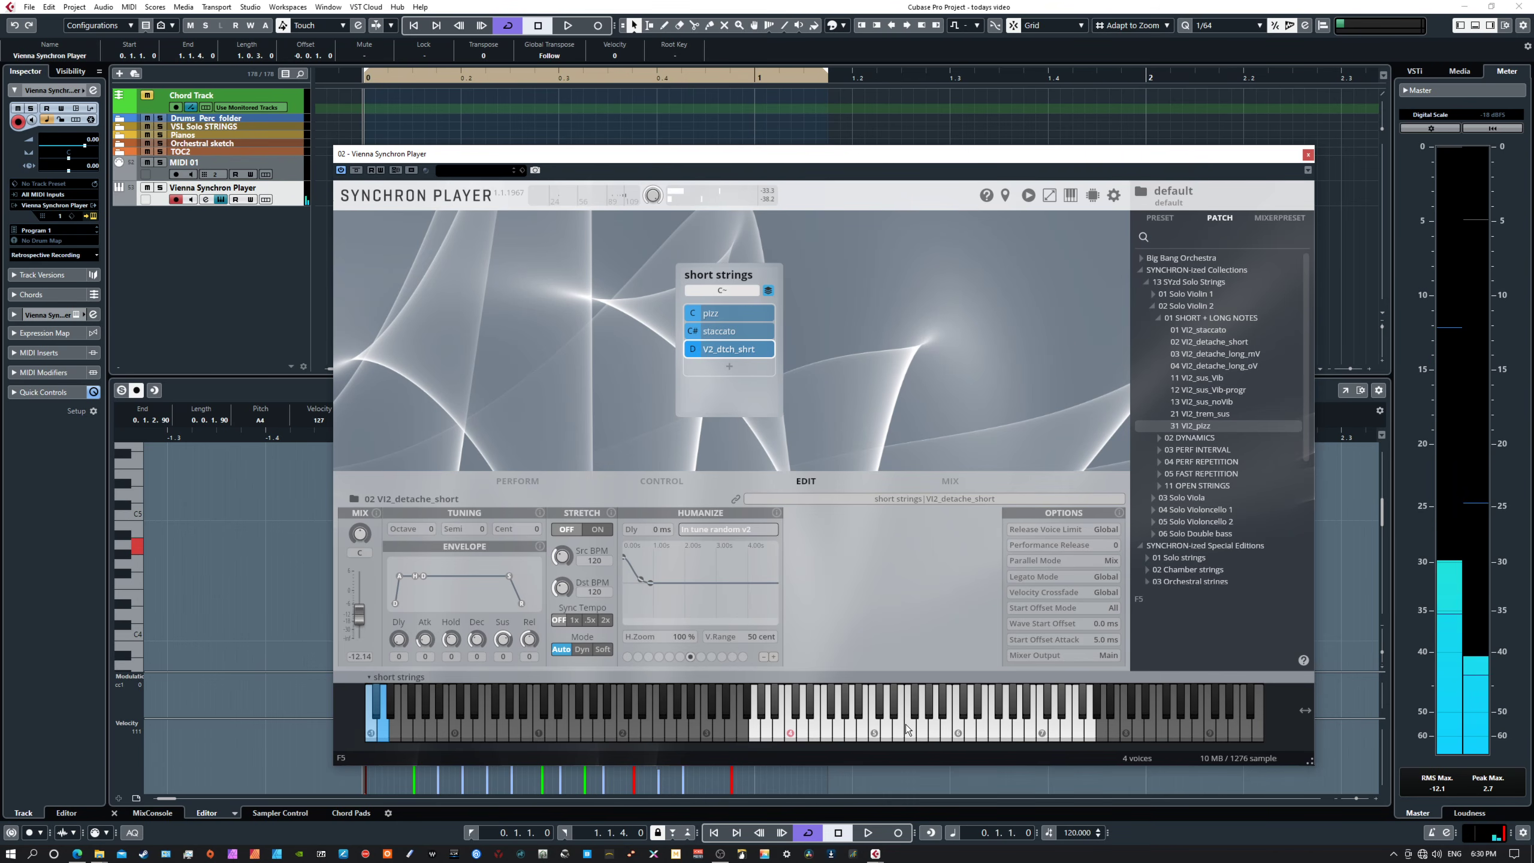
{"action": "left_click", "coordinate": [906, 731]}
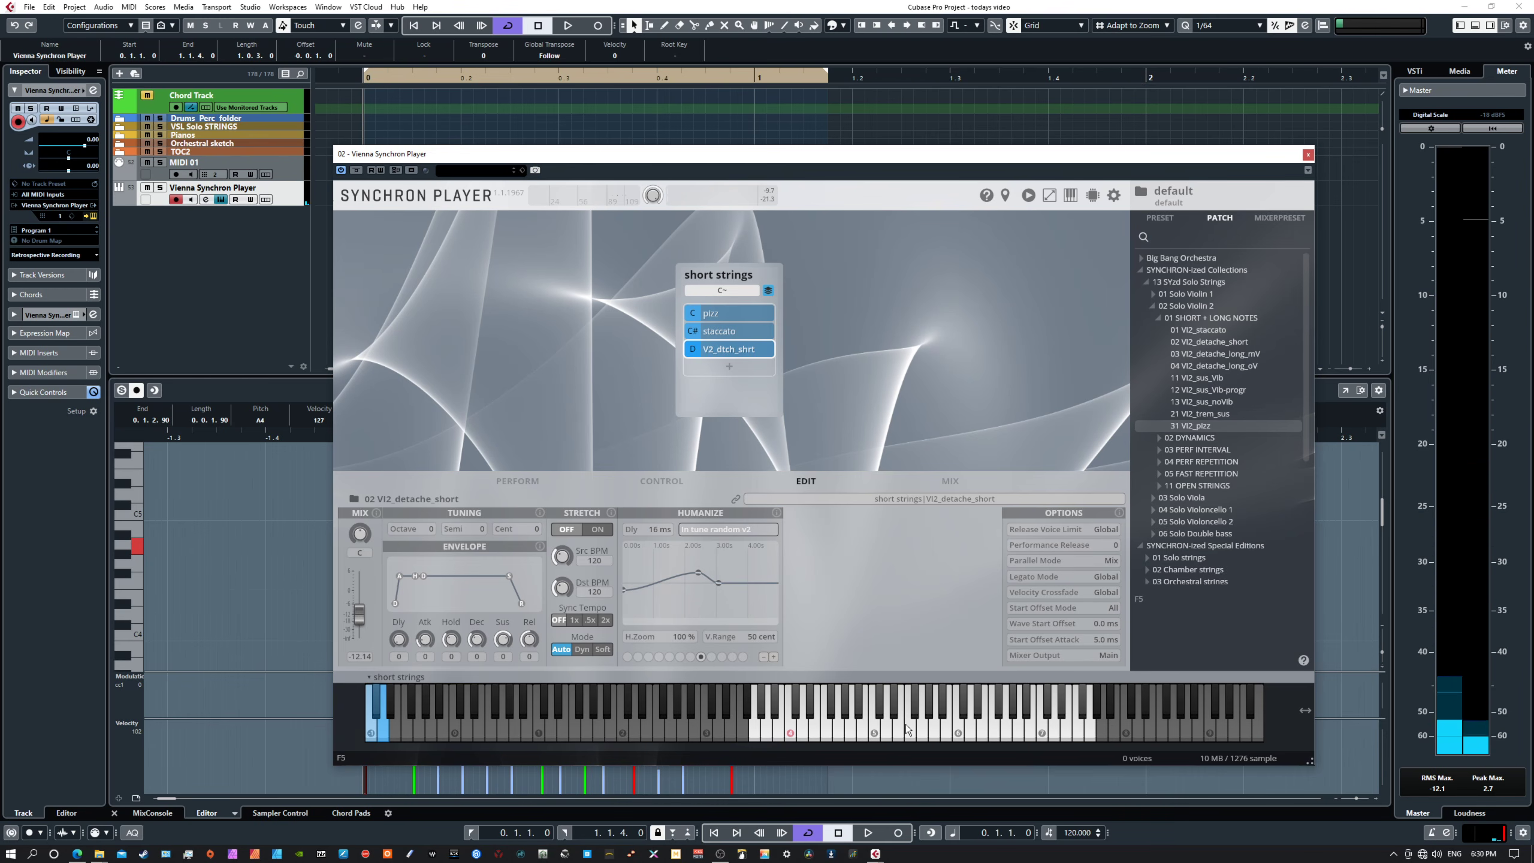
{"action": "left_click", "coordinate": [906, 731]}
{"action": "left_click", "coordinate": [906, 731]}
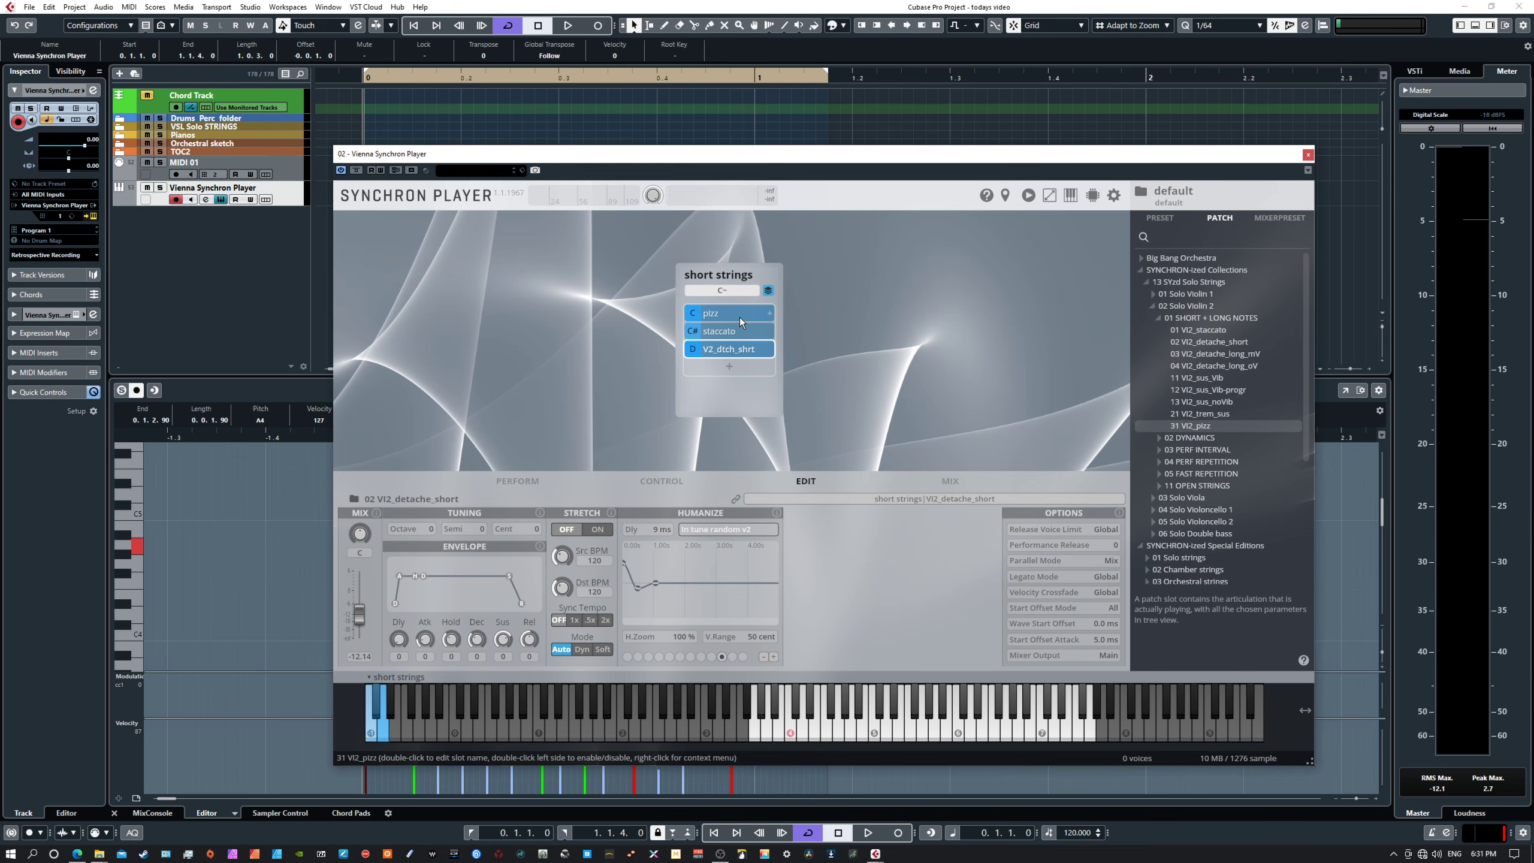
- Branch the pizz slot into a new nested dimension and set that dimension's starting keyswitch to note D#~
{"action": "left_click", "coordinate": [772, 312]}
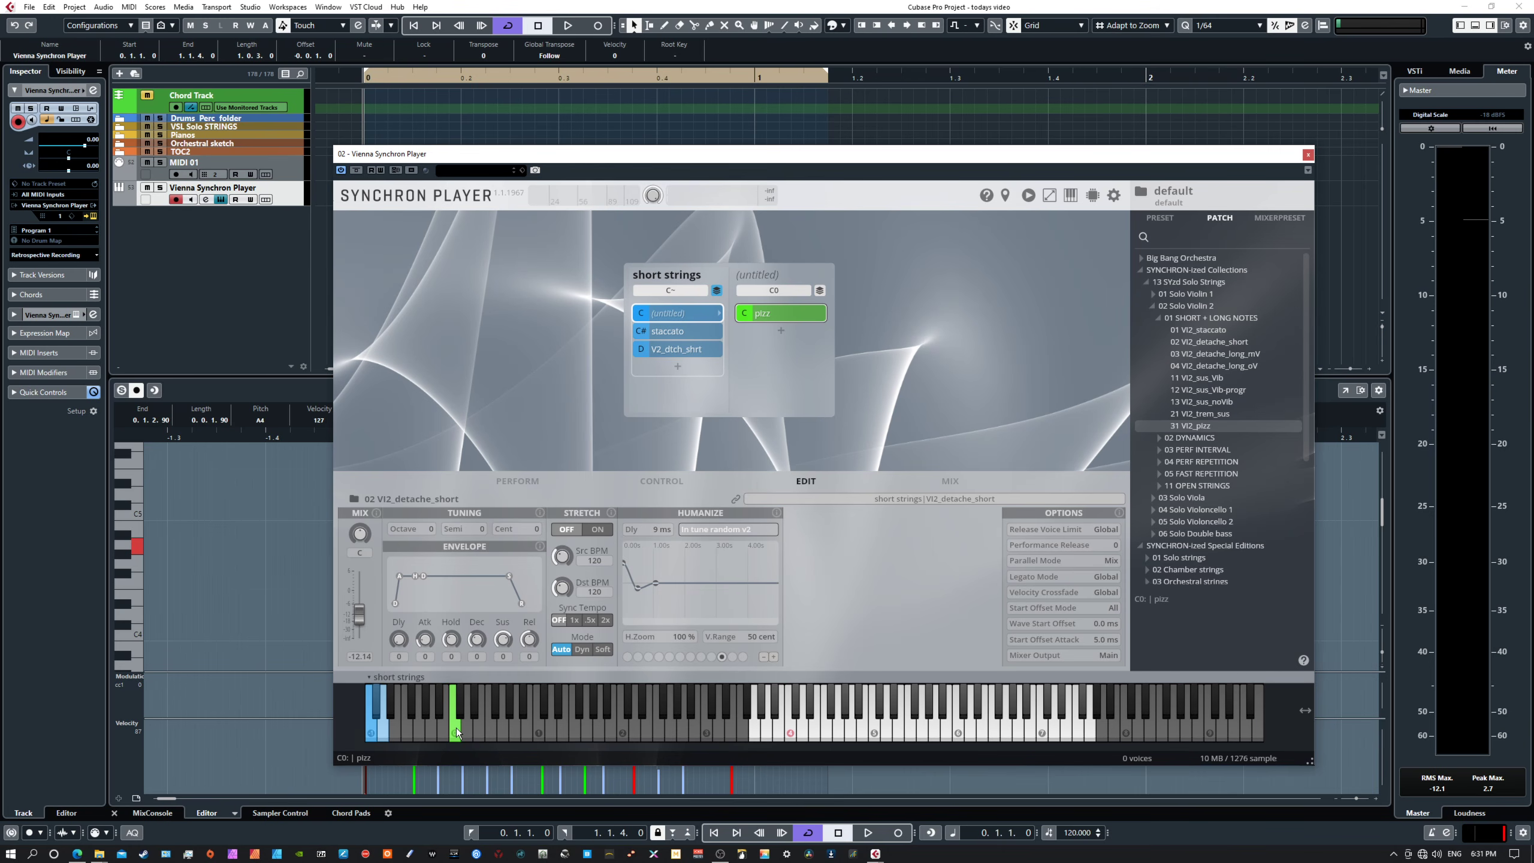
{"action": "left_click", "coordinate": [777, 288]}
{"action": "mouse_move", "coordinate": [796, 339]}
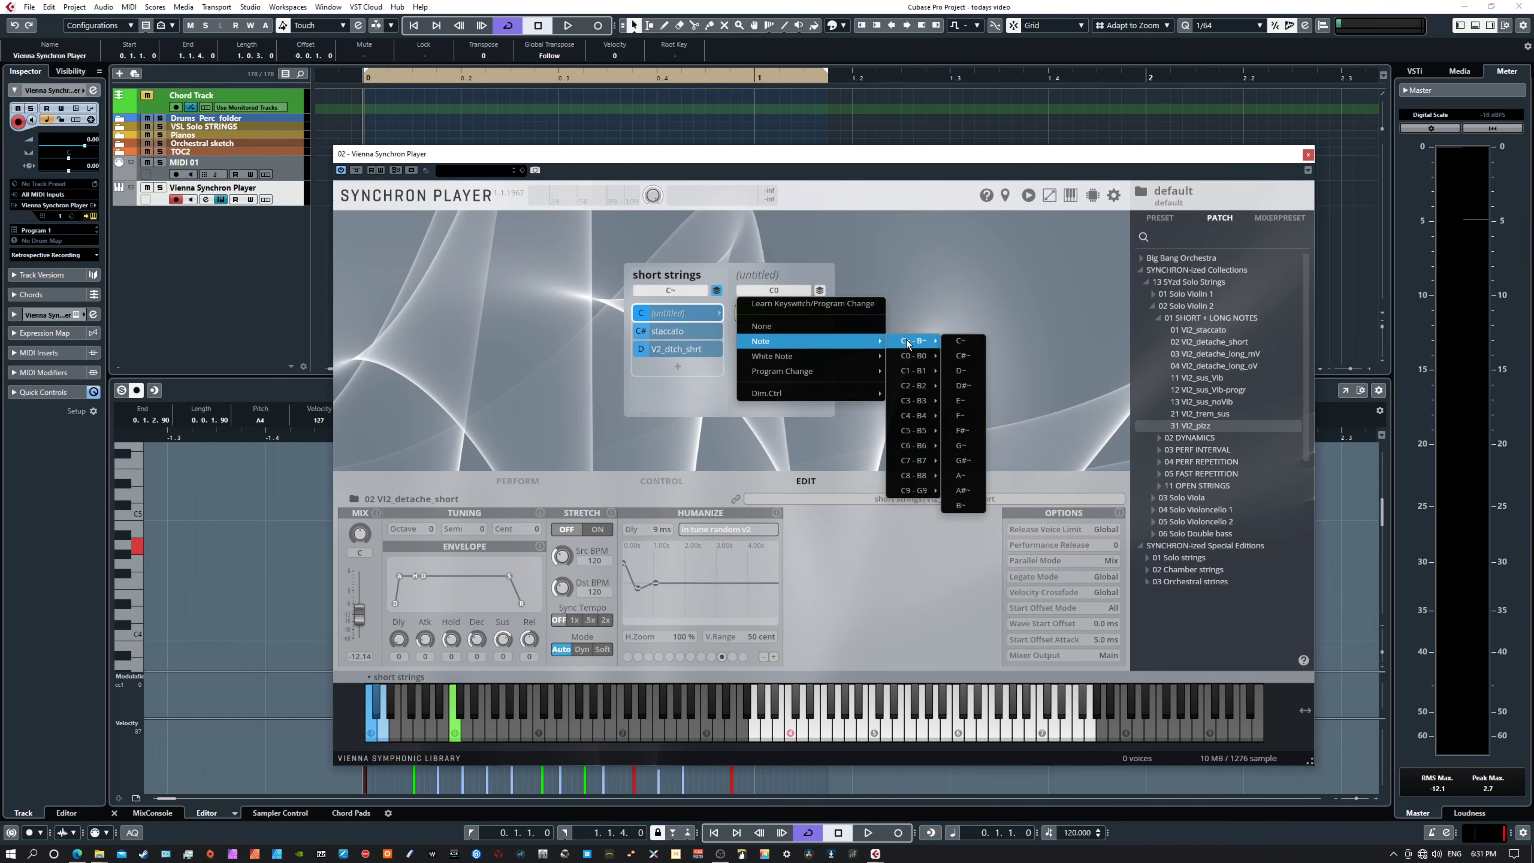
{"action": "left_click", "coordinate": [963, 340]}
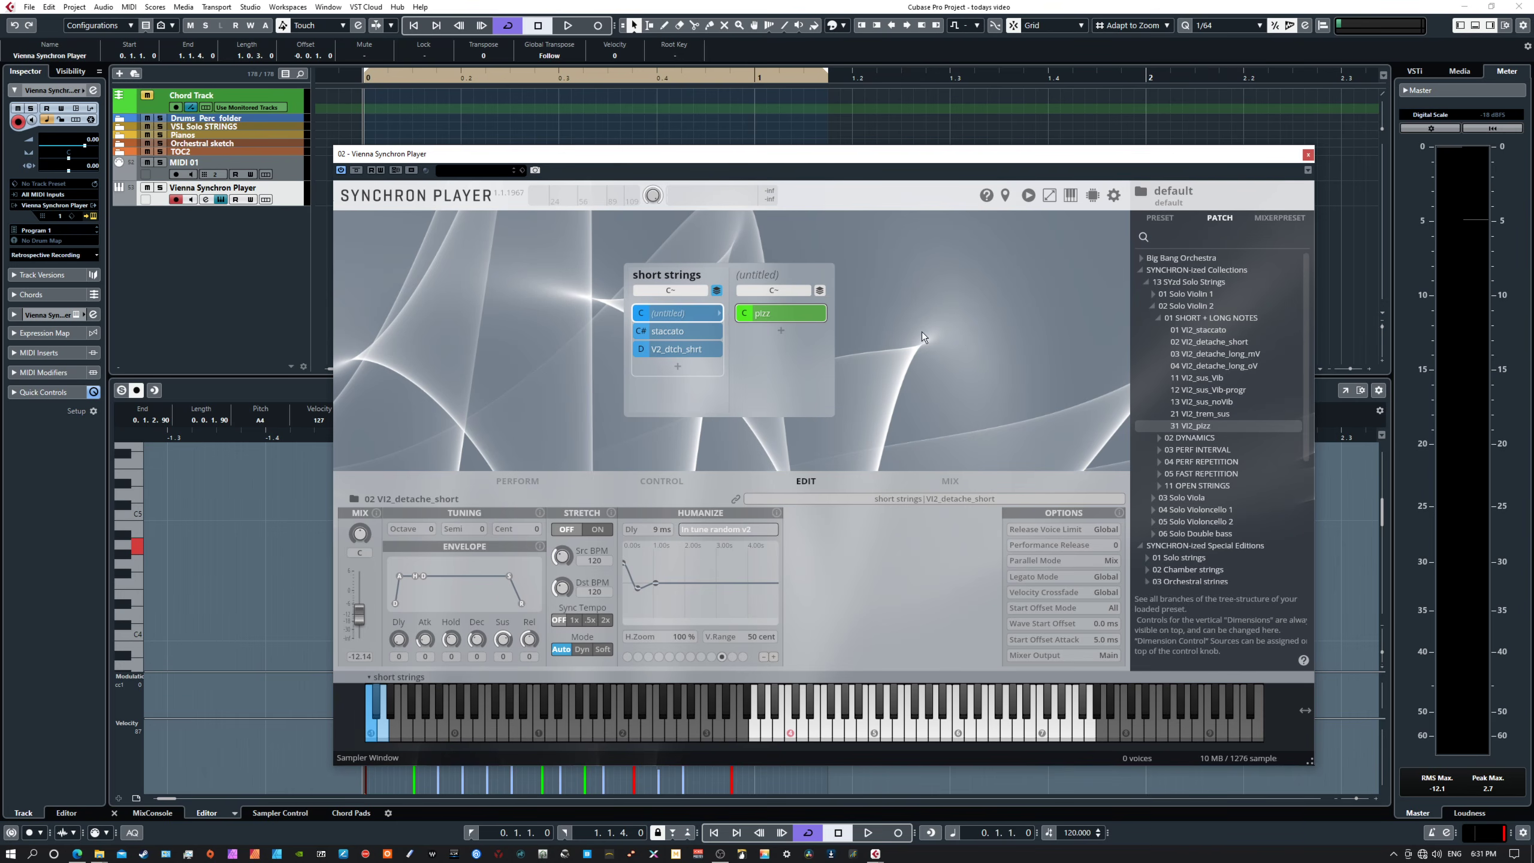
{"action": "left_click", "coordinate": [784, 290]}
{"action": "mouse_move", "coordinate": [806, 339]}
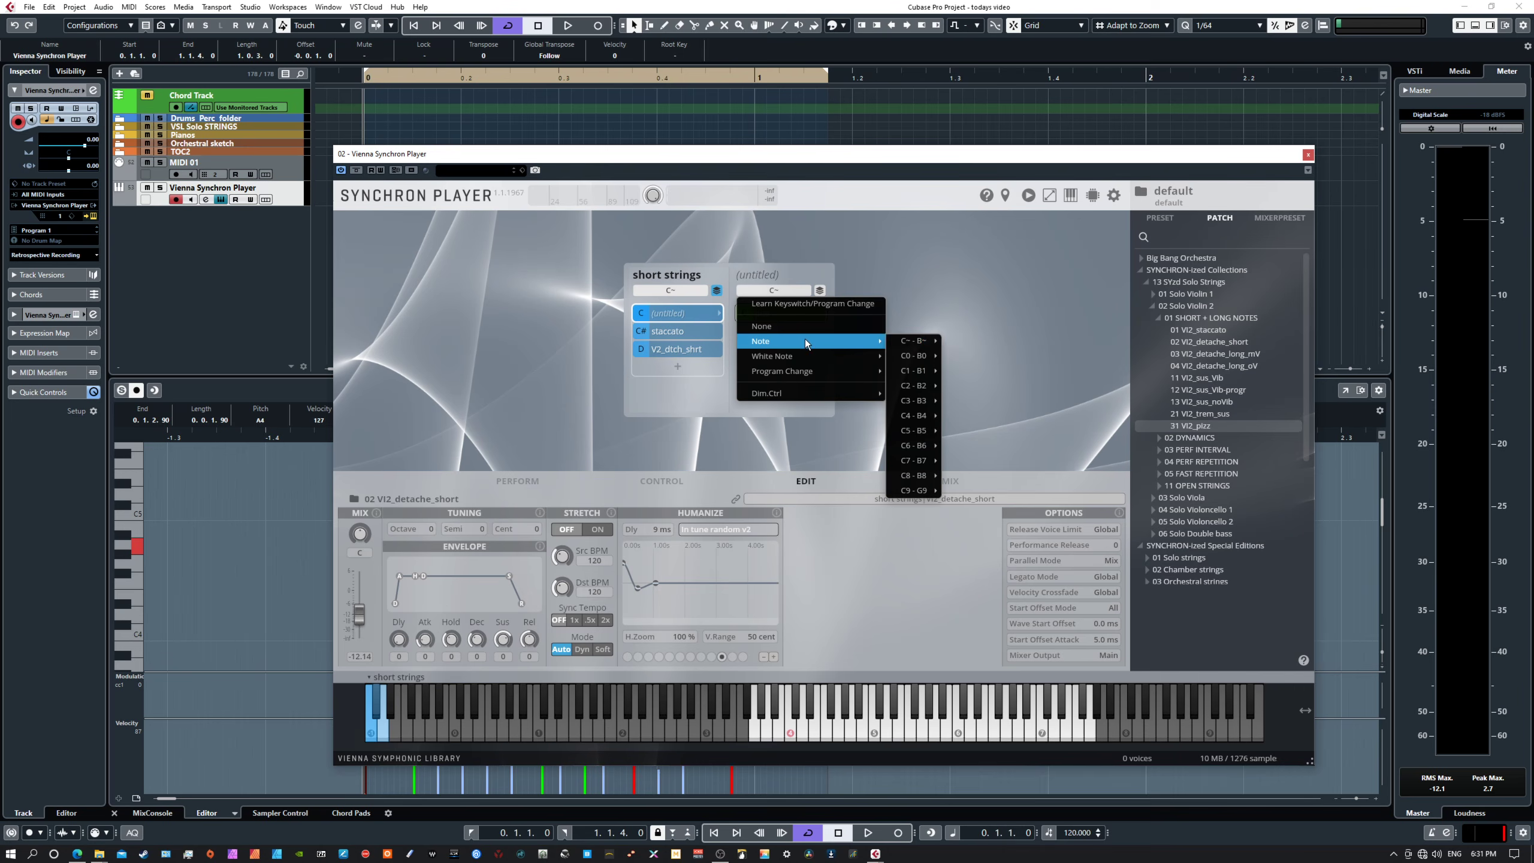
{"action": "mouse_move", "coordinate": [904, 342]}
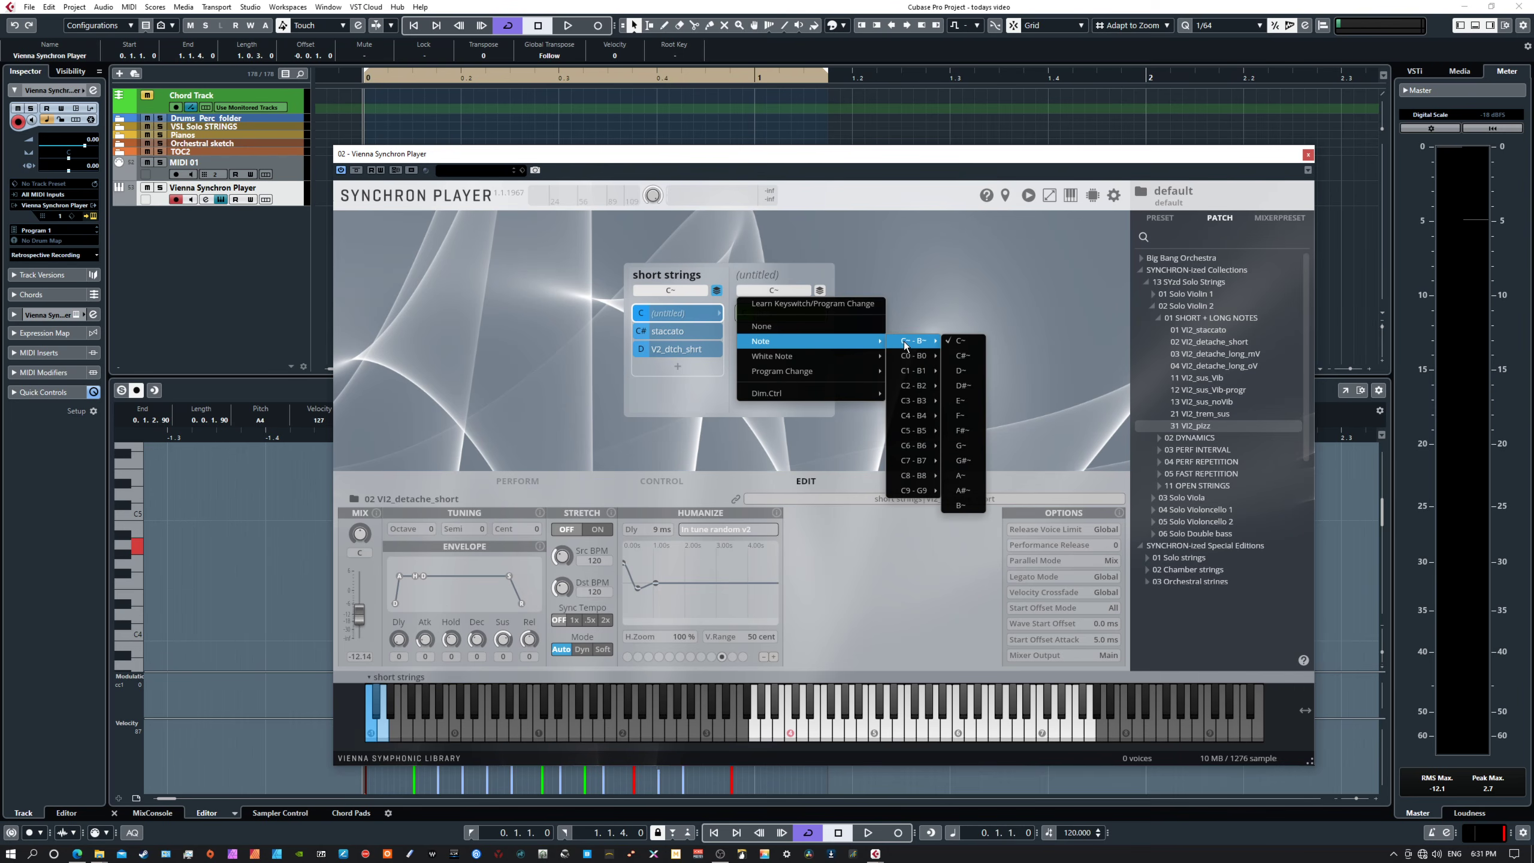
{"action": "left_click", "coordinate": [961, 384]}
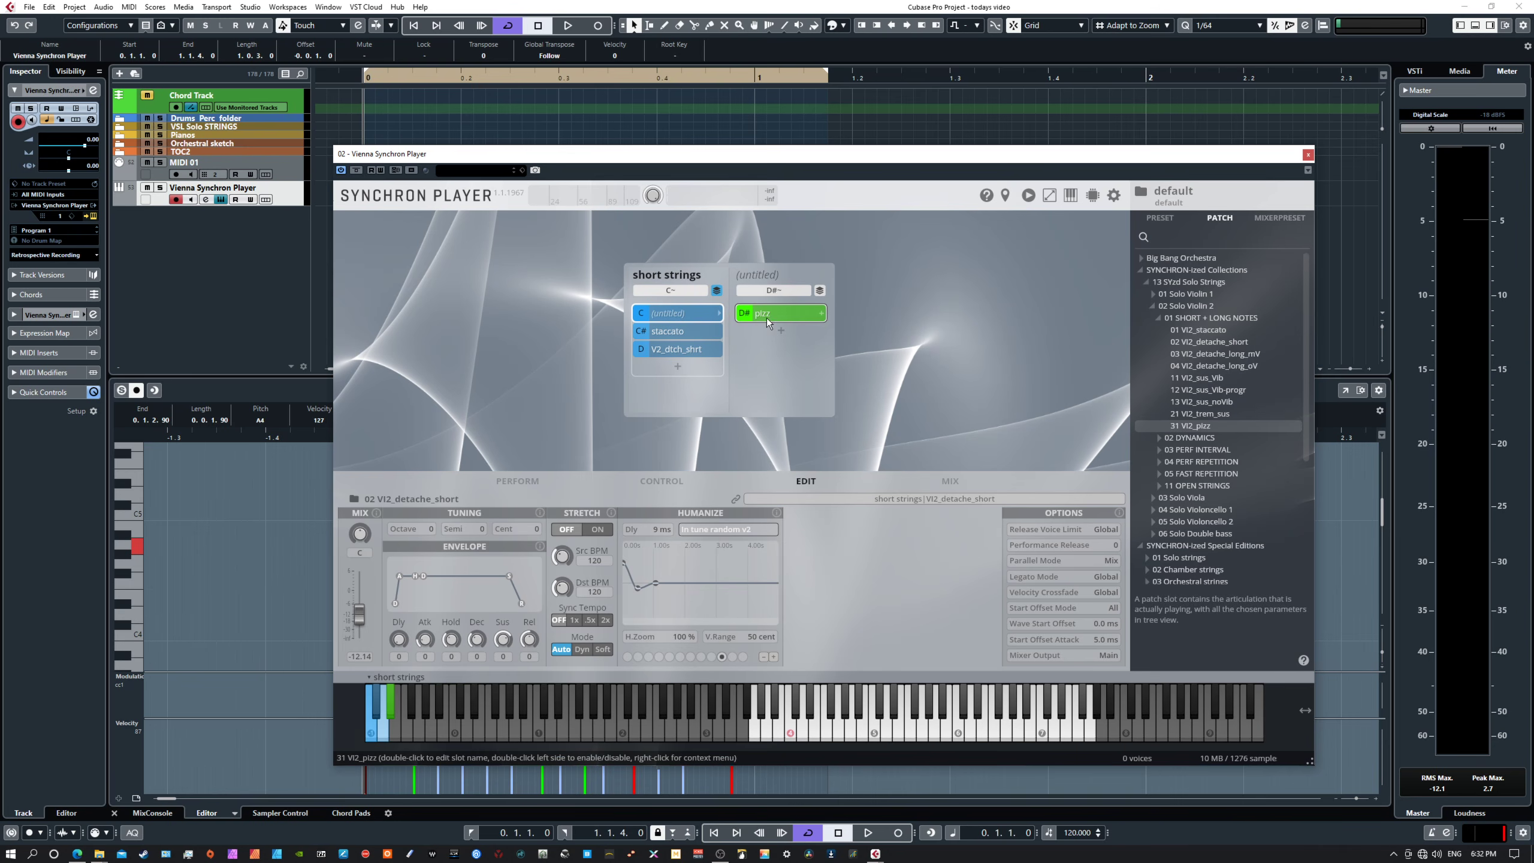
- Add two empty patch slots below pizz in the nested dimension of the first short strings slot
{"action": "left_click", "coordinate": [672, 333]}
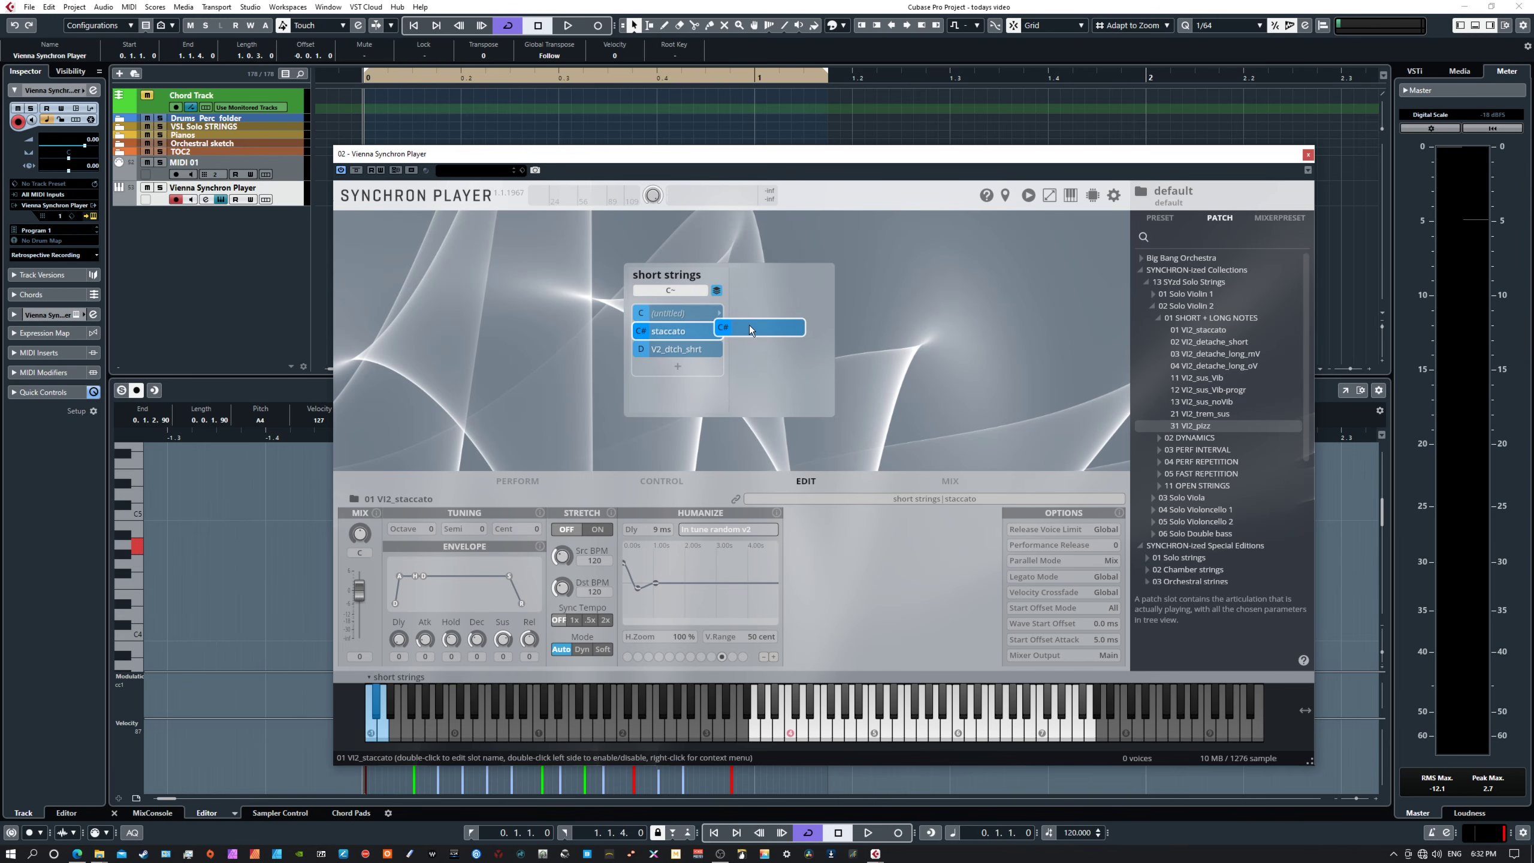
{"action": "left_click", "coordinate": [675, 314]}
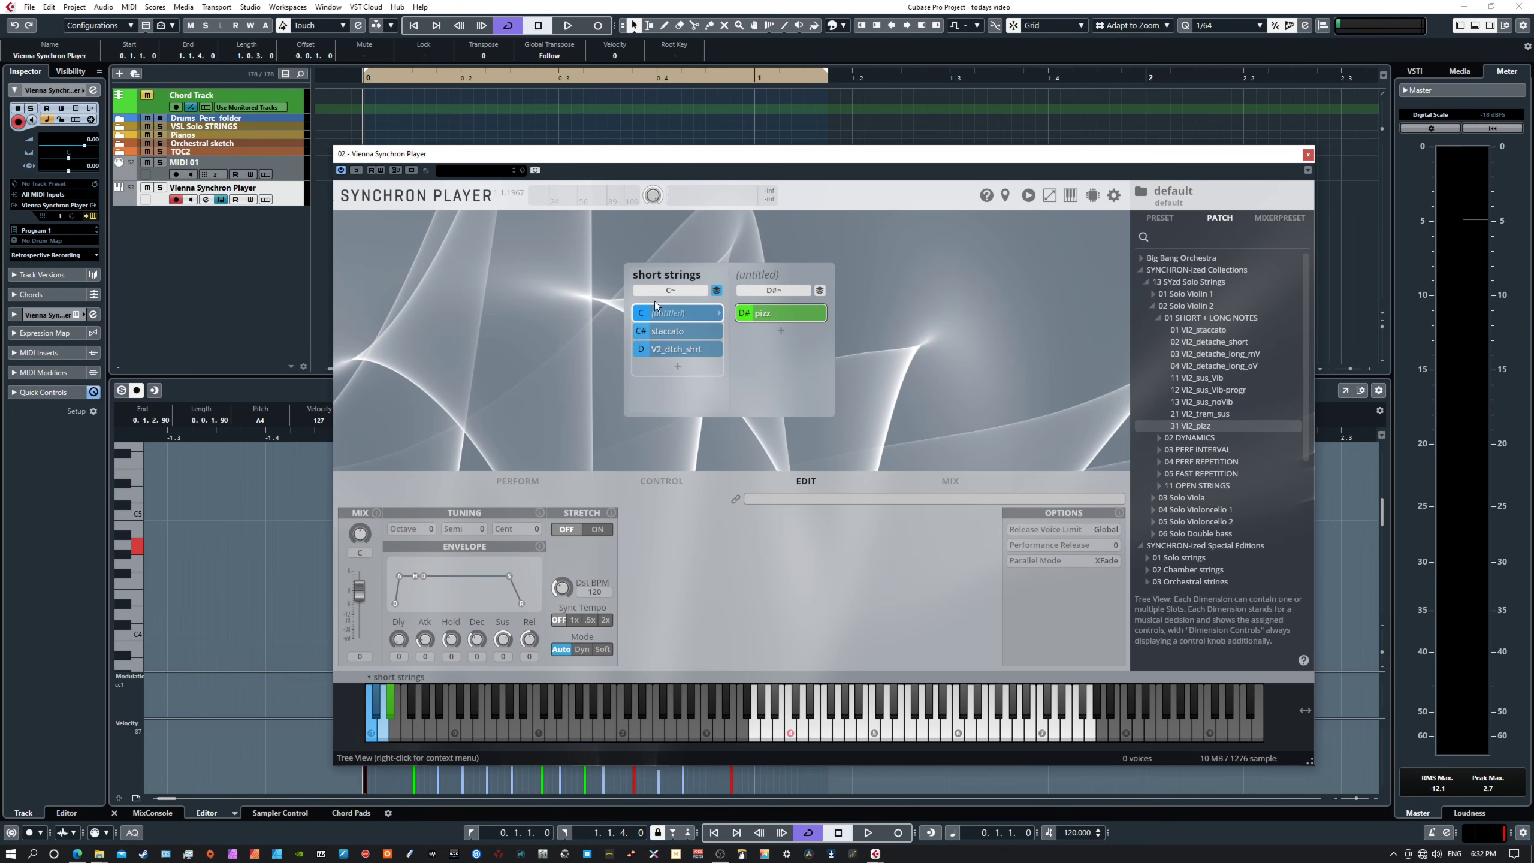
{"action": "left_click", "coordinate": [779, 332]}
{"action": "left_click", "coordinate": [779, 346]}
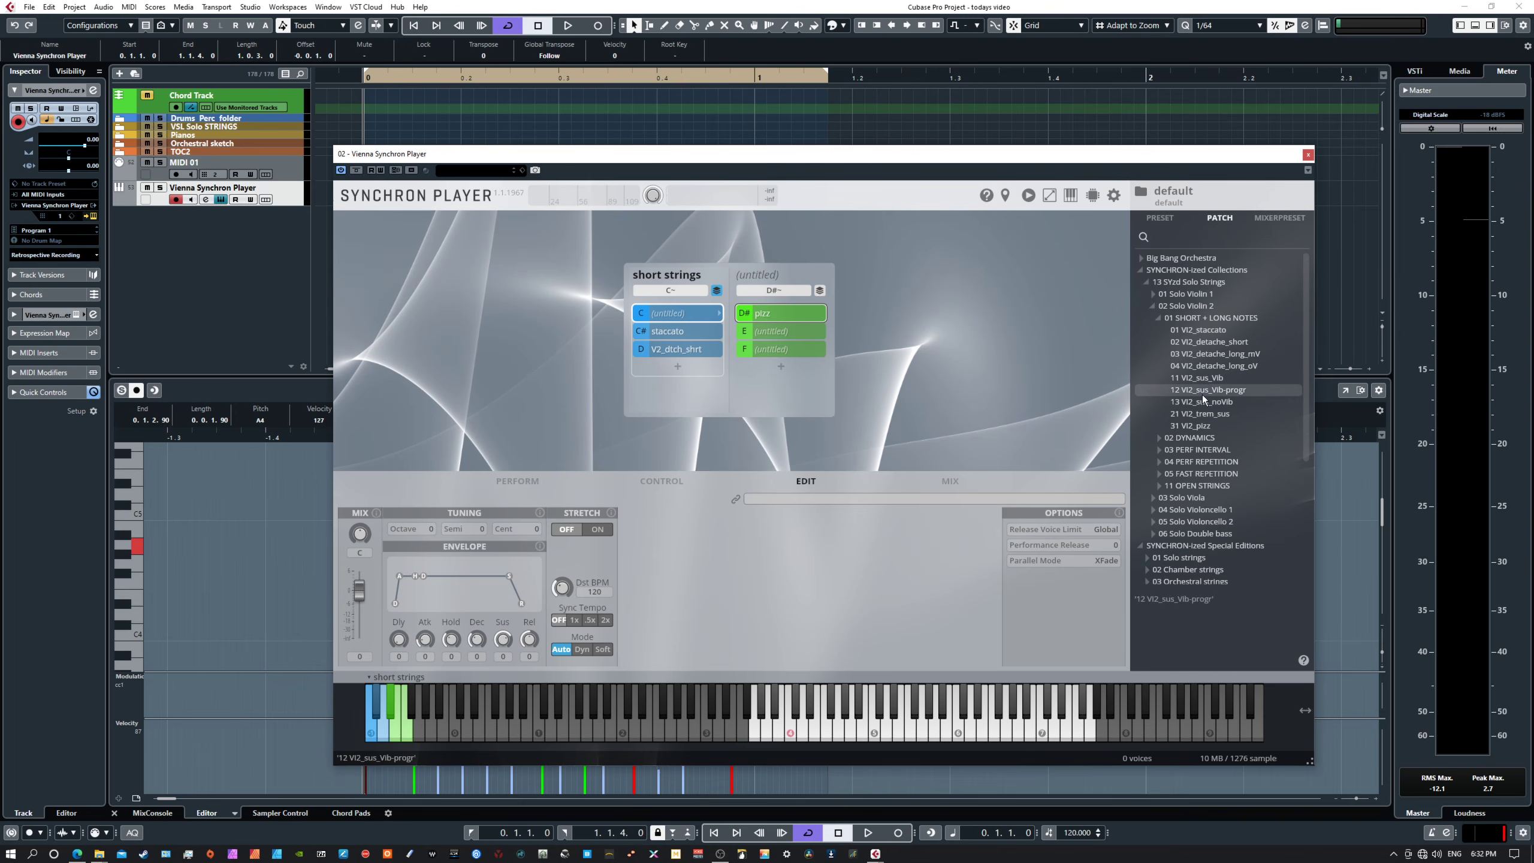
- Load 01 VI2_staccato and 02 VI2_detache_short into the two empty slots of the nested dimension
{"action": "left_click", "coordinate": [689, 332]}
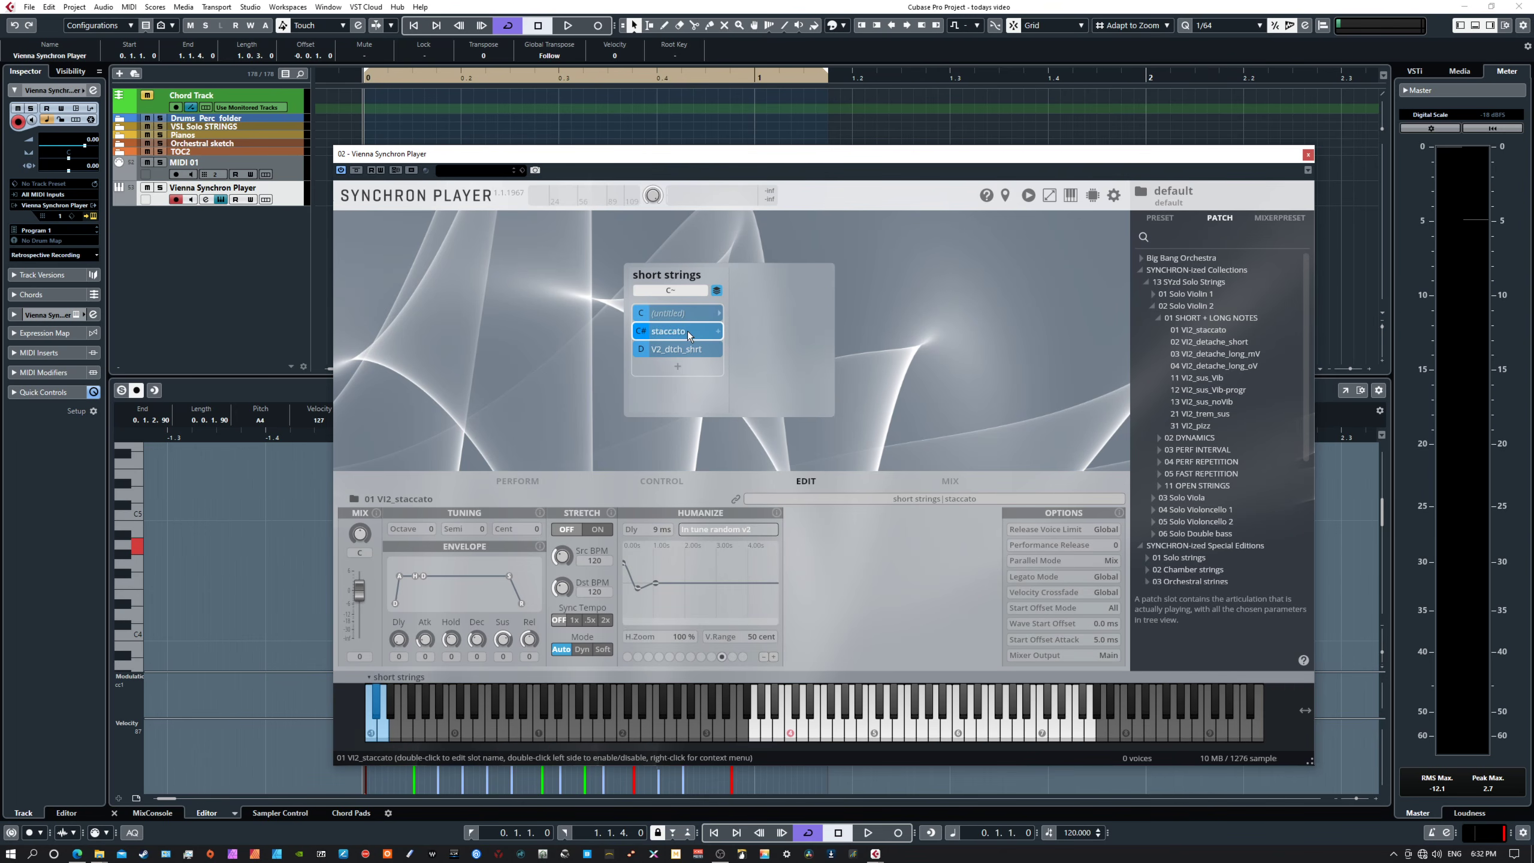
{"action": "mouse_move", "coordinate": [688, 331]}
{"action": "left_mouse_down"}
{"action": "mouse_move", "coordinate": [769, 332]}
{"action": "mouse_move", "coordinate": [685, 337]}
{"action": "left_mouse_up"}
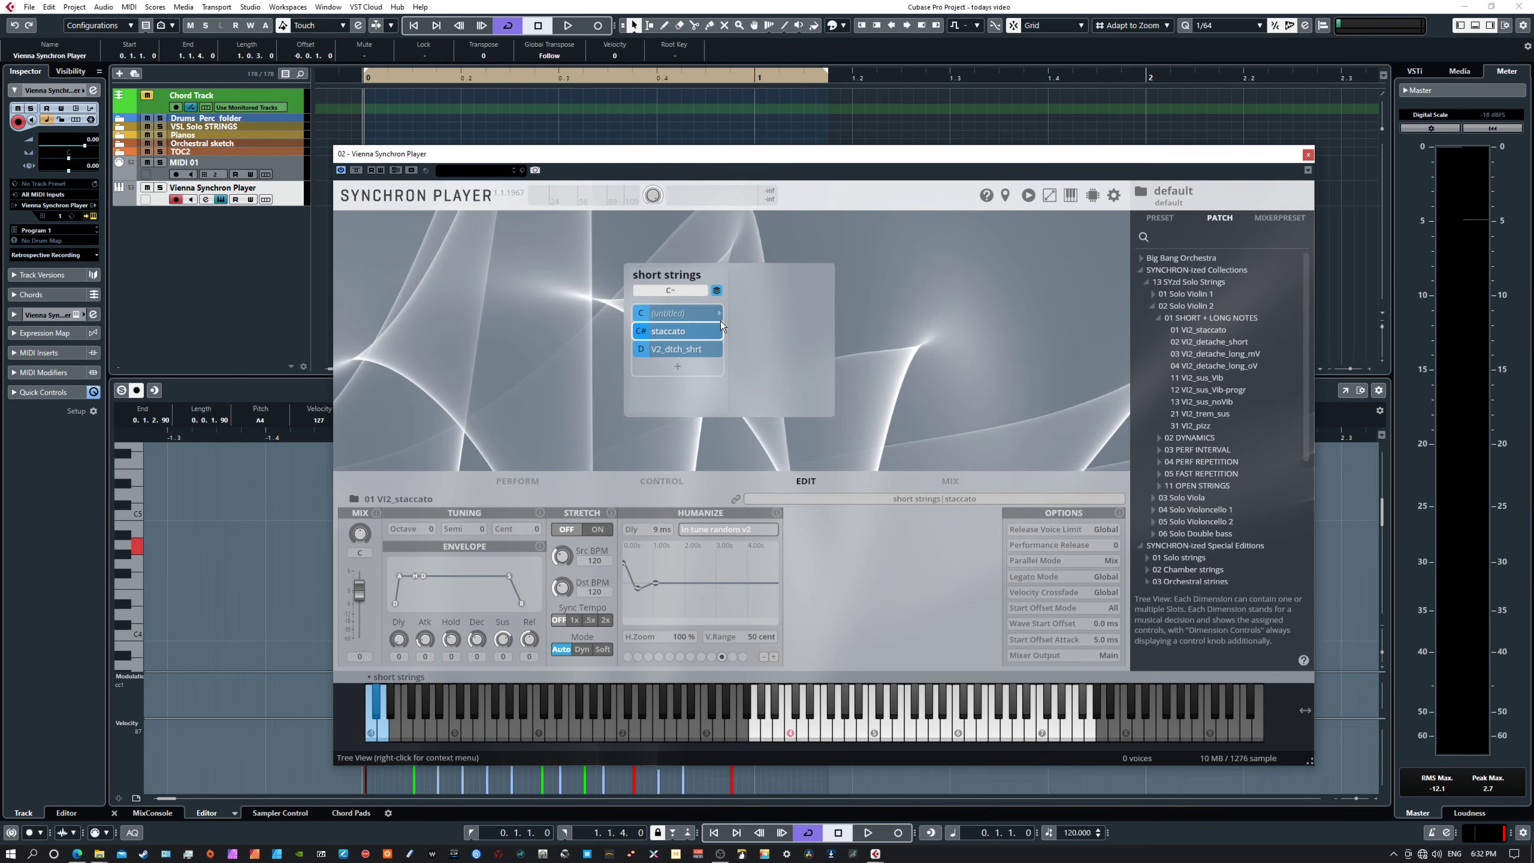
{"action": "left_click", "coordinate": [699, 313]}
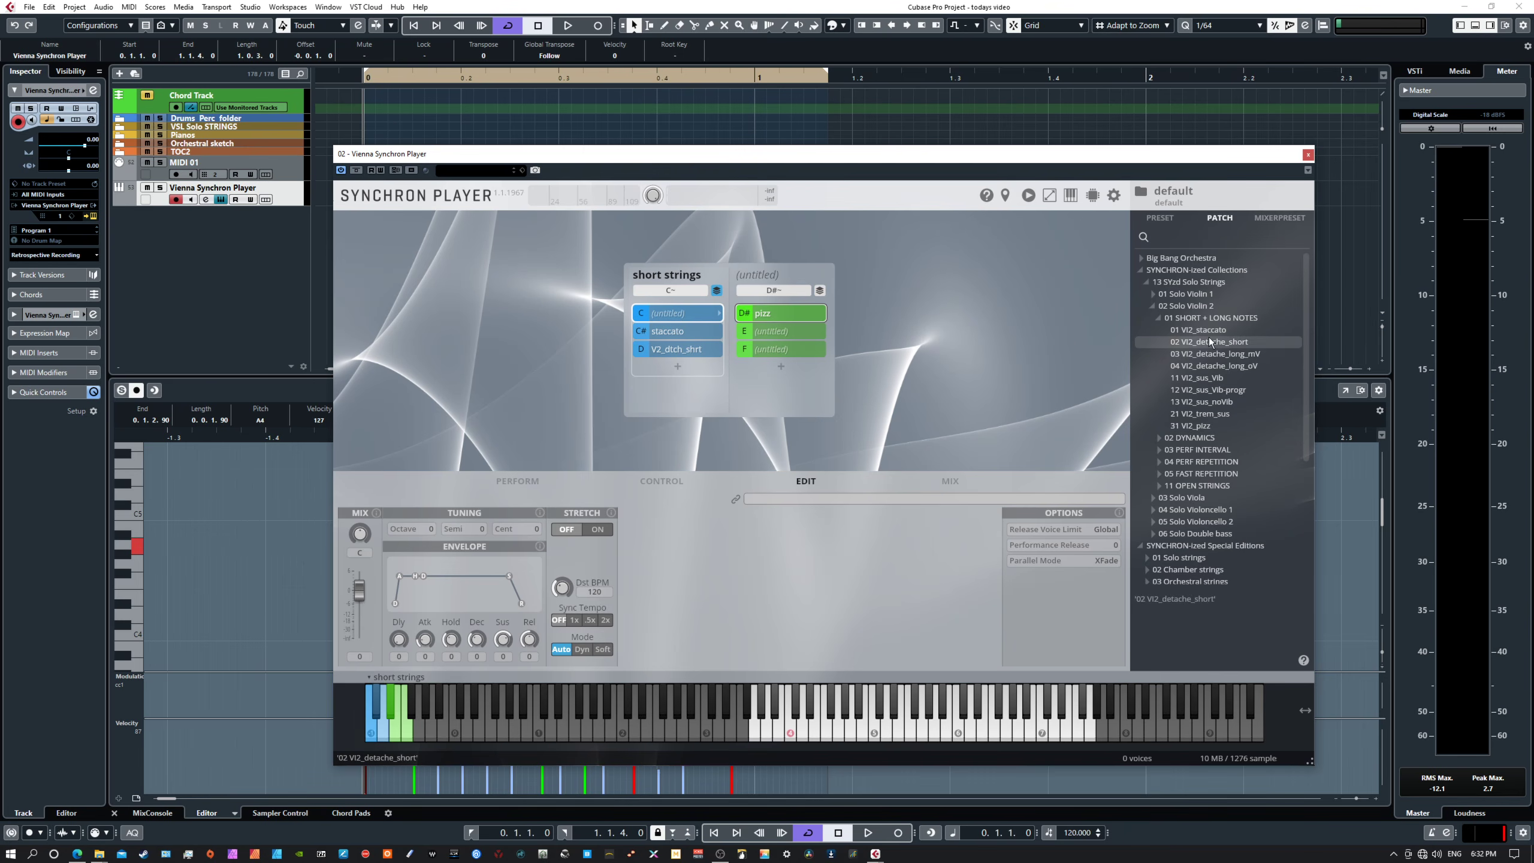
{"action": "left_click_drag", "start_coordinate": [1208, 329], "coordinate": [781, 329]}
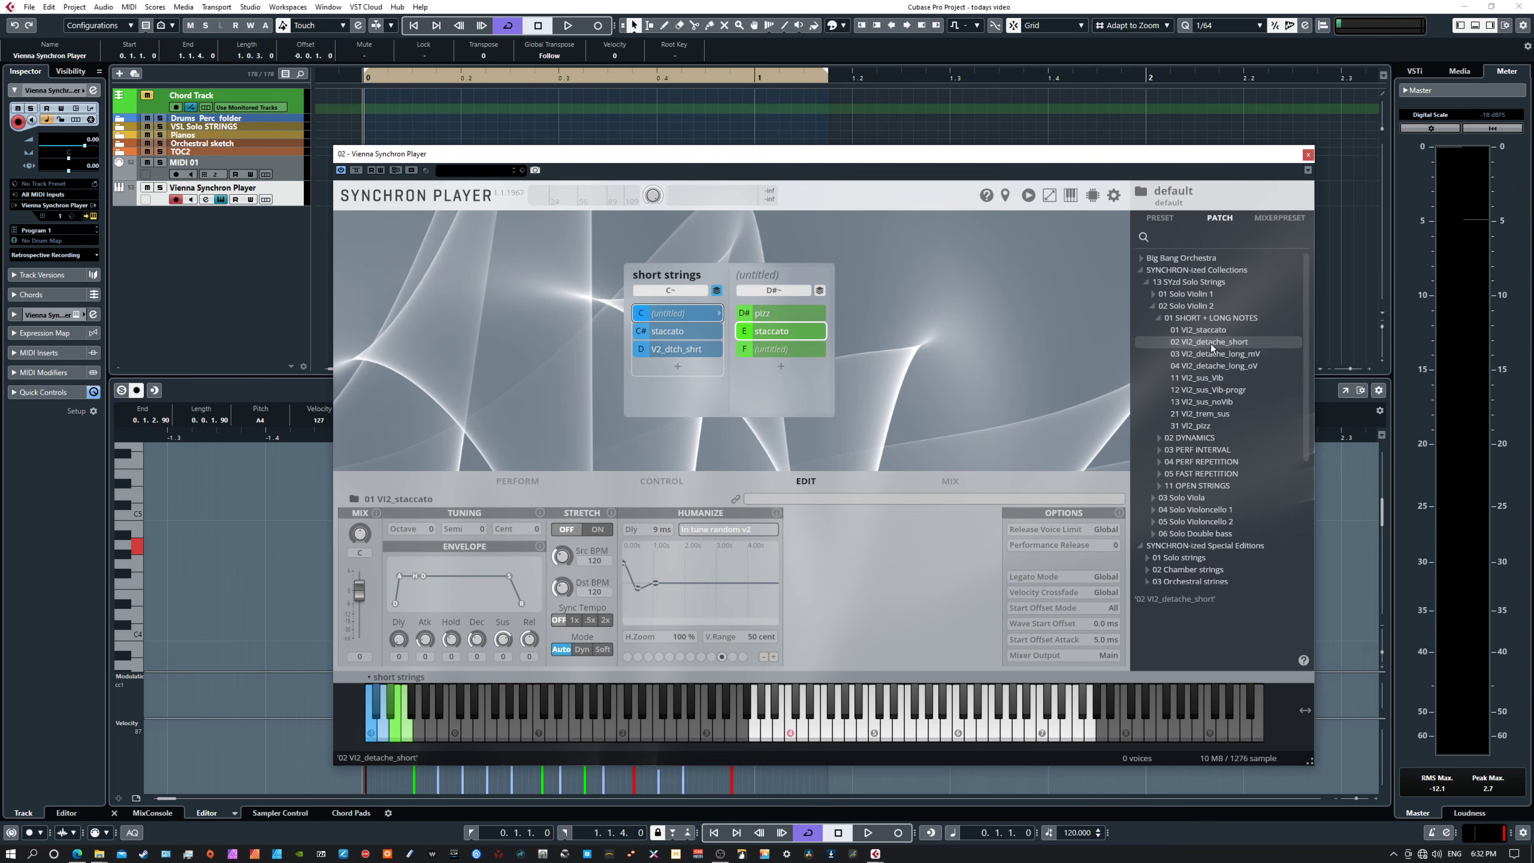
{"action": "left_click_drag", "start_coordinate": [1211, 342], "coordinate": [791, 352]}
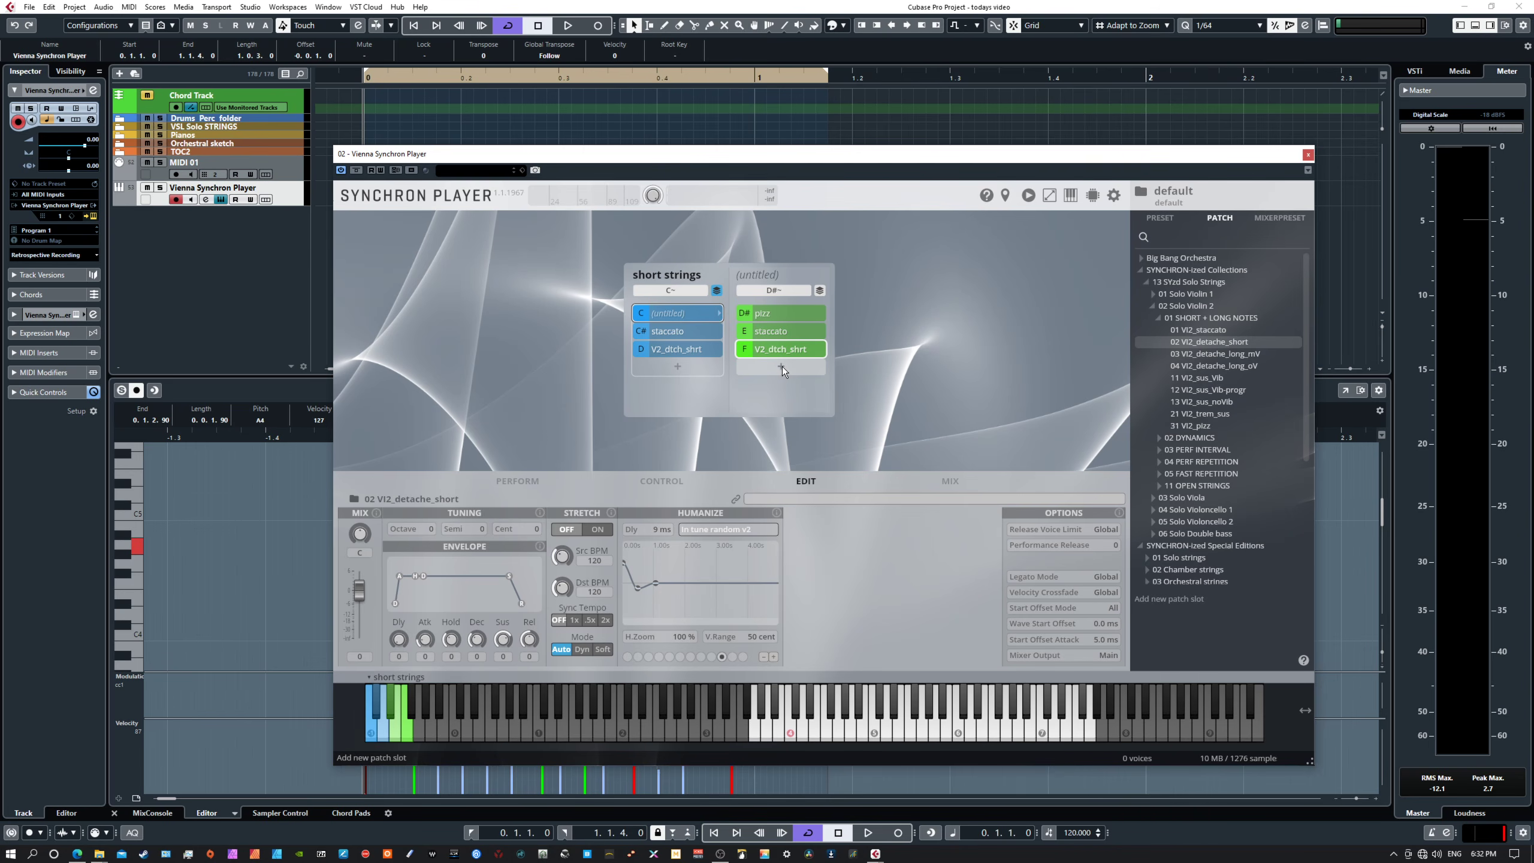
- Check the nested staccato and pizz slot volumes and lower the nested detache short slot's volume to -13.51
{"action": "left_click", "coordinate": [788, 331]}
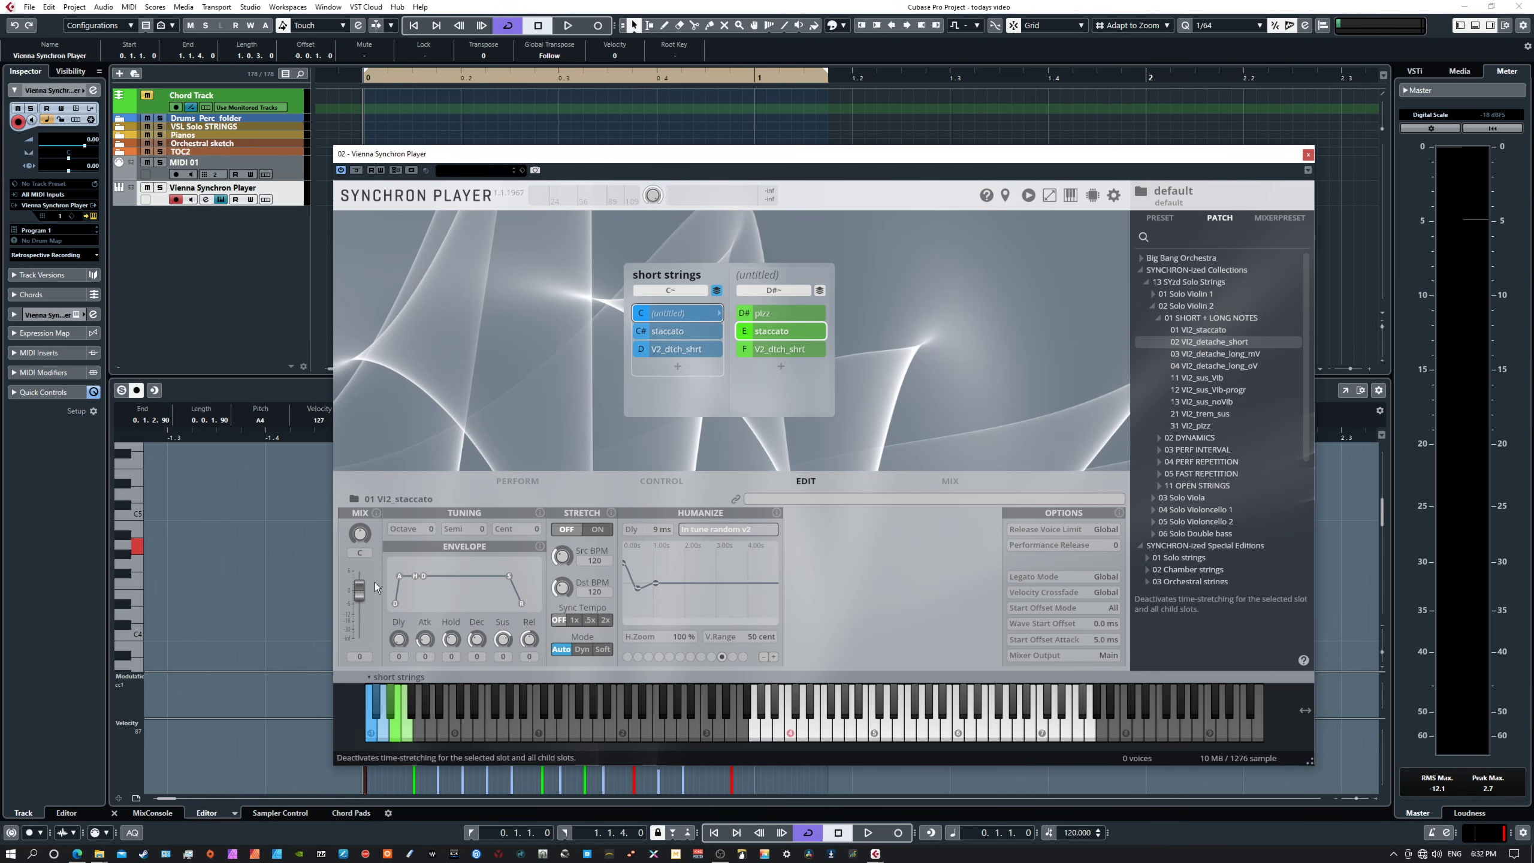
{"action": "left_click", "coordinate": [781, 313]}
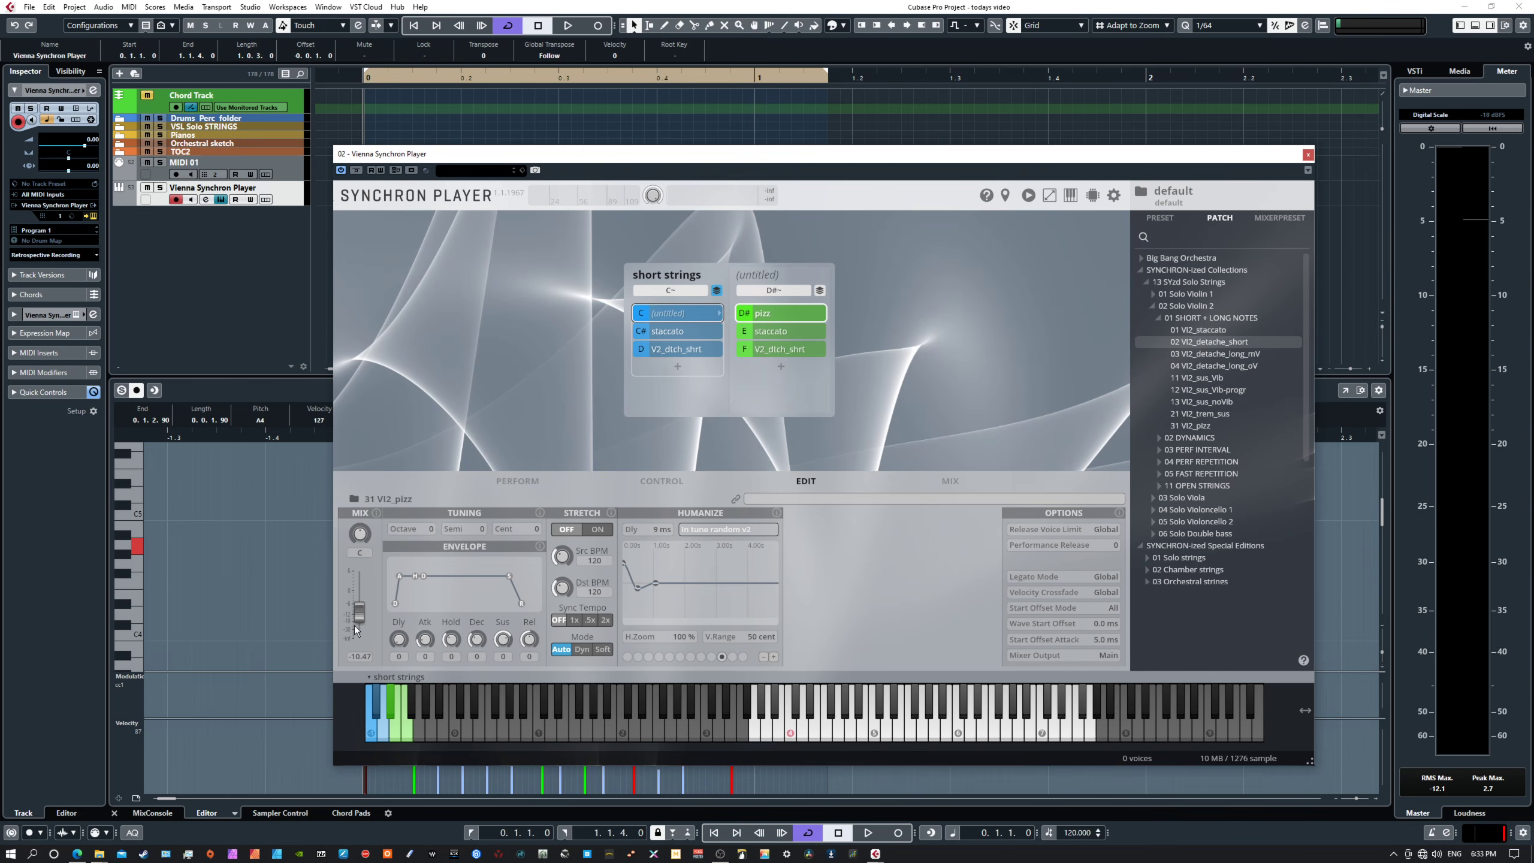
{"action": "left_click", "coordinate": [784, 348]}
{"action": "left_click_drag", "start_coordinate": [360, 590], "coordinate": [365, 620]}
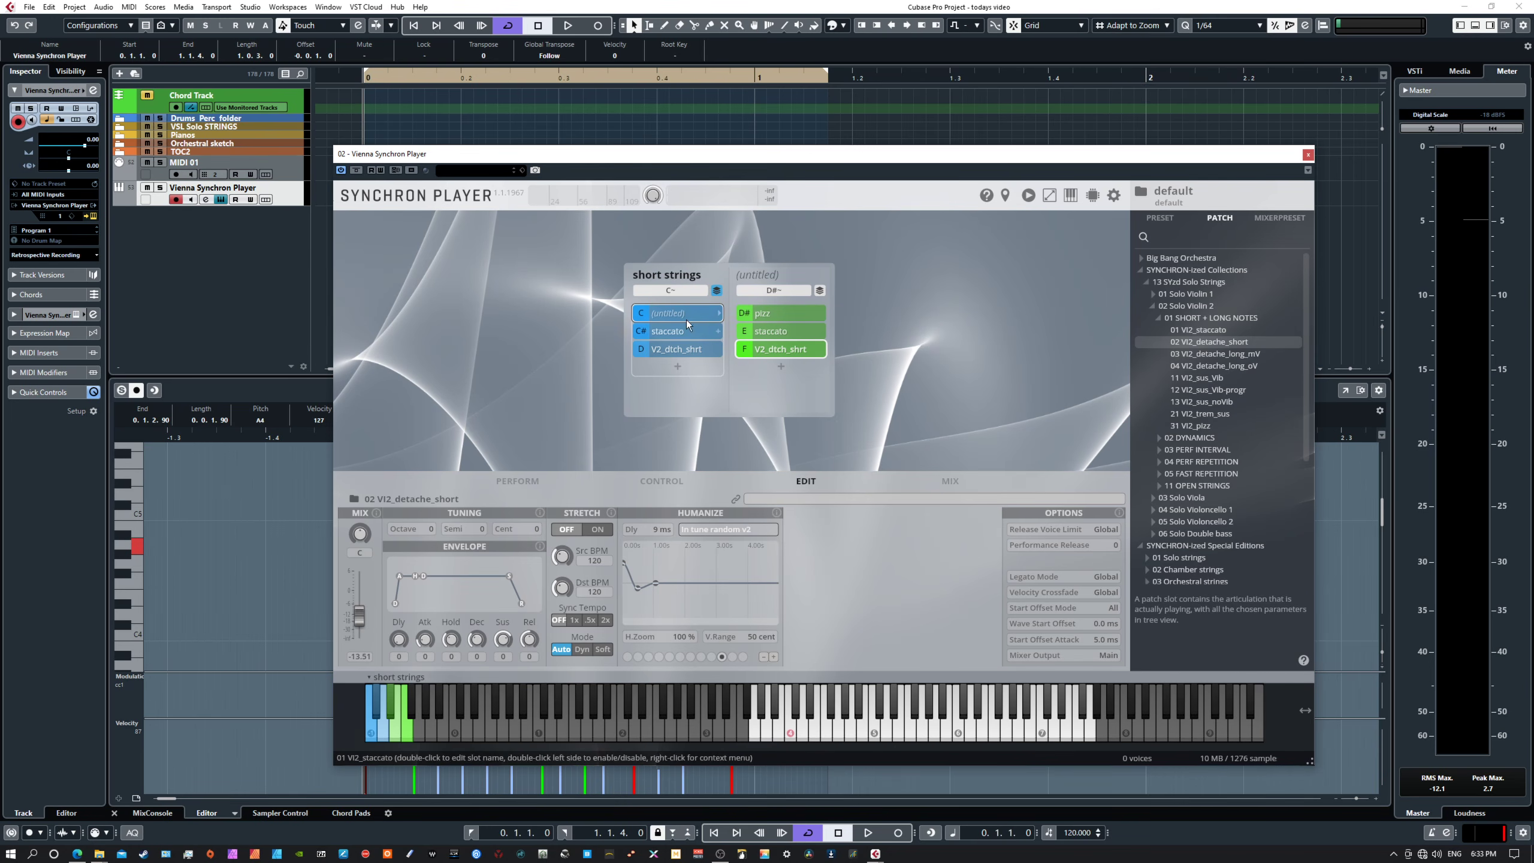
- Rename the nested untitled dimension as "fat stacco"
{"action": "left_click", "coordinate": [765, 275]}
{"action": "double_click", "coordinate": [763, 274]}
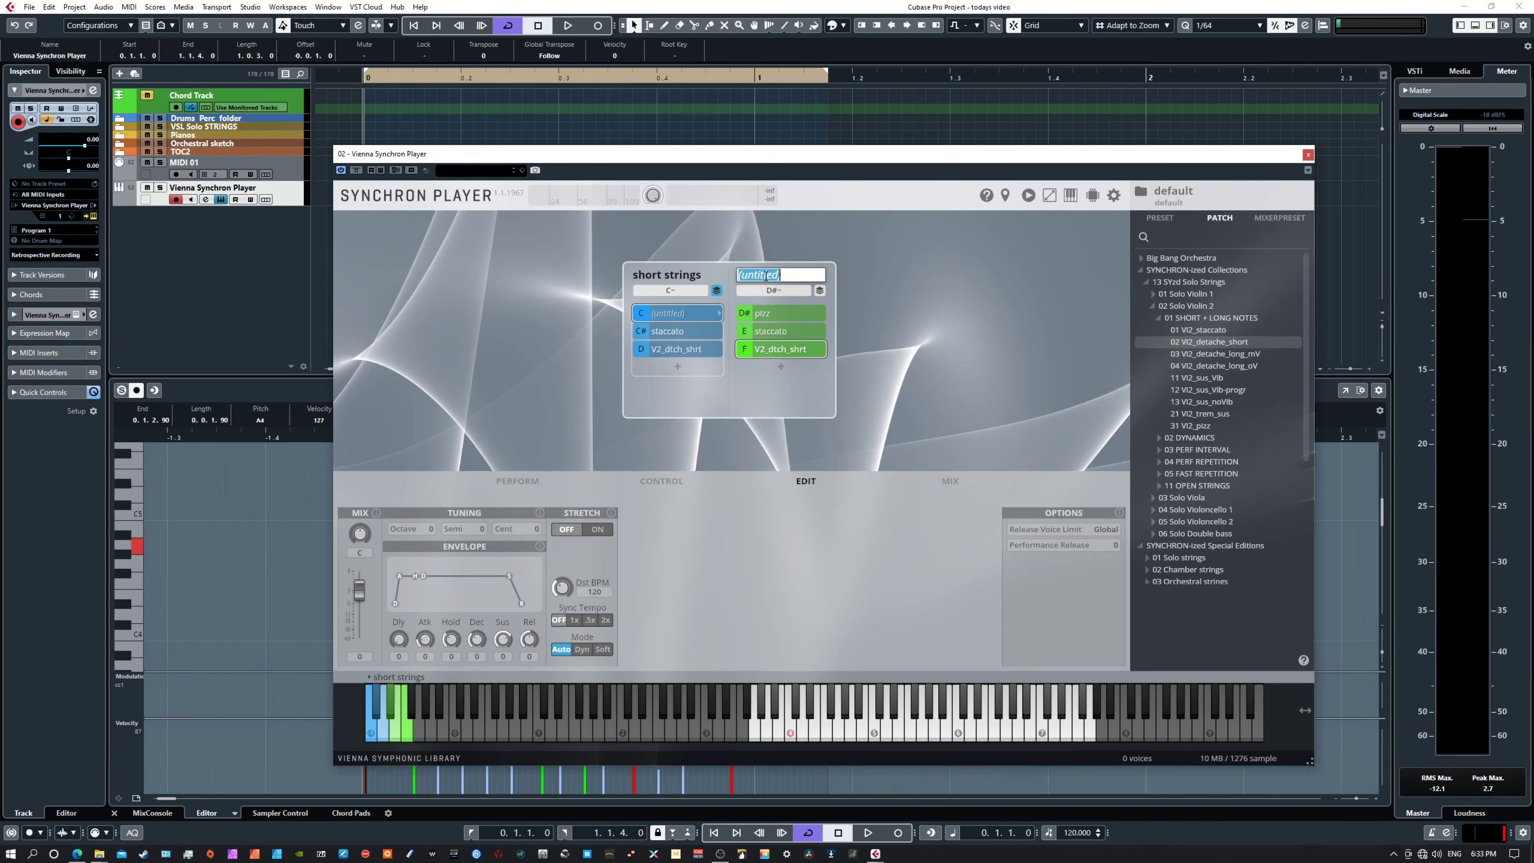
{"action": "key", "text": "BackSpace"}
{"action": "type", "text": "fat st"}
{"action": "type", "text": "rcco"}
{"action": "key", "text": "Return"}
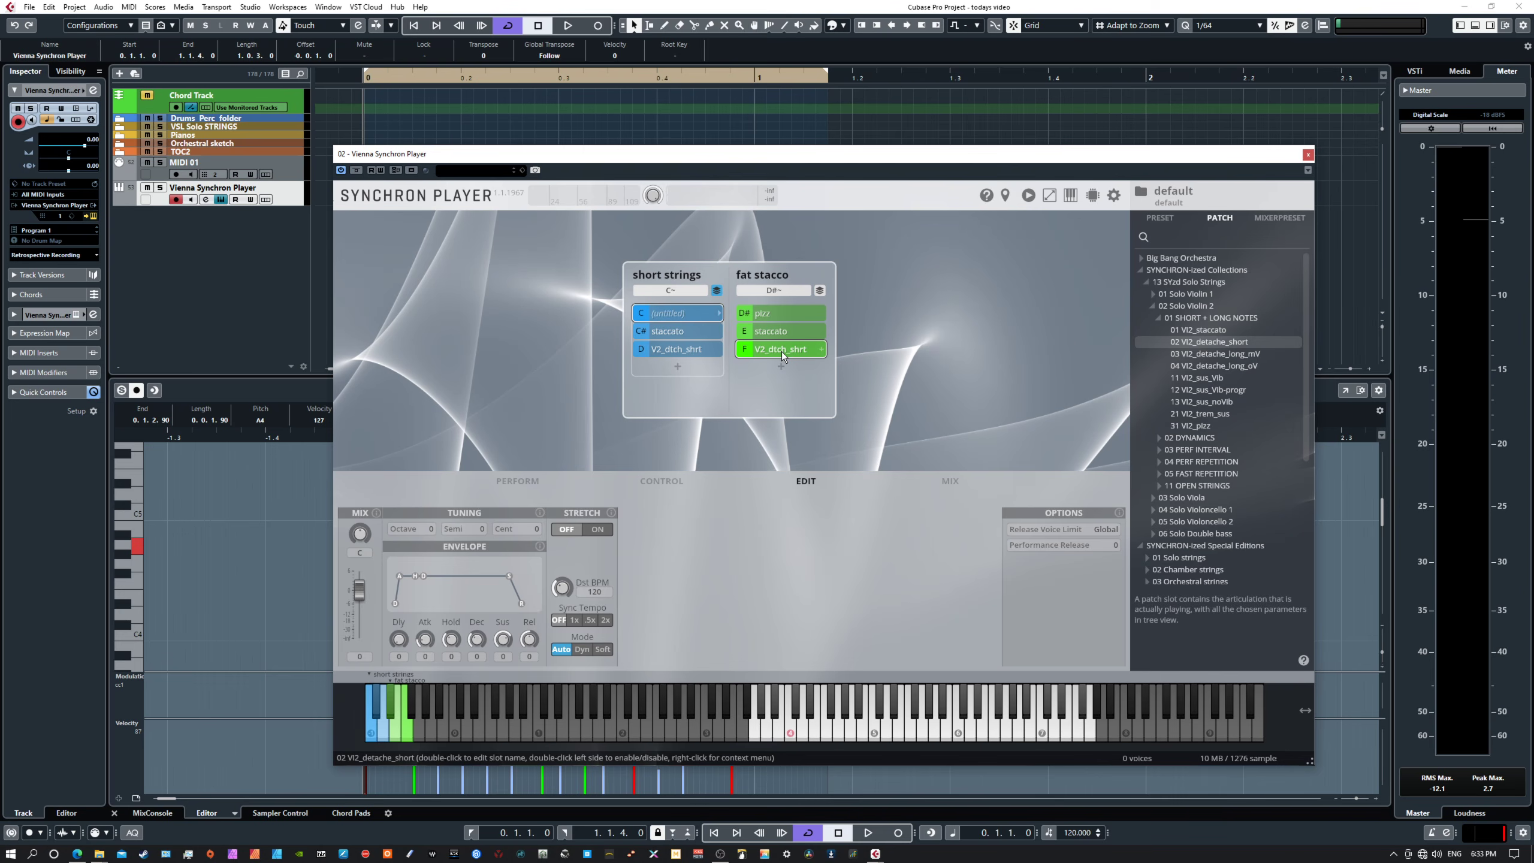
- Delete the staccato and V2_dtch_shrt slots from the short strings dimension
{"action": "right_click", "coordinate": [676, 332]}
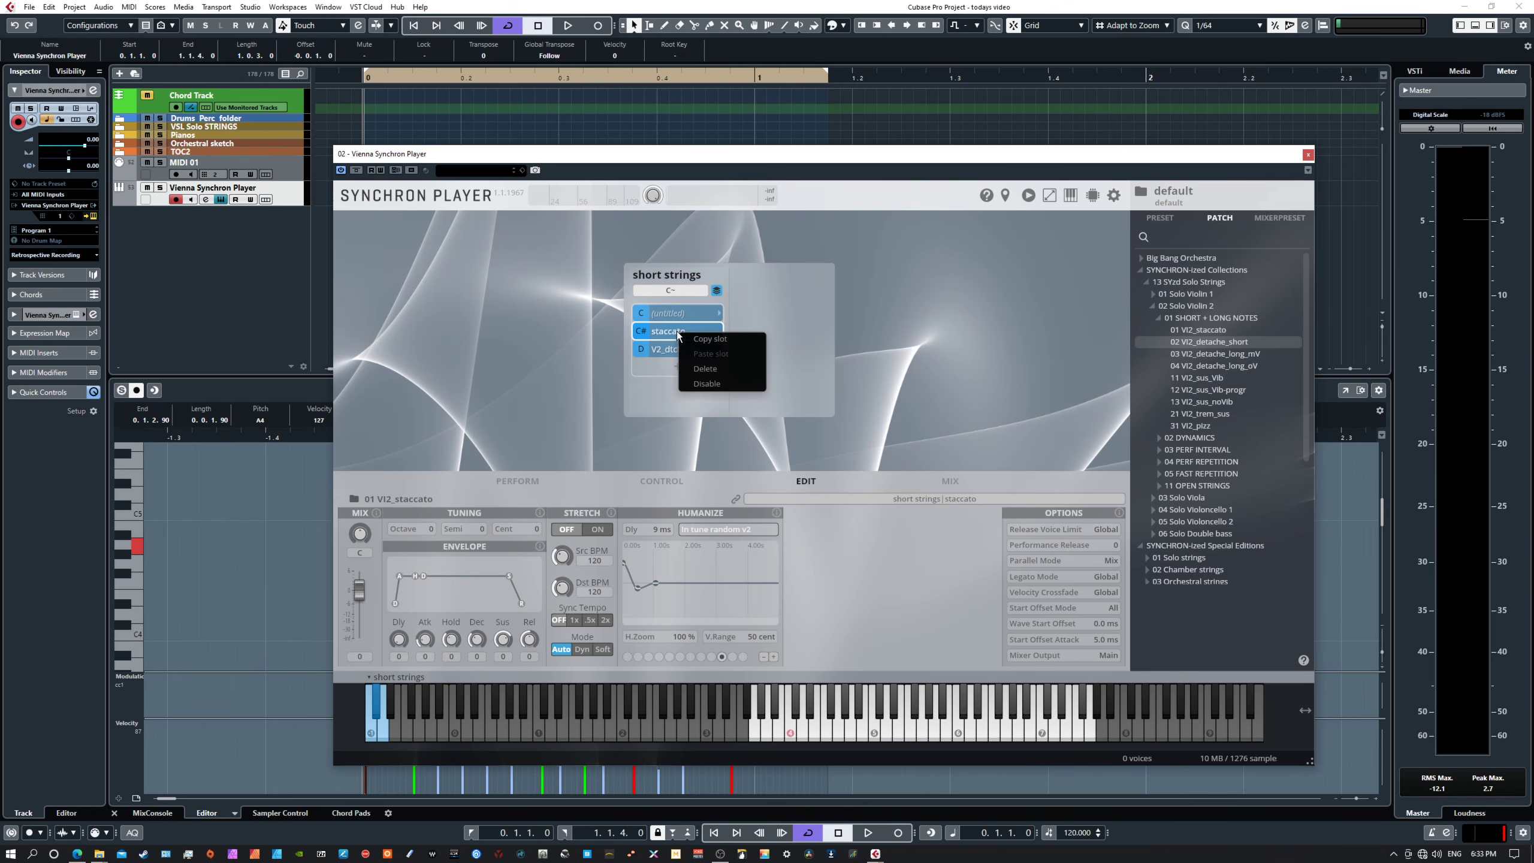
{"action": "left_click", "coordinate": [695, 367]}
{"action": "left_click", "coordinate": [704, 387]}
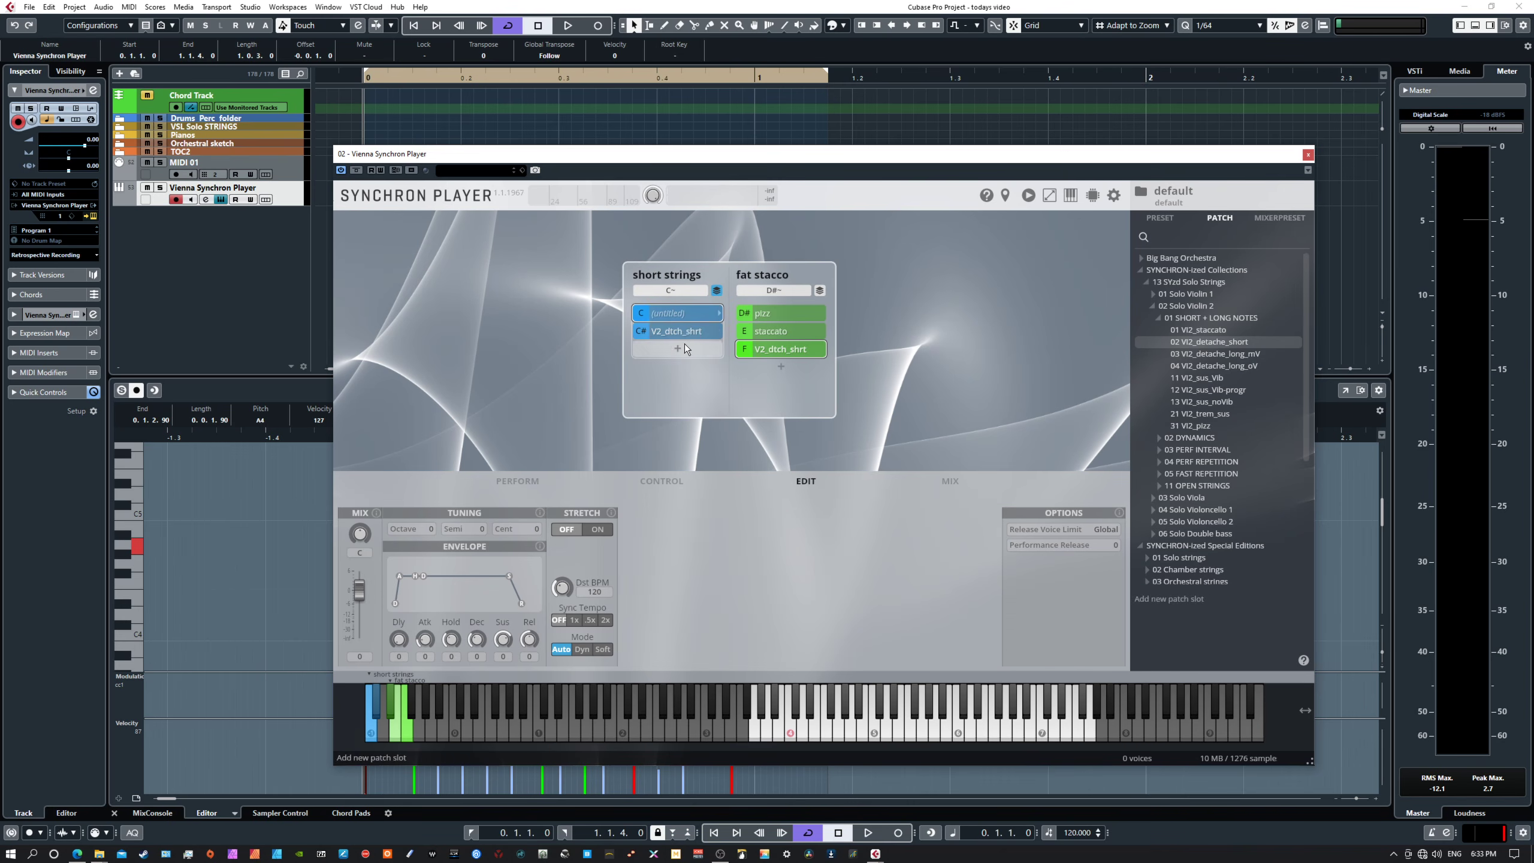
{"action": "right_click", "coordinate": [682, 331]}
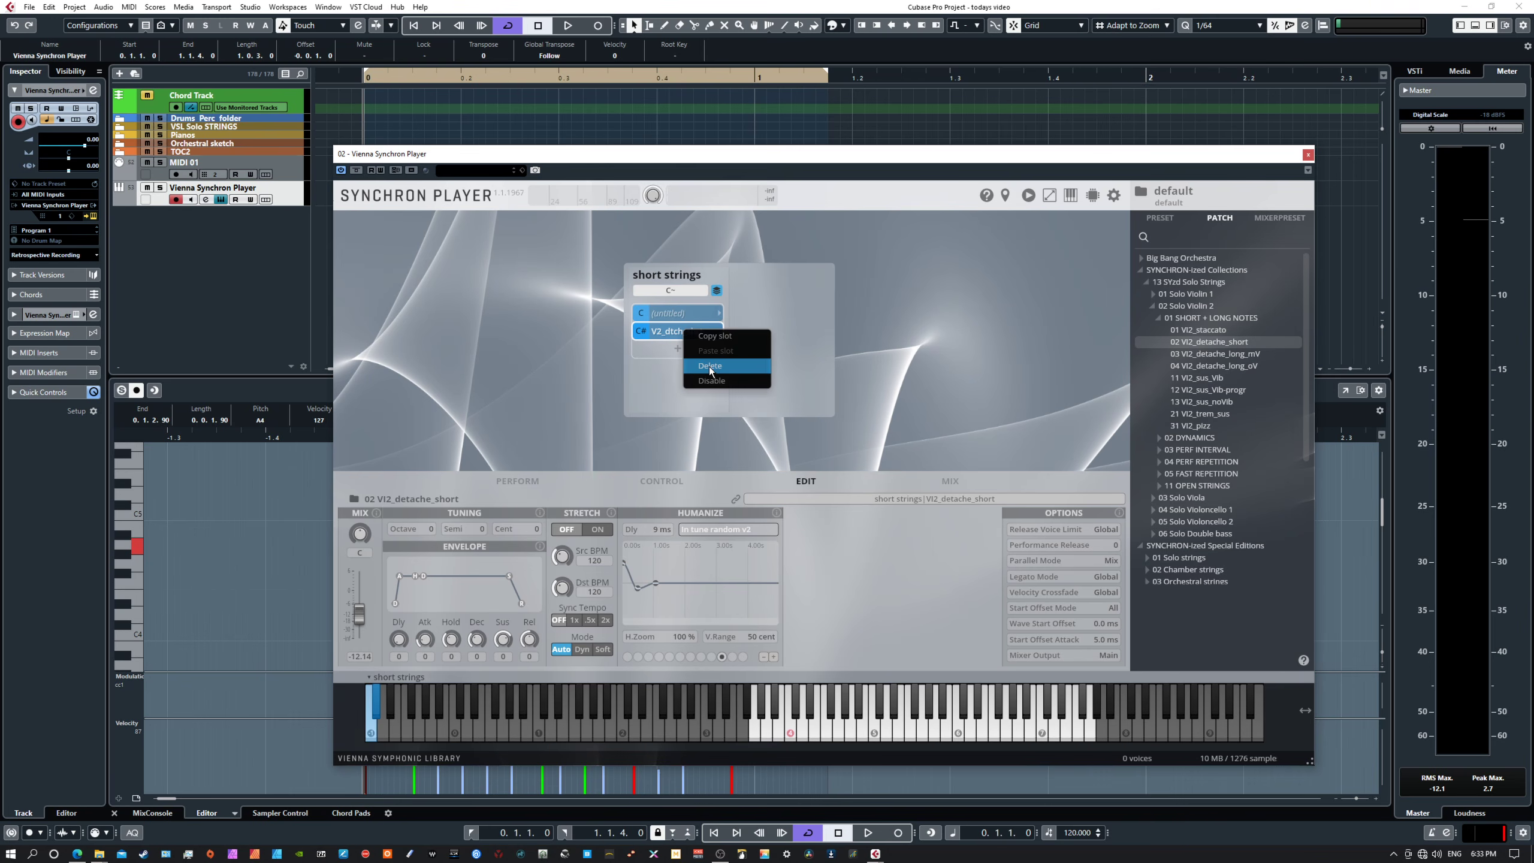
{"action": "left_click", "coordinate": [709, 366]}
{"action": "left_click", "coordinate": [719, 385]}
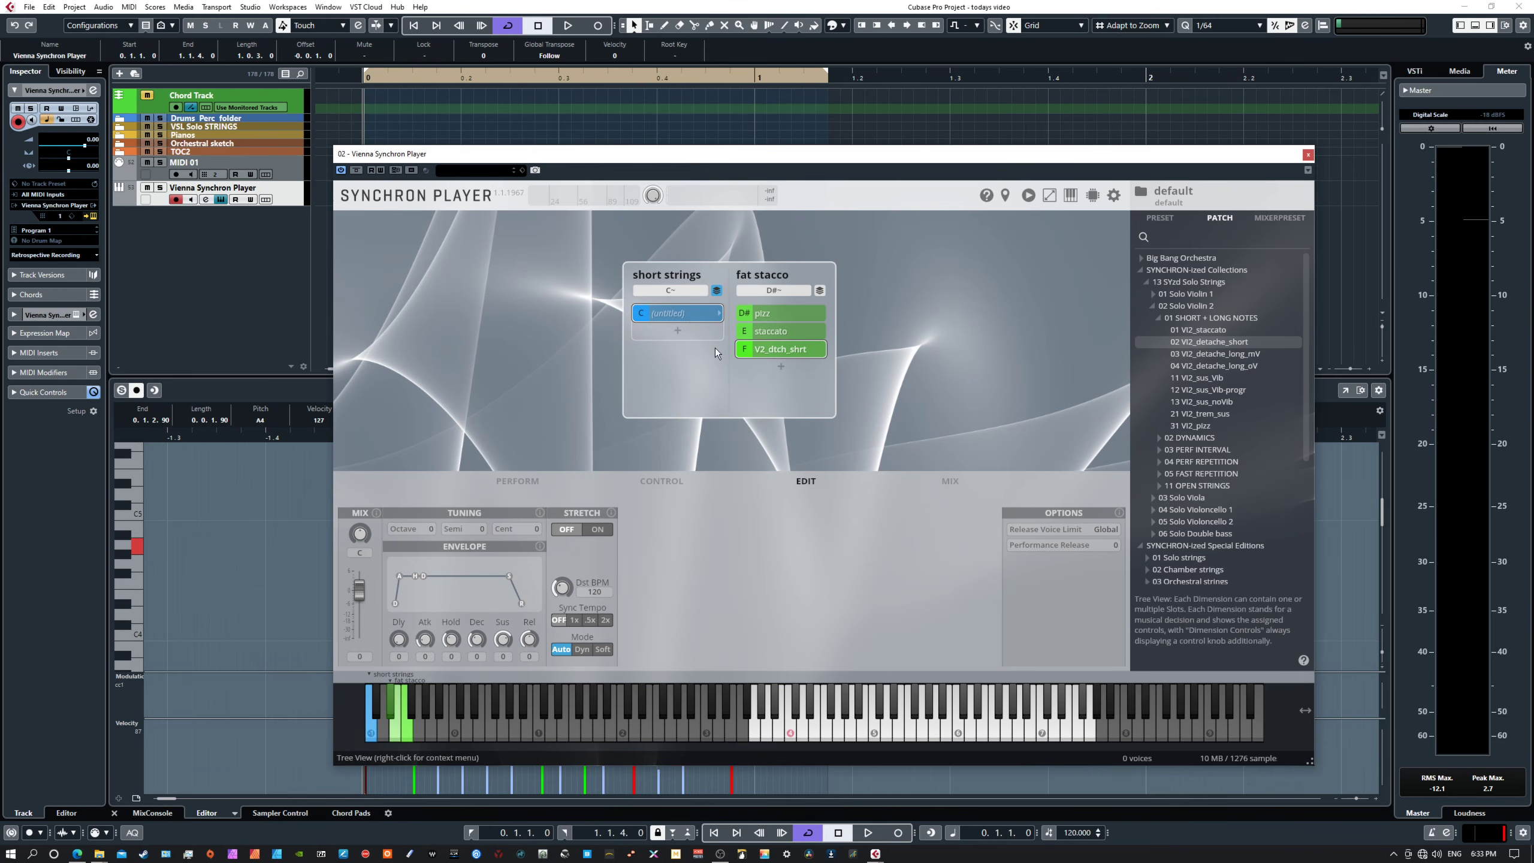
- Rename the remaining untitled slot in the short strings dimension as "fat stacco"
{"action": "double_click", "coordinate": [679, 314]}
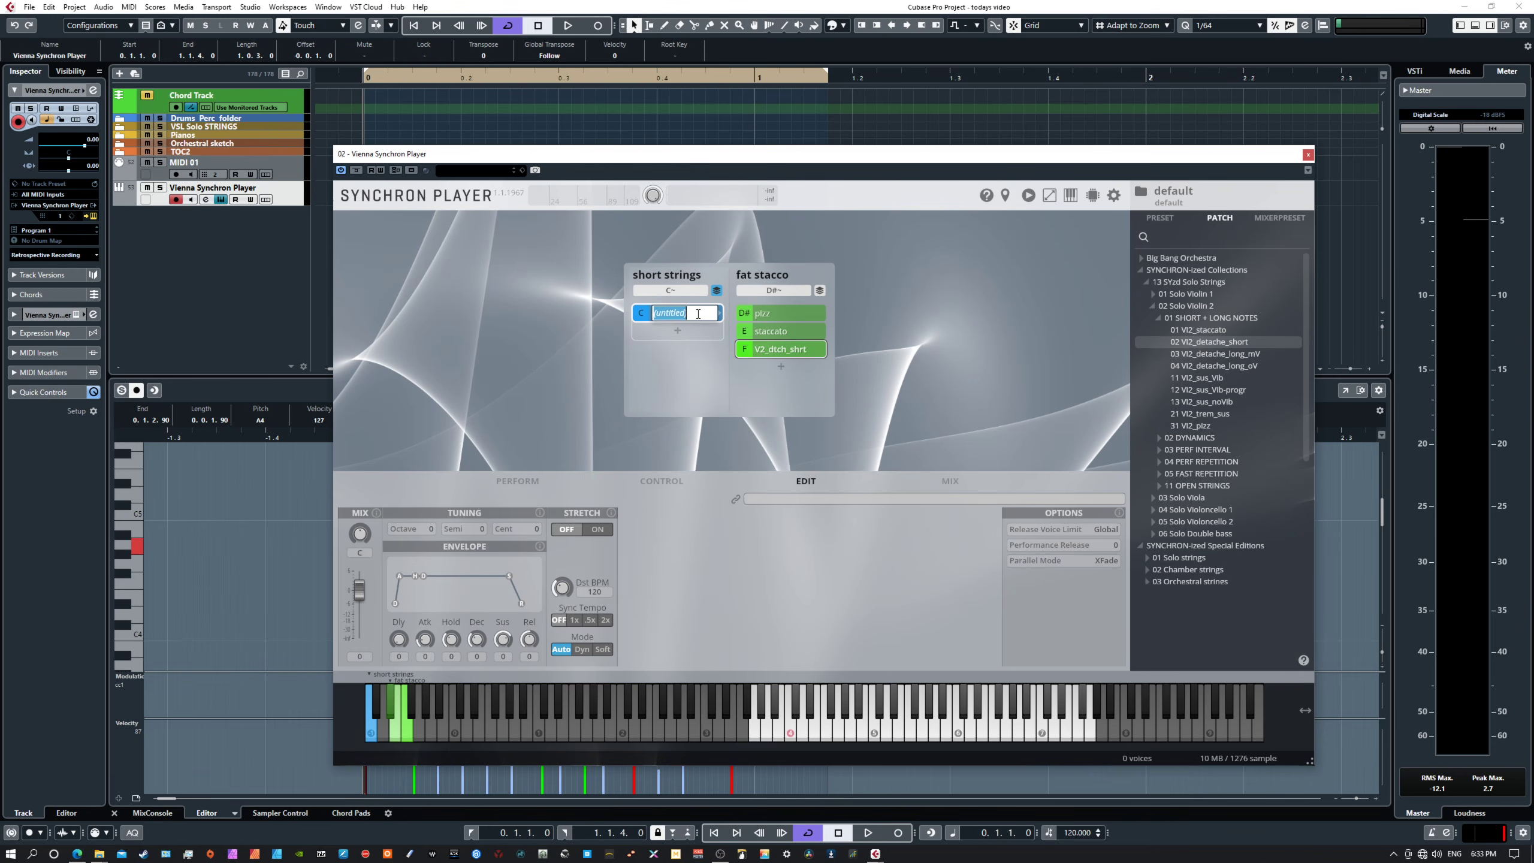
{"action": "type", "text": "fa"}
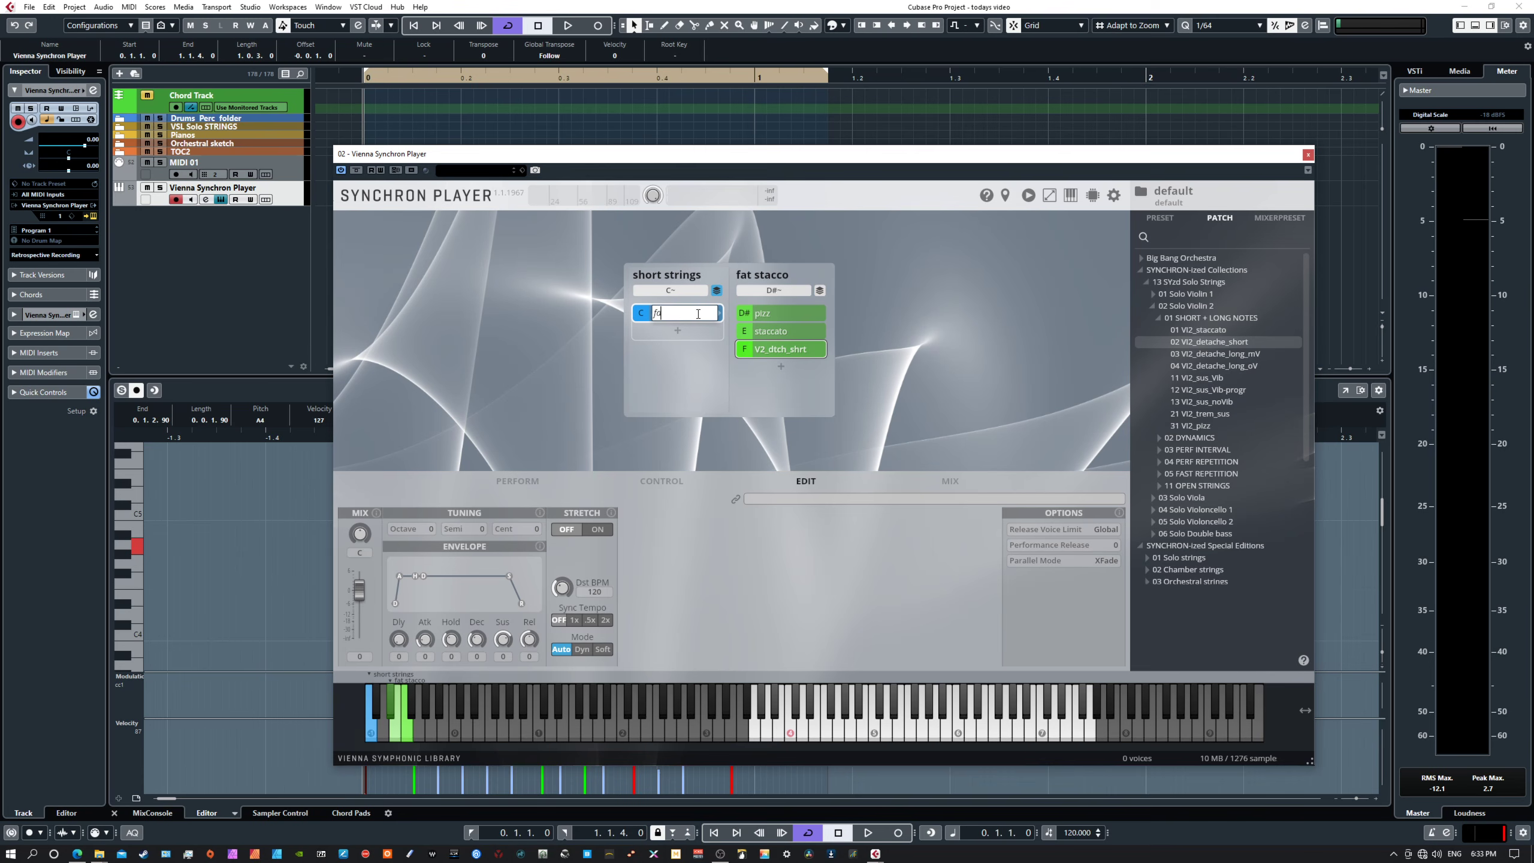
{"action": "type", "text": "t stacco"}
{"action": "key", "text": "Return"}
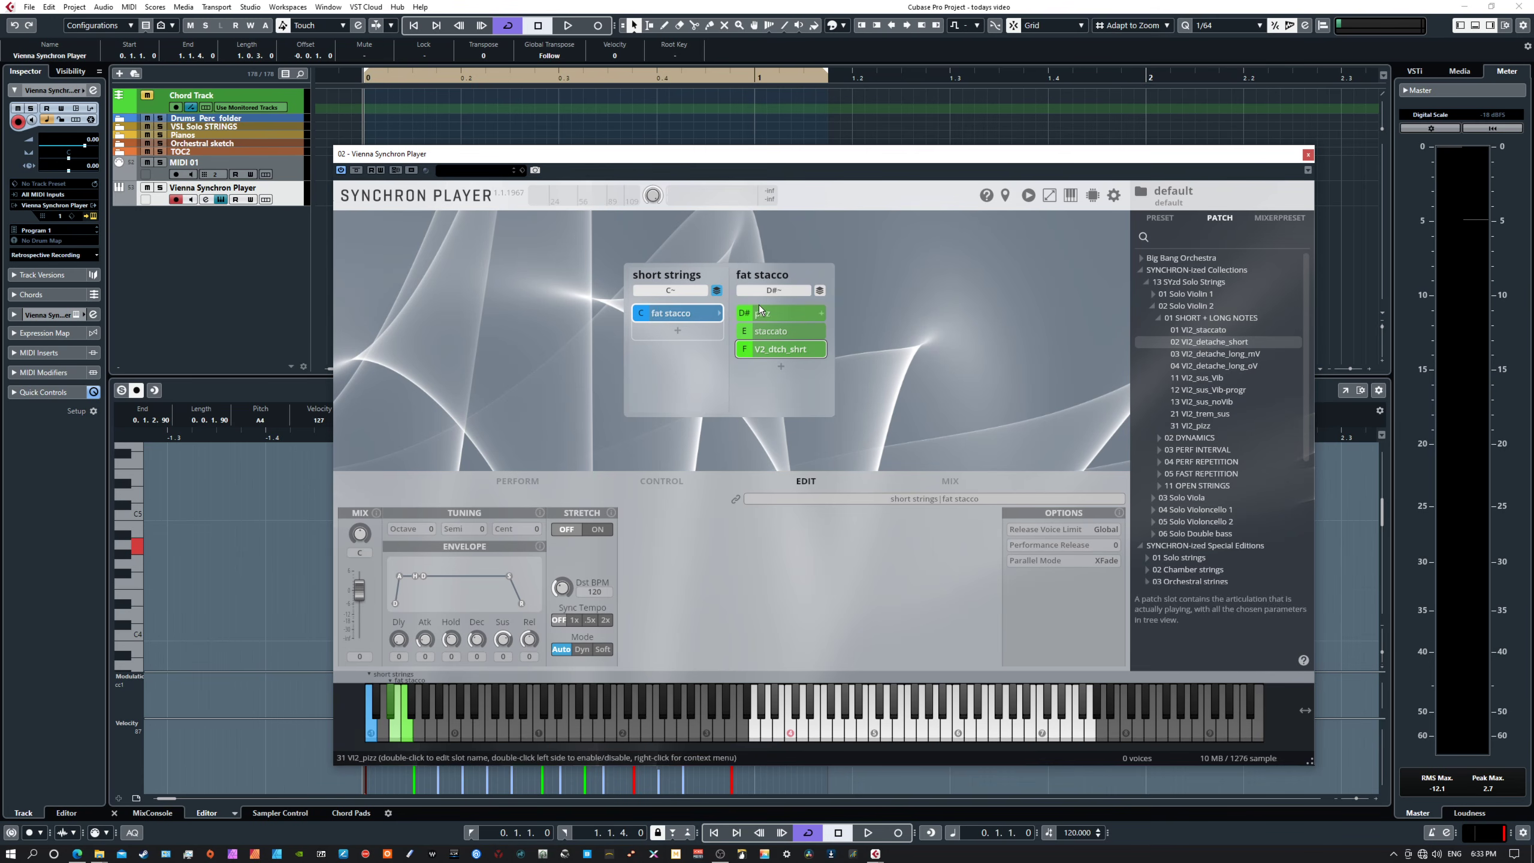
- Clear the "fat stacco" name from the nested dimension's title
{"action": "double_click", "coordinate": [759, 273]}
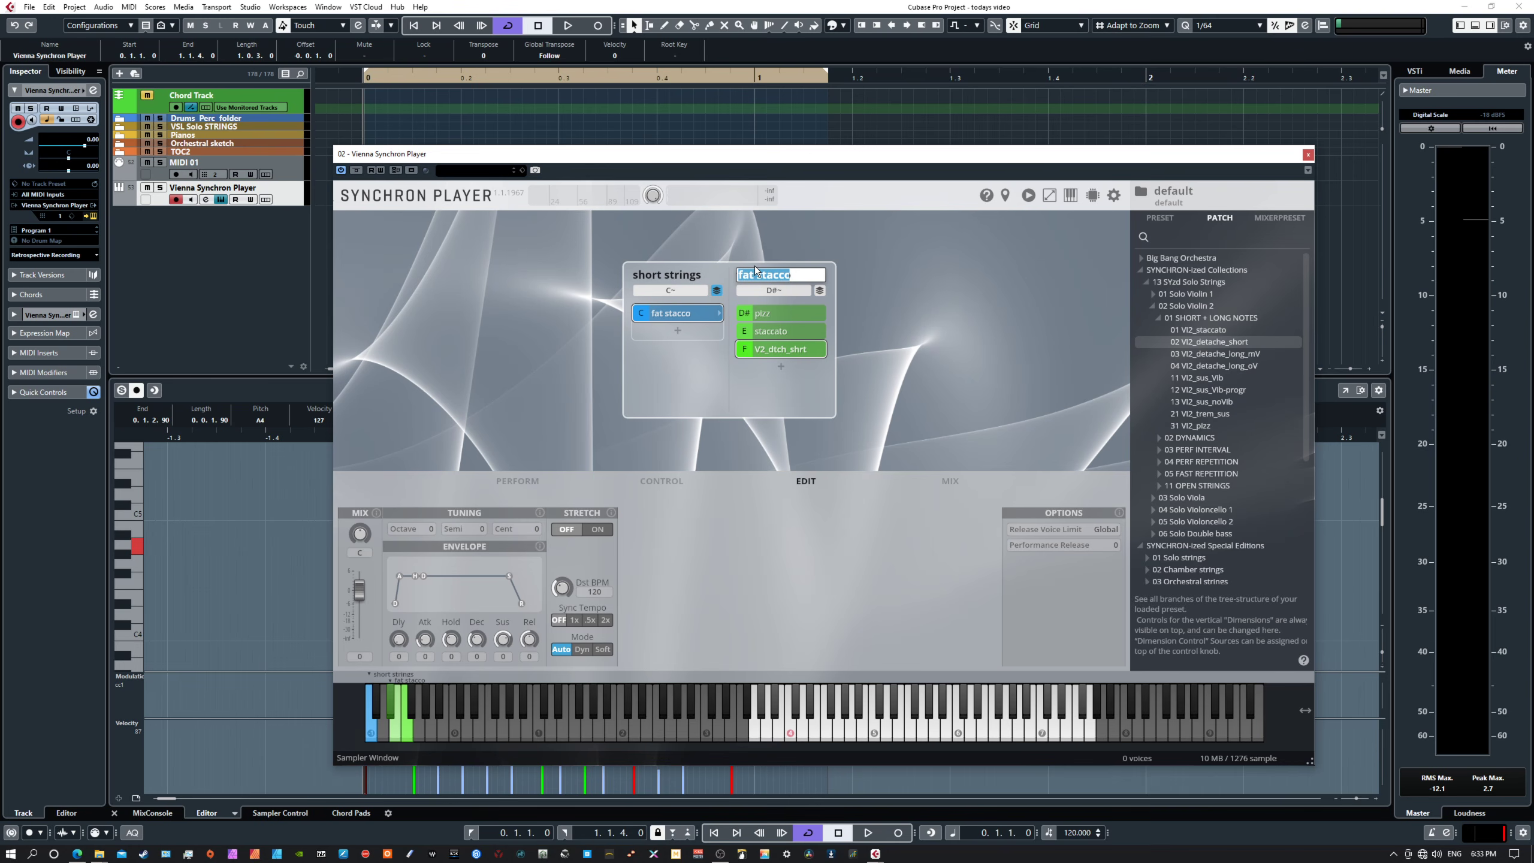
{"action": "key", "text": "BackSpace"}
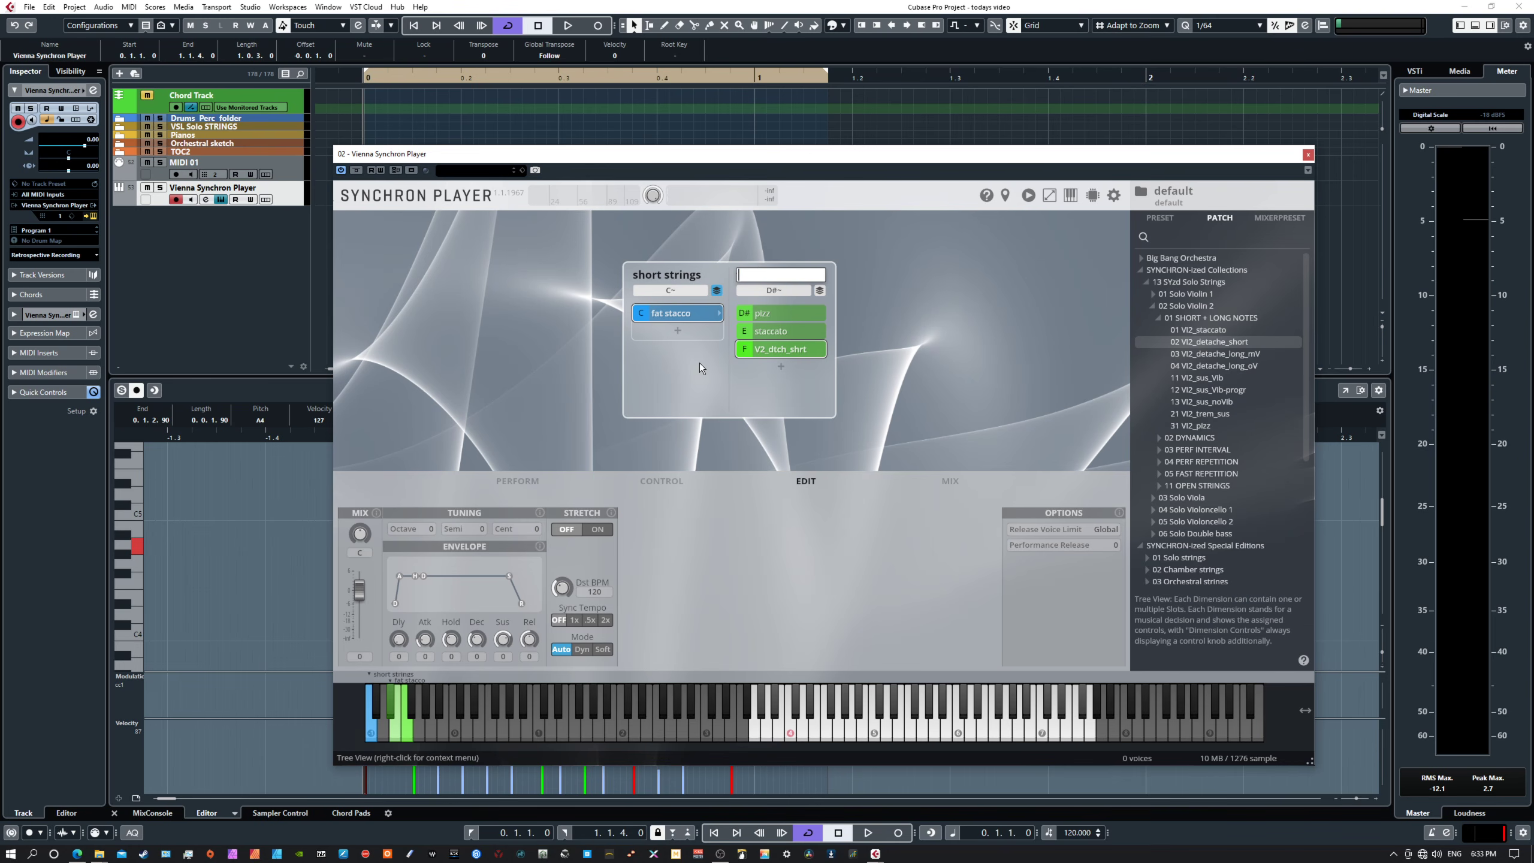
{"action": "key", "text": "Return"}
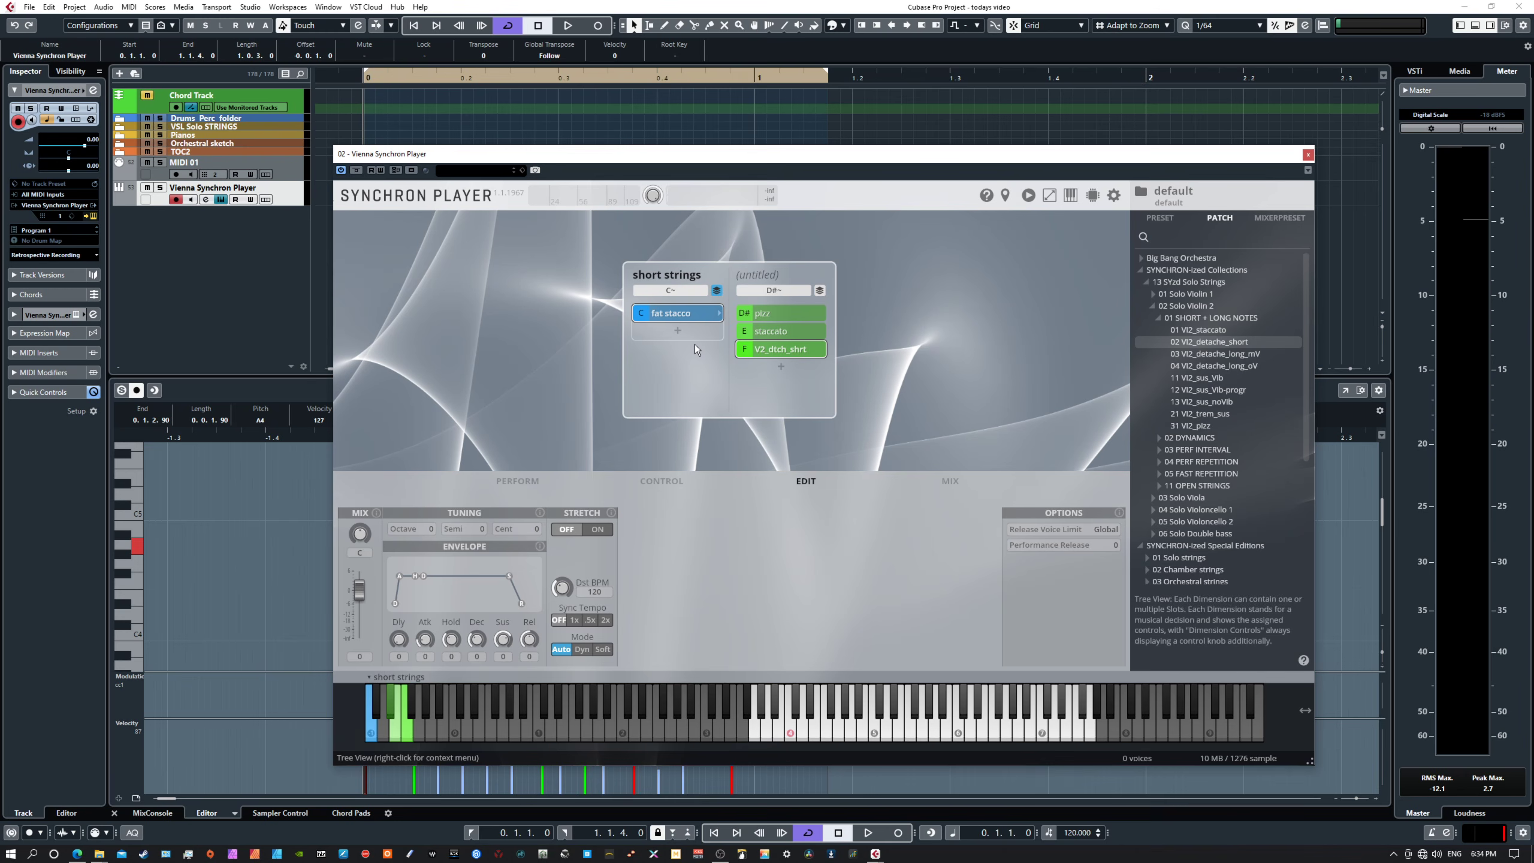
- Add two empty slots below fat stacco in the short strings dimension
{"action": "left_click", "coordinate": [688, 313]}
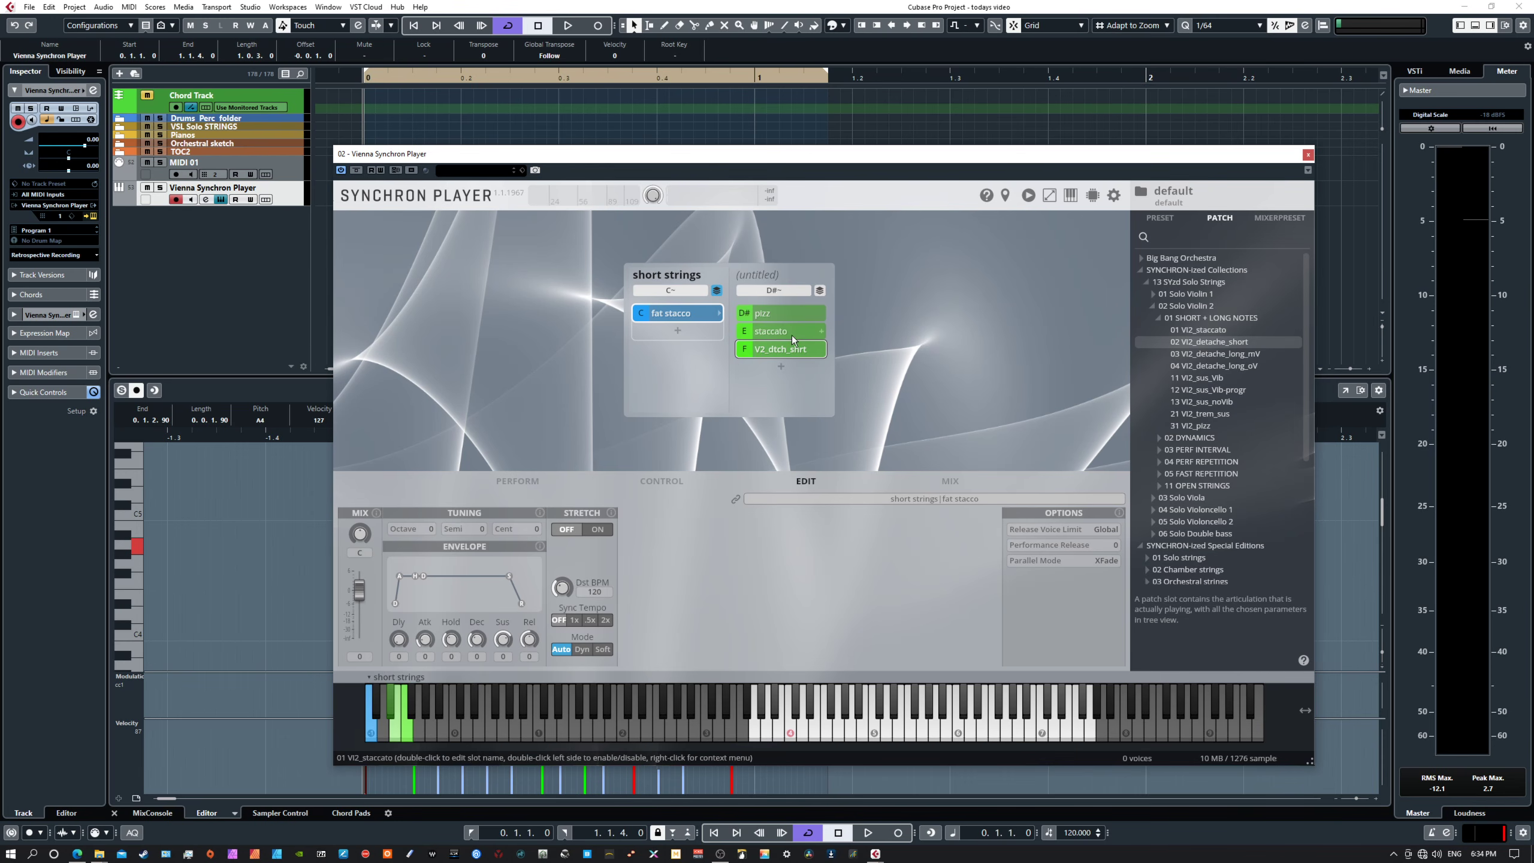
{"action": "left_click", "coordinate": [678, 330]}
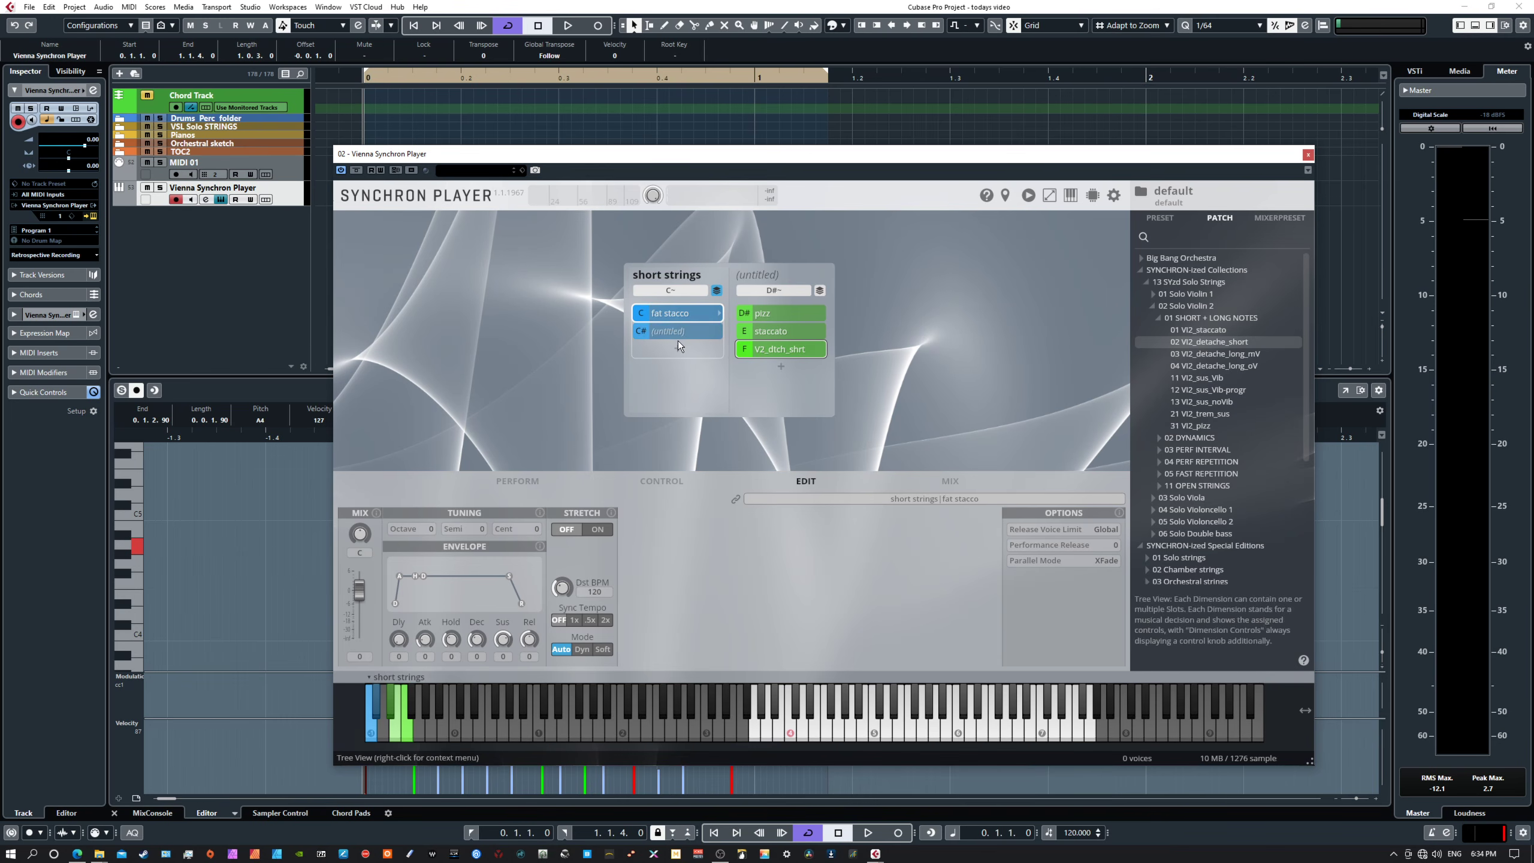
{"action": "left_click", "coordinate": [678, 346]}
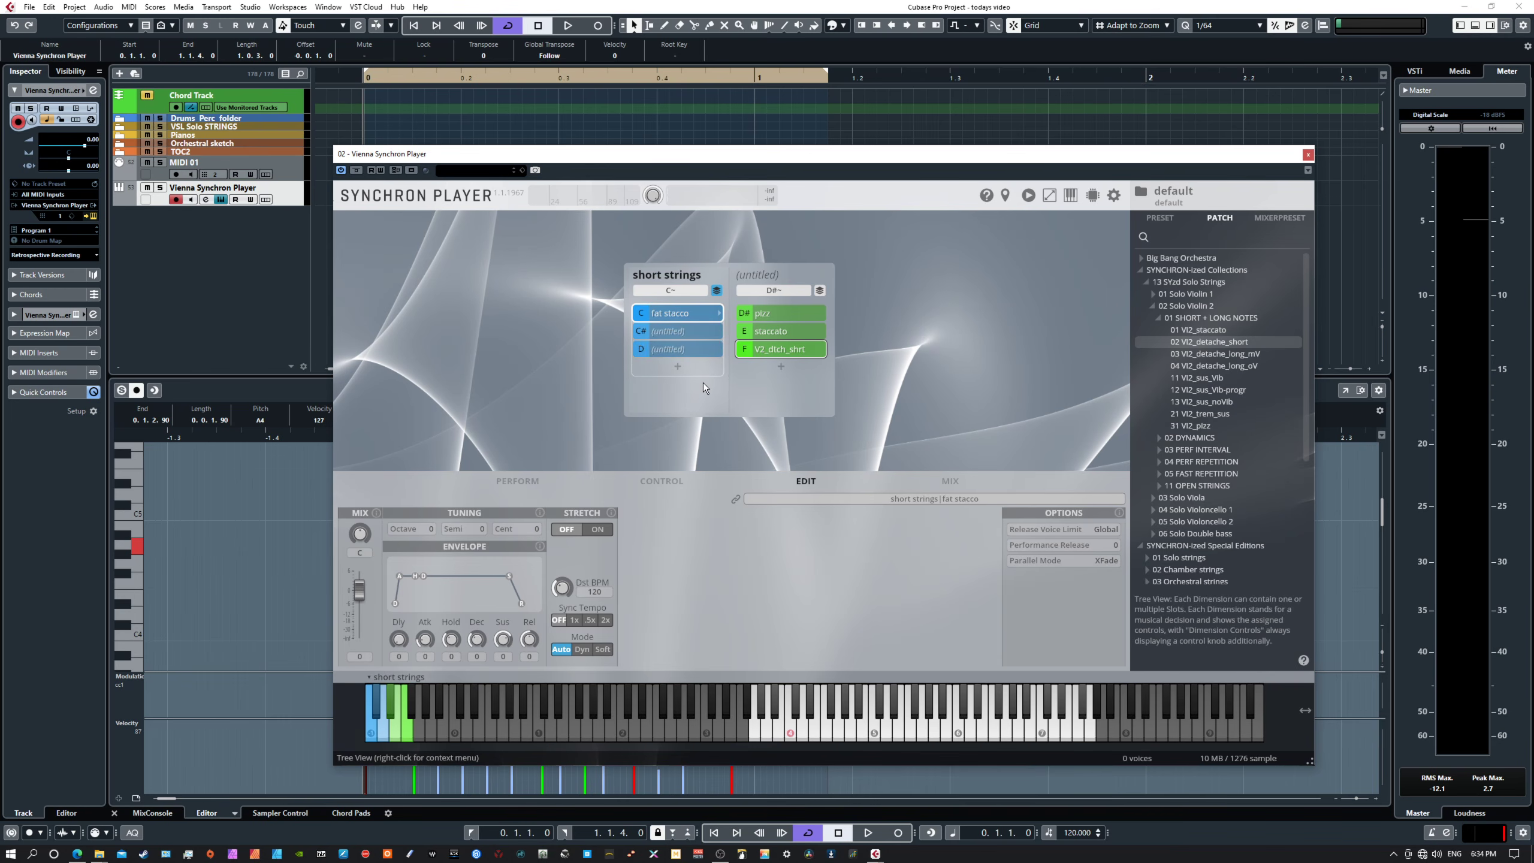
- Switch between the fat stacco slot and the empty slot below it to compare their nested contents
{"action": "left_click", "coordinate": [681, 333]}
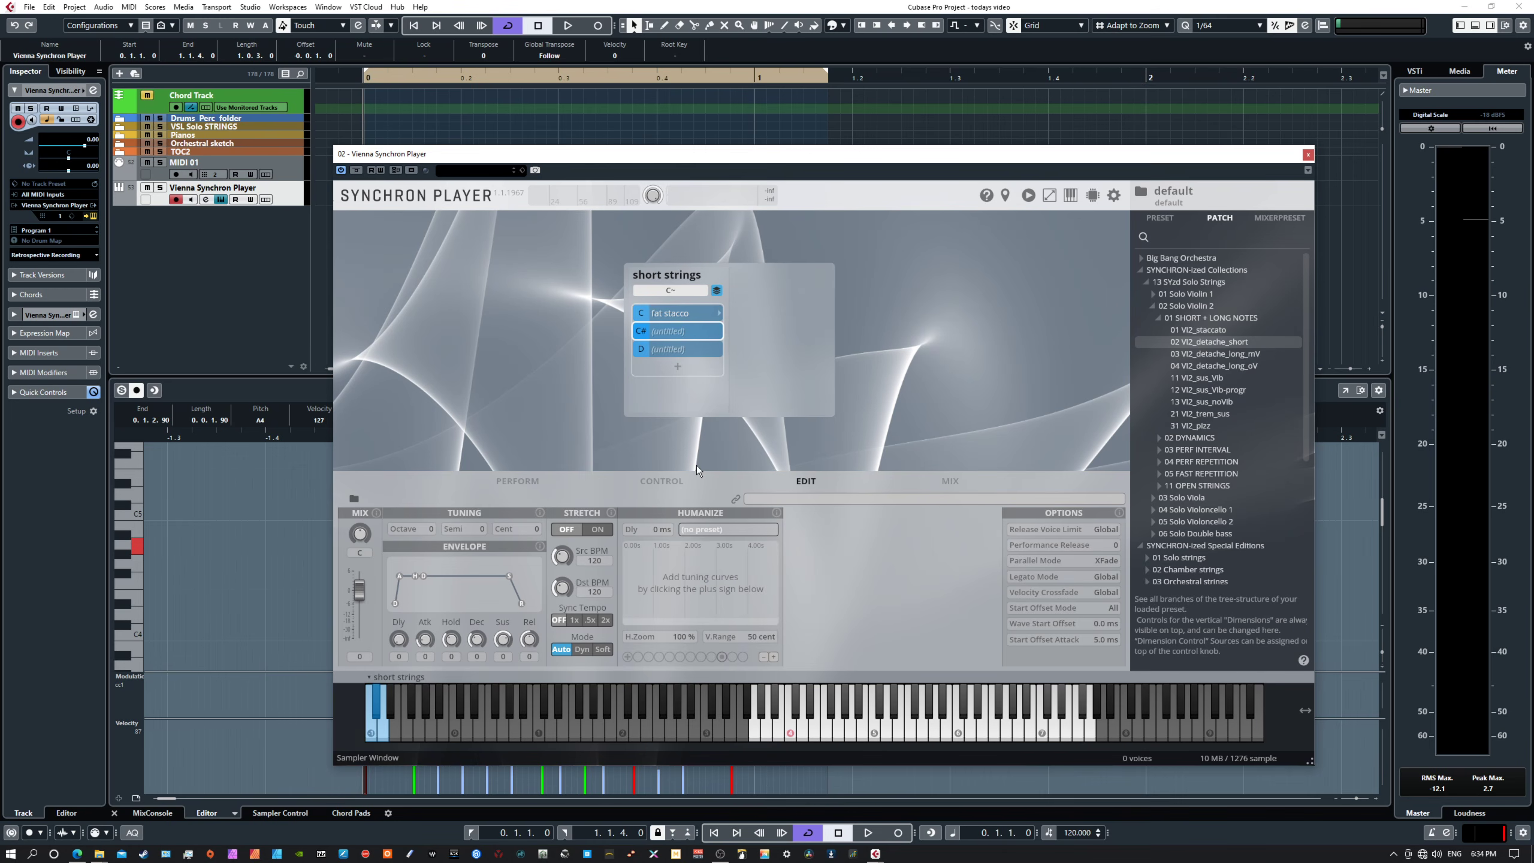
{"action": "left_click", "coordinate": [670, 318]}
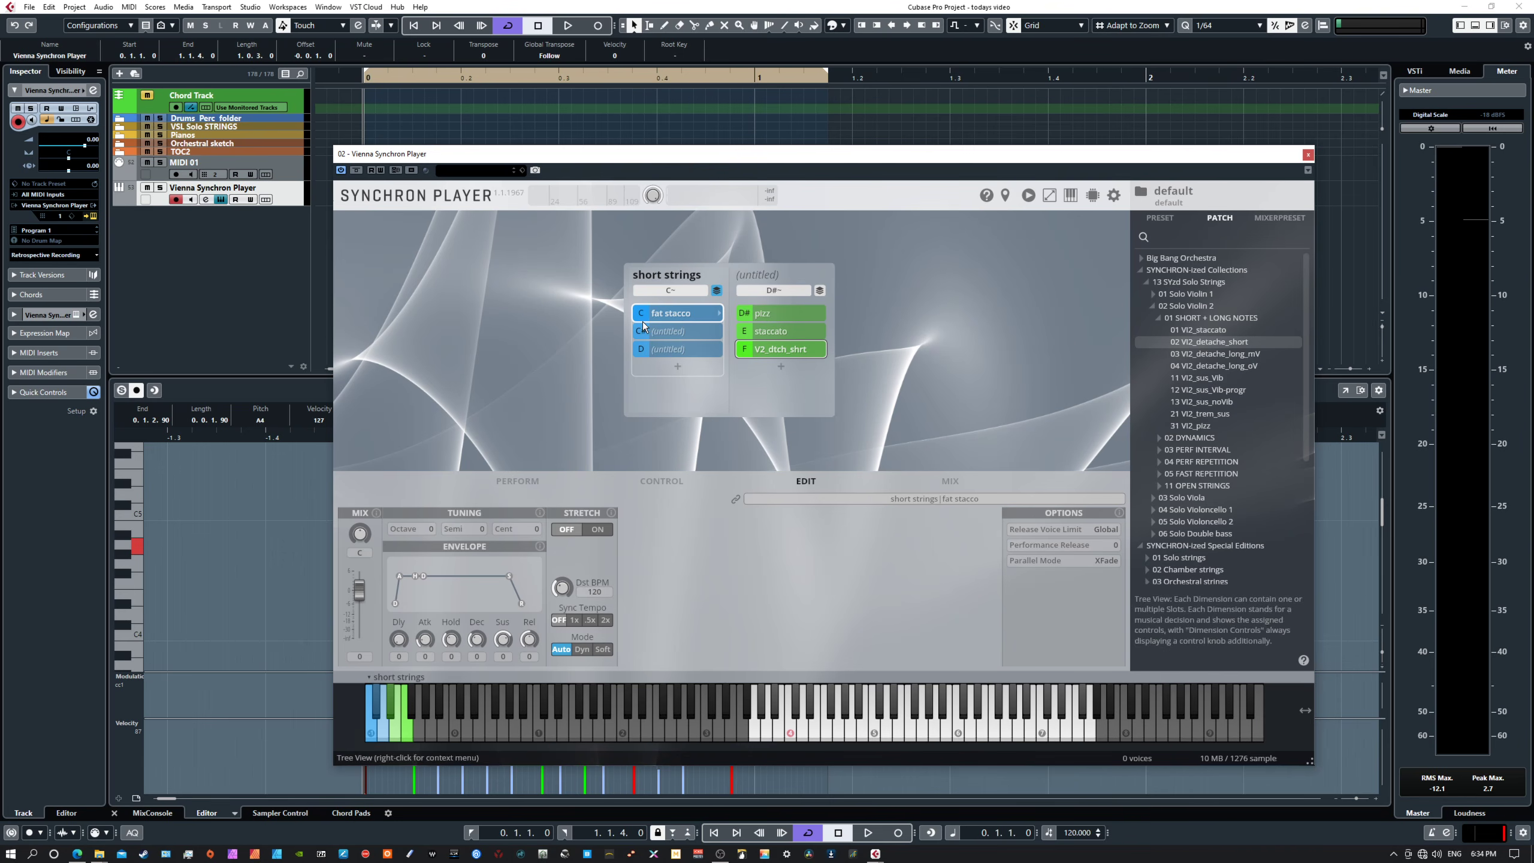
{"action": "left_click", "coordinate": [674, 333]}
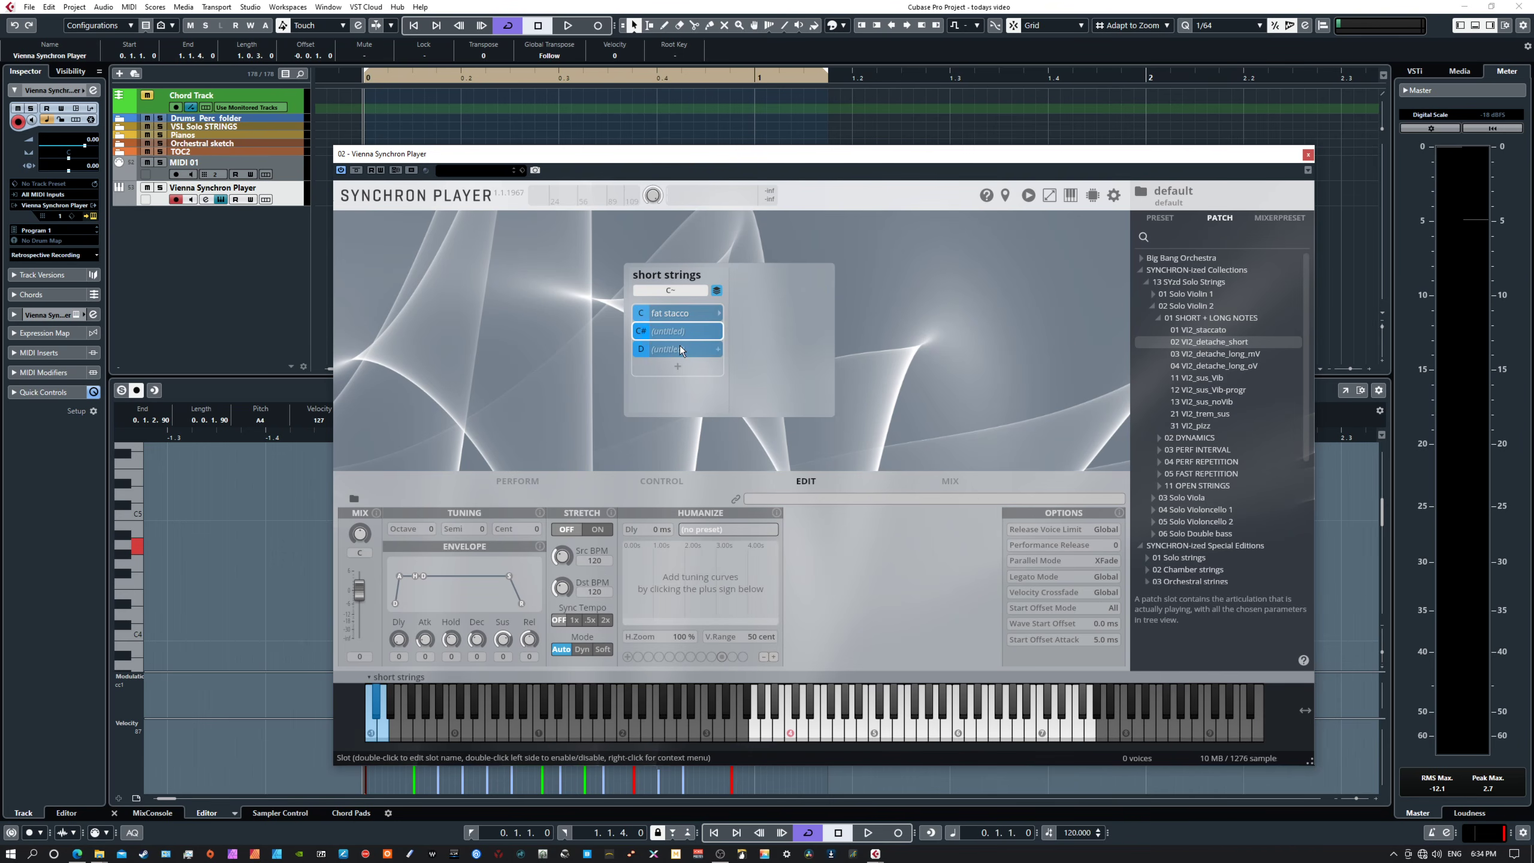
{"action": "left_click", "coordinate": [682, 313]}
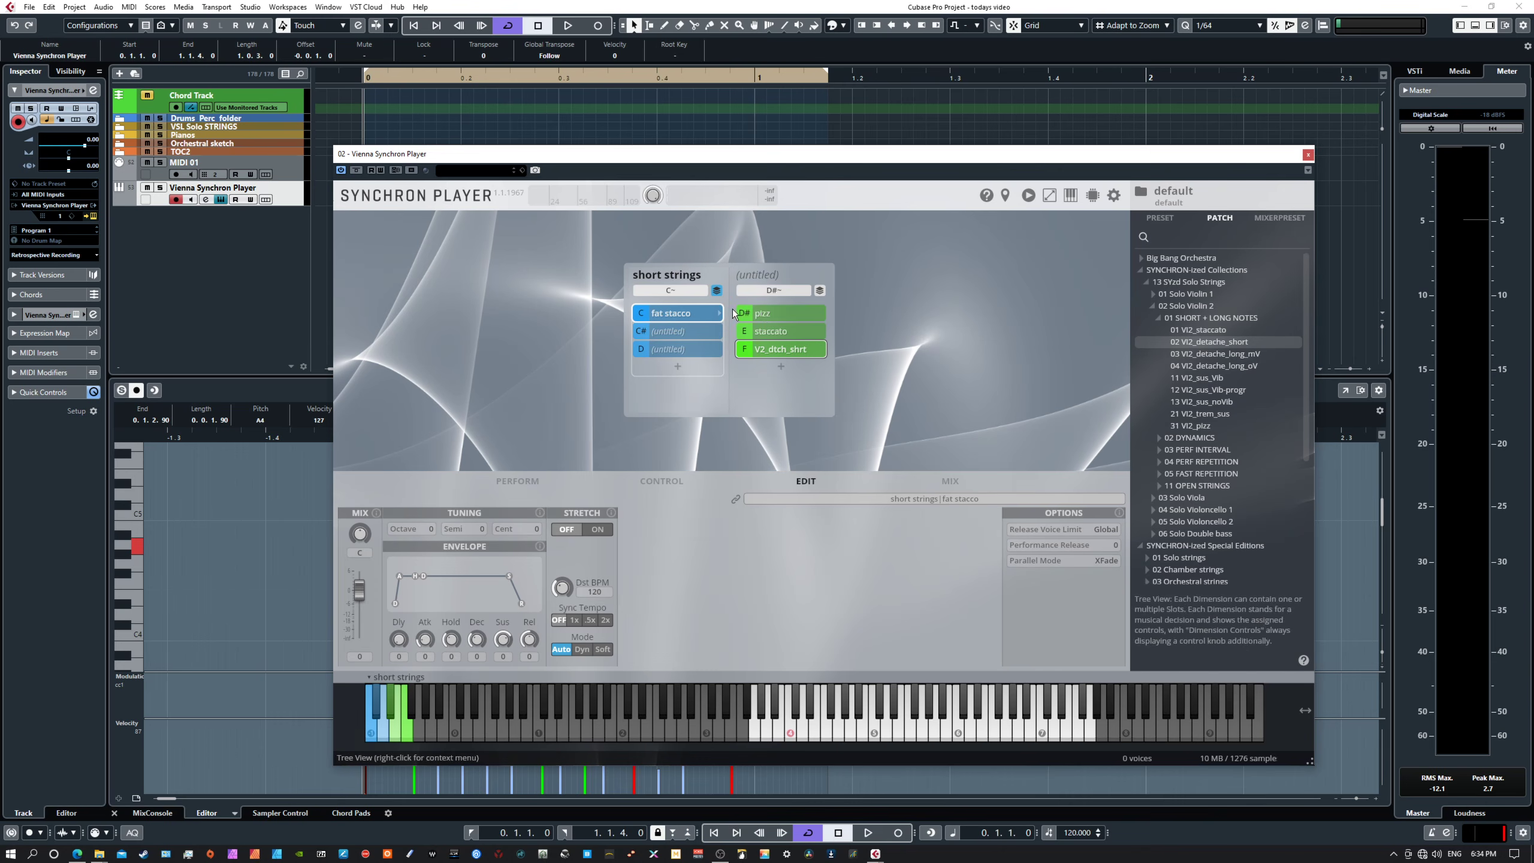
- Enable parallel mode for the nested dimension holding pizz, staccato and V2_dtch_shrt
{"action": "left_click", "coordinate": [772, 314]}
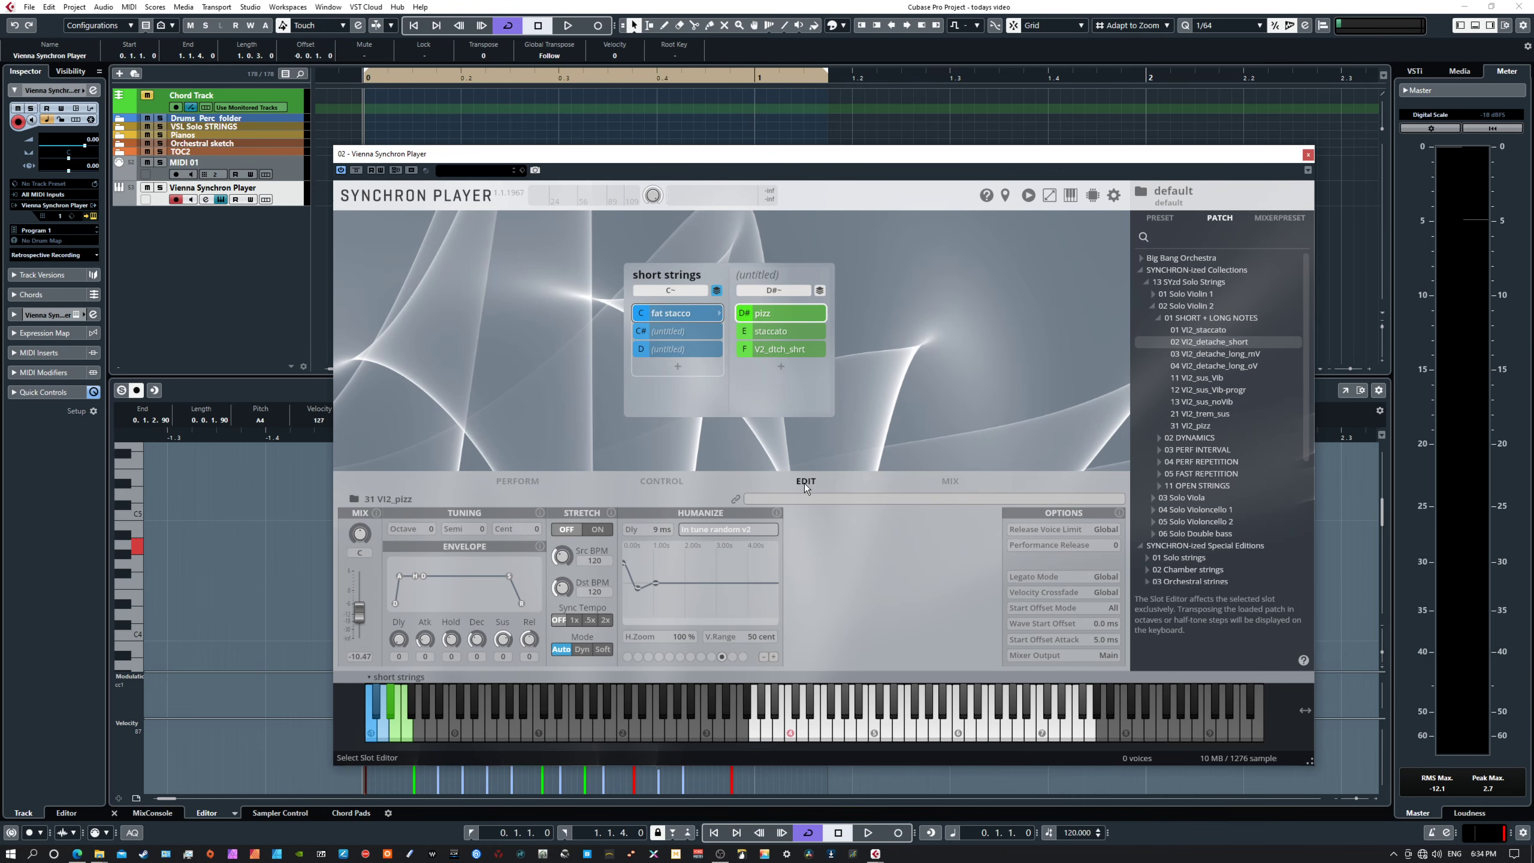
{"action": "left_click", "coordinate": [819, 290]}
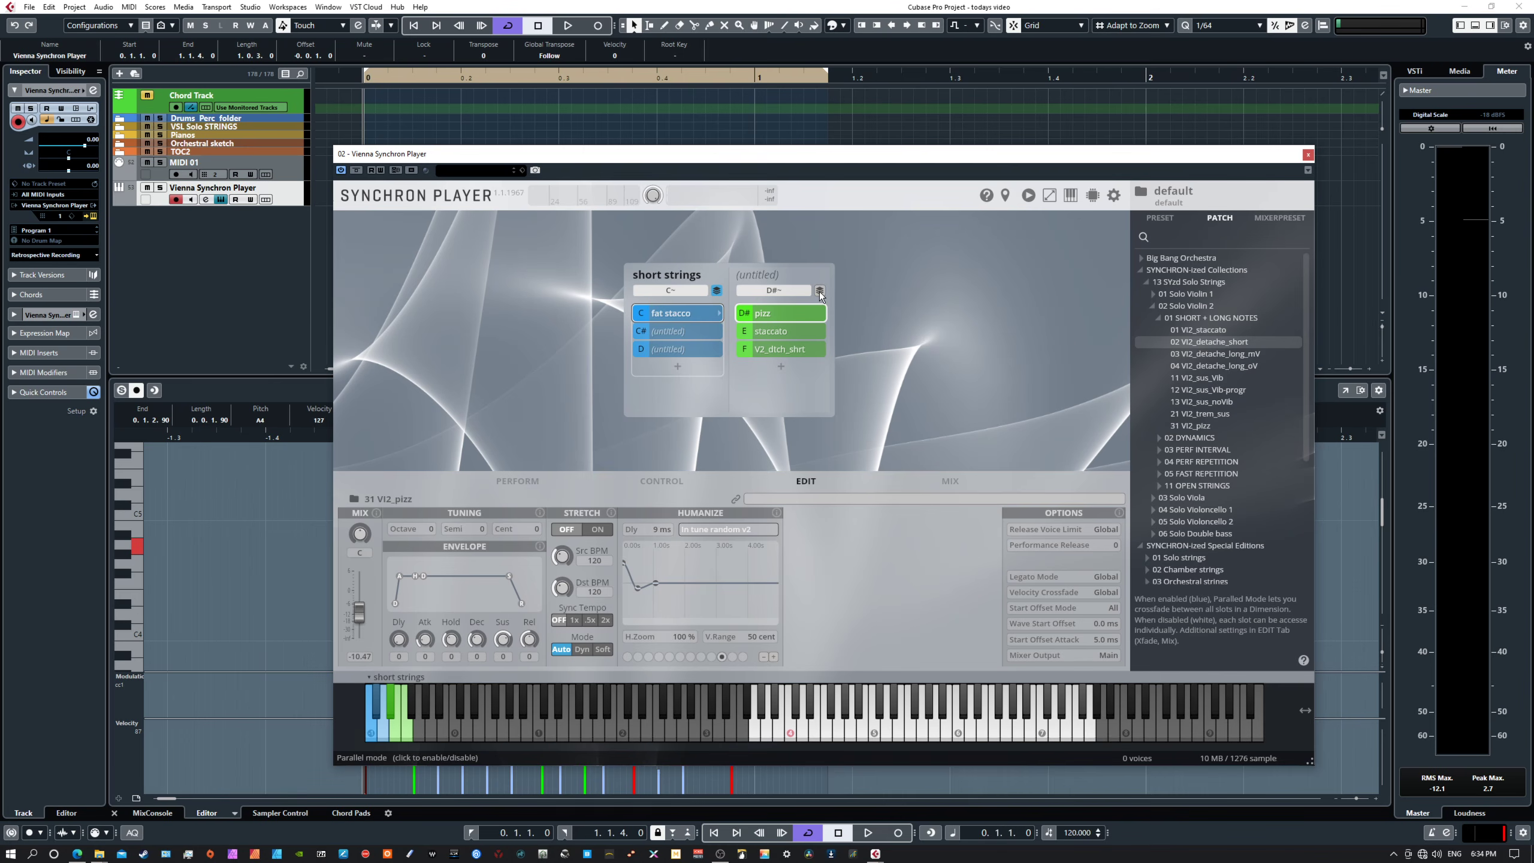
{"action": "right_click", "coordinate": [784, 314]}
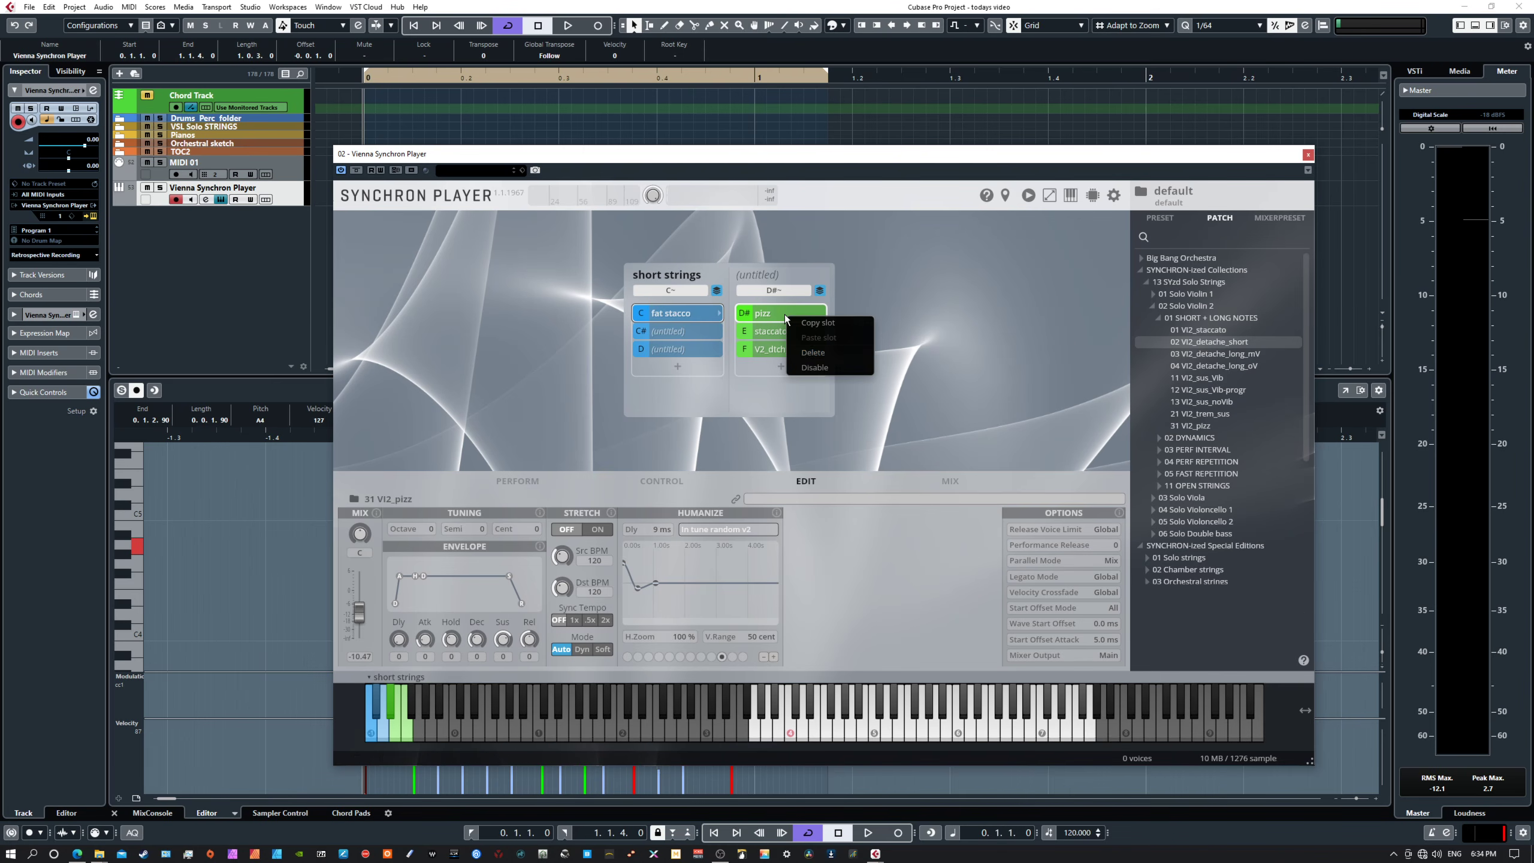
{"action": "left_click", "coordinate": [815, 367]}
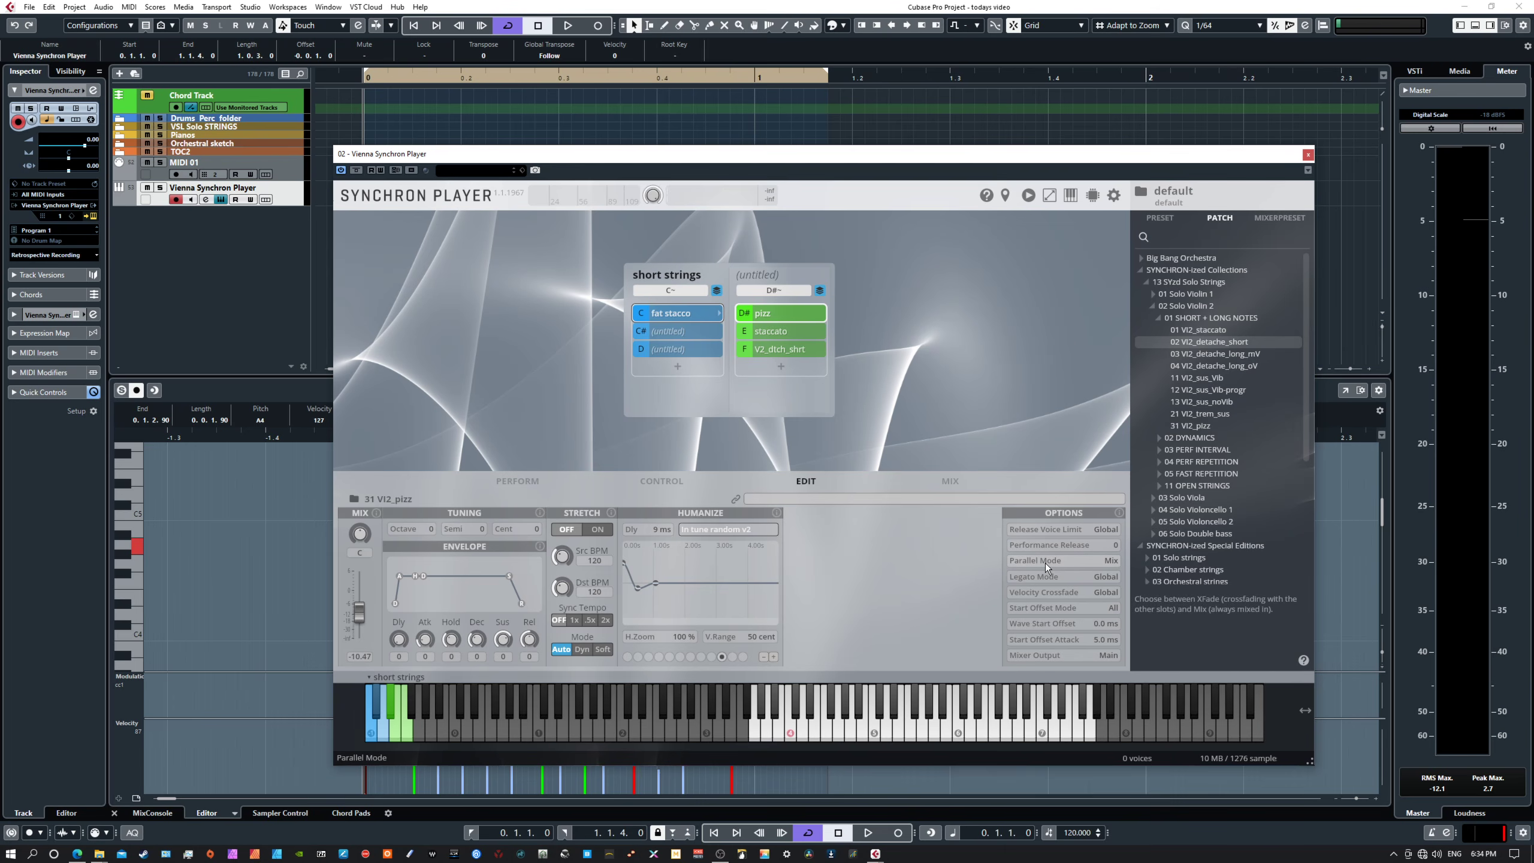
- Set the Parallel Mode of the staccato and V2_dtch_shrt slots to Mix
{"action": "left_click", "coordinate": [783, 334]}
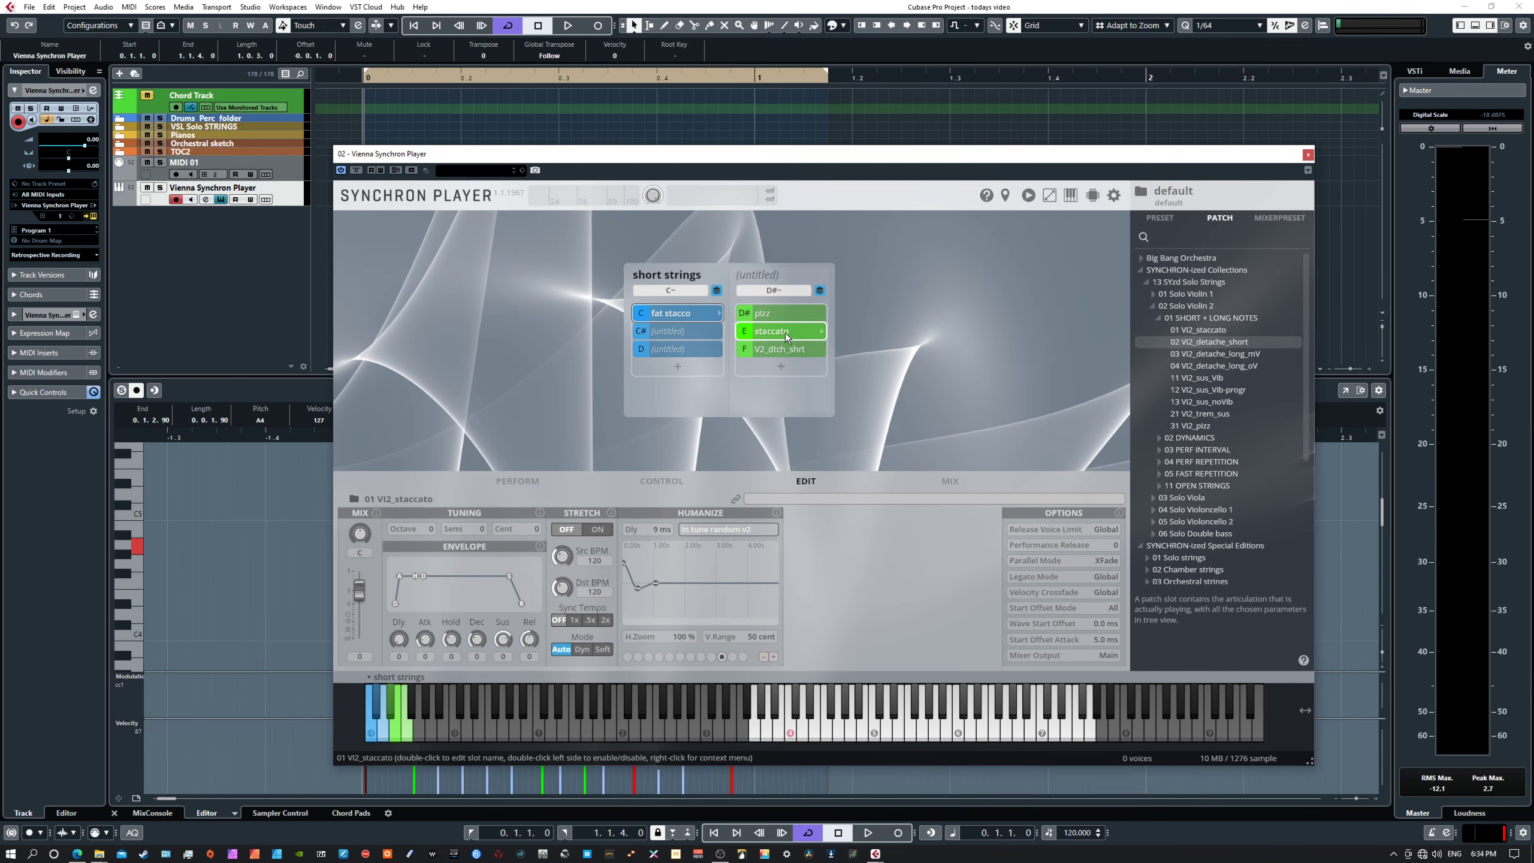
{"action": "left_click", "coordinate": [1068, 558]}
{"action": "left_click", "coordinate": [1059, 561]}
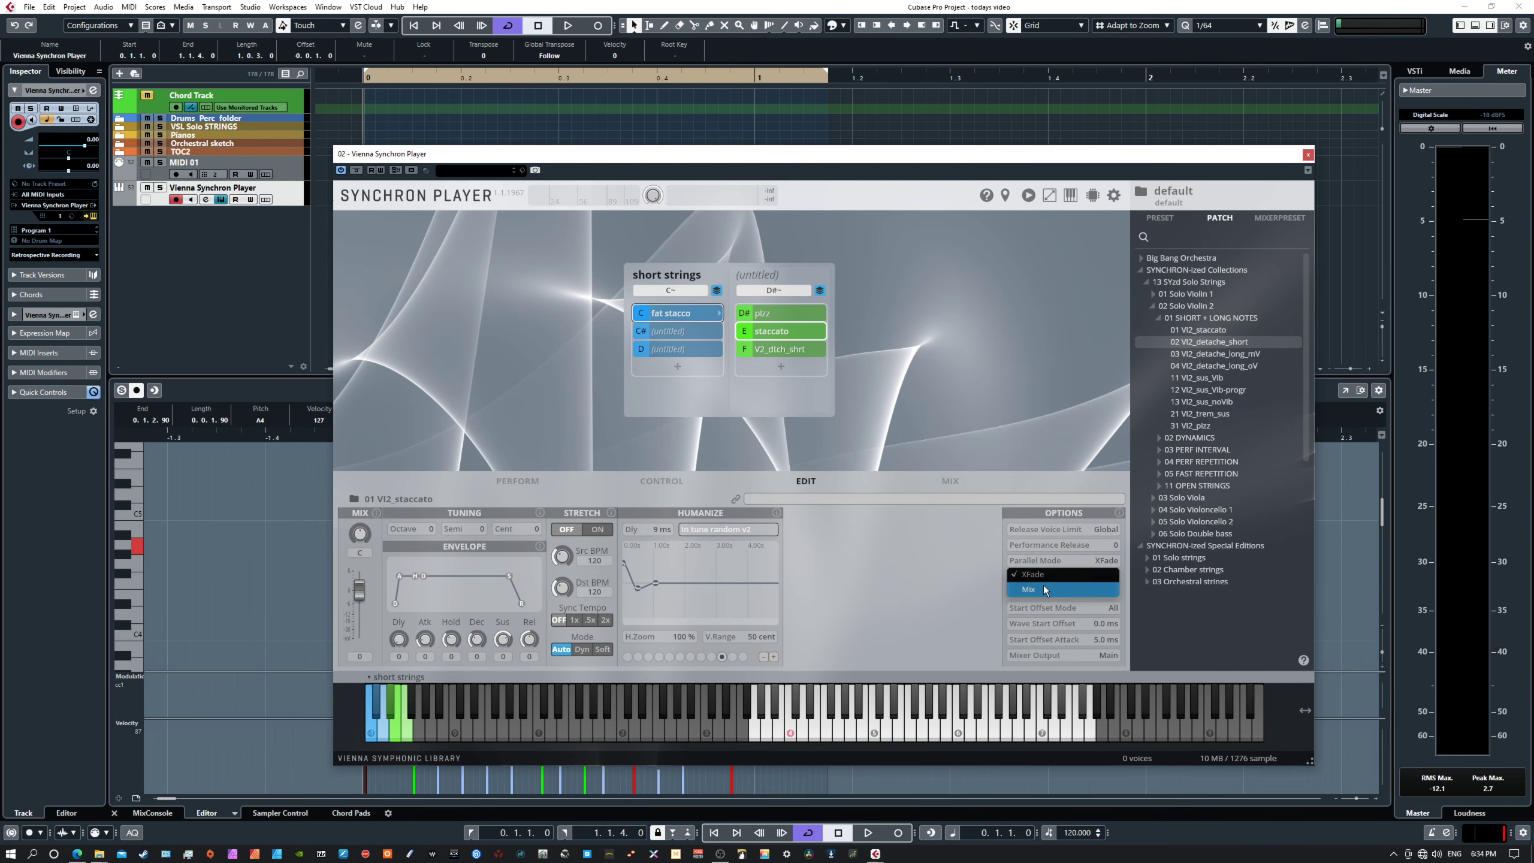
{"action": "left_click", "coordinate": [1043, 585]}
{"action": "left_click", "coordinate": [804, 348]}
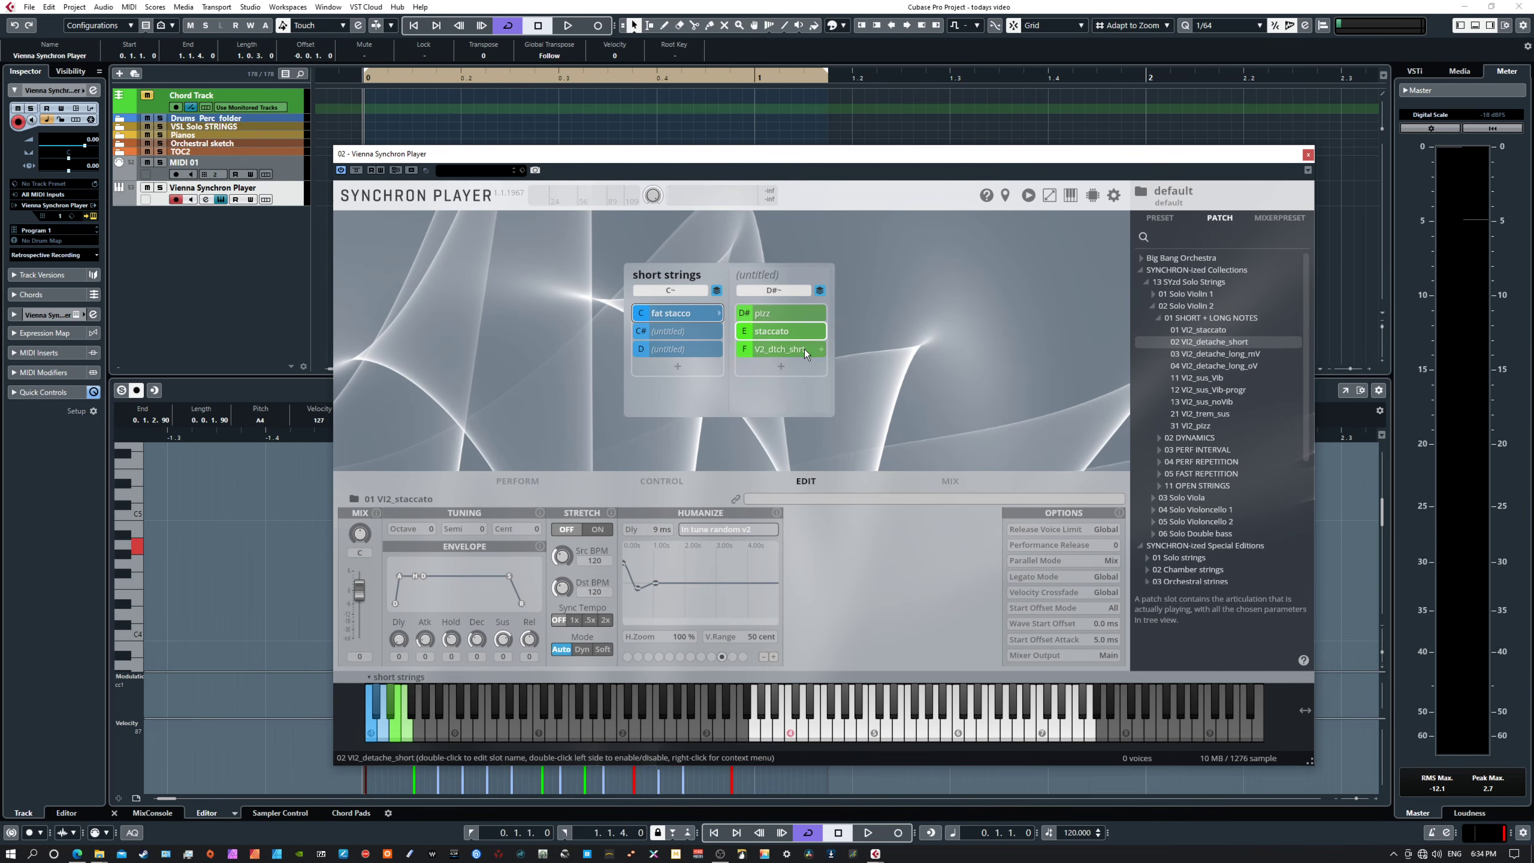
{"action": "left_click", "coordinate": [1035, 560]}
{"action": "left_click", "coordinate": [1029, 586]}
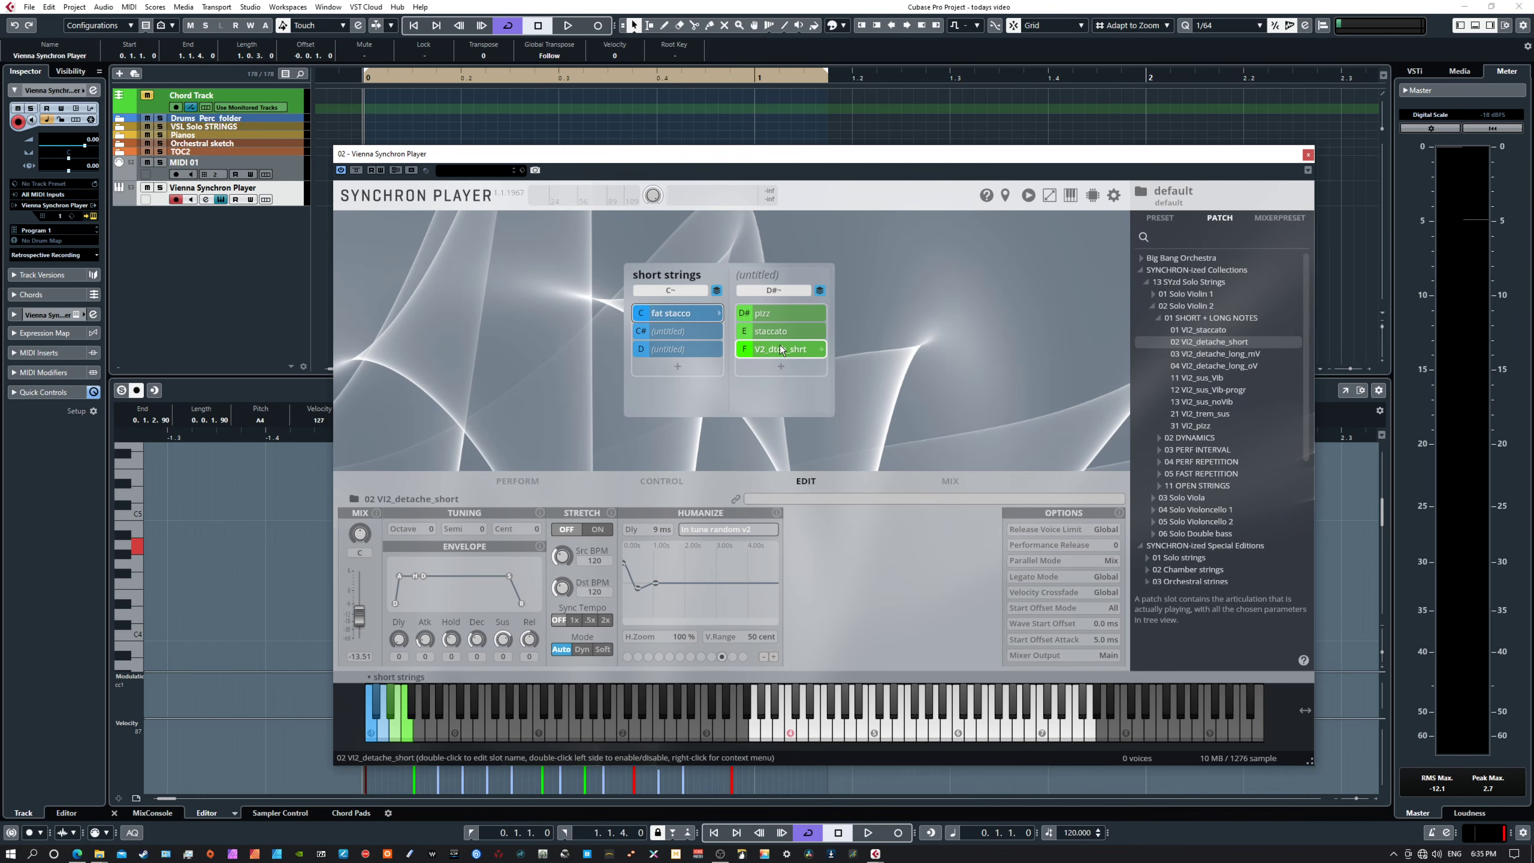
- Nest a new dimension inside the third short strings slot and extend it to three empty slots
{"action": "left_click", "coordinate": [664, 351]}
{"action": "left_click", "coordinate": [719, 348]}
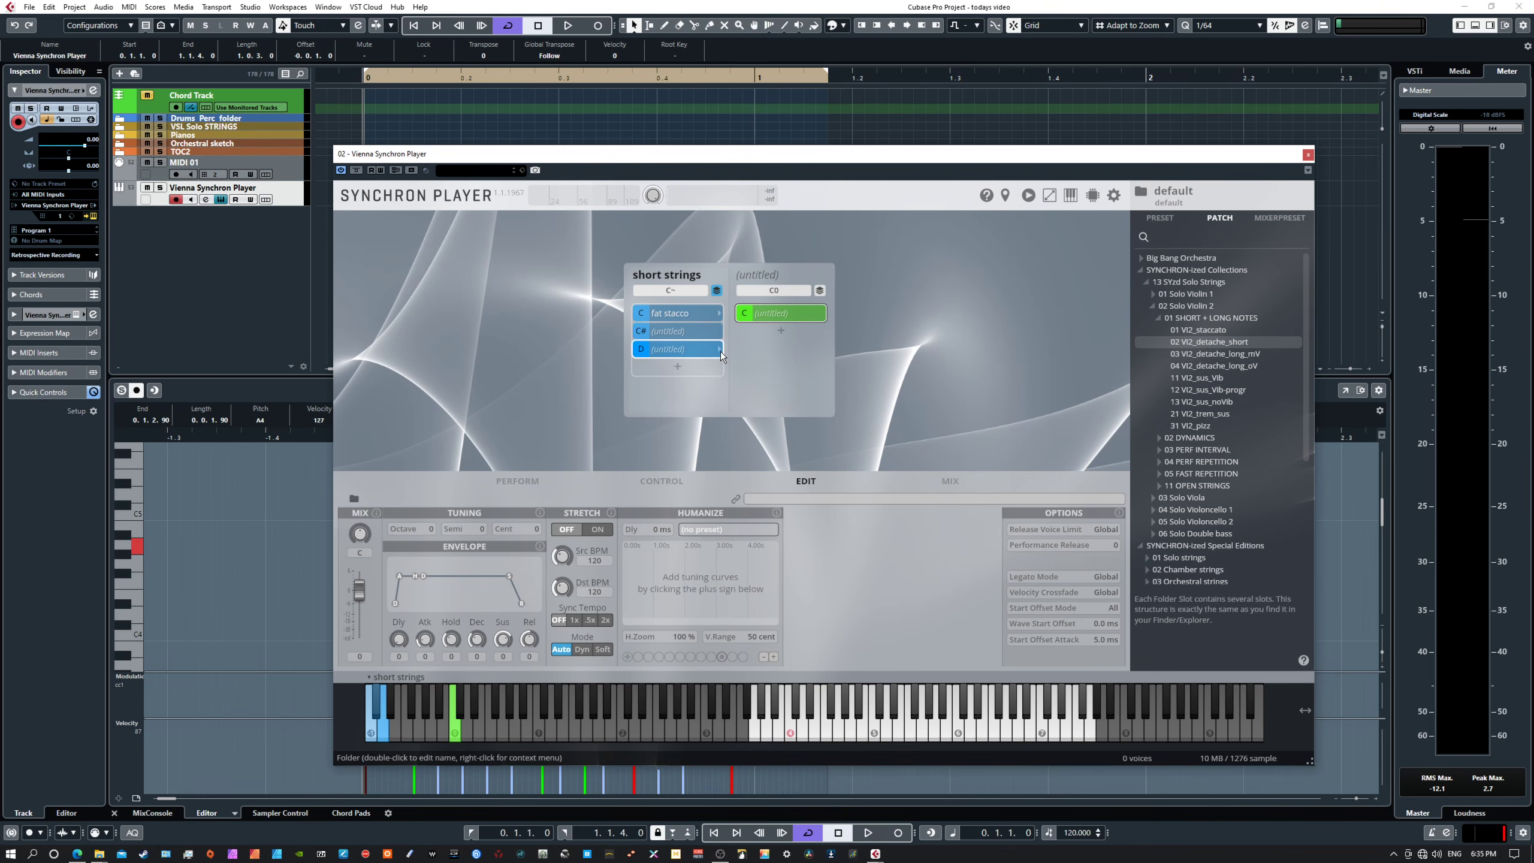
{"action": "left_click", "coordinate": [781, 332]}
{"action": "left_click", "coordinate": [776, 348]}
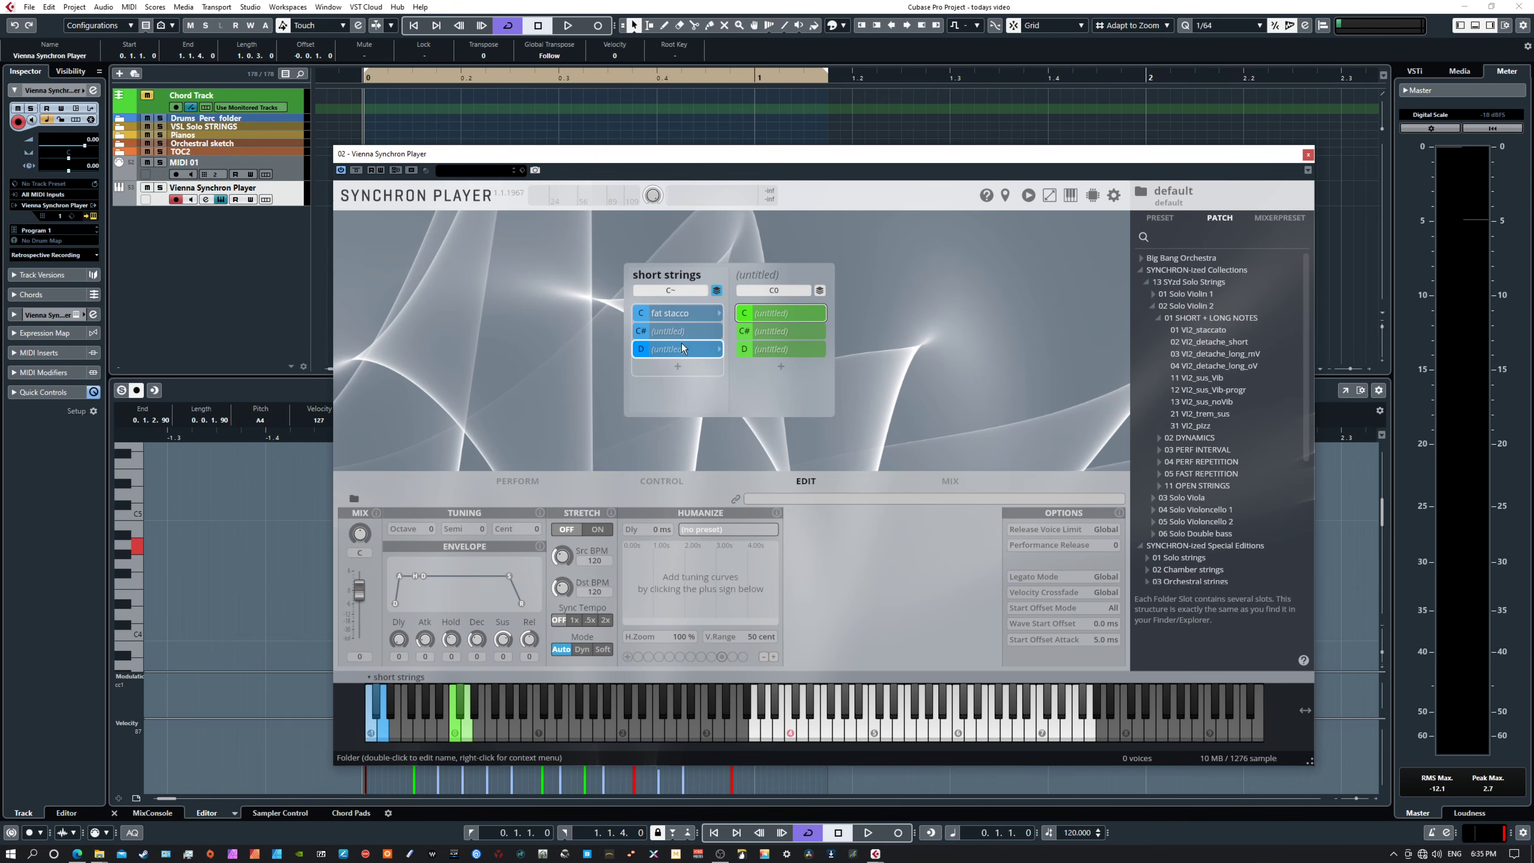
- Add a fourth slot to fat stacco's nested dimension and load Solo Violin 1's 10 VI_perf-rep_harsh patch into it
{"action": "left_click", "coordinate": [683, 314]}
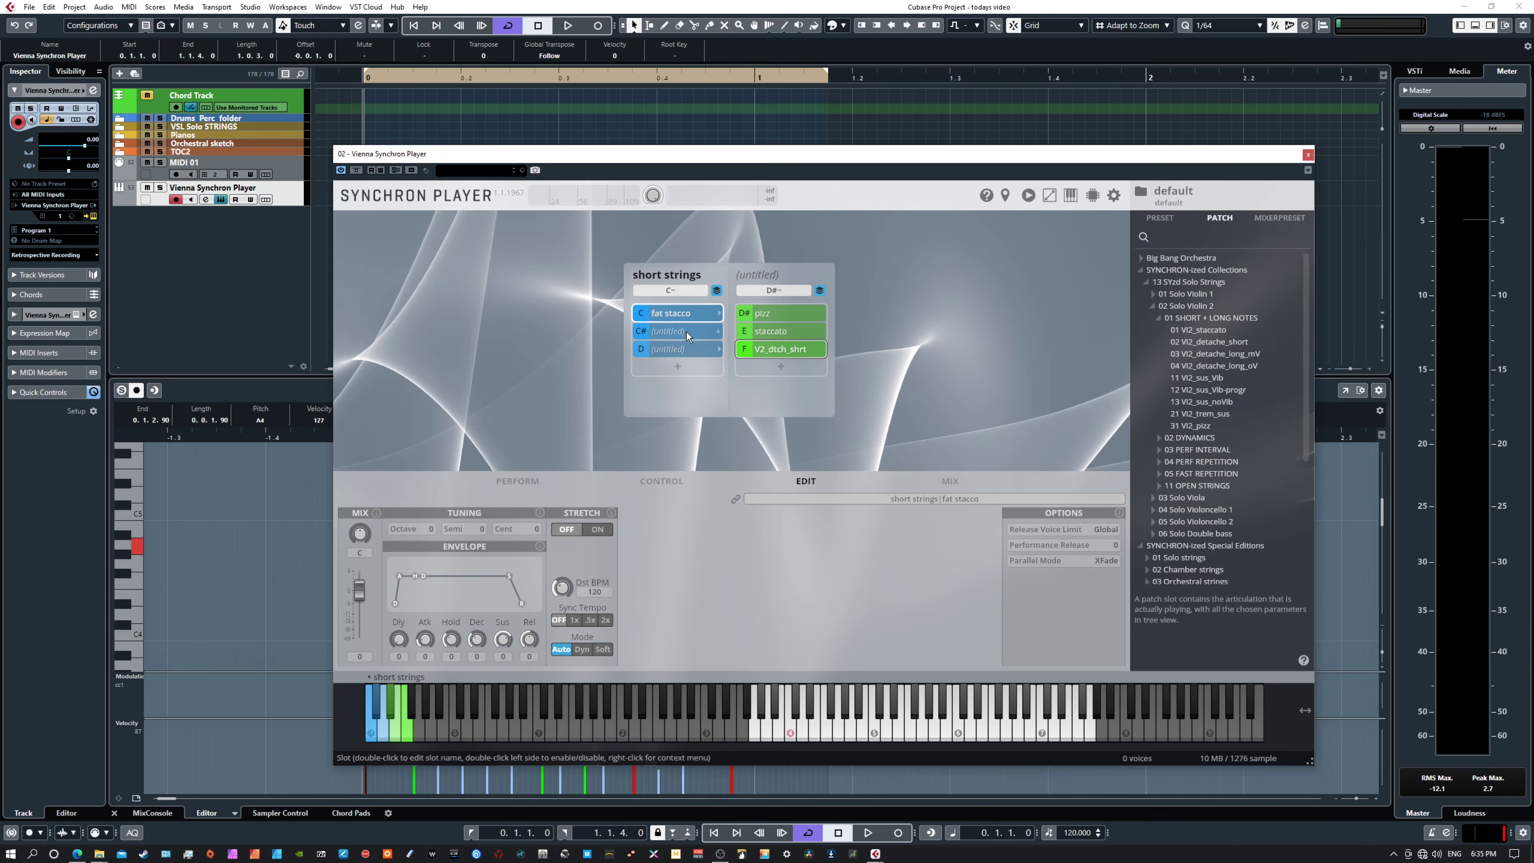
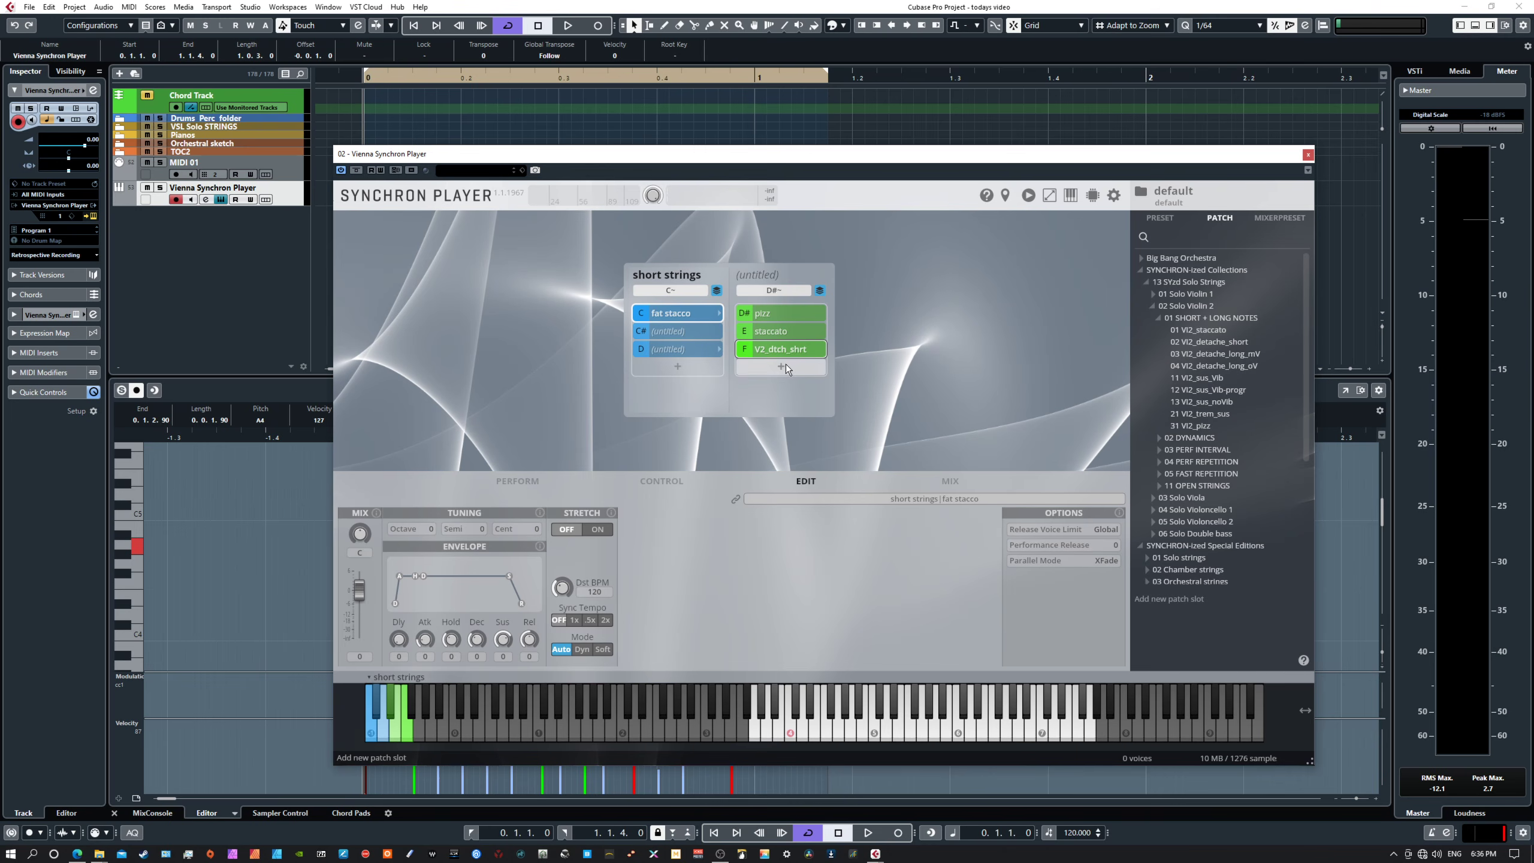
{"action": "left_click", "coordinate": [786, 364]}
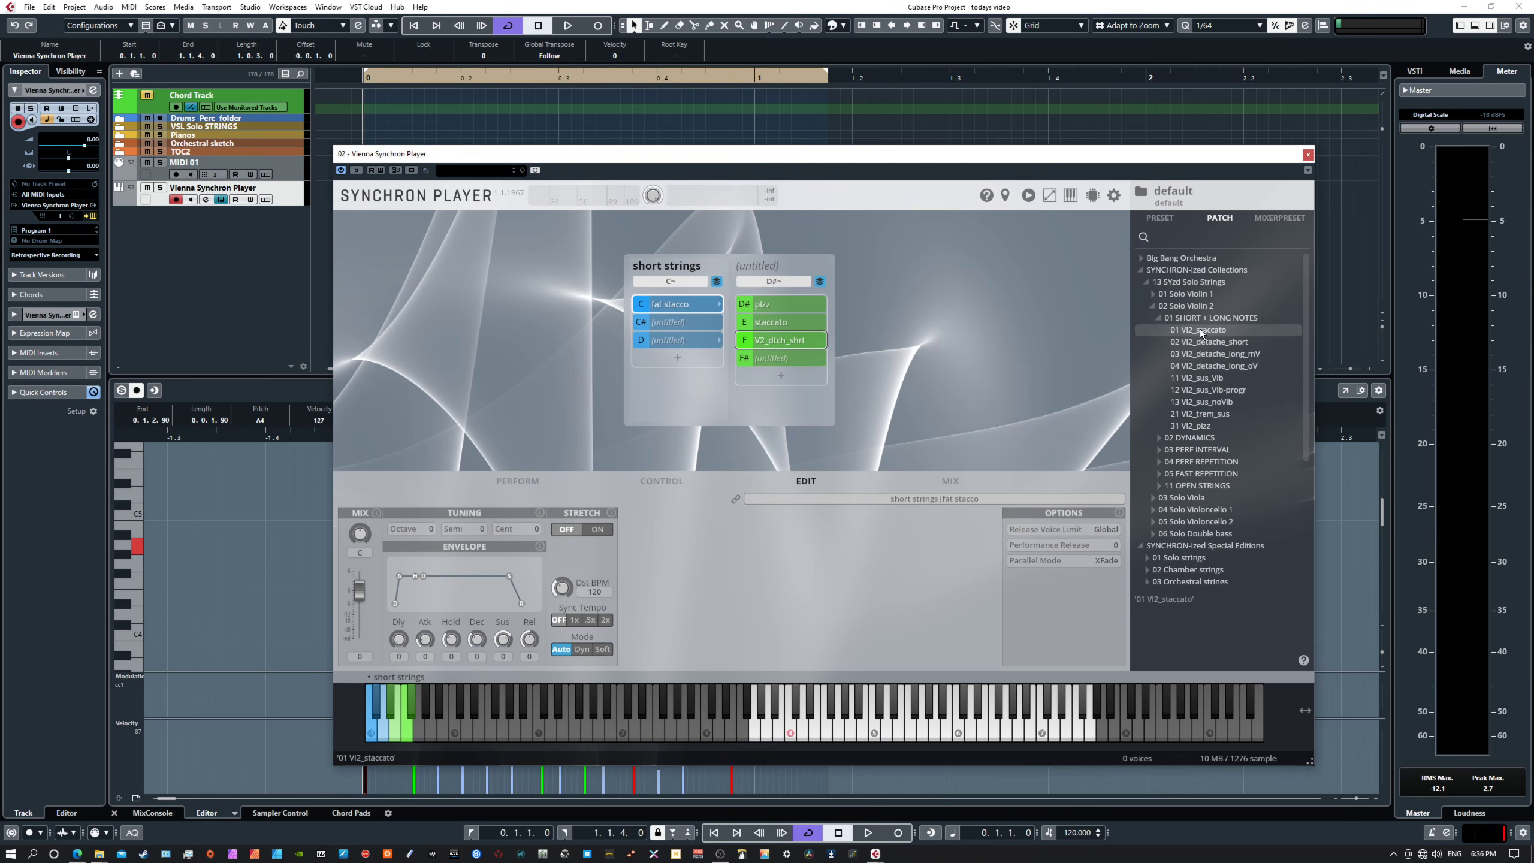
{"action": "left_click", "coordinate": [1166, 319]}
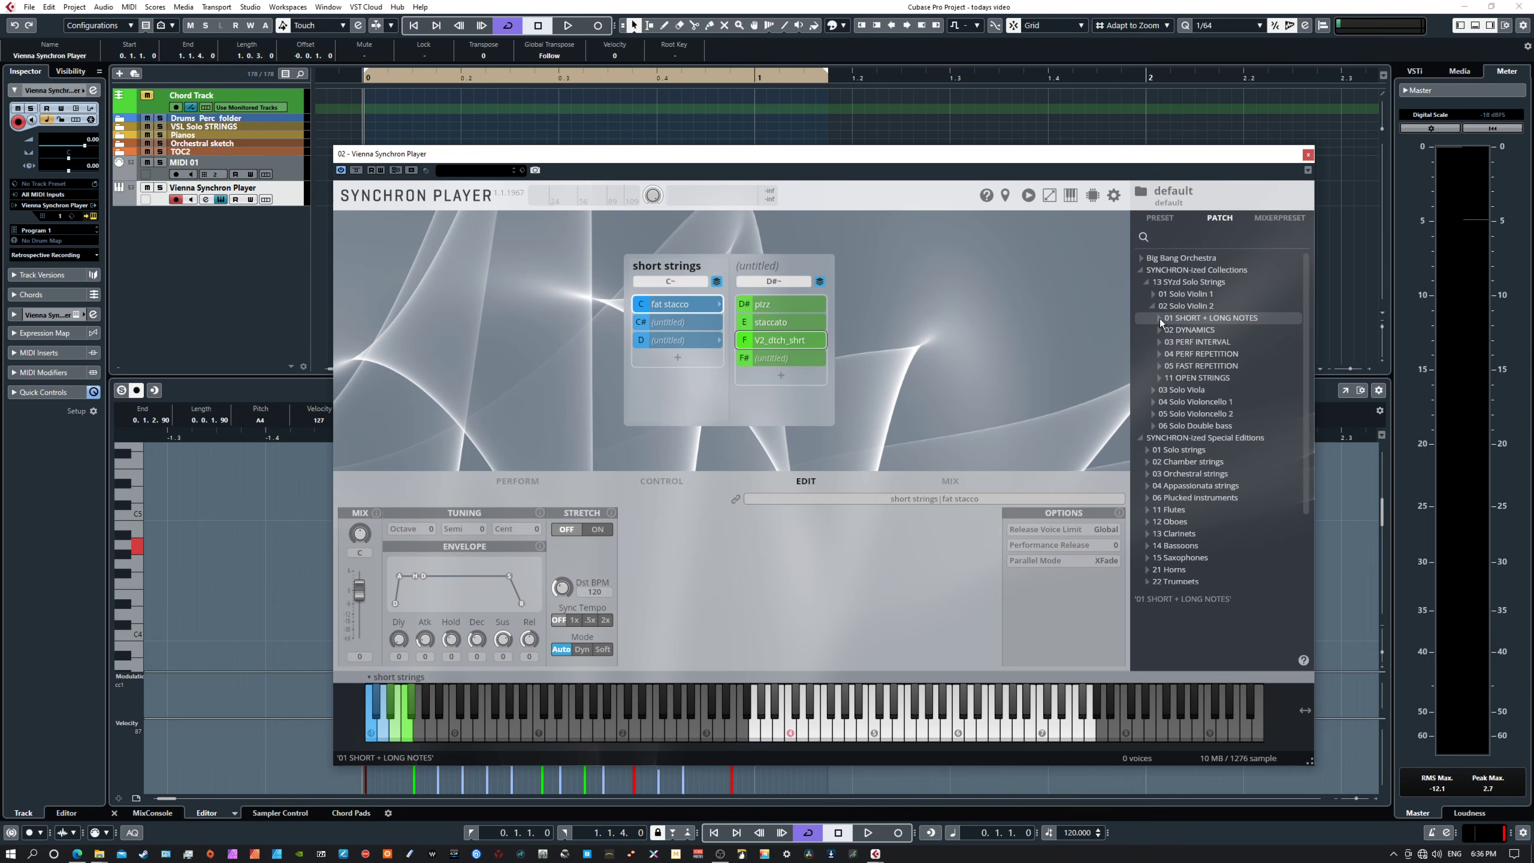
{"action": "left_click", "coordinate": [1160, 354]}
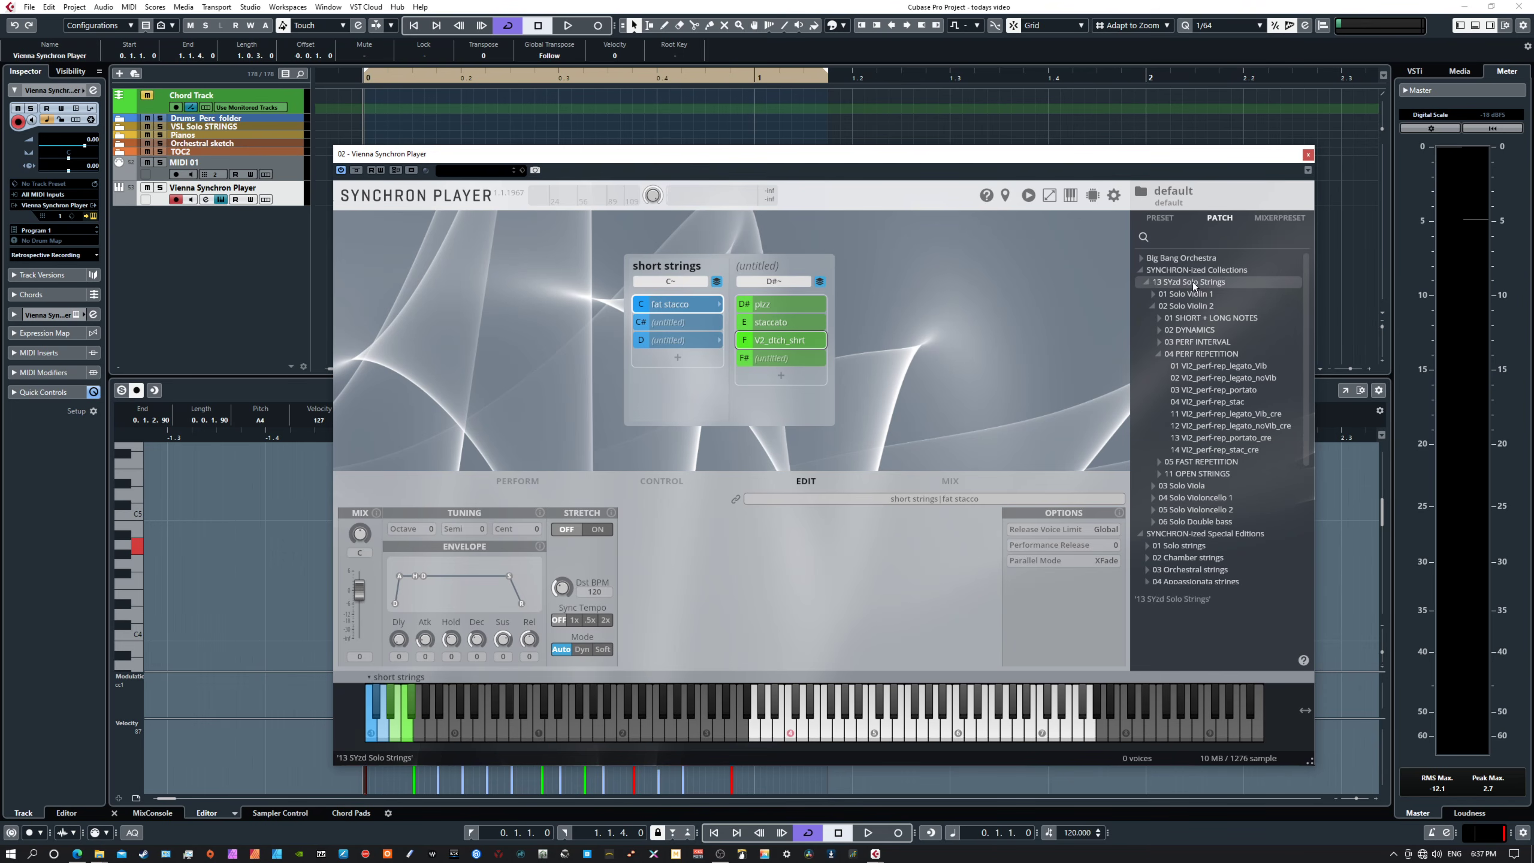
{"action": "left_click", "coordinate": [1155, 304]}
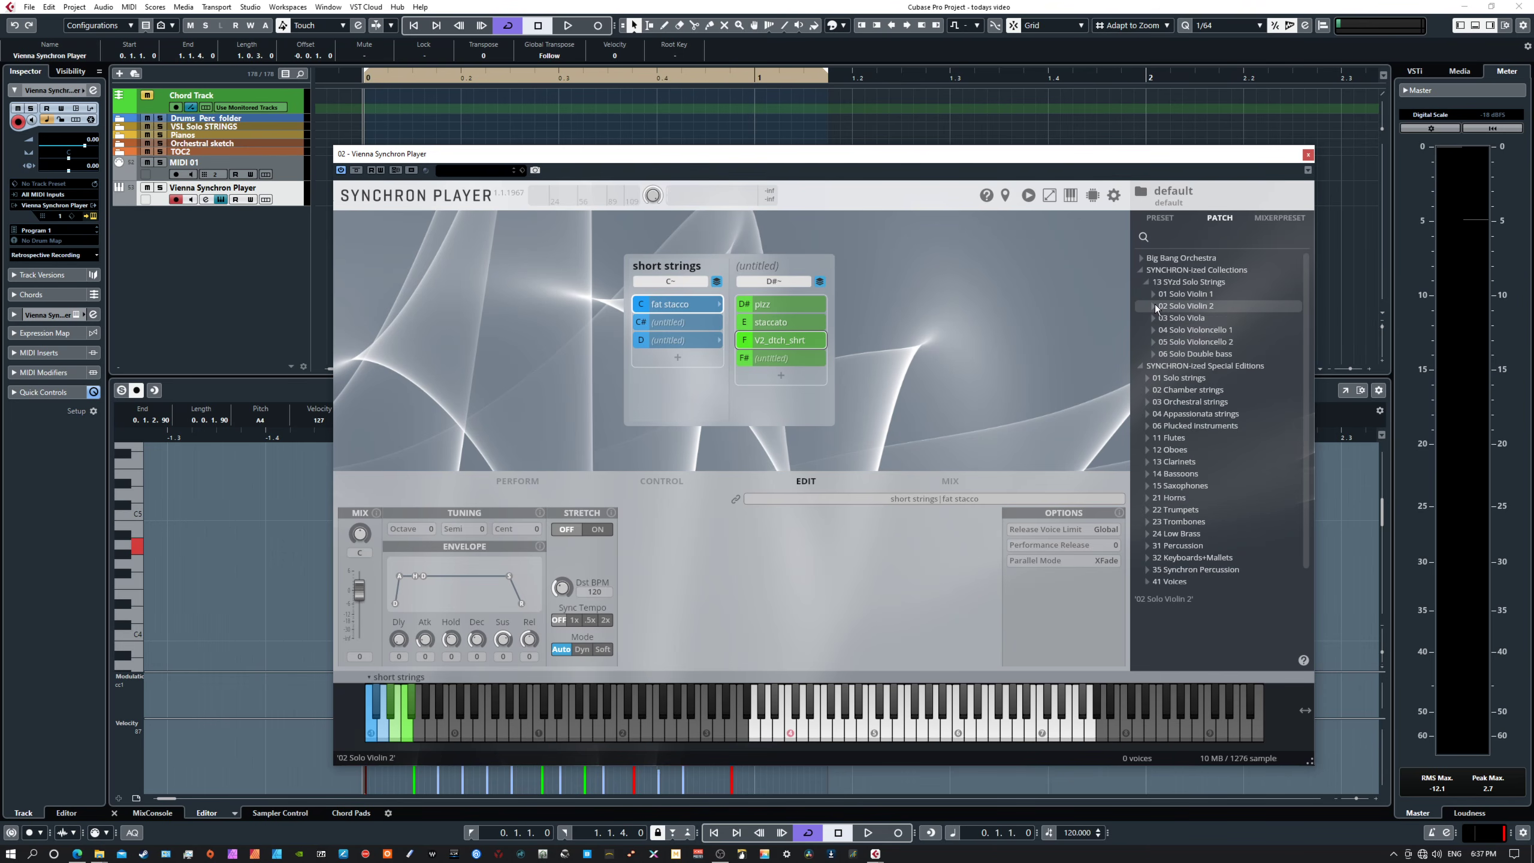
{"action": "left_click", "coordinate": [1157, 294]}
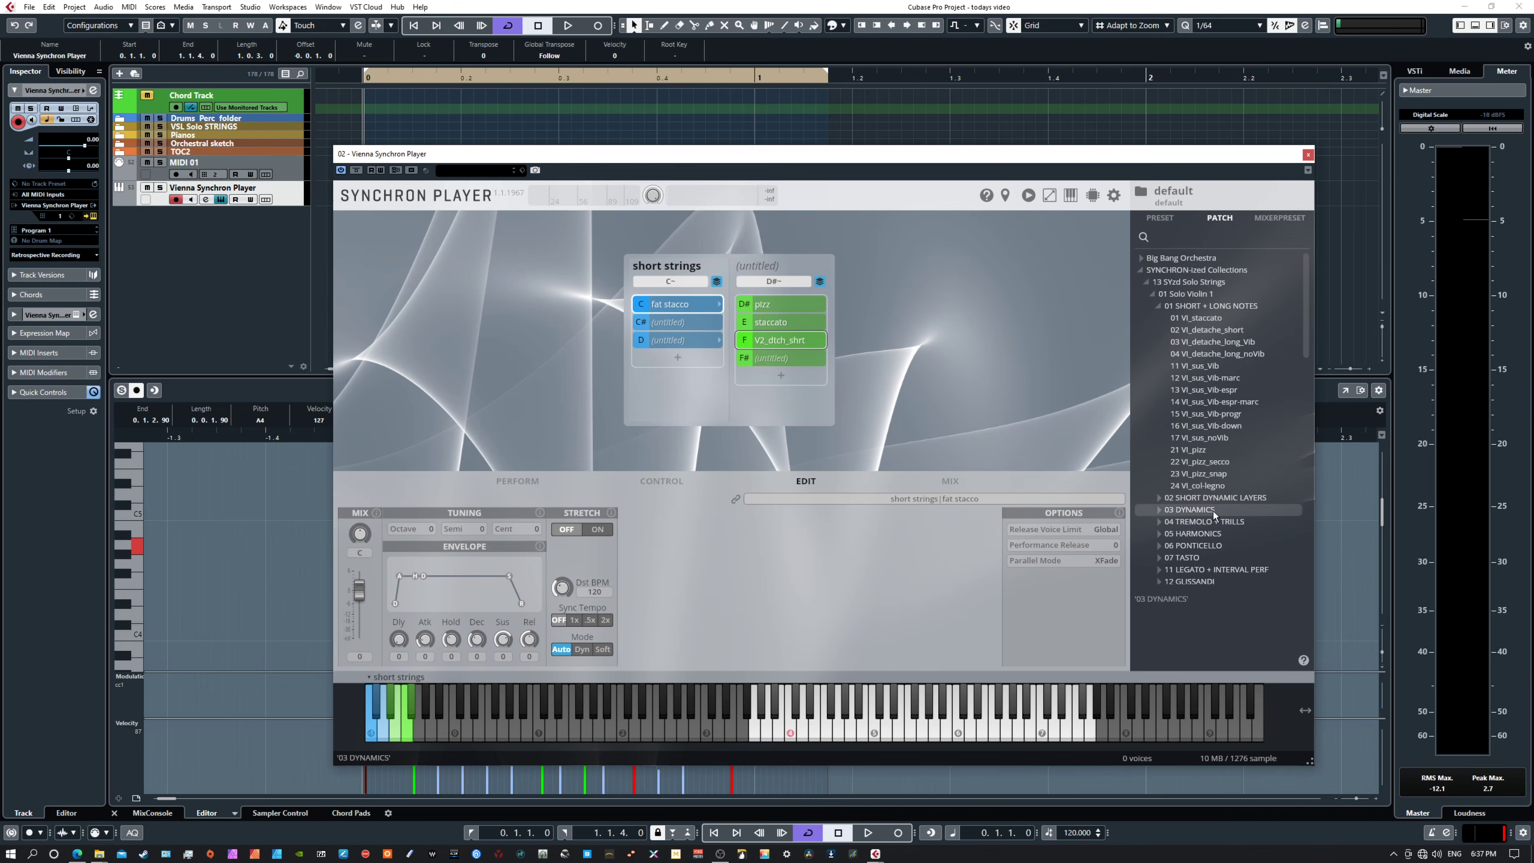
{"action": "left_click", "coordinate": [1160, 307]}
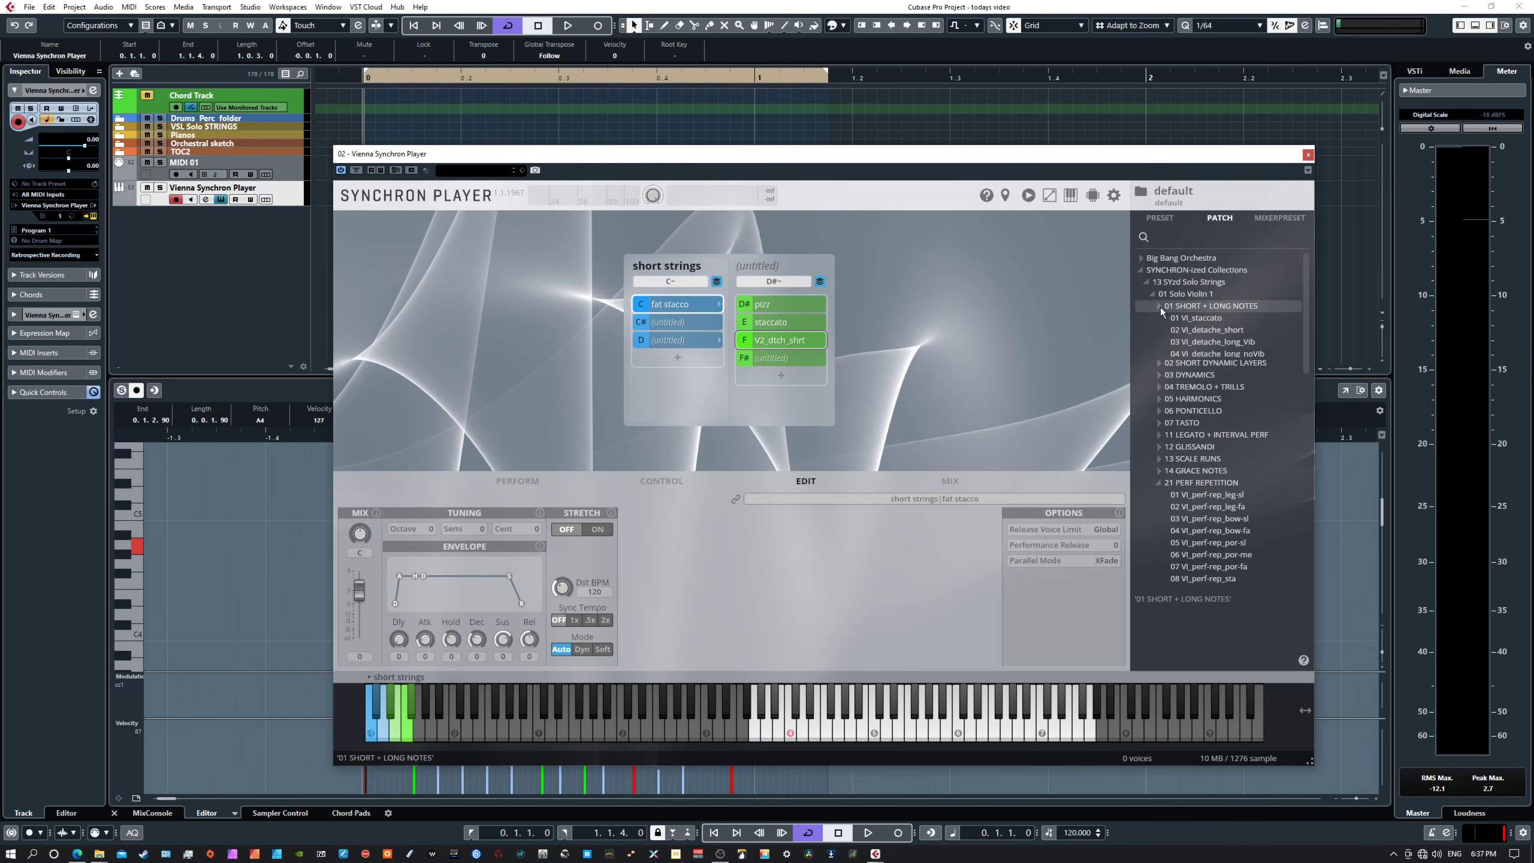
{"action": "left_click", "coordinate": [1158, 438]}
{"action": "scroll", "coordinate": [1203, 475], "scroll_direction": "down", "scroll_amount": 1}
{"action": "scroll", "coordinate": [1203, 476], "scroll_direction": "down", "scroll_amount": 1}
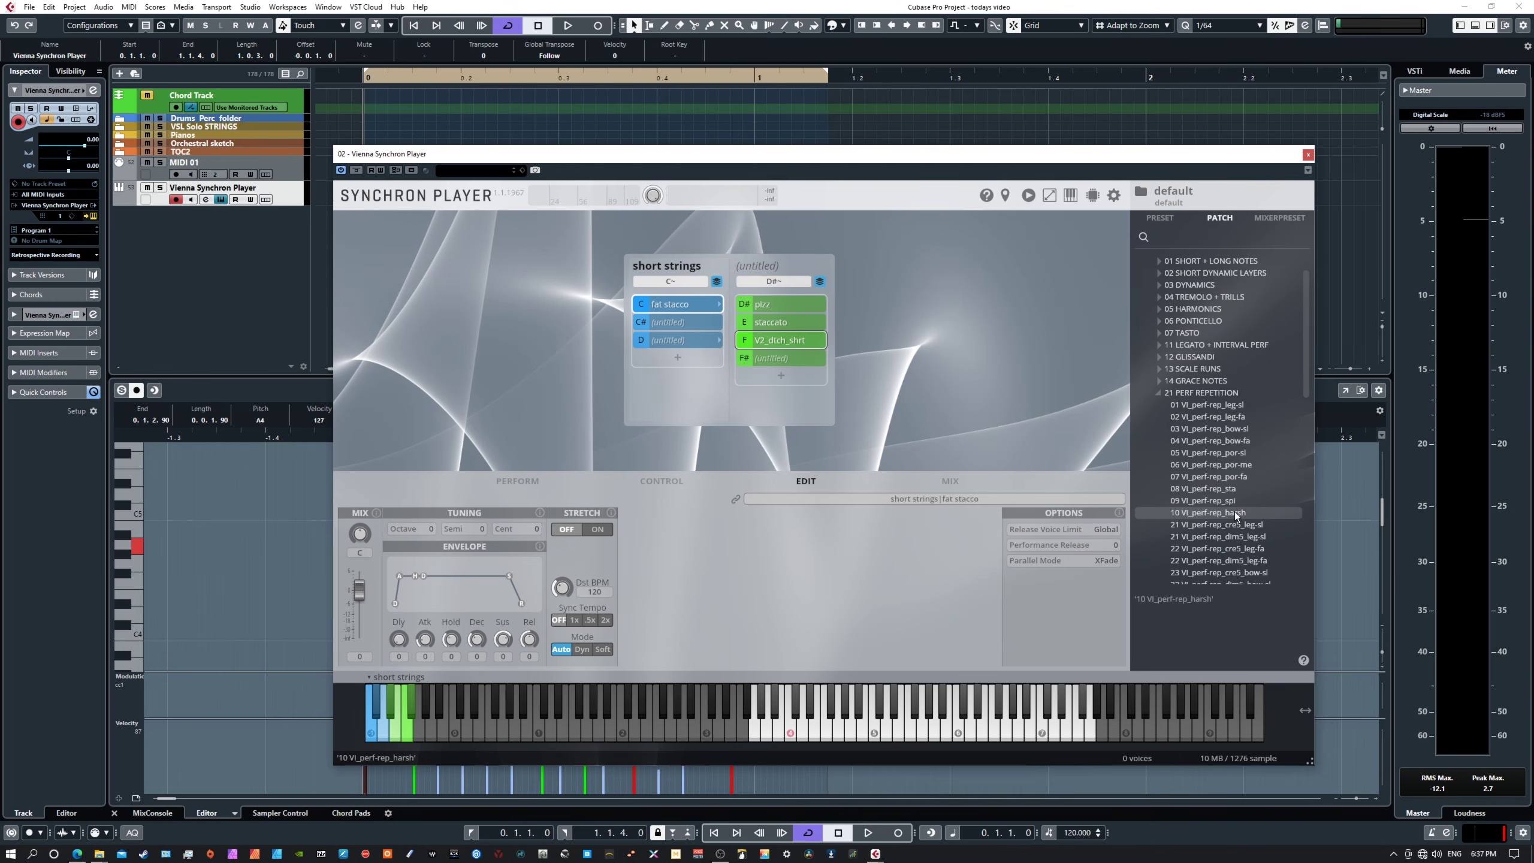
{"action": "left_click_drag", "start_coordinate": [1235, 510], "coordinate": [803, 359]}
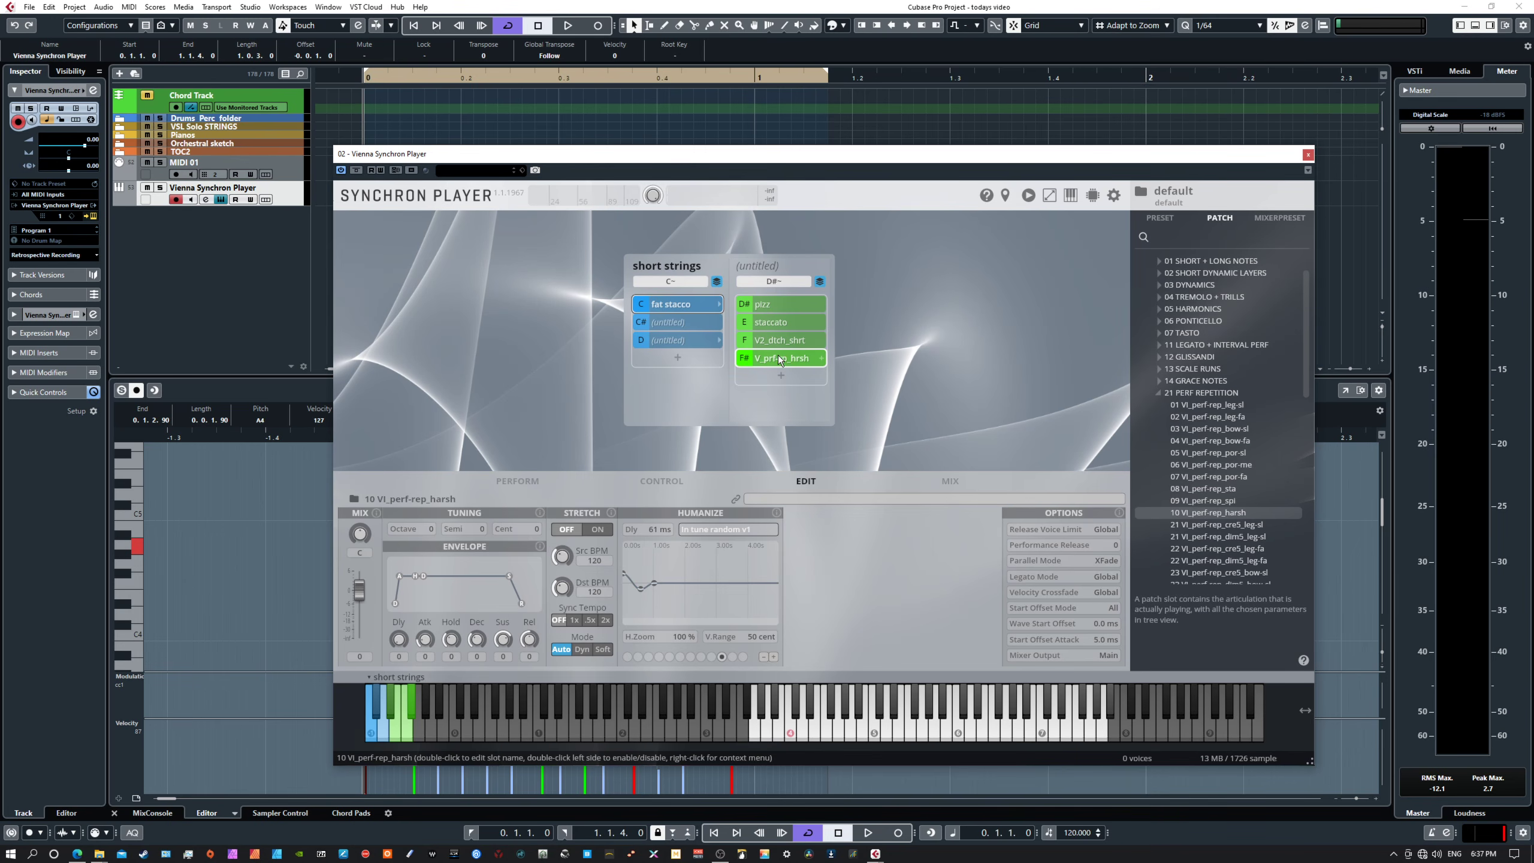
- Move the V_prf-rp_hrsh slot to the first position in its dimension and audition the layered articulations on several low and high notes
{"action": "left_click_drag", "start_coordinate": [779, 327], "coordinate": [776, 290]}
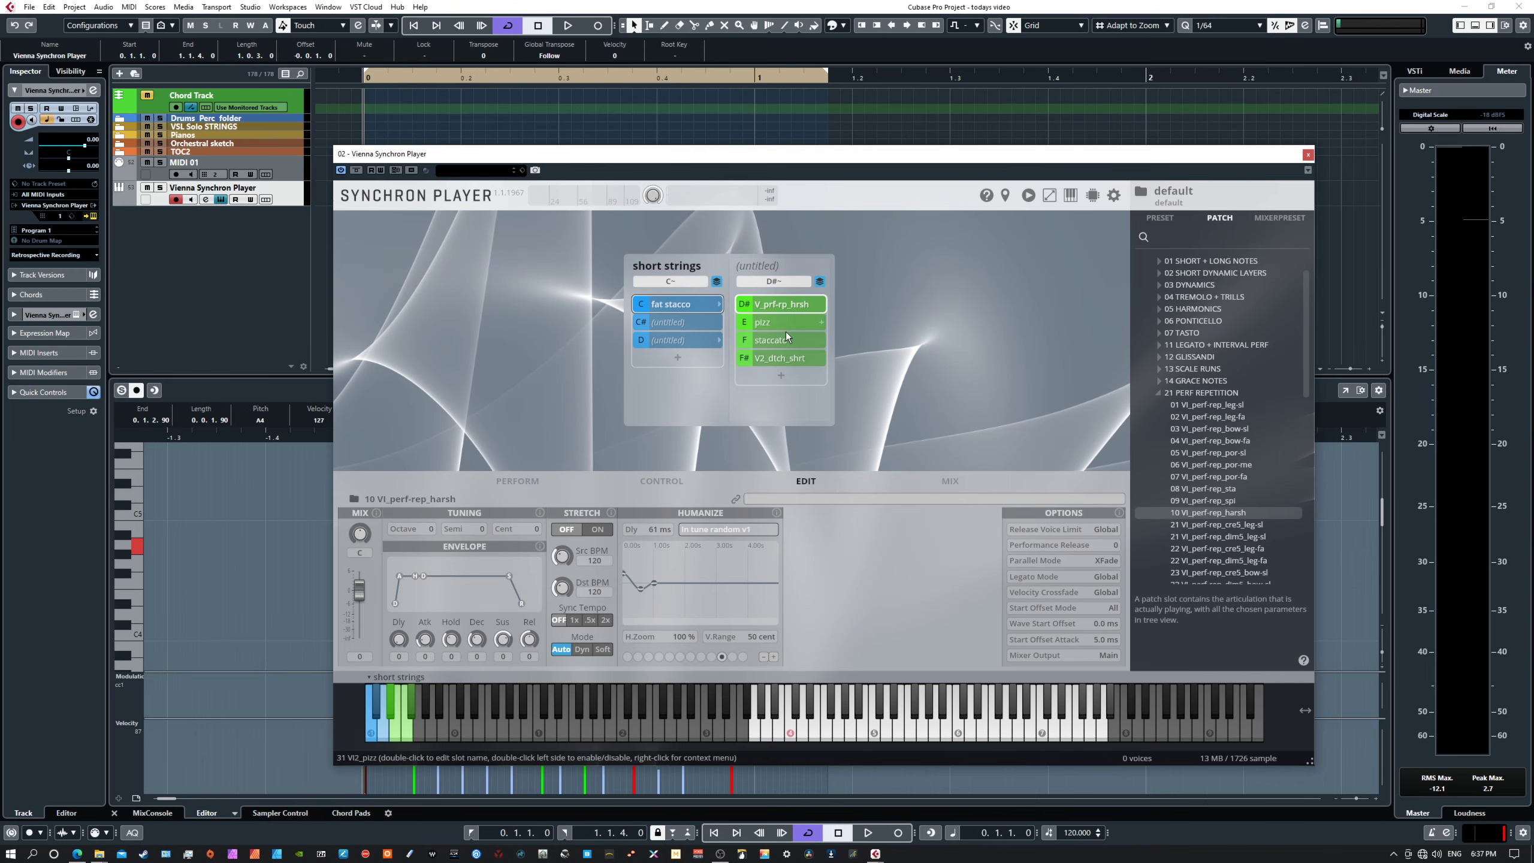
{"action": "left_click", "coordinate": [934, 731]}
{"action": "left_click", "coordinate": [824, 724]}
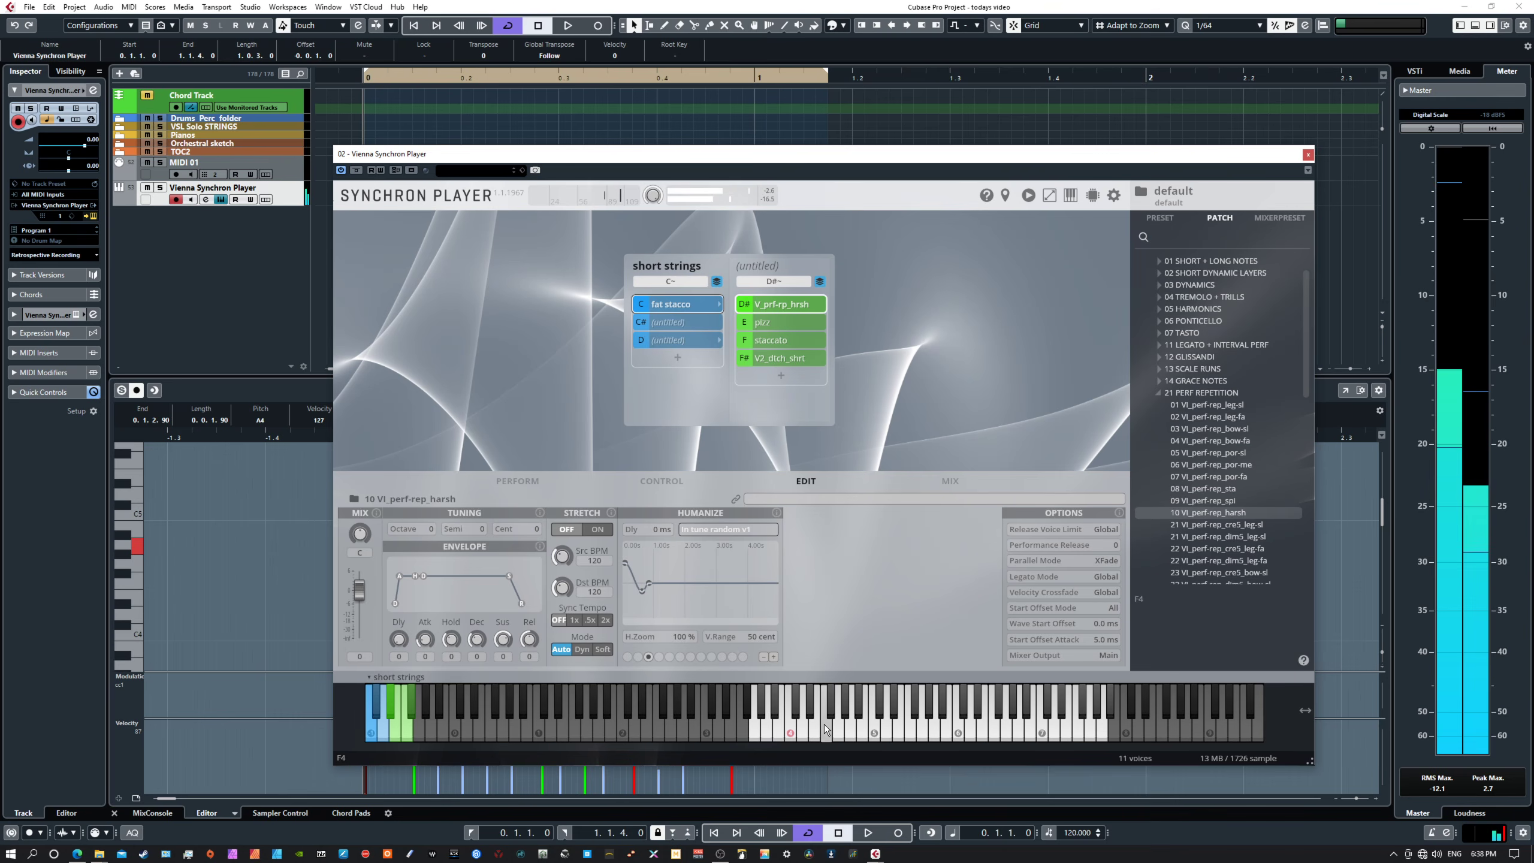
{"action": "left_click", "coordinate": [825, 726]}
{"action": "left_click", "coordinate": [827, 728]}
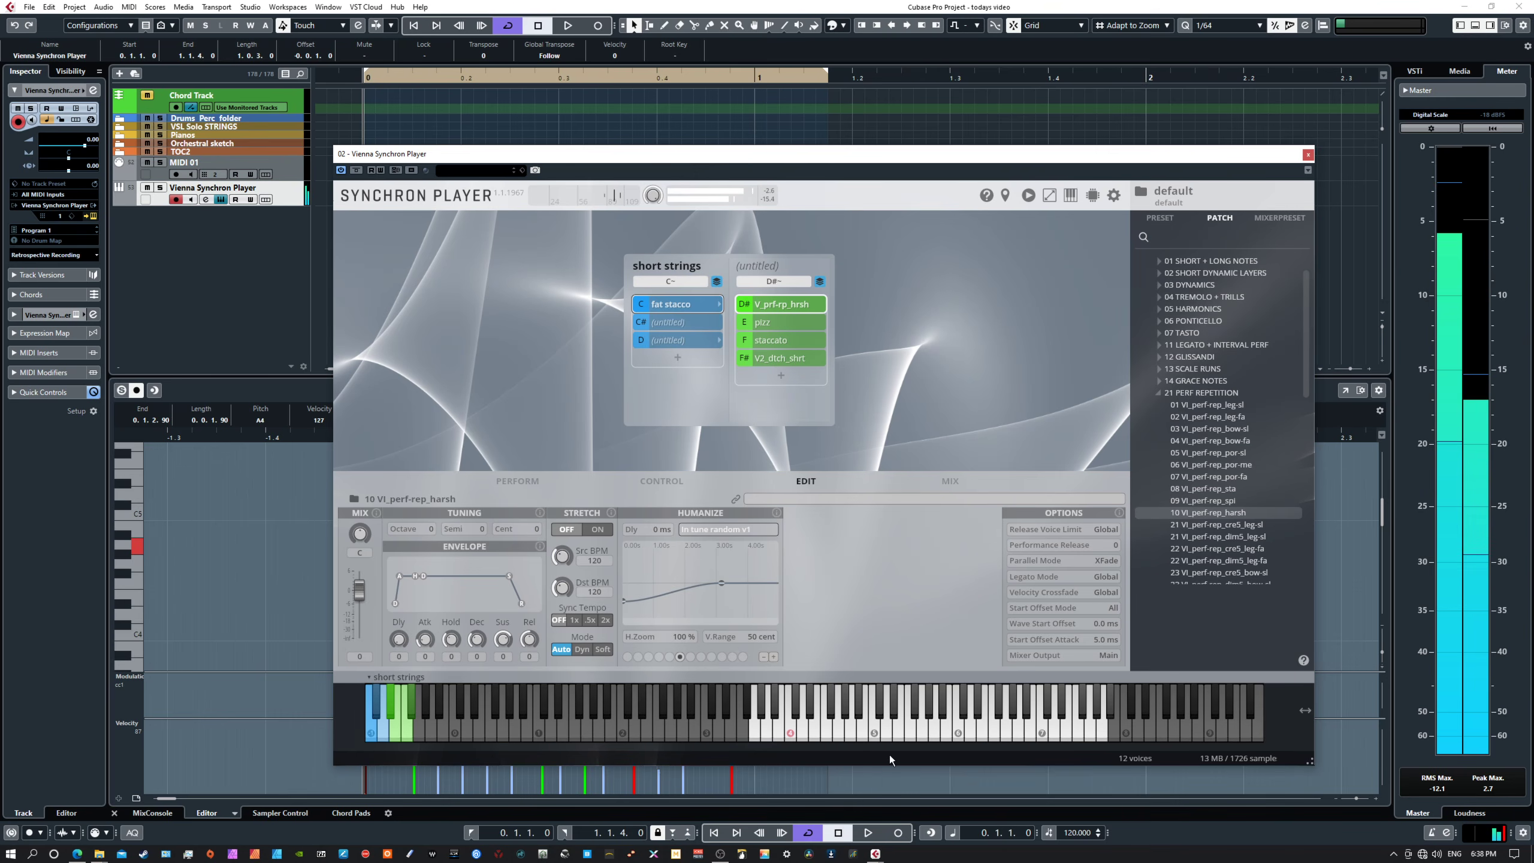
{"action": "left_click", "coordinate": [1015, 734]}
{"action": "left_click", "coordinate": [1065, 733]}
{"action": "left_click", "coordinate": [1073, 735]}
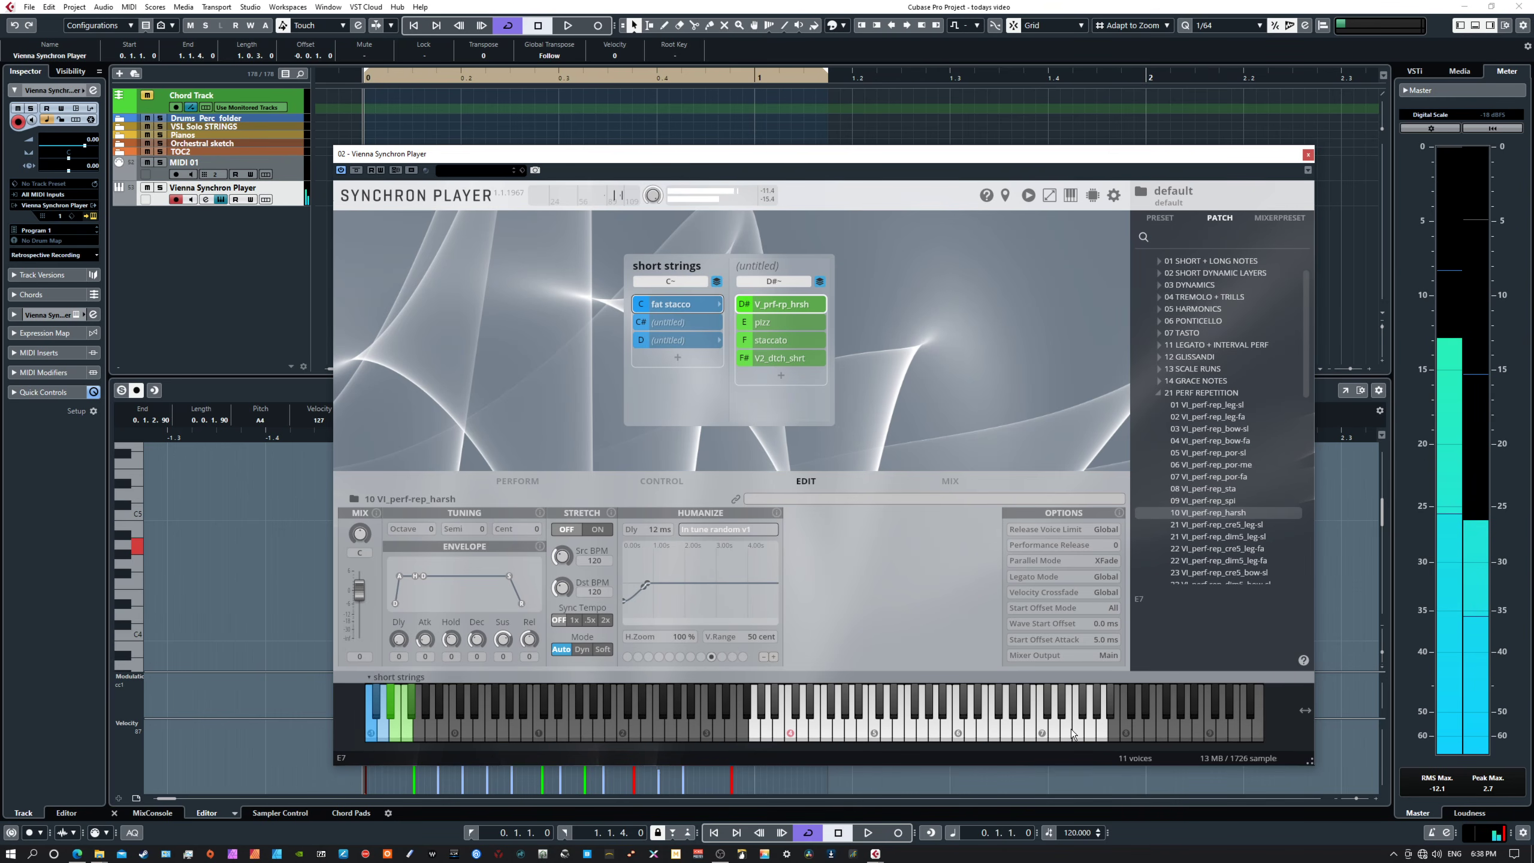
{"action": "left_click", "coordinate": [769, 731]}
{"action": "left_click", "coordinate": [769, 731]}
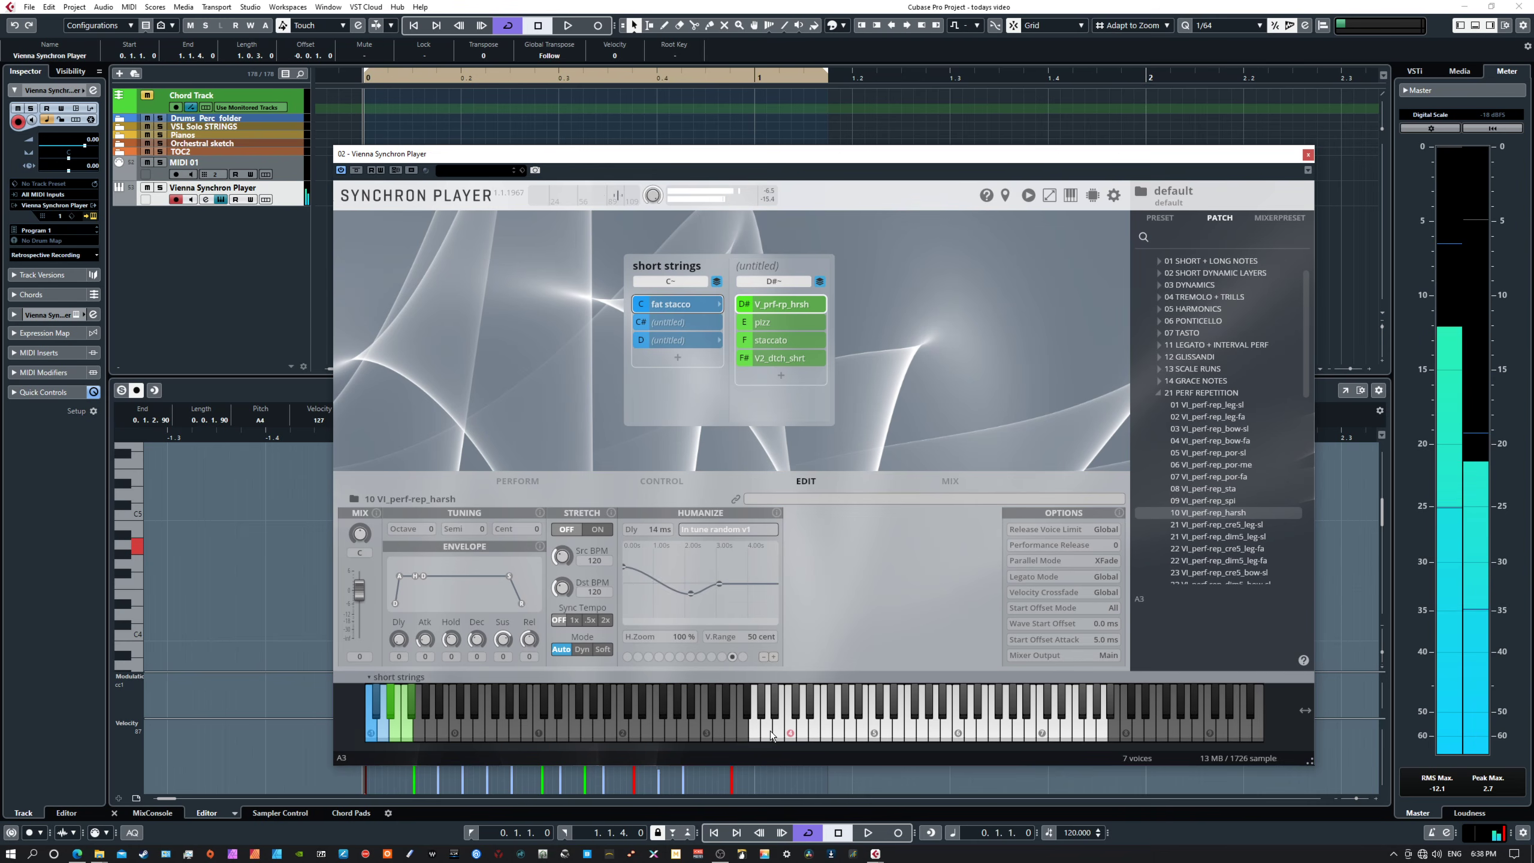
{"action": "left_click", "coordinate": [770, 731]}
{"action": "left_click", "coordinate": [769, 731]}
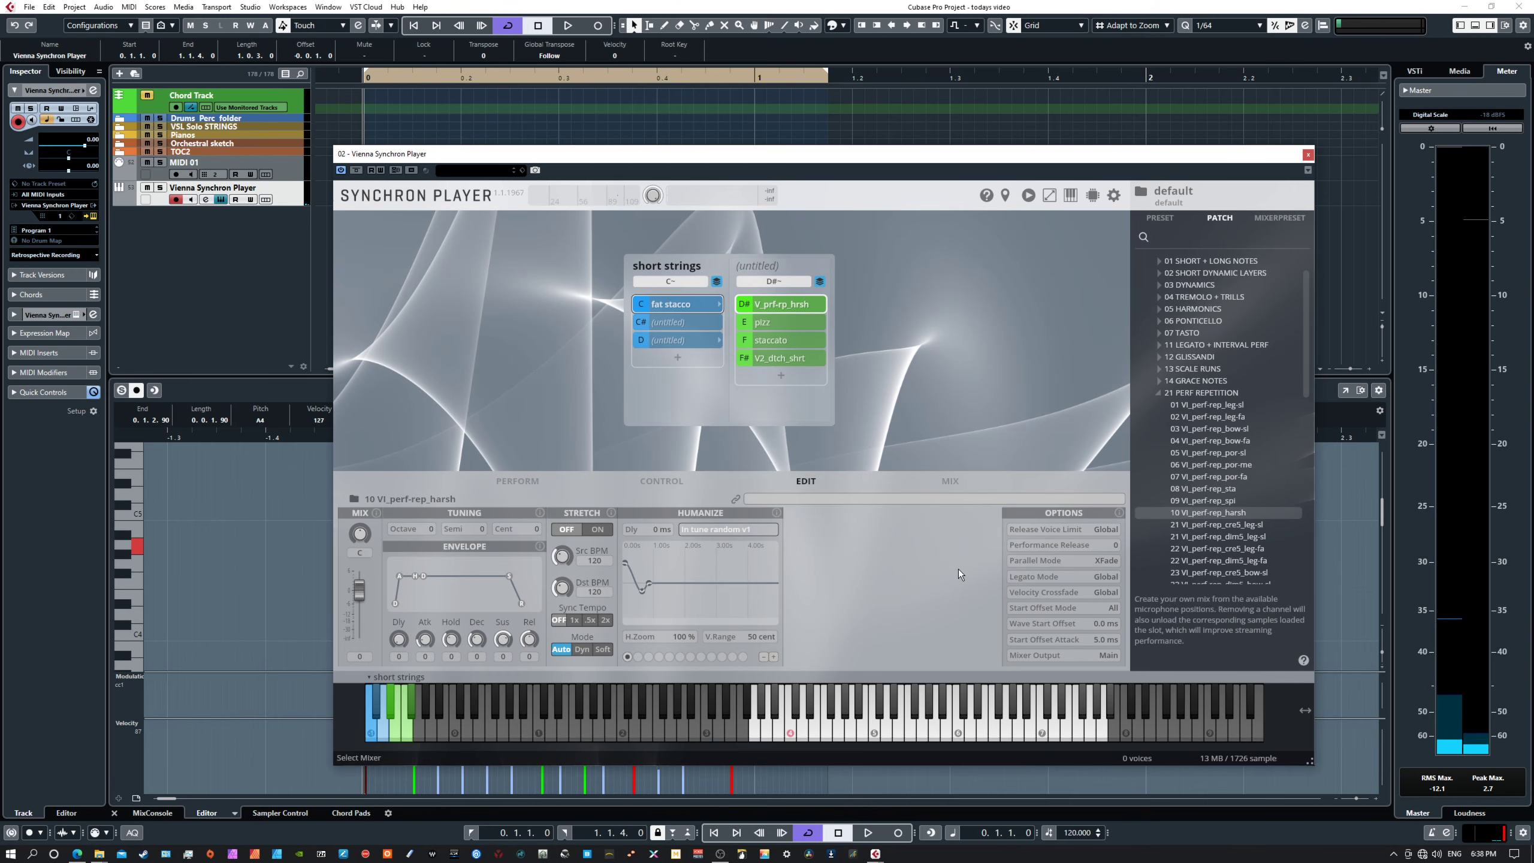
- Set the V_prf-rp_hrsh slot's Parallel Mode to Mix and lower its slot volume to -14.49
{"action": "left_click", "coordinate": [1043, 559]}
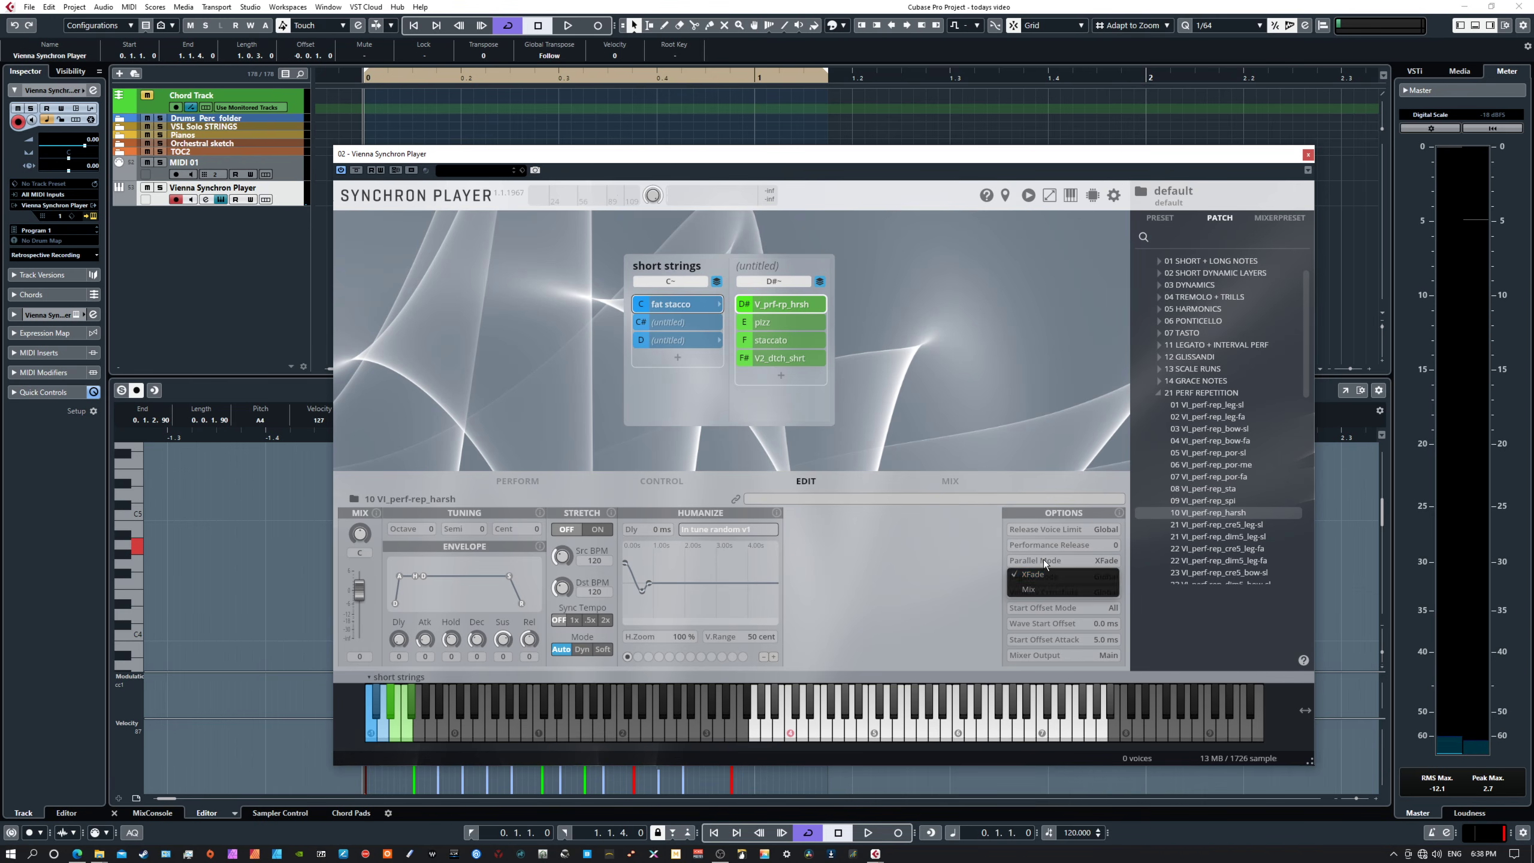
{"action": "left_click", "coordinate": [1029, 588]}
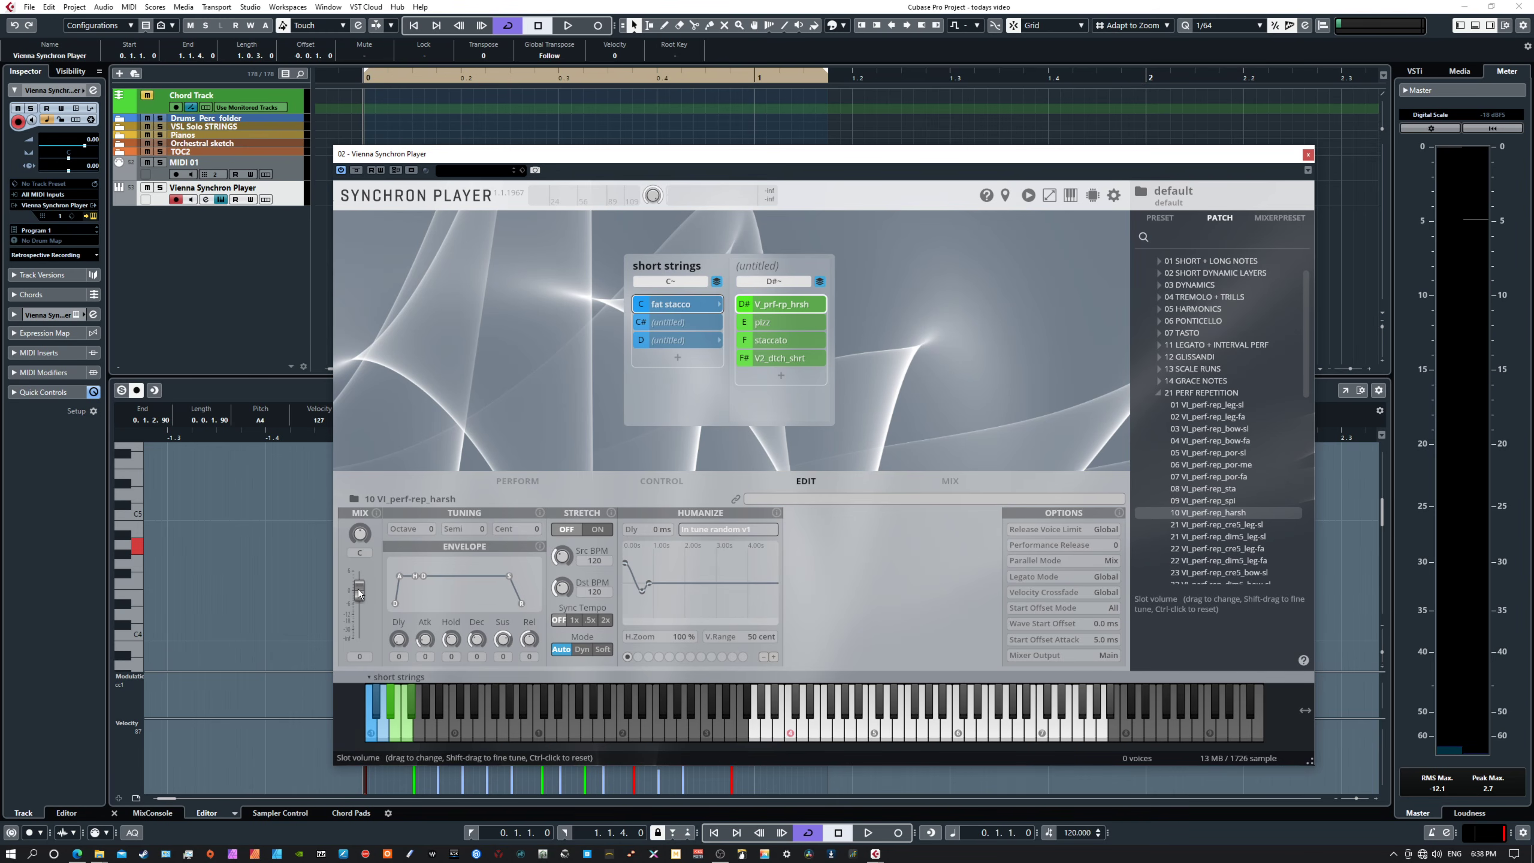
{"action": "left_click_drag", "start_coordinate": [360, 594], "coordinate": [361, 619]}
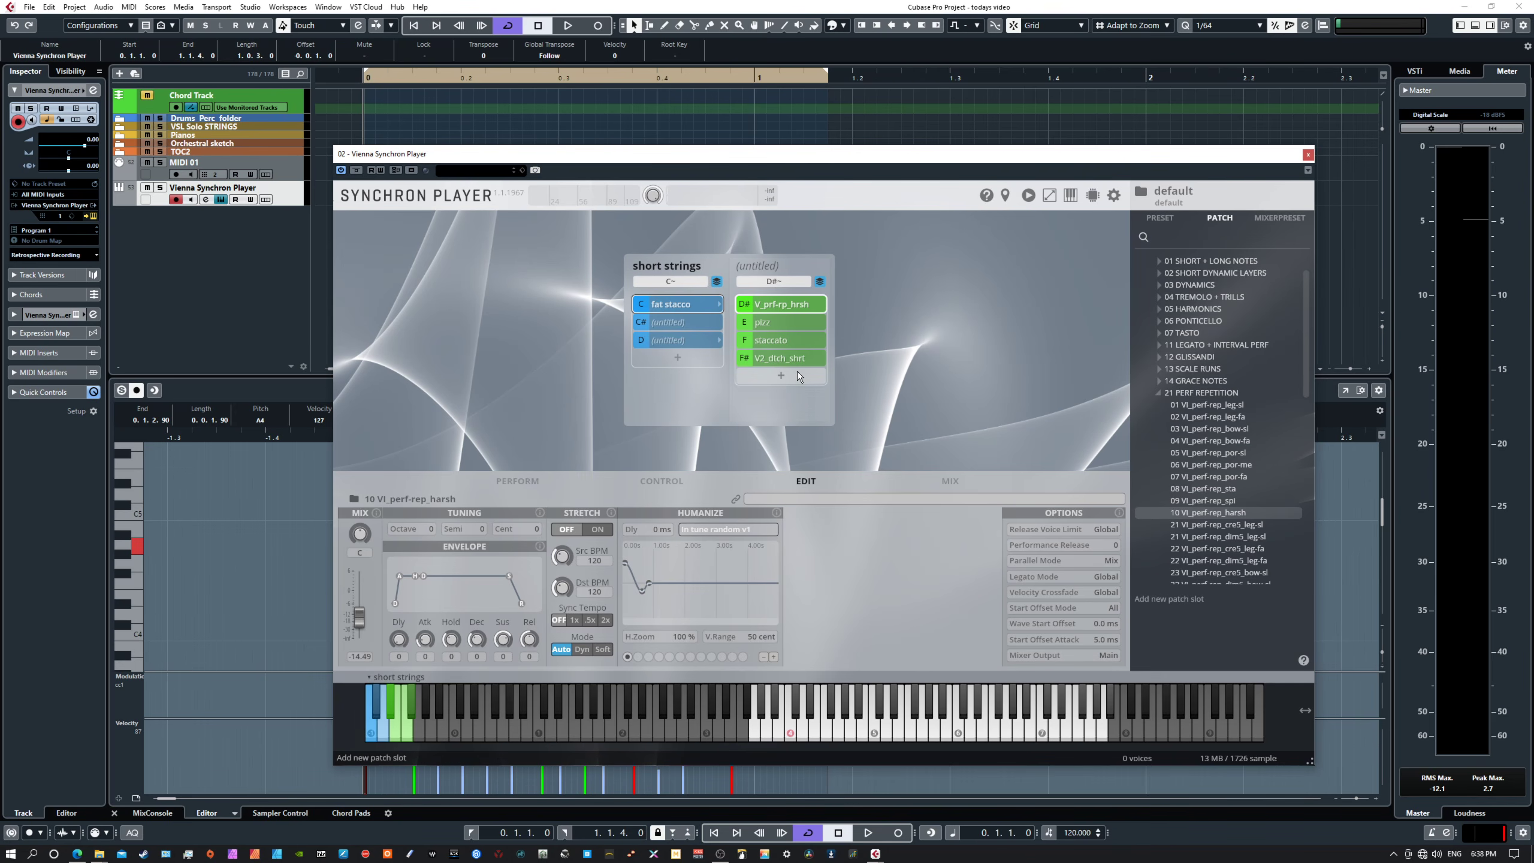
- Audition the rebalanced fat stacco layers by playing F5 and D4
{"action": "left_click", "coordinate": [913, 733]}
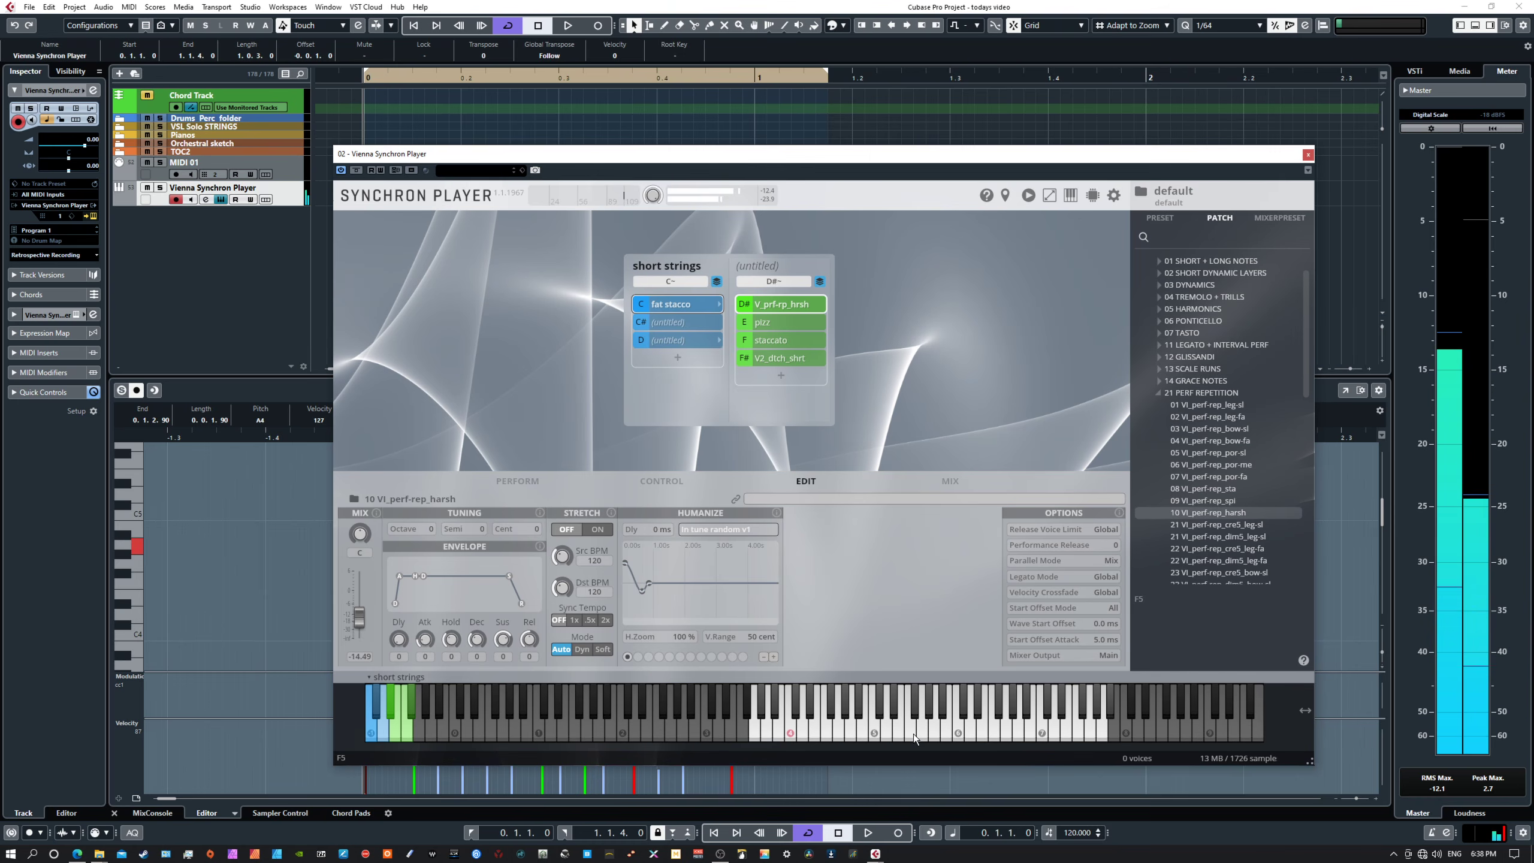
{"action": "left_click", "coordinate": [913, 733]}
{"action": "left_click", "coordinate": [809, 731]}
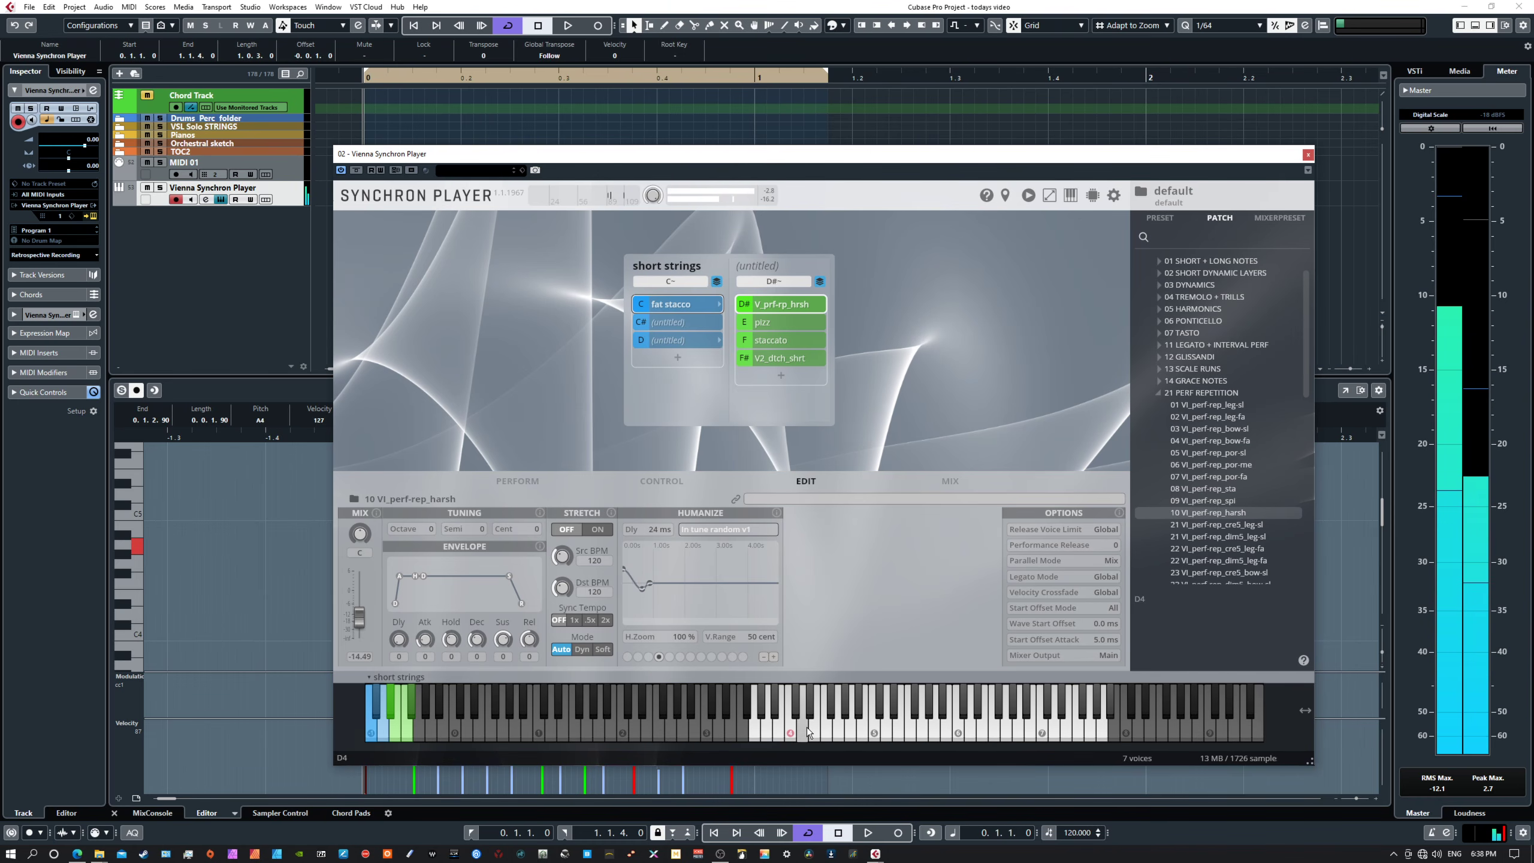
- Audition the fat stacco layers on D6, F5 and E5, trying the V_prf-rp_hrsh slot's volume at -33.52 and 6.02
{"action": "left_click", "coordinate": [971, 729]}
{"action": "left_click", "coordinate": [972, 729]}
{"action": "left_click", "coordinate": [971, 730]}
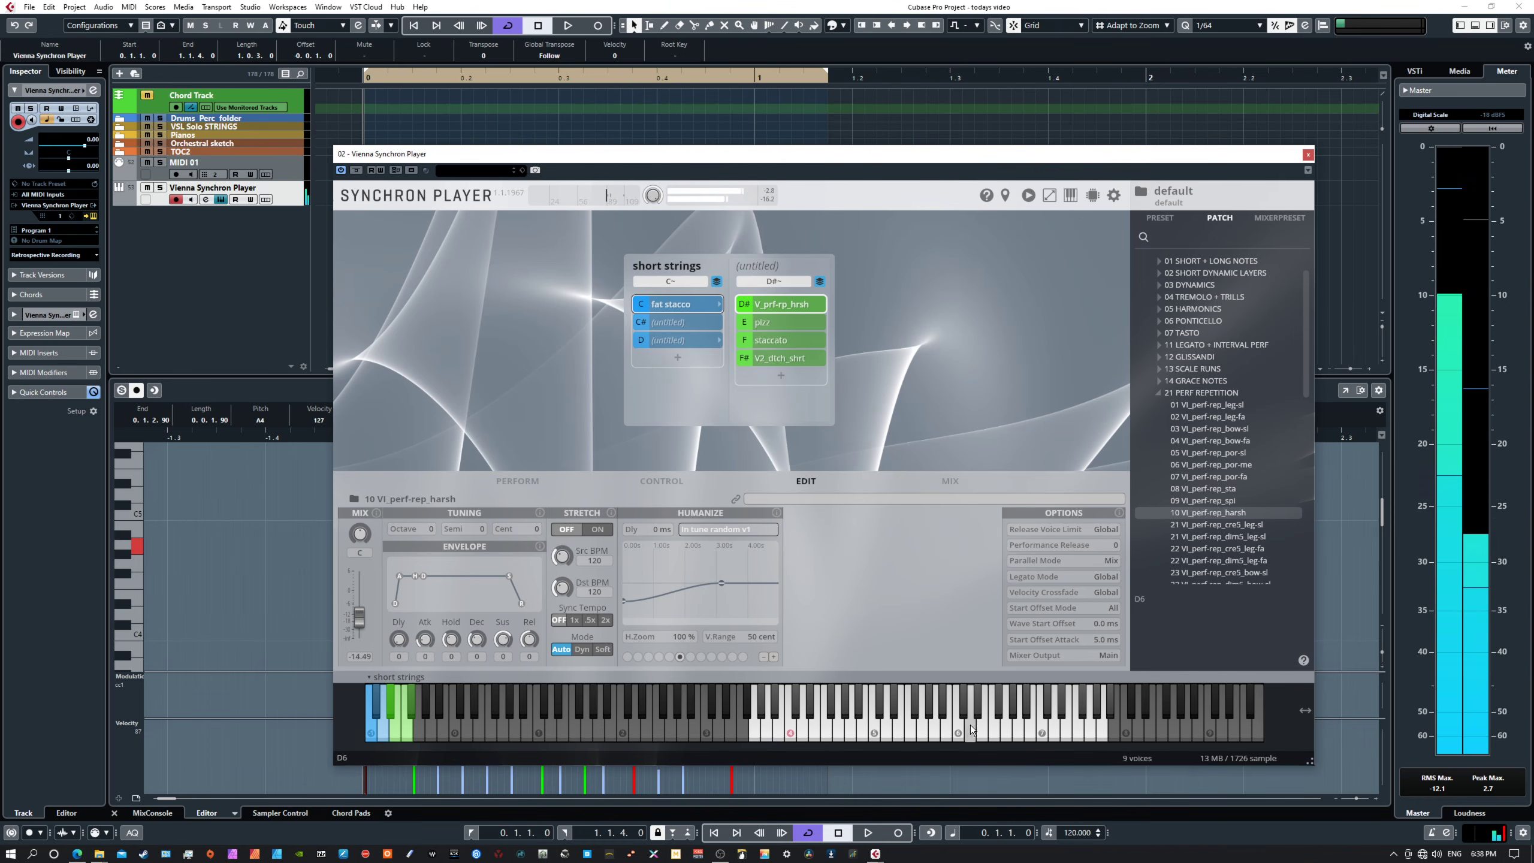
{"action": "left_click", "coordinate": [932, 729]}
{"action": "left_click", "coordinate": [933, 729]}
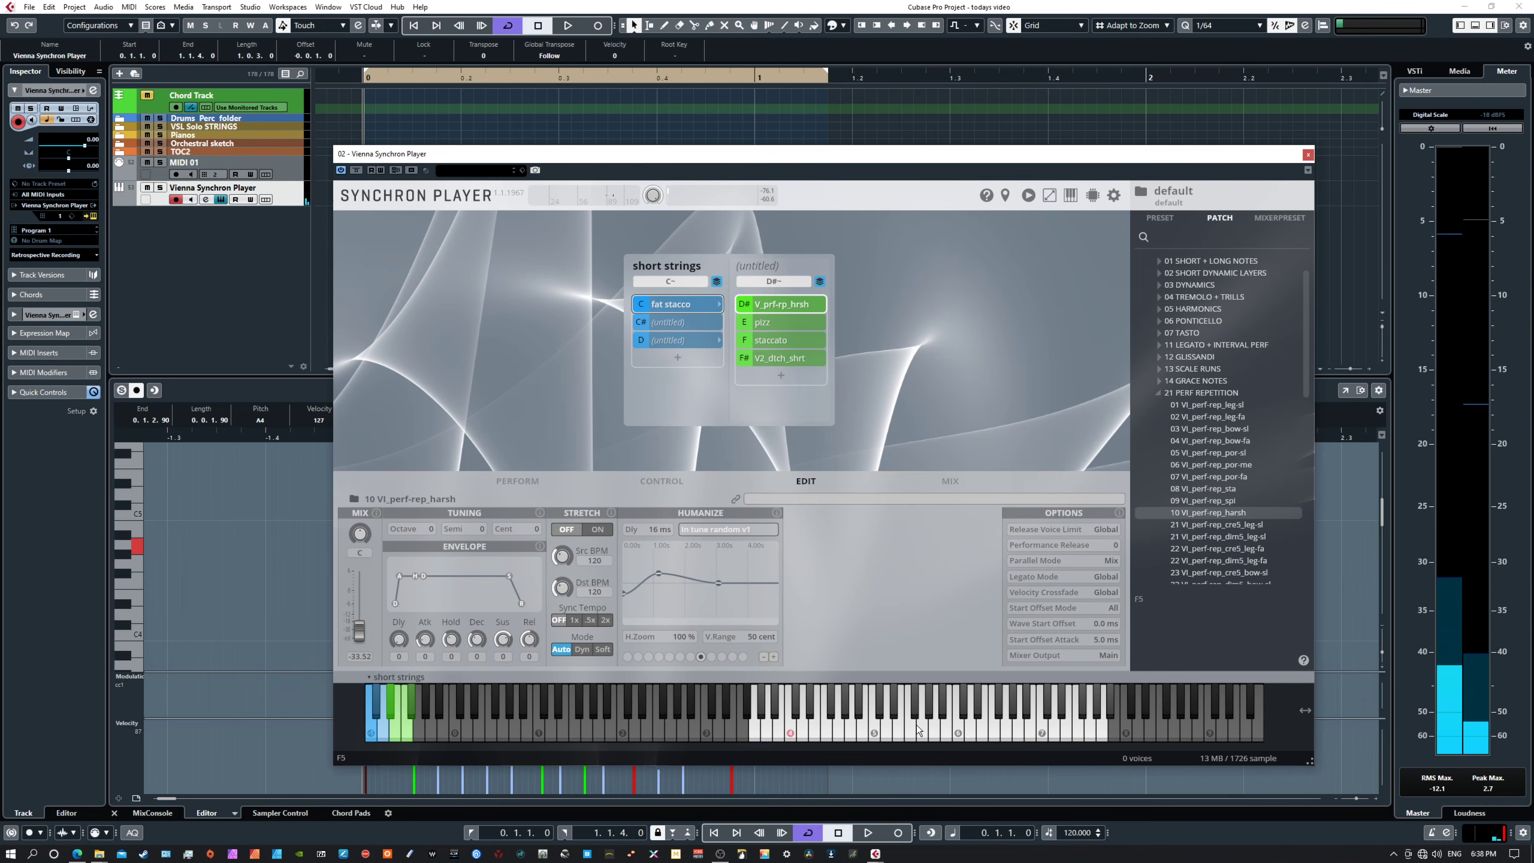
{"action": "left_click", "coordinate": [935, 730]}
{"action": "left_click", "coordinate": [935, 730]}
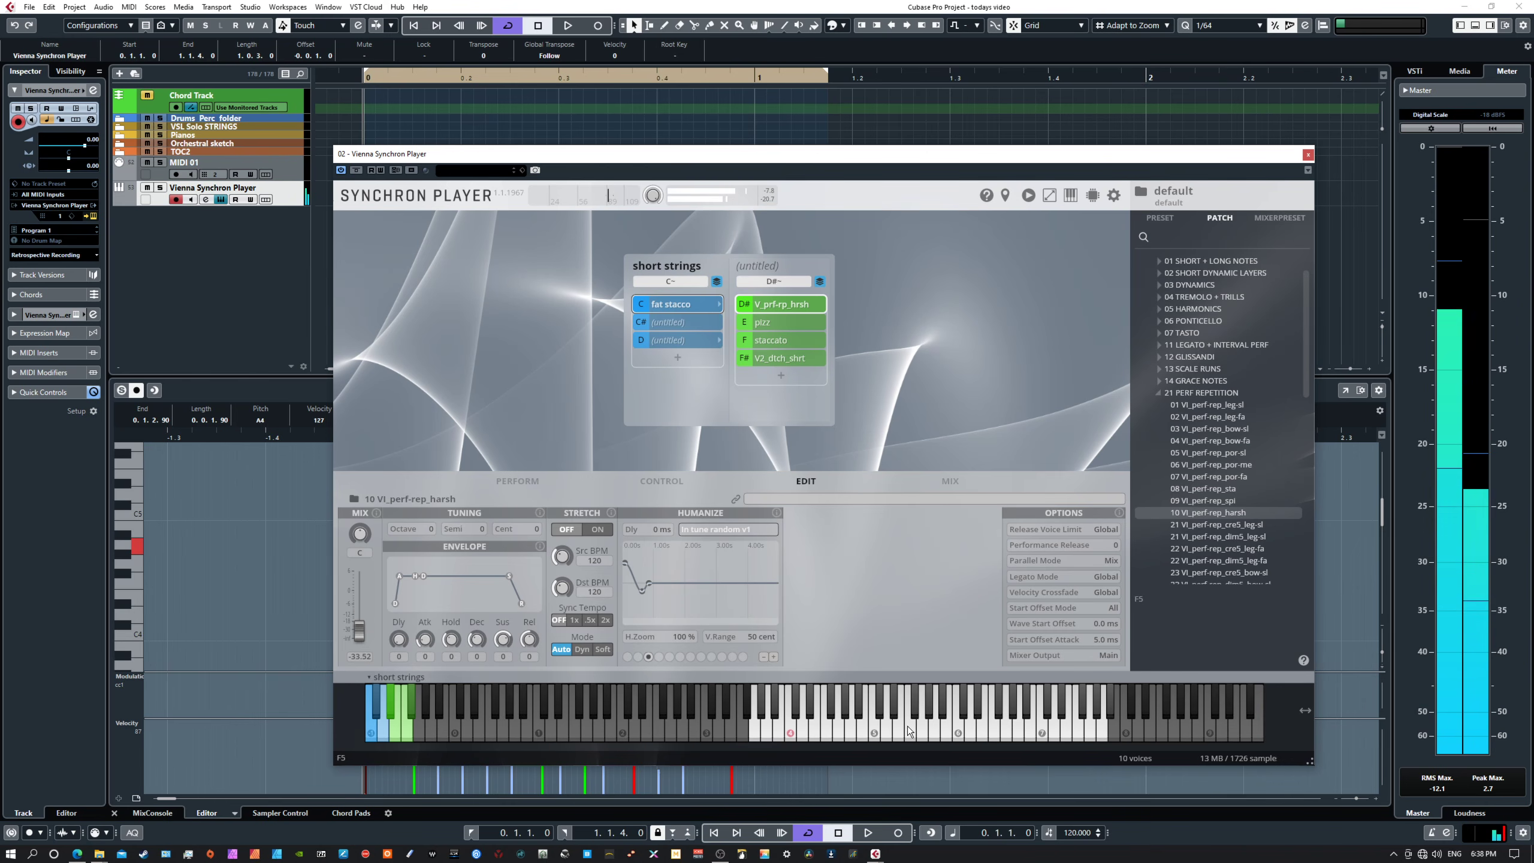
{"action": "left_click_drag", "start_coordinate": [359, 630], "coordinate": [364, 571]}
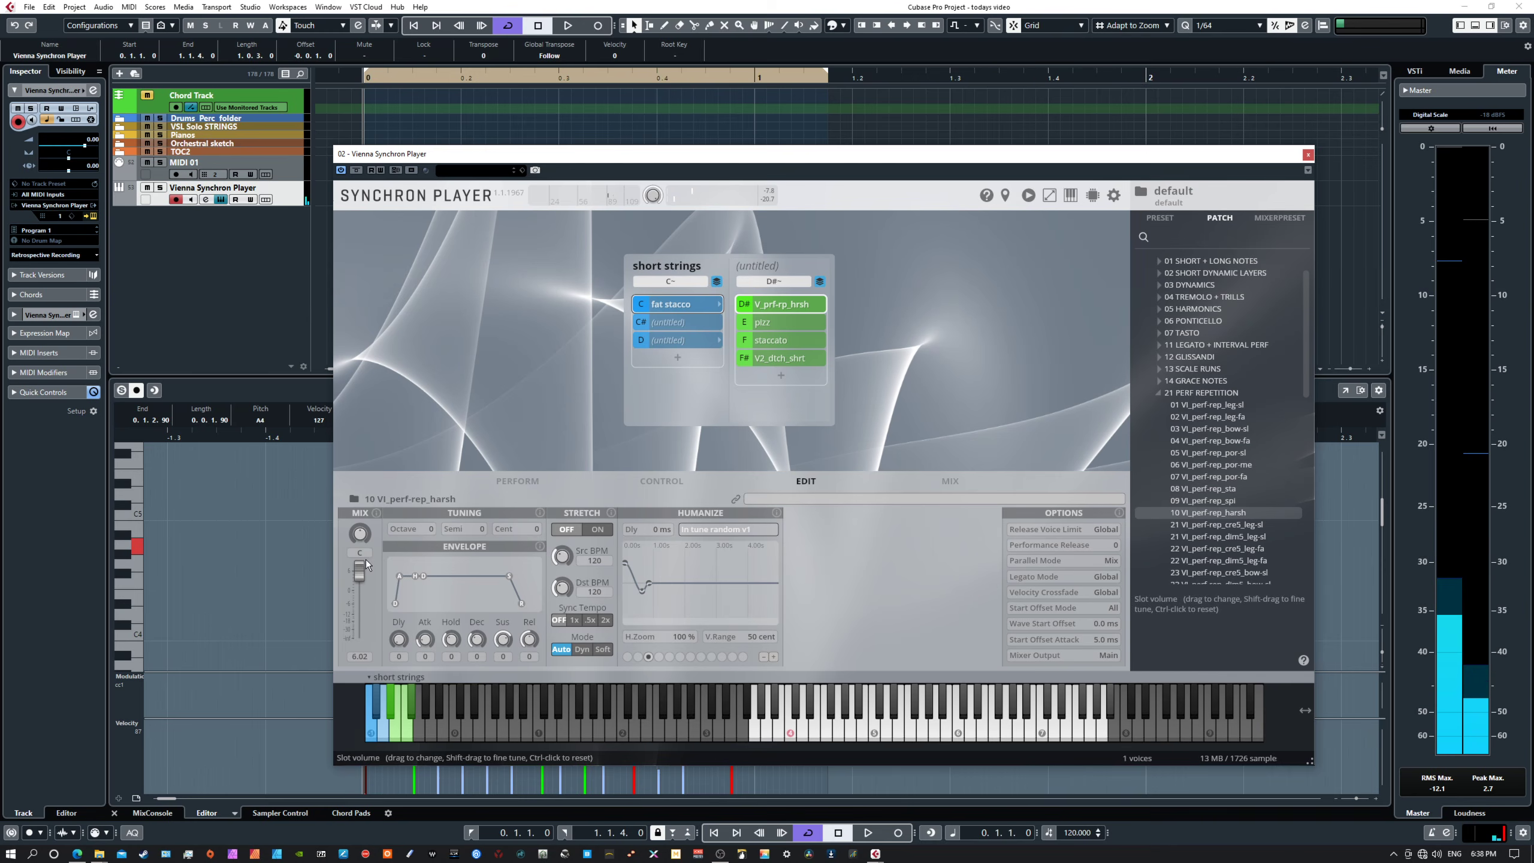
{"action": "left_click", "coordinate": [924, 734]}
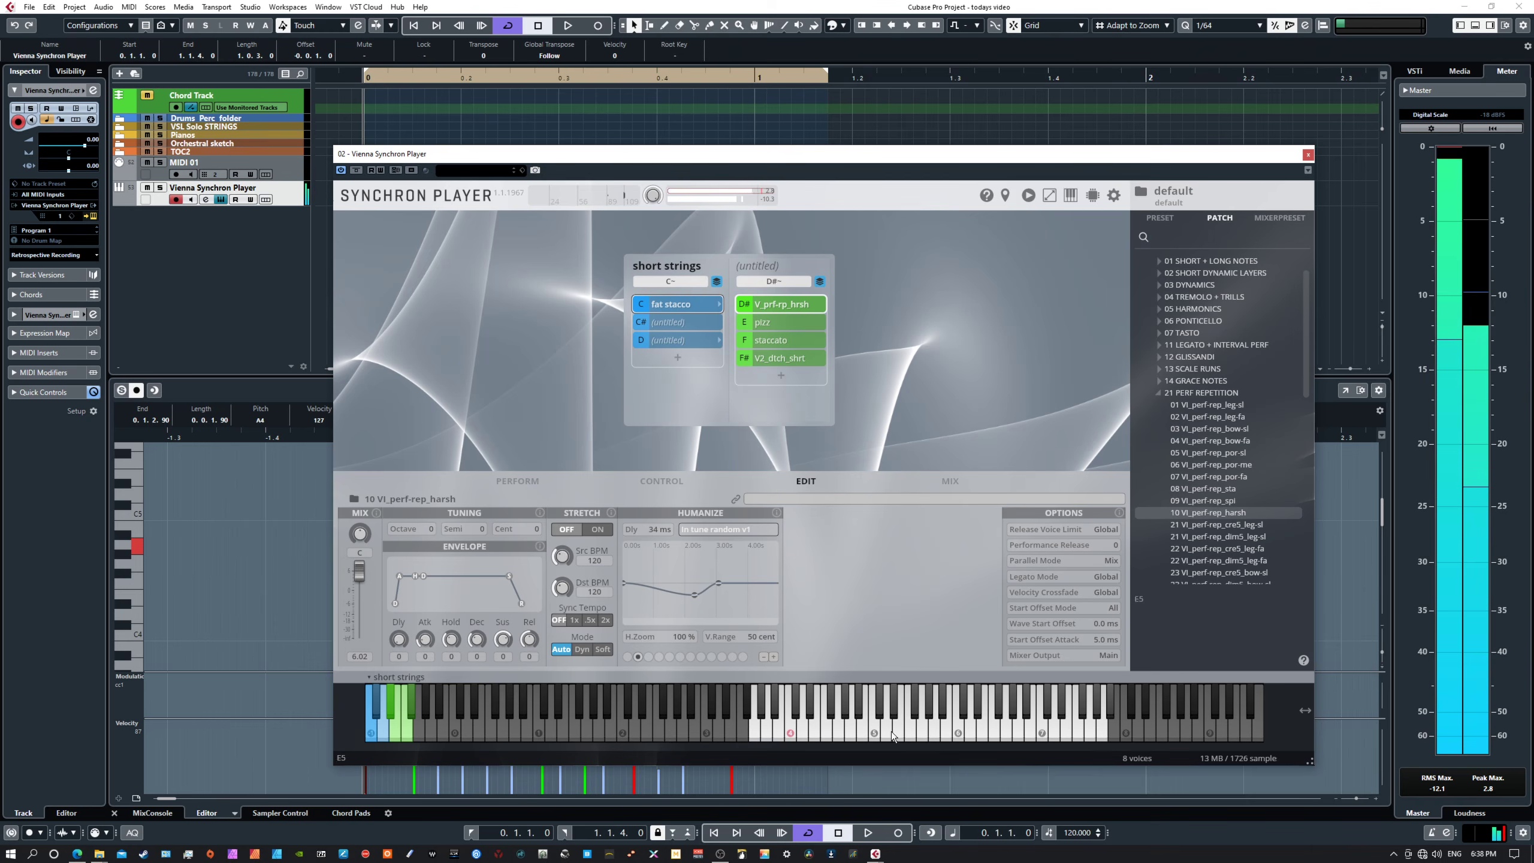
- Lower the V_prf-rp_hrsh slot's volume to -15.55, checking the staccato slot's settings for comparison
{"action": "left_click_drag", "start_coordinate": [356, 577], "coordinate": [363, 616]}
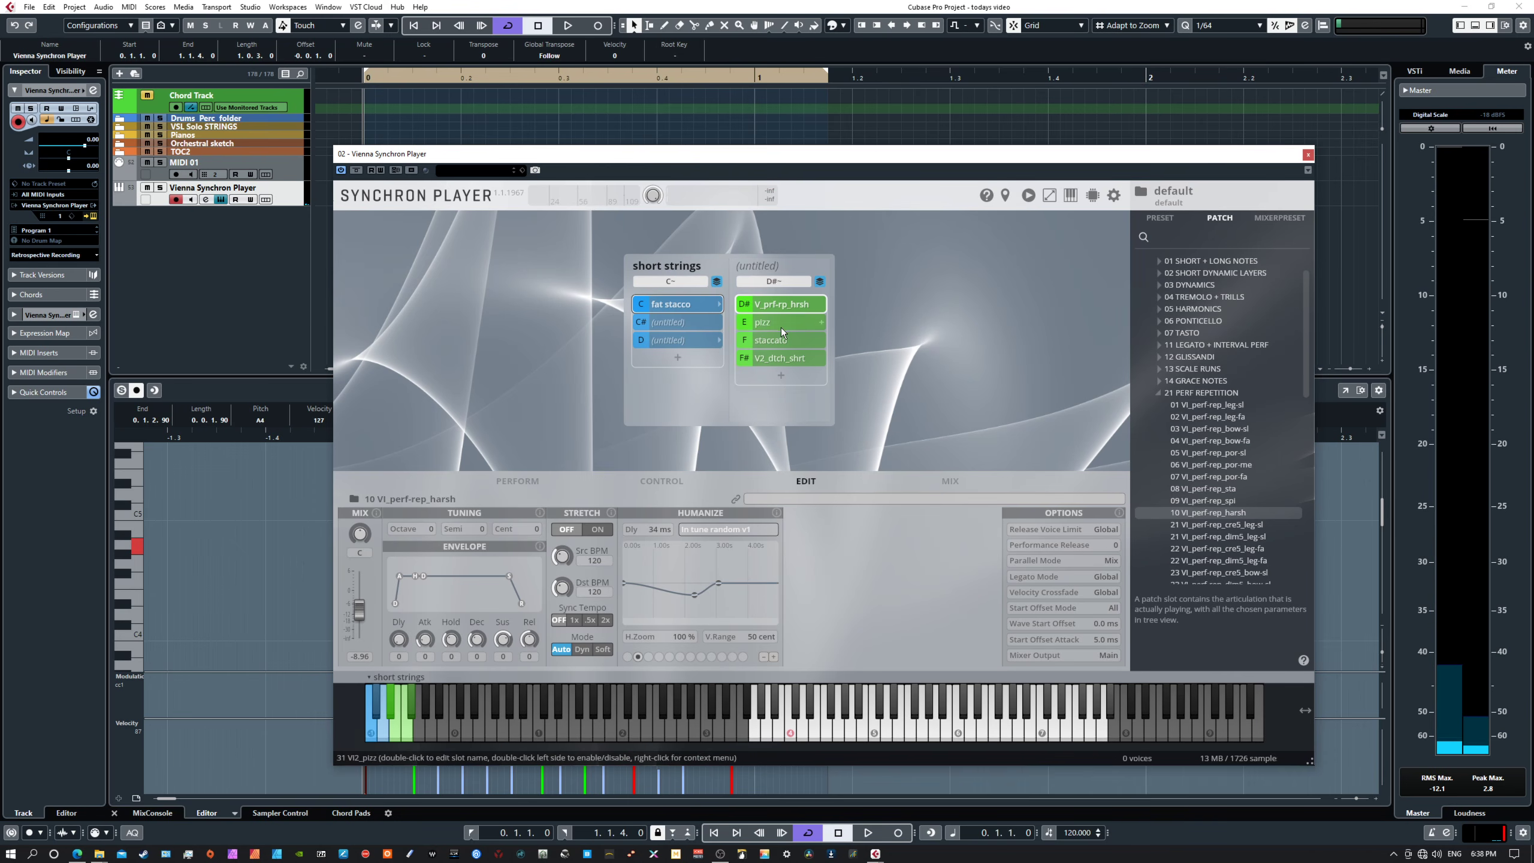
{"action": "left_click", "coordinate": [770, 342]}
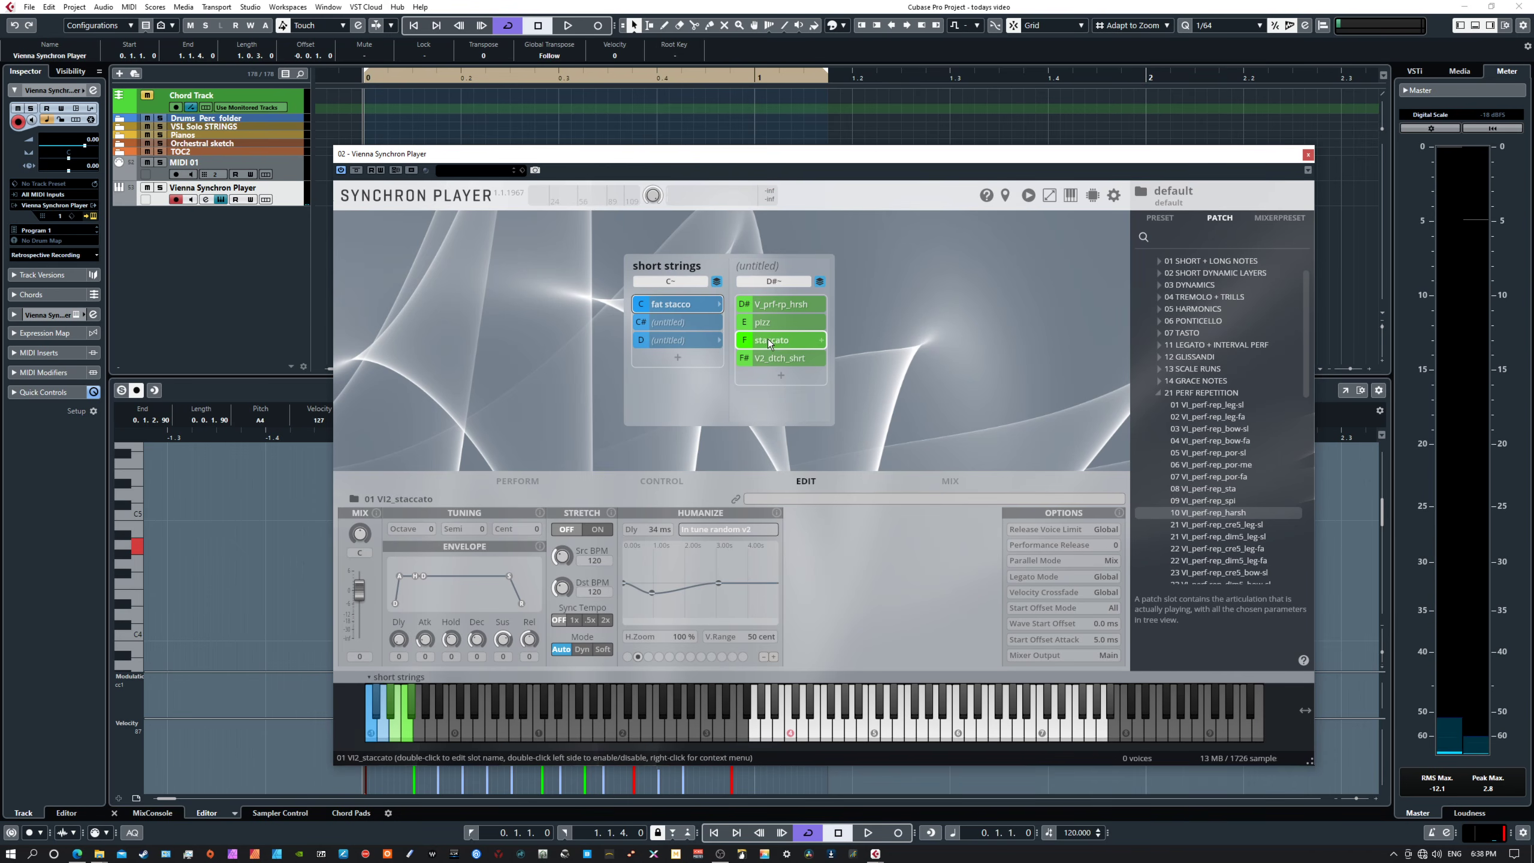
{"action": "left_click", "coordinate": [779, 303]}
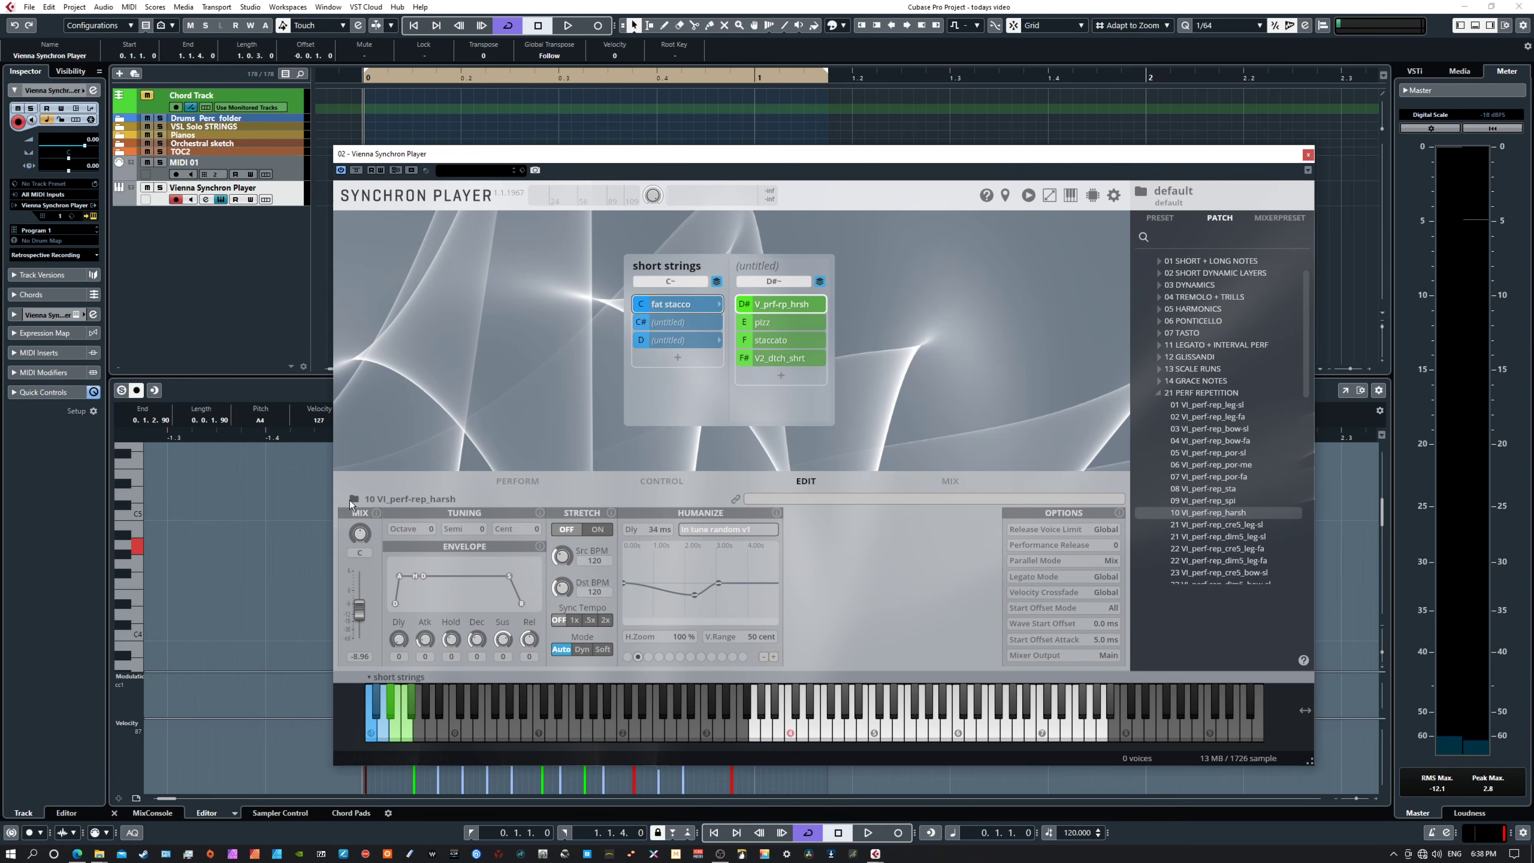
{"action": "left_click_drag", "start_coordinate": [359, 609], "coordinate": [363, 623]}
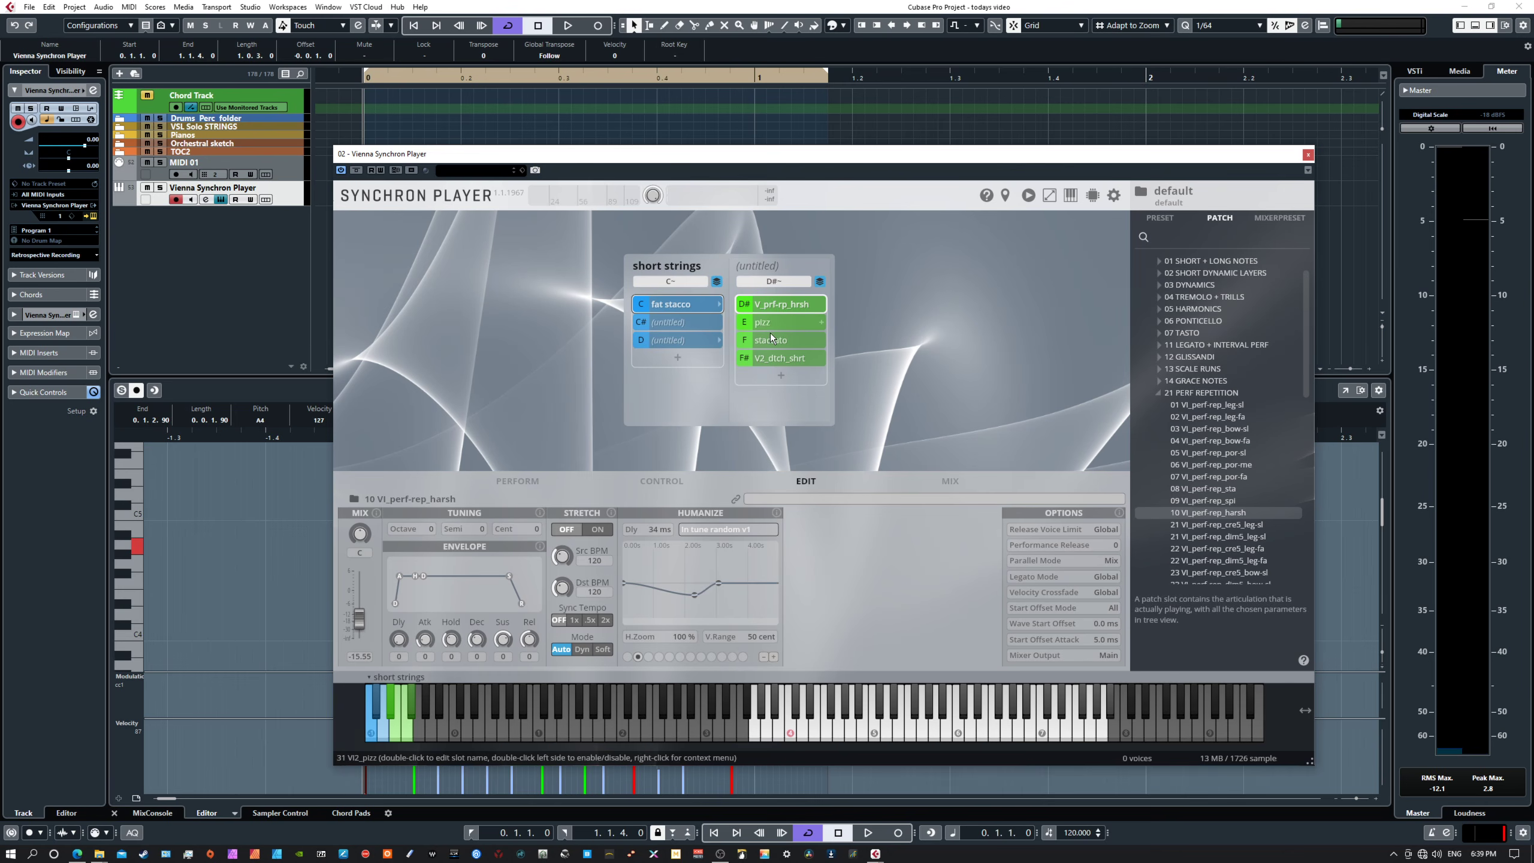
- Examine the contents of the fat stacco slot and the two untitled slots in the short strings dimension
{"action": "left_click", "coordinate": [678, 310]}
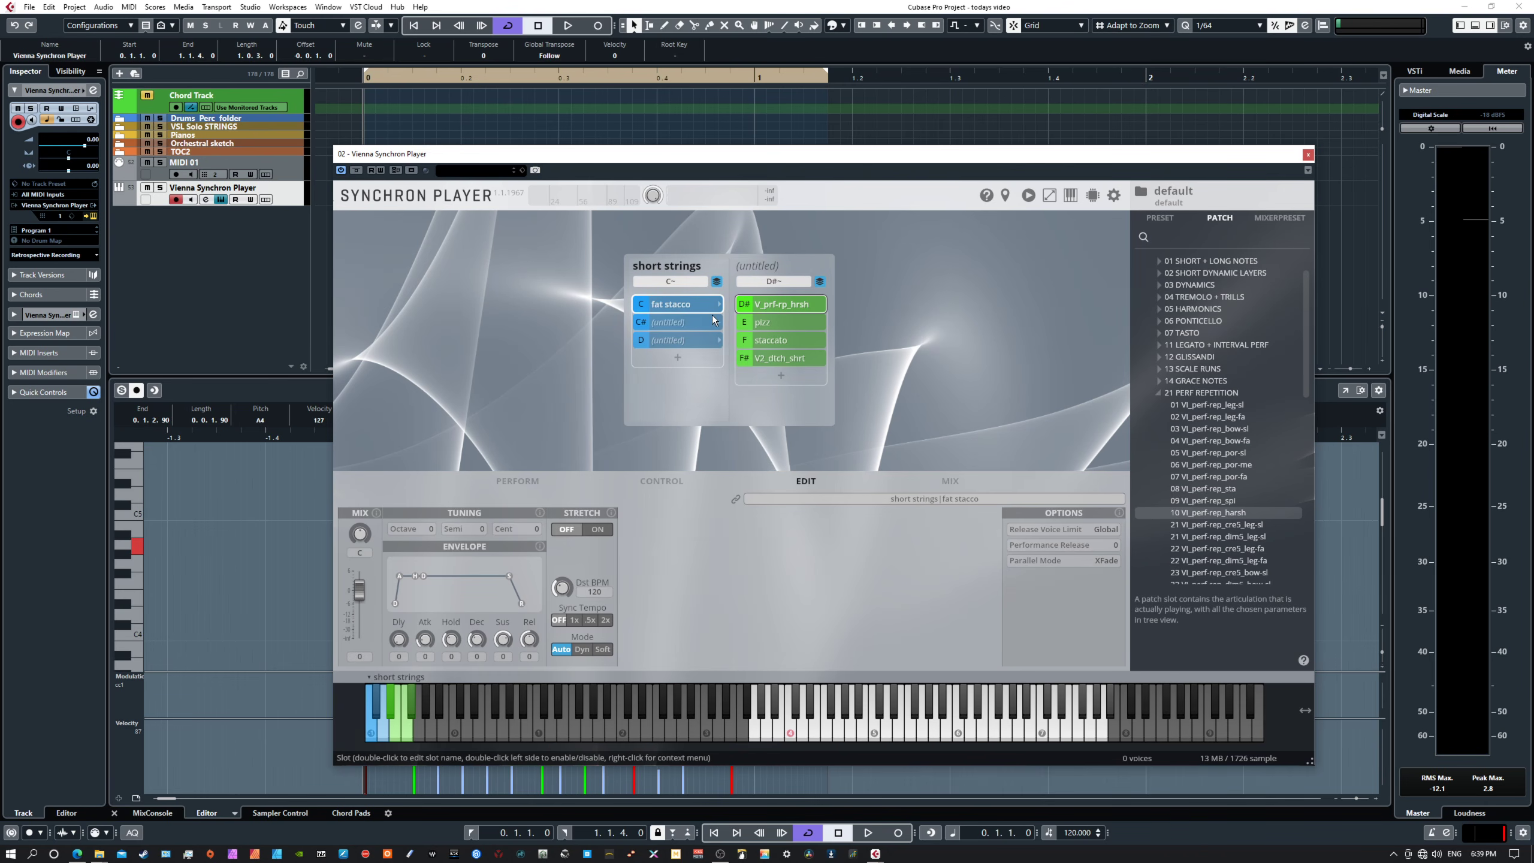
{"action": "left_click", "coordinate": [681, 325]}
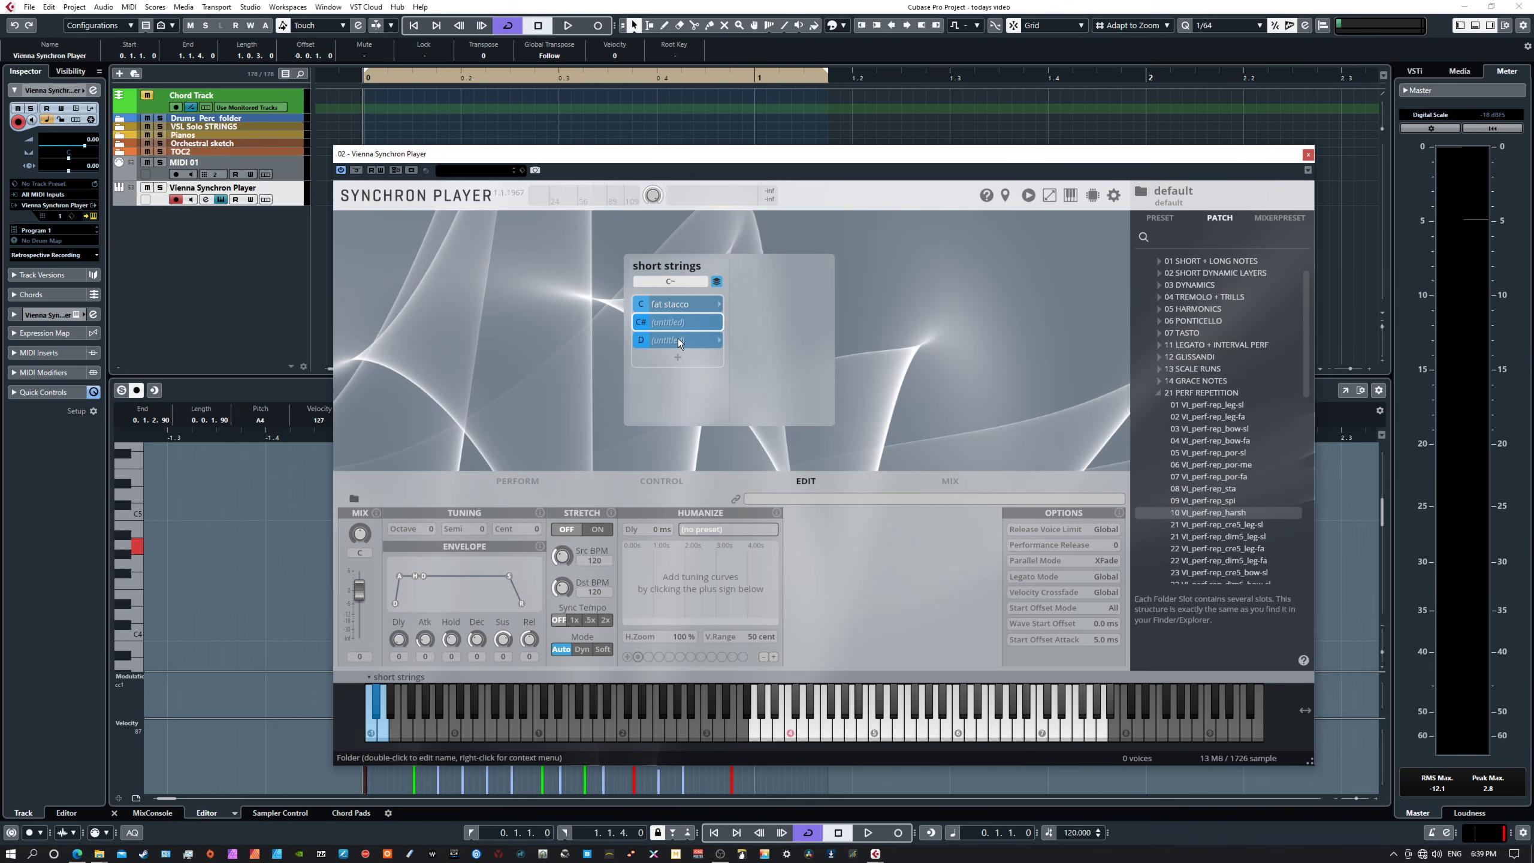
{"action": "left_click", "coordinate": [678, 339]}
{"action": "left_click", "coordinate": [677, 308]}
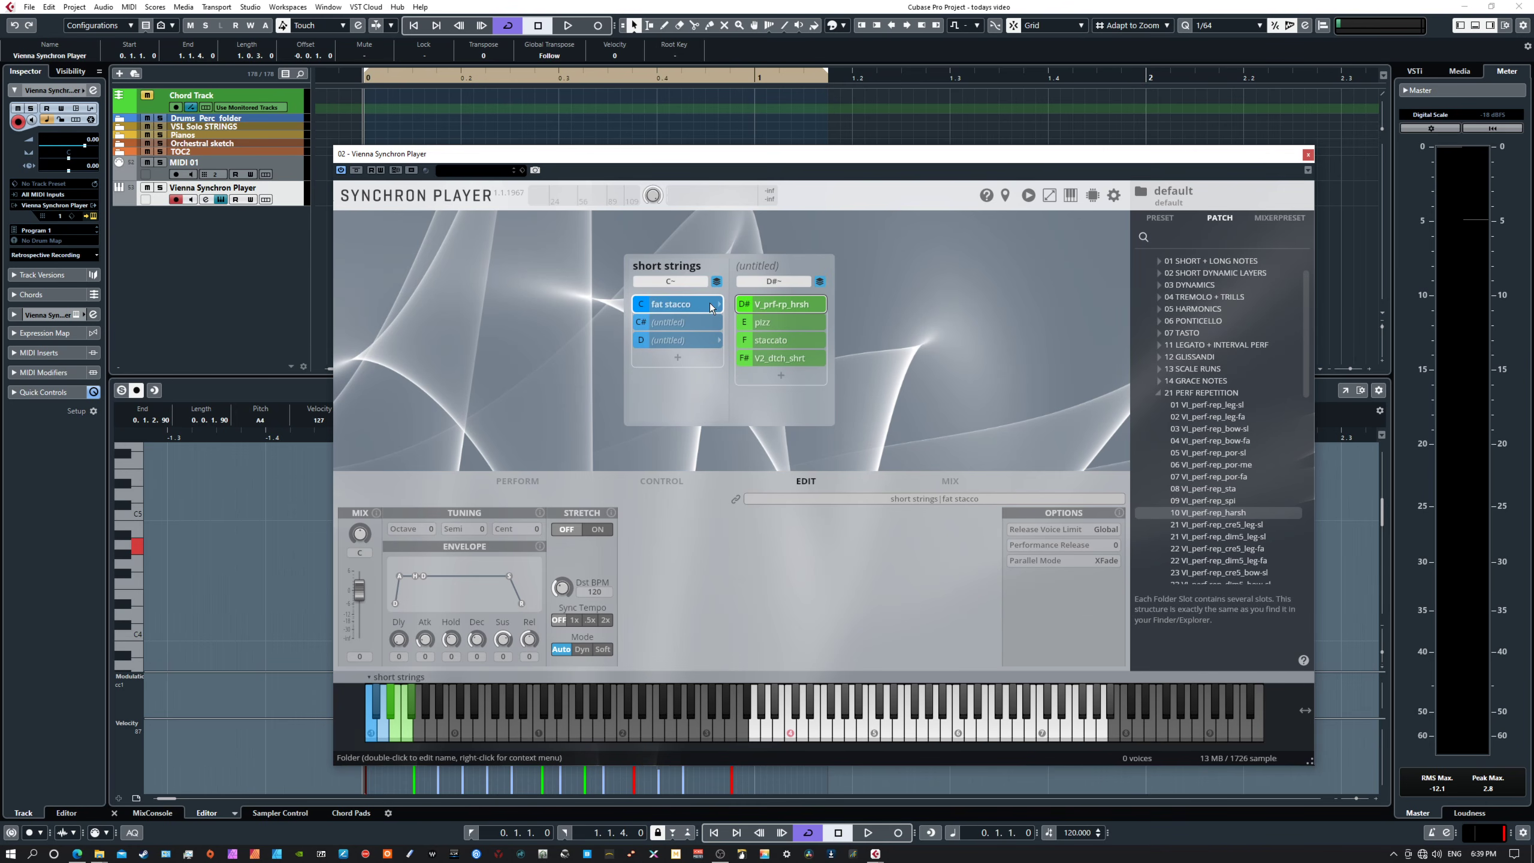
{"action": "left_click", "coordinate": [681, 322]}
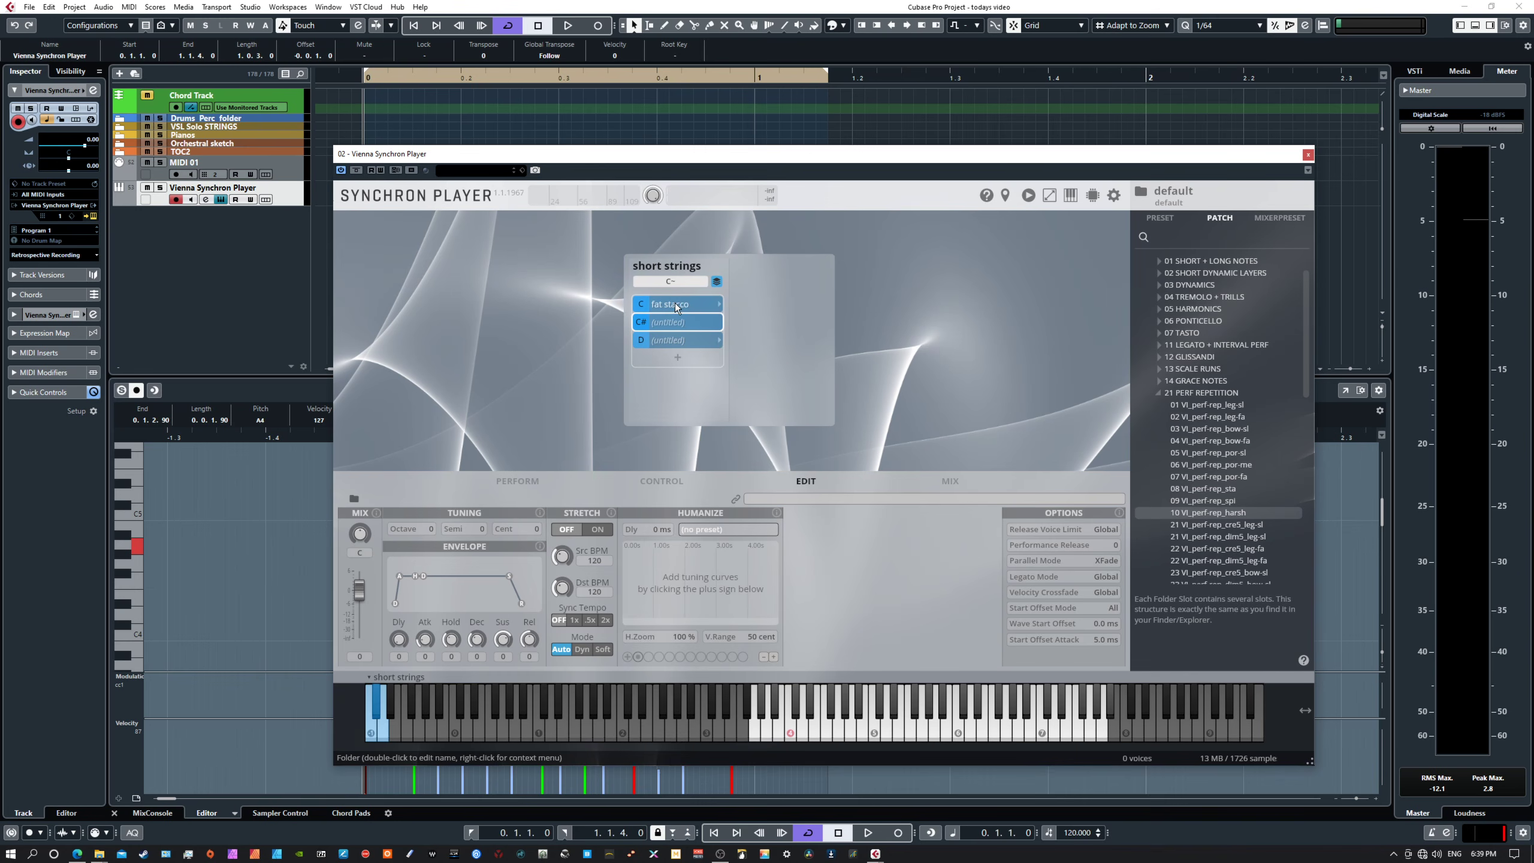
{"action": "left_click", "coordinate": [676, 306]}
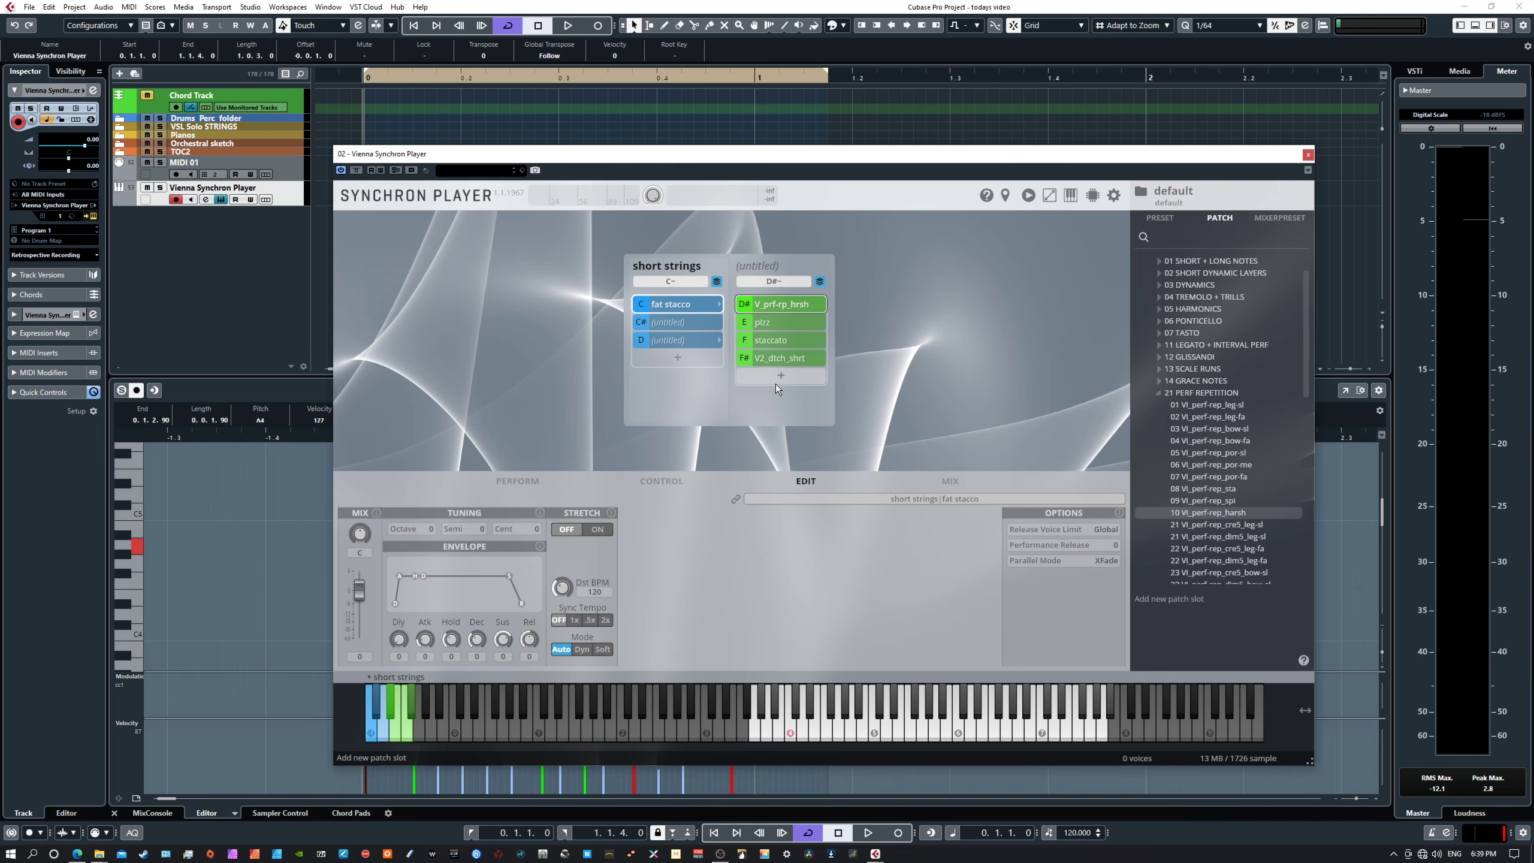
- Set the pizz slot's volume to -5.03 and reselect the fat stacco slot
{"action": "left_click", "coordinate": [775, 321]}
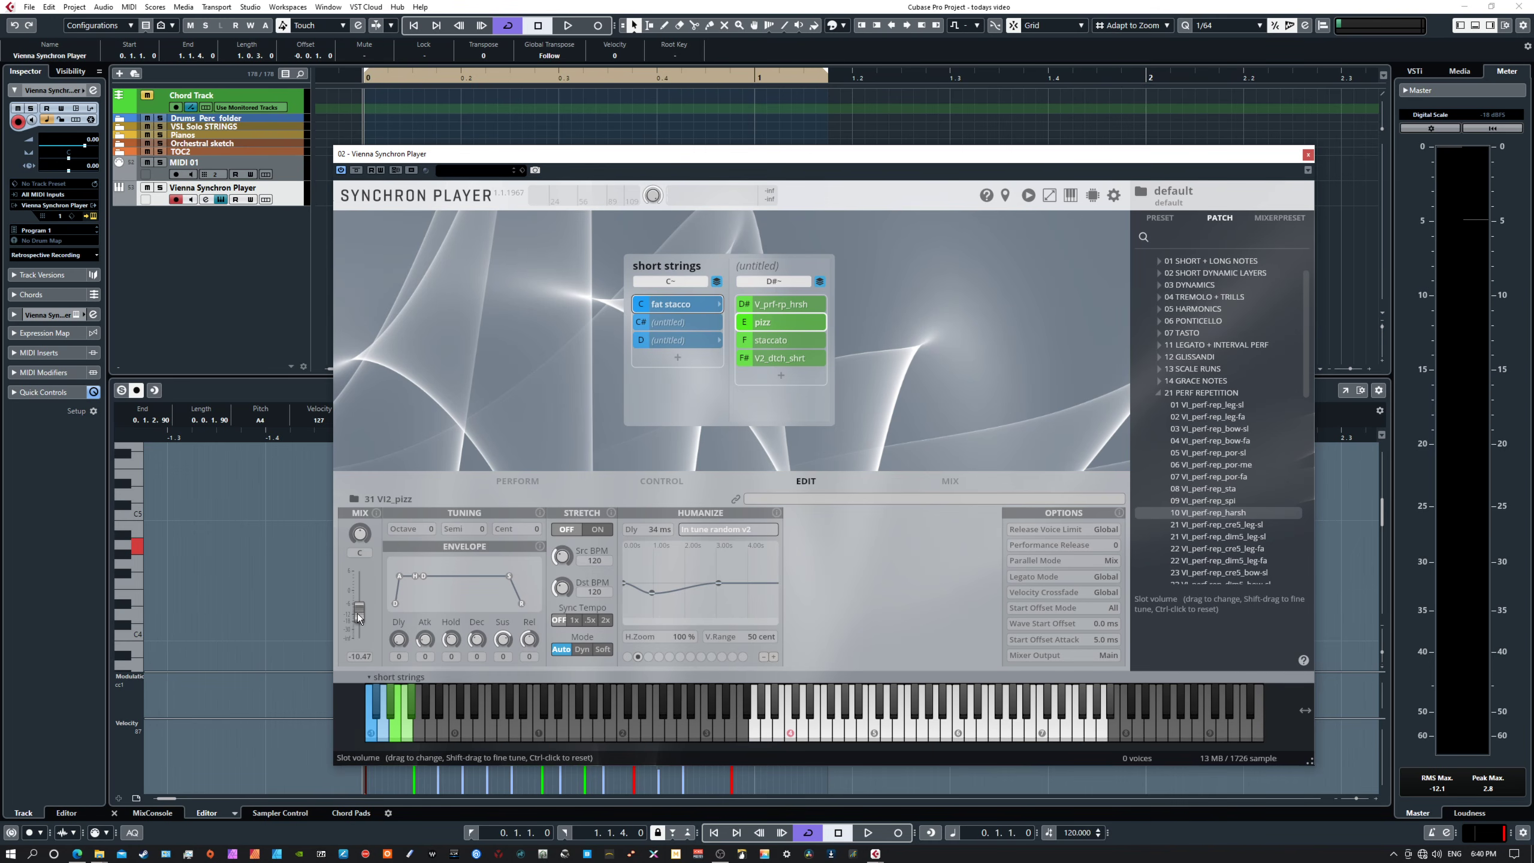
{"action": "mouse_move", "coordinate": [360, 615]}
{"action": "left_mouse_down"}
{"action": "mouse_move", "coordinate": [361, 591]}
{"action": "mouse_move", "coordinate": [362, 609]}
{"action": "left_mouse_up"}
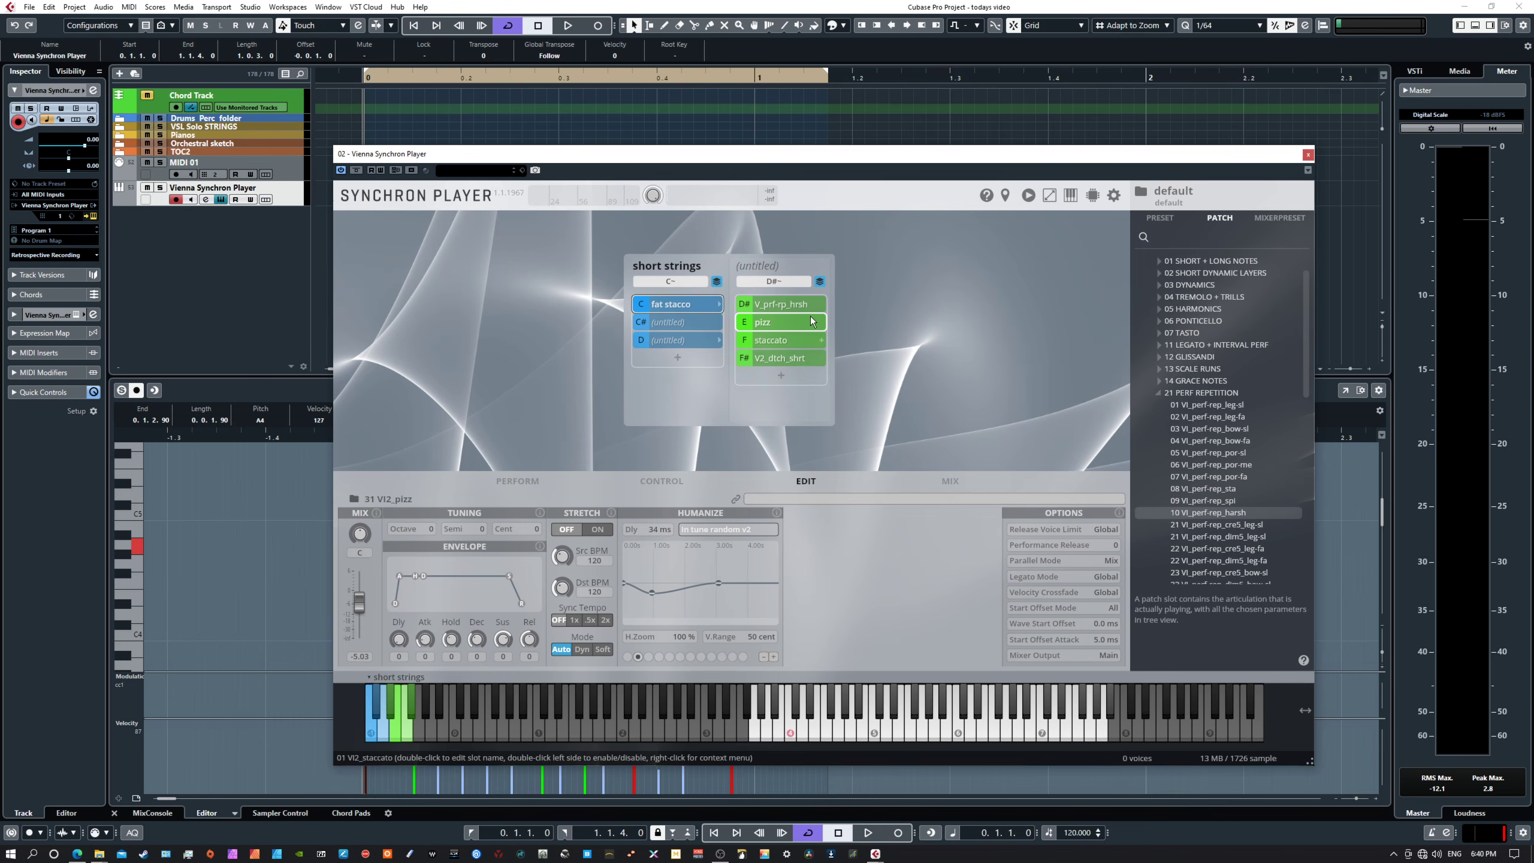
{"action": "left_click", "coordinate": [684, 308]}
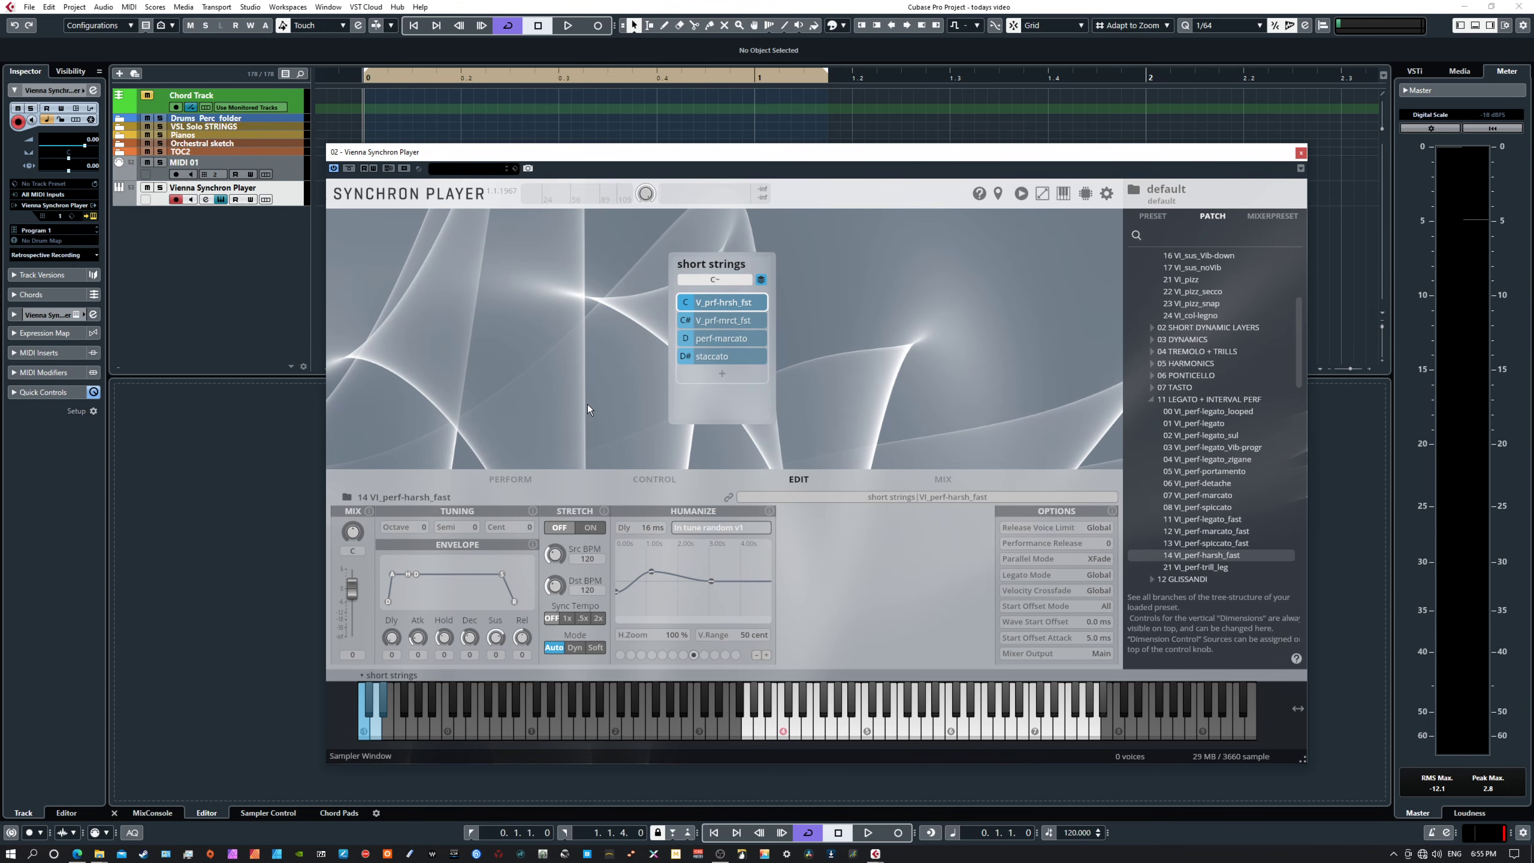
{"action": "left_click", "coordinate": [514, 477]}
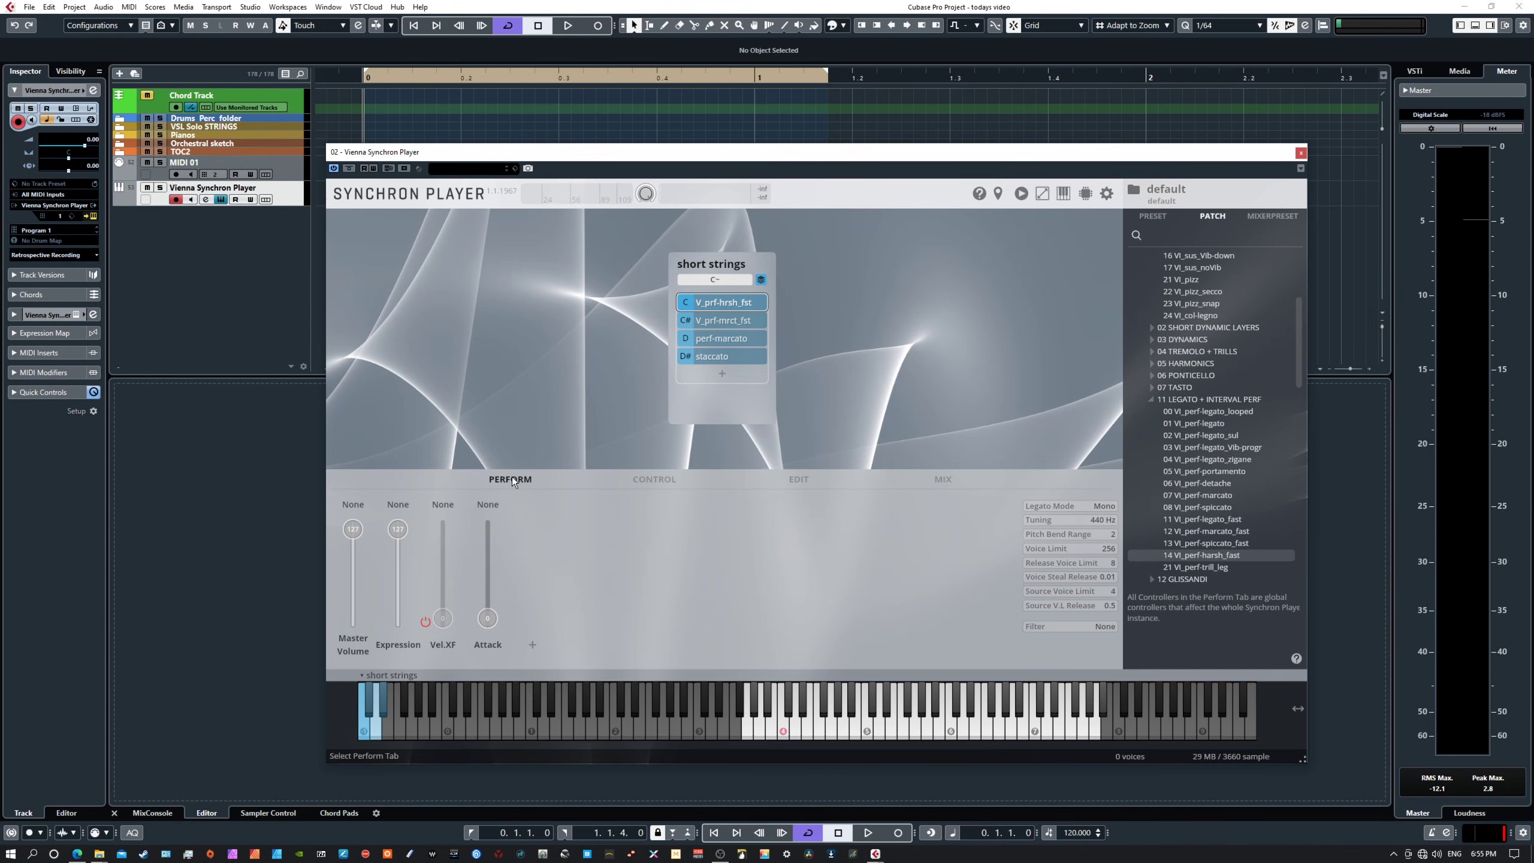
{"action": "left_click", "coordinate": [535, 651]}
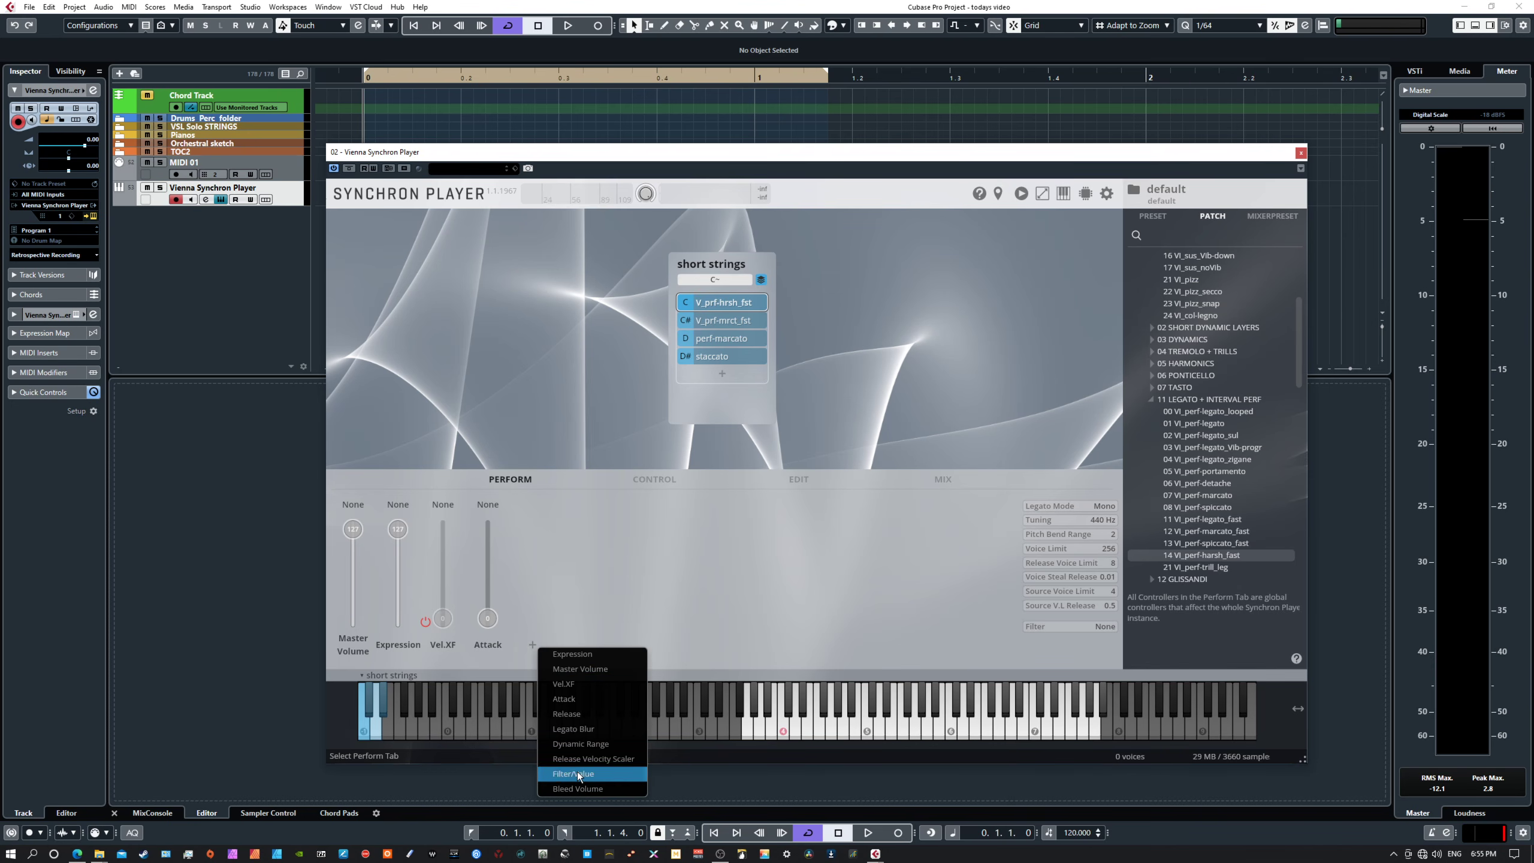
{"action": "left_click", "coordinate": [648, 480]}
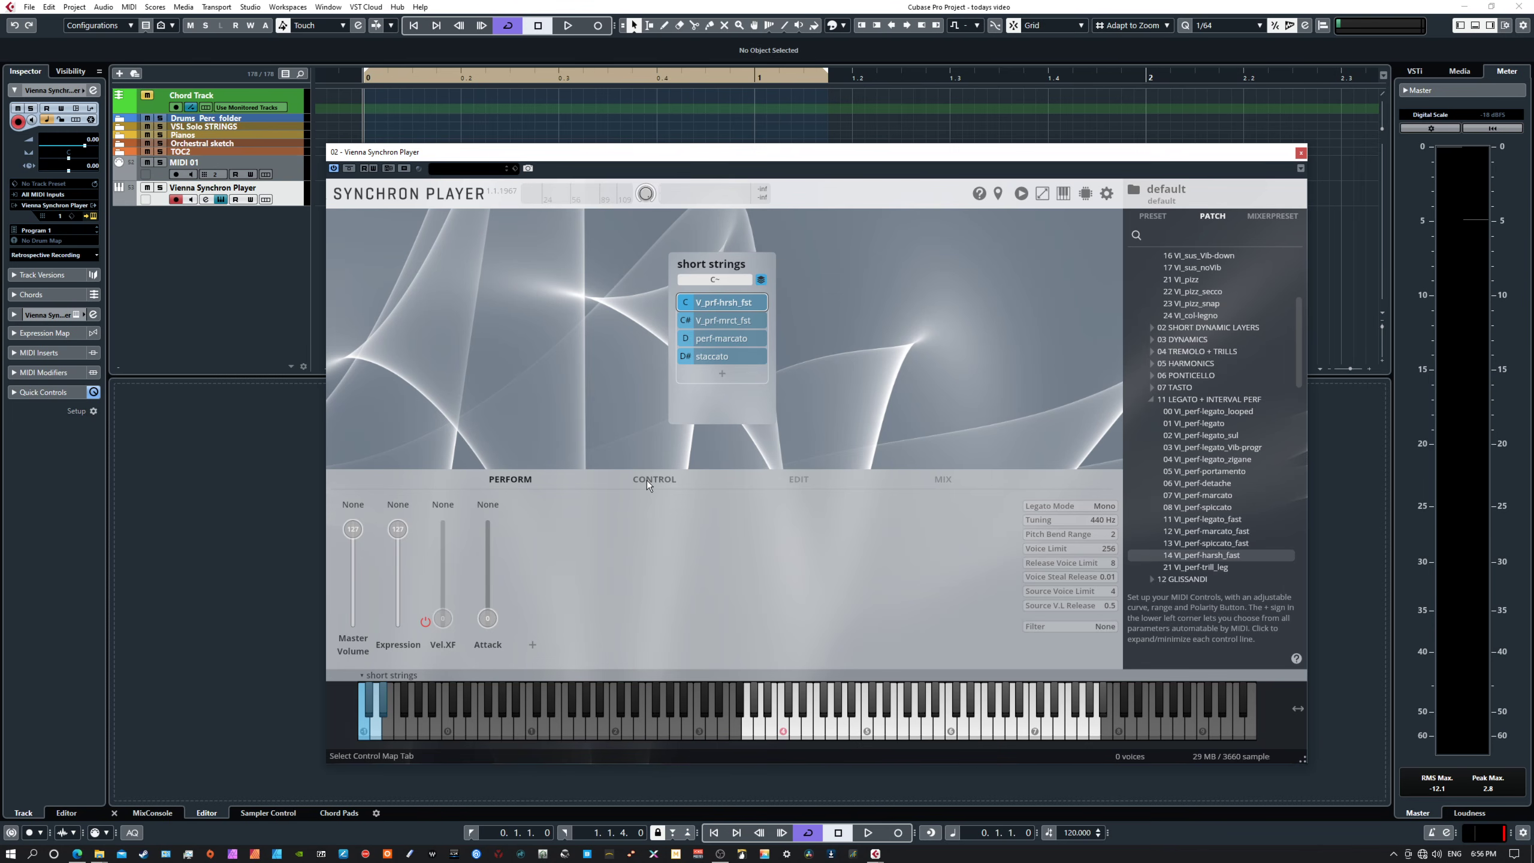
- Map dimension controller A (Dim.Ctrl A) to MIDI CC 80
{"action": "left_click", "coordinate": [662, 478]}
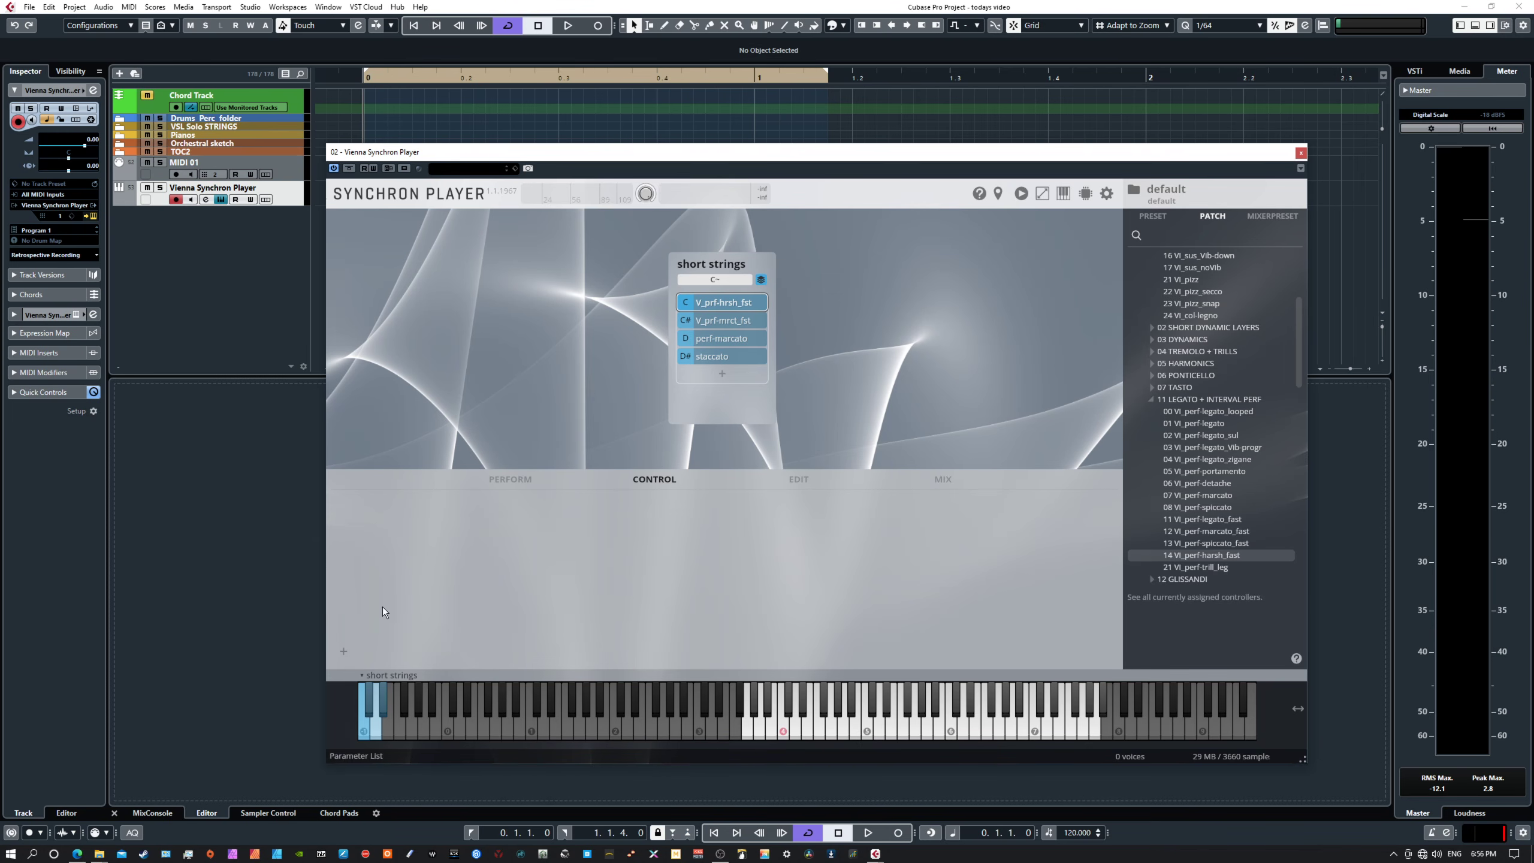
{"action": "left_click", "coordinate": [343, 653]}
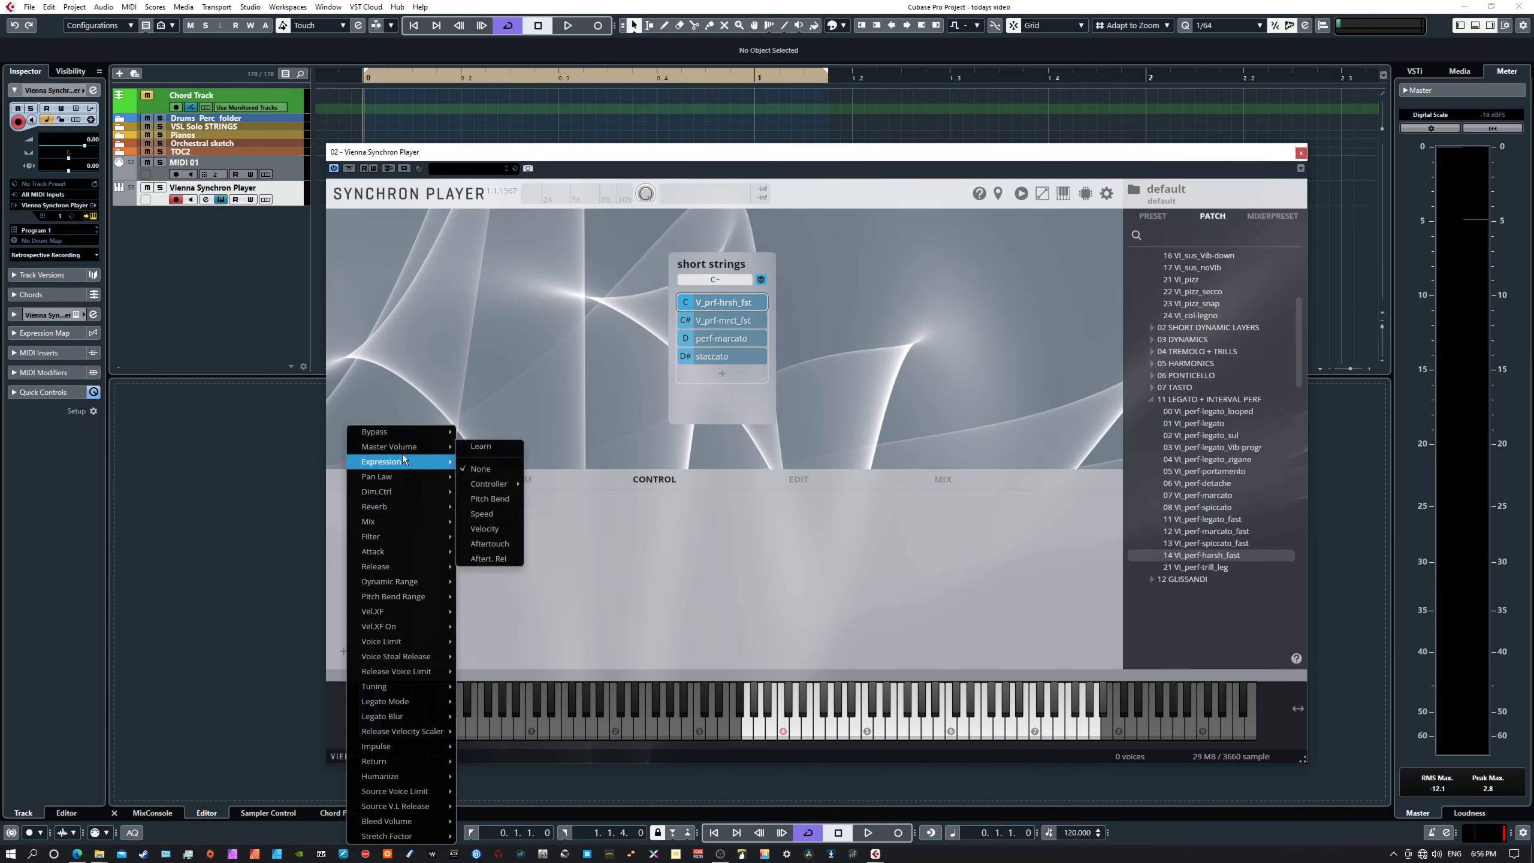
{"action": "mouse_move", "coordinate": [374, 494]}
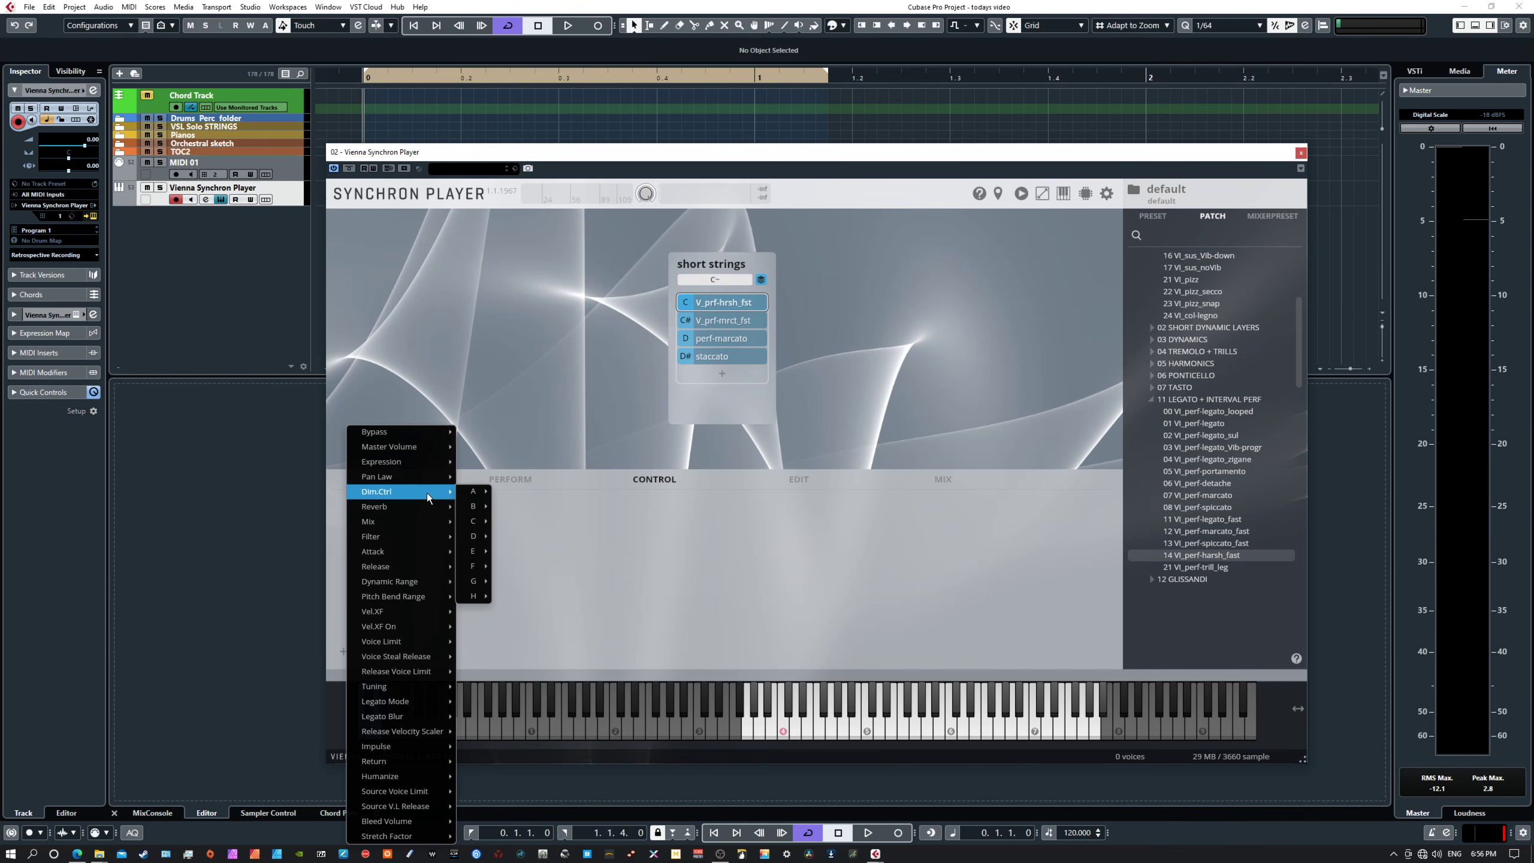
{"action": "mouse_move", "coordinate": [474, 495]}
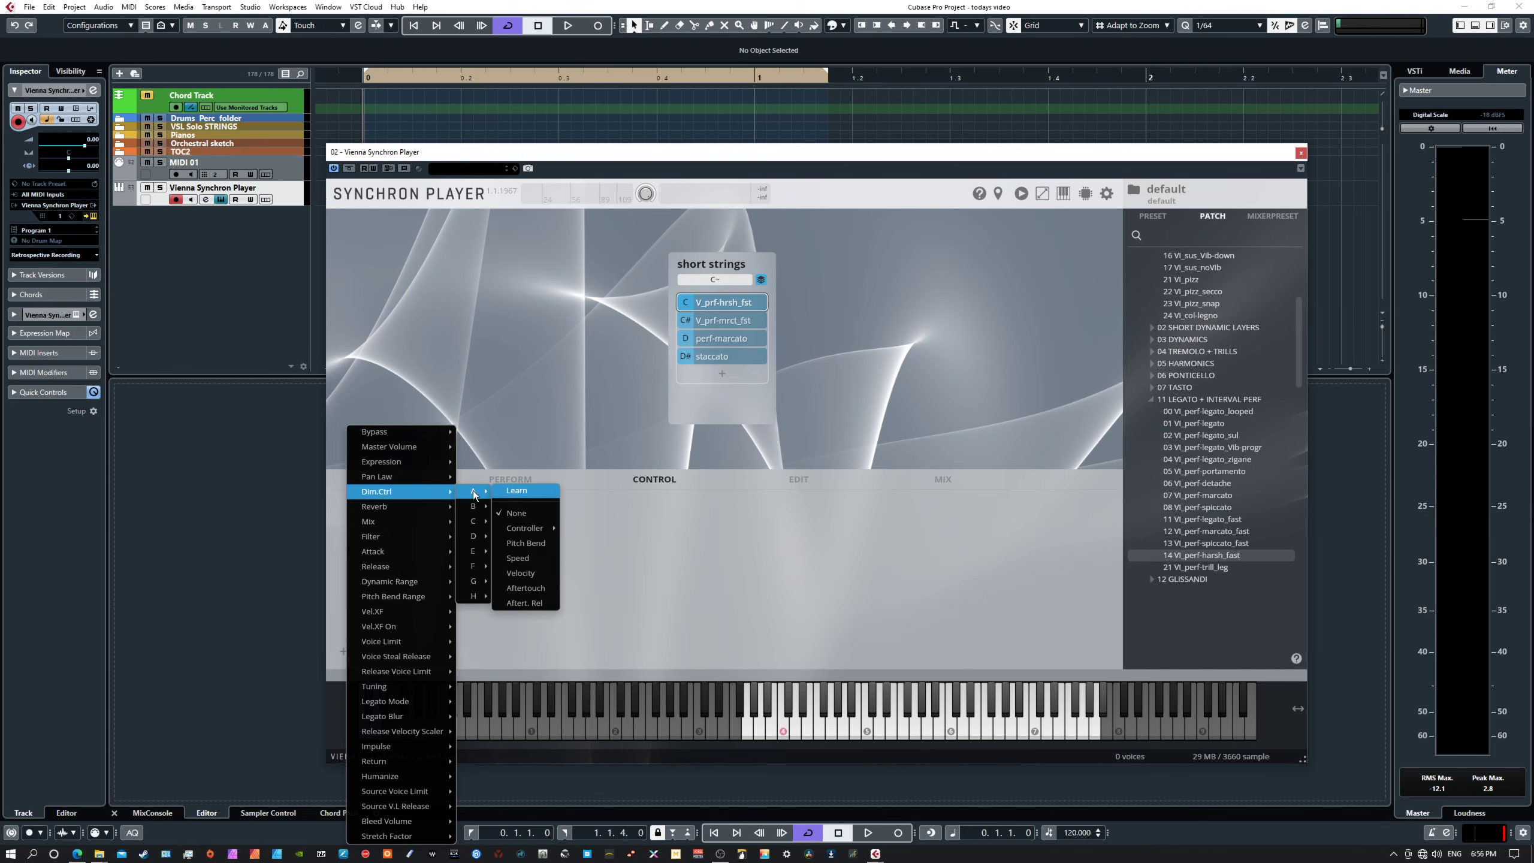
{"action": "mouse_move", "coordinate": [524, 528]}
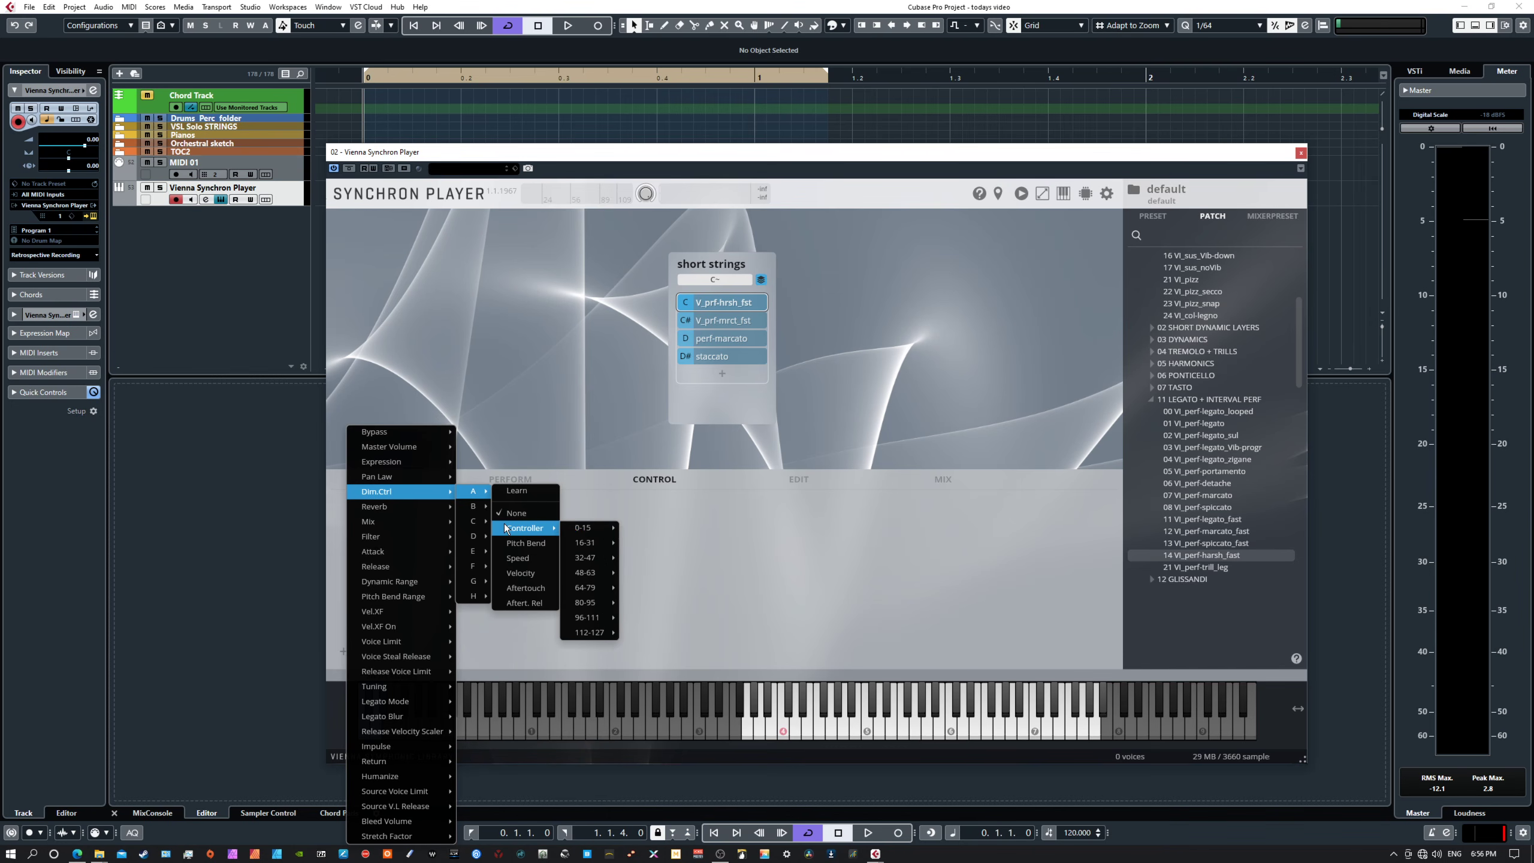
{"action": "mouse_move", "coordinate": [588, 606]}
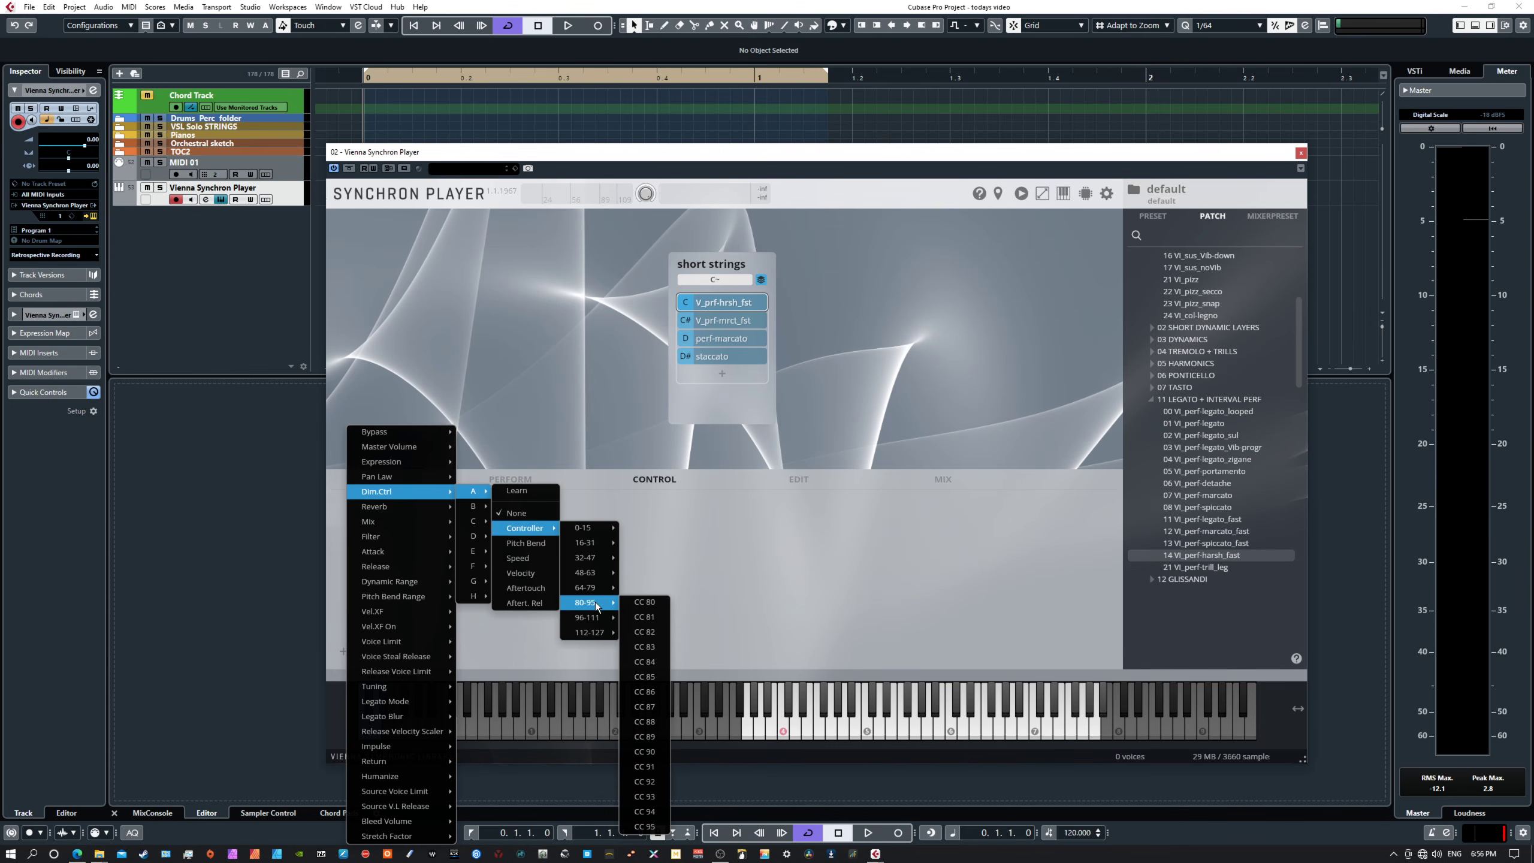
{"action": "left_click", "coordinate": [641, 602]}
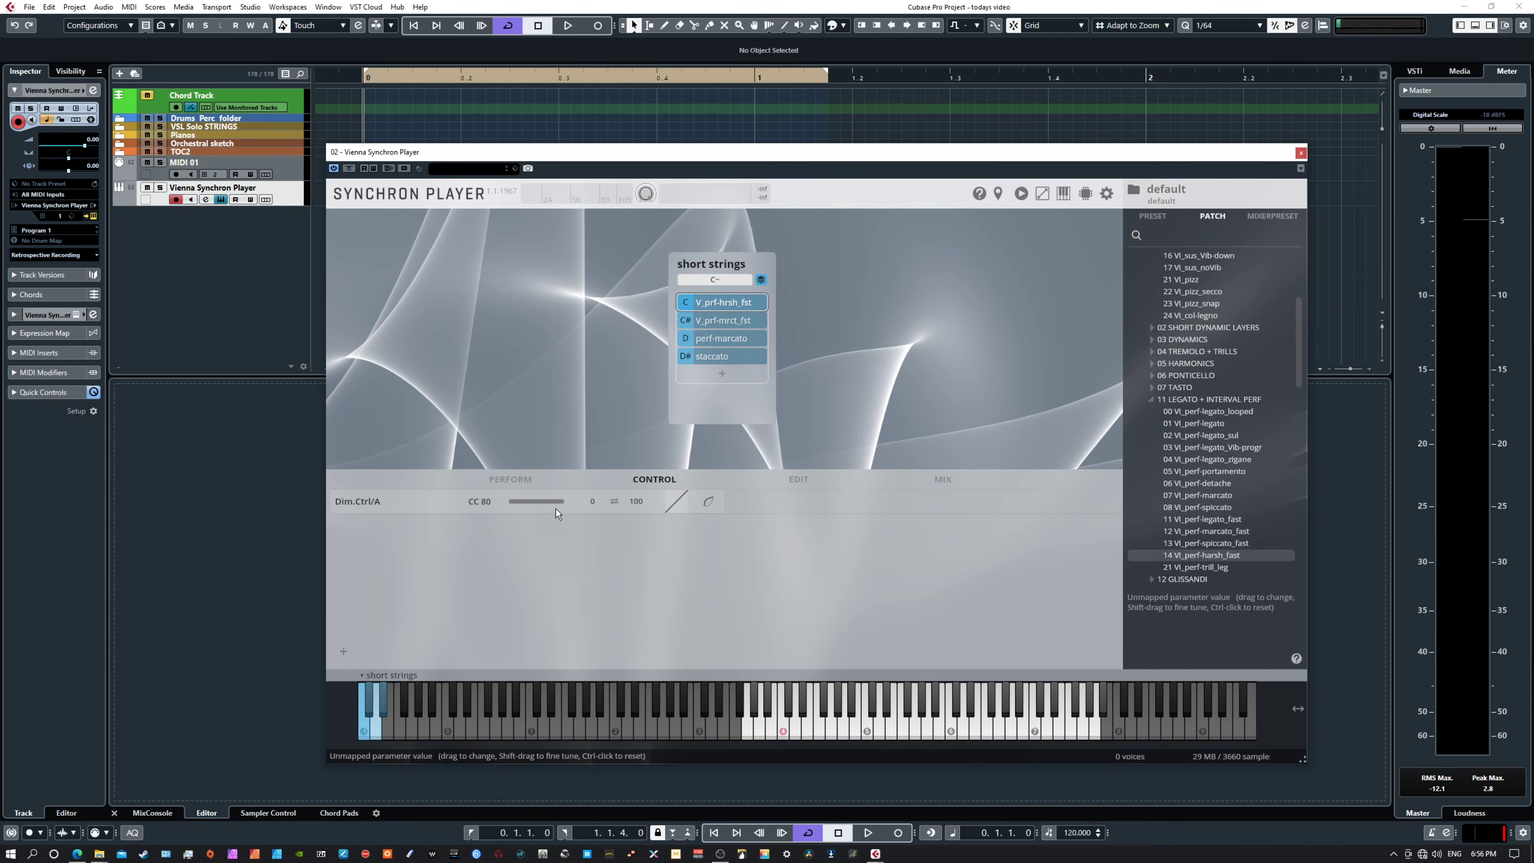
- Add the mapped Dim.Ctrl/A parameter as a fader among the Perform controls
{"action": "left_click", "coordinate": [514, 480]}
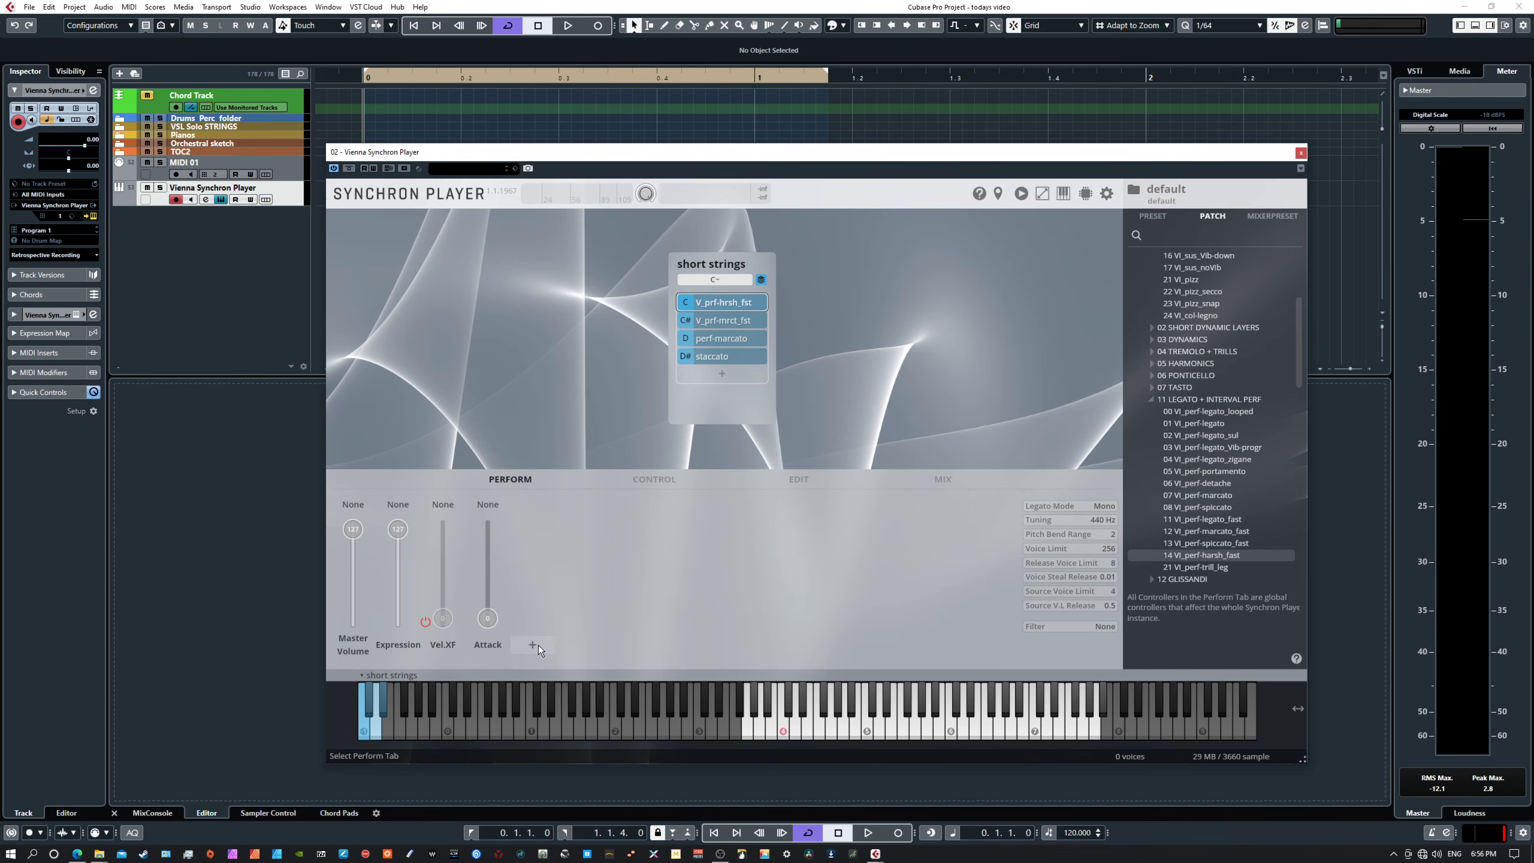
{"action": "left_click", "coordinate": [533, 645]}
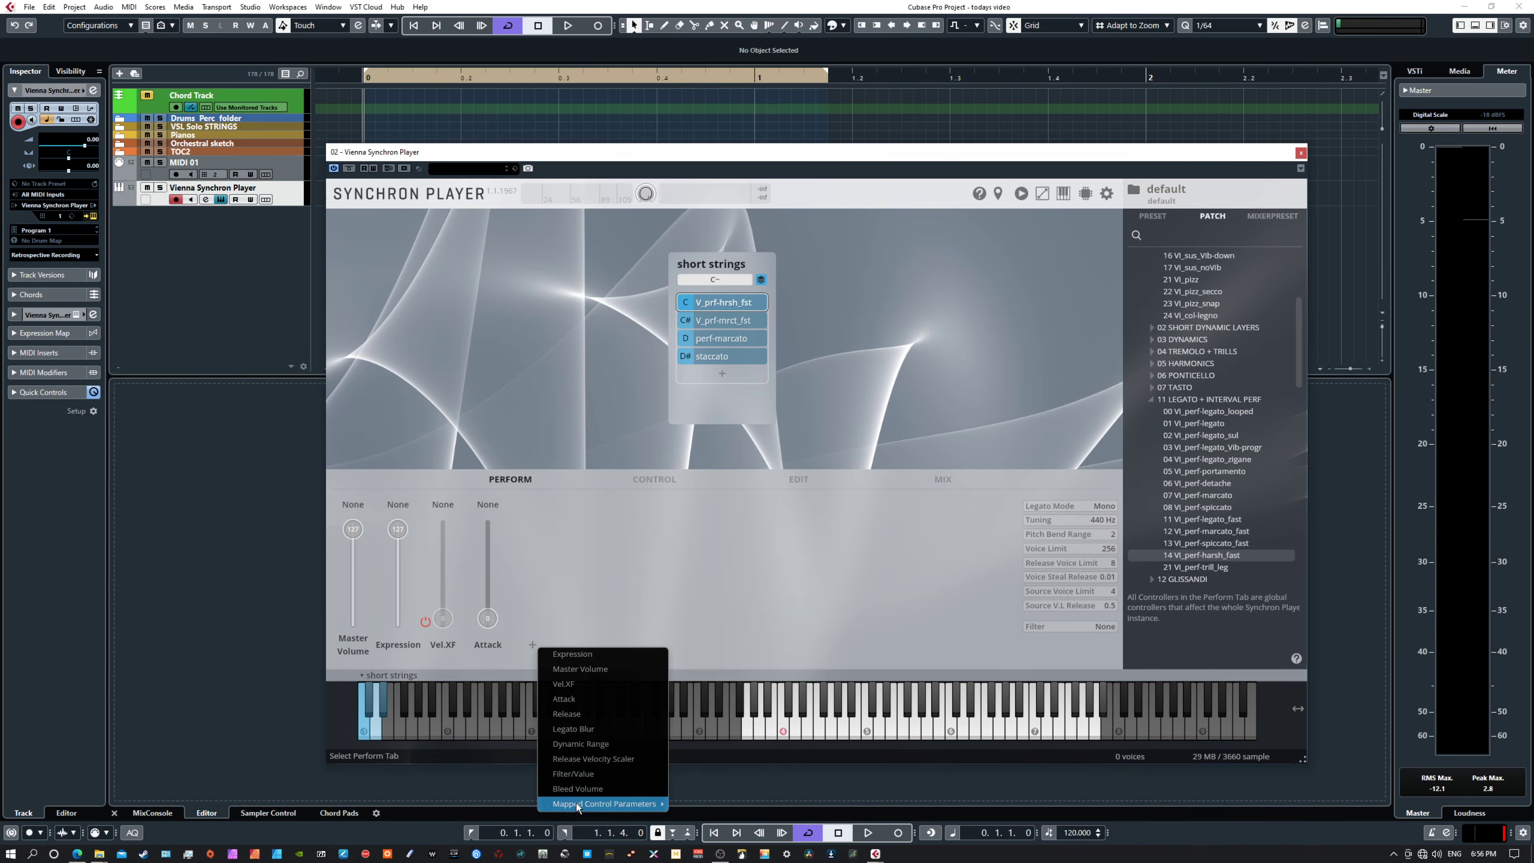
{"action": "mouse_move", "coordinate": [602, 807]}
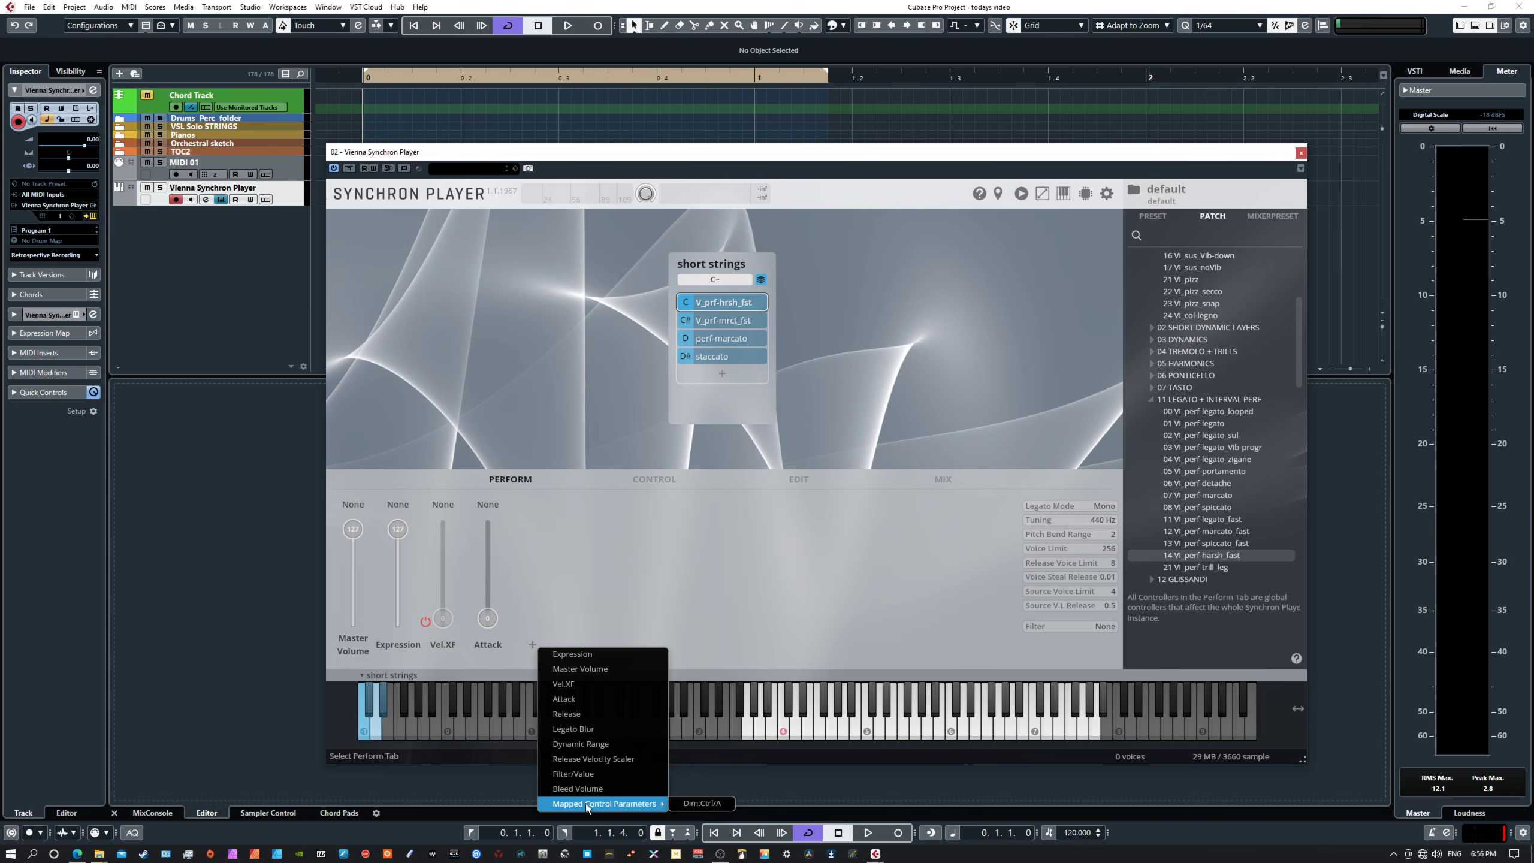
{"action": "left_click", "coordinate": [693, 803]}
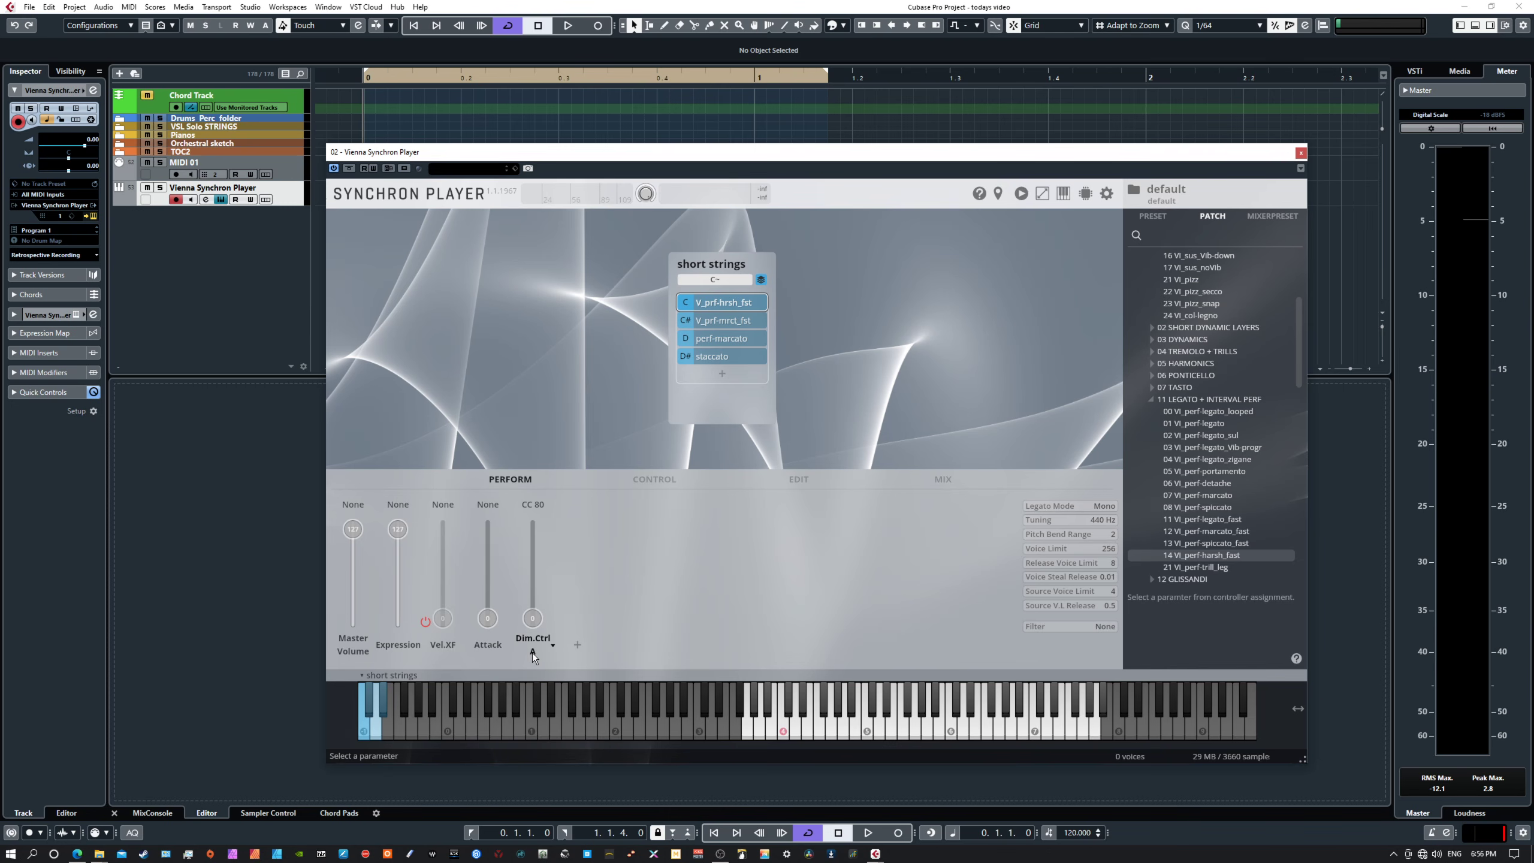
{"action": "left_click", "coordinate": [726, 283]}
{"action": "mouse_move", "coordinate": [759, 387]}
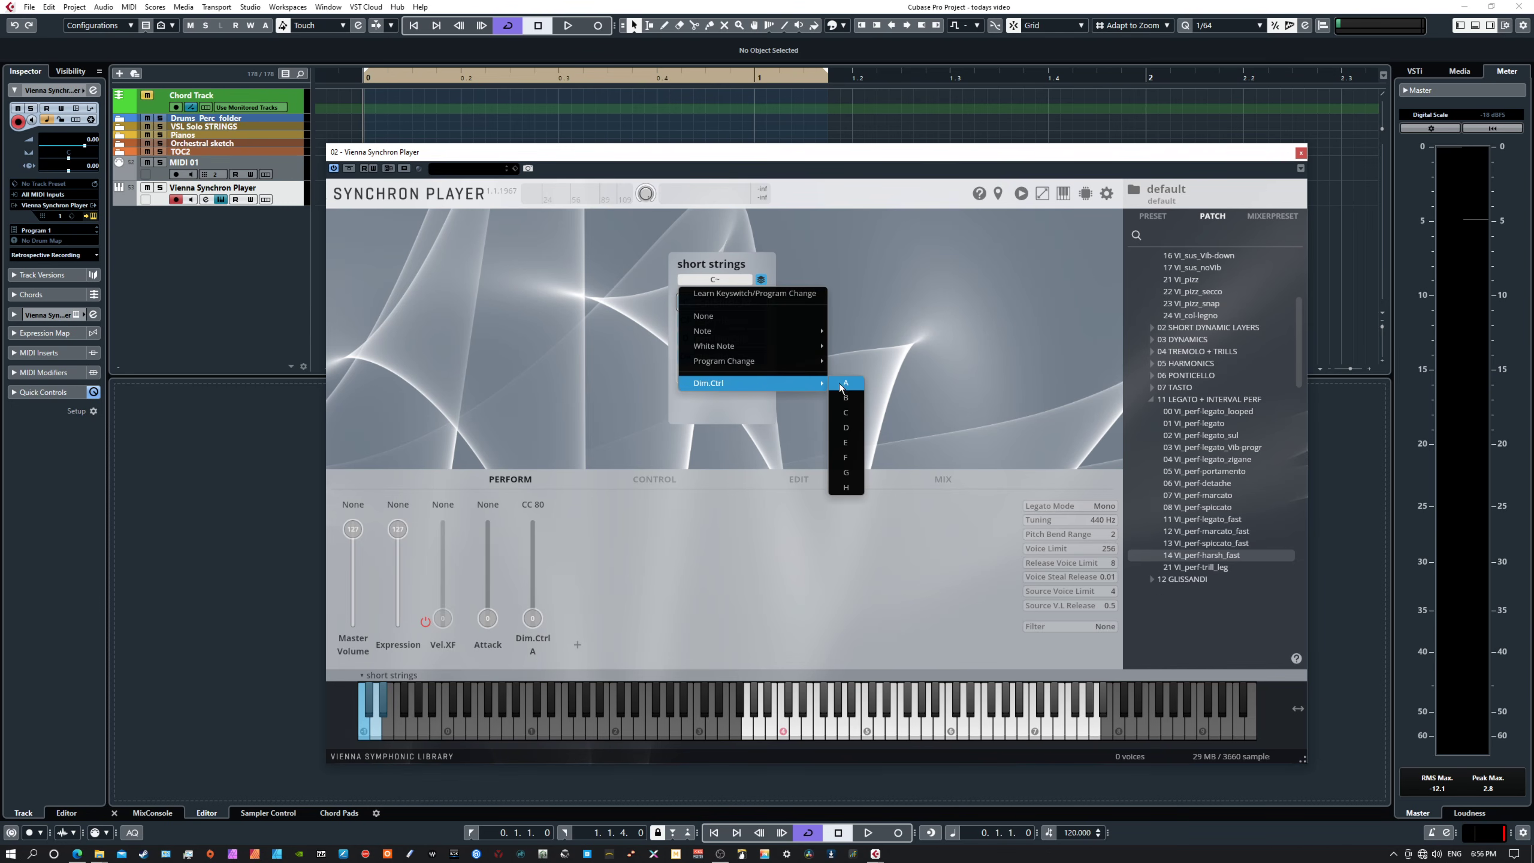
{"action": "left_click", "coordinate": [590, 364]}
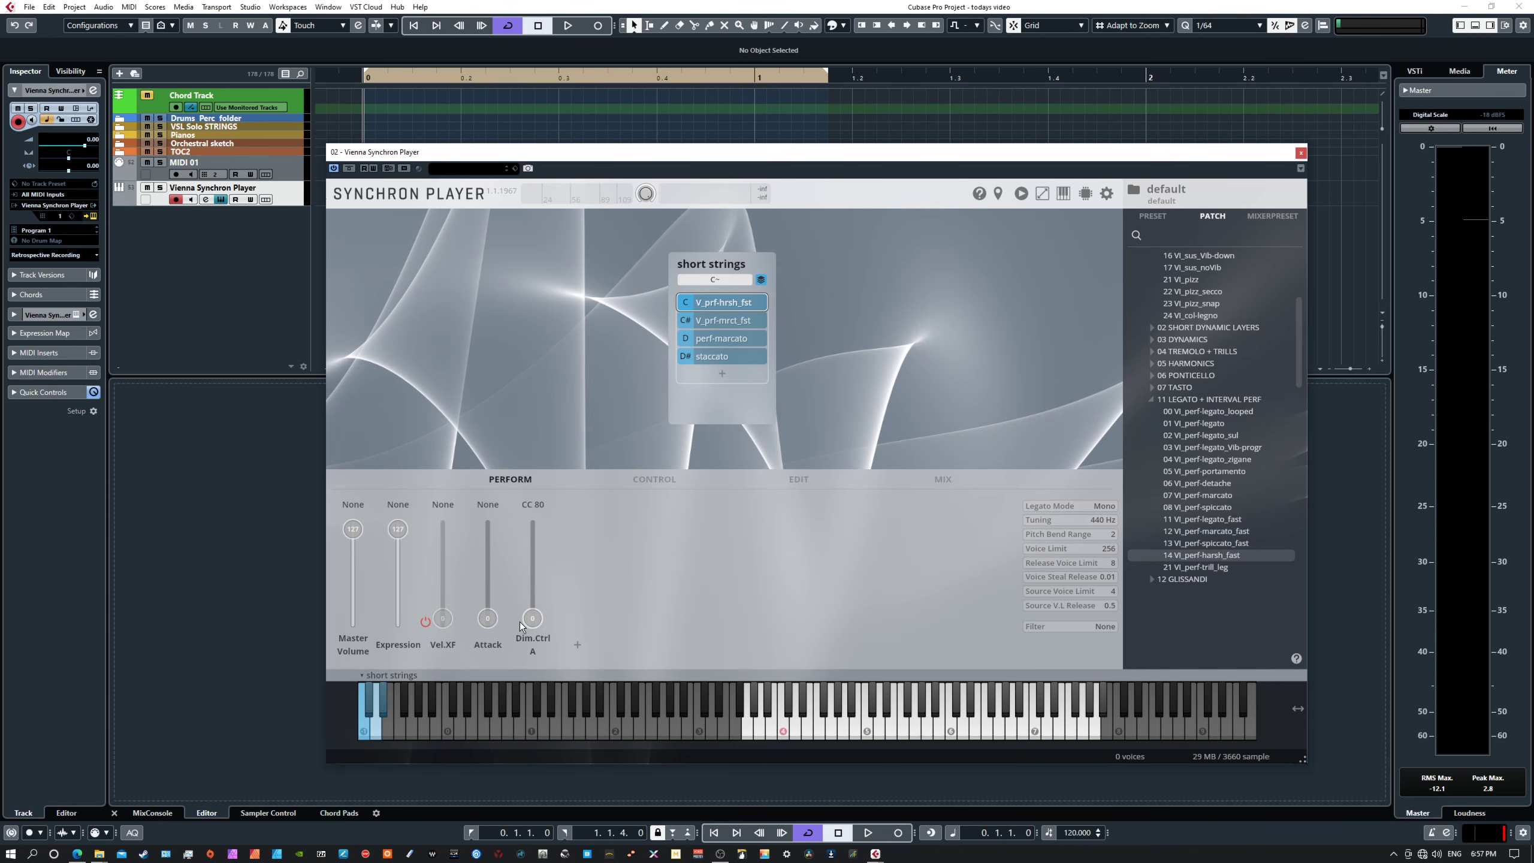
- Enable velocity crossfade (Vel.XF) and assign Dim.Ctrl A as the control source of the short strings dimension
{"action": "left_click", "coordinate": [424, 623]}
{"action": "left_click", "coordinate": [719, 279]}
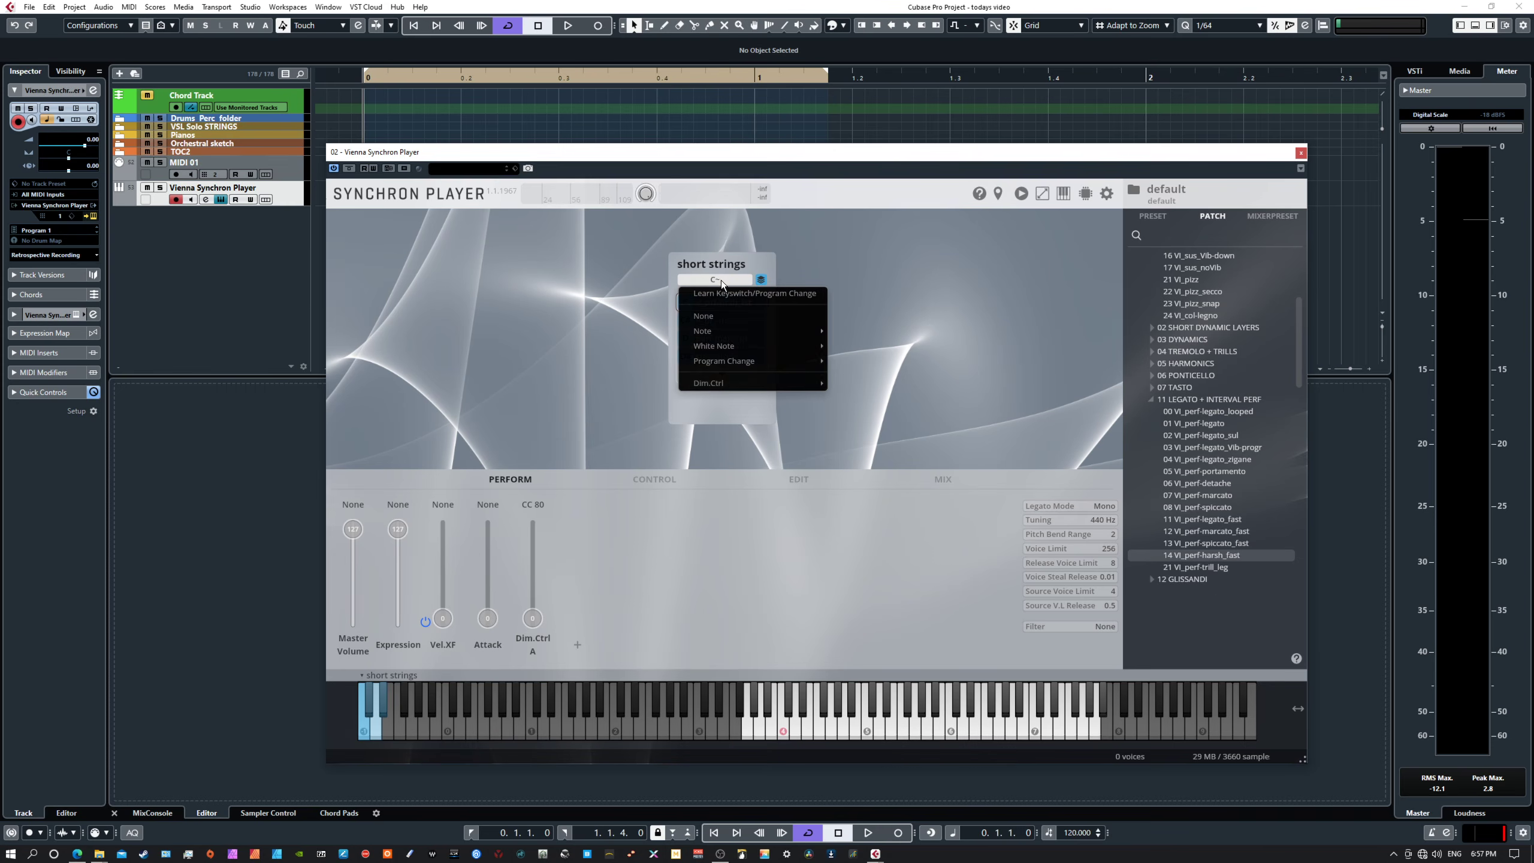
{"action": "mouse_move", "coordinate": [779, 384]}
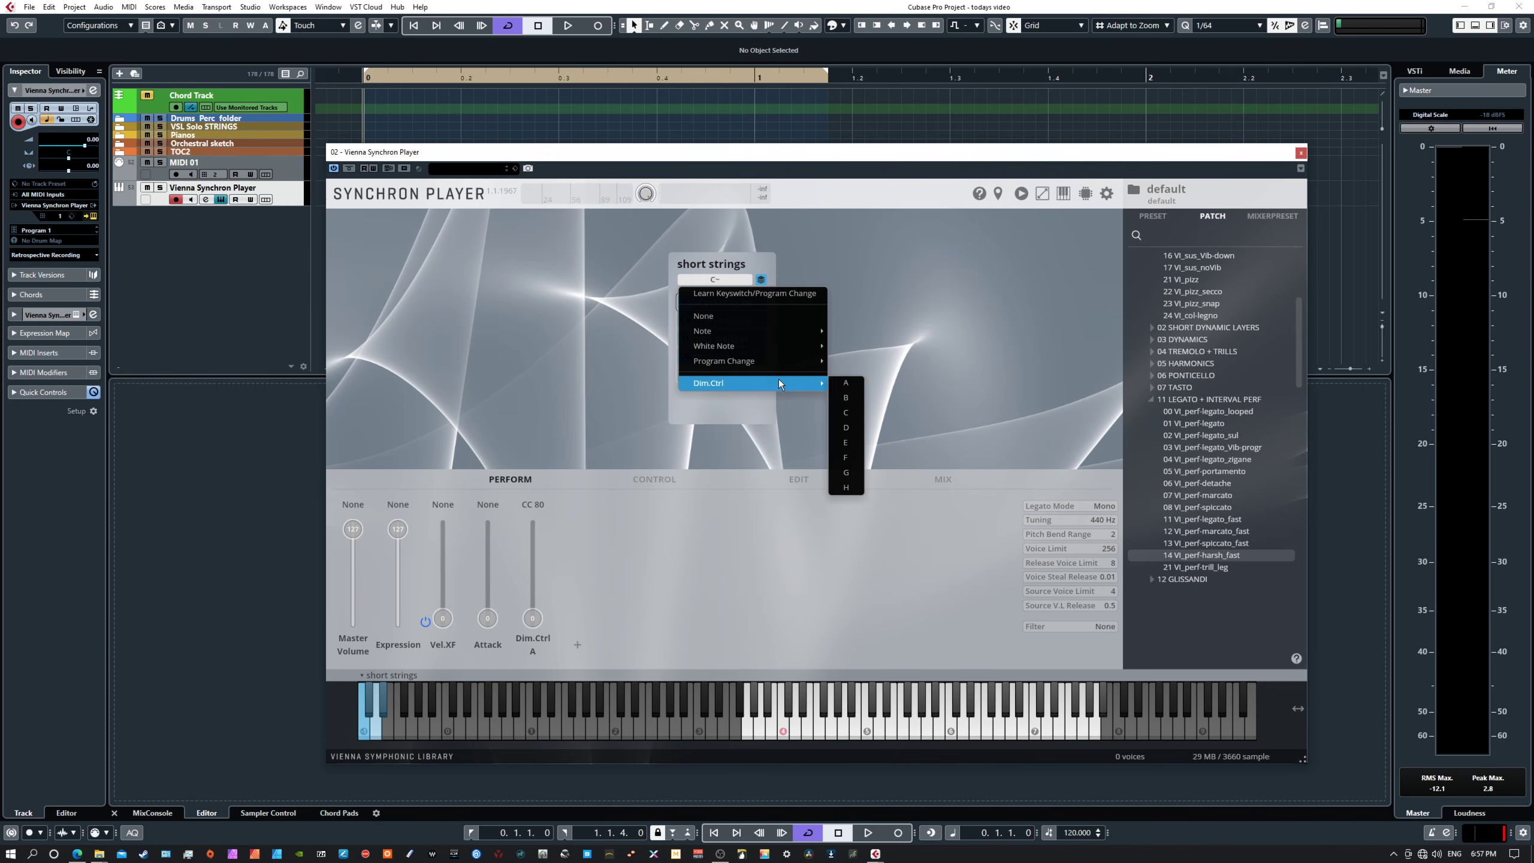
{"action": "left_click", "coordinate": [845, 383]}
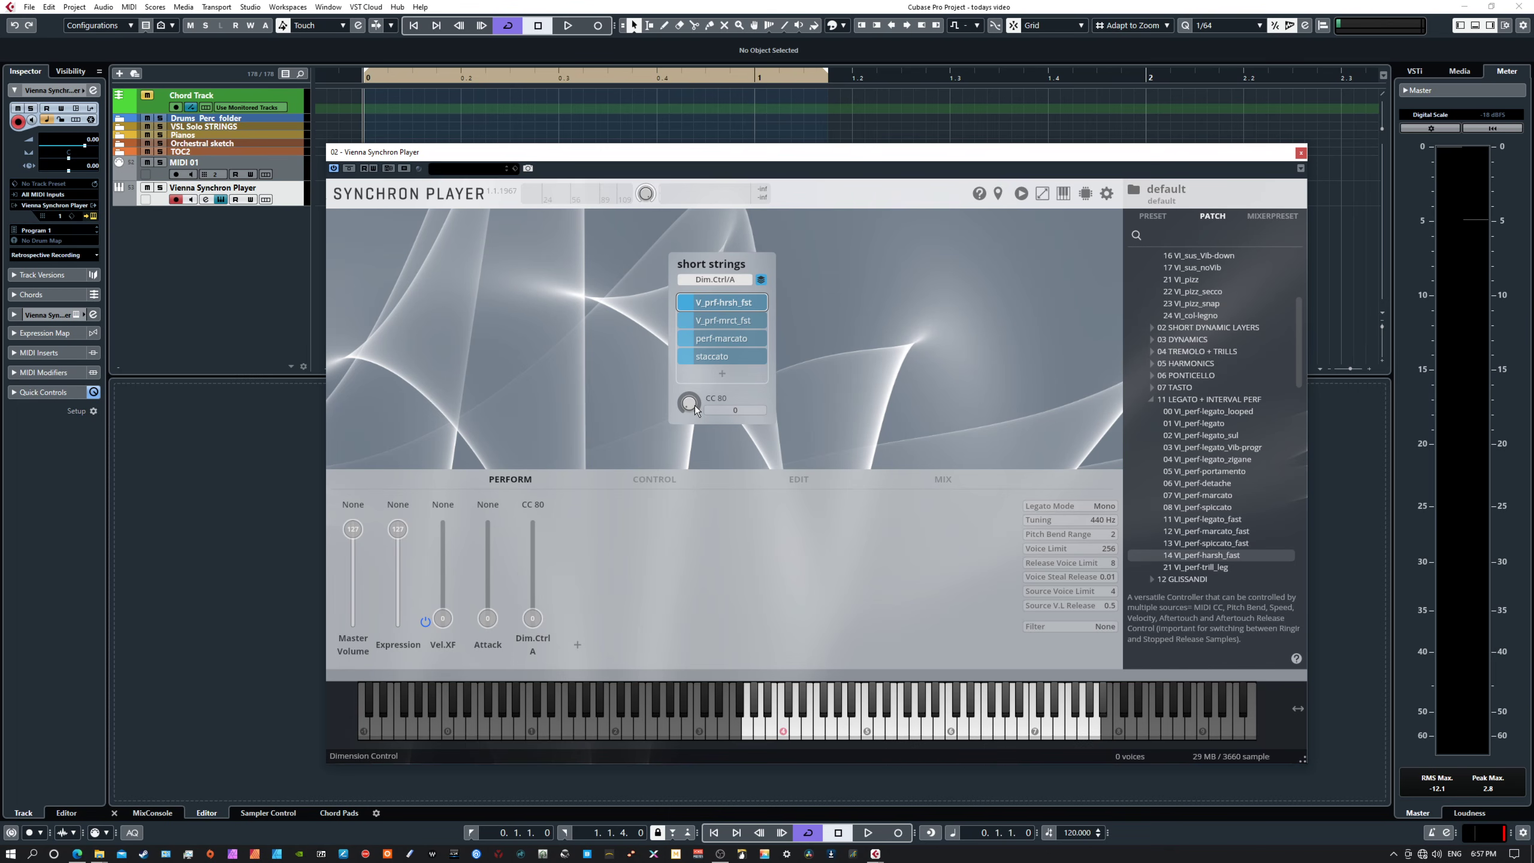
- Switch the short strings dimension's parallel mode off and on again, then view the staccato slot's edit settings
{"action": "mouse_move", "coordinate": [693, 405]}
{"action": "left_mouse_down"}
{"action": "mouse_move", "coordinate": [692, 329]}
{"action": "mouse_move", "coordinate": [692, 399]}
{"action": "left_mouse_up"}
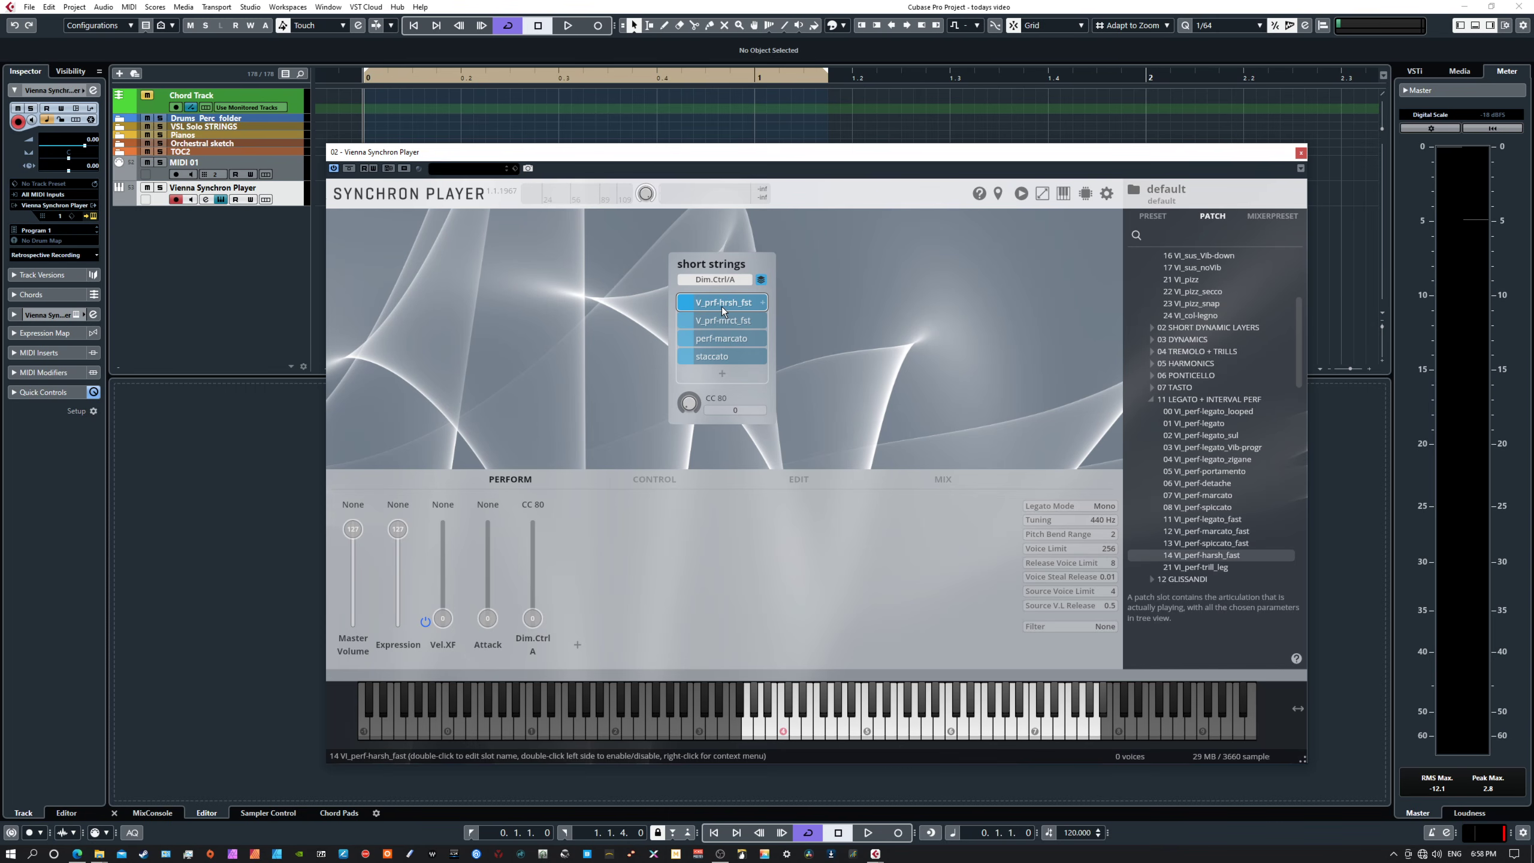
{"action": "left_click", "coordinate": [798, 476]}
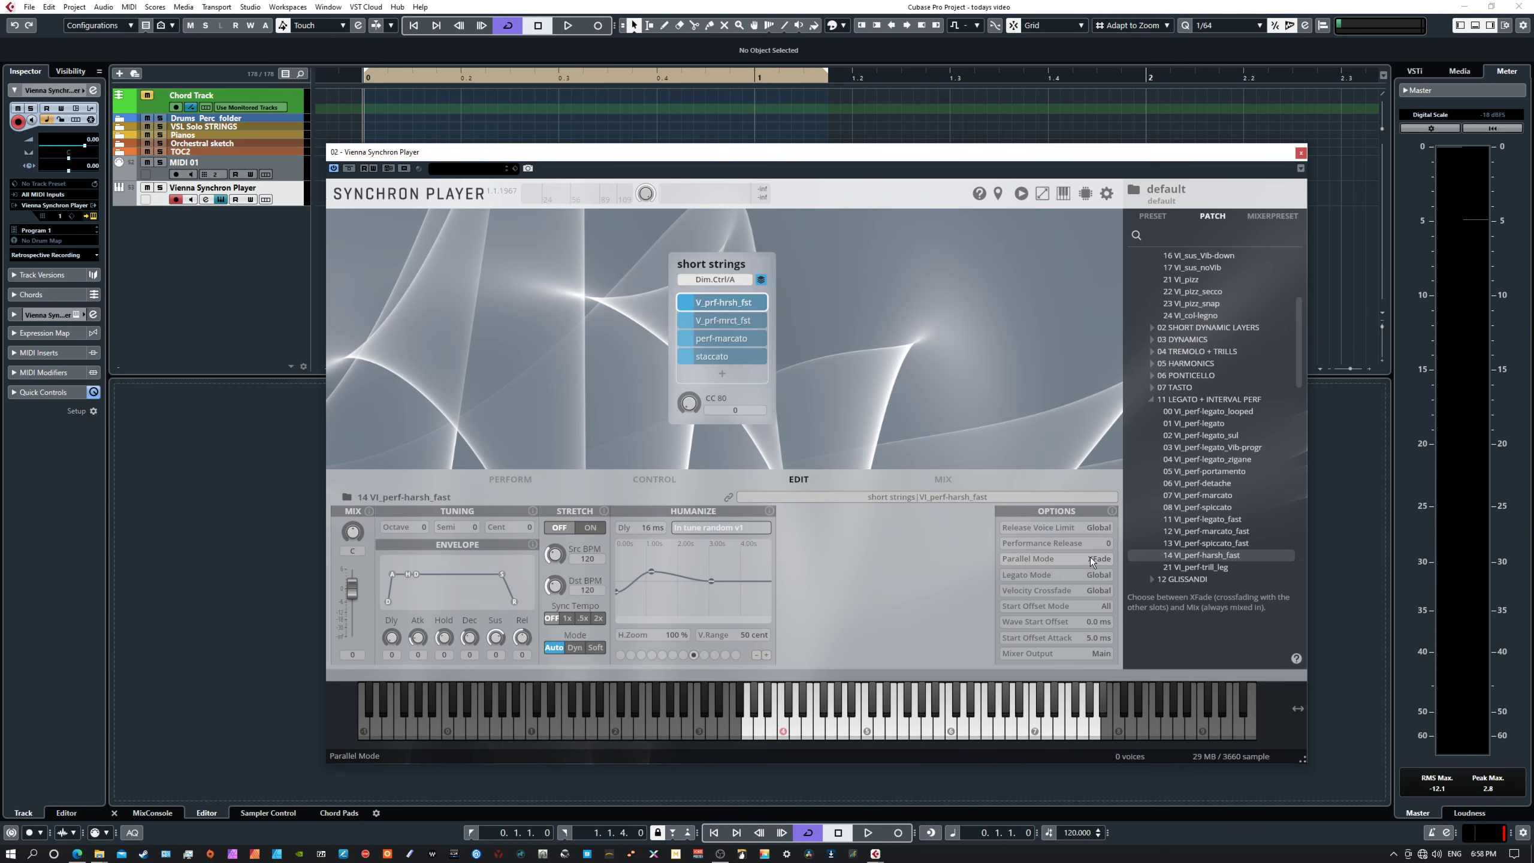
{"action": "left_click", "coordinate": [761, 279]}
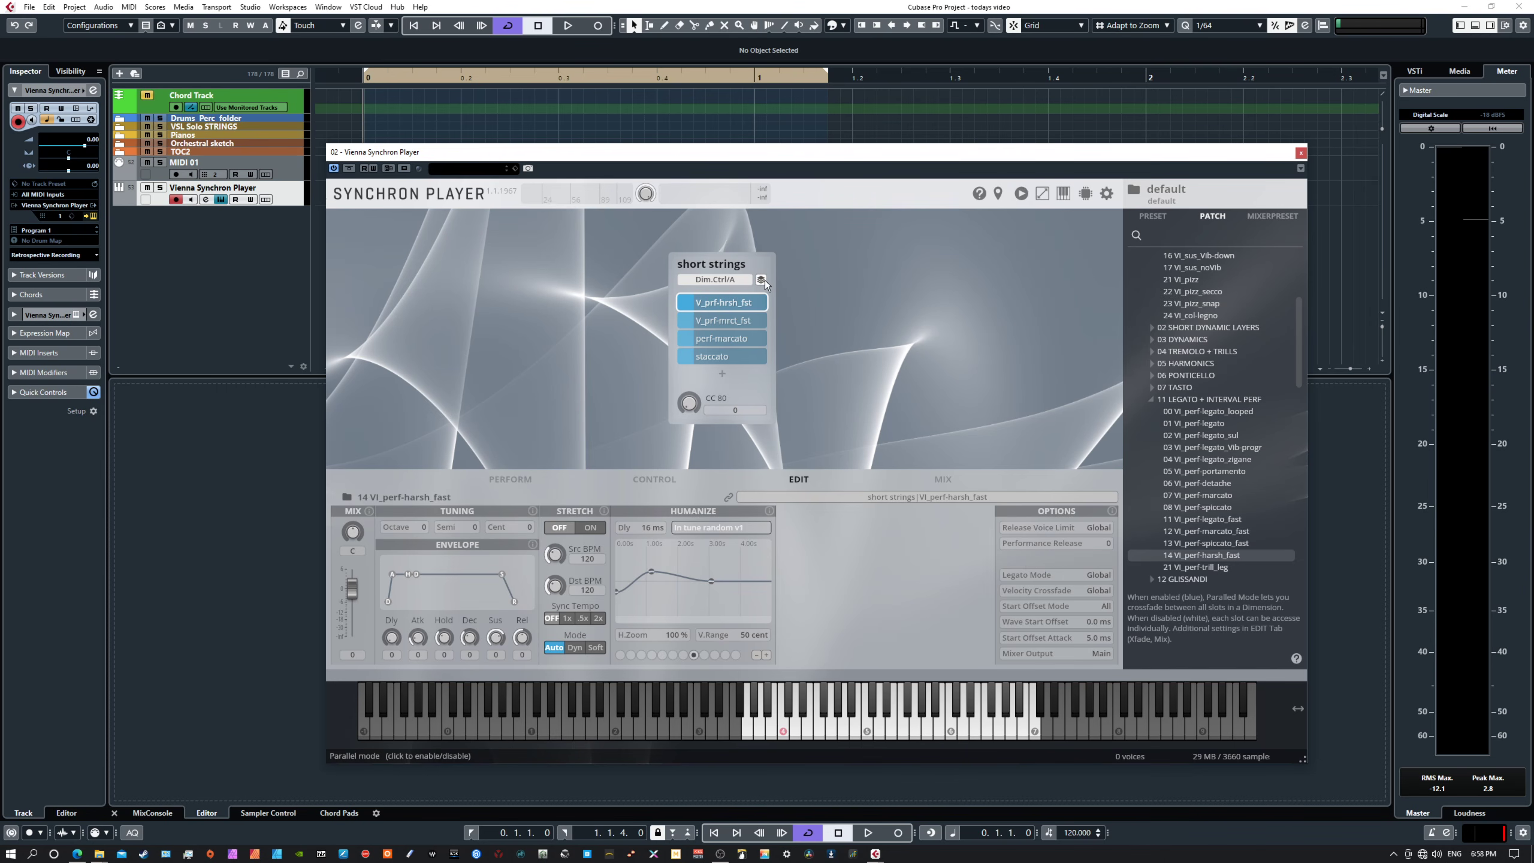
{"action": "left_click", "coordinate": [761, 279]}
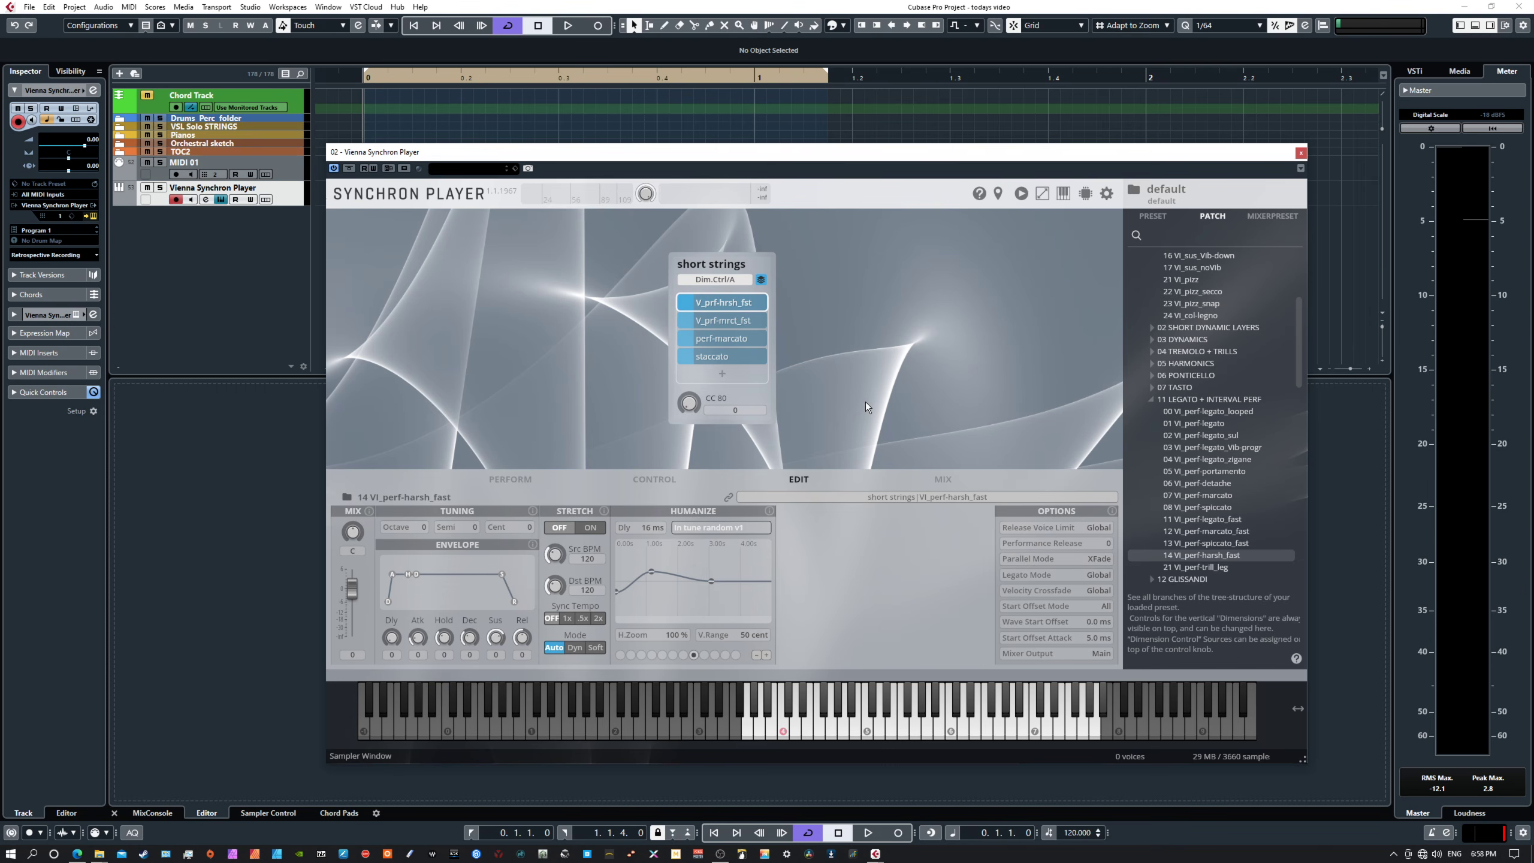
{"action": "left_click", "coordinate": [731, 352]}
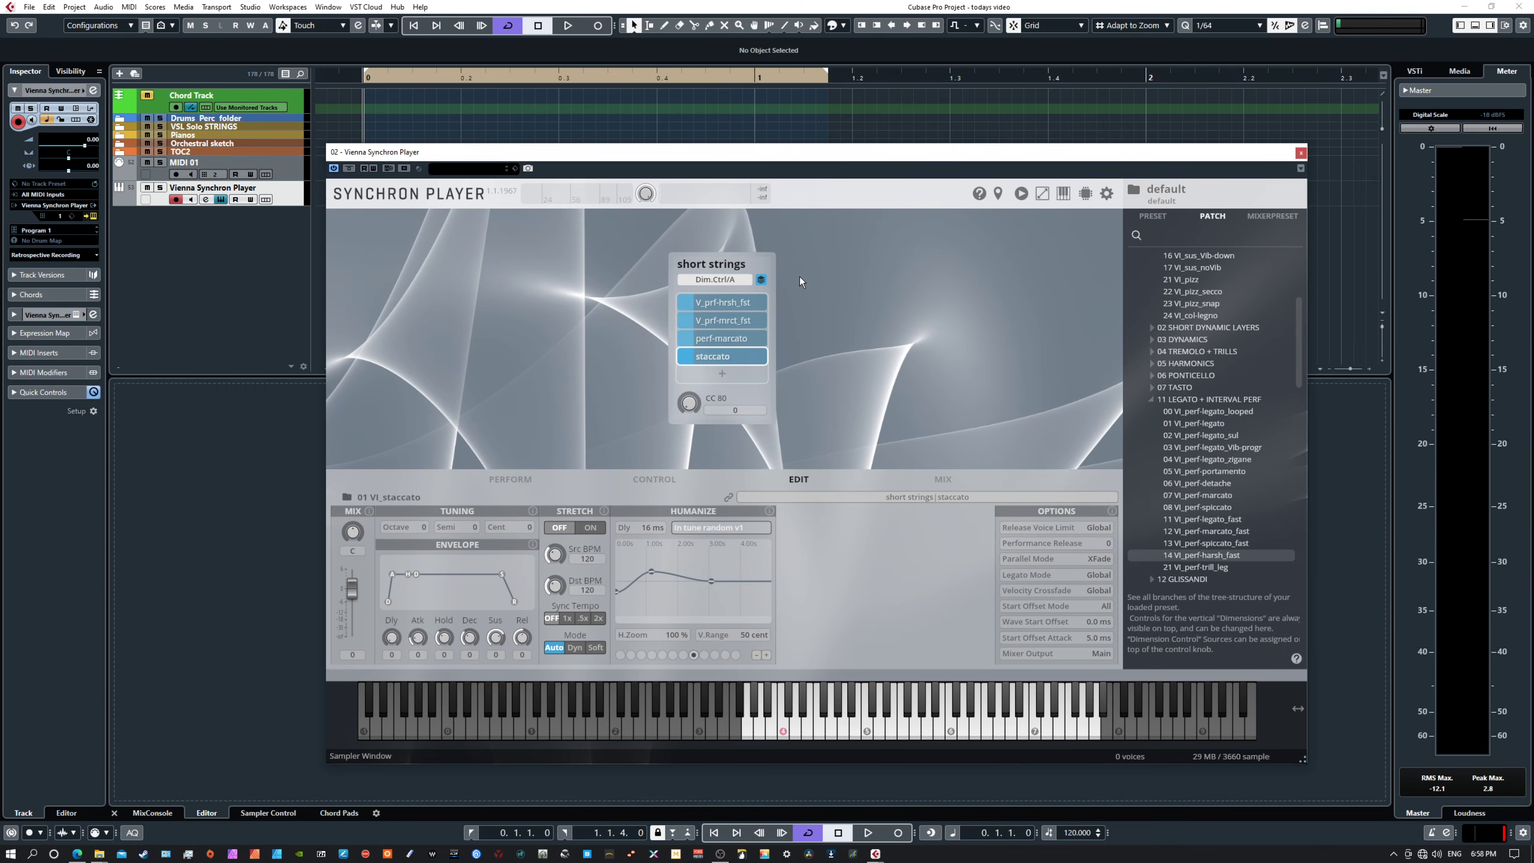
{"action": "mouse_move", "coordinate": [691, 408]}
{"action": "left_mouse_down"}
{"action": "mouse_move", "coordinate": [690, 362]}
{"action": "mouse_move", "coordinate": [690, 412]}
{"action": "left_mouse_up"}
- Assign Dim.Ctrl/A to the hardware controller CC 83 using MIDI Learn
{"action": "left_click", "coordinate": [524, 477]}
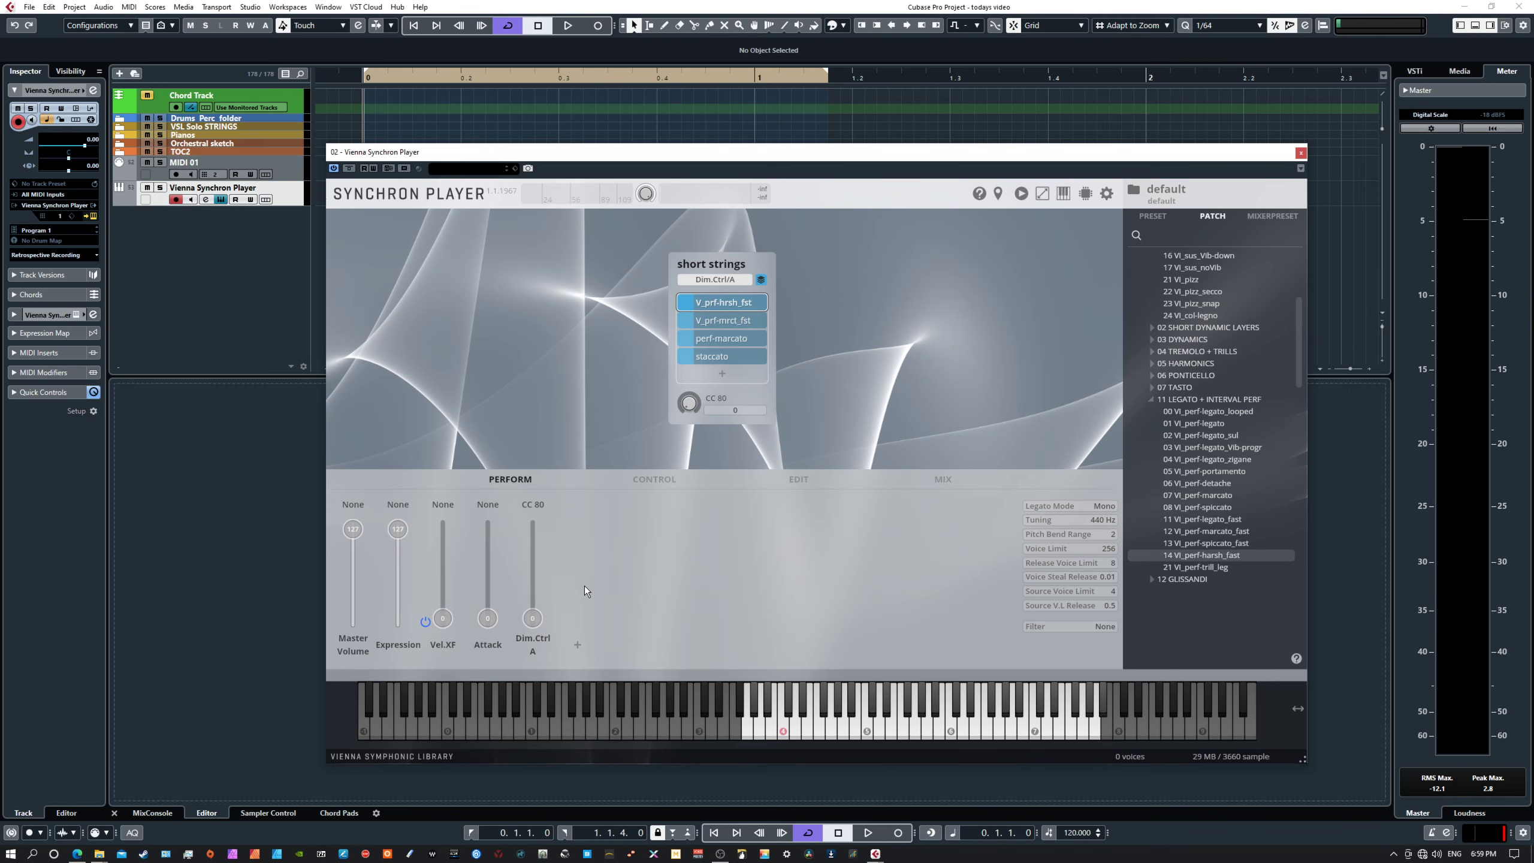
{"action": "left_click", "coordinate": [534, 505]}
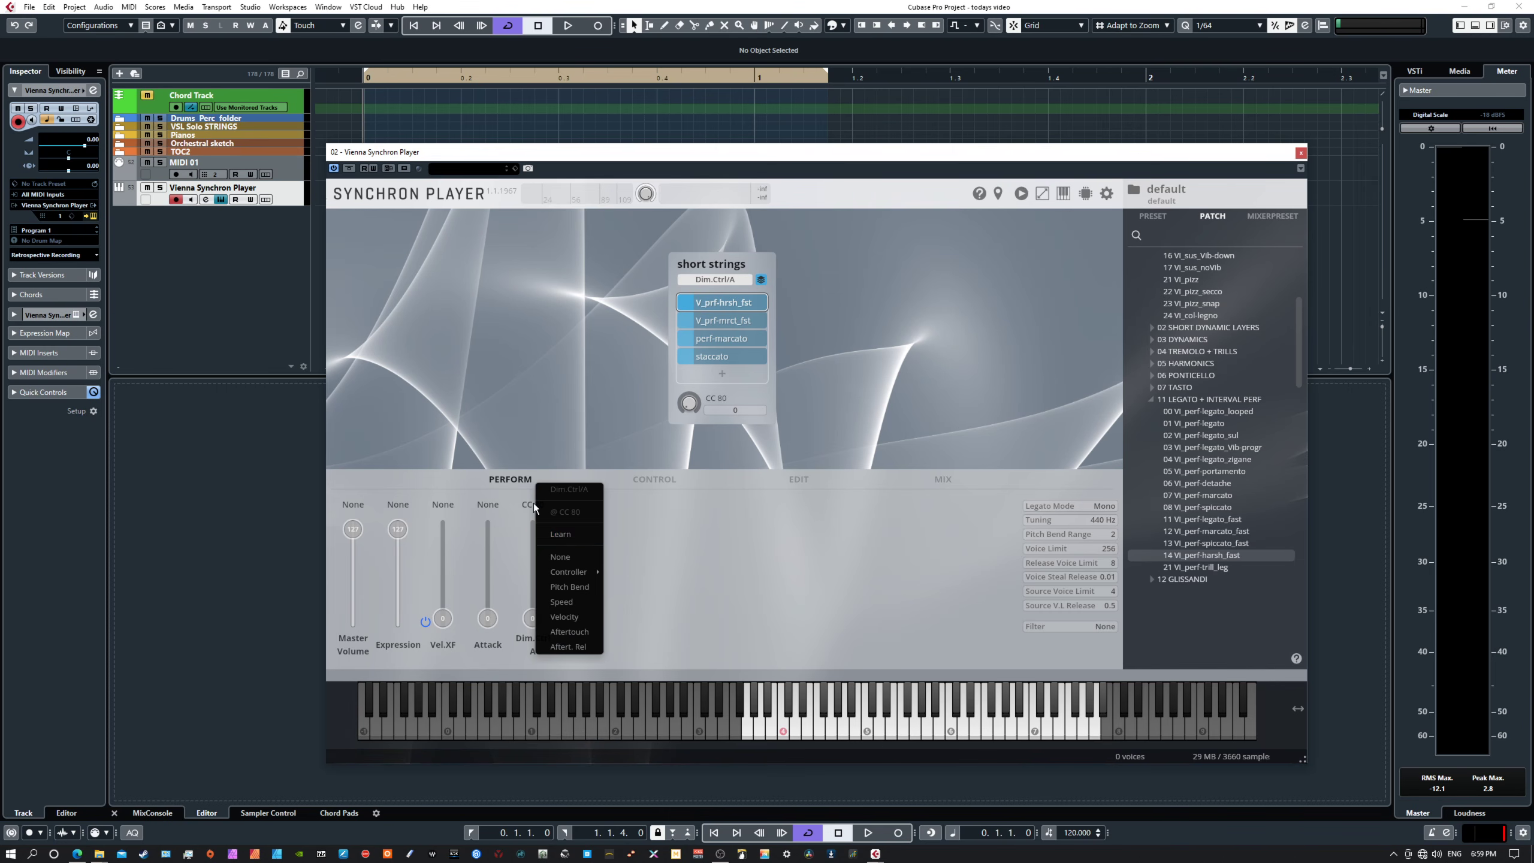
{"action": "left_click", "coordinate": [564, 535]}
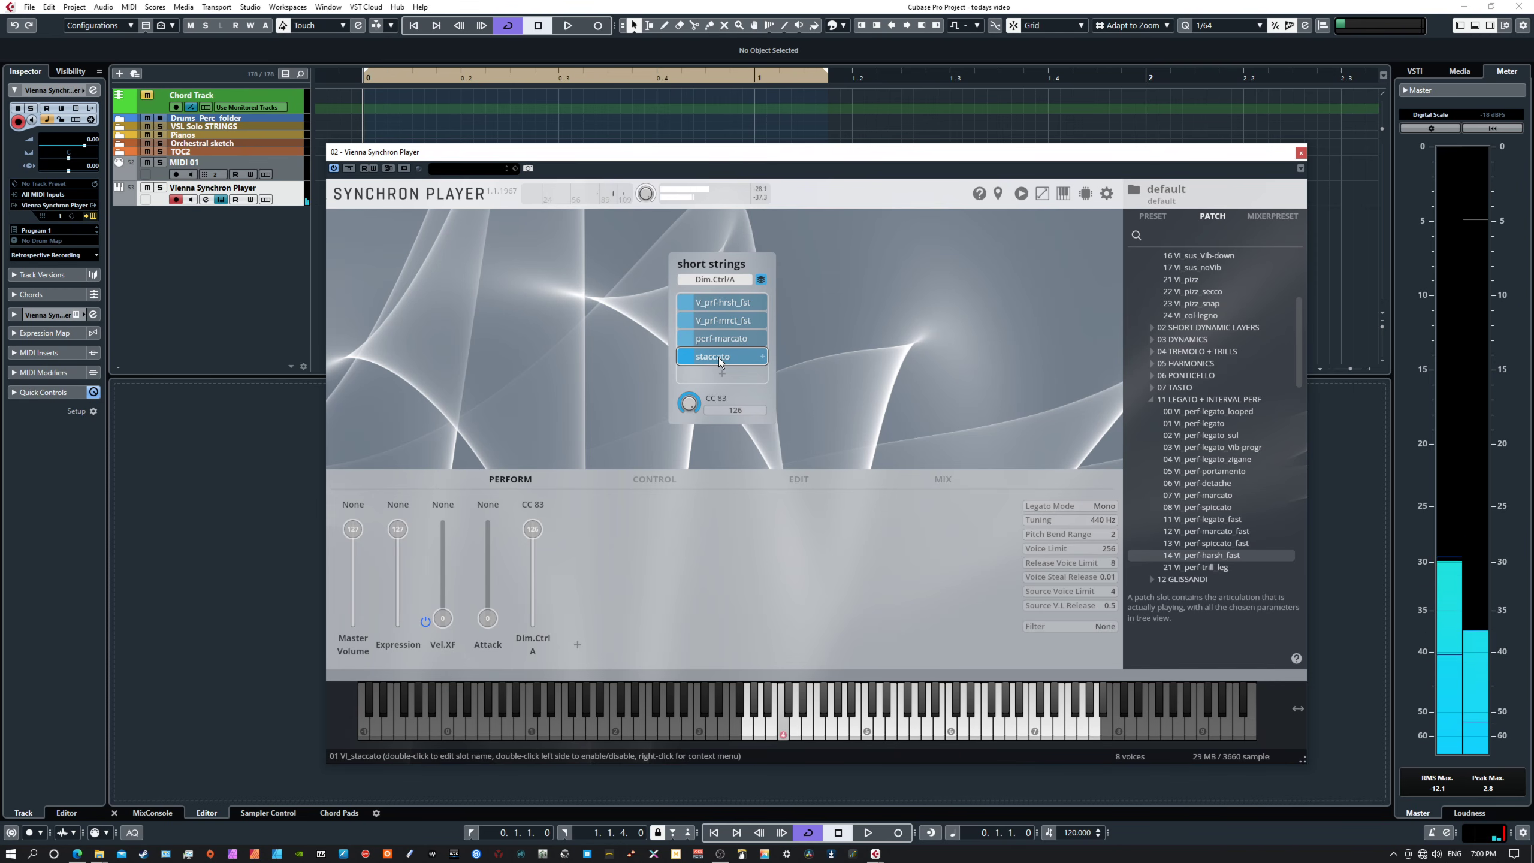
- Compare the staccato, perf-marcato, V_prf-mrct_fst and V_prf-hrsh_fst slots of the short strings dimension by selecting each one
{"action": "left_click", "coordinate": [717, 337]}
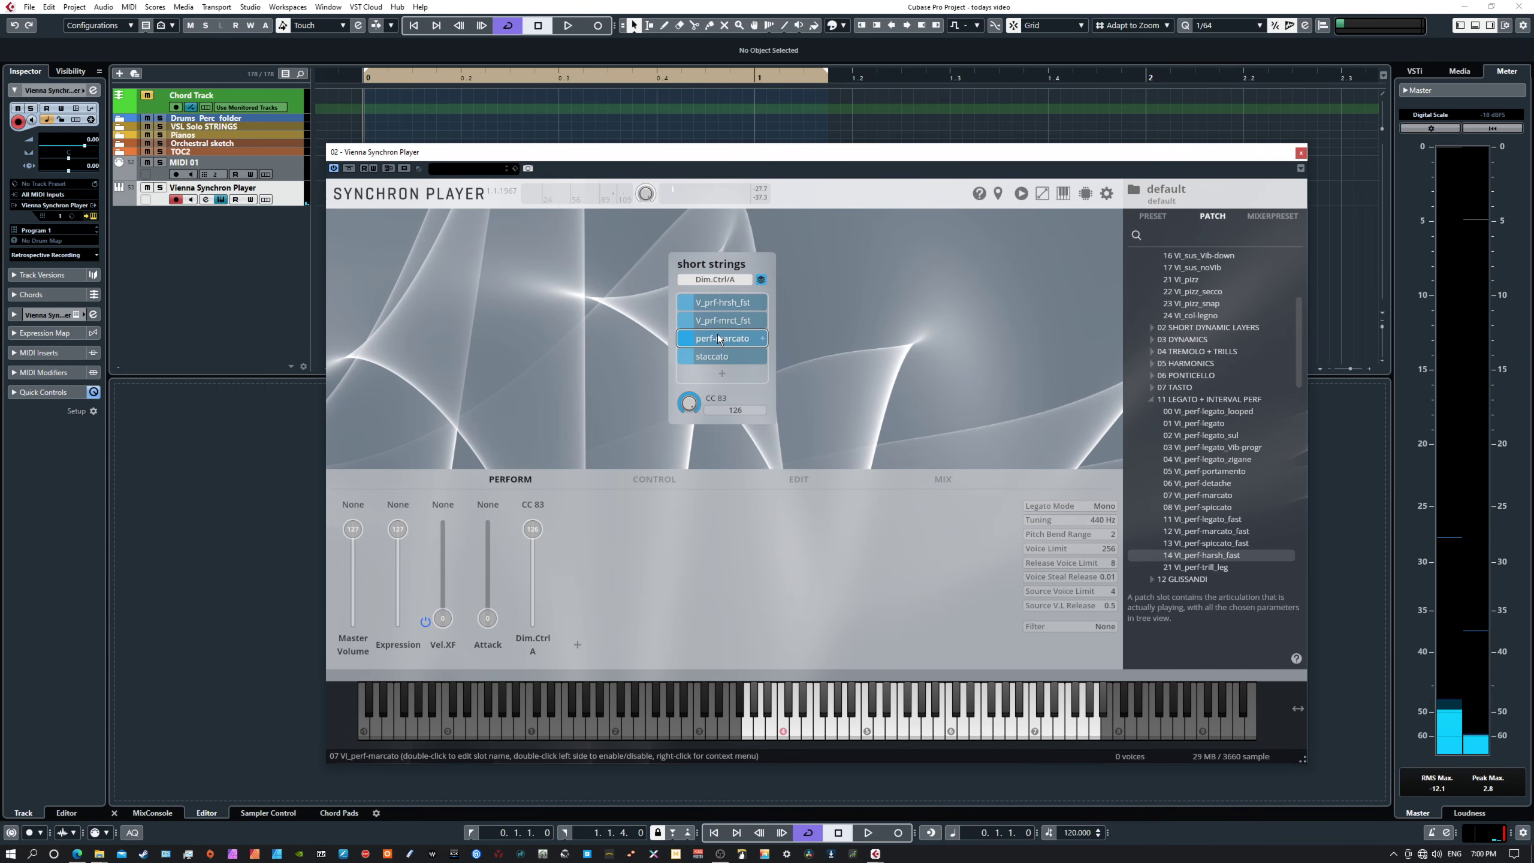
{"action": "left_click", "coordinate": [724, 321]}
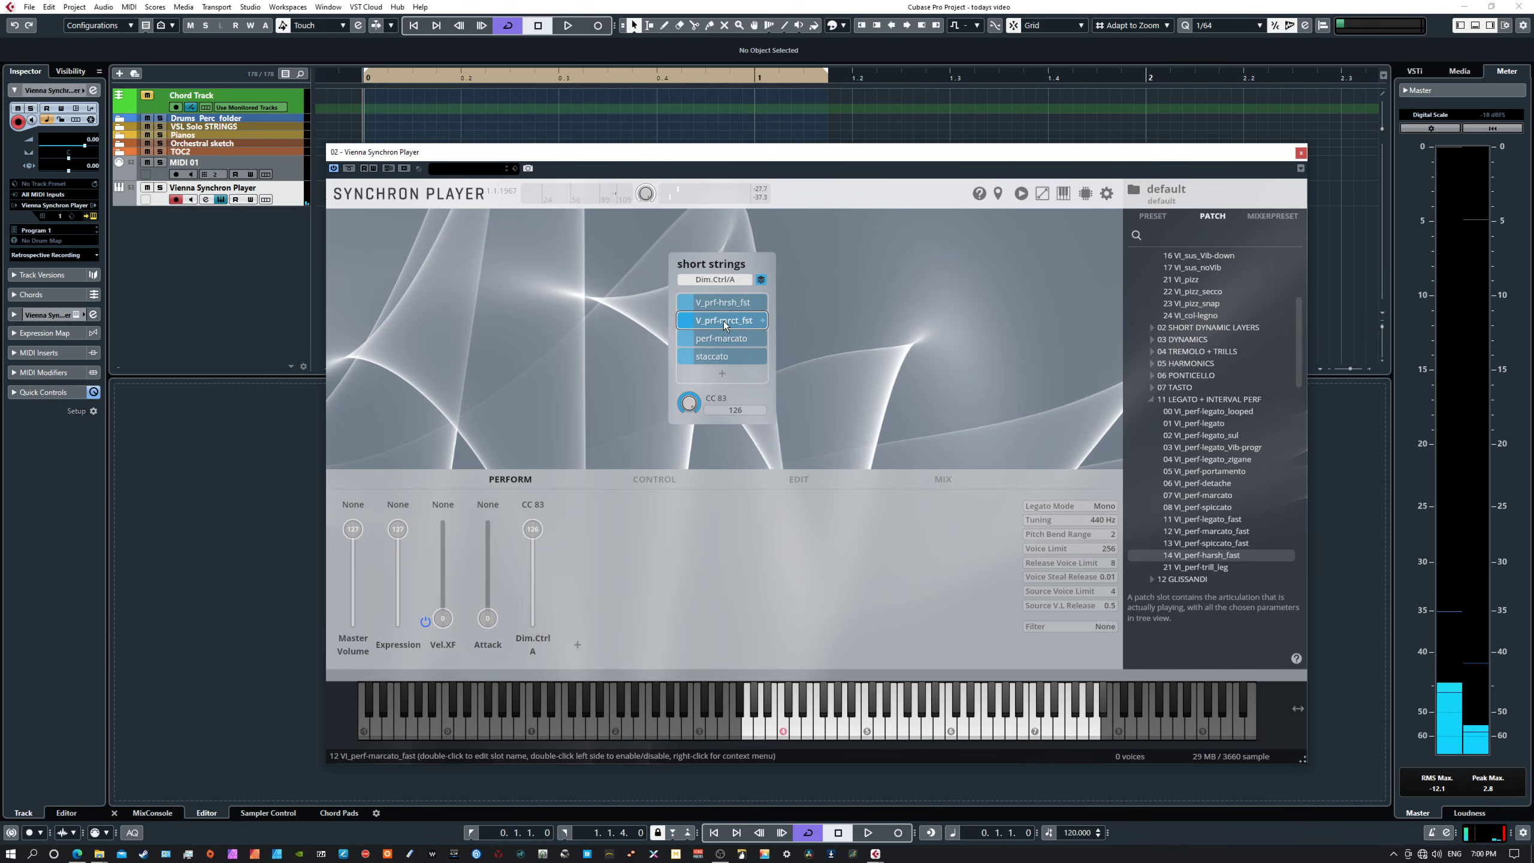
{"action": "left_click", "coordinate": [723, 306]}
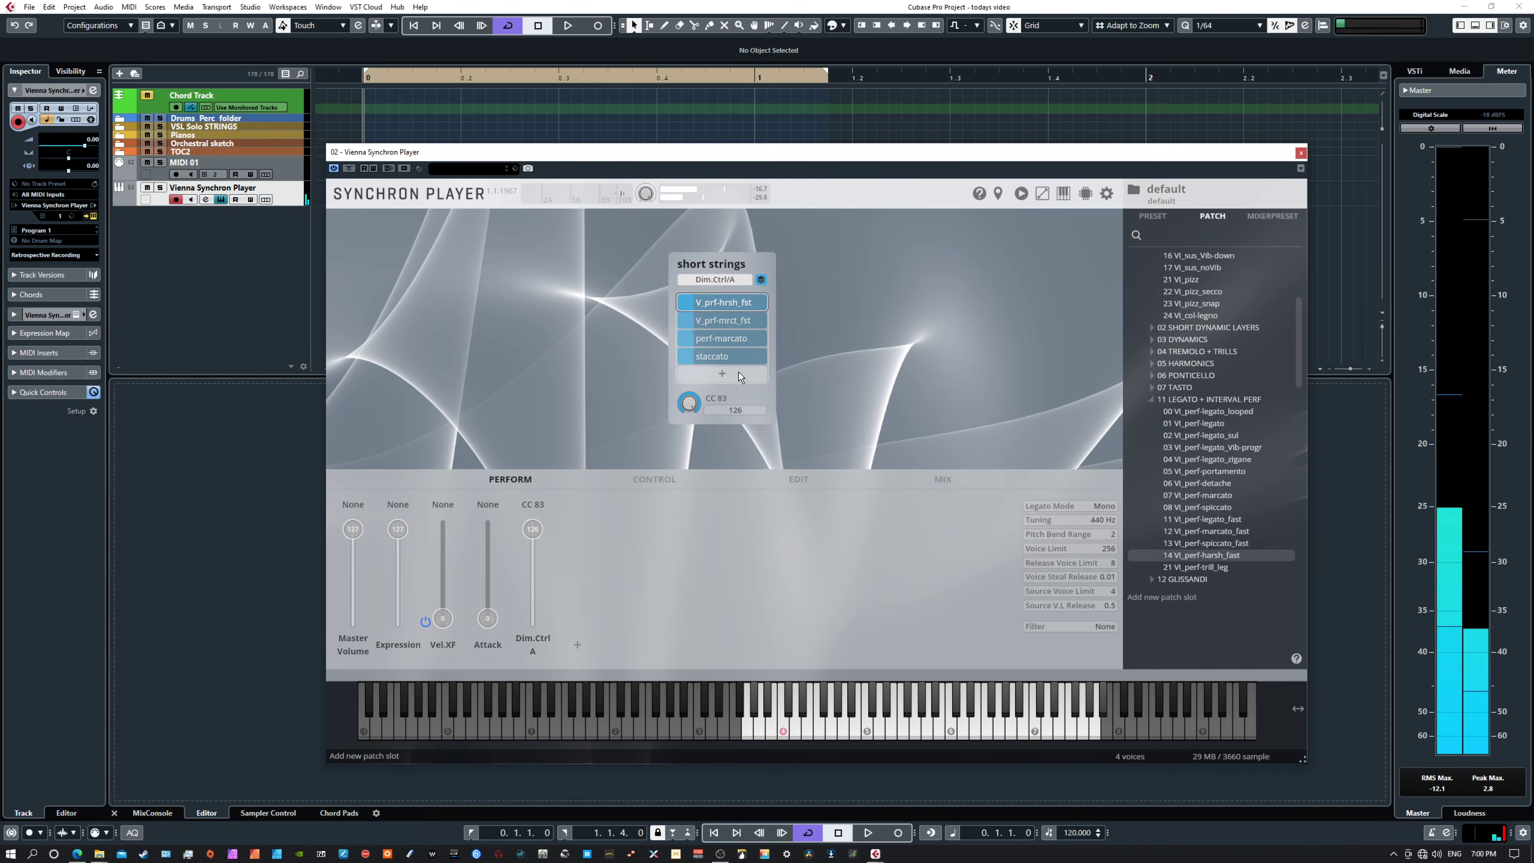
{"action": "left_click", "coordinate": [727, 358]}
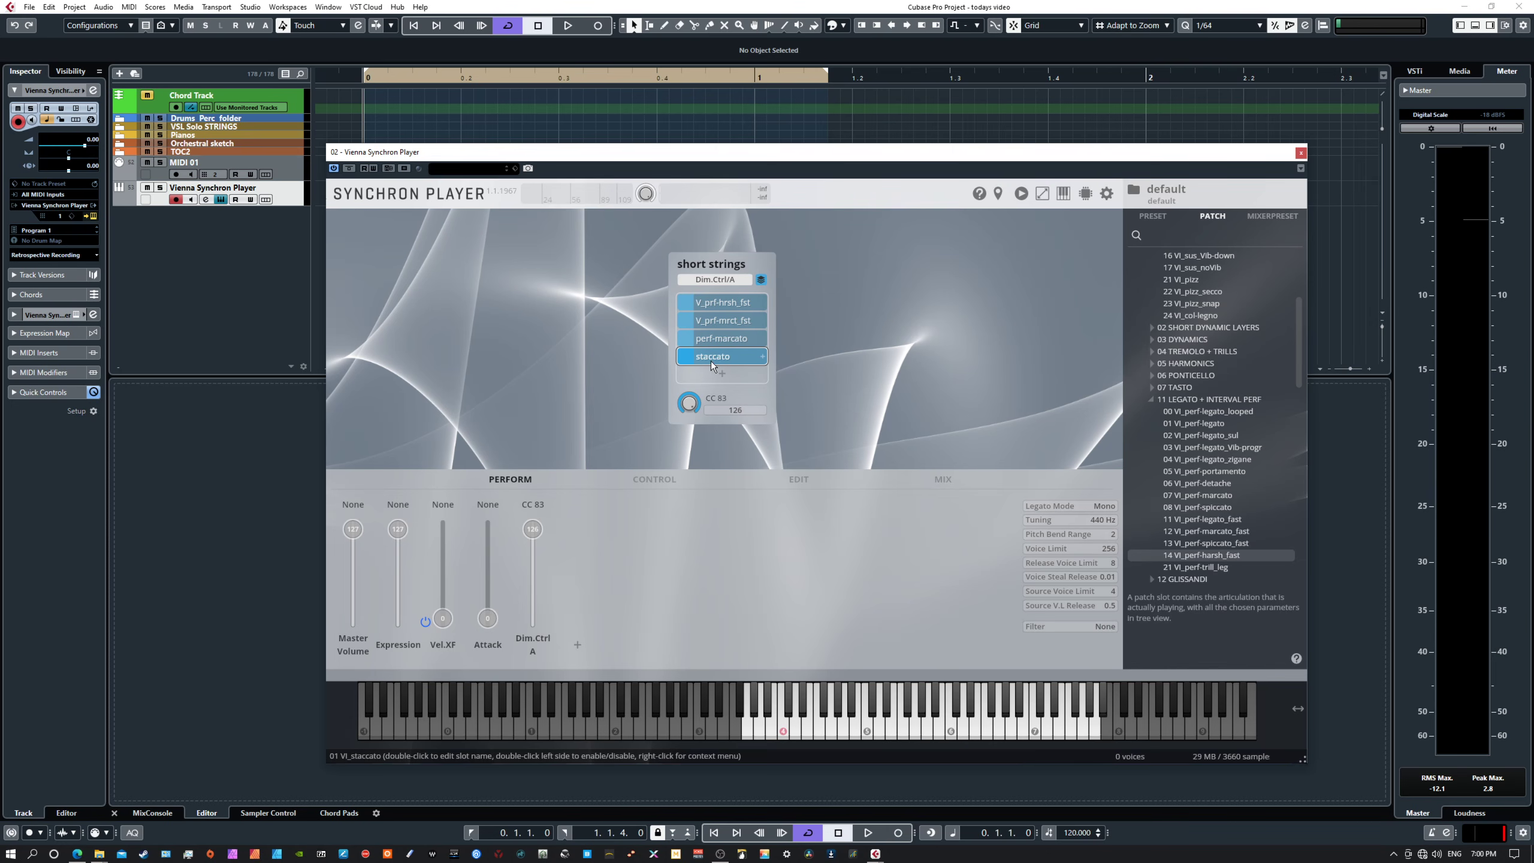
{"action": "left_click", "coordinate": [718, 342]}
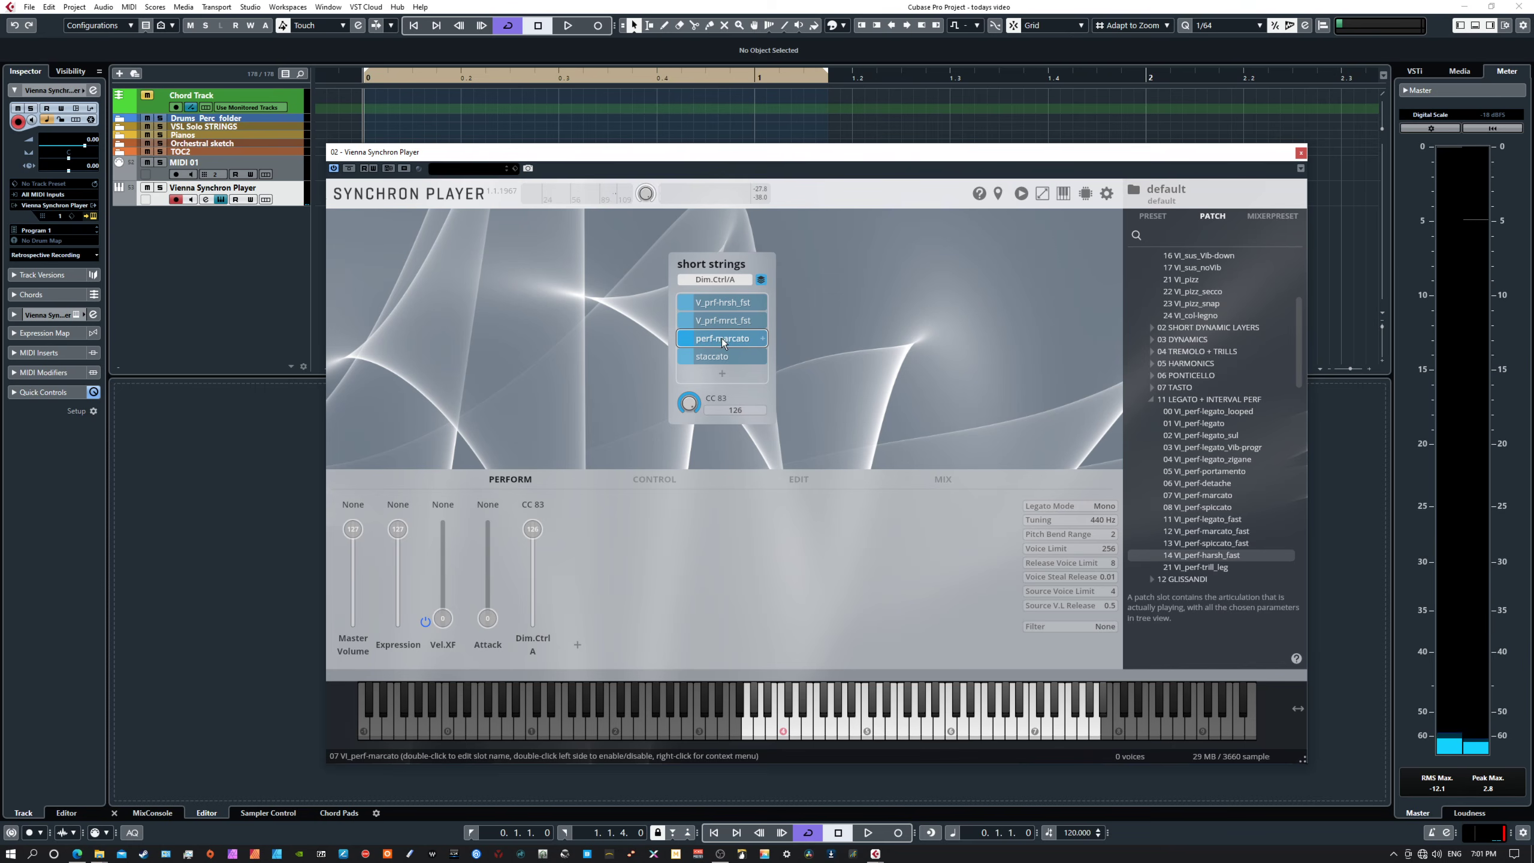
{"action": "left_click", "coordinate": [721, 325]}
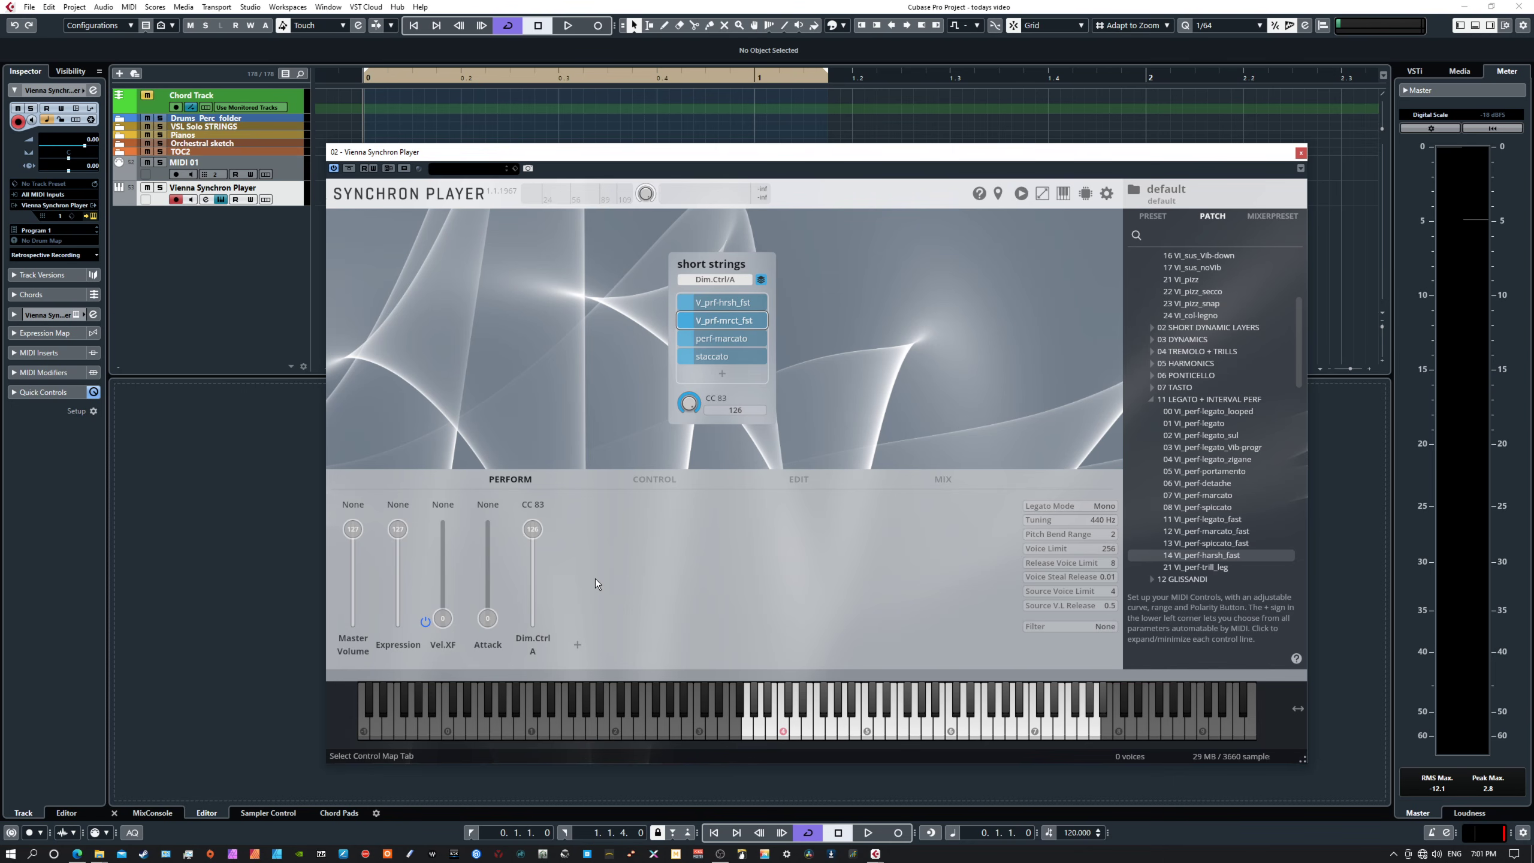
- Assign Velocity as the source of Dim.Ctrl/A and invert its control range to 100–0
{"action": "left_click", "coordinate": [534, 506]}
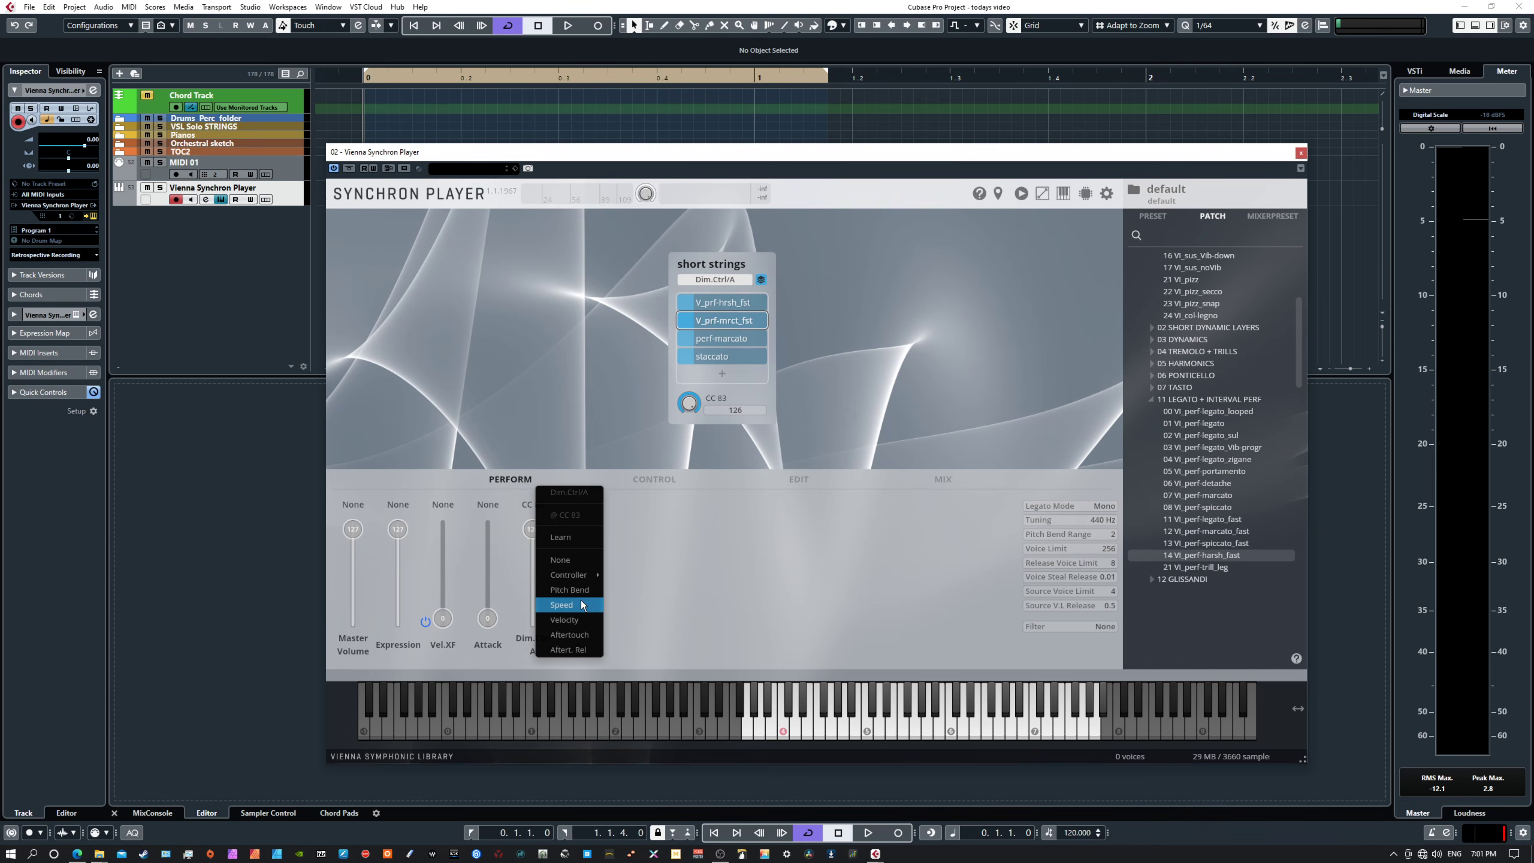
{"action": "left_click", "coordinate": [573, 621]}
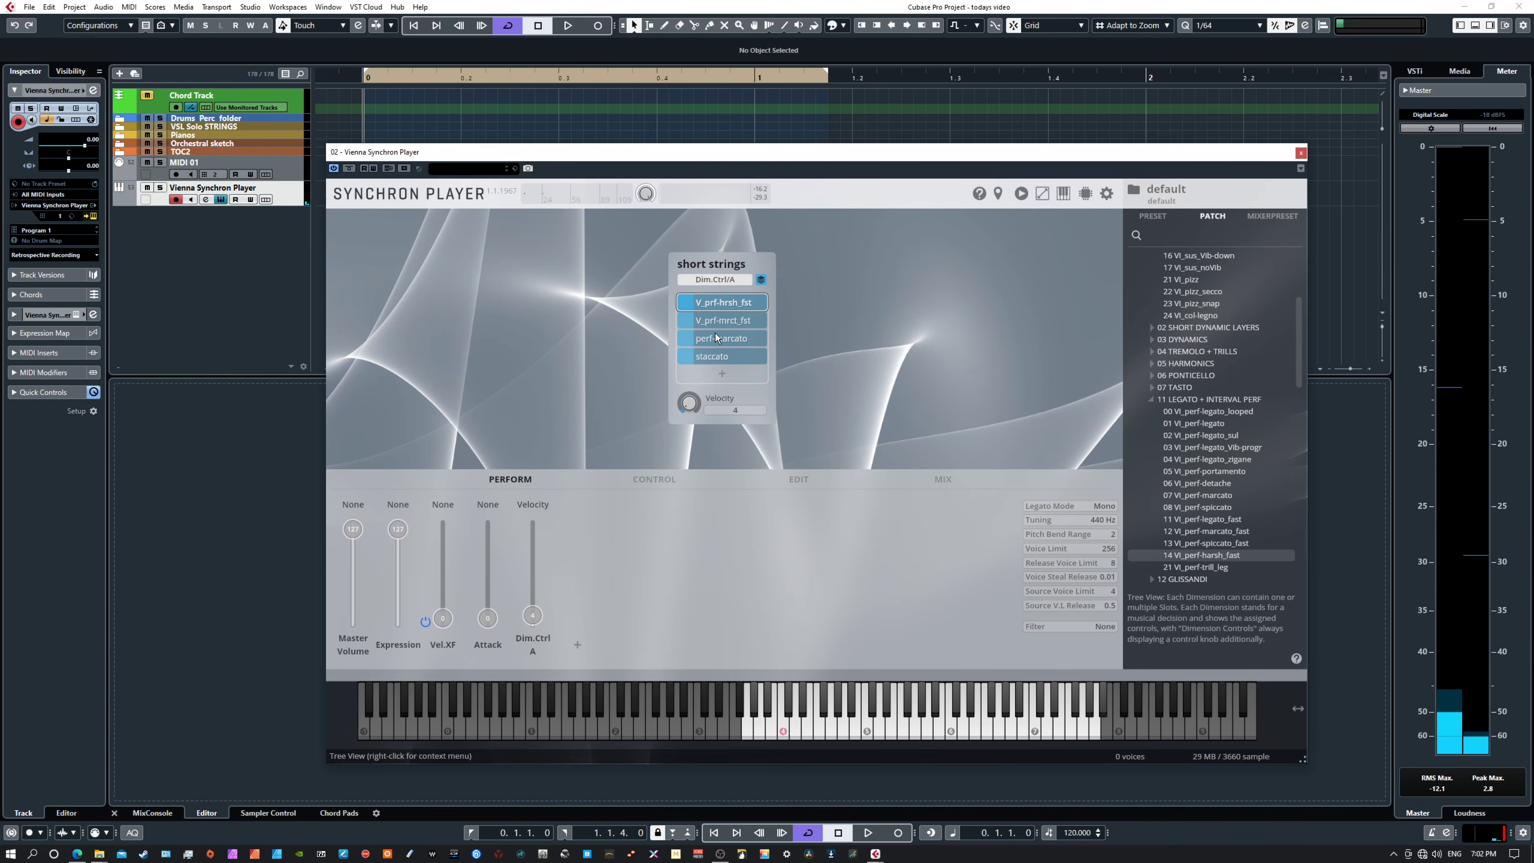
{"action": "left_click", "coordinate": [655, 482]}
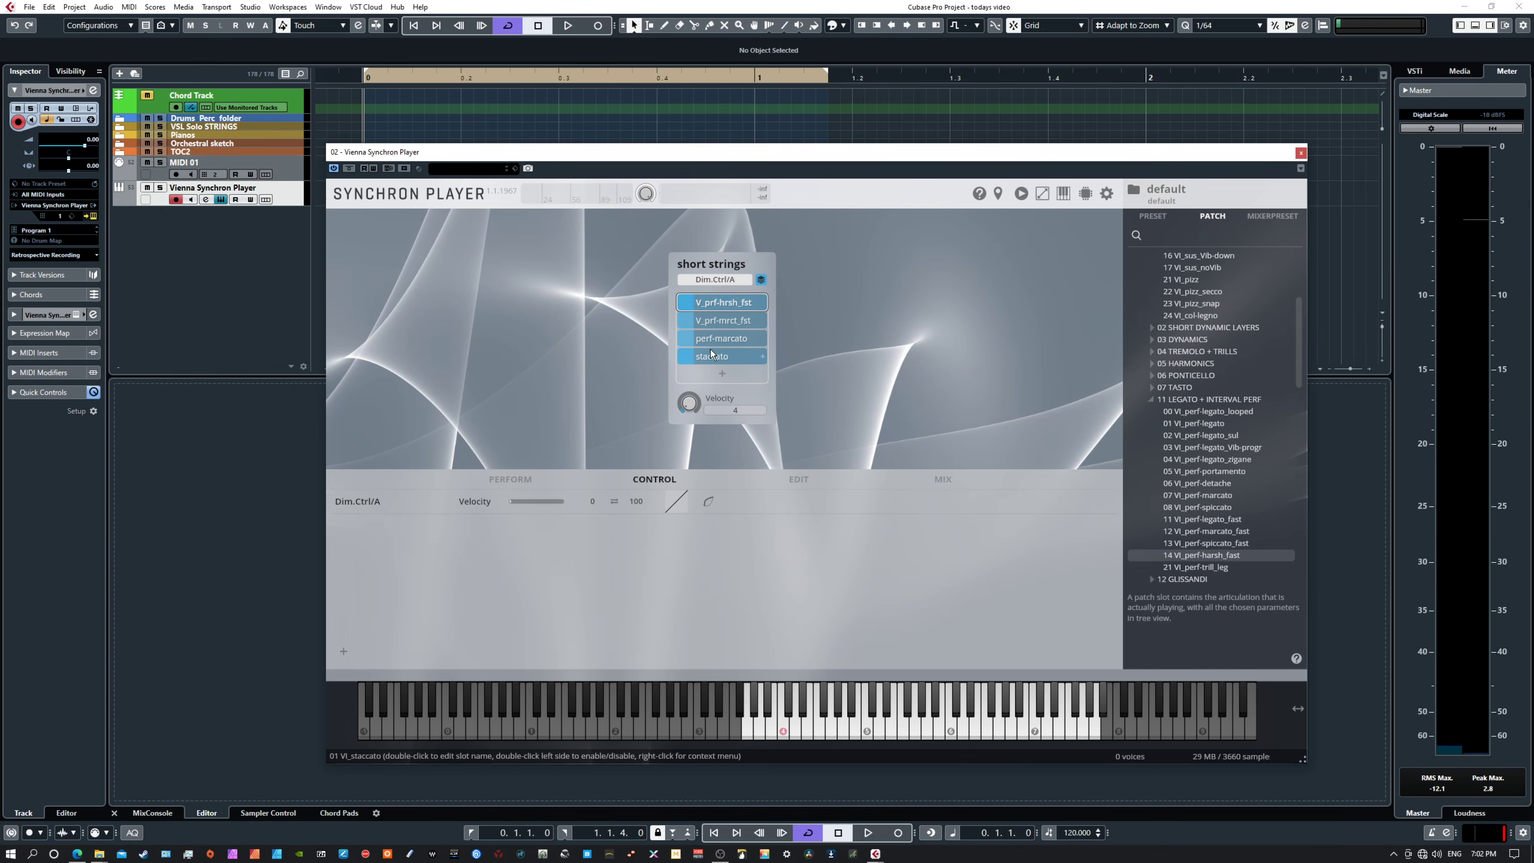
{"action": "left_click", "coordinate": [615, 502]}
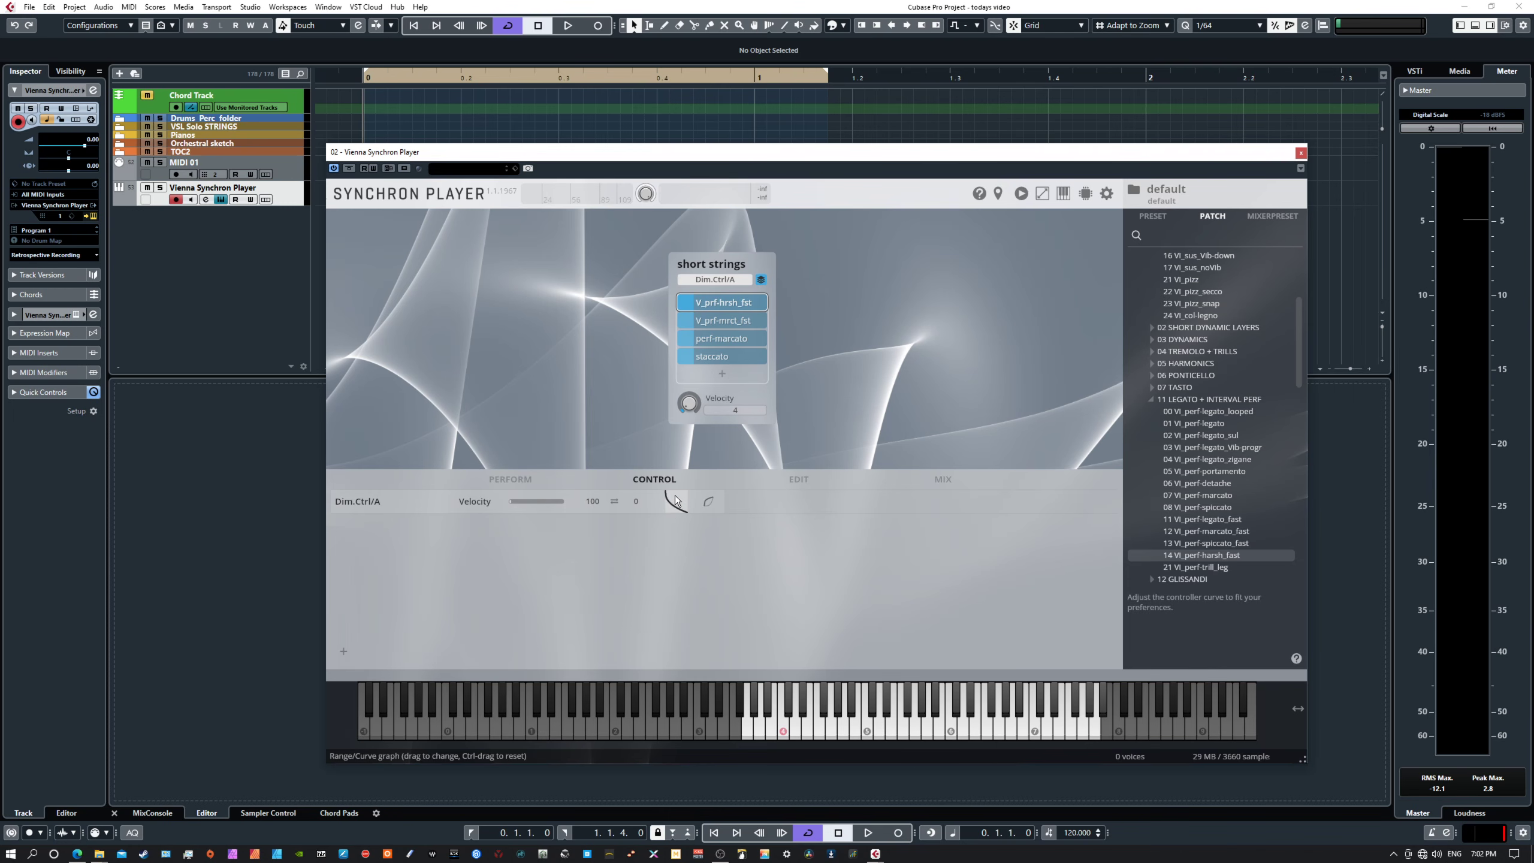
- Try a bent response curve and small range adjustments on the Velocity control, finishing with a straight 100–0 curve
{"action": "left_click", "coordinate": [708, 500]}
{"action": "left_click", "coordinate": [709, 501]}
{"action": "left_click_drag", "start_coordinate": [659, 502], "coordinate": [671, 501]}
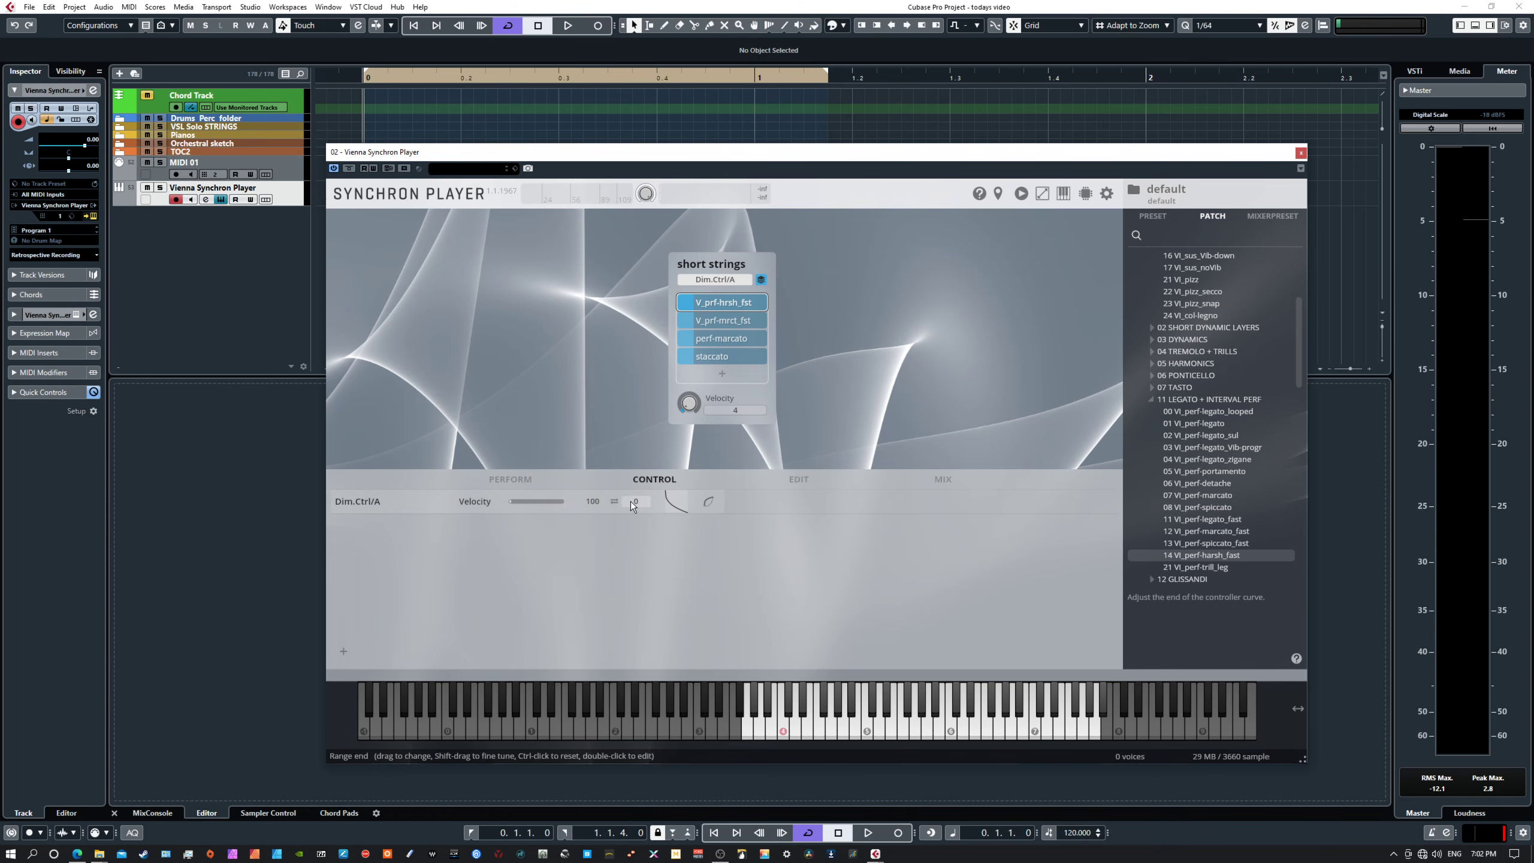
{"action": "left_click_drag", "start_coordinate": [594, 501], "coordinate": [593, 509]}
{"action": "left_click_drag", "start_coordinate": [599, 502], "coordinate": [599, 496]}
{"action": "left_click_drag", "start_coordinate": [636, 501], "coordinate": [636, 501]}
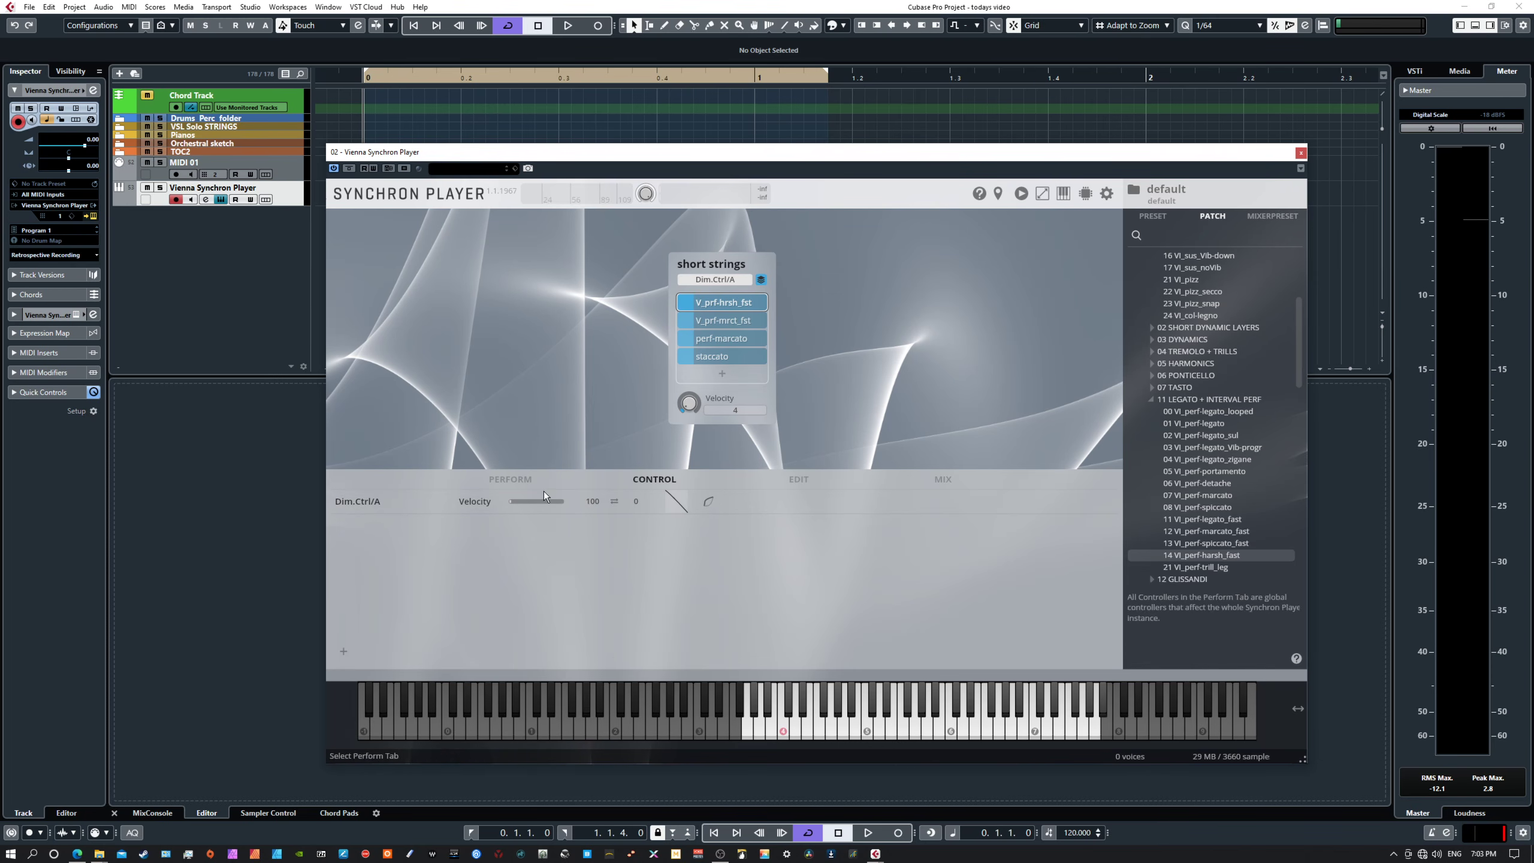
- Review the Velocity-controlled performance view and the V_prf-hrsh_fst slot's edit settings
{"action": "left_click", "coordinate": [511, 479]}
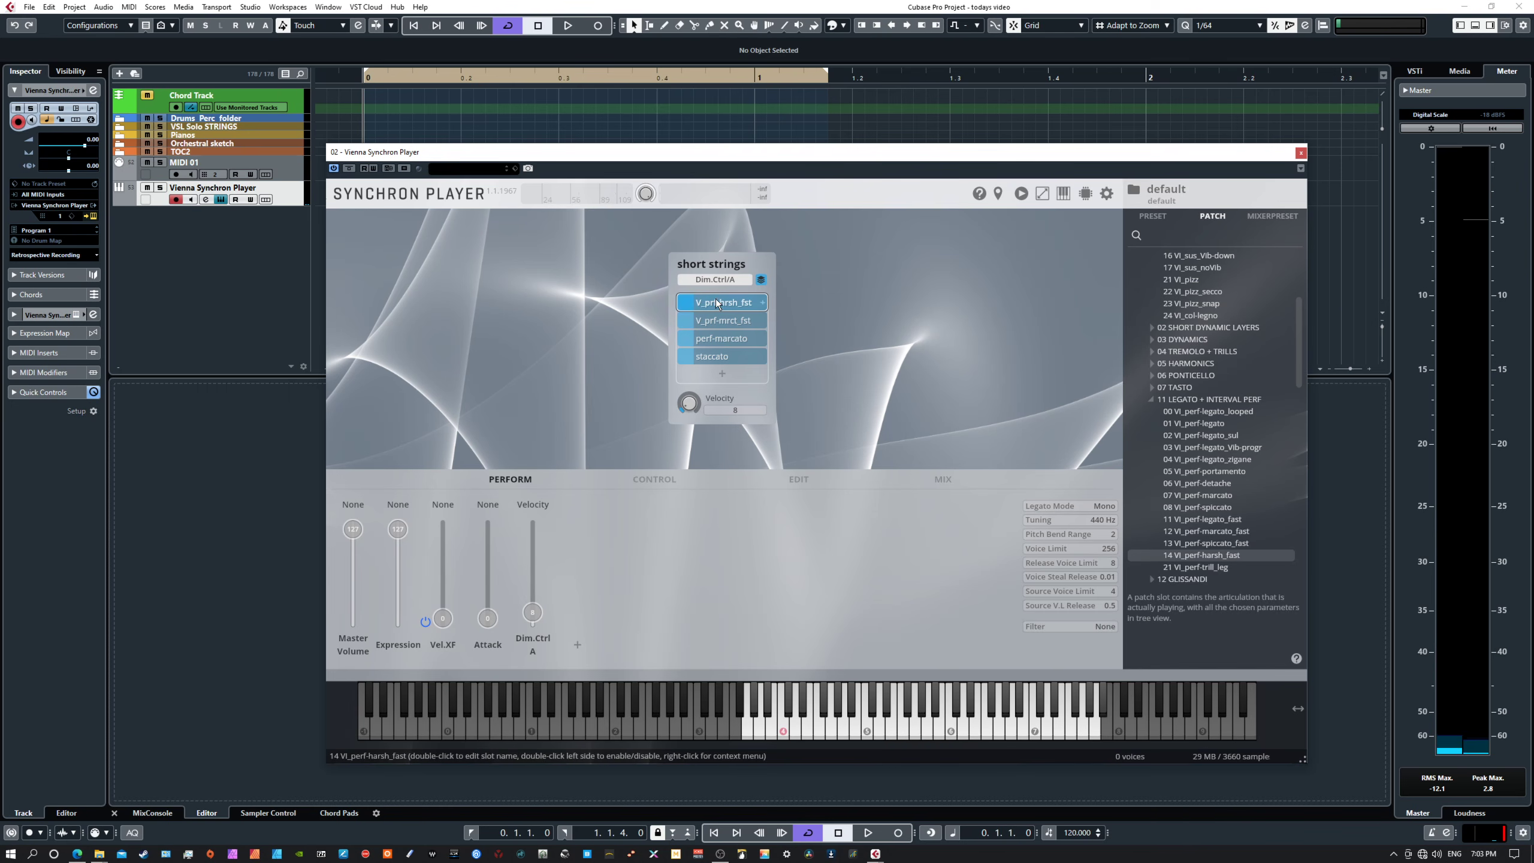
{"action": "left_click", "coordinate": [796, 481]}
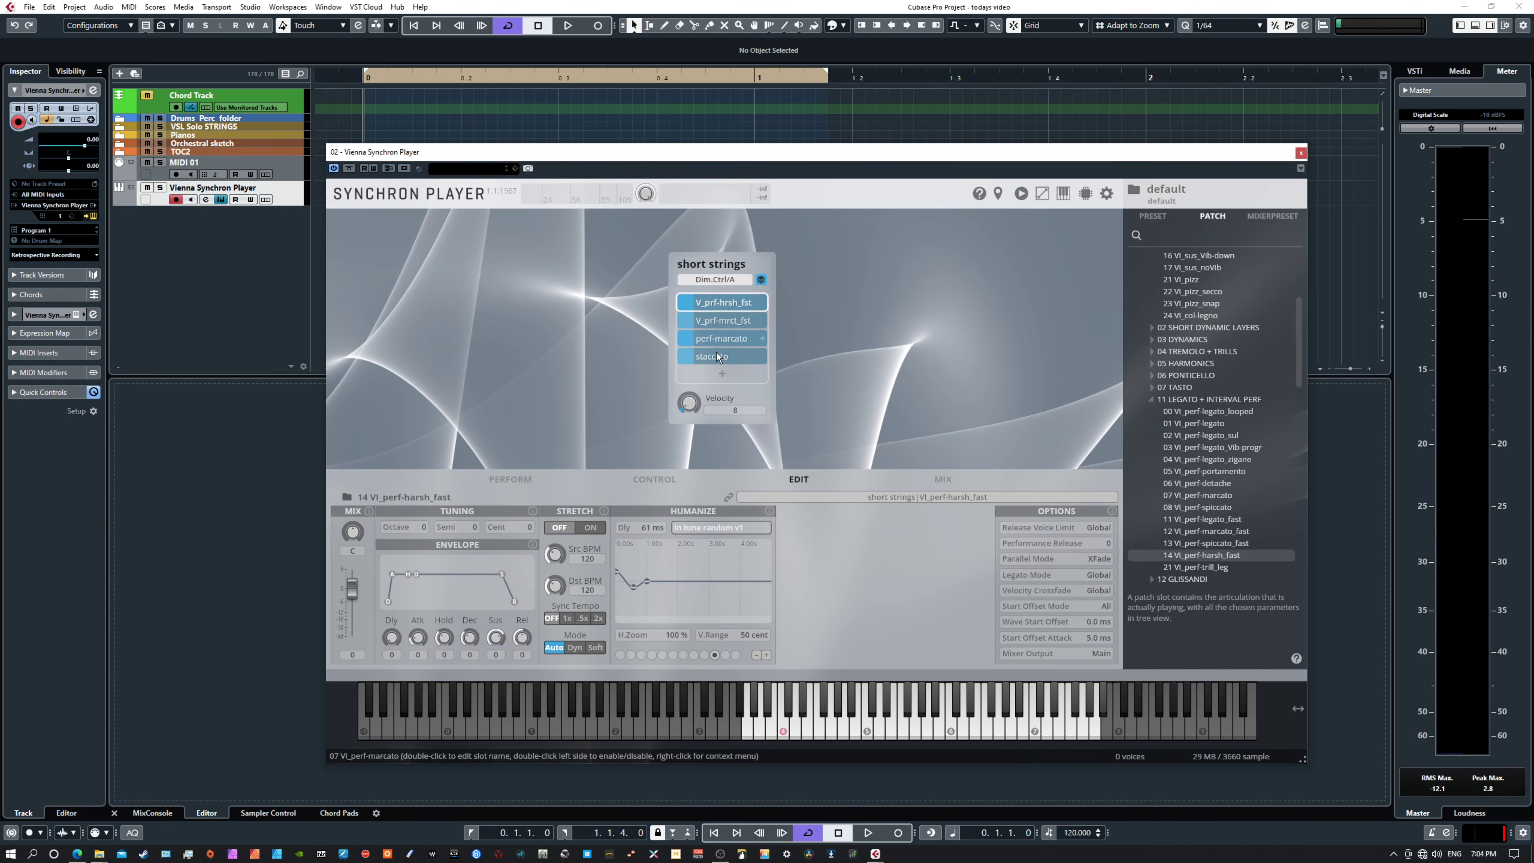
{"action": "left_click", "coordinate": [519, 479]}
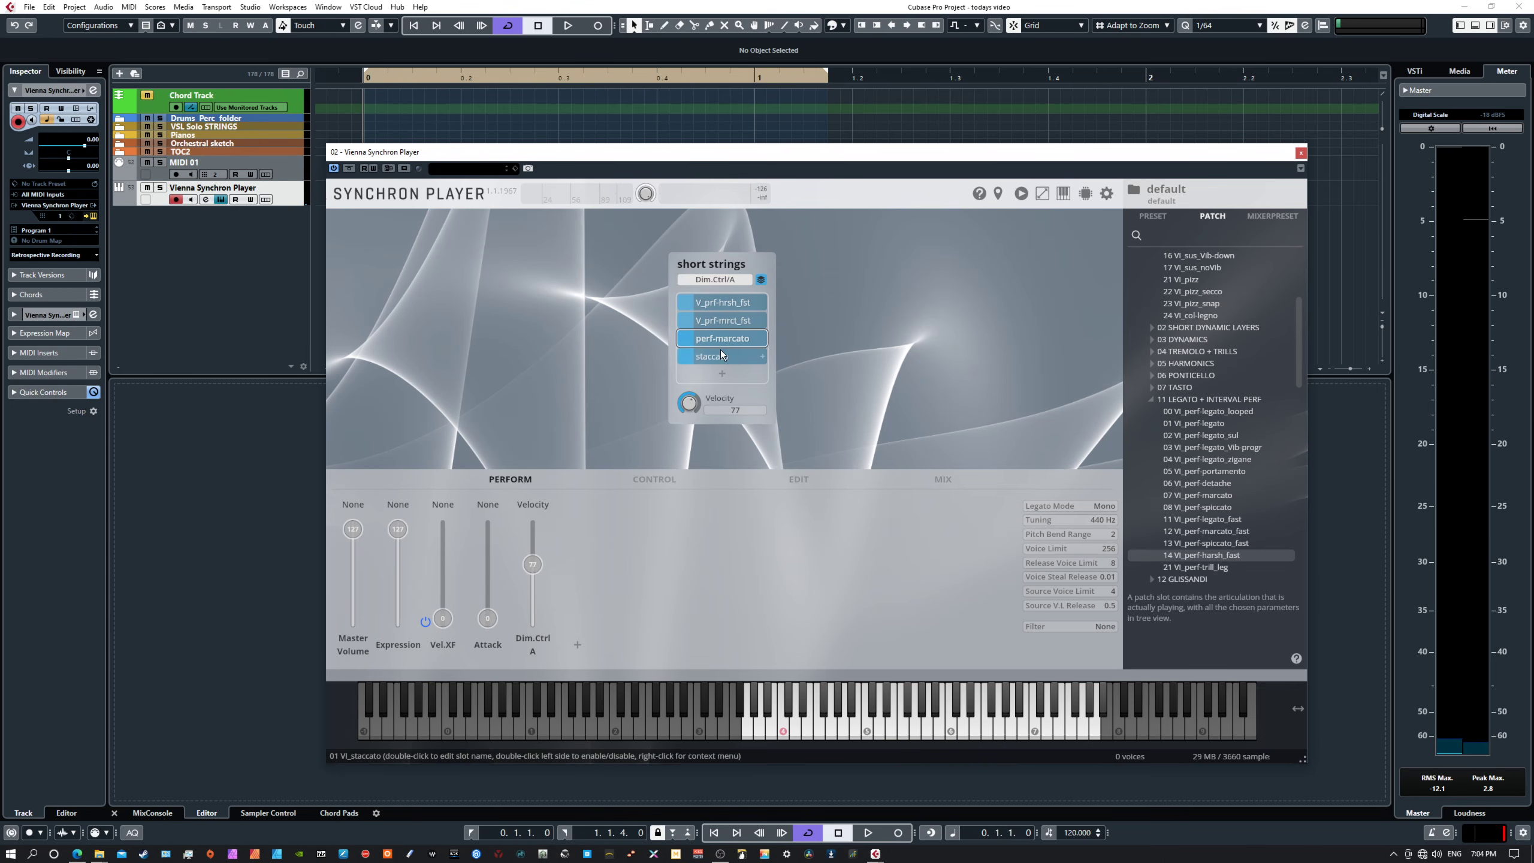
- Change the source of Dim.Ctrl/A to Speed and invert its control range to 100–0
{"action": "left_click", "coordinate": [528, 506]}
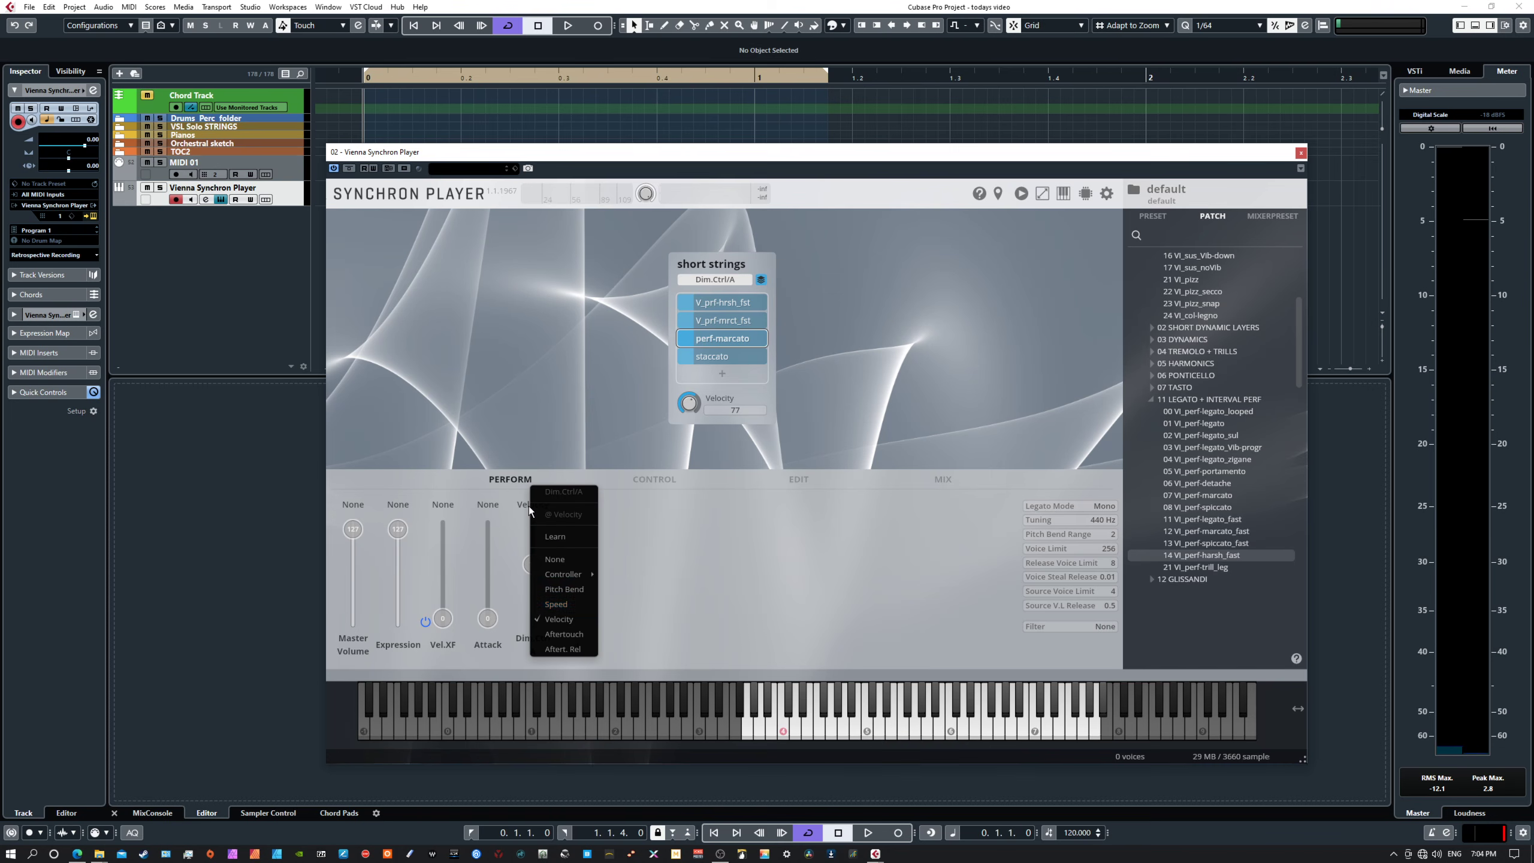
{"action": "left_click", "coordinate": [572, 604]}
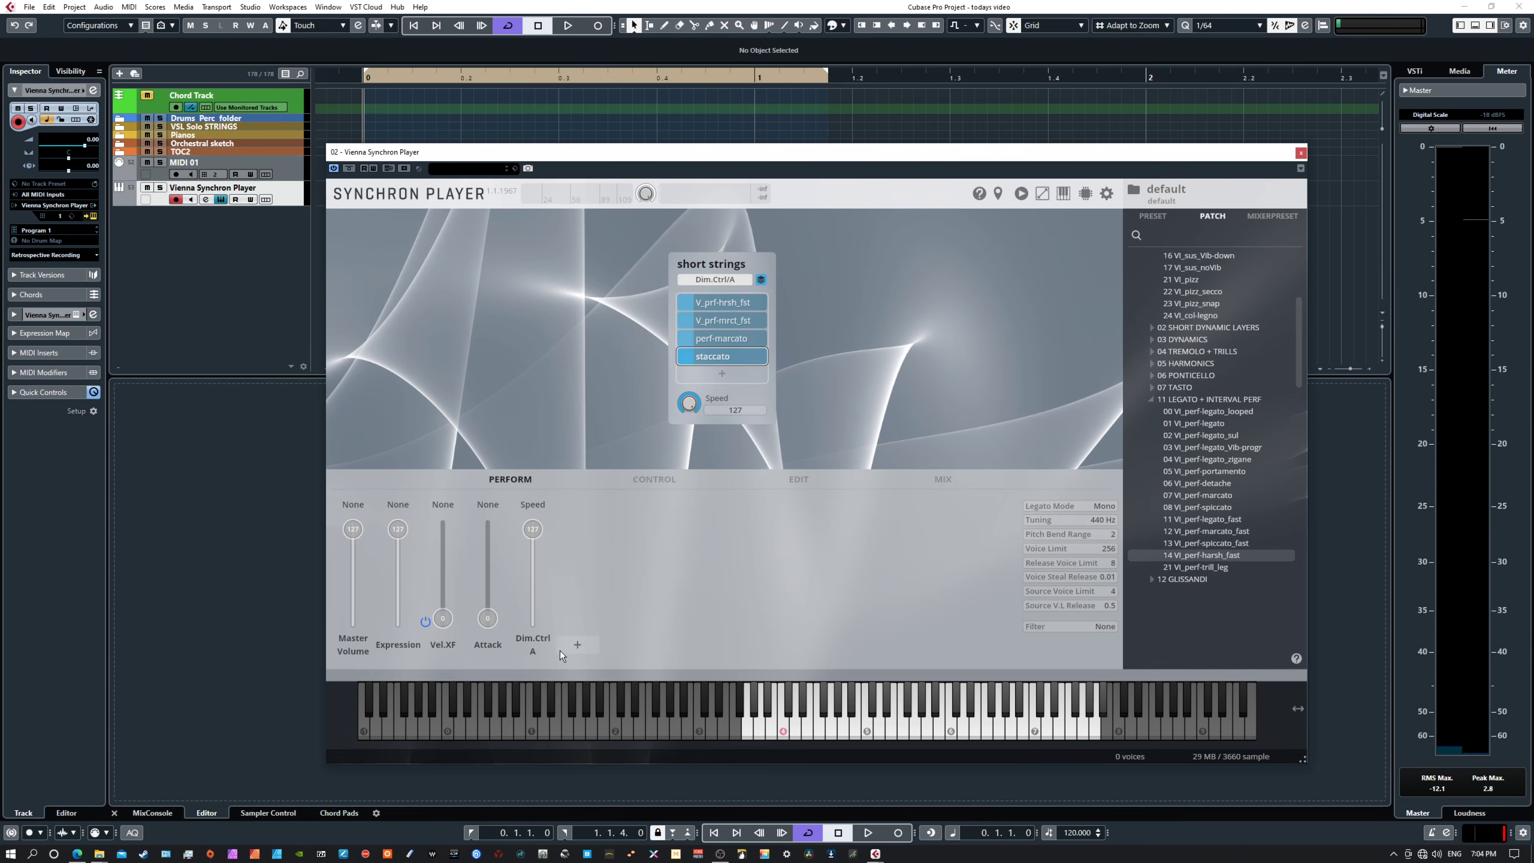
{"action": "left_click", "coordinate": [643, 476]}
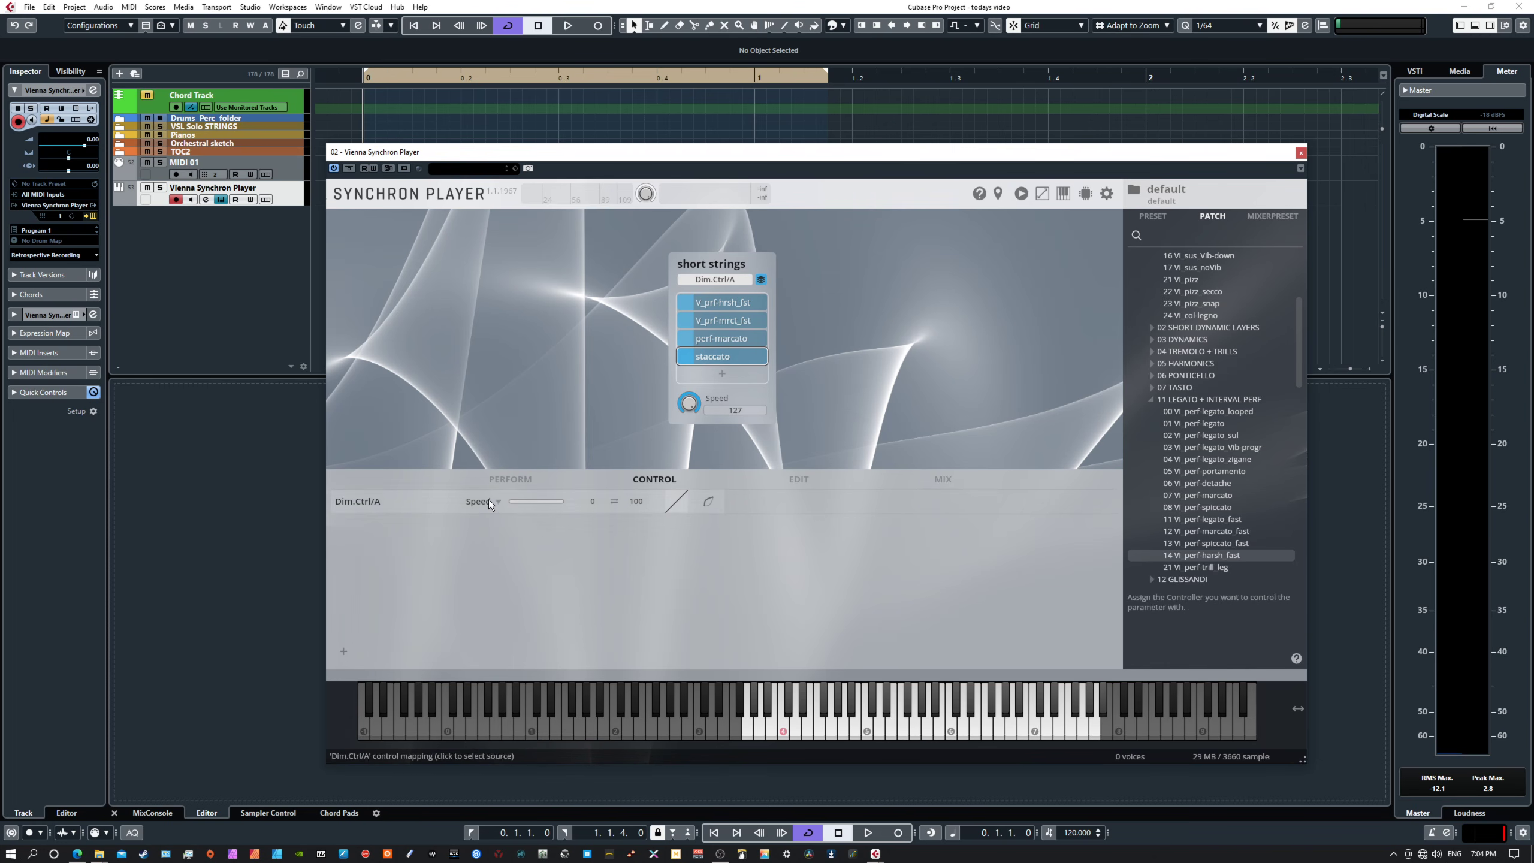
{"action": "left_click", "coordinate": [615, 501]}
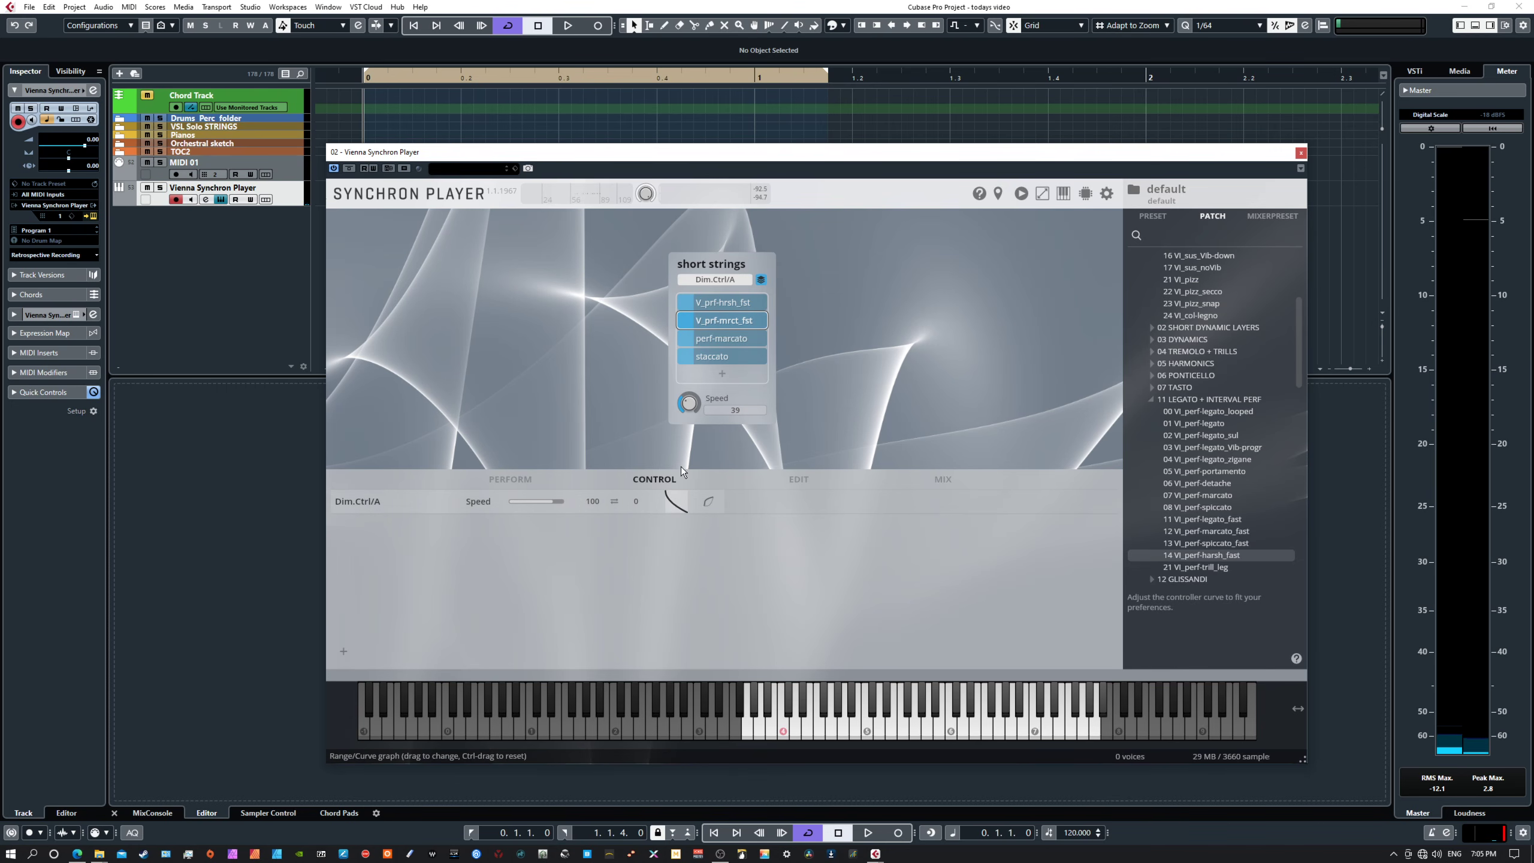
{"action": "double_click", "coordinate": [631, 503]}
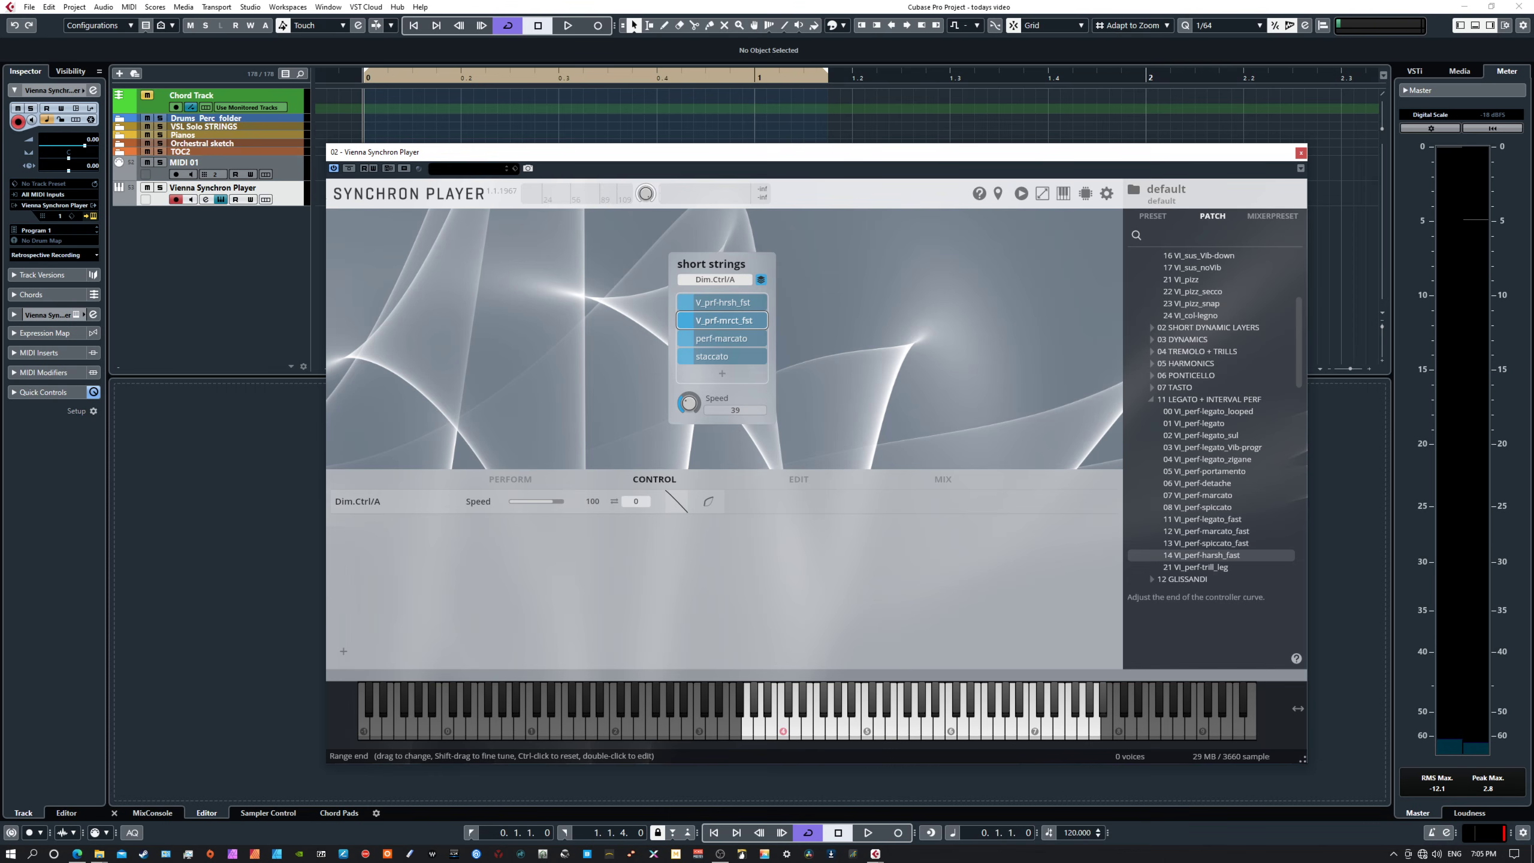
{"action": "type", "text": "26.2"}
{"action": "key", "text": "Escape"}
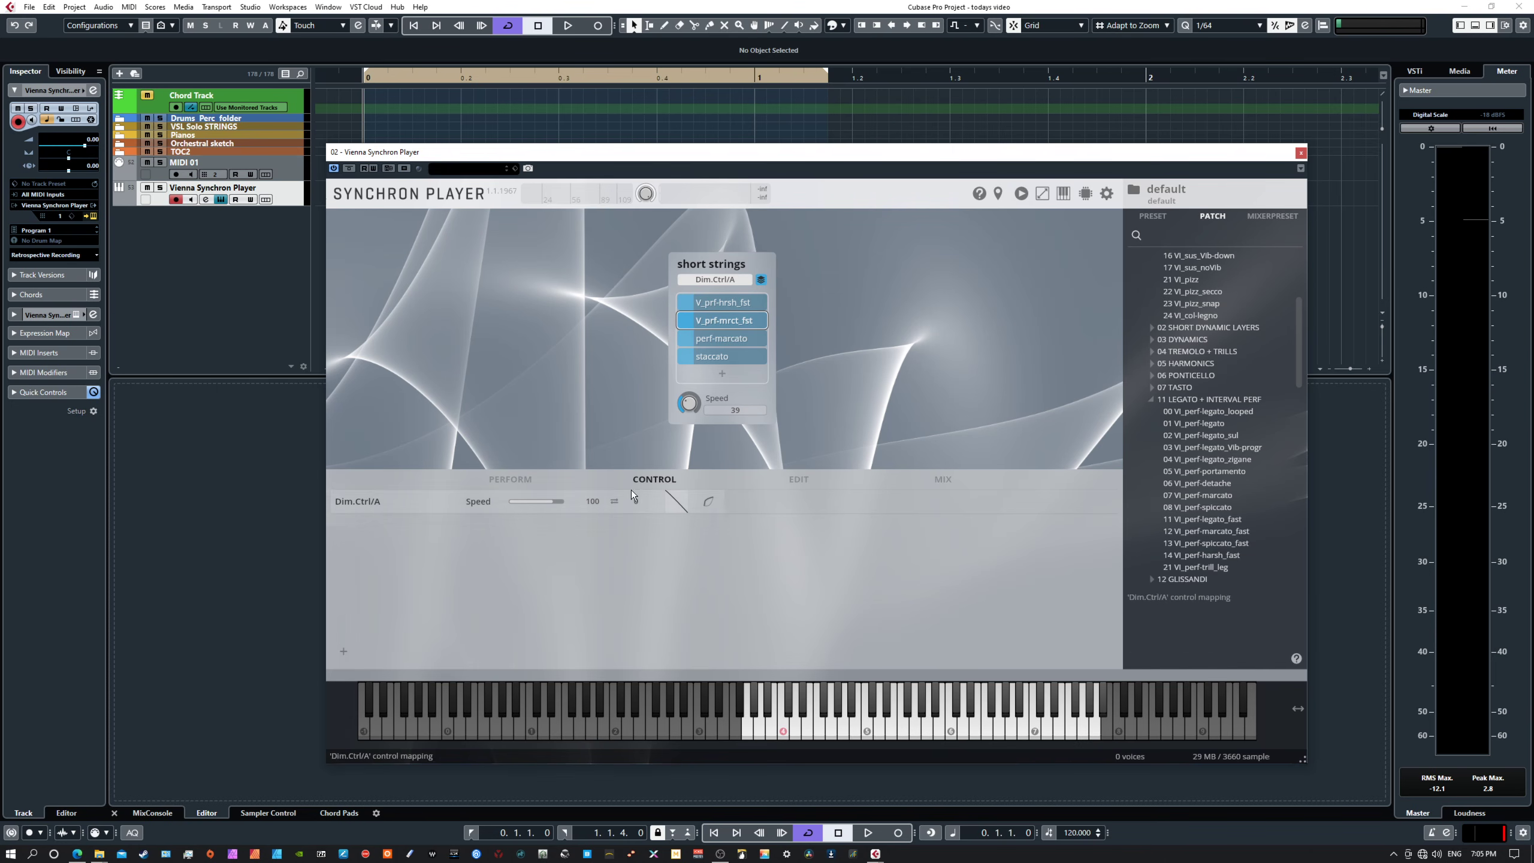
- Review the performance controls and the Parallel Mode options of the V_prf-mrct_fst slot
{"action": "left_click", "coordinate": [505, 481]}
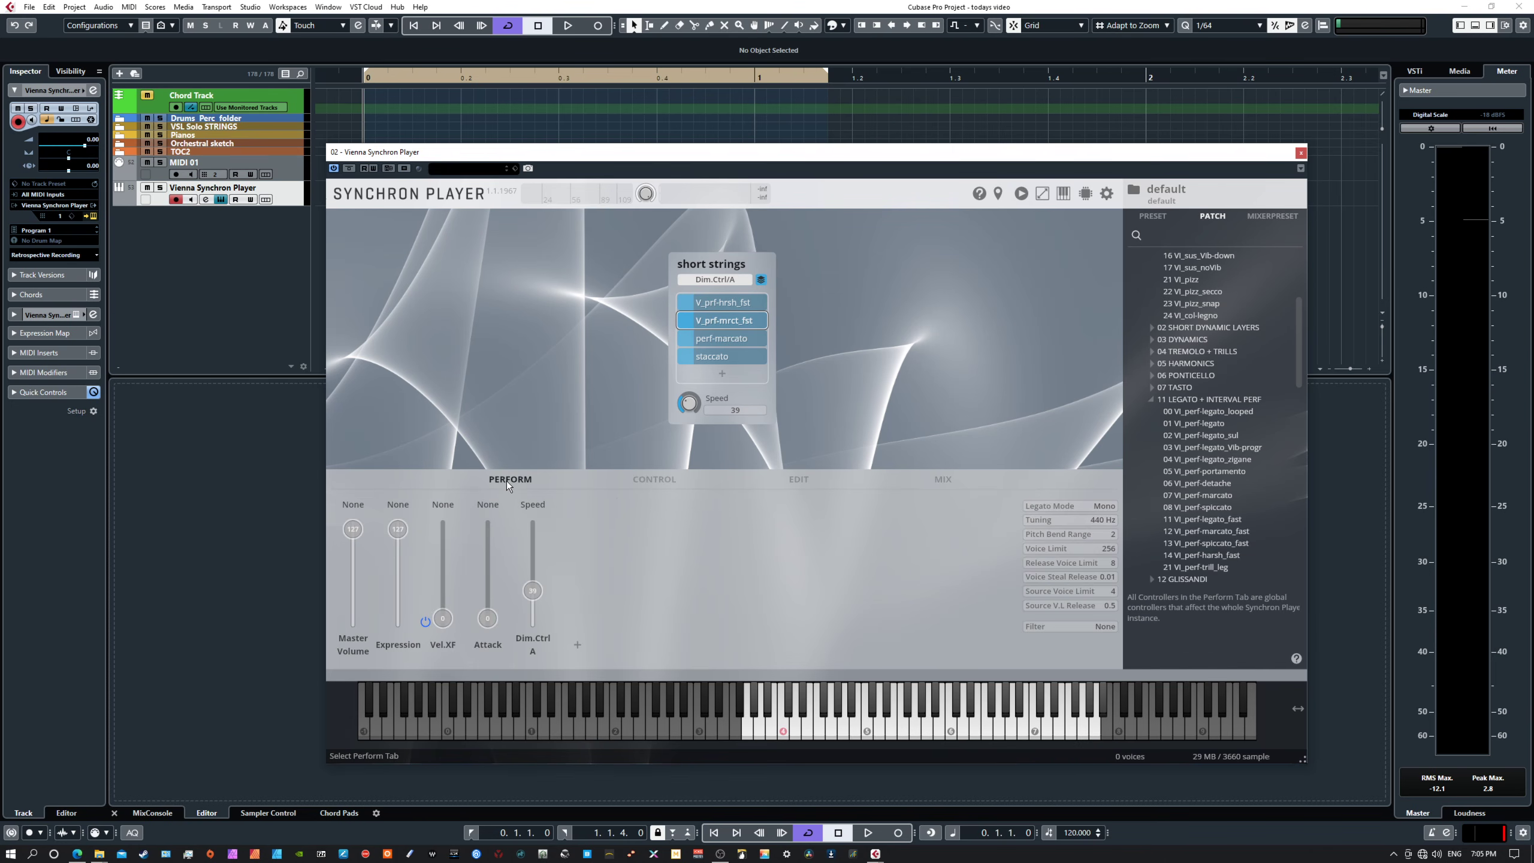
{"action": "left_click", "coordinate": [794, 481]}
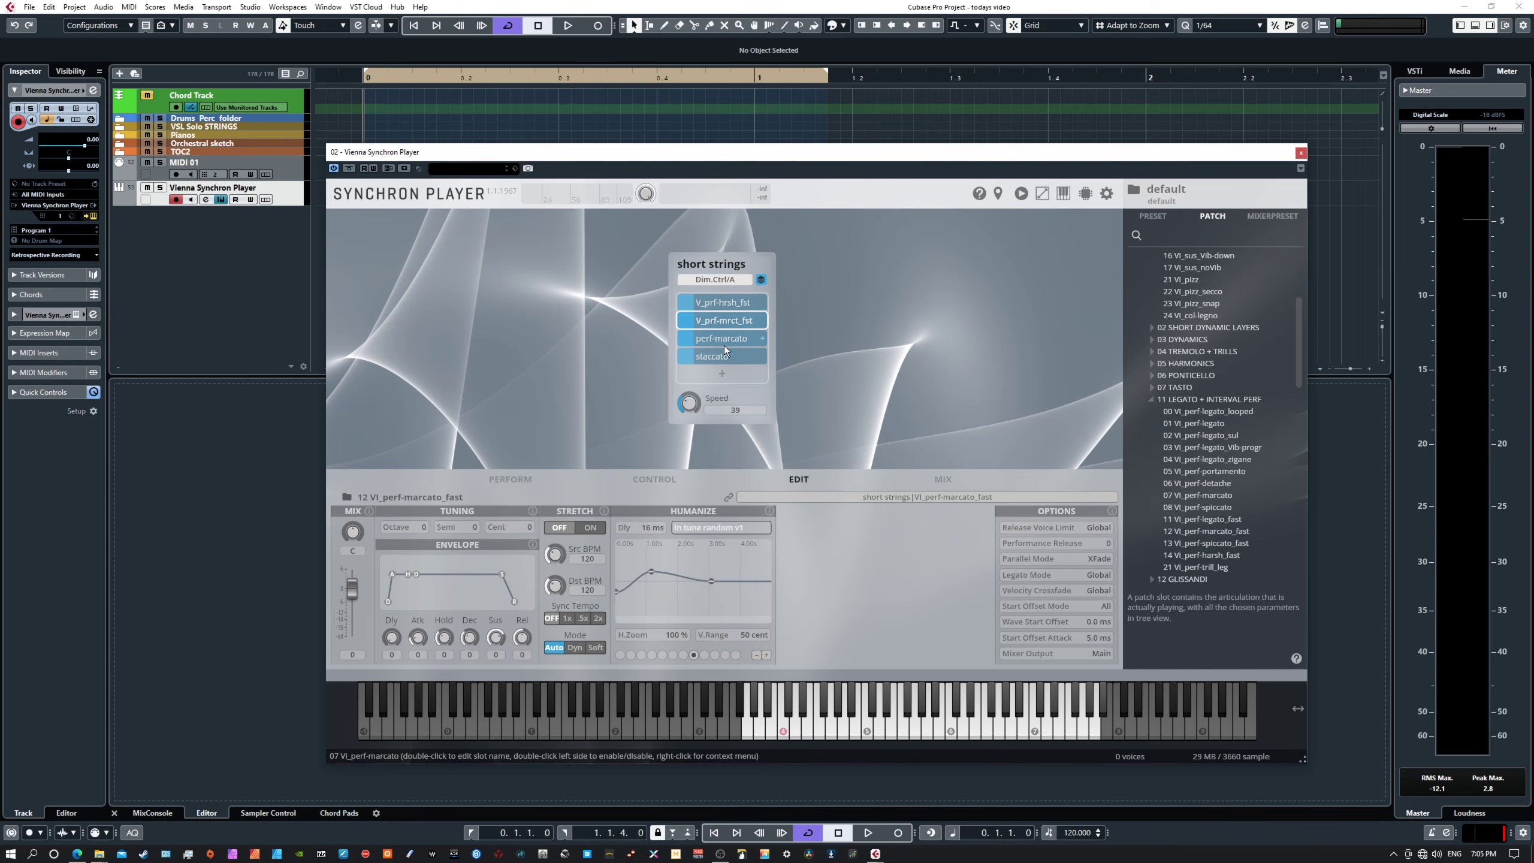
{"action": "left_click", "coordinate": [1030, 559]}
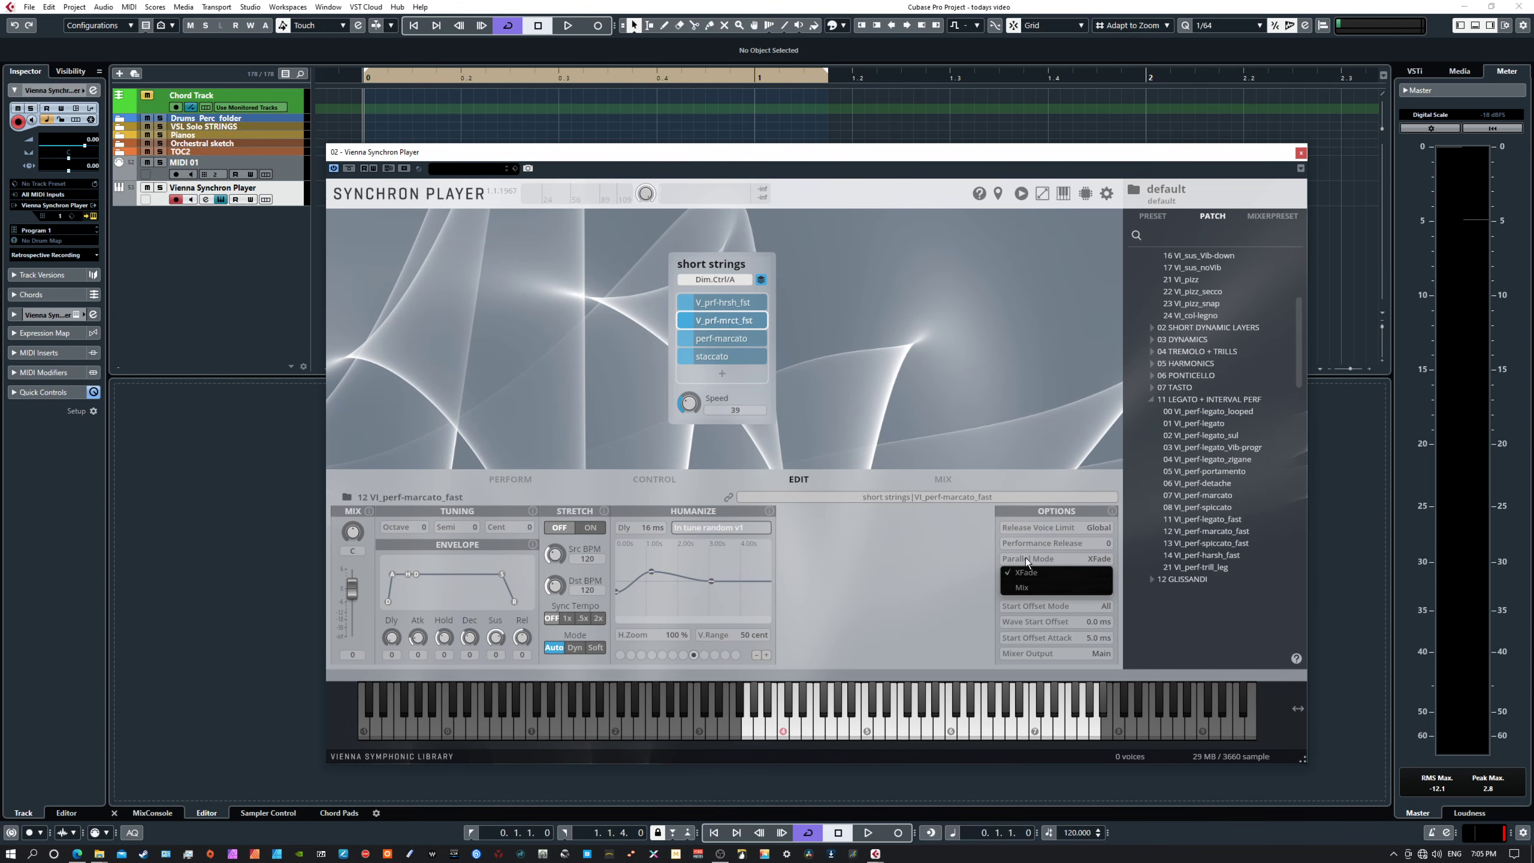
{"action": "left_click", "coordinate": [722, 340]}
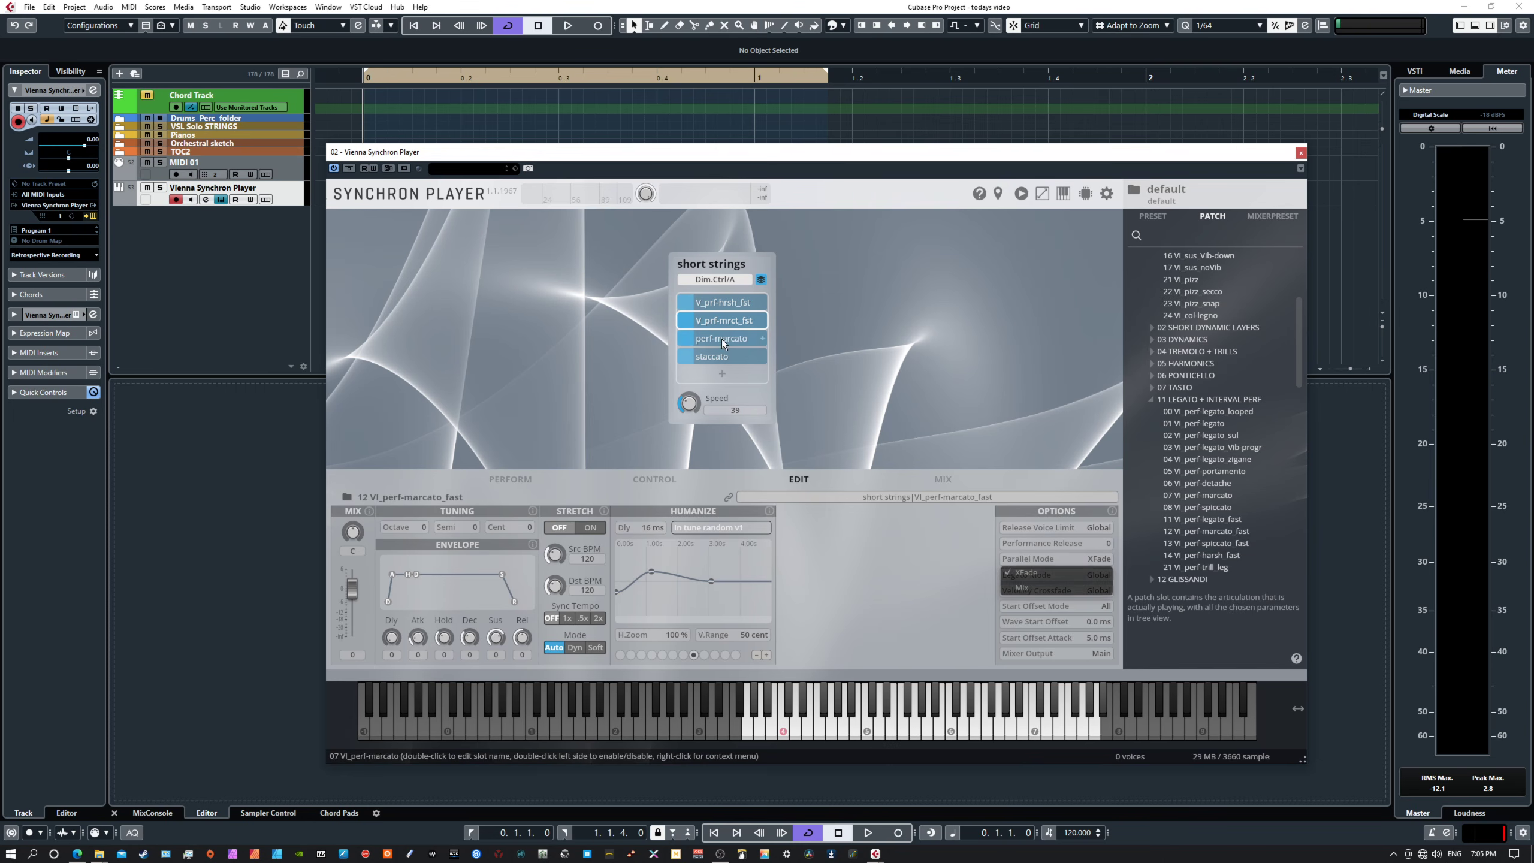
- Set Parallel Mode to Mix for the perf-marcato and staccato slots
{"action": "left_click", "coordinate": [724, 351]}
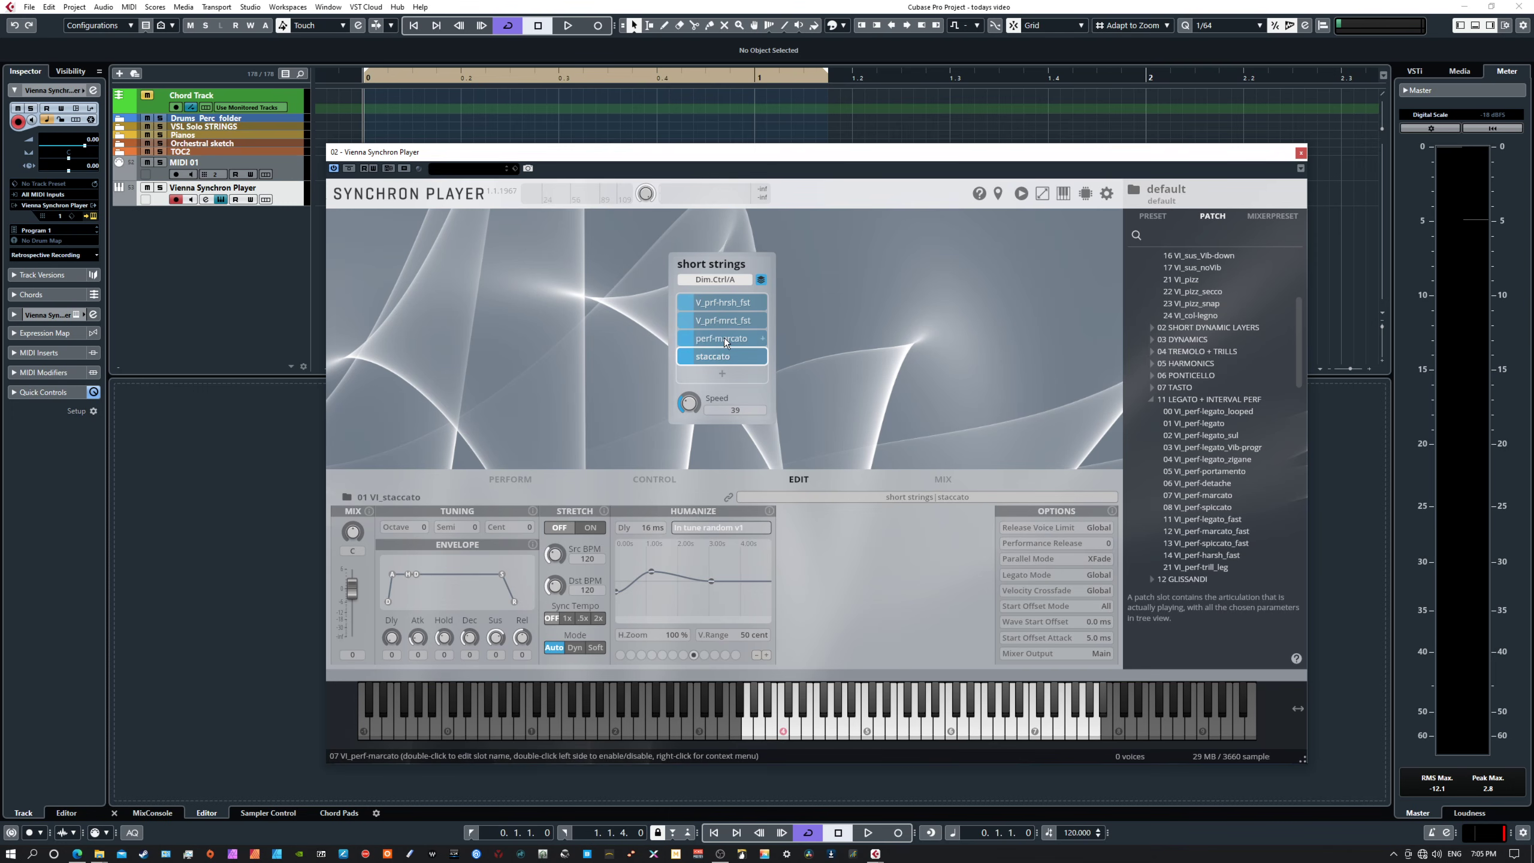
{"action": "left_click", "coordinate": [724, 338]}
{"action": "left_click", "coordinate": [1021, 559]}
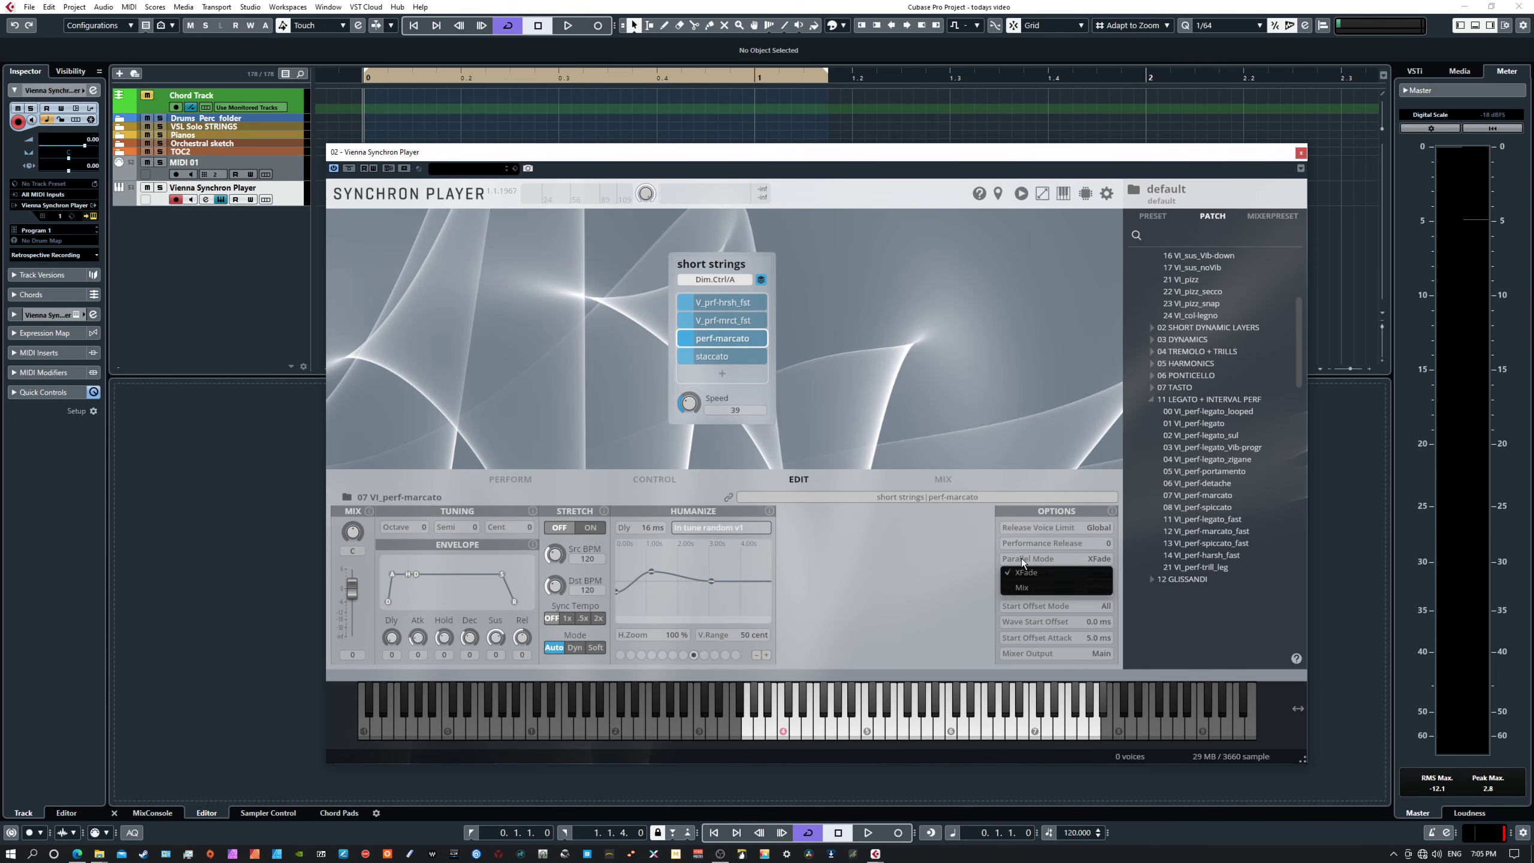
{"action": "left_click", "coordinate": [1018, 587]}
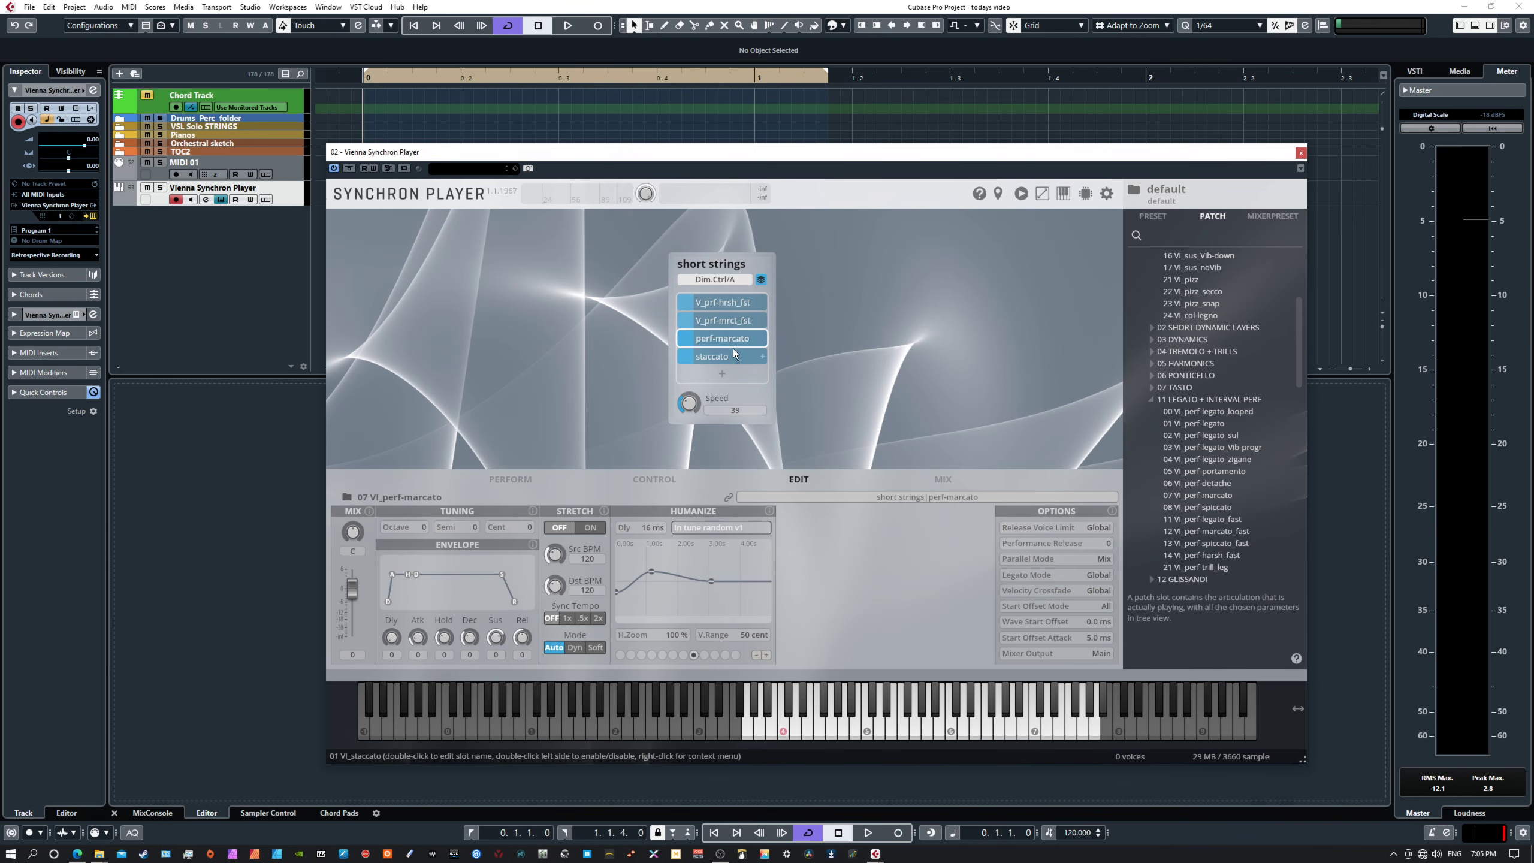
{"action": "left_click", "coordinate": [728, 356]}
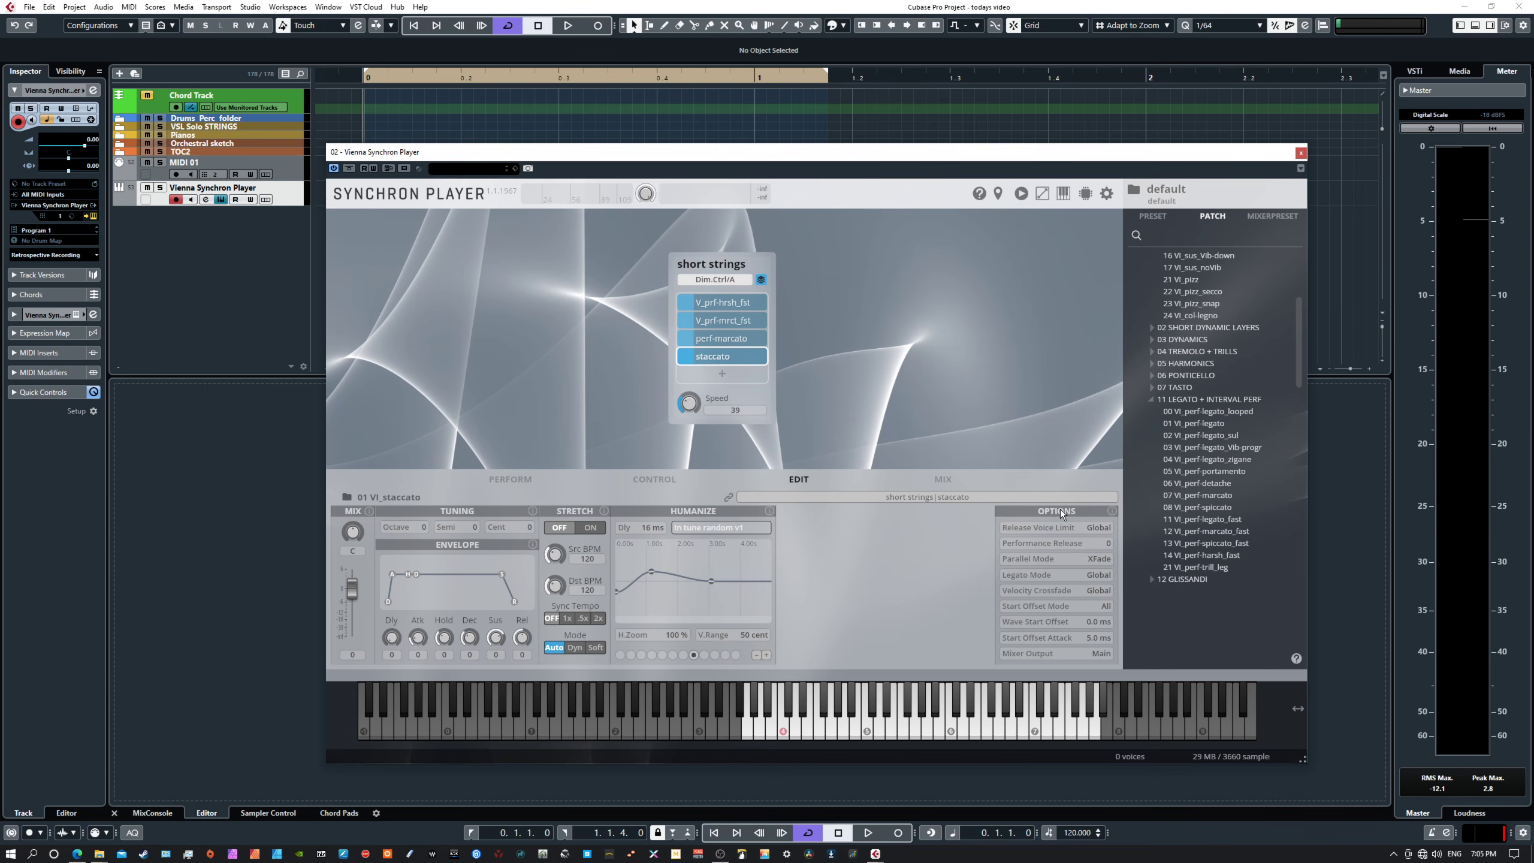
{"action": "left_click", "coordinate": [1024, 559]}
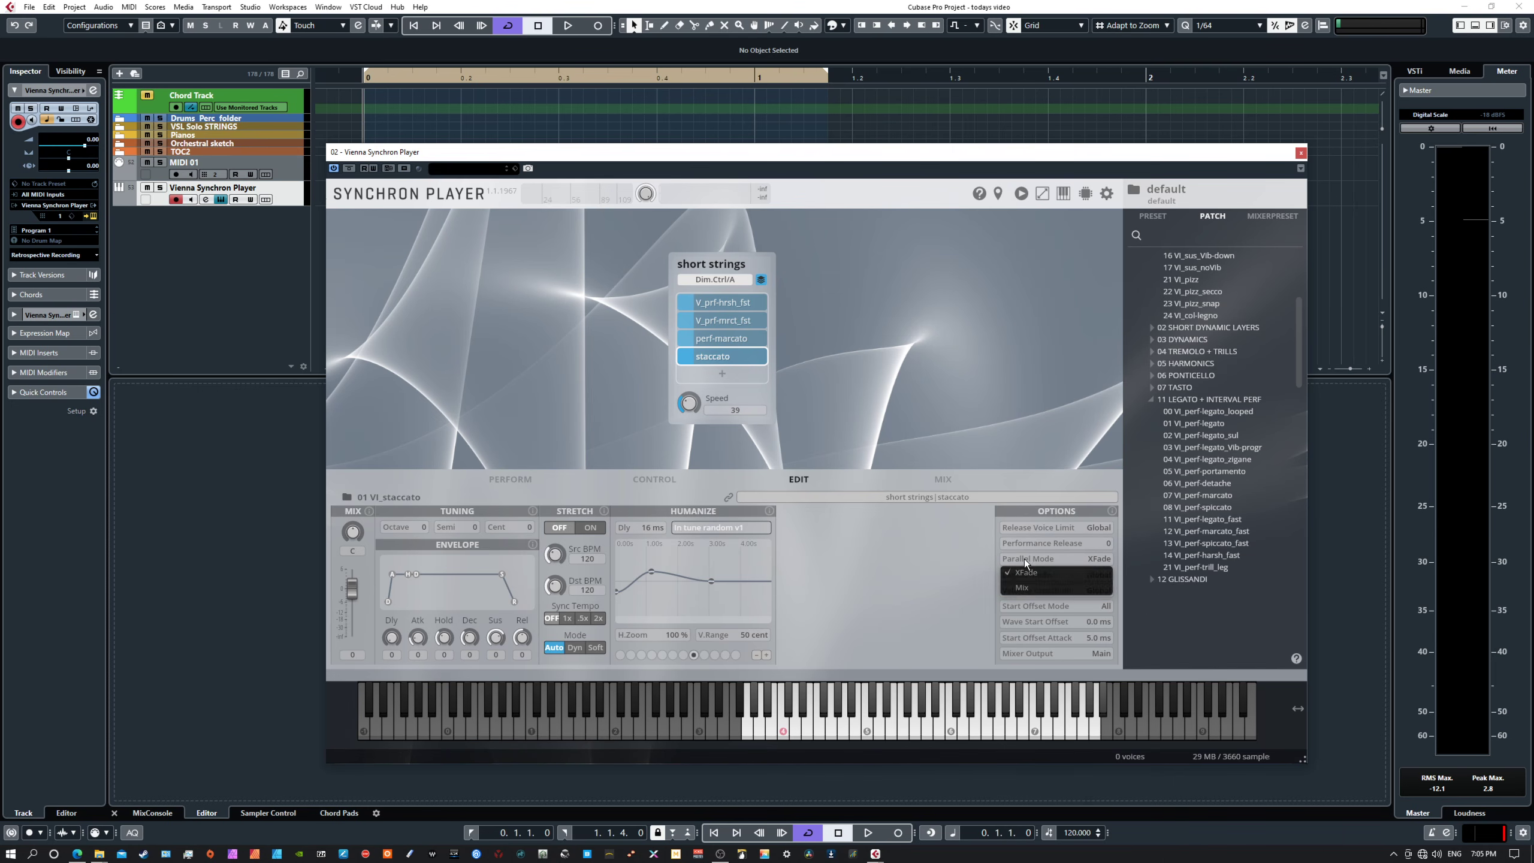
{"action": "left_click", "coordinate": [1021, 586]}
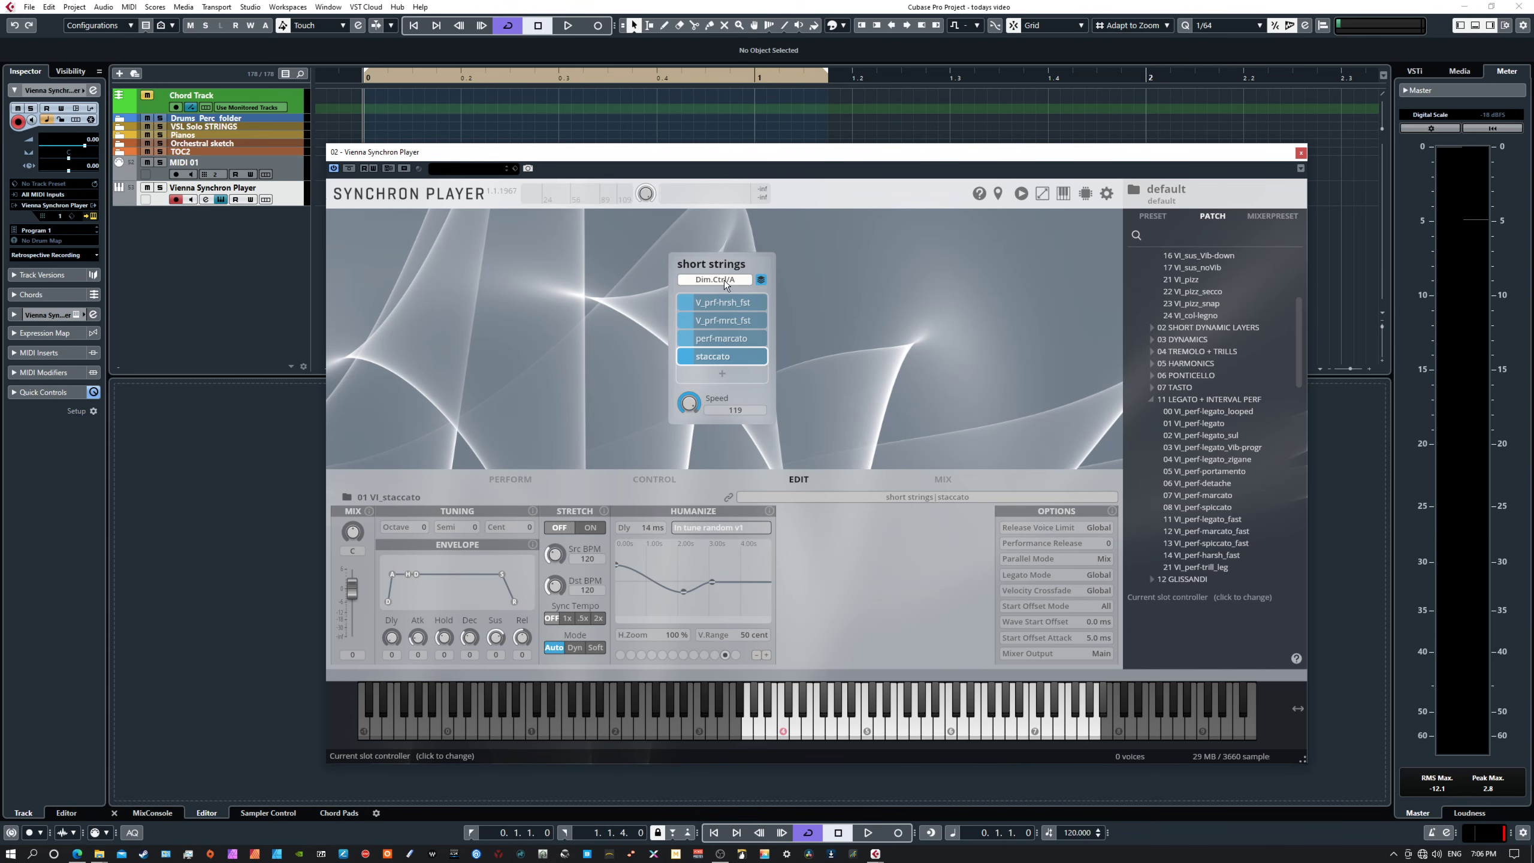
- Examine the parameters available for control mapping, including Bleed Volume, Humanize and the dimension controllers A to H
{"action": "left_click", "coordinate": [654, 480]}
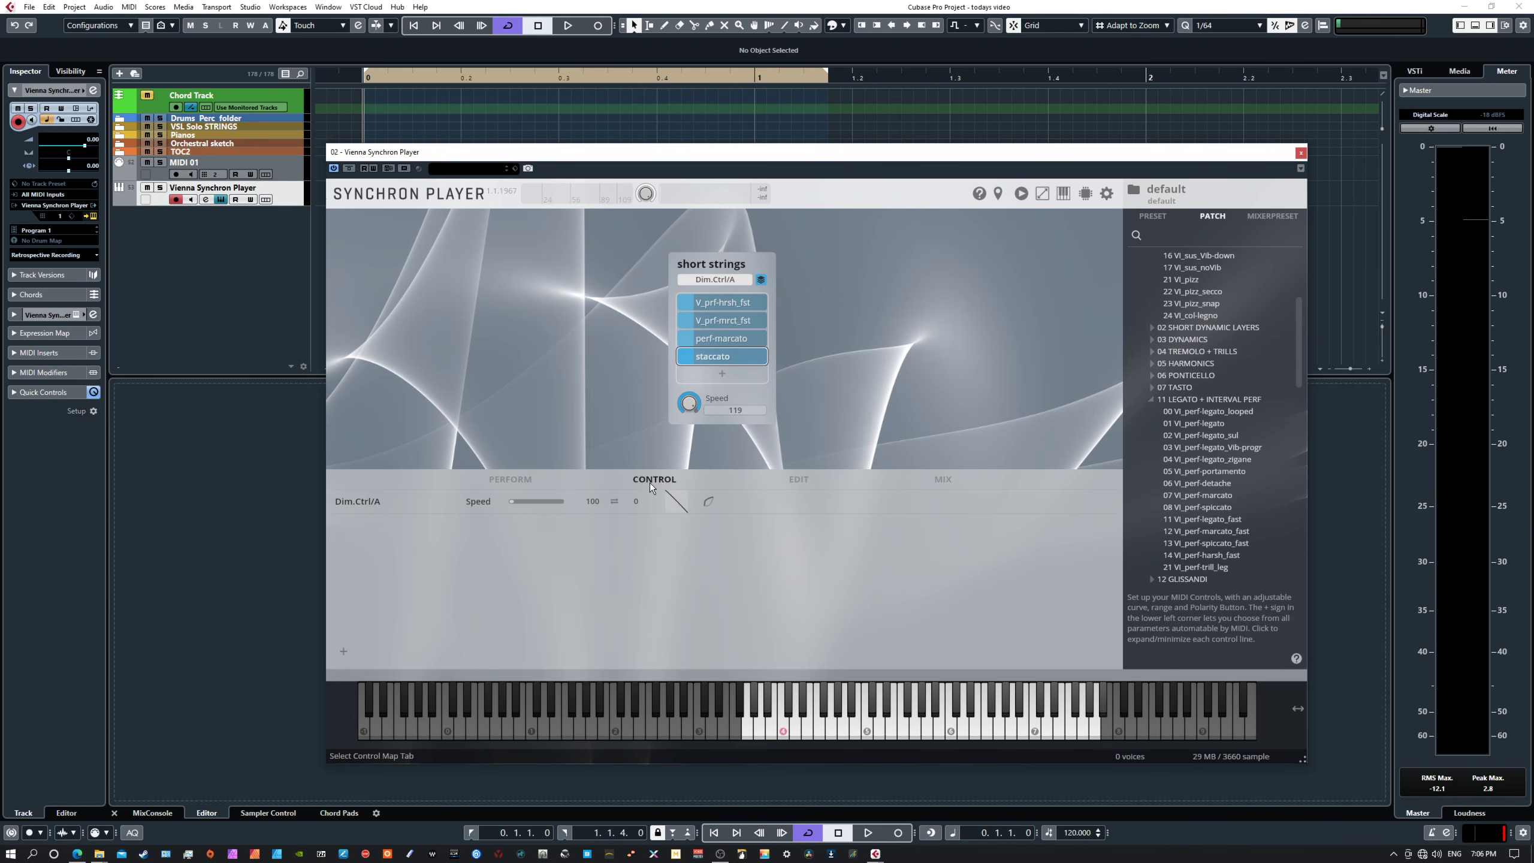
{"action": "left_click", "coordinate": [343, 650]}
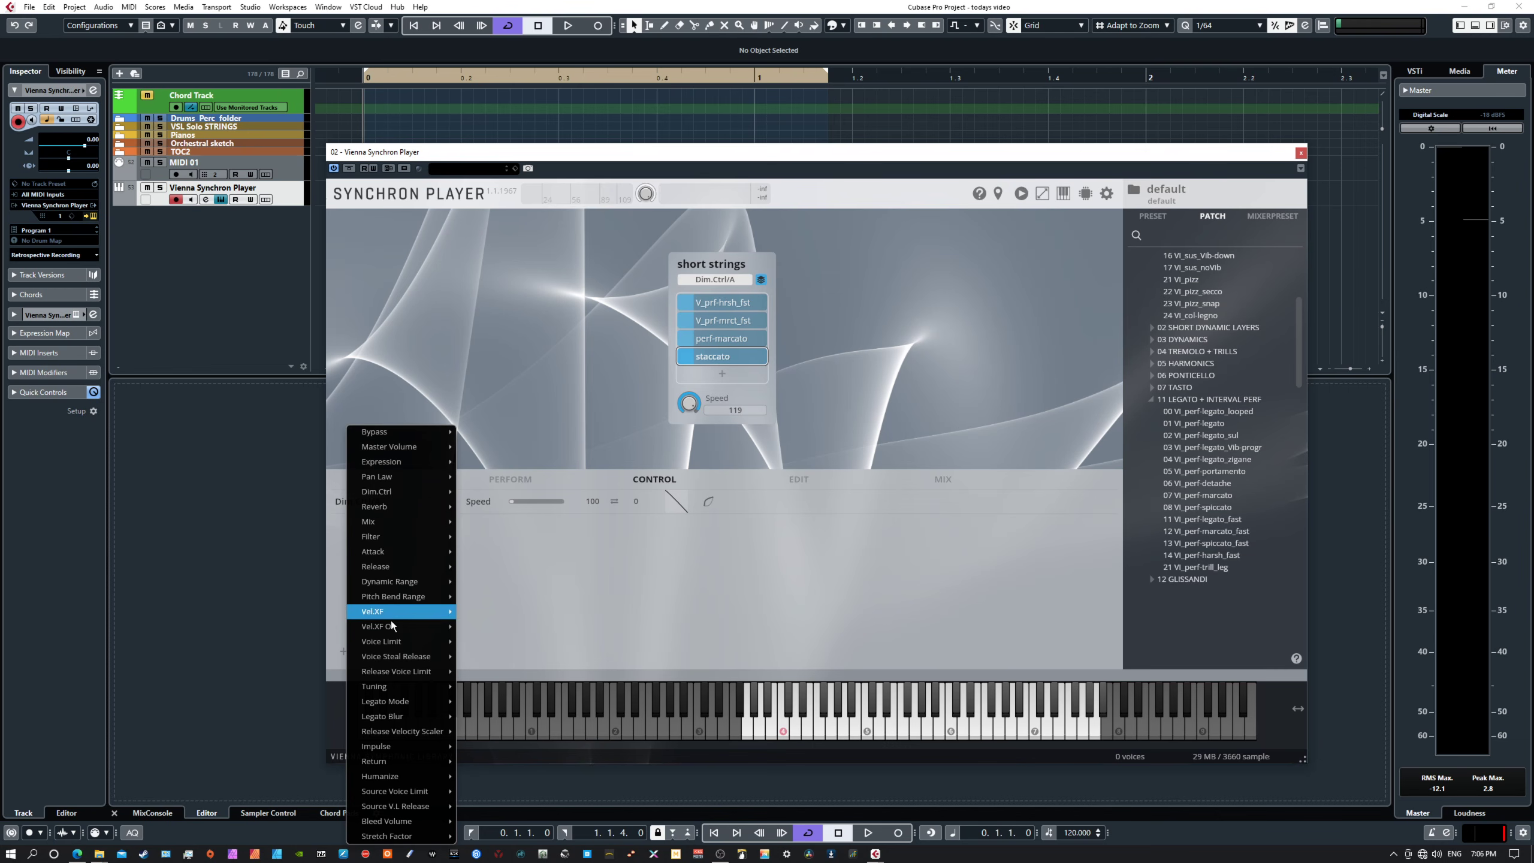
{"action": "mouse_move", "coordinate": [408, 822]}
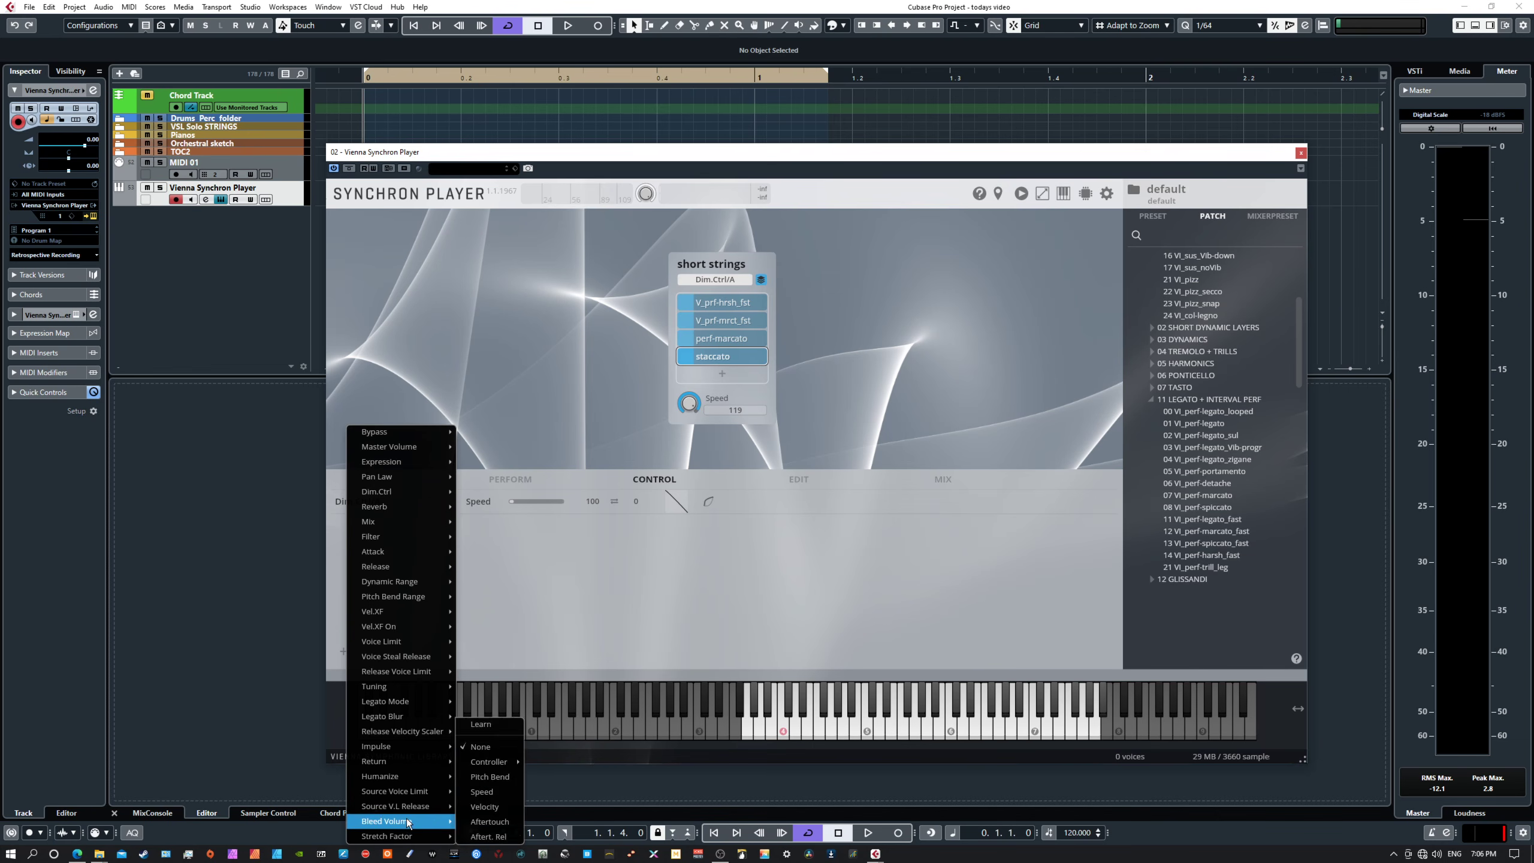
{"action": "mouse_move", "coordinate": [412, 776]}
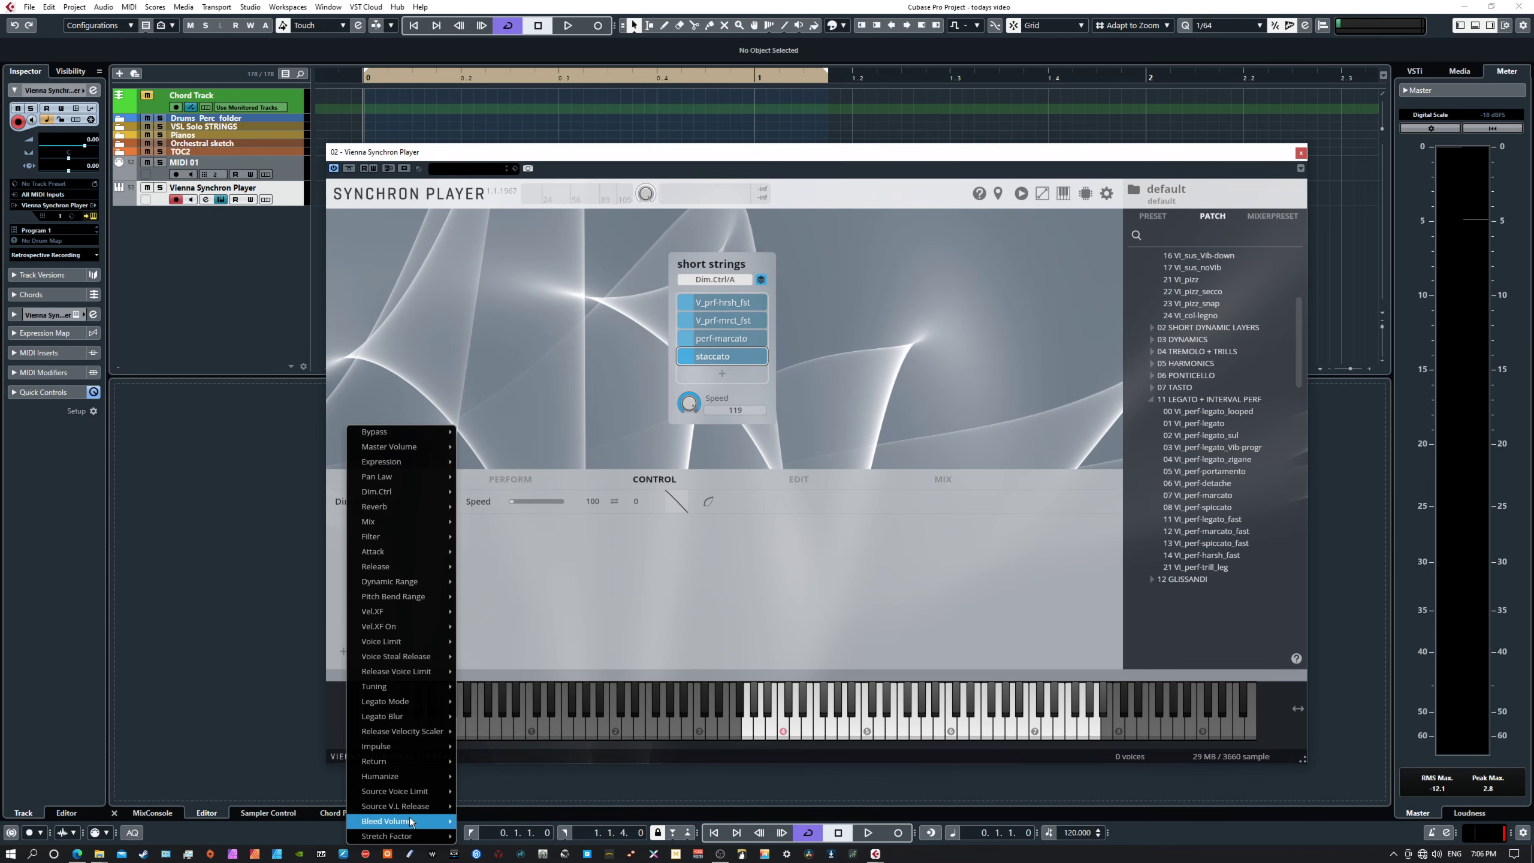
{"action": "mouse_move", "coordinate": [402, 495]}
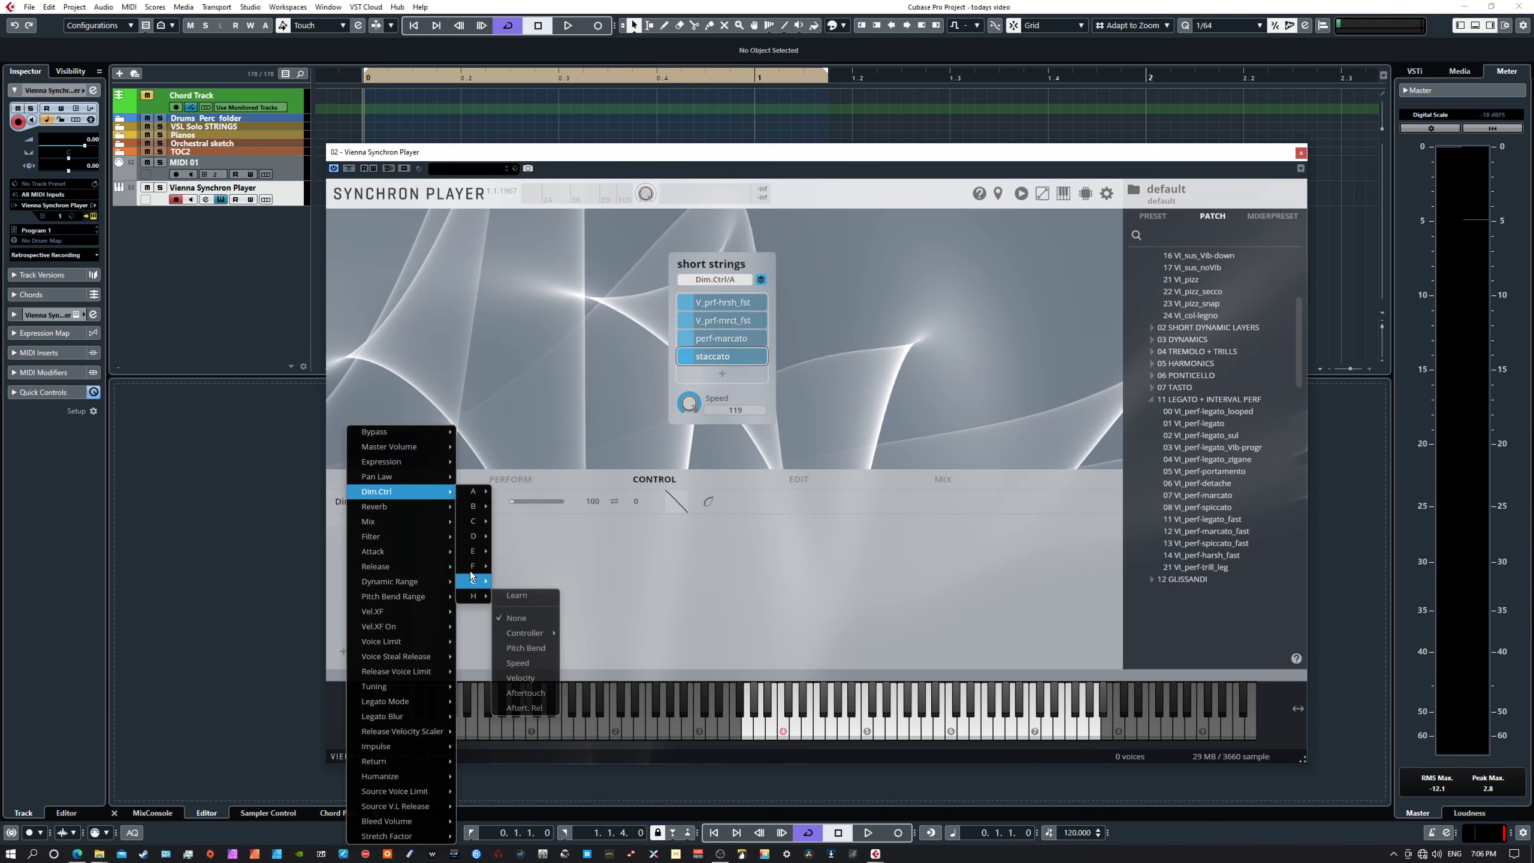
{"action": "mouse_move", "coordinate": [470, 496]}
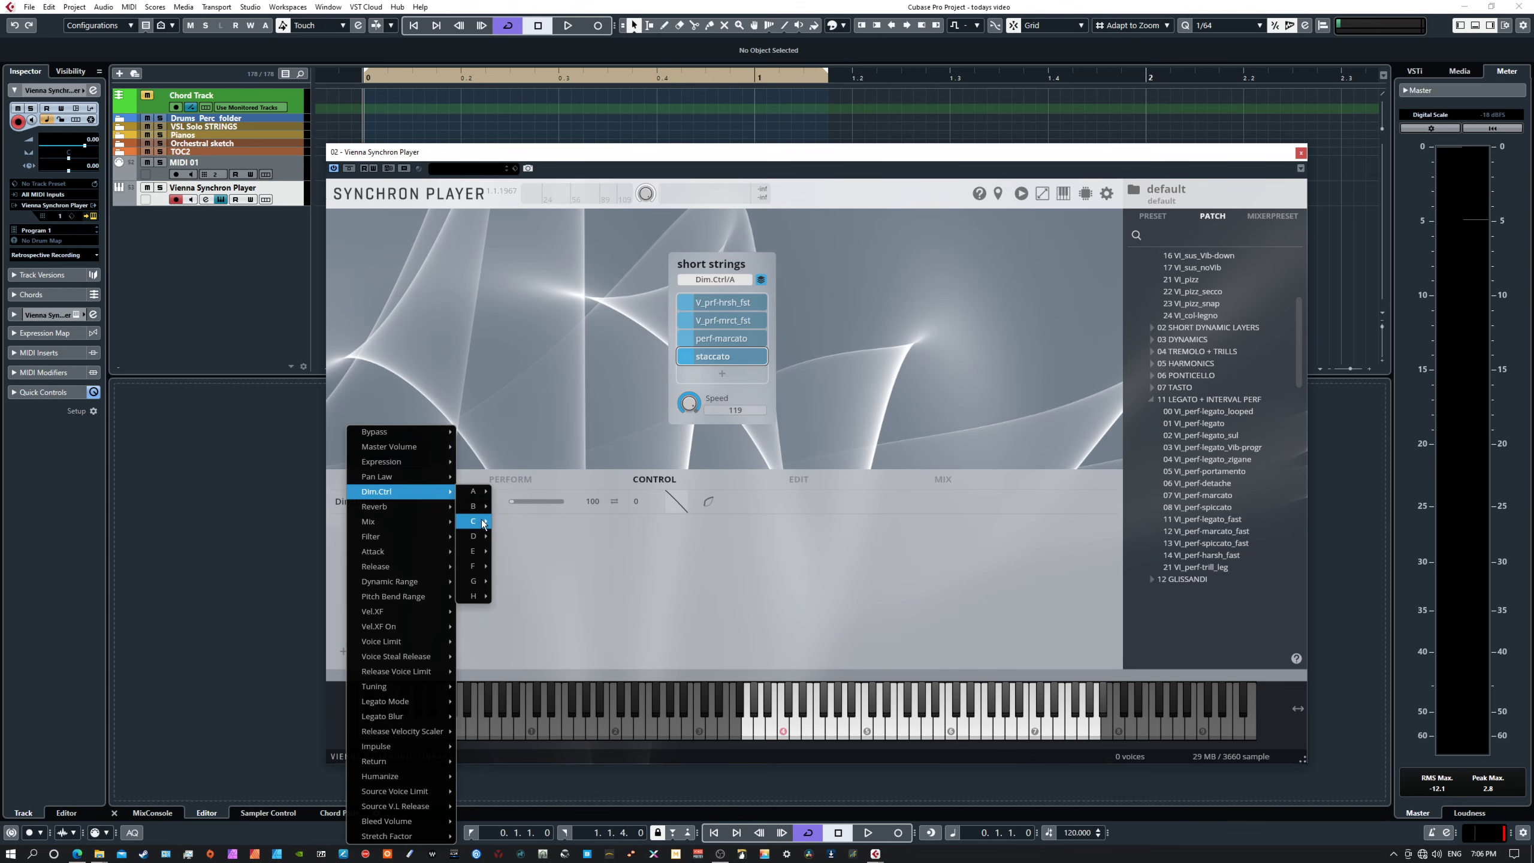
{"action": "mouse_move", "coordinate": [481, 595]}
{"action": "left_click", "coordinate": [592, 578]}
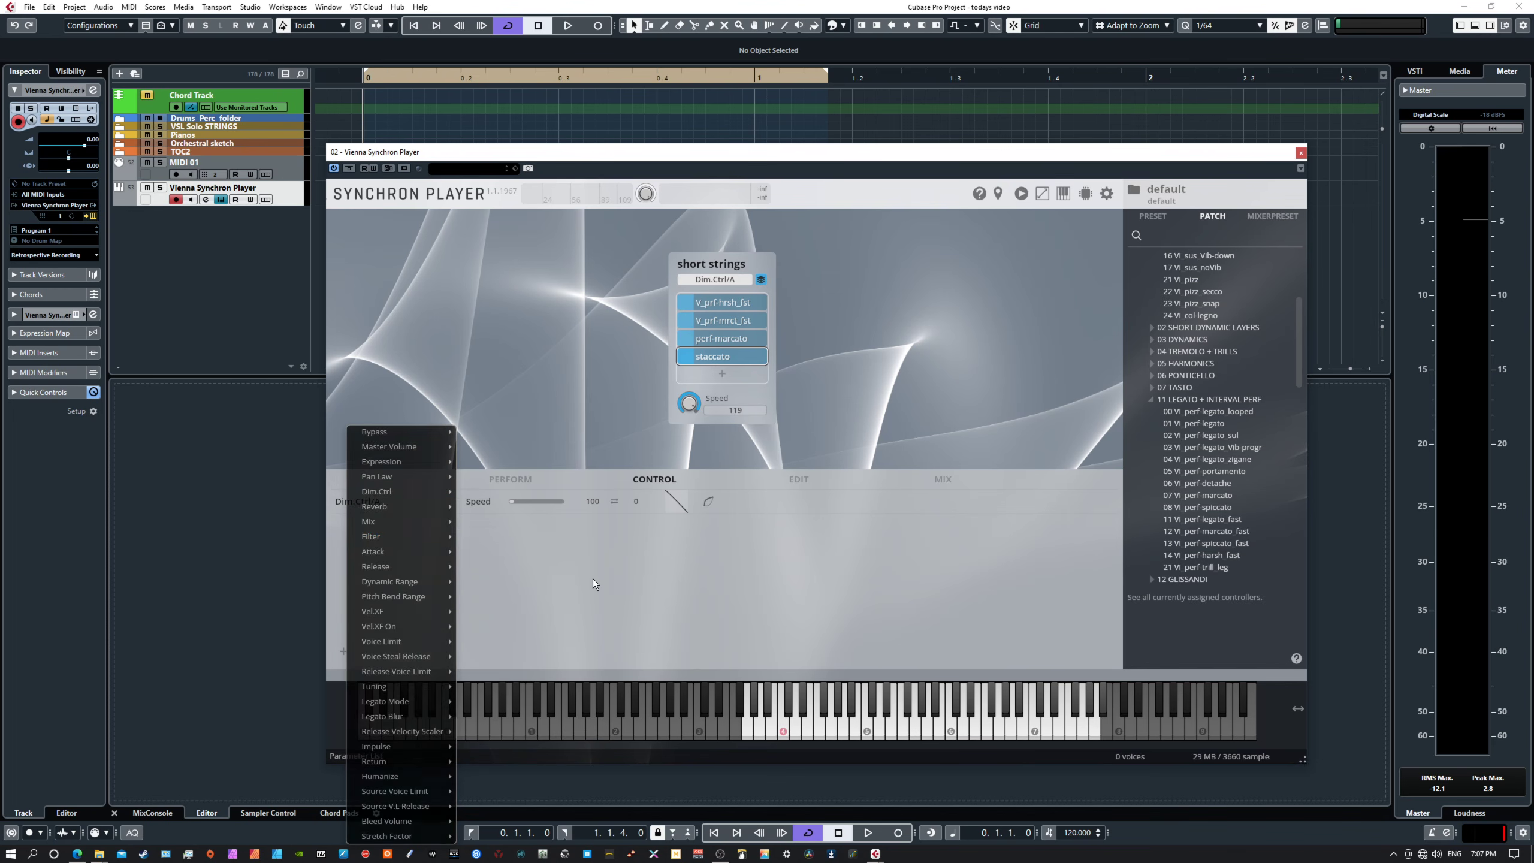
- Add Release, Legato Blur, Dynamic Range and Filter sliders to the performance controls
{"action": "left_click", "coordinate": [521, 482]}
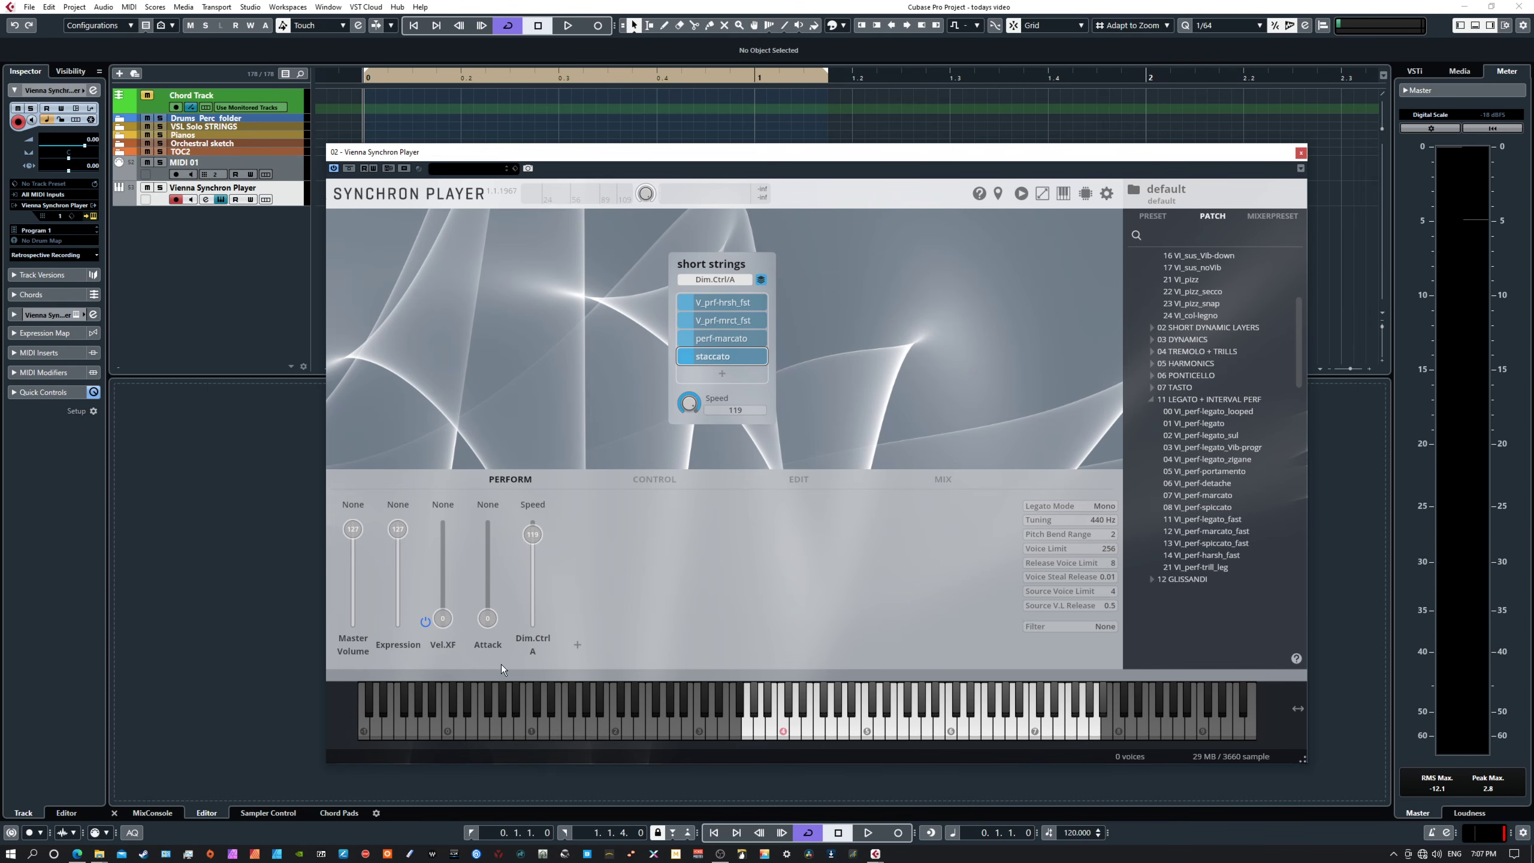
{"action": "left_click", "coordinate": [578, 646]}
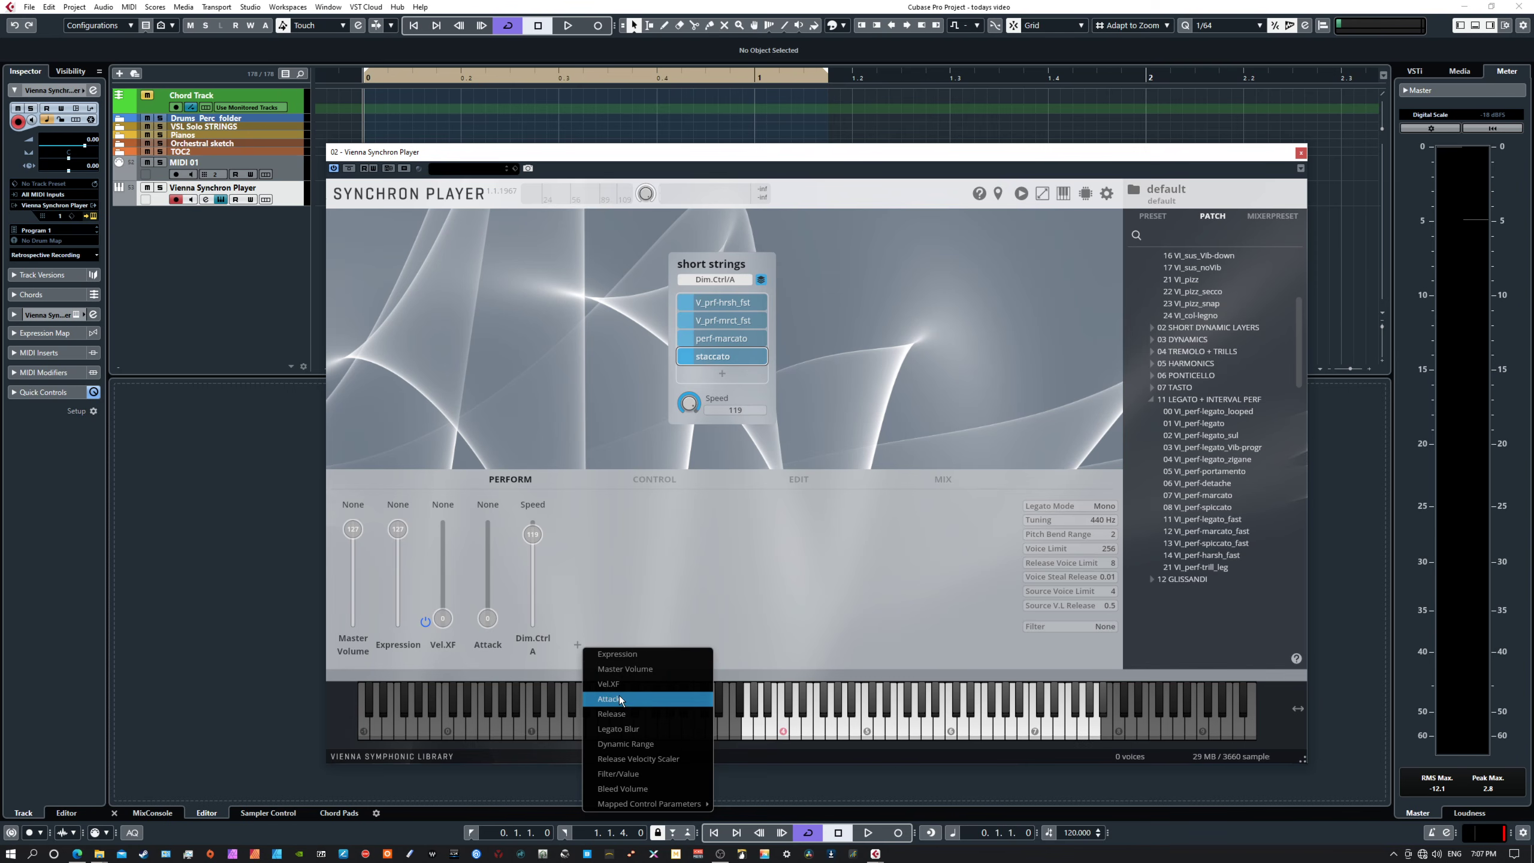
{"action": "left_click", "coordinate": [620, 715]}
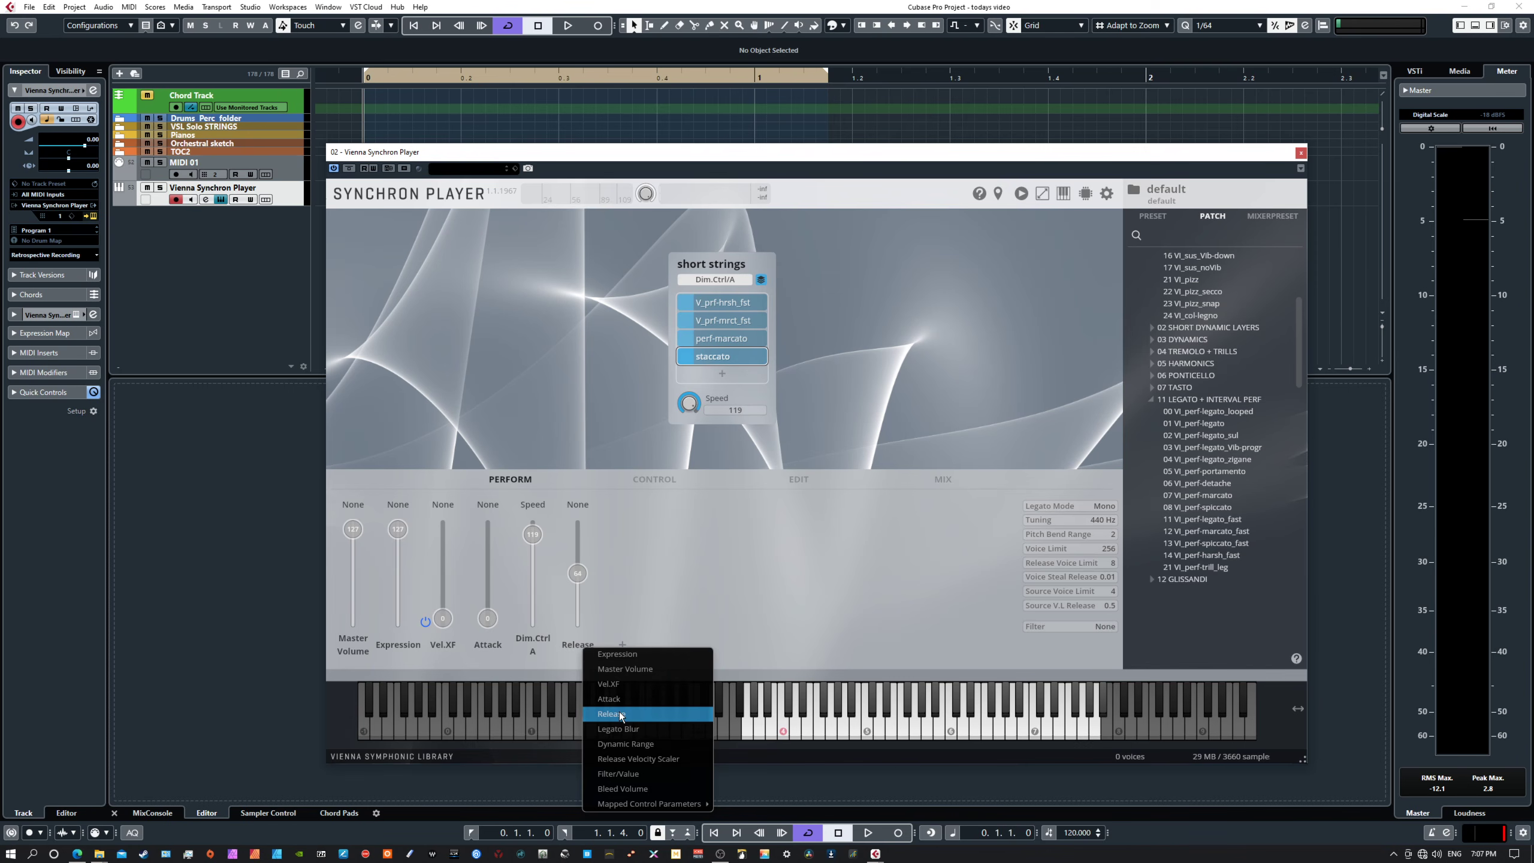
{"action": "left_click", "coordinate": [620, 645]}
{"action": "left_click", "coordinate": [669, 728]}
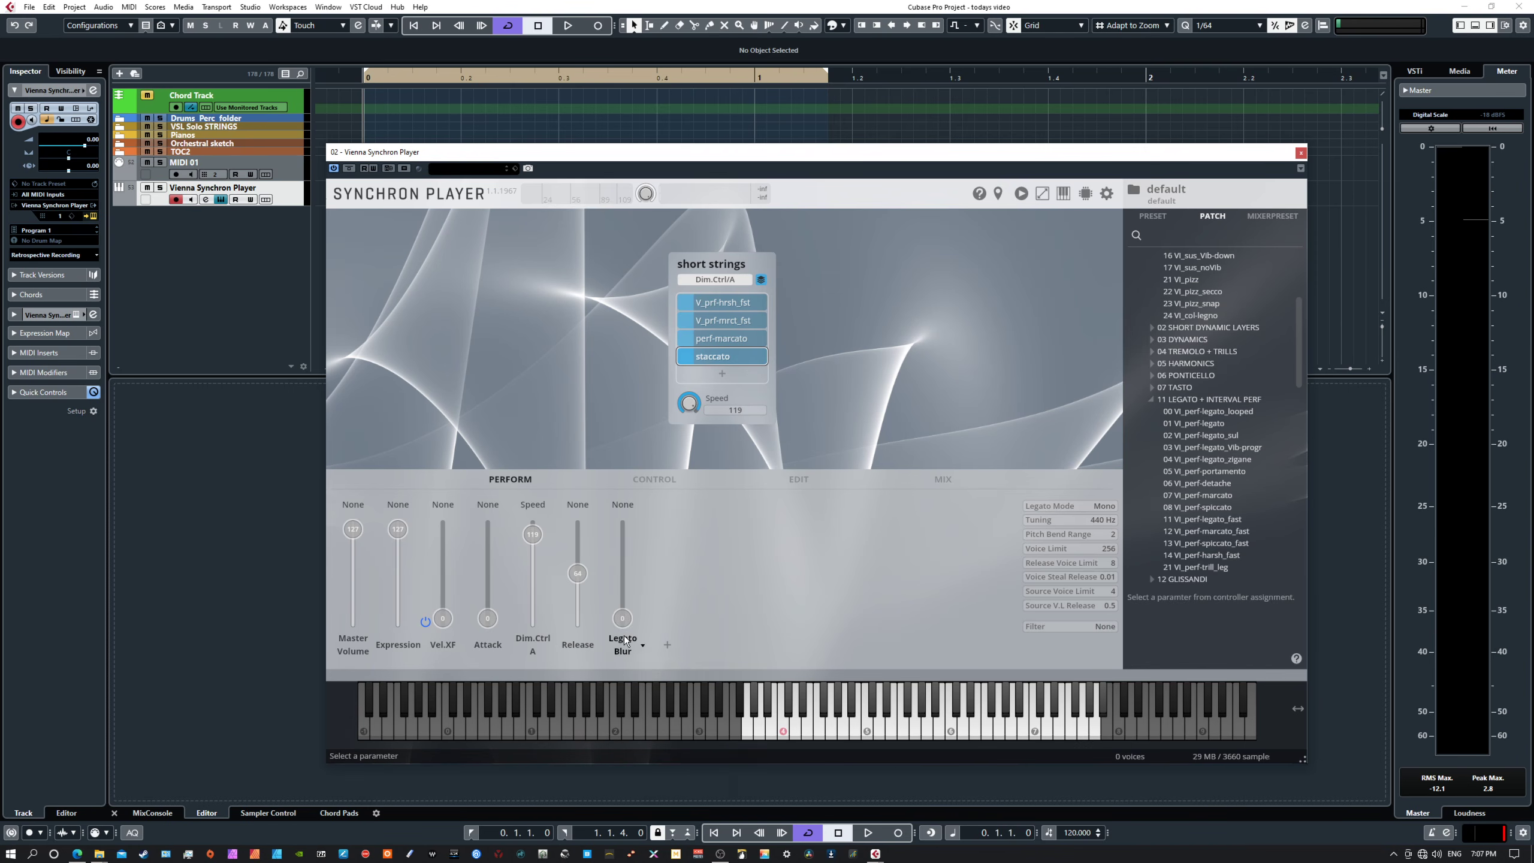
{"action": "left_click", "coordinate": [667, 644]}
{"action": "left_click", "coordinate": [733, 743]}
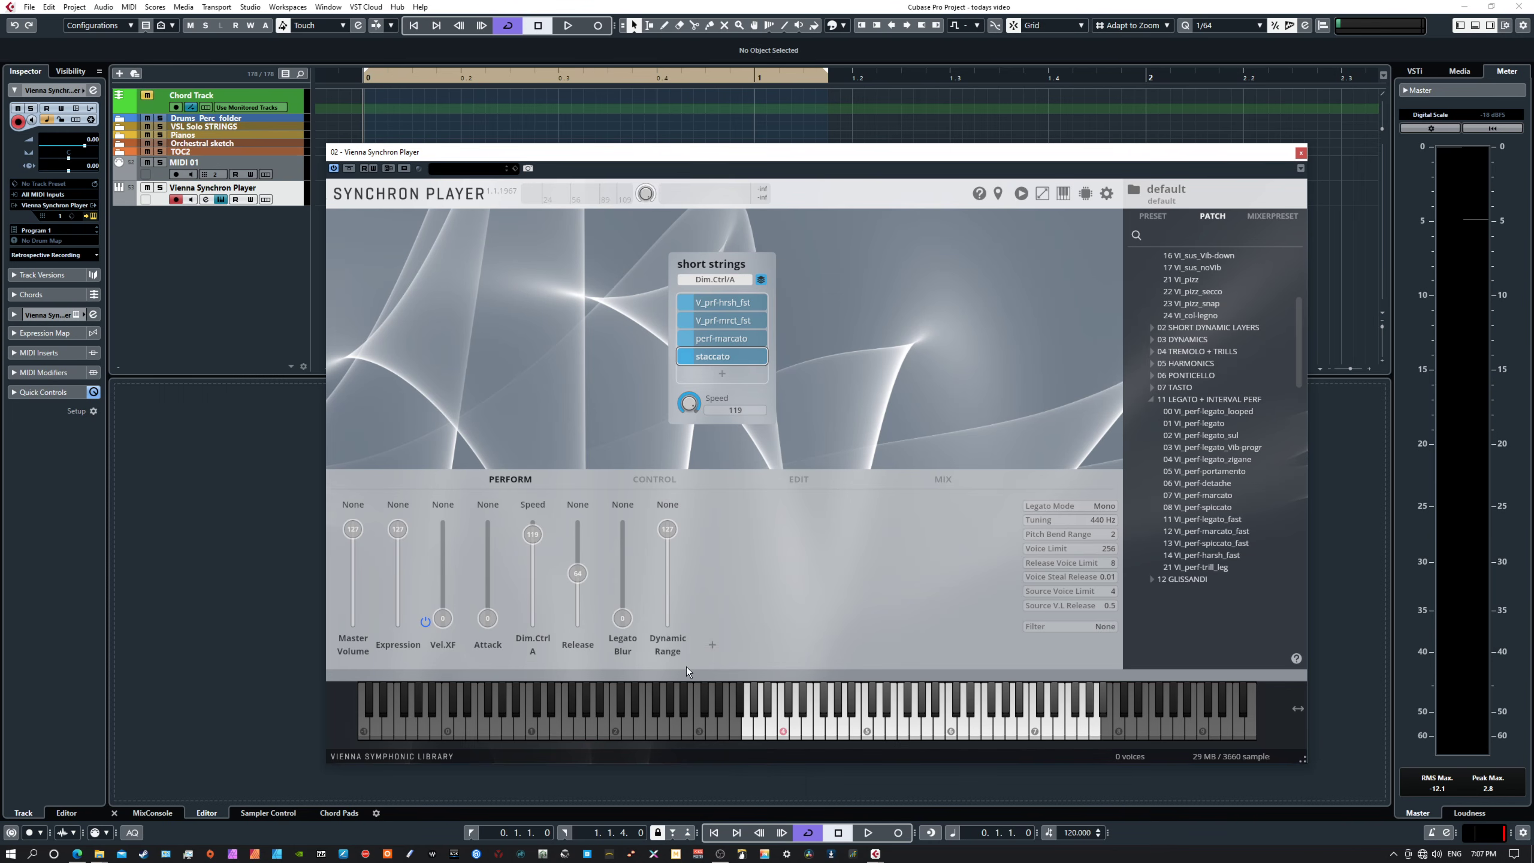
{"action": "left_click", "coordinate": [712, 644]}
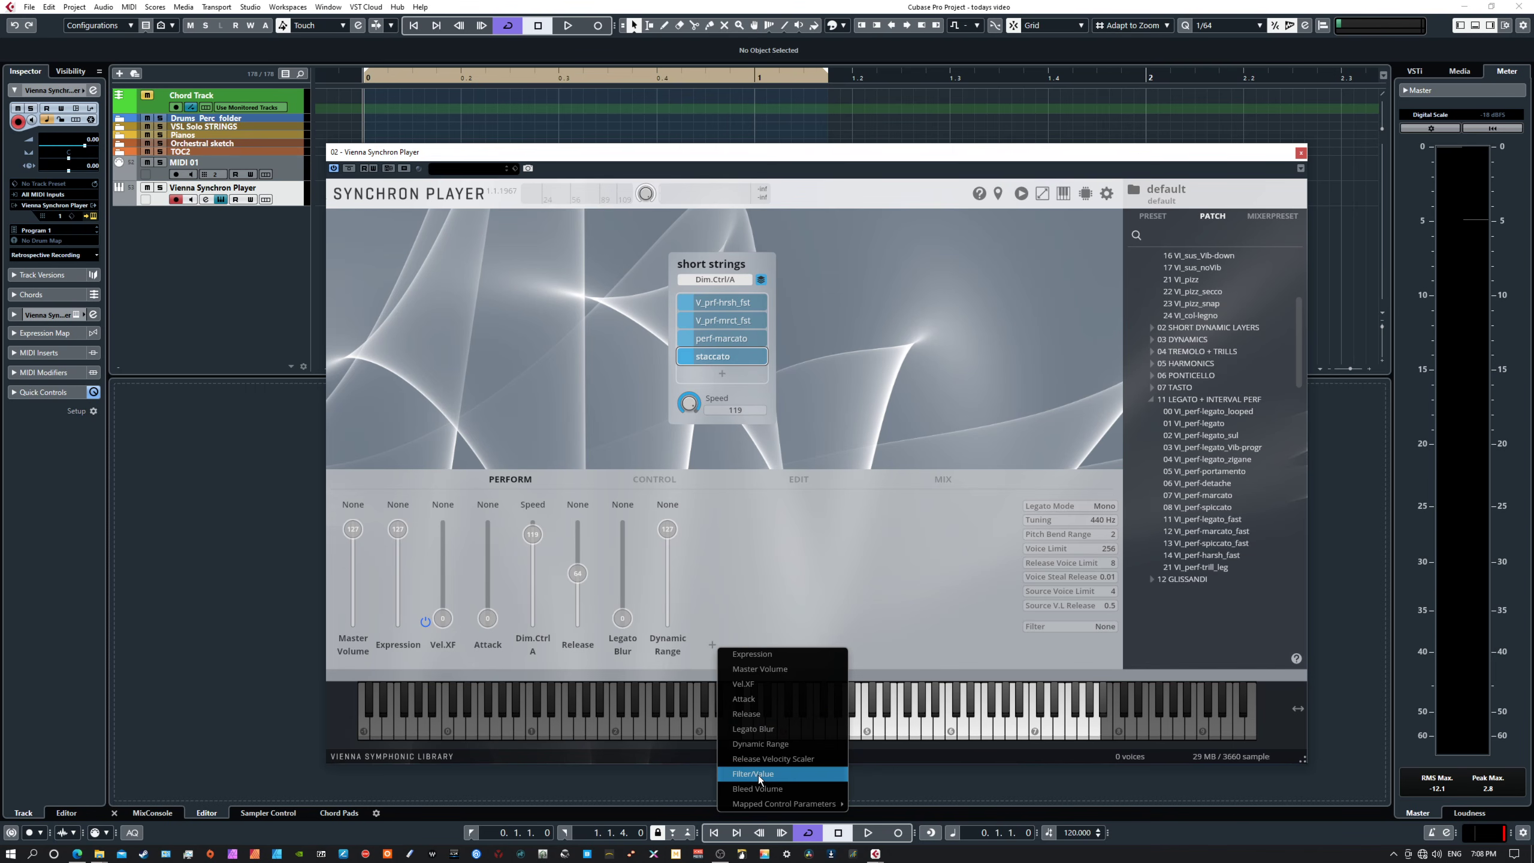
{"action": "left_click", "coordinate": [757, 775]}
- Compare the mapped parameters offered for performance sliders with the control mapping list, including Pan Law, Dynamic Range, Vel.XF On and Legato Mode
{"action": "left_click", "coordinate": [756, 647]}
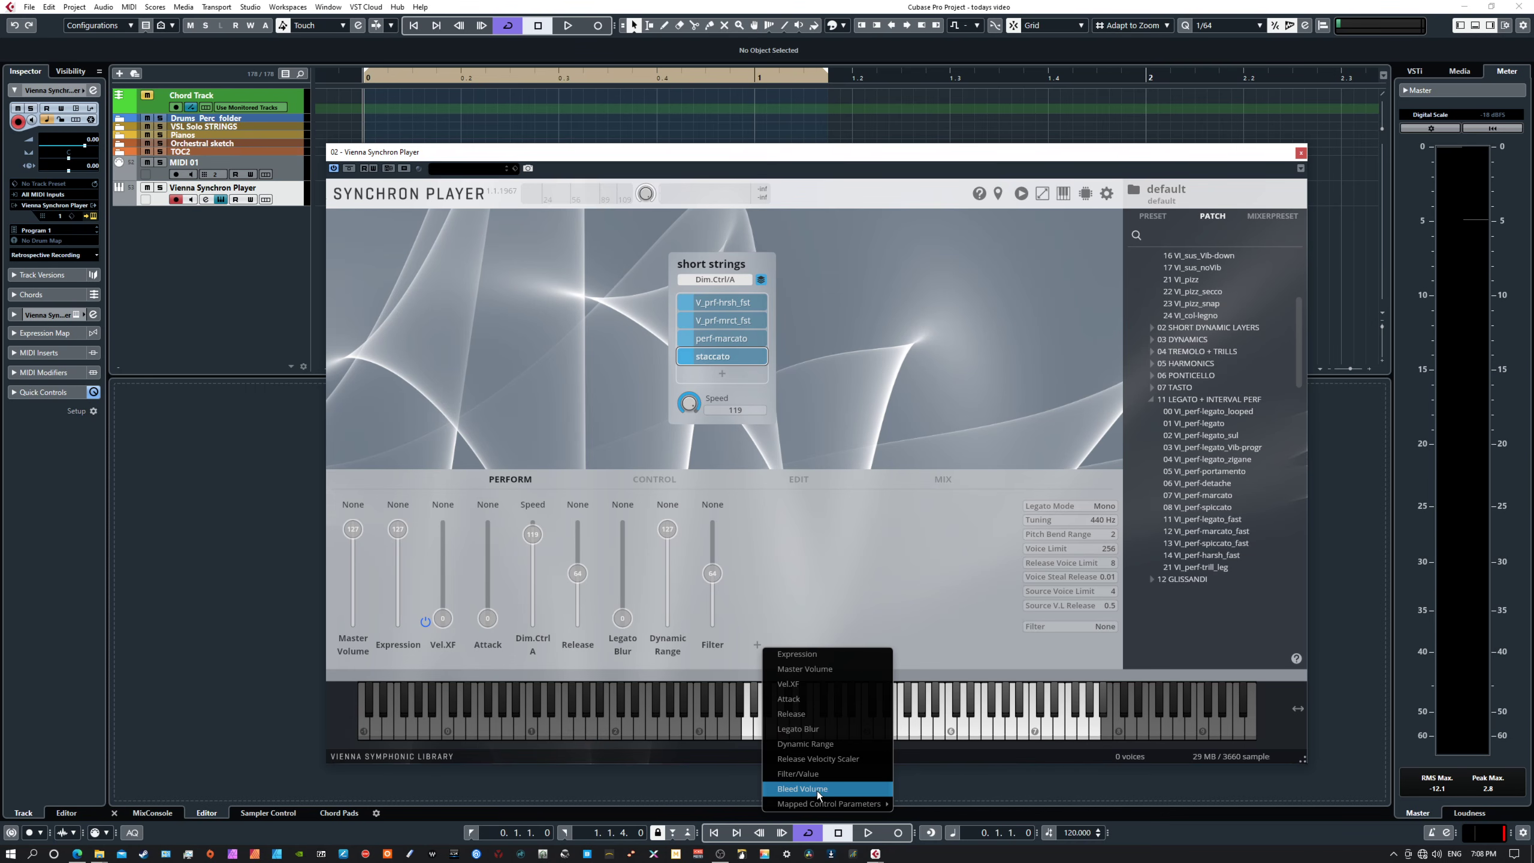
{"action": "mouse_move", "coordinate": [810, 807]}
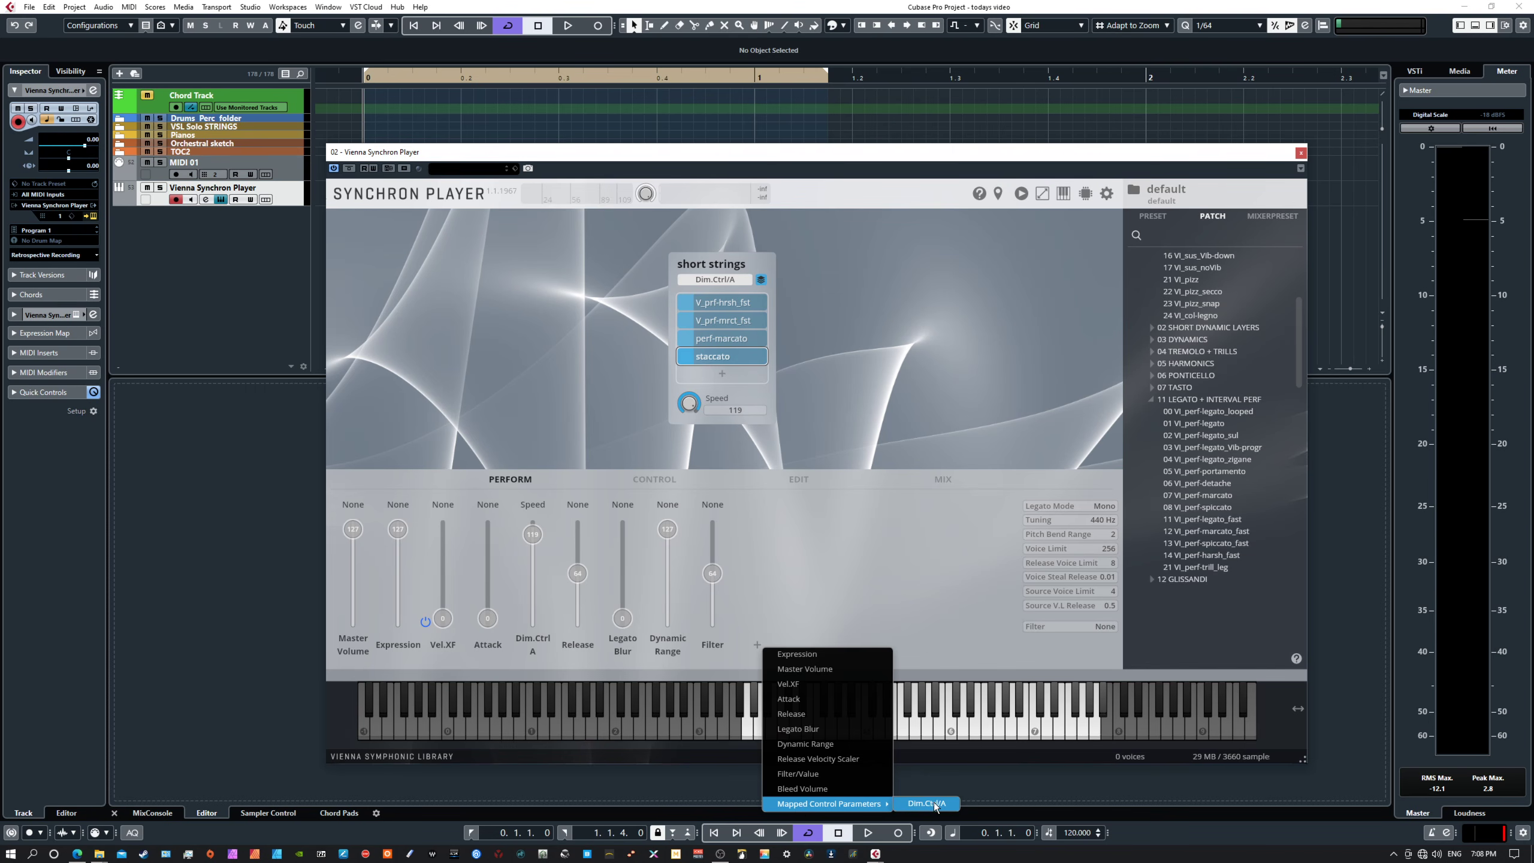
{"action": "left_click", "coordinate": [820, 584]}
{"action": "left_click", "coordinate": [660, 482]}
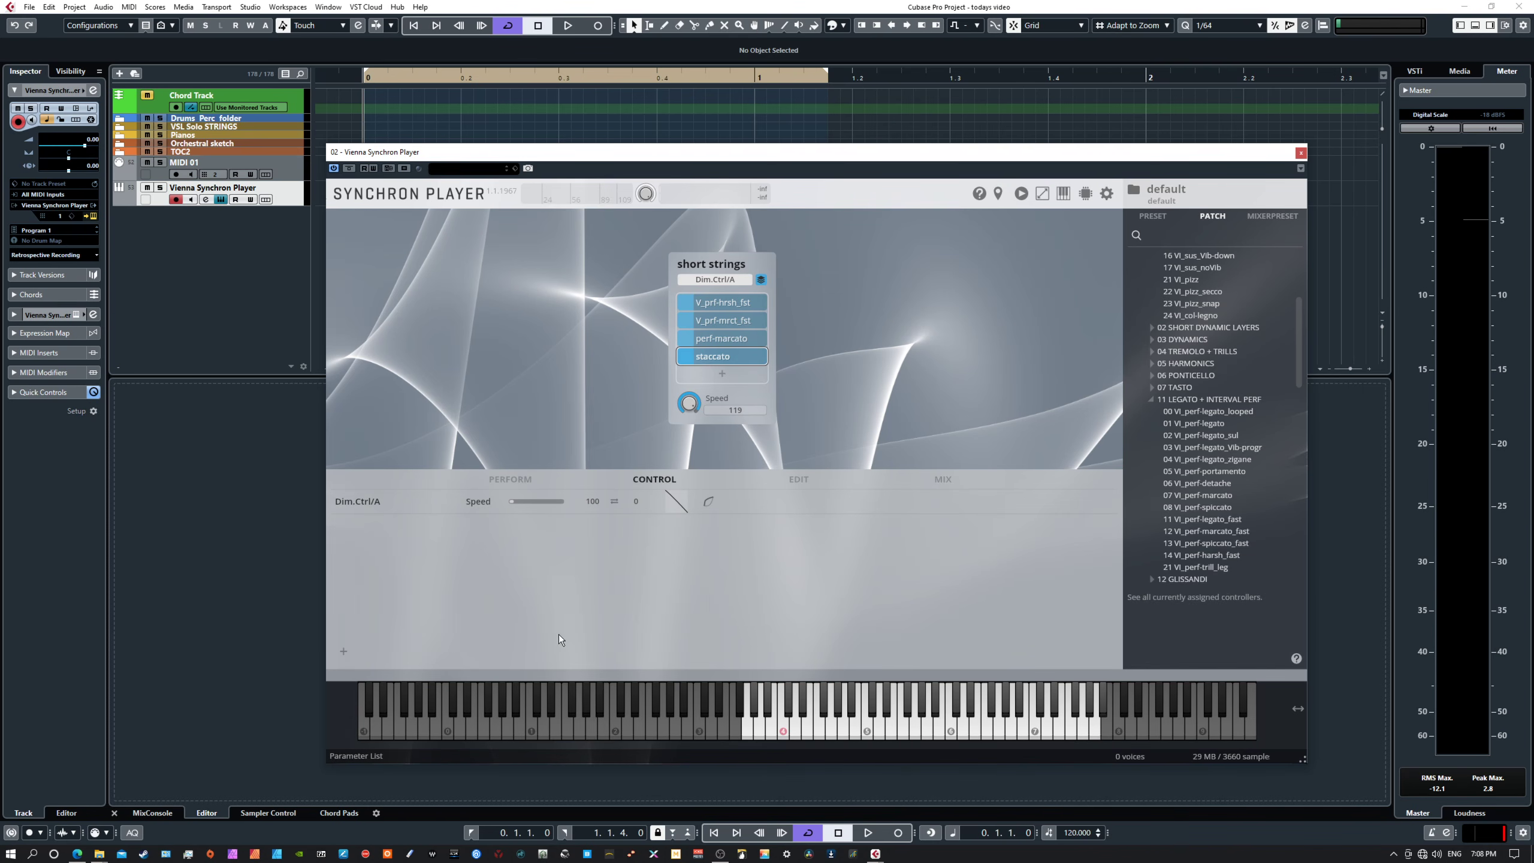
{"action": "left_click", "coordinate": [340, 653]}
{"action": "mouse_move", "coordinate": [403, 477]}
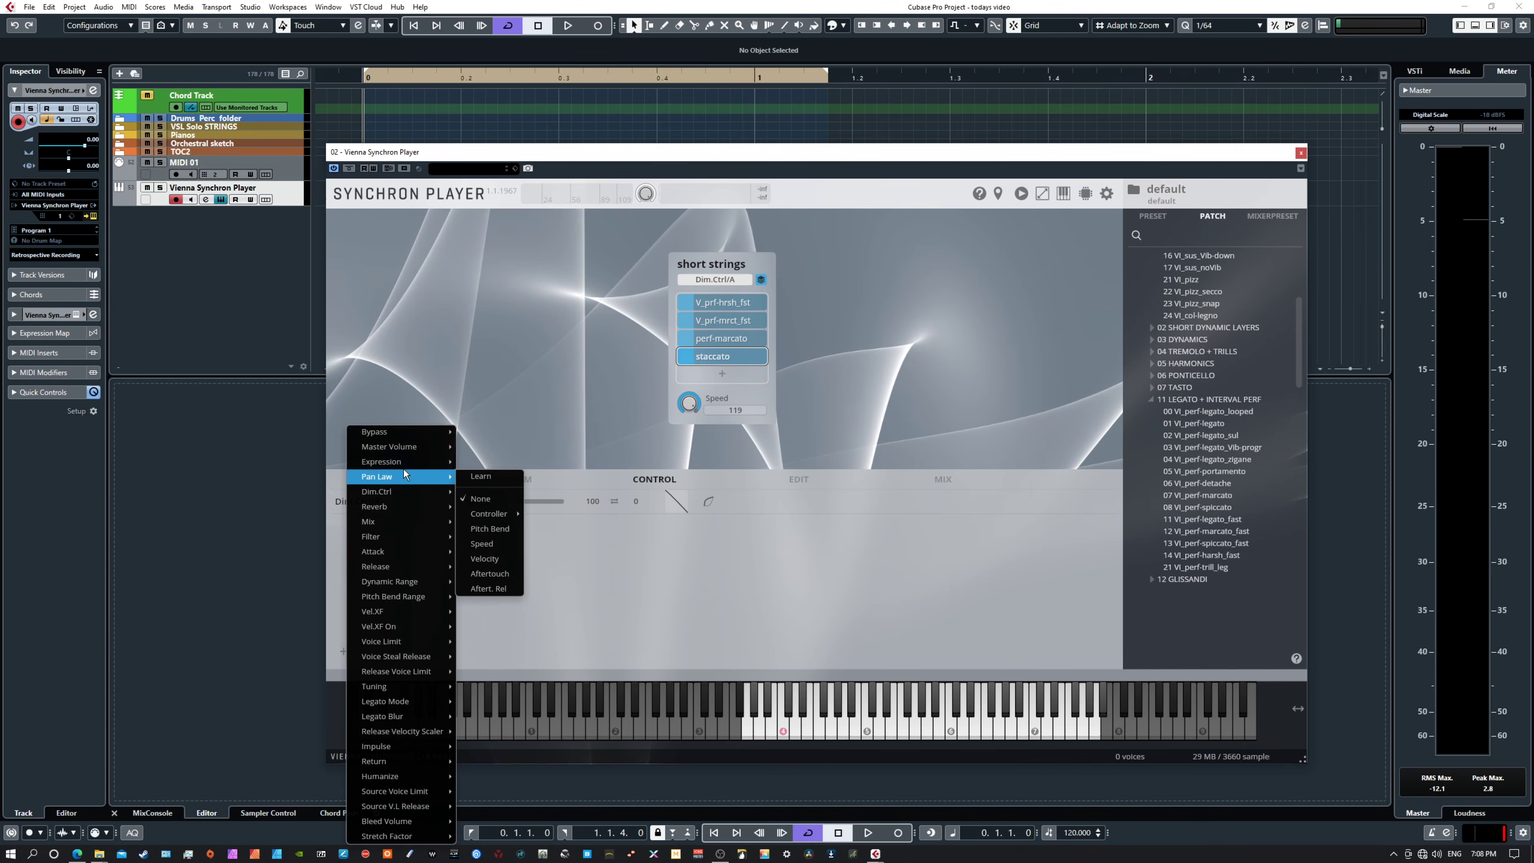
{"action": "mouse_move", "coordinate": [397, 584]}
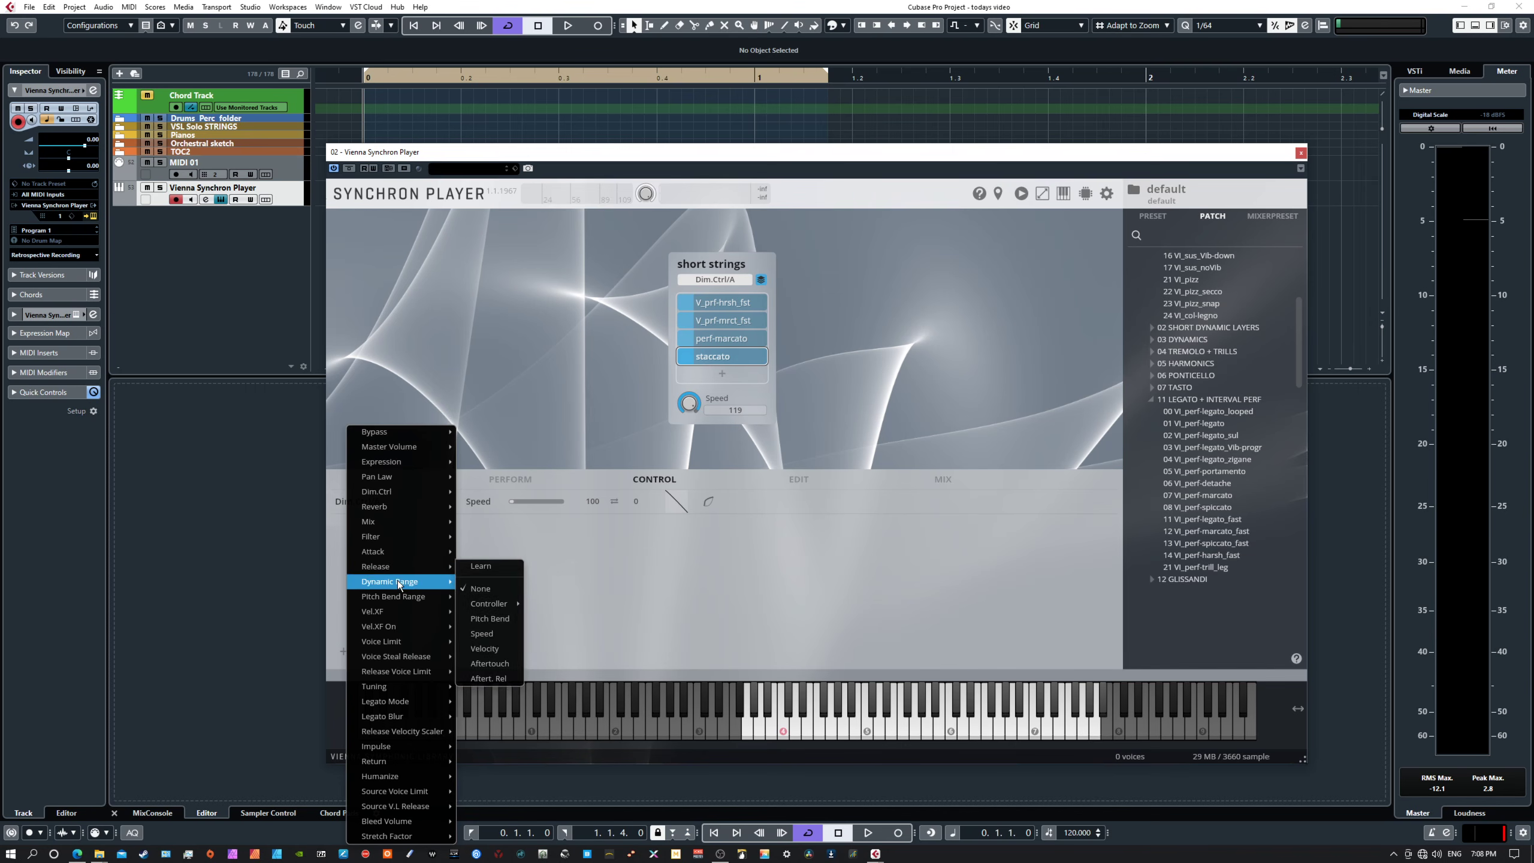
{"action": "mouse_move", "coordinate": [398, 622]}
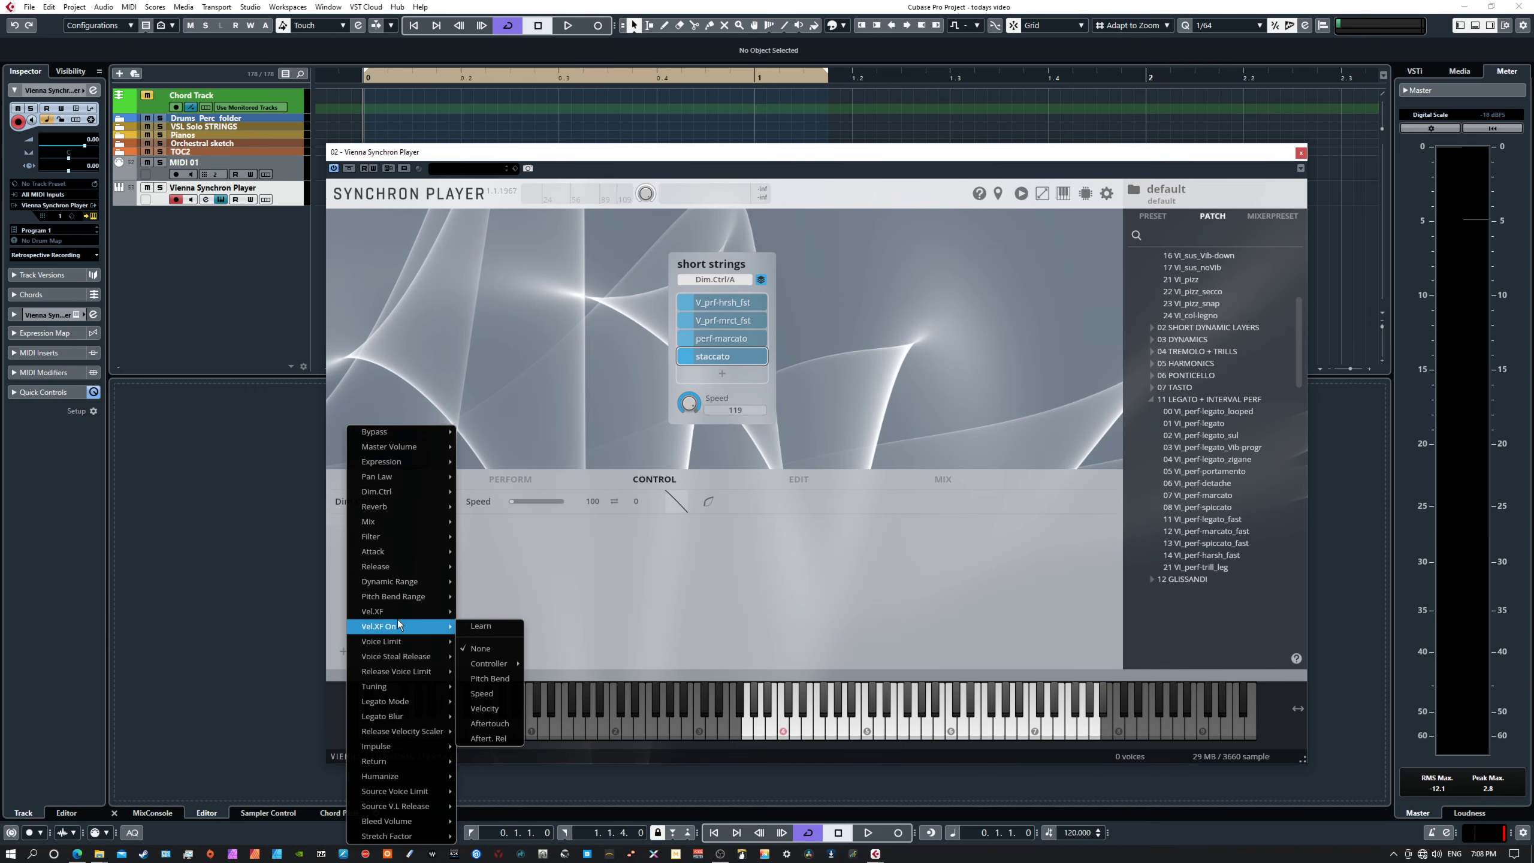
{"action": "mouse_move", "coordinate": [422, 702]}
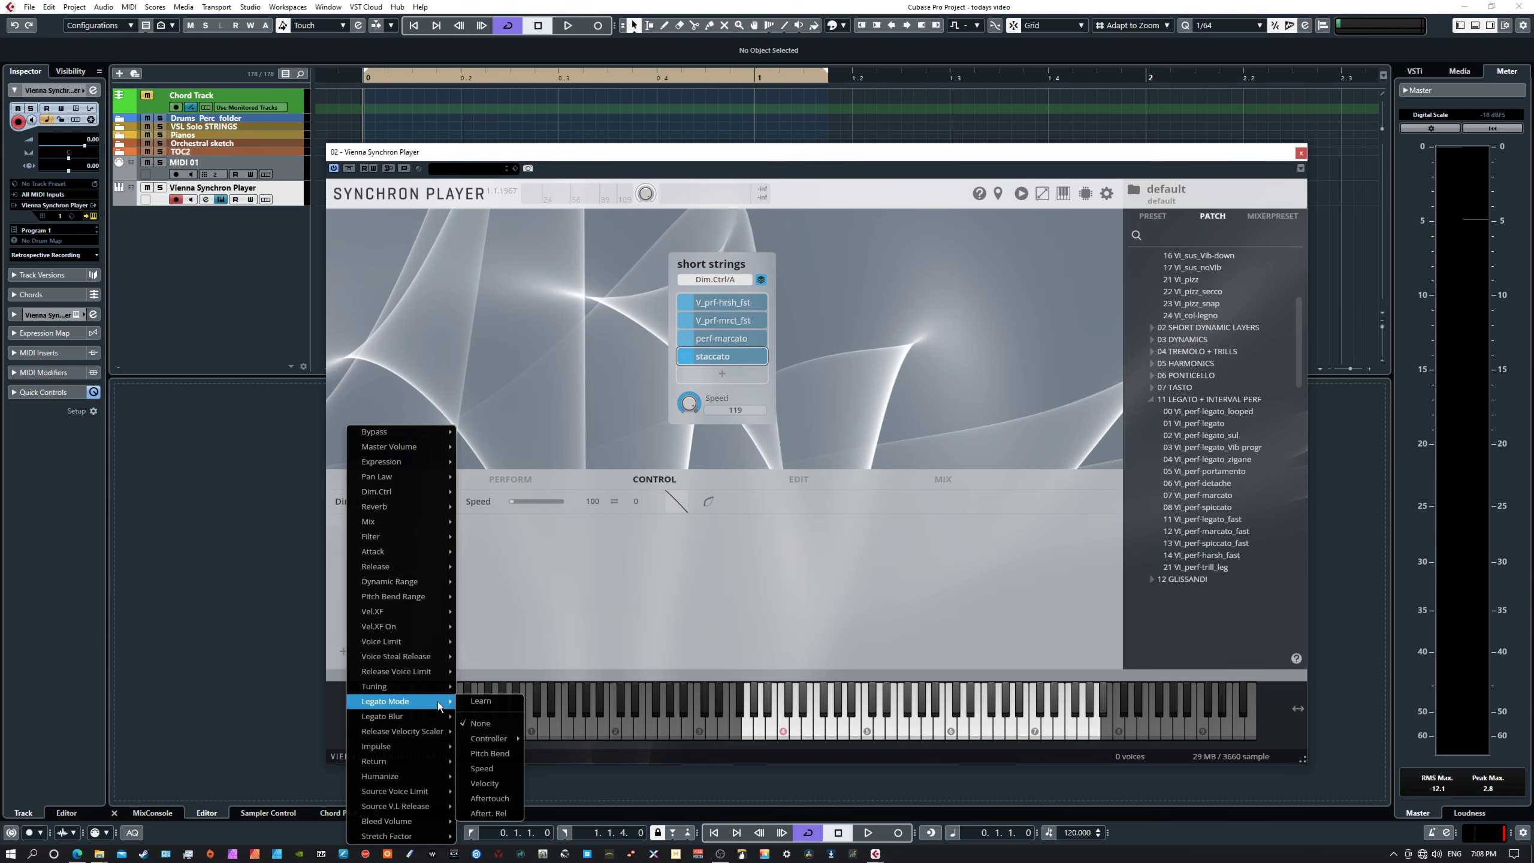
{"action": "left_click", "coordinate": [731, 564]}
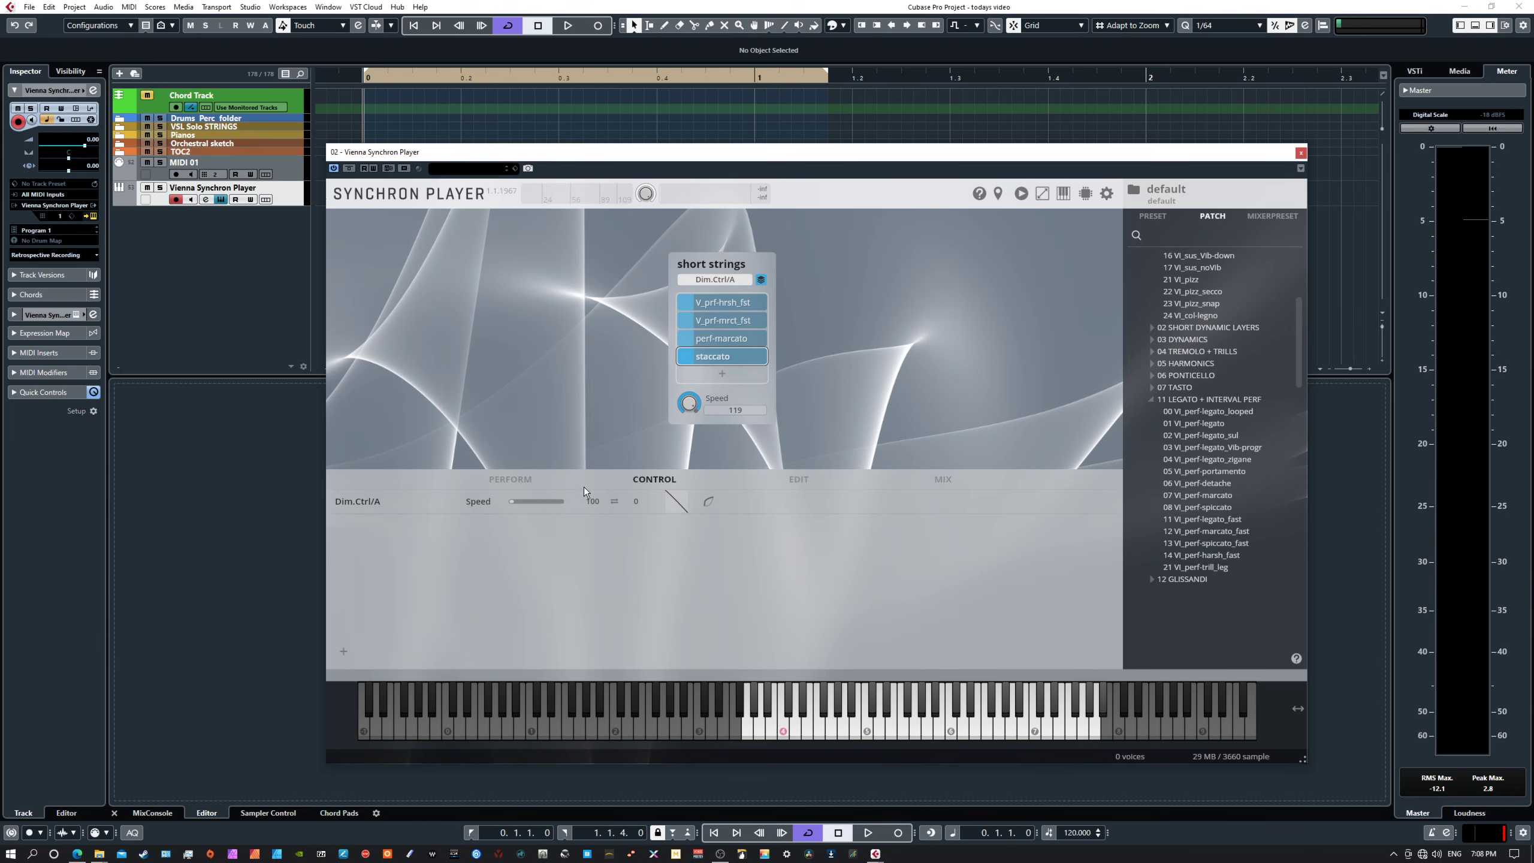
- Delete the V_prf-hrsh_fst, V_prf-mrct_fst and perf-marcato slots from the short strings dimension, keeping only staccato
{"action": "left_click", "coordinate": [523, 482]}
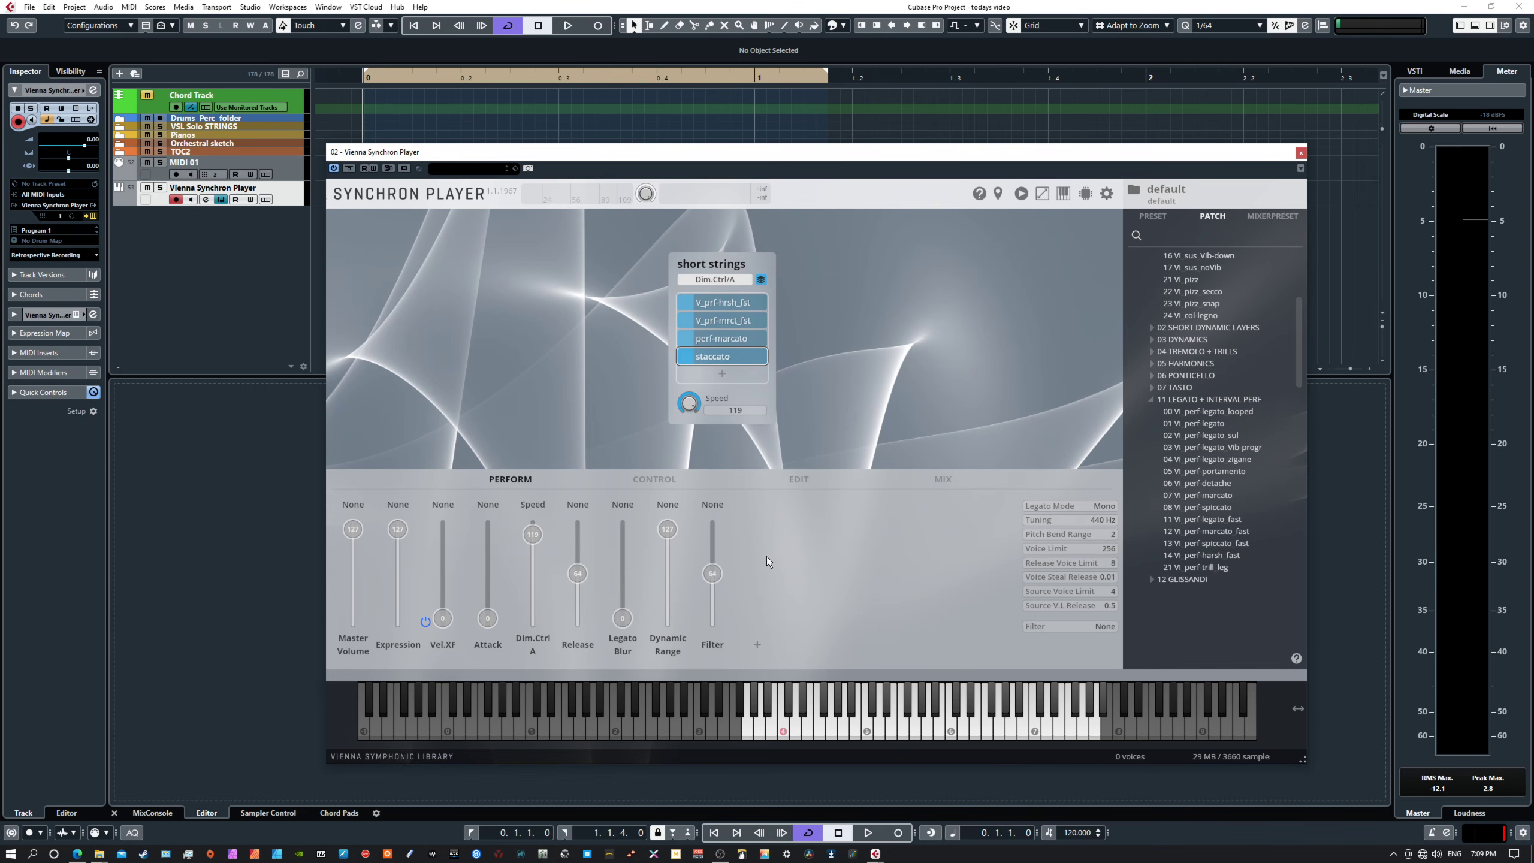
{"action": "right_click", "coordinate": [721, 361]}
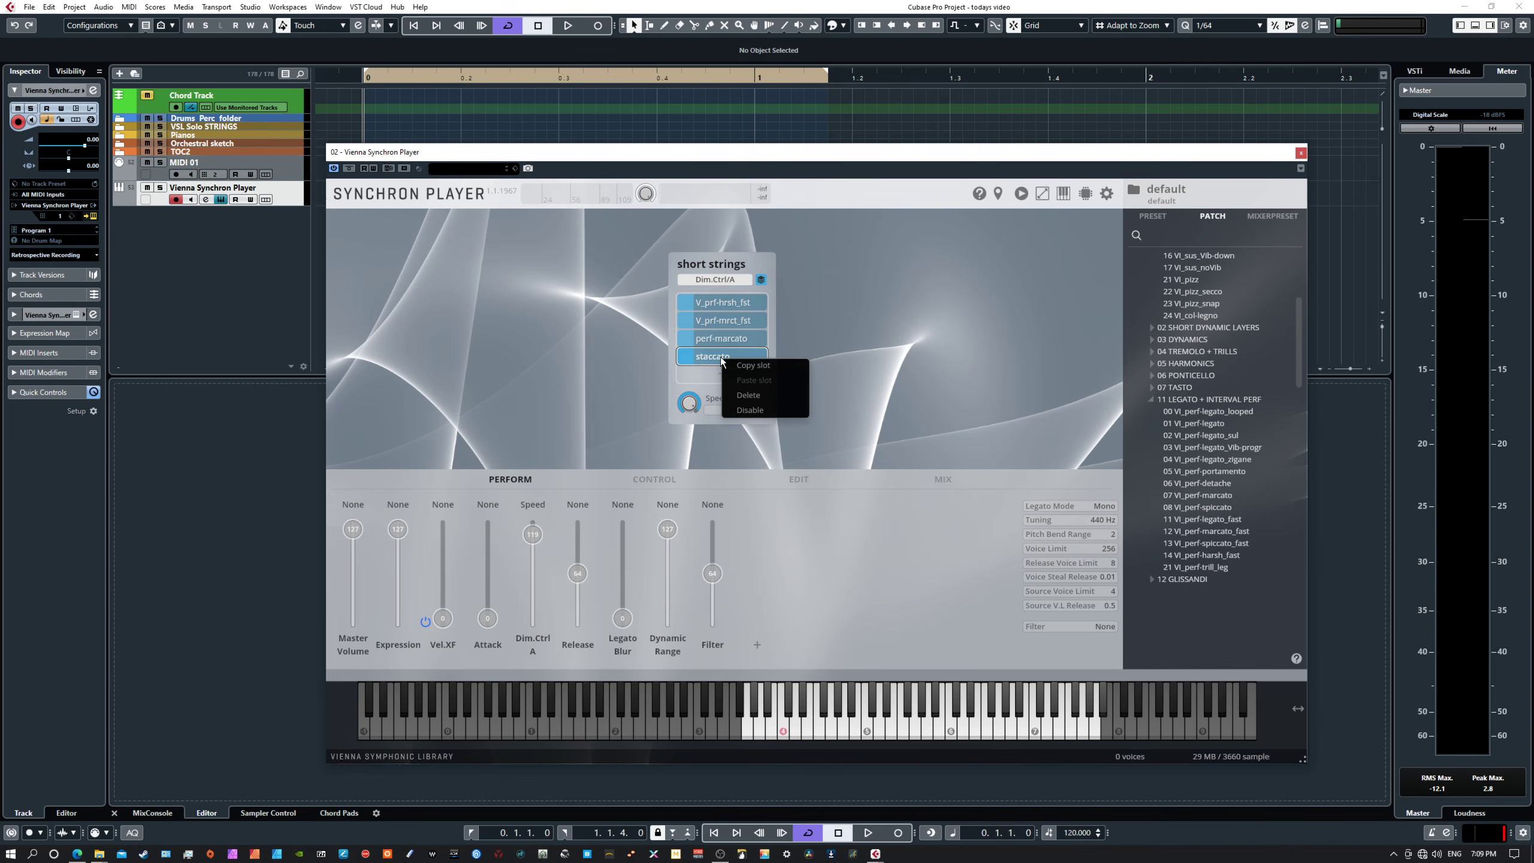
{"action": "left_click", "coordinate": [717, 304]}
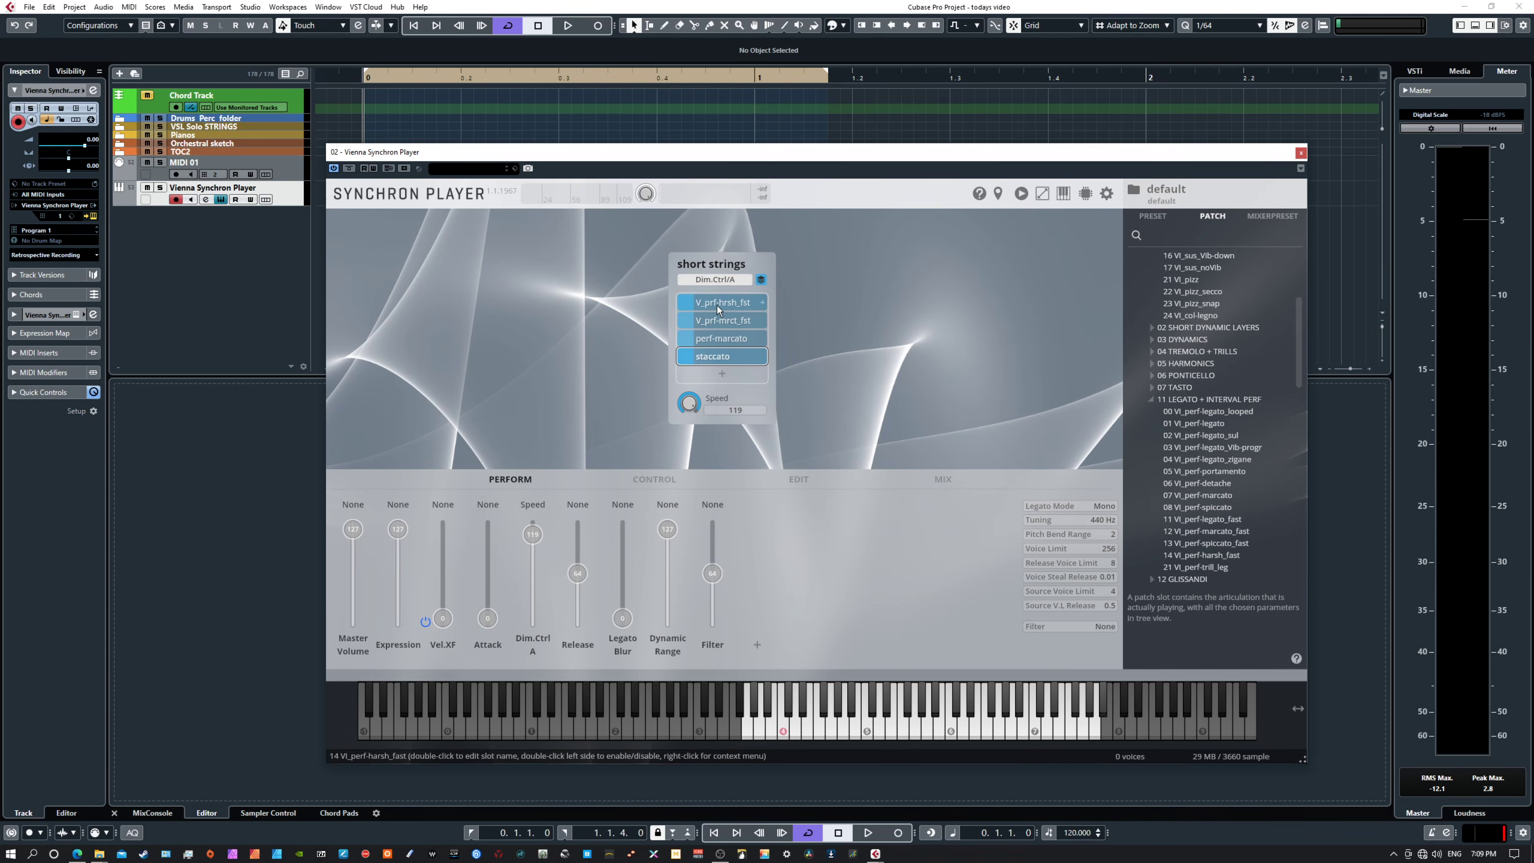
{"action": "right_click", "coordinate": [716, 304]}
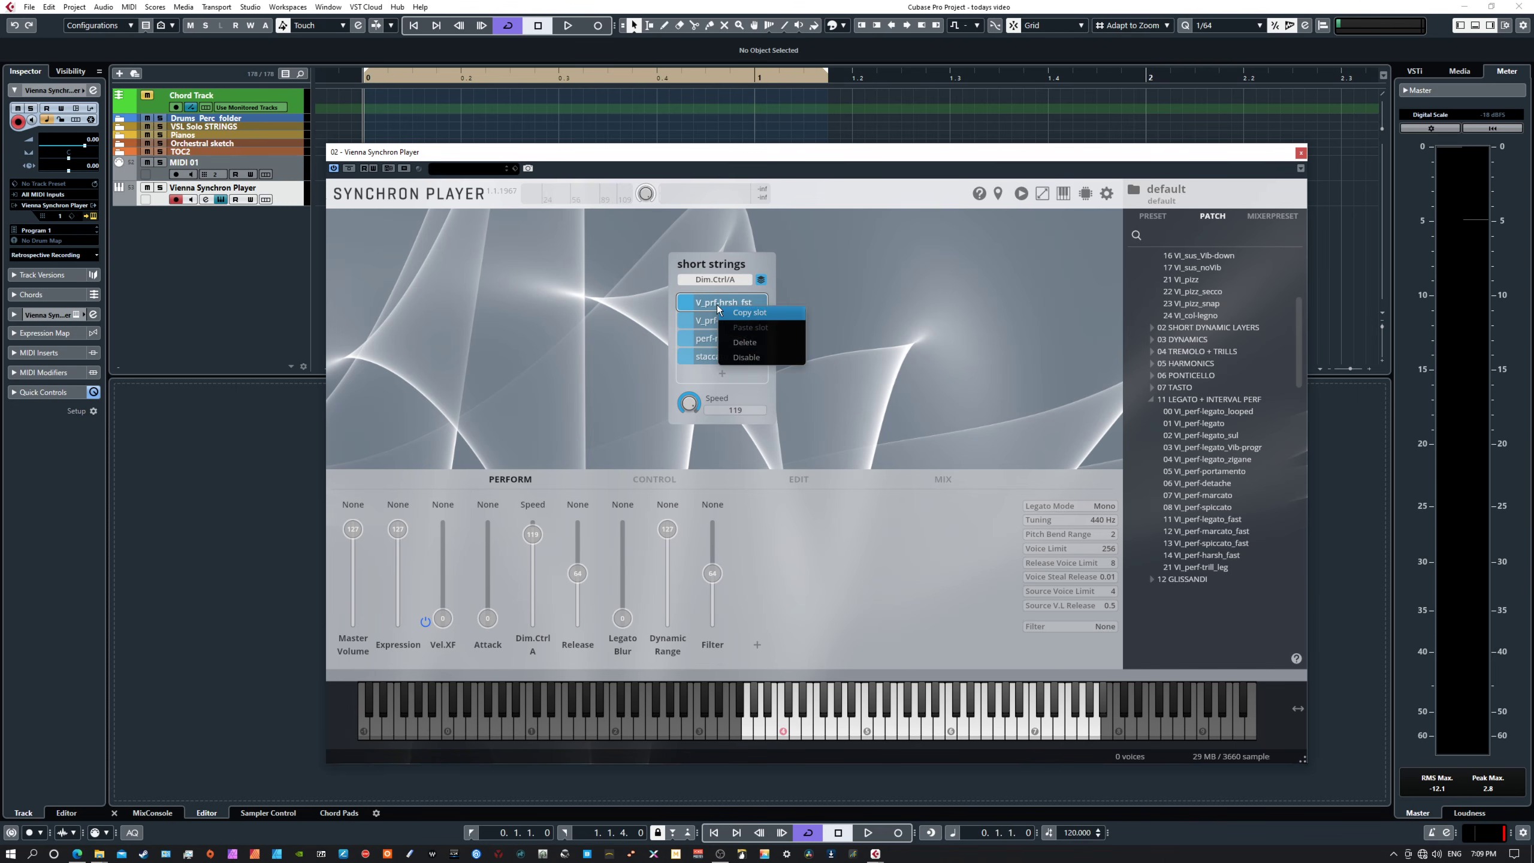
{"action": "left_click", "coordinate": [744, 344]}
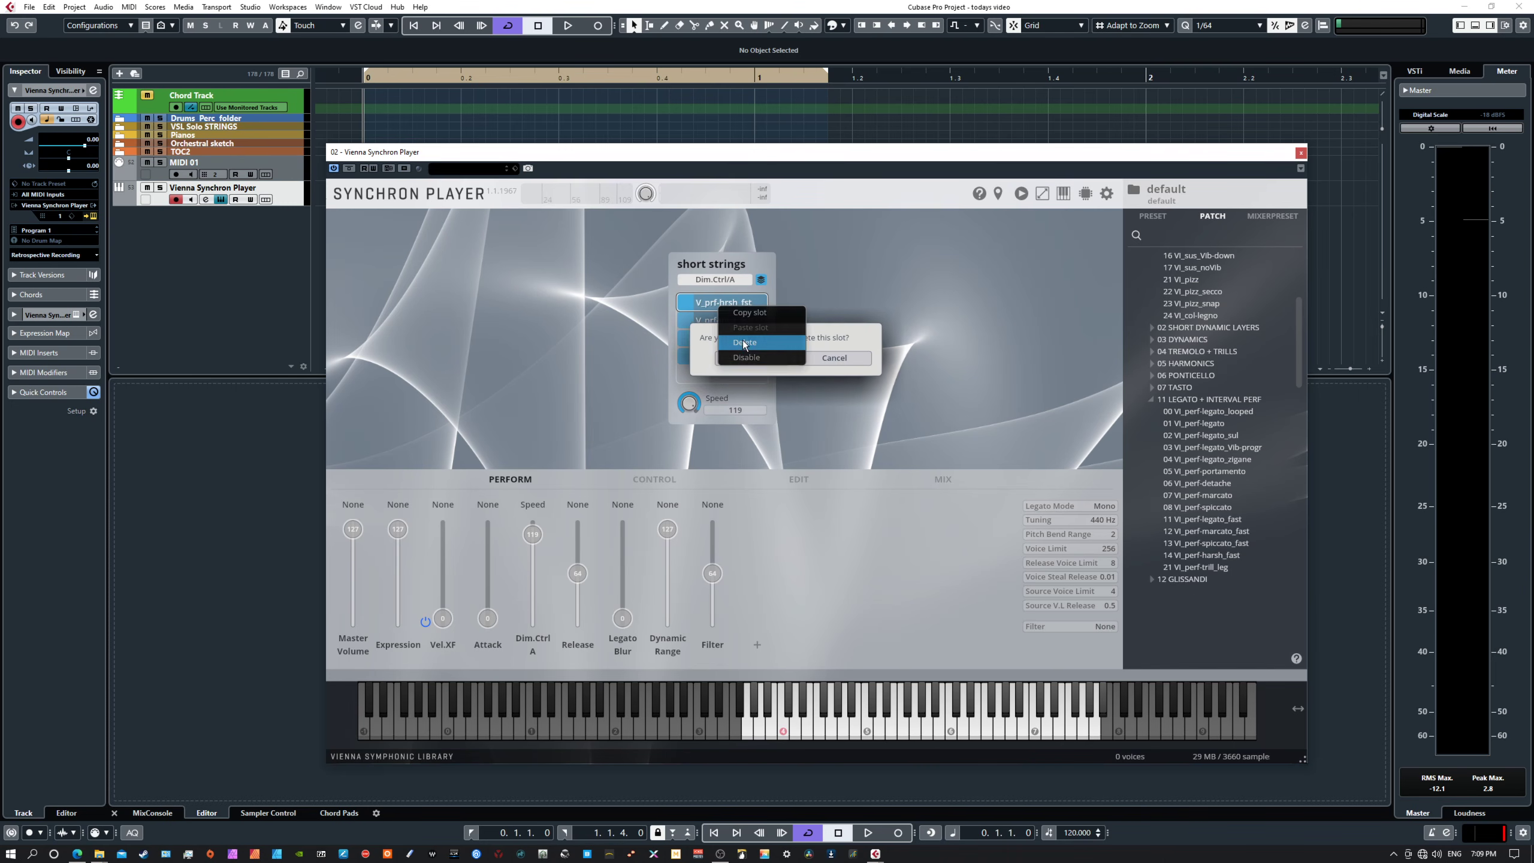
{"action": "left_click", "coordinate": [740, 354]}
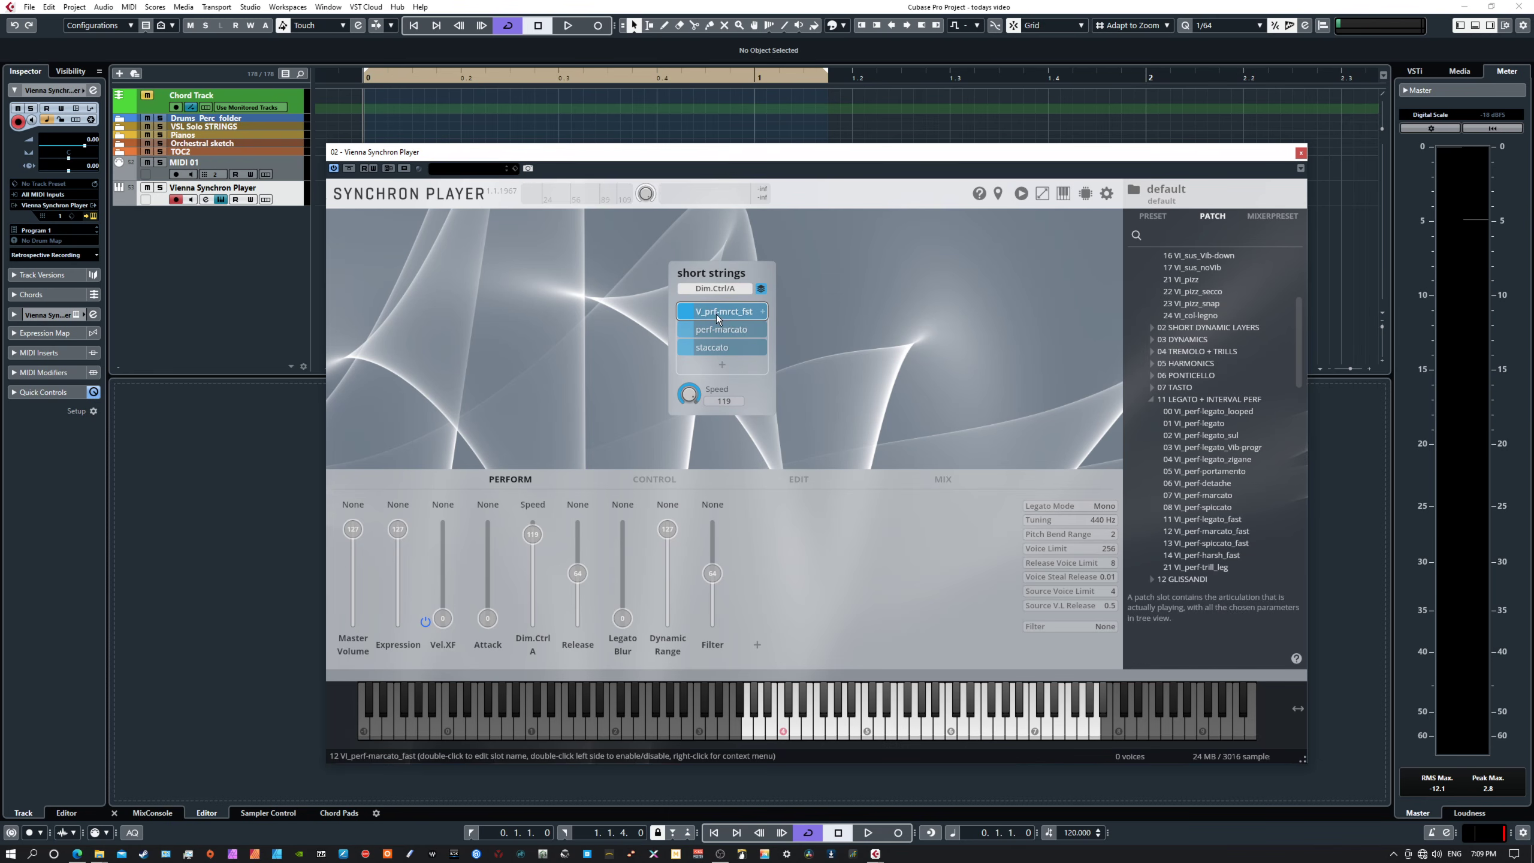
{"action": "right_click", "coordinate": [717, 314]}
{"action": "left_click", "coordinate": [740, 353]}
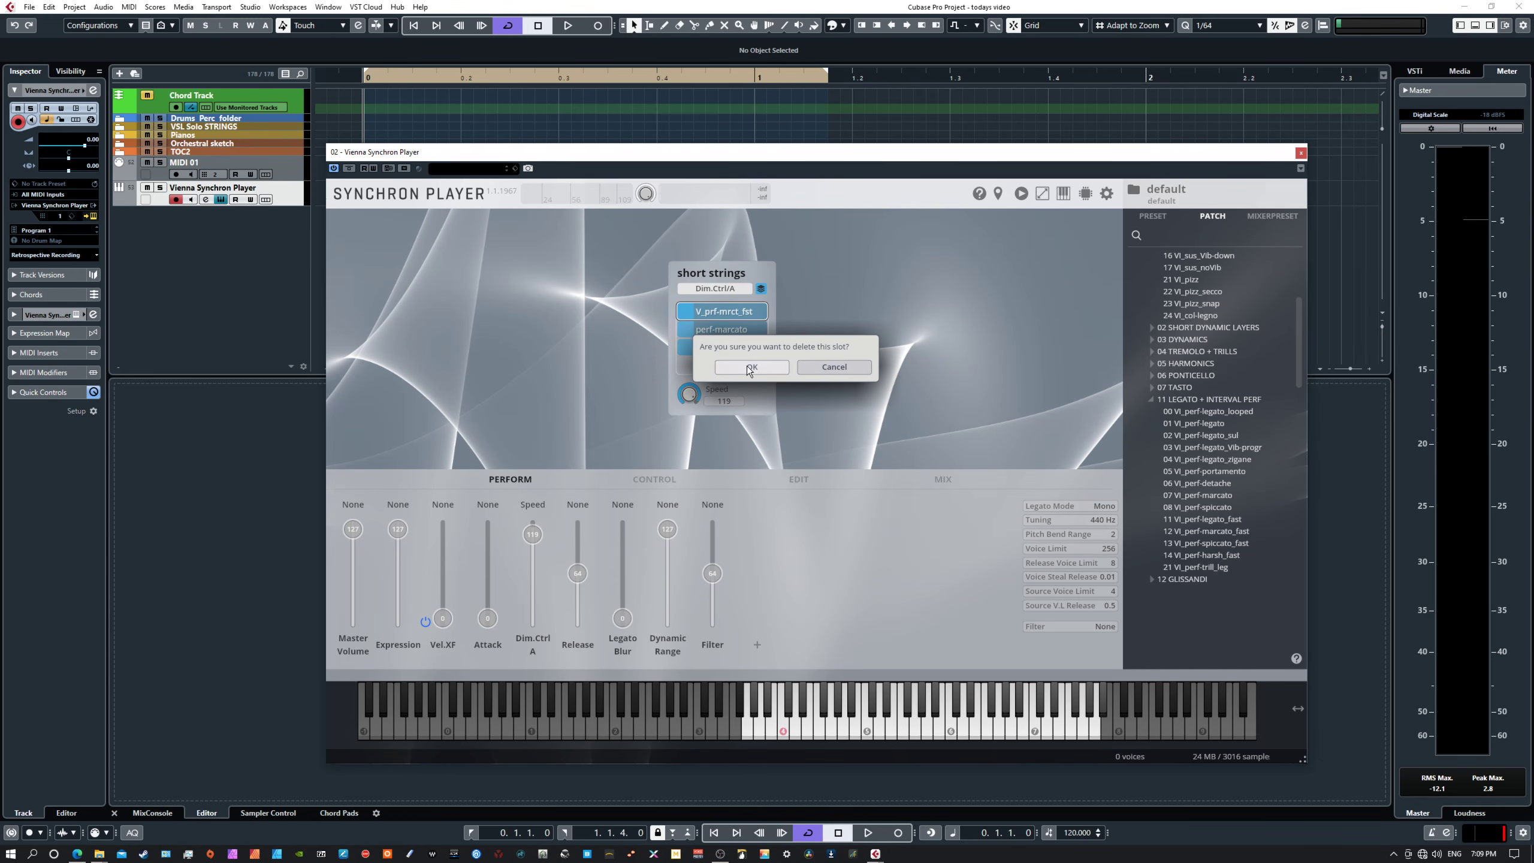
{"action": "left_click", "coordinate": [740, 355]}
{"action": "right_click", "coordinate": [716, 318]}
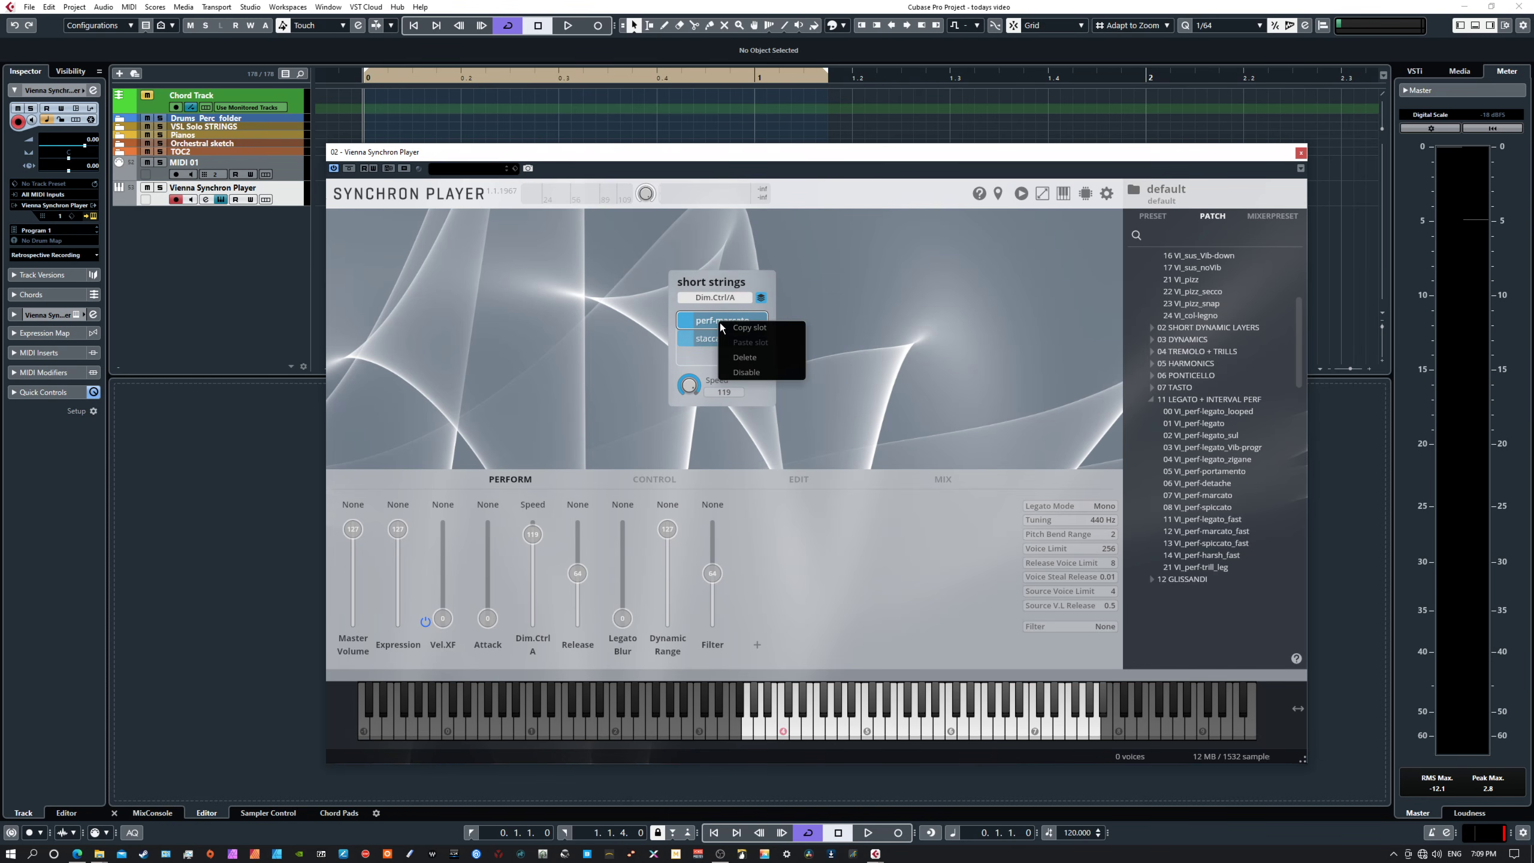
{"action": "left_click", "coordinate": [736, 357]}
{"action": "left_click", "coordinate": [742, 375]}
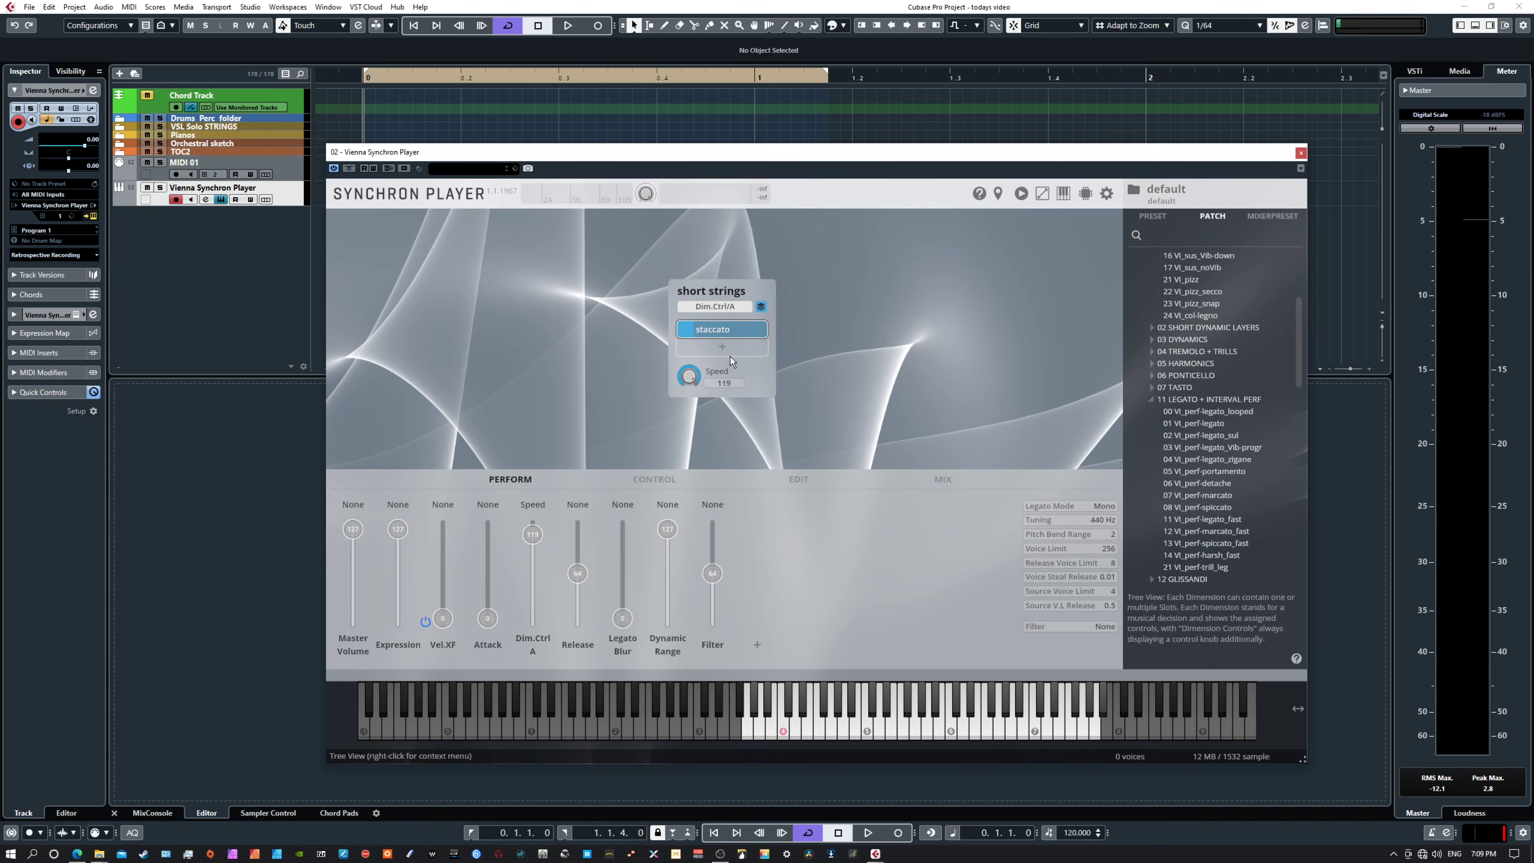
- Set the Parallel Mode of the staccato slot to XFade
{"action": "left_click", "coordinate": [796, 477]}
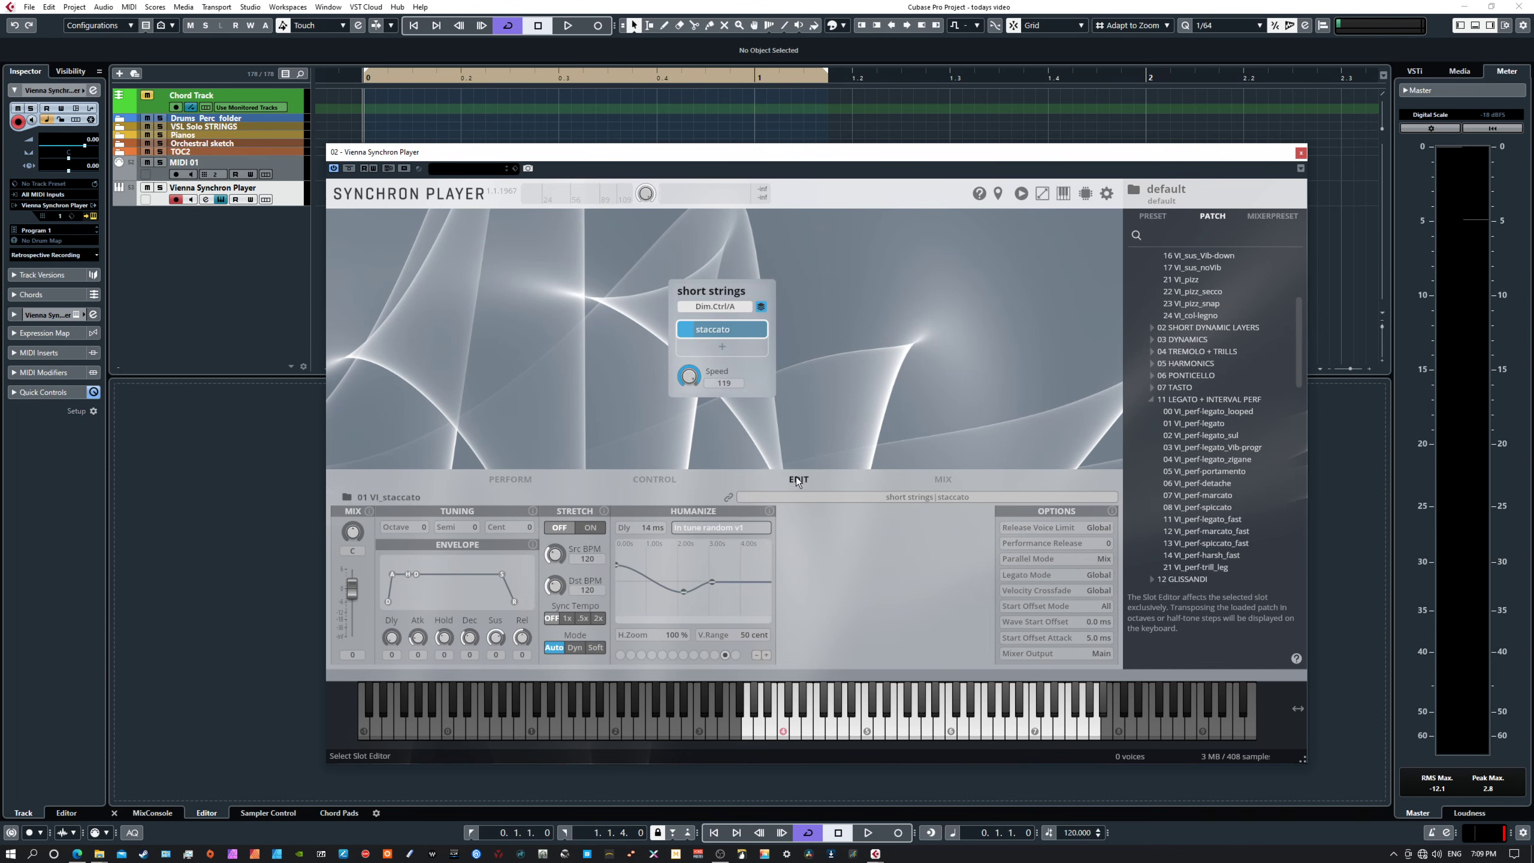
{"action": "left_click", "coordinate": [1027, 557]}
{"action": "left_click", "coordinate": [1023, 572]}
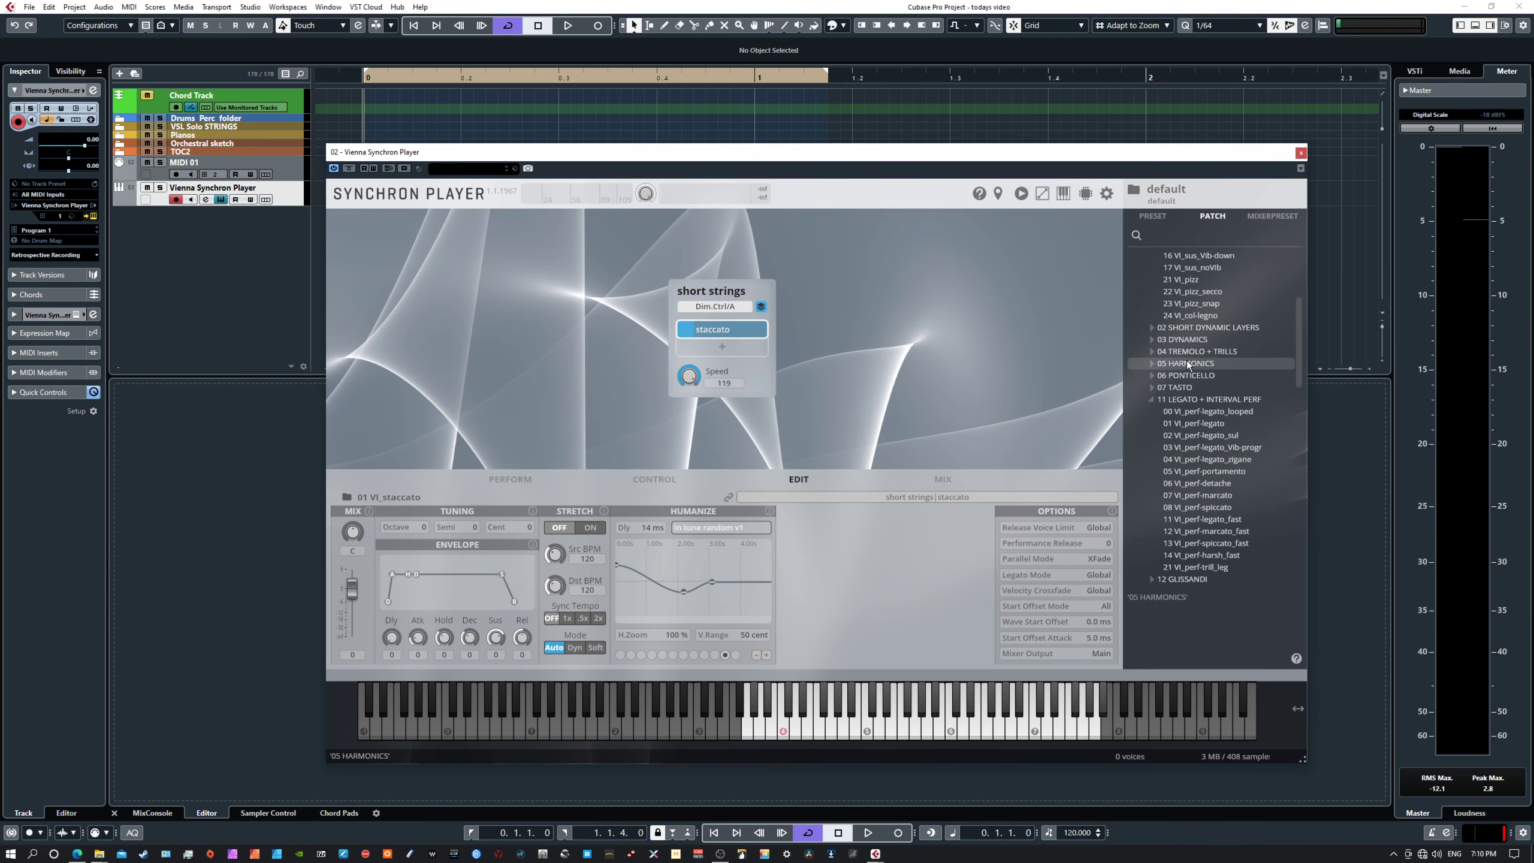
- Add the 07 VI_perf-marcato patch from LEGATO + INTERVAL PERF as a second slot below staccato
{"action": "scroll", "coordinate": [1186, 361], "scroll_direction": "up", "scroll_amount": 4}
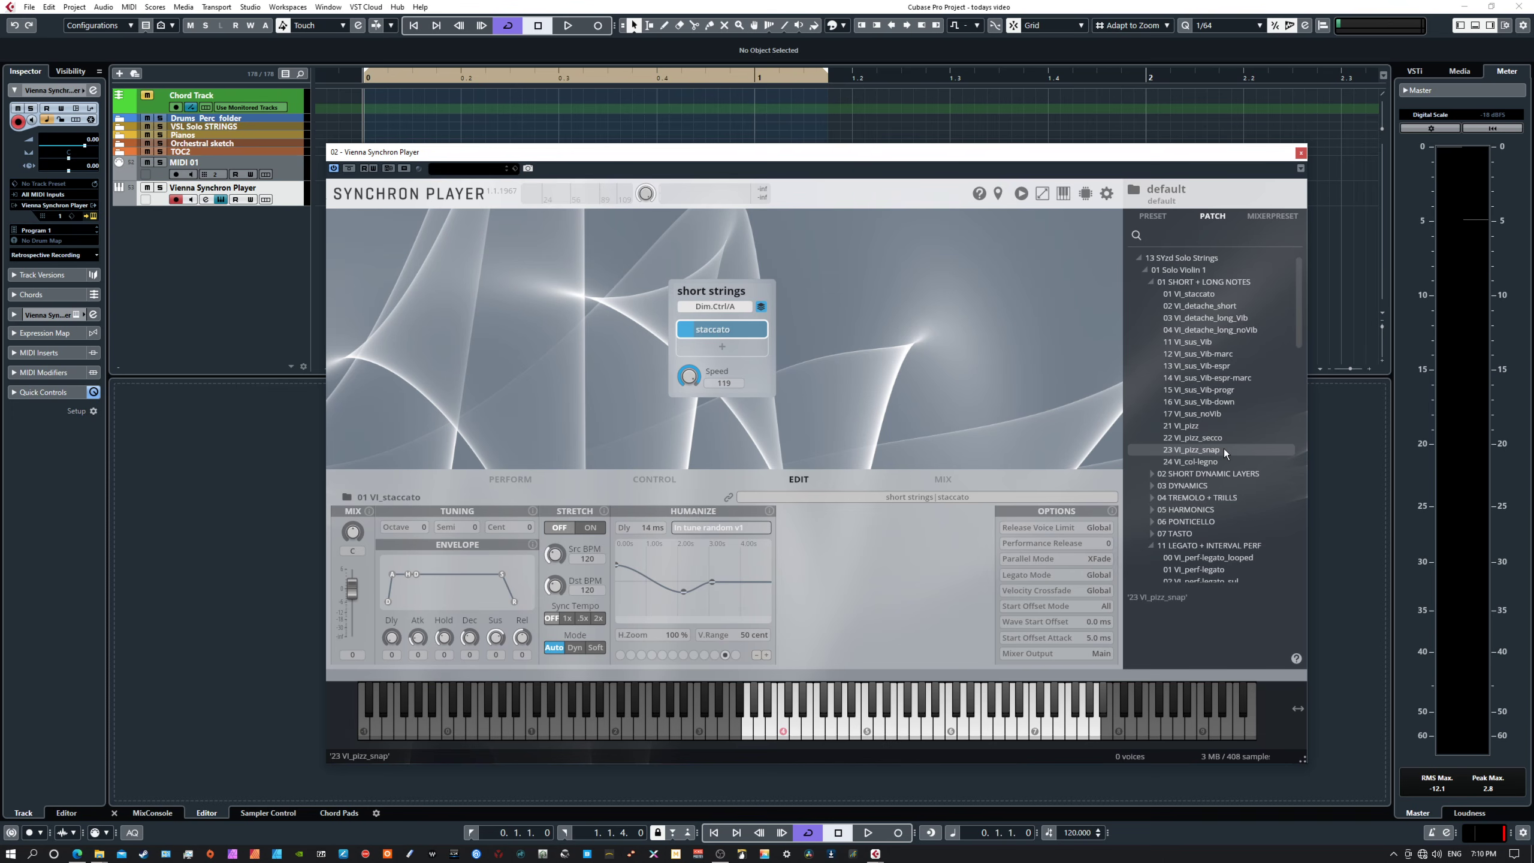
{"action": "scroll", "coordinate": [1223, 448], "scroll_direction": "down", "scroll_amount": 4}
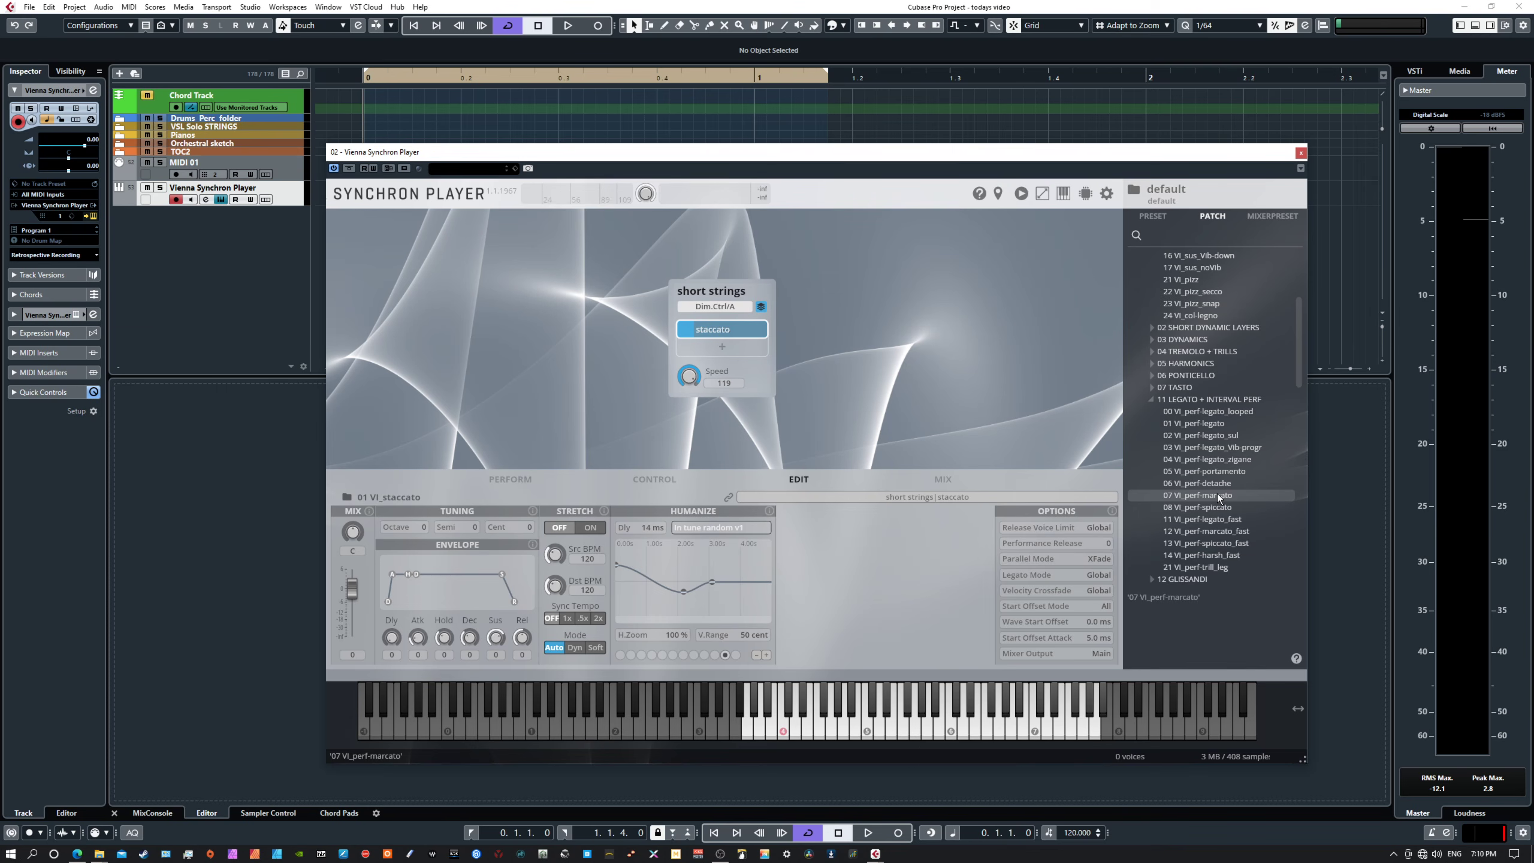
{"action": "left_click_drag", "start_coordinate": [1218, 495], "coordinate": [721, 346]}
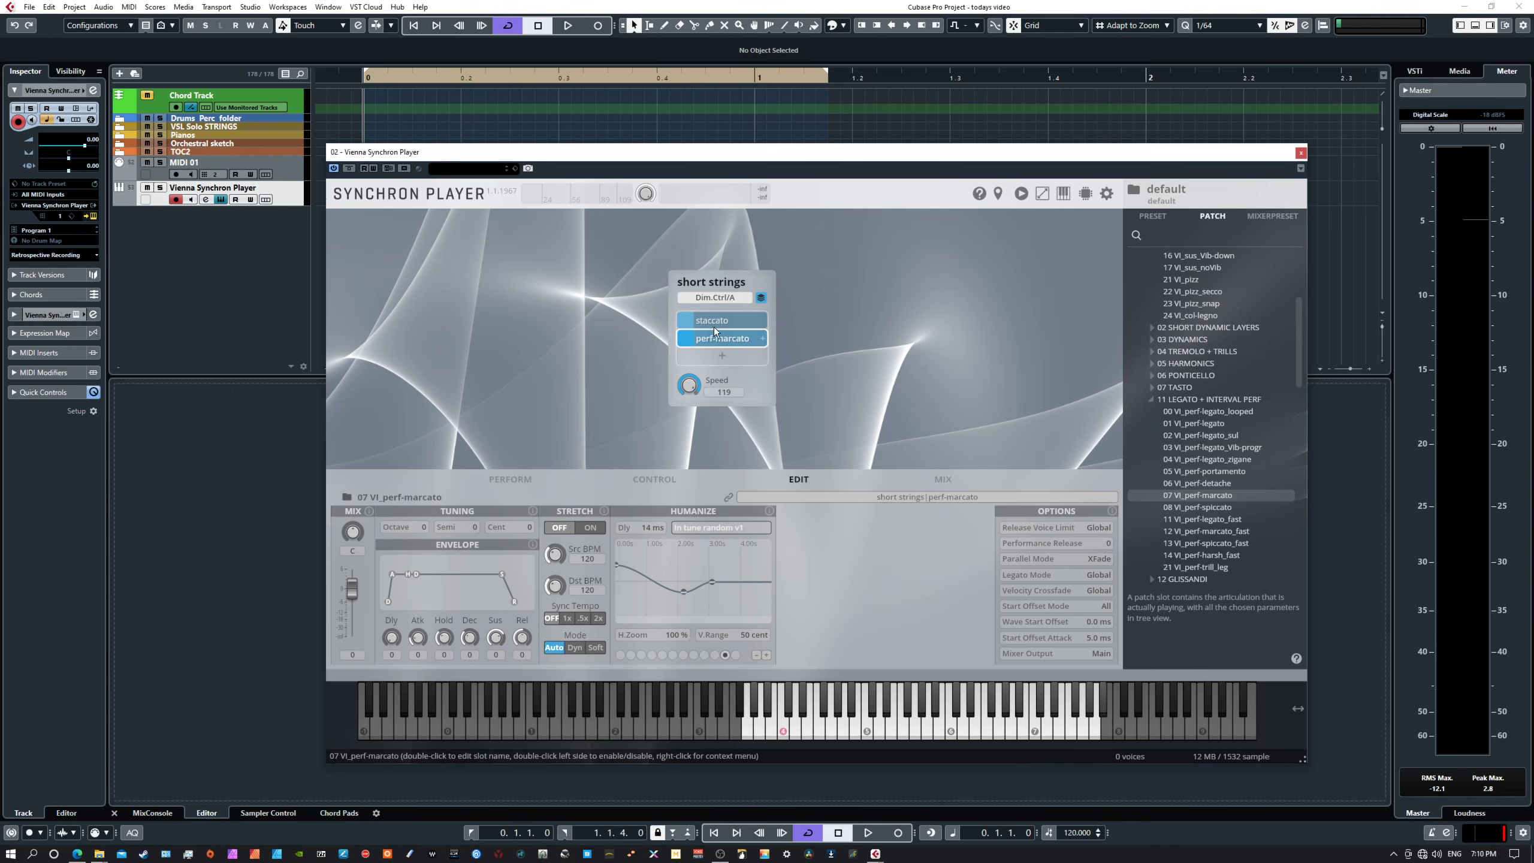
- Assign the Attack performance control to CC 1 by MIDI learn
{"action": "left_click", "coordinate": [518, 476]}
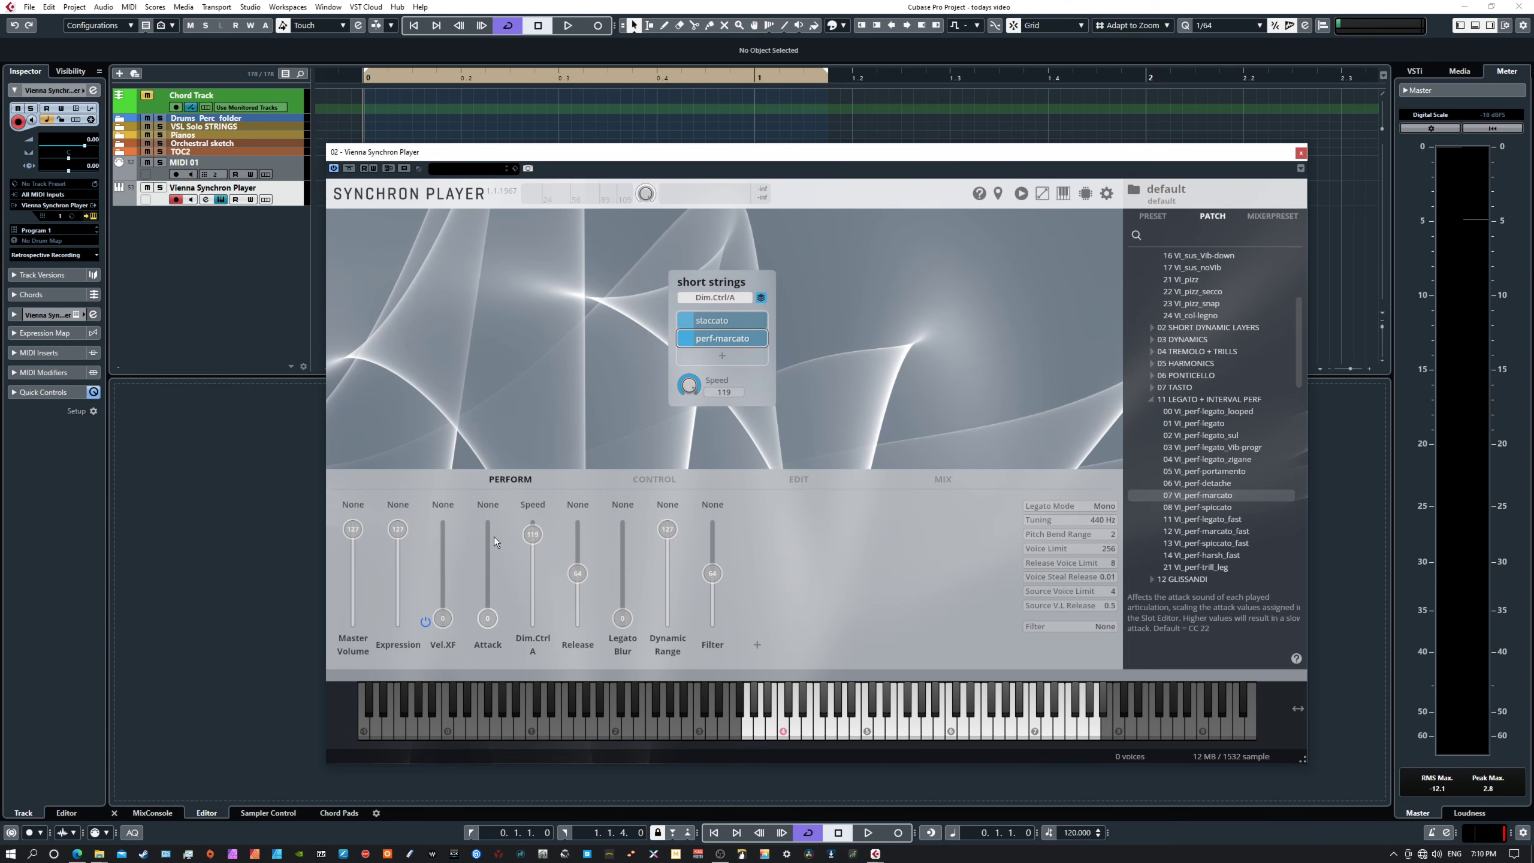
{"action": "left_click", "coordinate": [491, 507]}
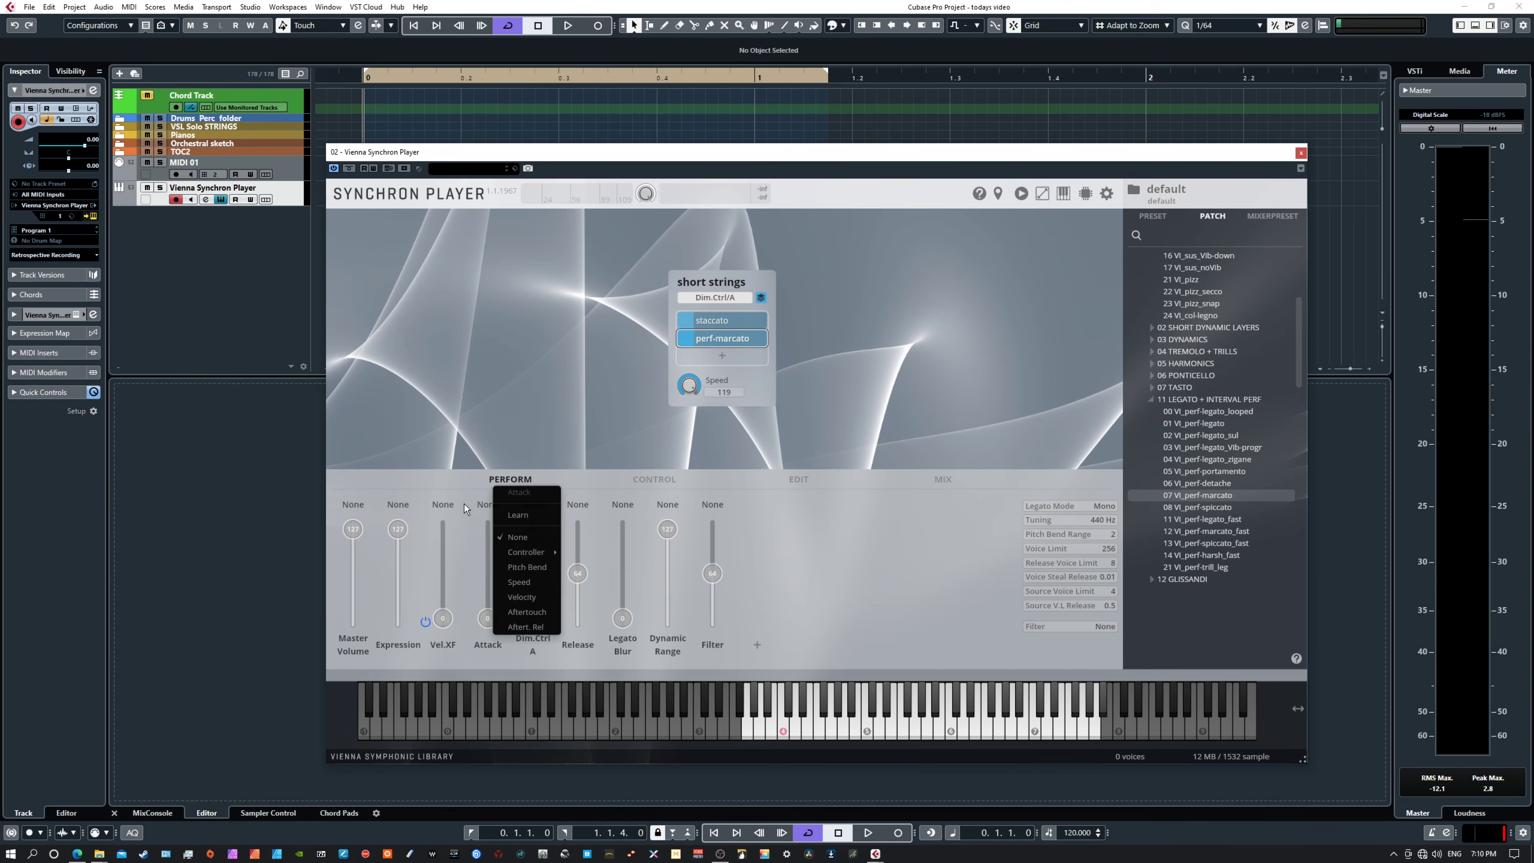
{"action": "left_click", "coordinate": [524, 515]}
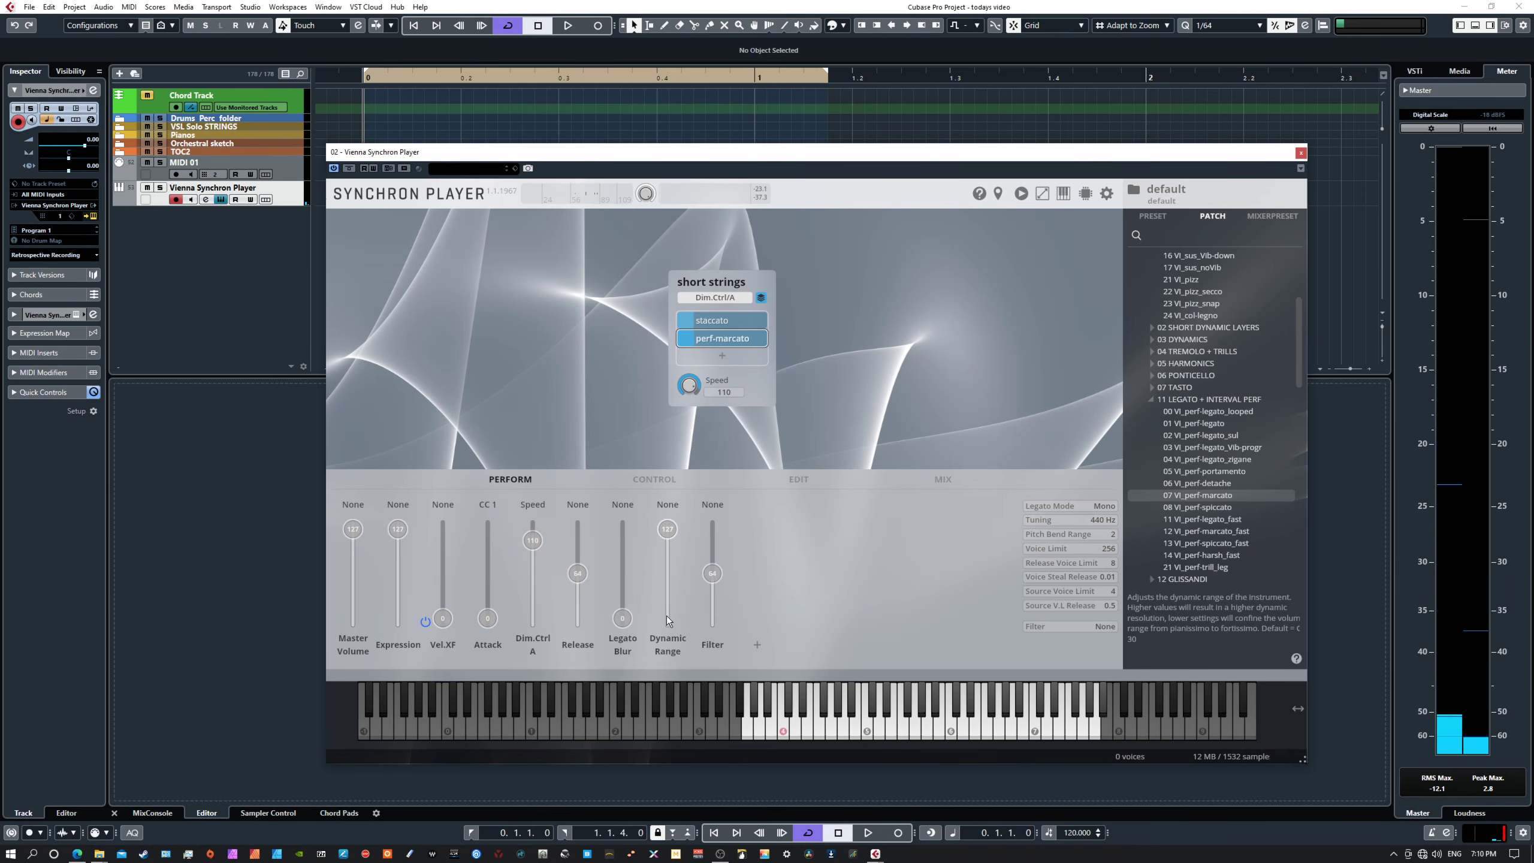
- Set the source of Dim.Ctrl A to None and raise its slider to 127
{"action": "left_click", "coordinate": [534, 511]}
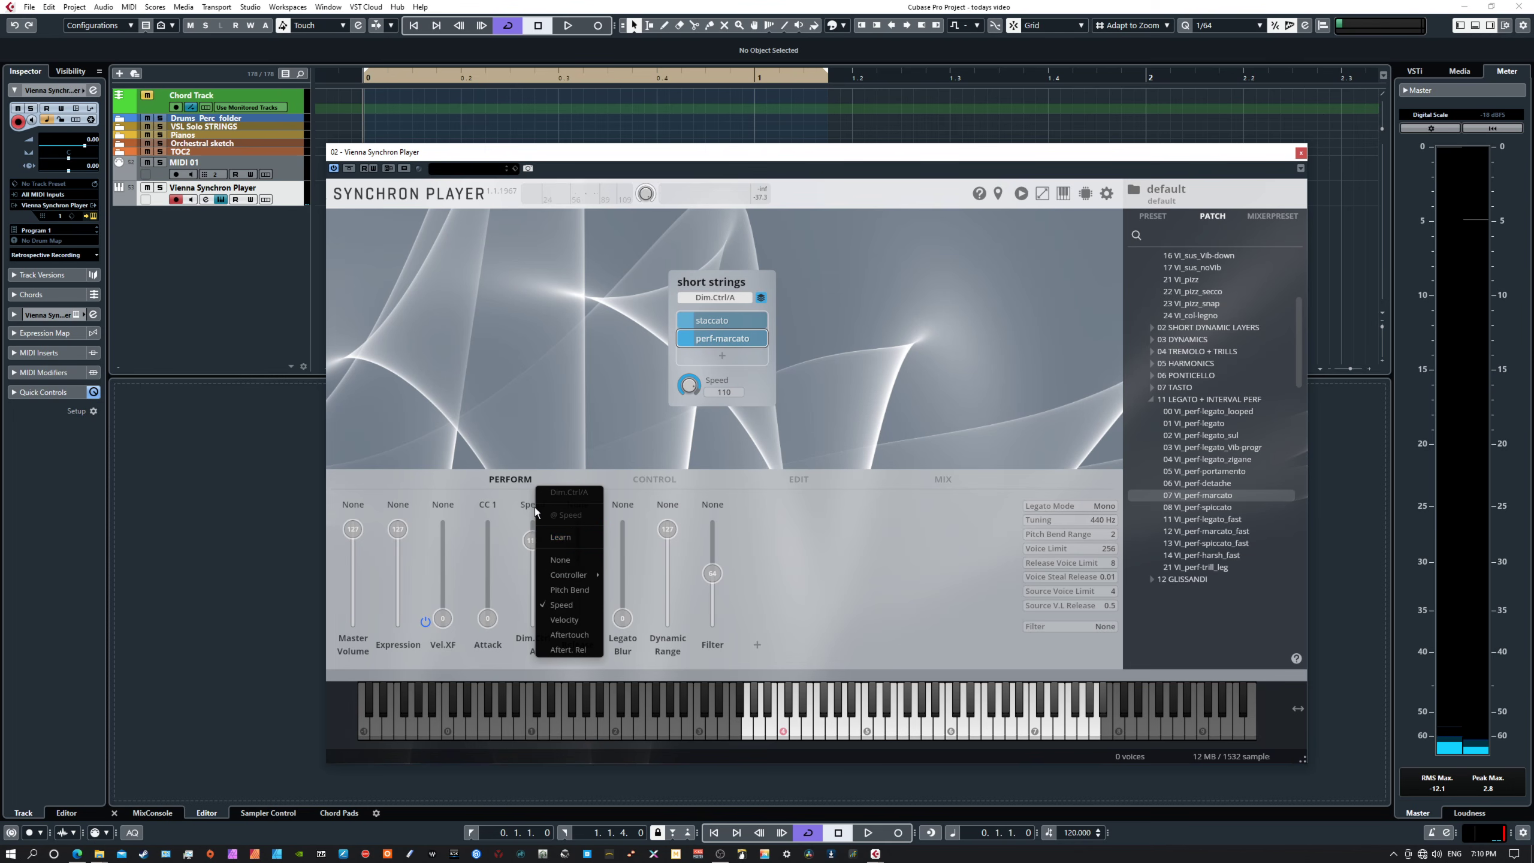
{"action": "left_click", "coordinate": [566, 563]}
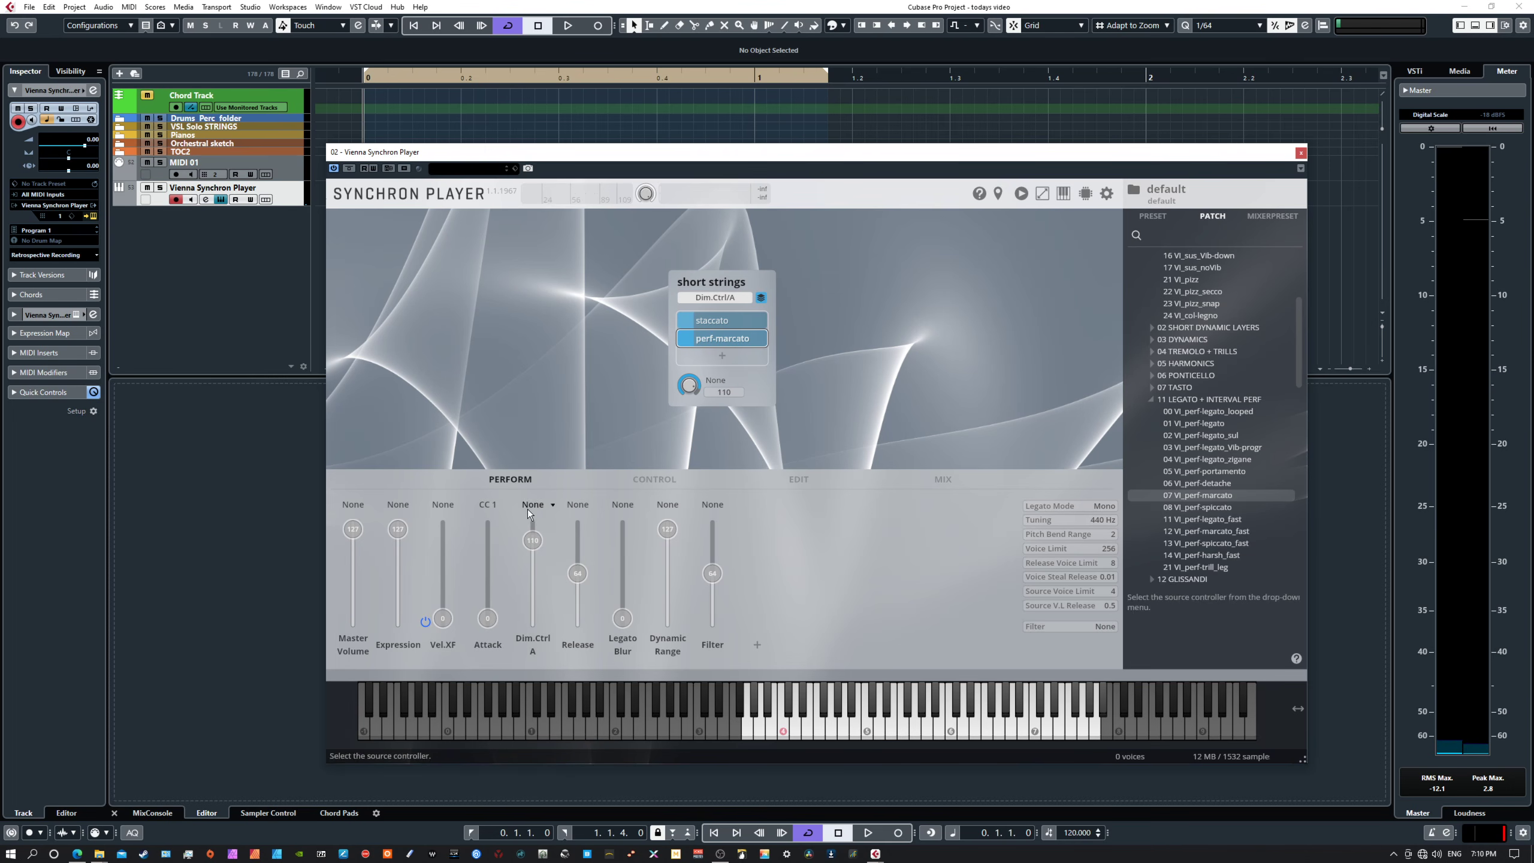
{"action": "left_click_drag", "start_coordinate": [532, 540], "coordinate": [533, 518]}
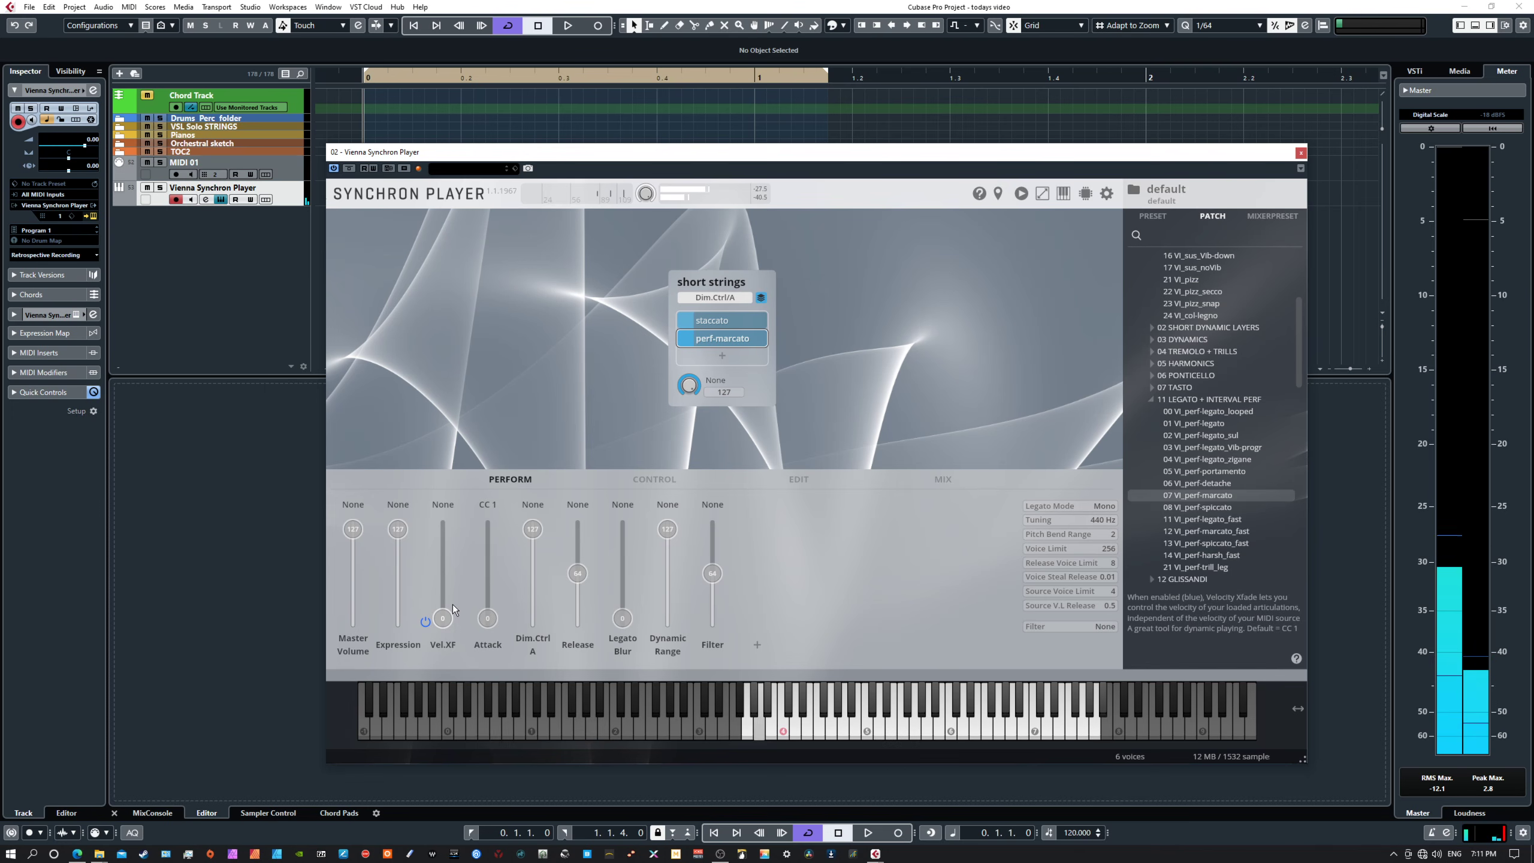
- Turn off Vel.XF and parallel playback for the short strings dimension, with the staccato slot selected
{"action": "left_click", "coordinate": [426, 622]}
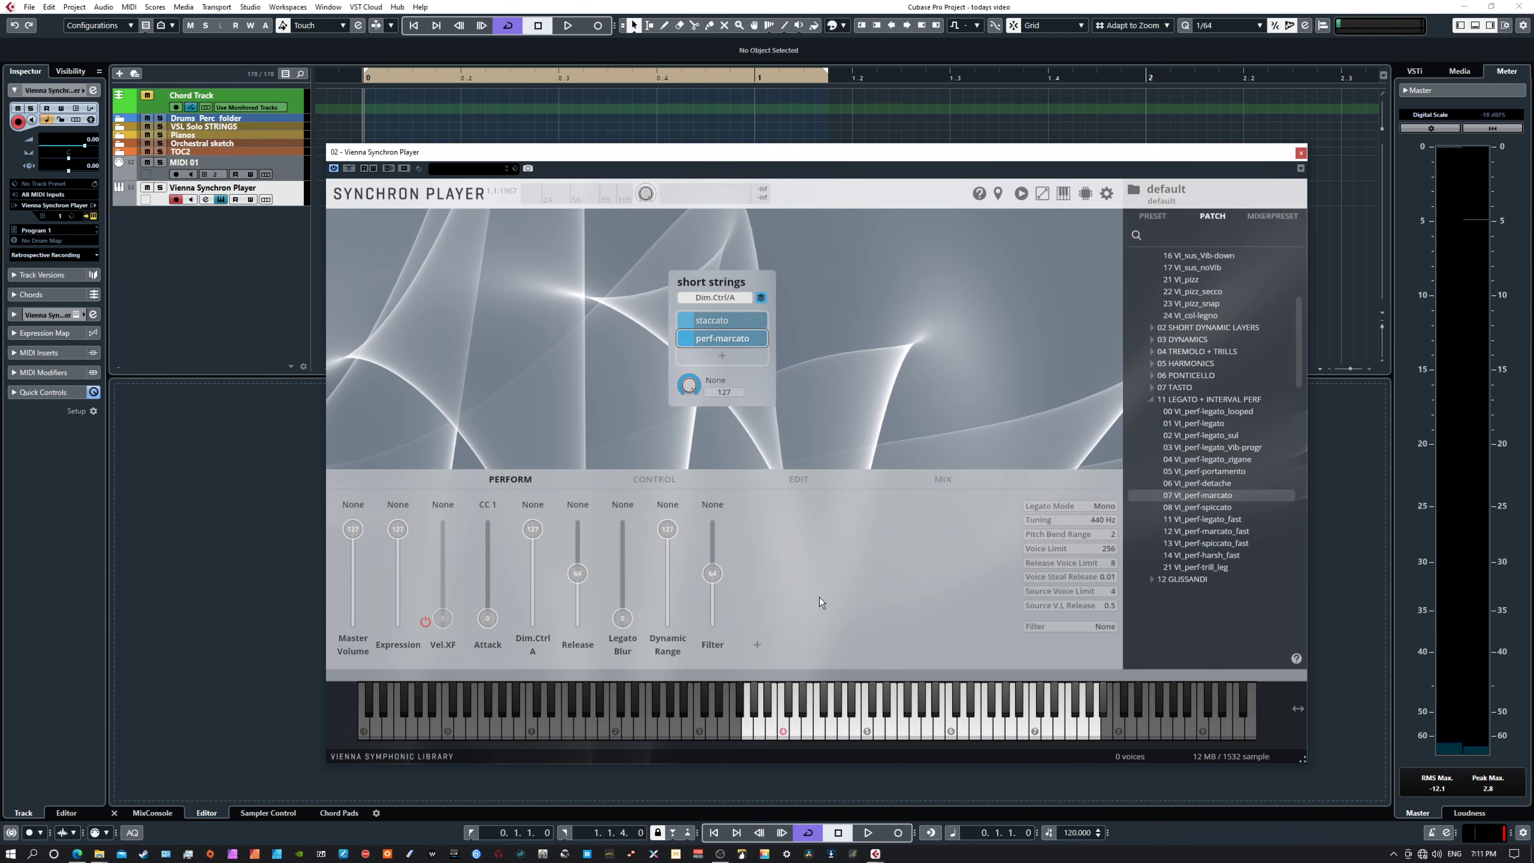
{"action": "left_click", "coordinate": [714, 330]}
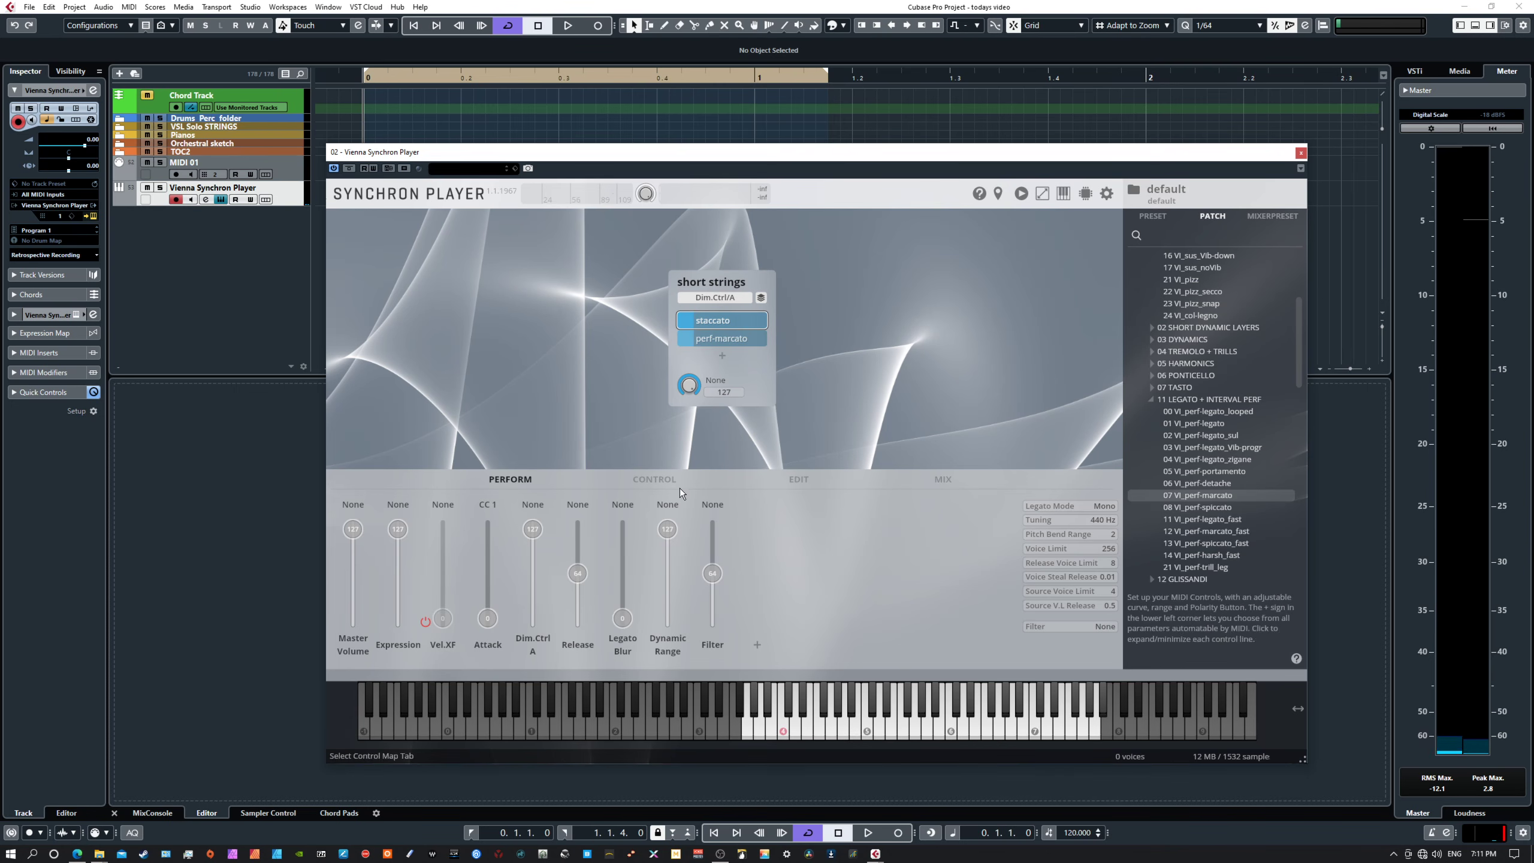
- Try an envelope attack of 5.88 on the staccato slot, and reset it to its default
{"action": "left_click", "coordinate": [796, 480]}
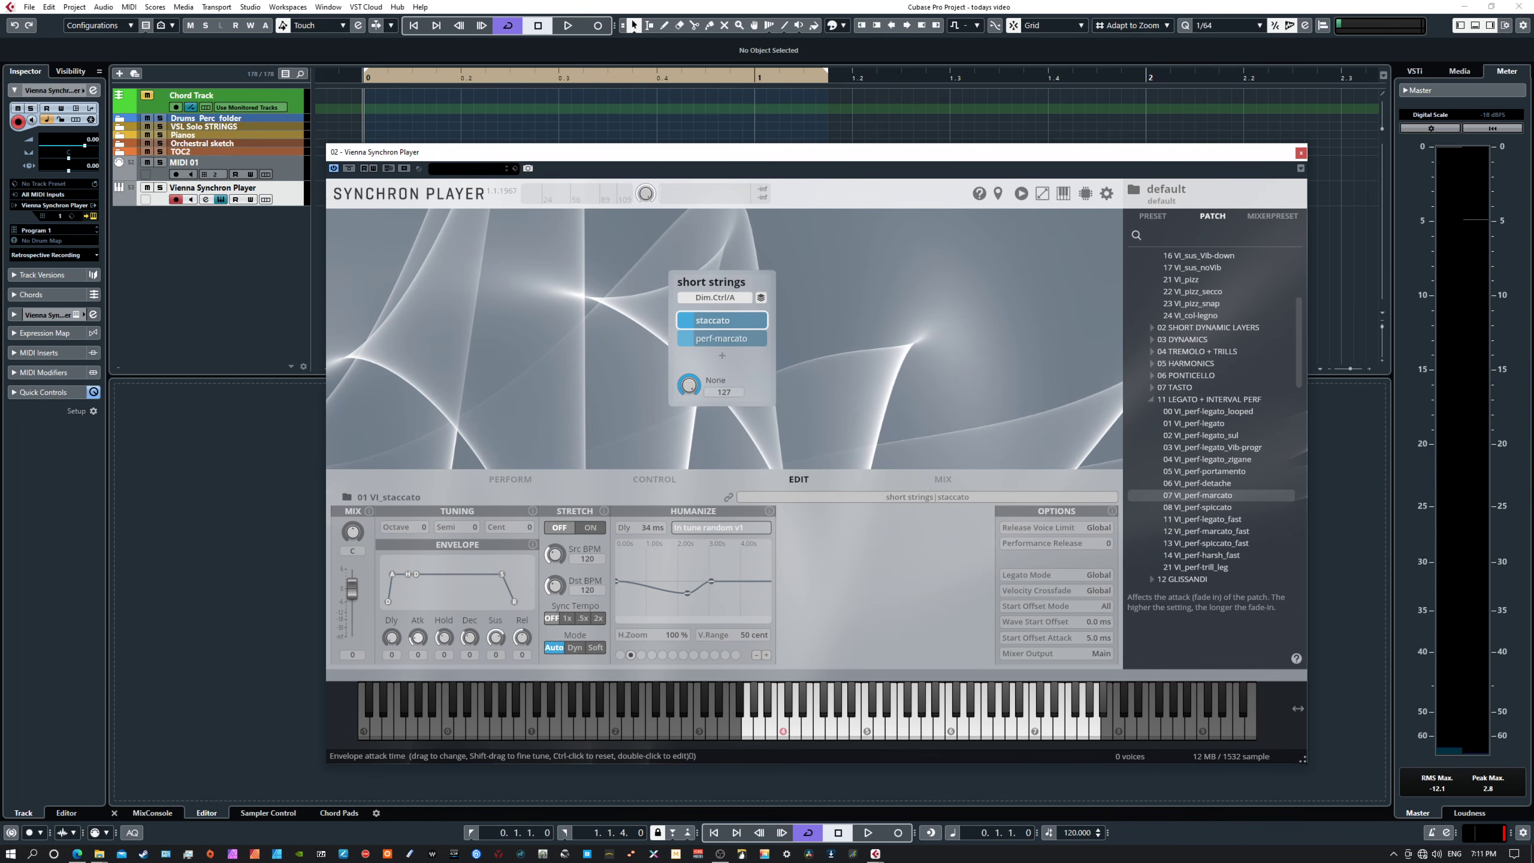
{"action": "mouse_move", "coordinate": [417, 637]}
{"action": "left_mouse_down"}
{"action": "mouse_move", "coordinate": [417, 657]}
{"action": "mouse_move", "coordinate": [417, 639]}
{"action": "left_mouse_up"}
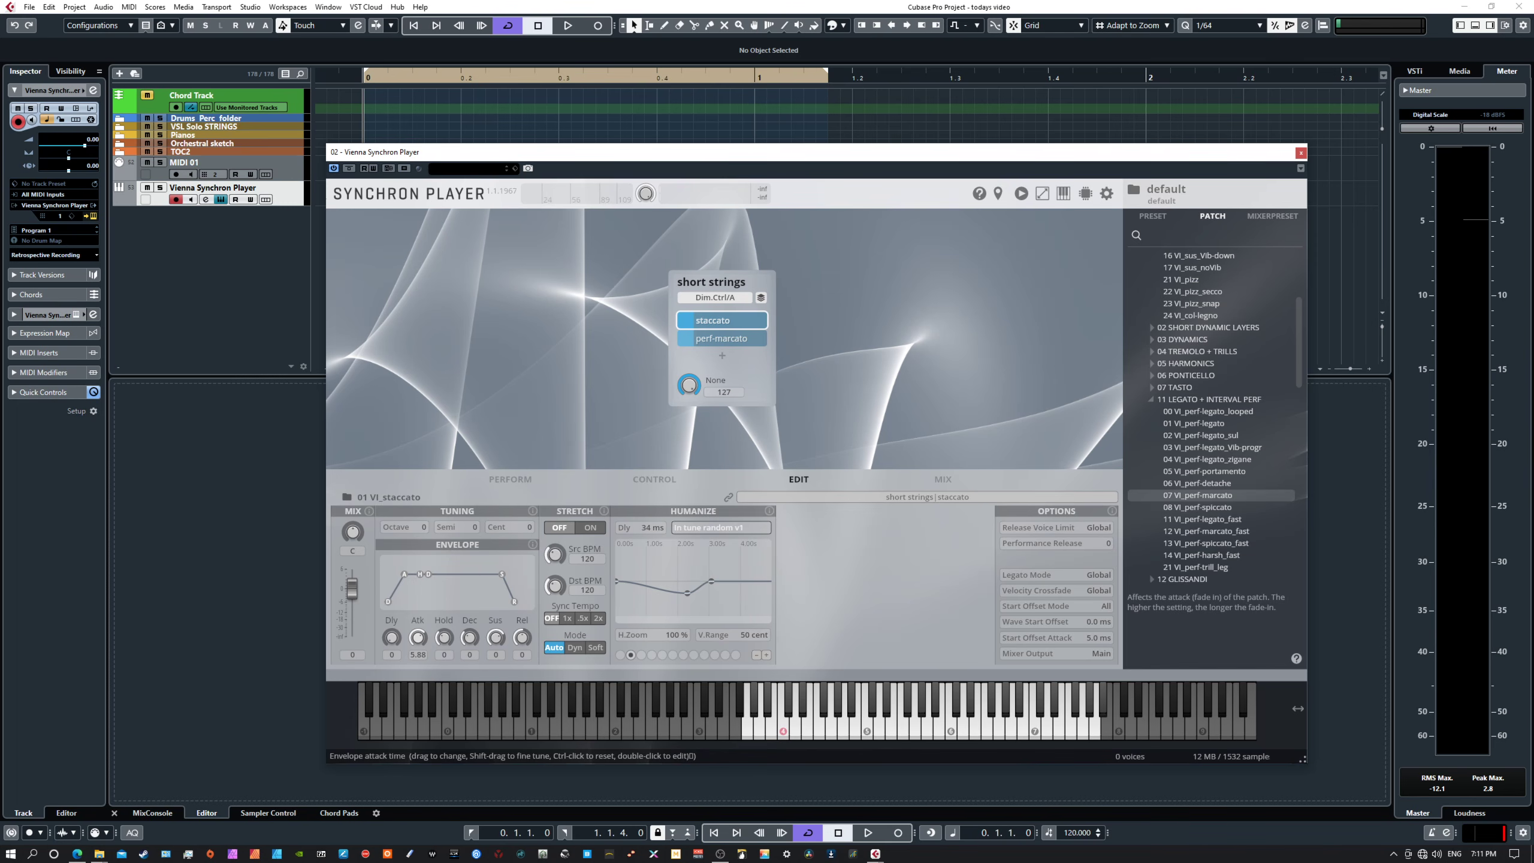
{"action": "left_click", "coordinate": [421, 639], "text": "ctrl"}
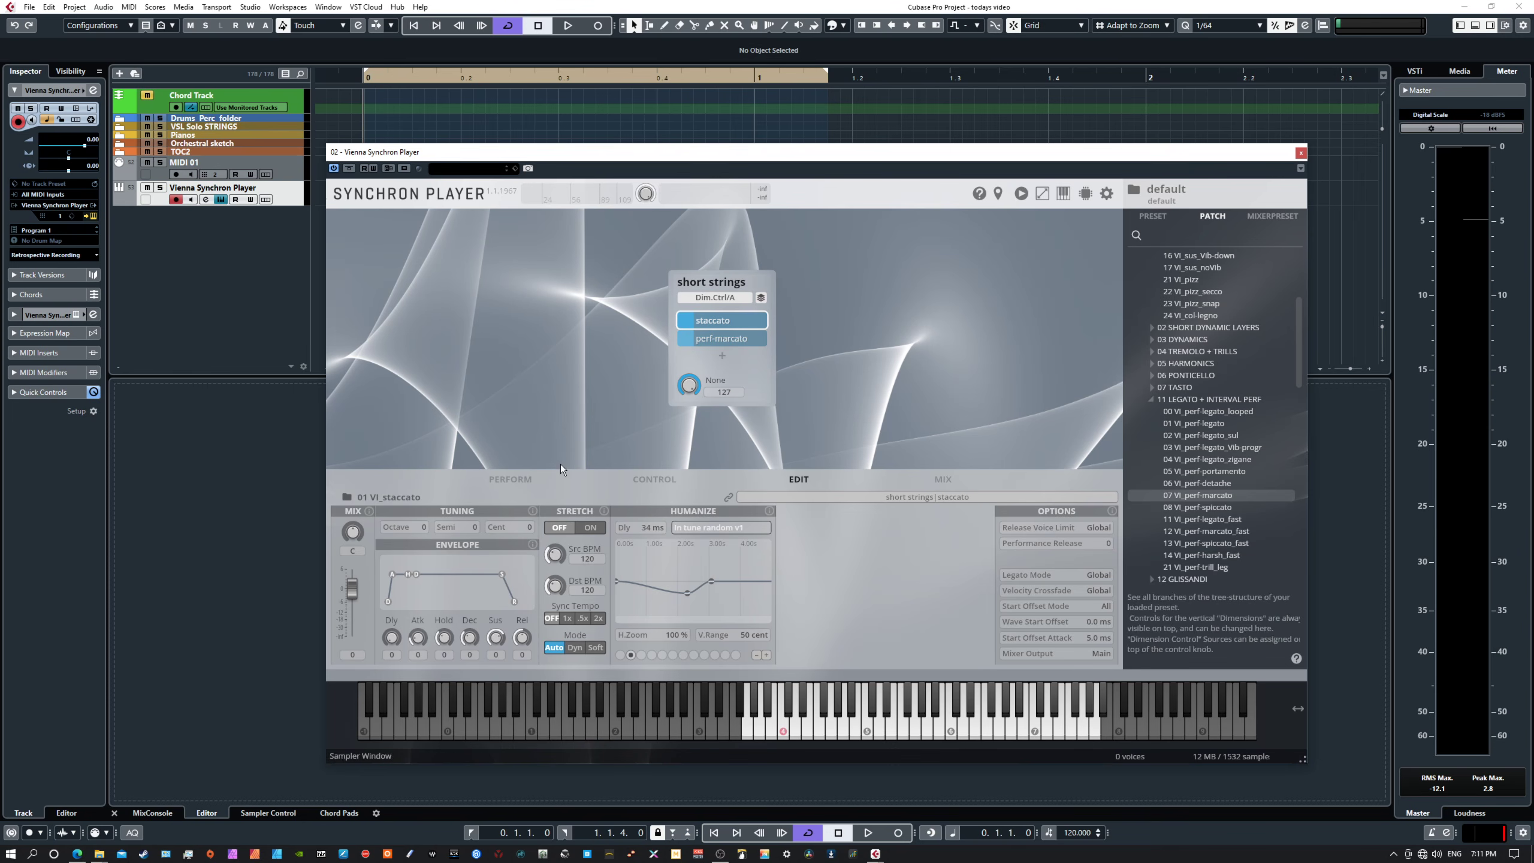
- Check the Attack control mapping and audition the Attack slider by sweeping it up and returning it to 0
{"action": "left_click", "coordinate": [655, 480]}
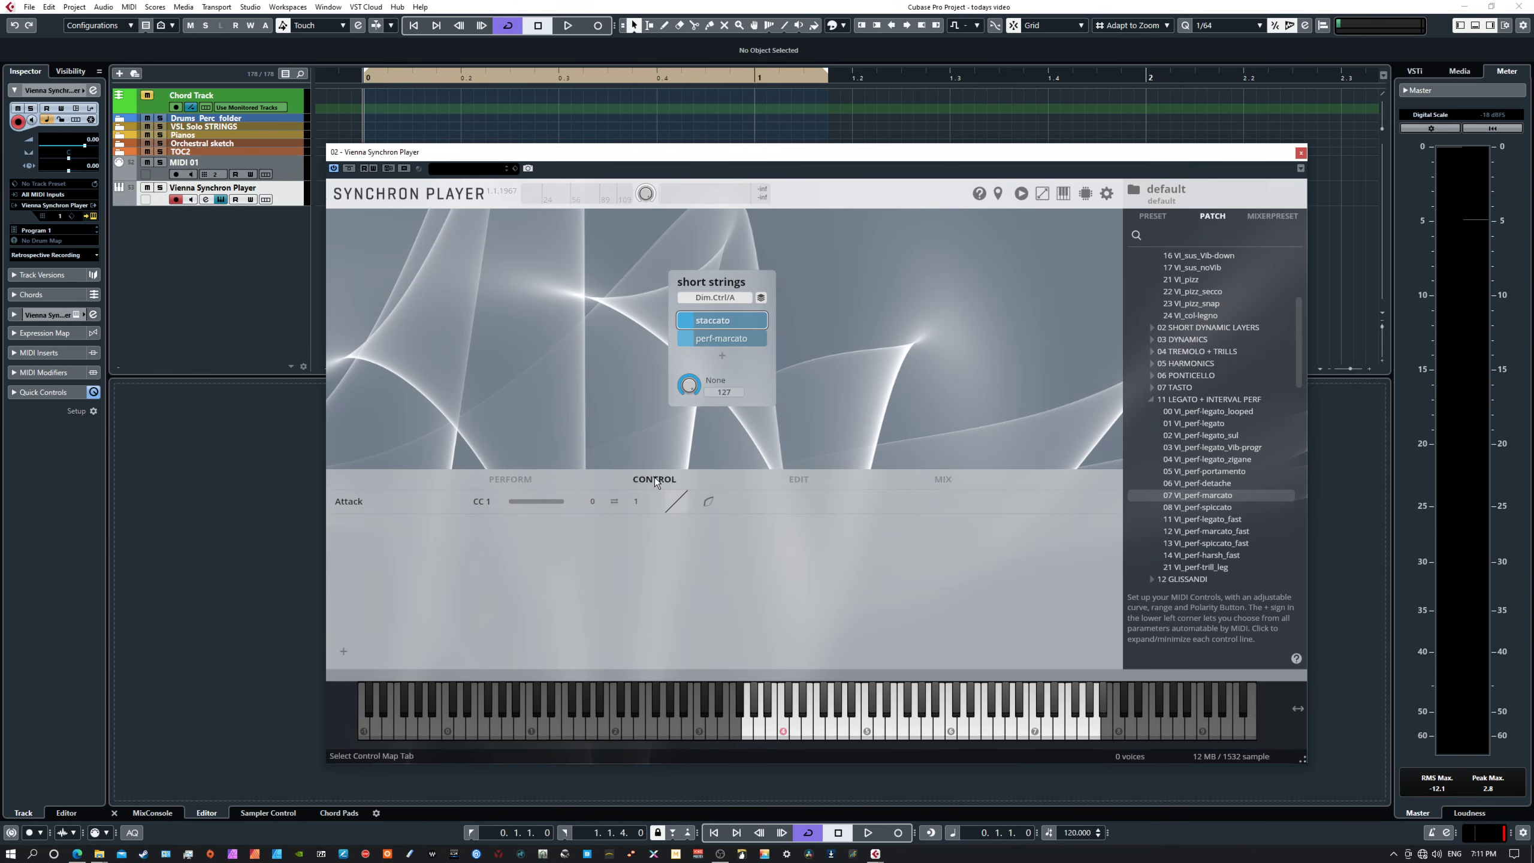
{"action": "left_click", "coordinate": [537, 484]}
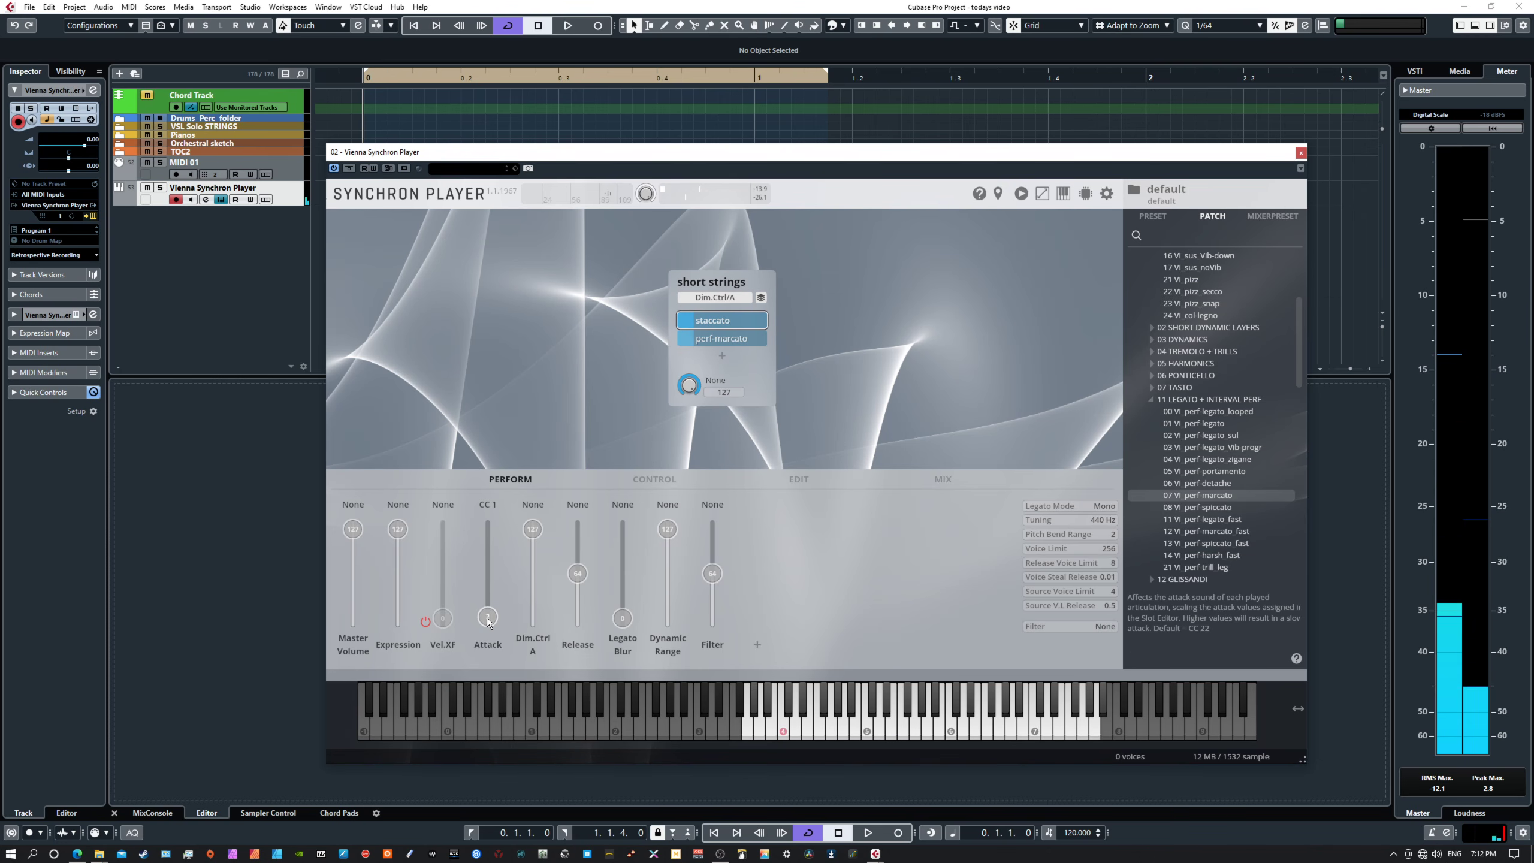
{"action": "left_click_drag", "start_coordinate": [488, 613], "coordinate": [489, 623]}
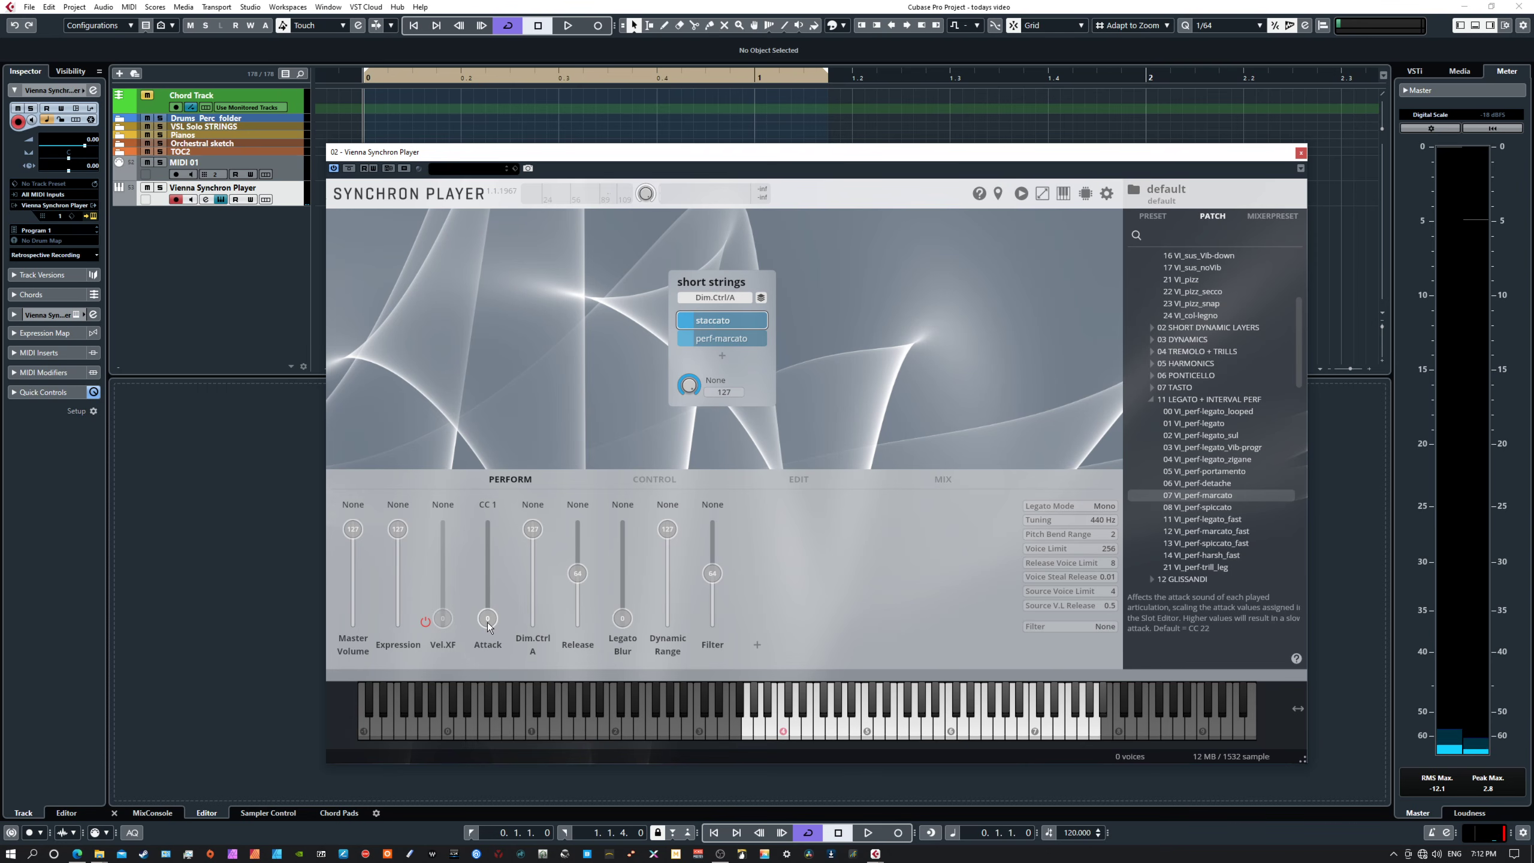
{"action": "mouse_move", "coordinate": [488, 623]}
{"action": "left_mouse_down"}
{"action": "mouse_move", "coordinate": [500, 561]}
{"action": "mouse_move", "coordinate": [494, 628]}
{"action": "mouse_move", "coordinate": [494, 597]}
{"action": "left_mouse_up"}
{"action": "left_click_drag", "start_coordinate": [496, 530], "coordinate": [489, 626]}
{"action": "mouse_move", "coordinate": [490, 624]}
{"action": "left_mouse_down"}
{"action": "mouse_move", "coordinate": [492, 581]}
{"action": "mouse_move", "coordinate": [491, 623]}
{"action": "left_mouse_up"}
{"action": "left_click_drag", "start_coordinate": [488, 623], "coordinate": [492, 626]}
{"action": "mouse_move", "coordinate": [489, 624]}
{"action": "left_mouse_down"}
{"action": "mouse_move", "coordinate": [489, 527]}
{"action": "mouse_move", "coordinate": [490, 627]}
{"action": "left_mouse_up"}
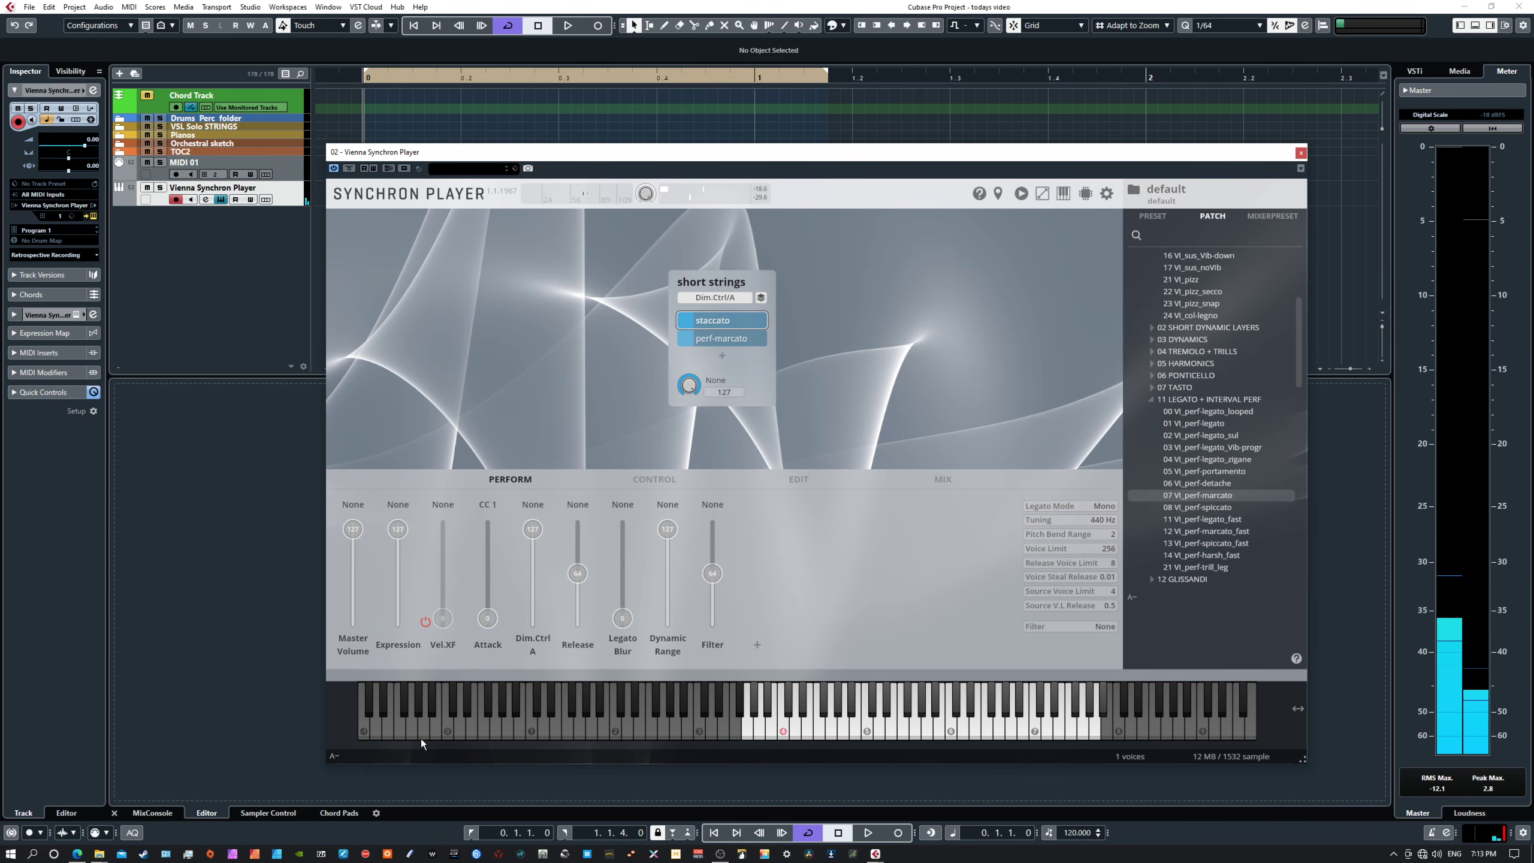
- Play back the MIDI part while raising the Attack slider slightly, stop playback, and return Attack to 0
{"action": "key", "text": "space"}
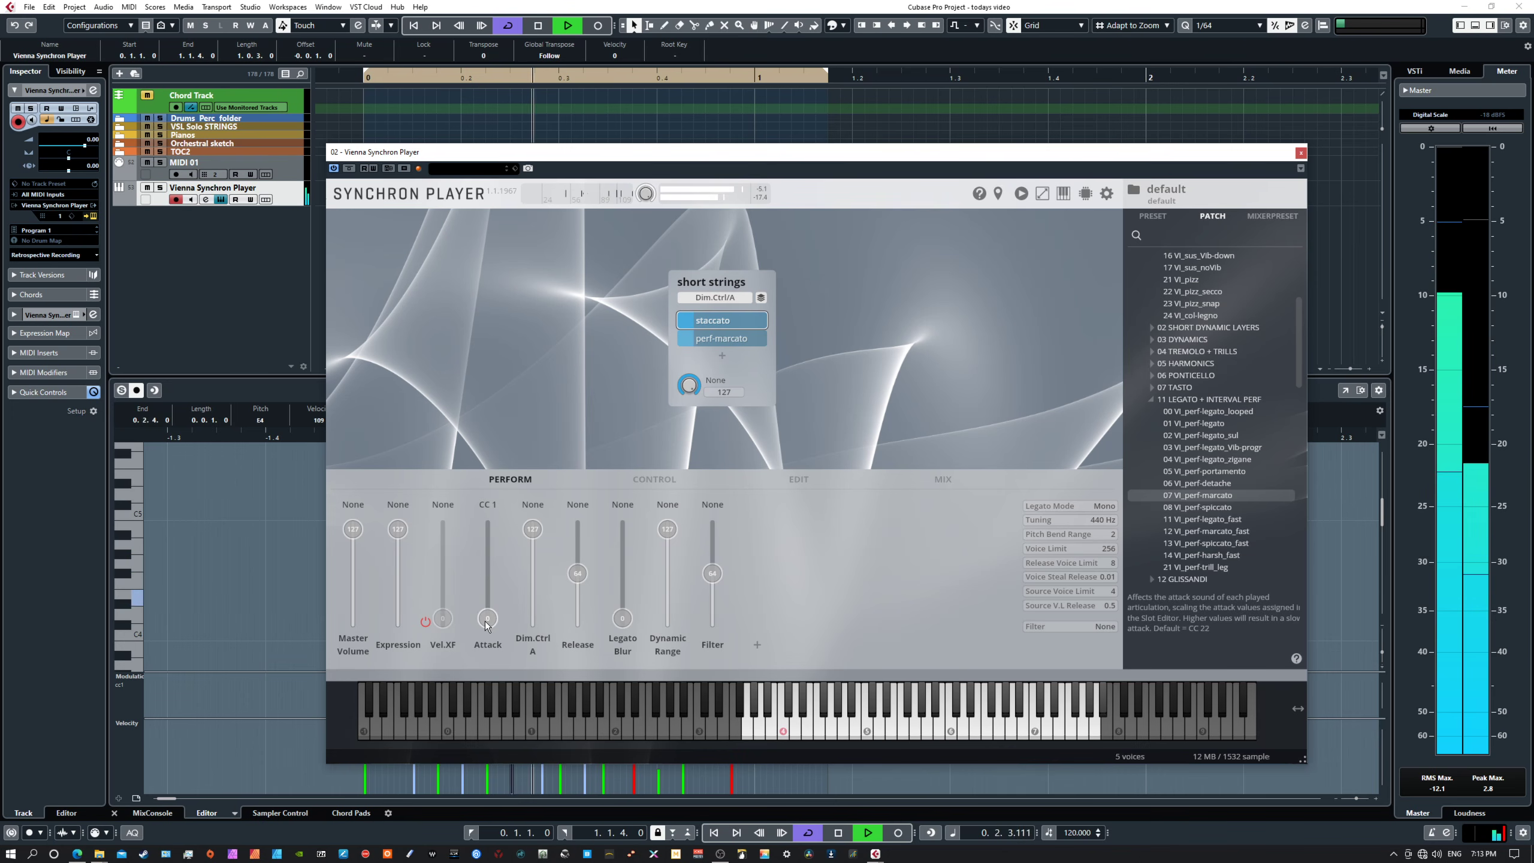
{"action": "left_click_drag", "start_coordinate": [484, 624], "coordinate": [485, 610]}
{"action": "key", "text": "space"}
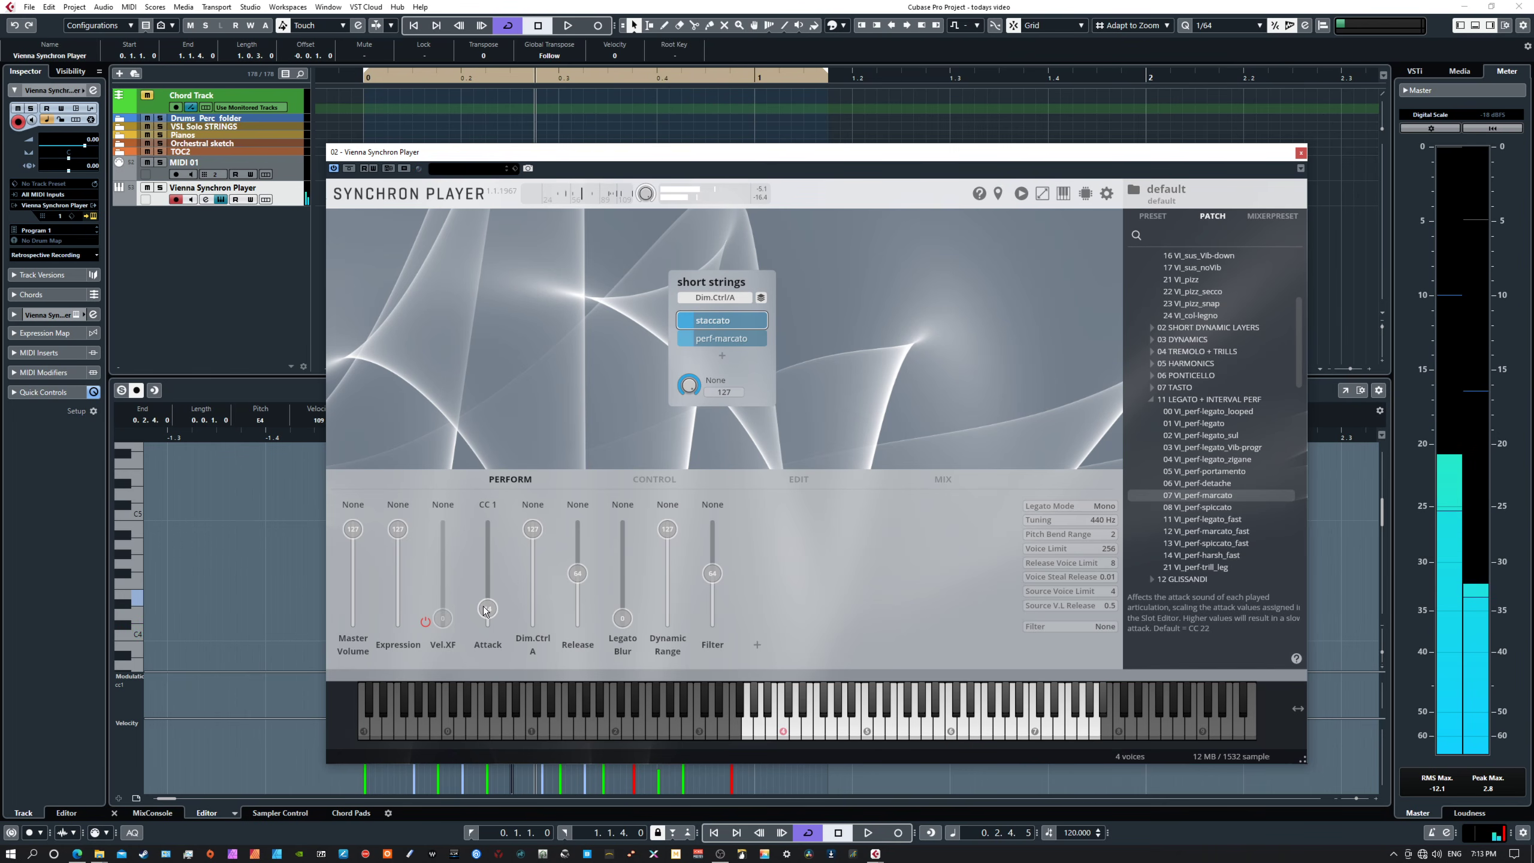
{"action": "left_click_drag", "start_coordinate": [484, 610], "coordinate": [487, 628]}
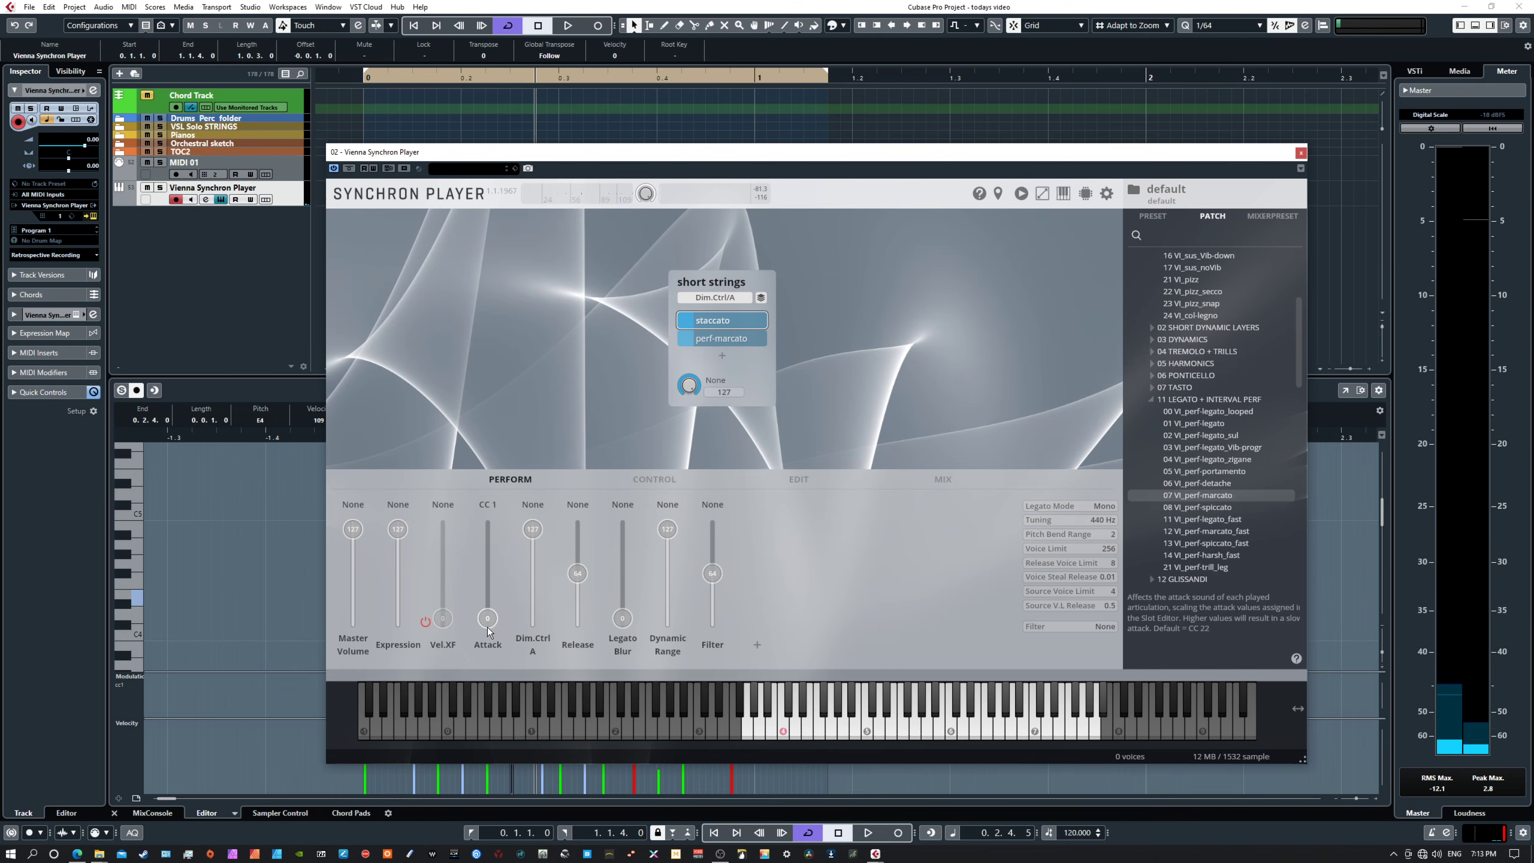
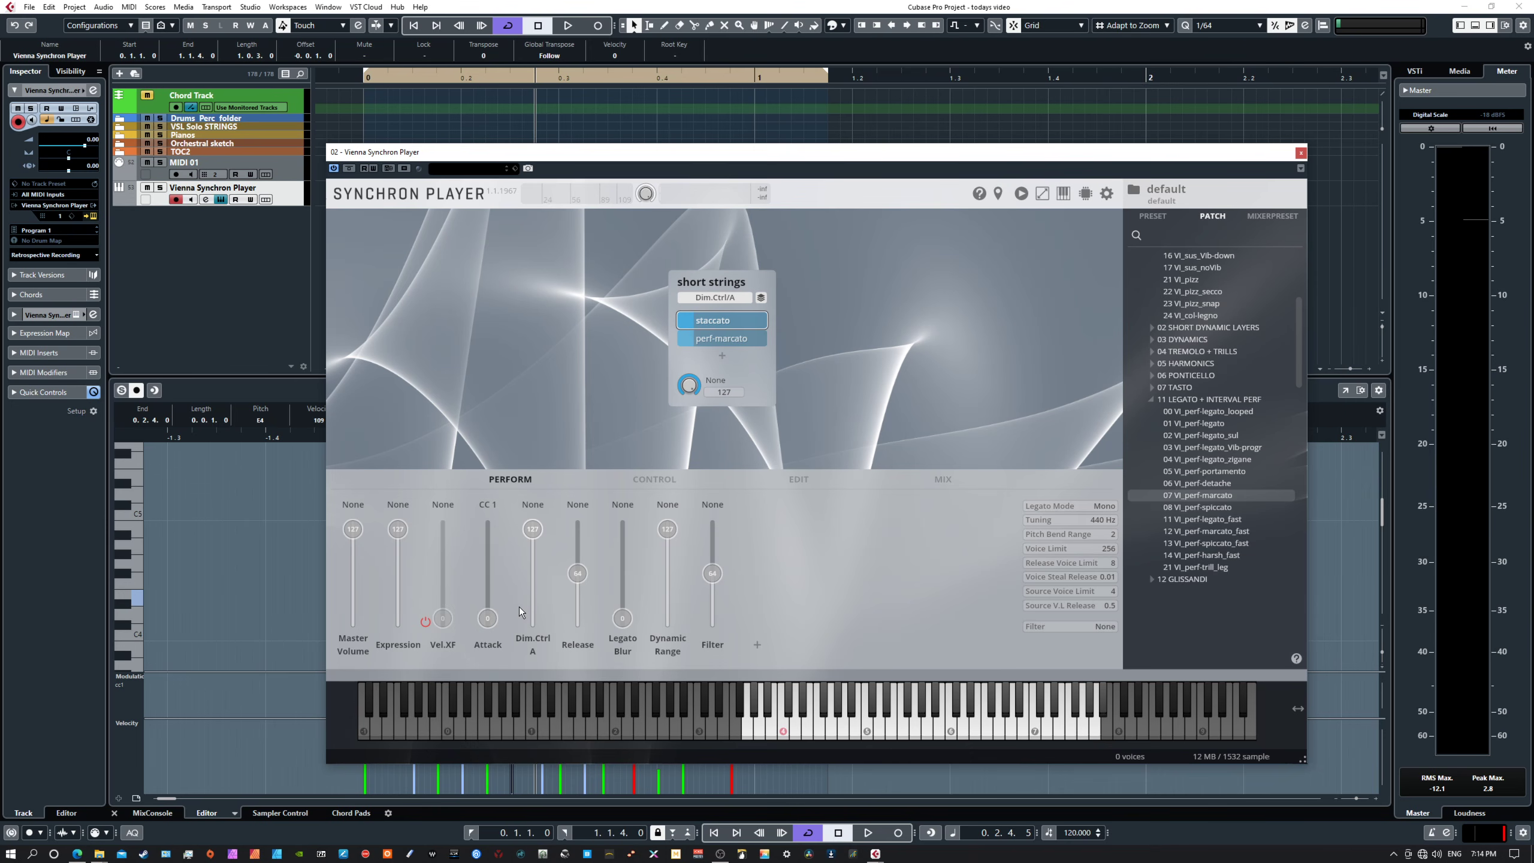
{"action": "mouse_move", "coordinate": [495, 613]}
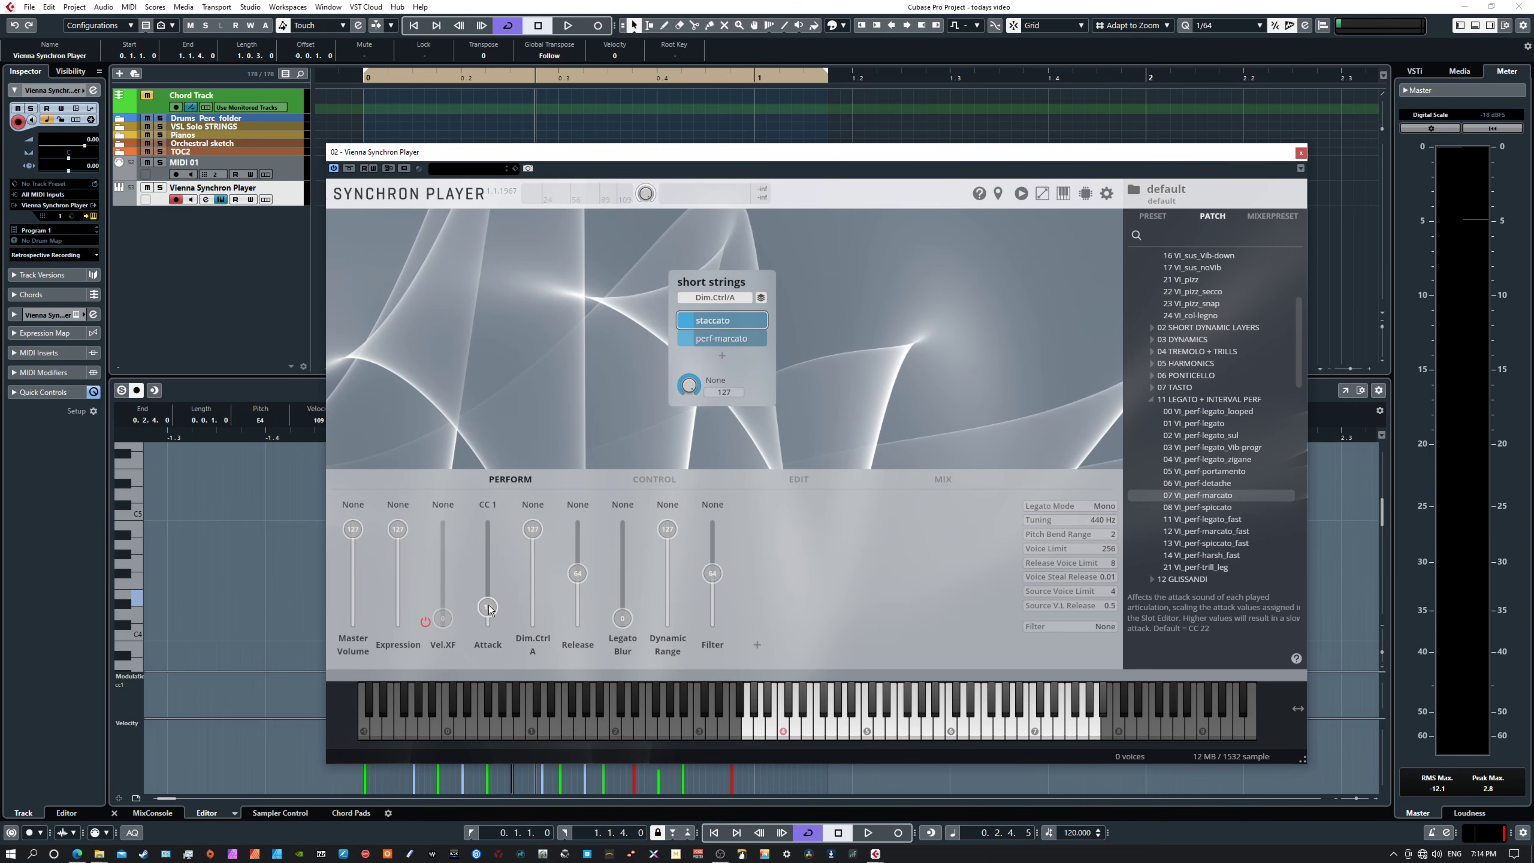
{"action": "mouse_move", "coordinate": [487, 621]}
{"action": "left_mouse_down"}
{"action": "mouse_move", "coordinate": [489, 601]}
{"action": "mouse_move", "coordinate": [493, 620]}
{"action": "left_mouse_up"}
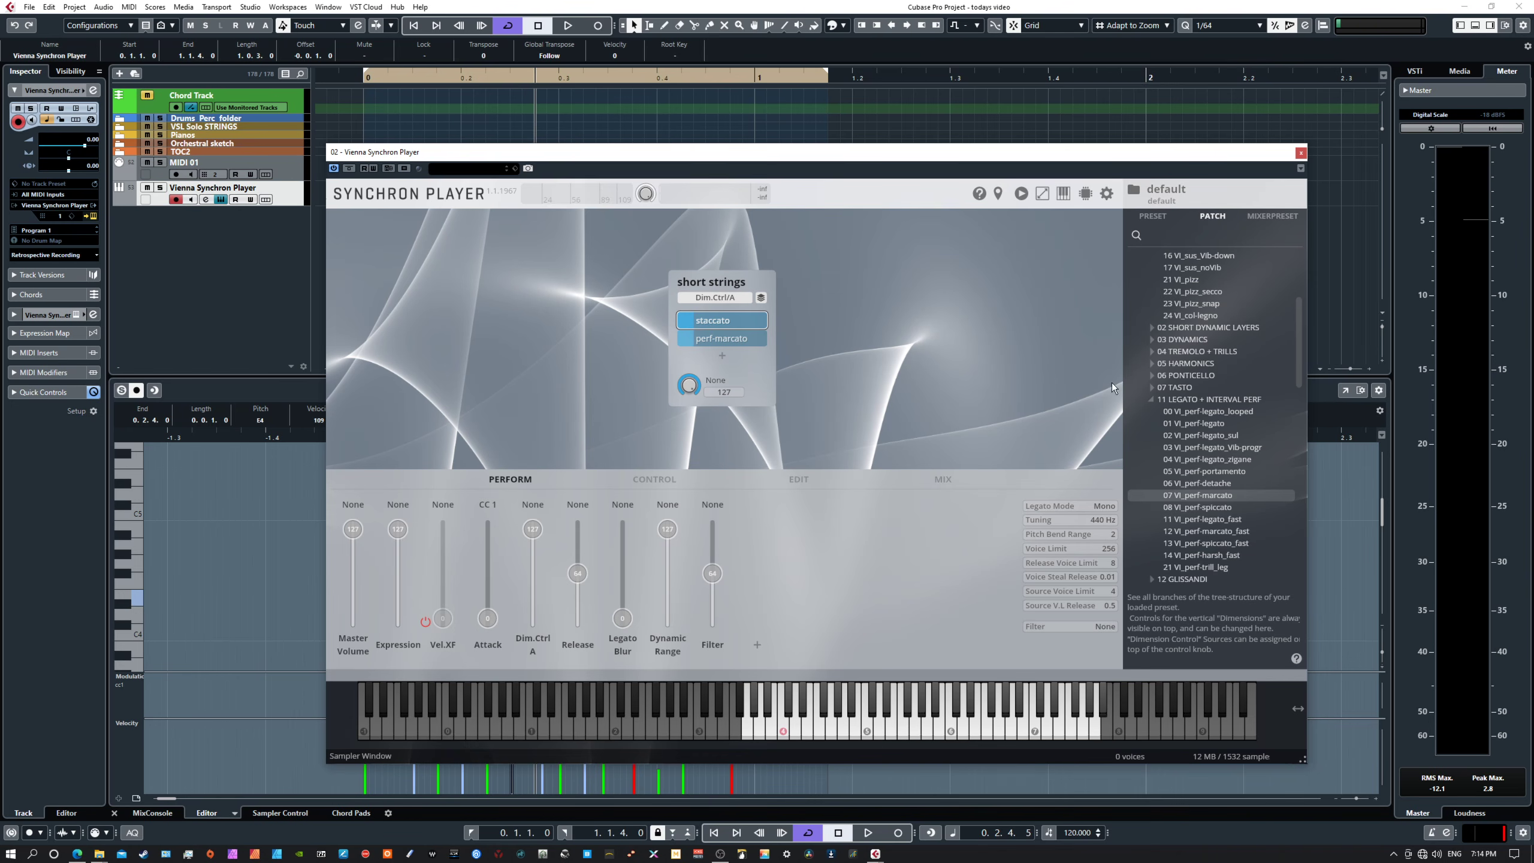
- Load 01 VI_perf-legato into the first short strings slot and 02 VI_perf-legato_sul into the second, and select the first slot
{"action": "scroll", "coordinate": [1225, 393], "scroll_direction": "up", "scroll_amount": 1}
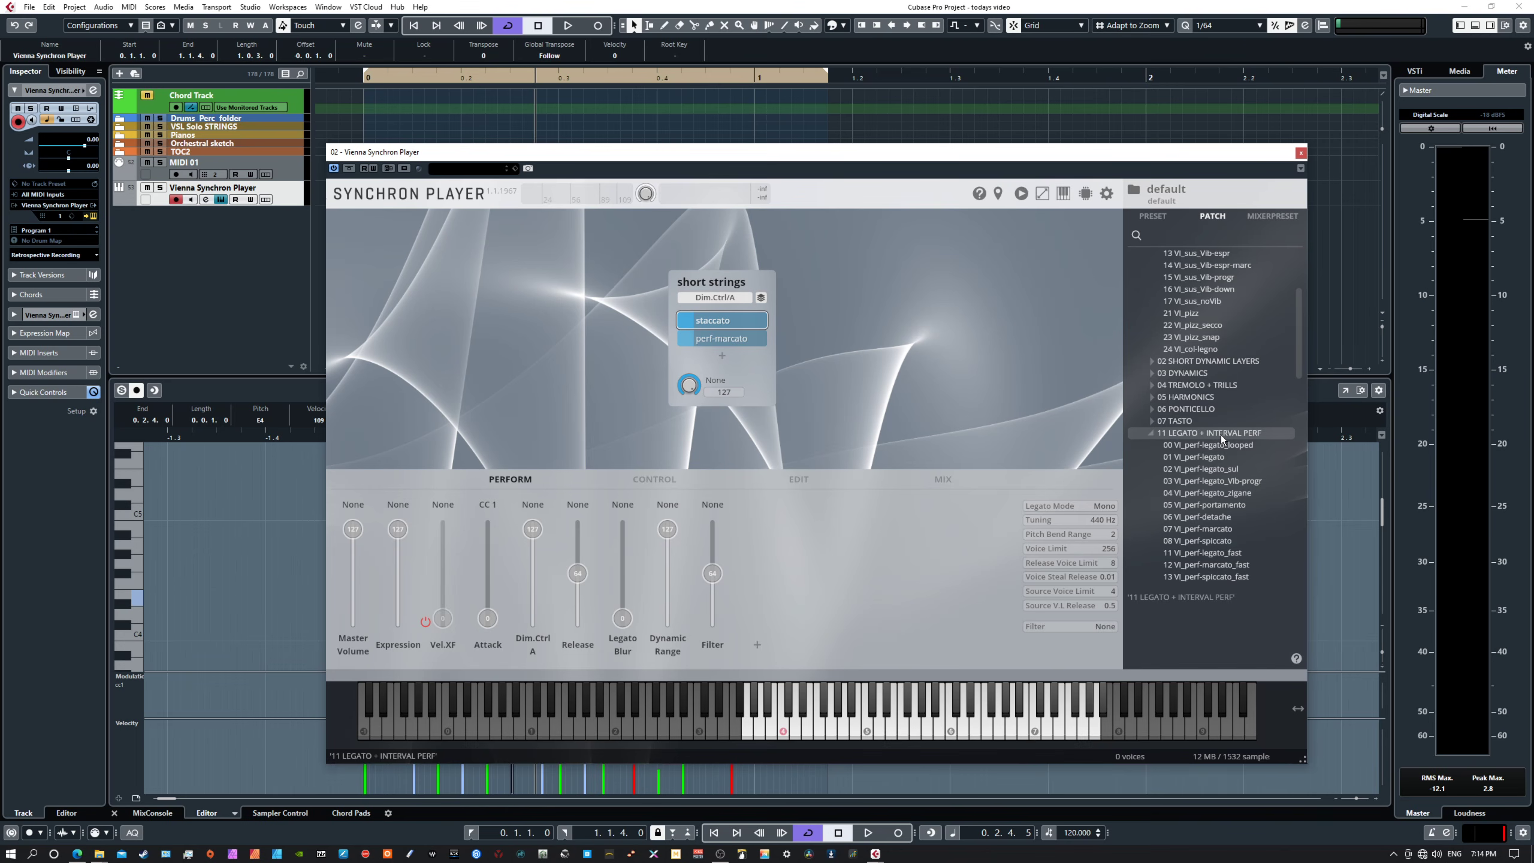
{"action": "scroll", "coordinate": [1220, 434], "scroll_direction": "down", "scroll_amount": 1}
{"action": "left_click_drag", "start_coordinate": [1211, 431], "coordinate": [722, 320]}
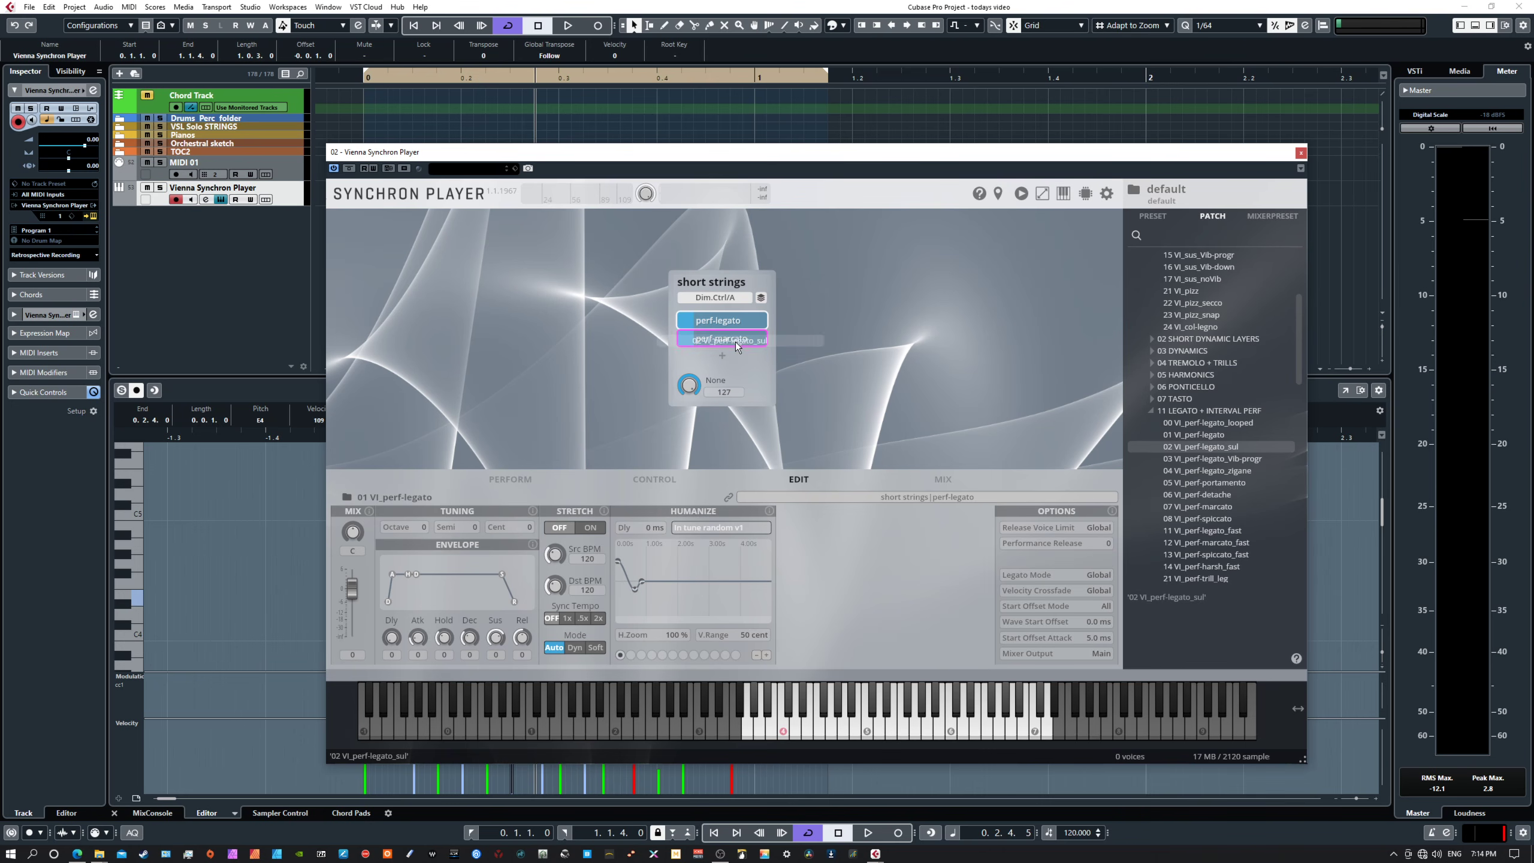
{"action": "left_click_drag", "start_coordinate": [736, 342], "coordinate": [737, 343]}
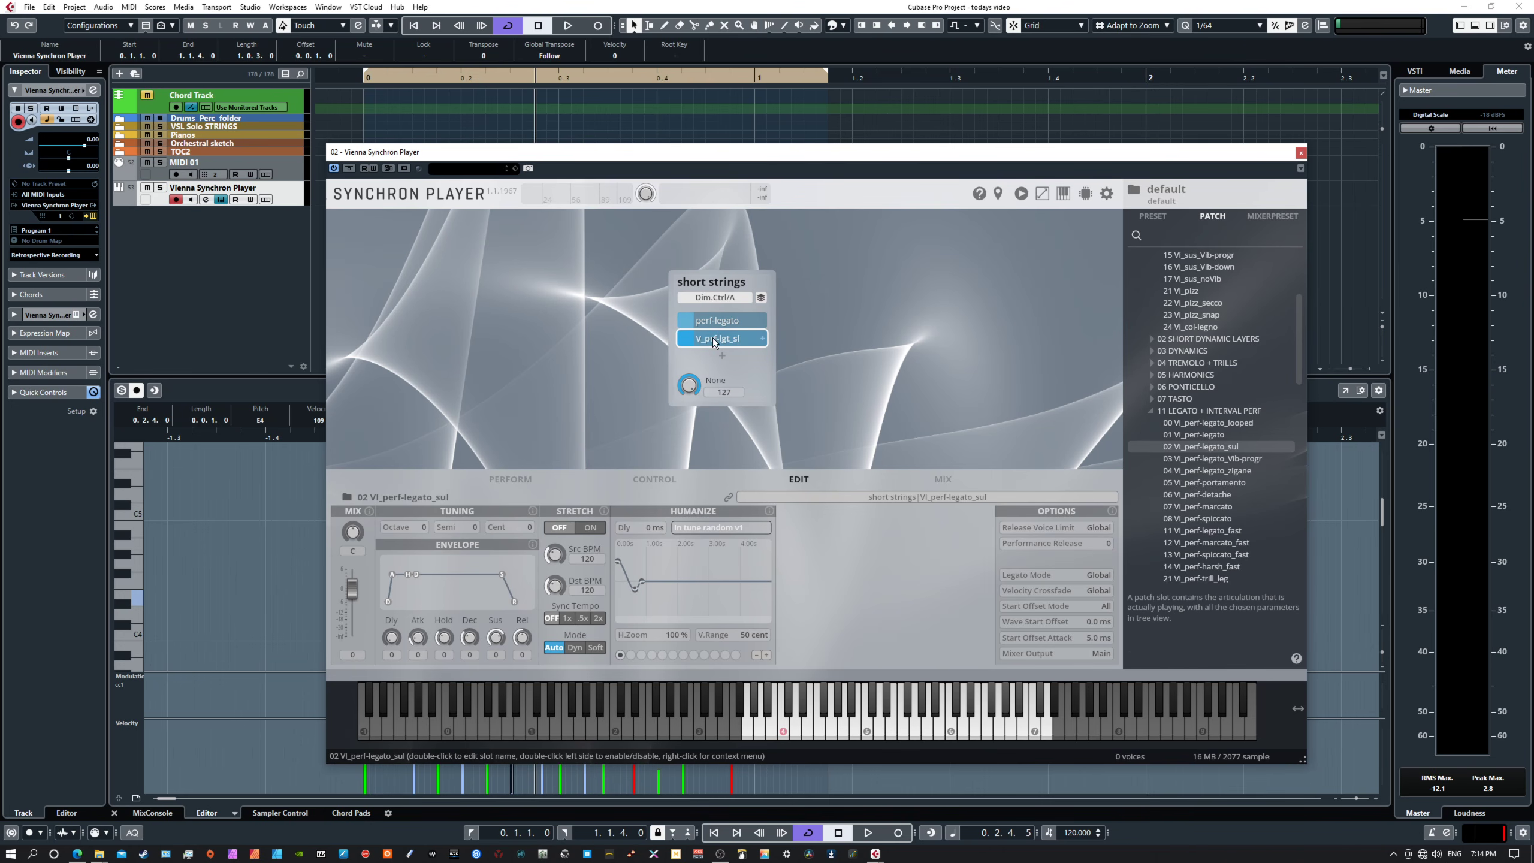
{"action": "left_click", "coordinate": [722, 321]}
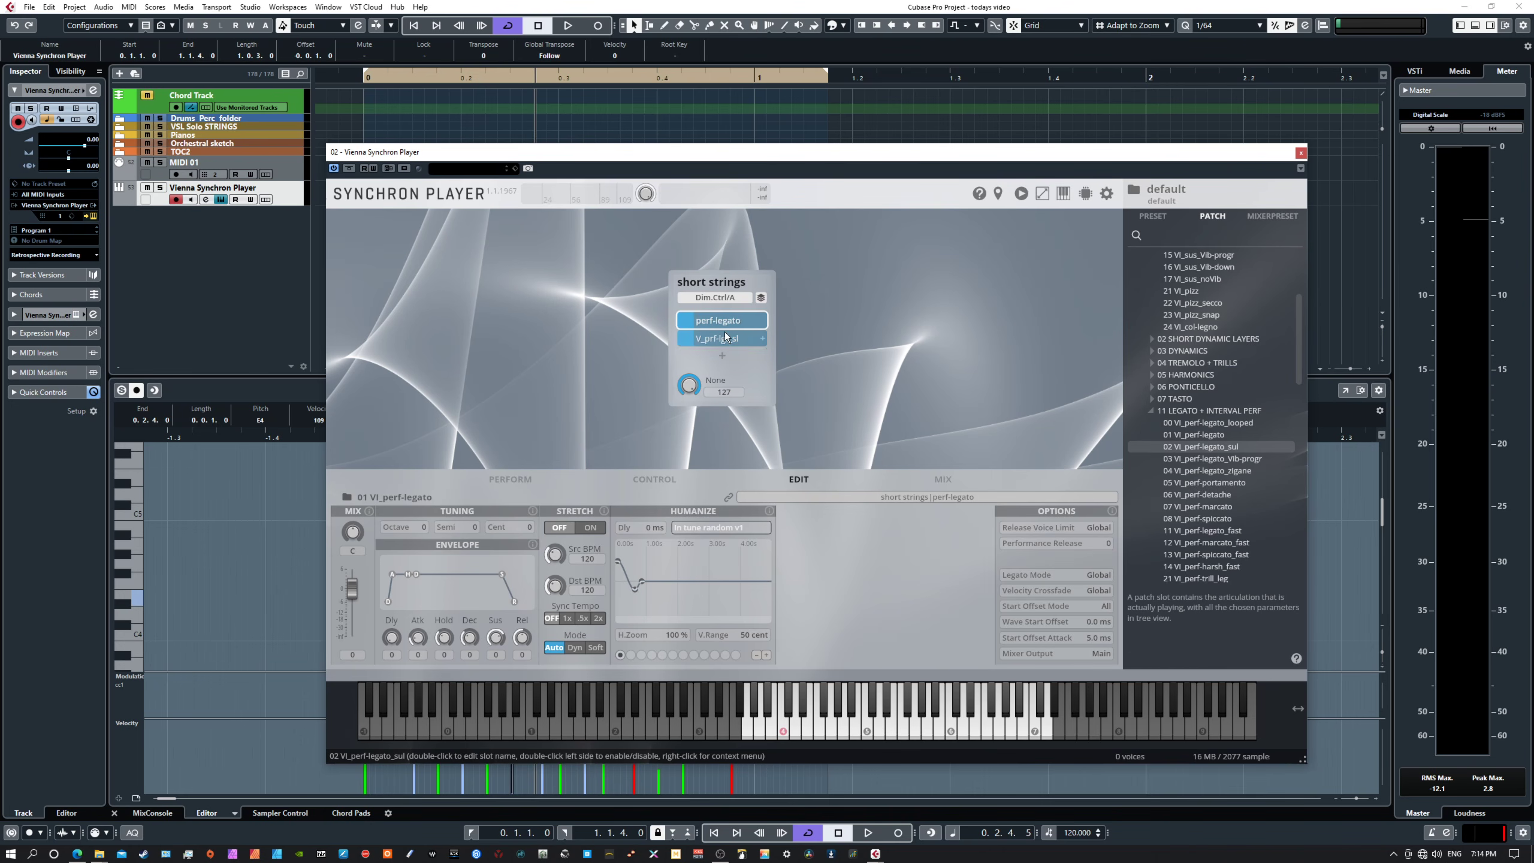
{"action": "left_click", "coordinate": [916, 732]}
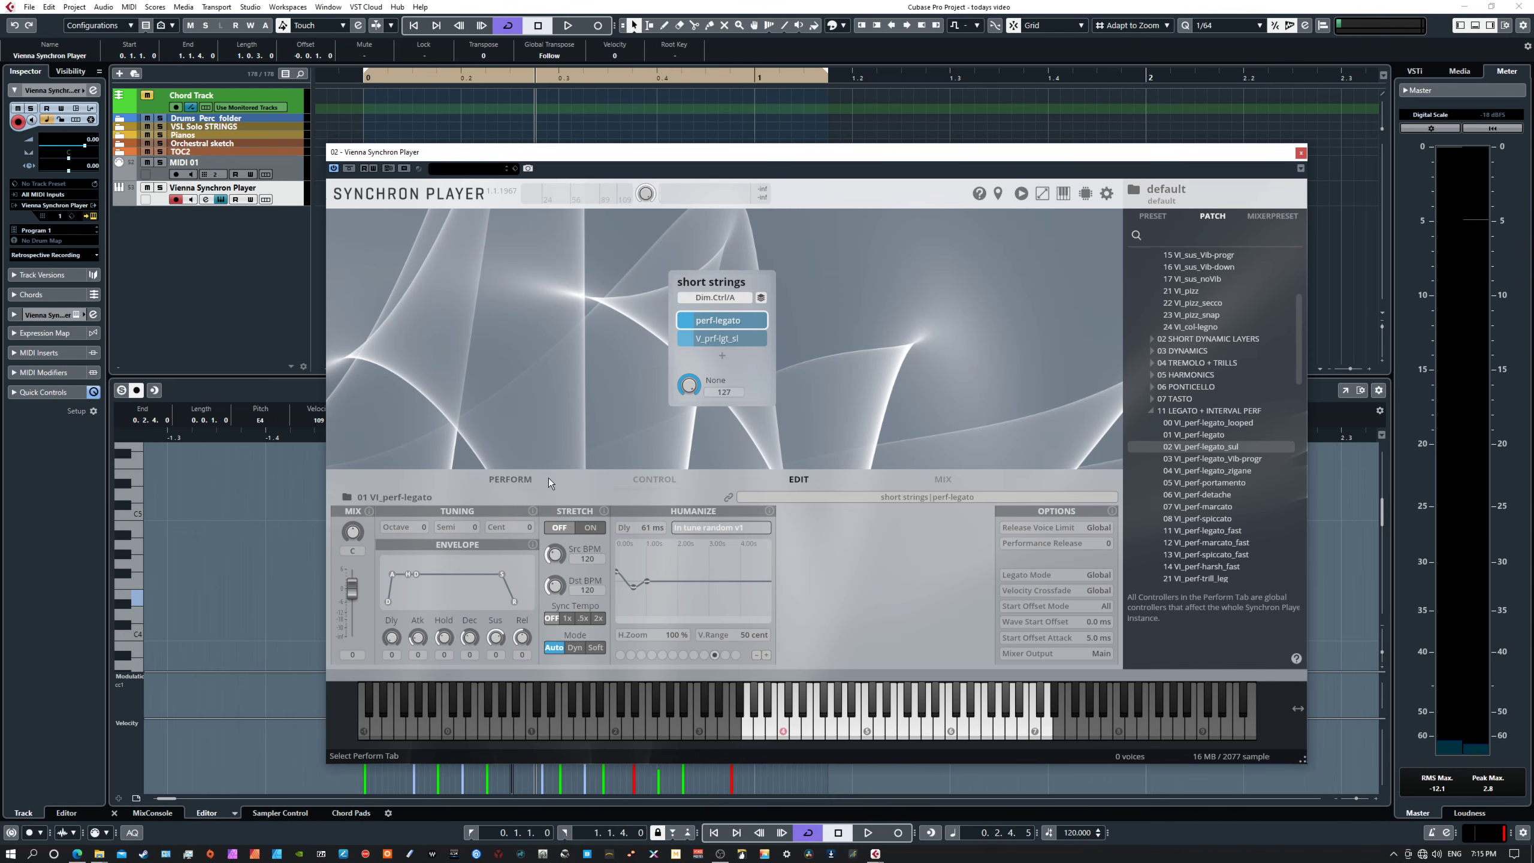
- Audition the Legato Blur performance control at several raised levels while playing notes, and return it to 0
{"action": "left_click", "coordinate": [513, 479]}
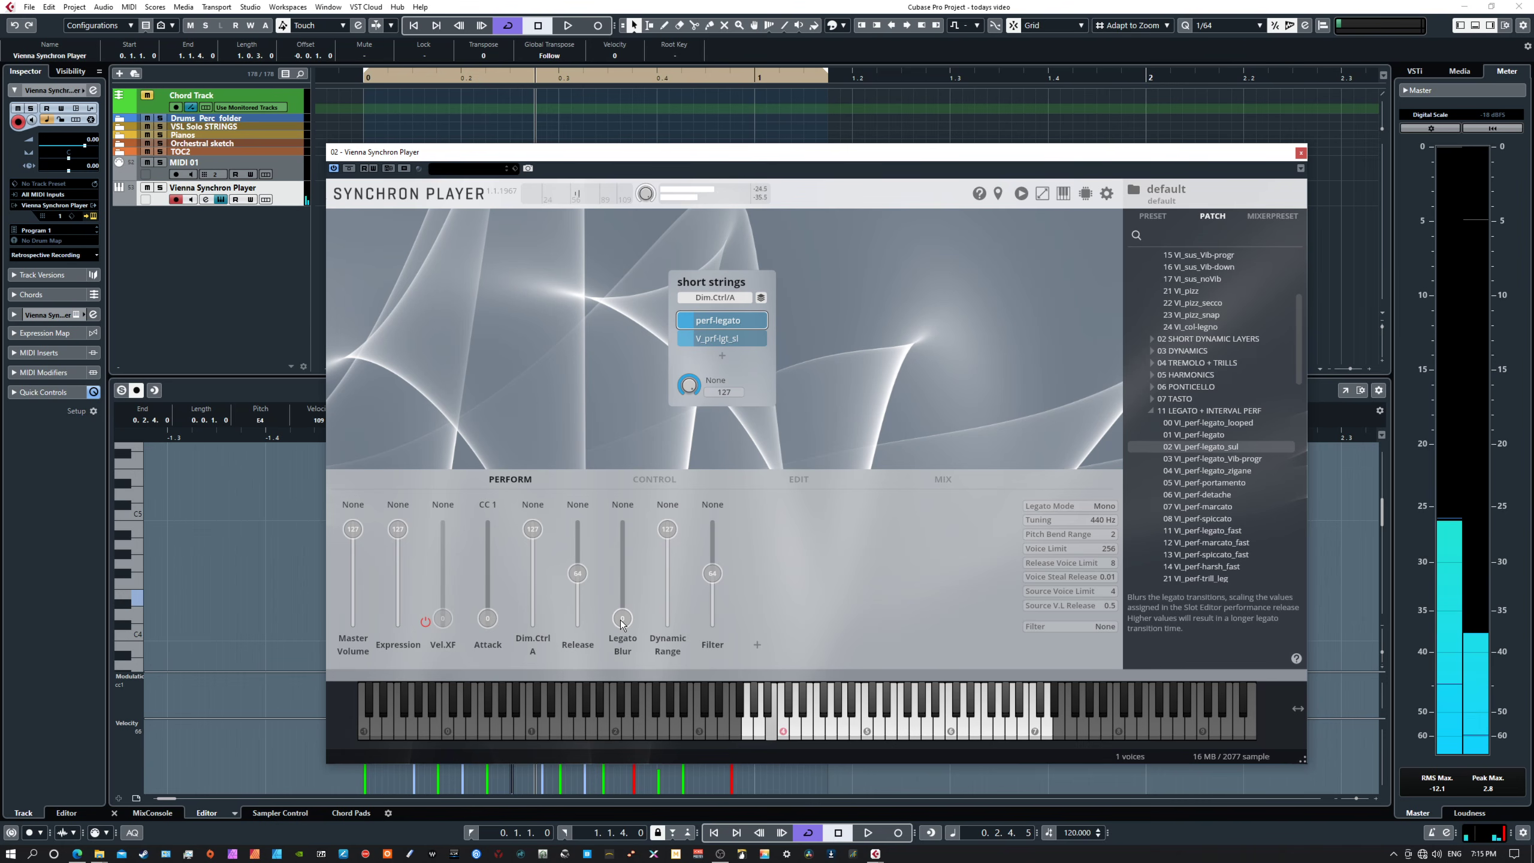
{"action": "left_click_drag", "start_coordinate": [622, 619], "coordinate": [627, 581]}
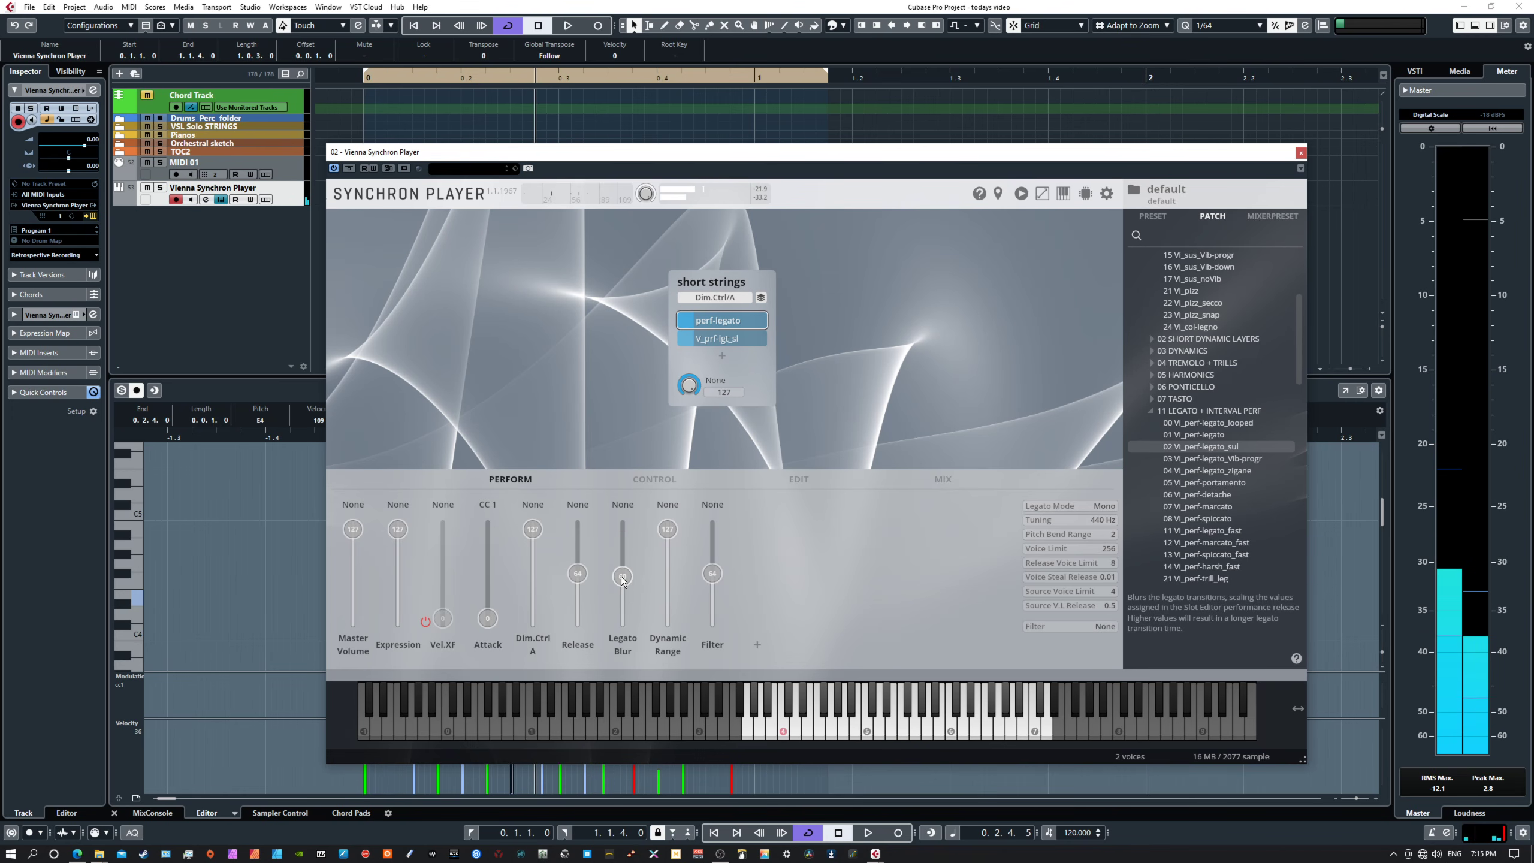
{"action": "mouse_move", "coordinate": [622, 578]}
{"action": "left_mouse_down"}
{"action": "mouse_move", "coordinate": [625, 609]}
{"action": "mouse_move", "coordinate": [634, 567]}
{"action": "left_mouse_up"}
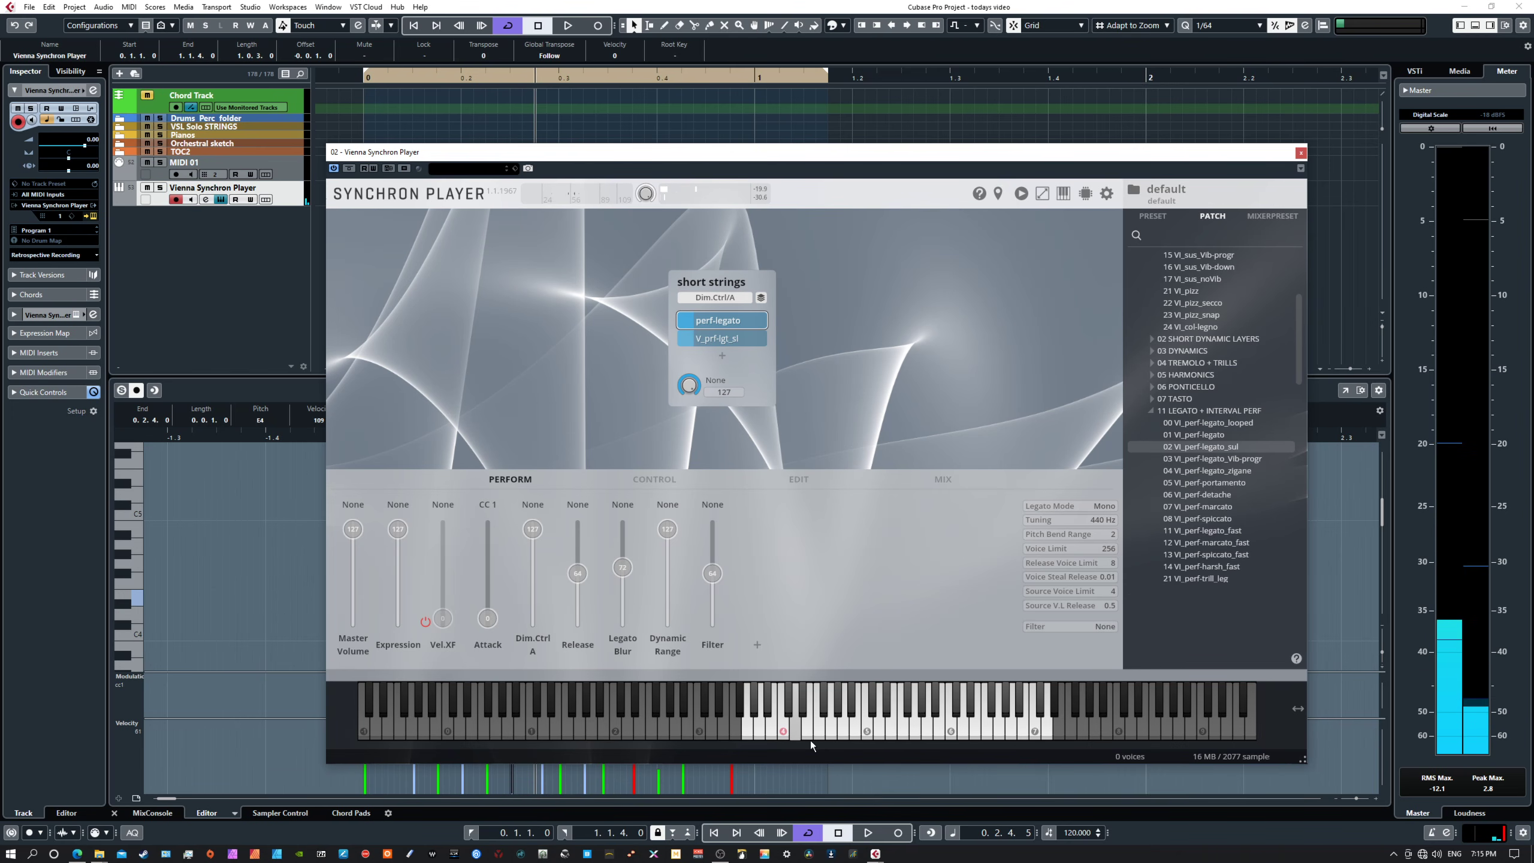
{"action": "left_click", "coordinate": [795, 728]}
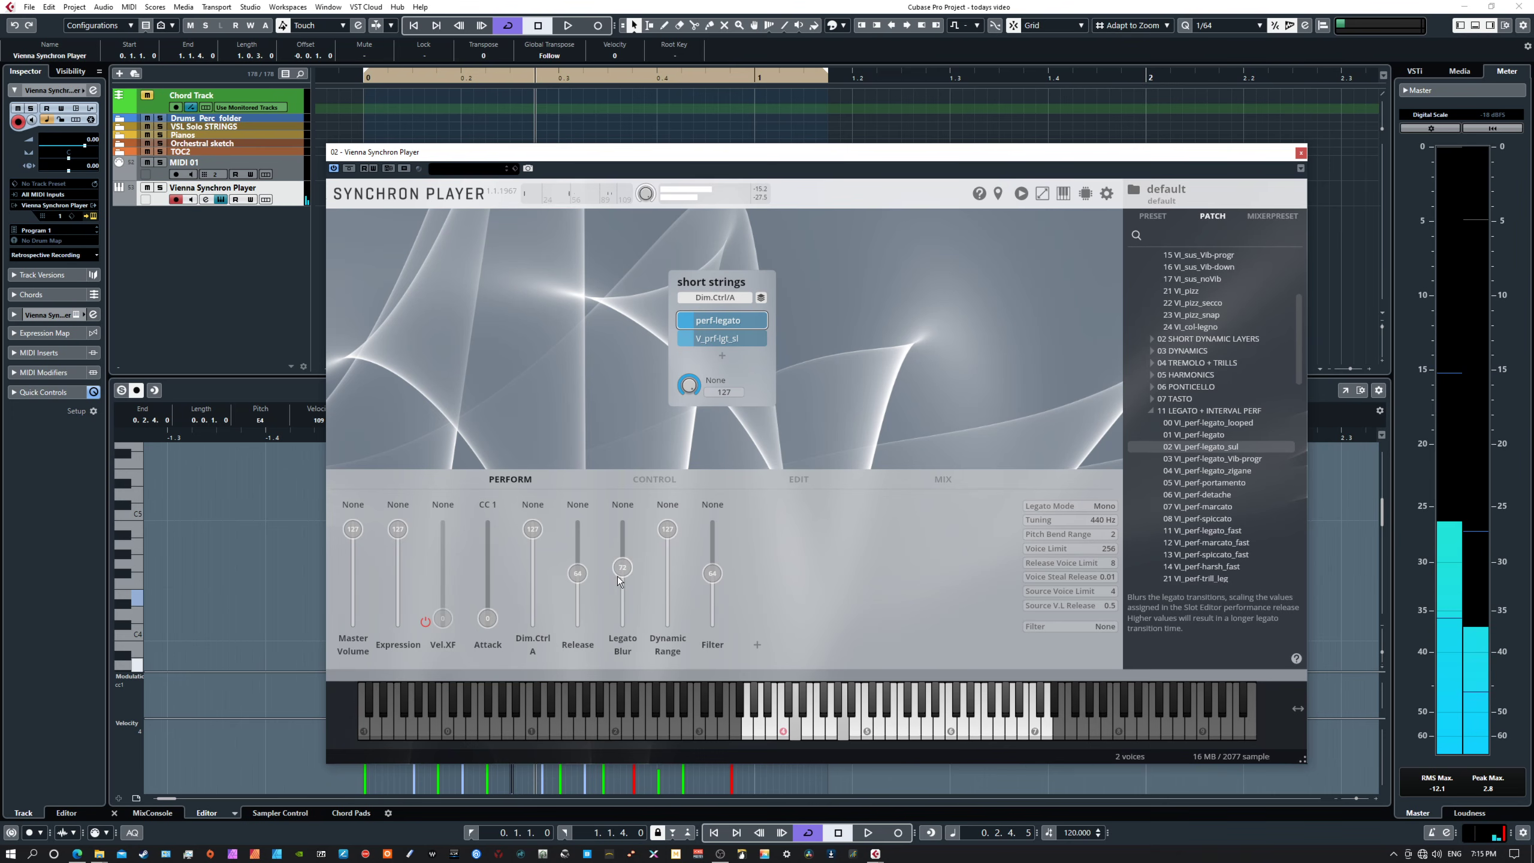
{"action": "left_click_drag", "start_coordinate": [619, 571], "coordinate": [625, 616]}
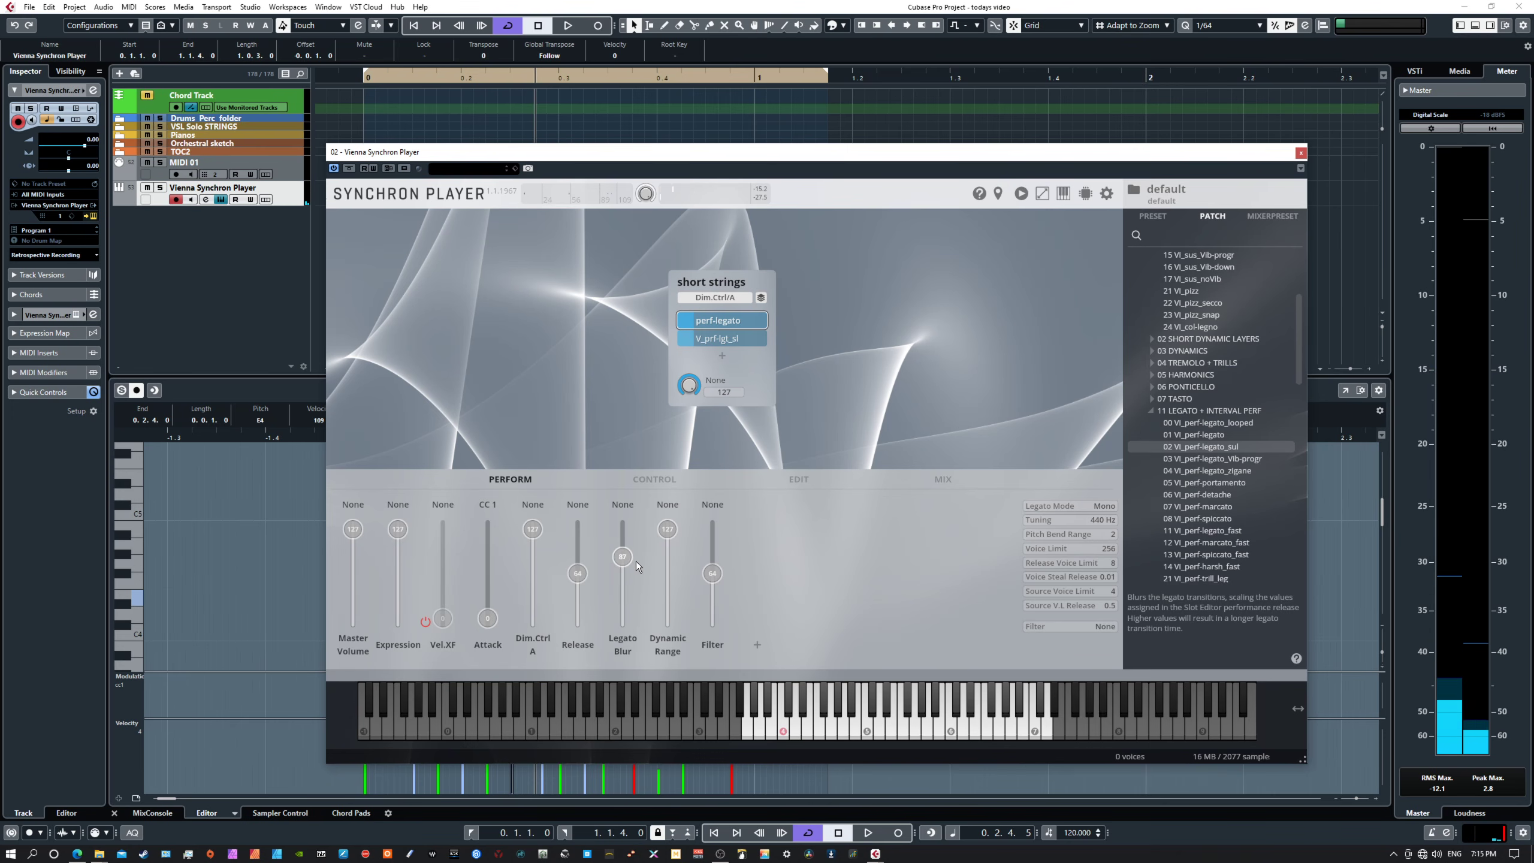
{"action": "left_click_drag", "start_coordinate": [636, 563], "coordinate": [635, 571]}
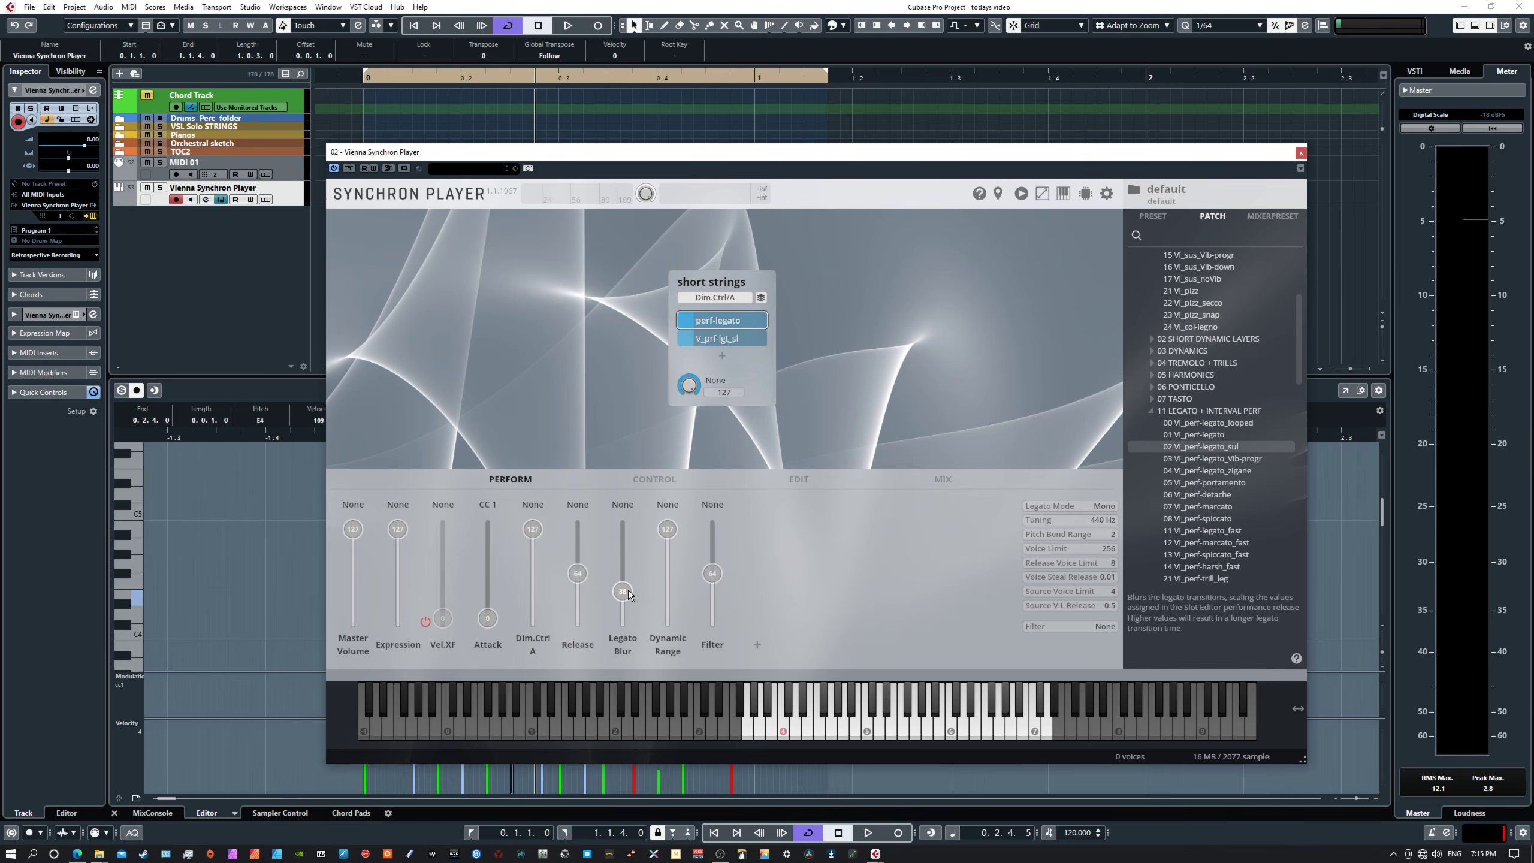
{"action": "left_click_drag", "start_coordinate": [625, 616], "coordinate": [625, 625]}
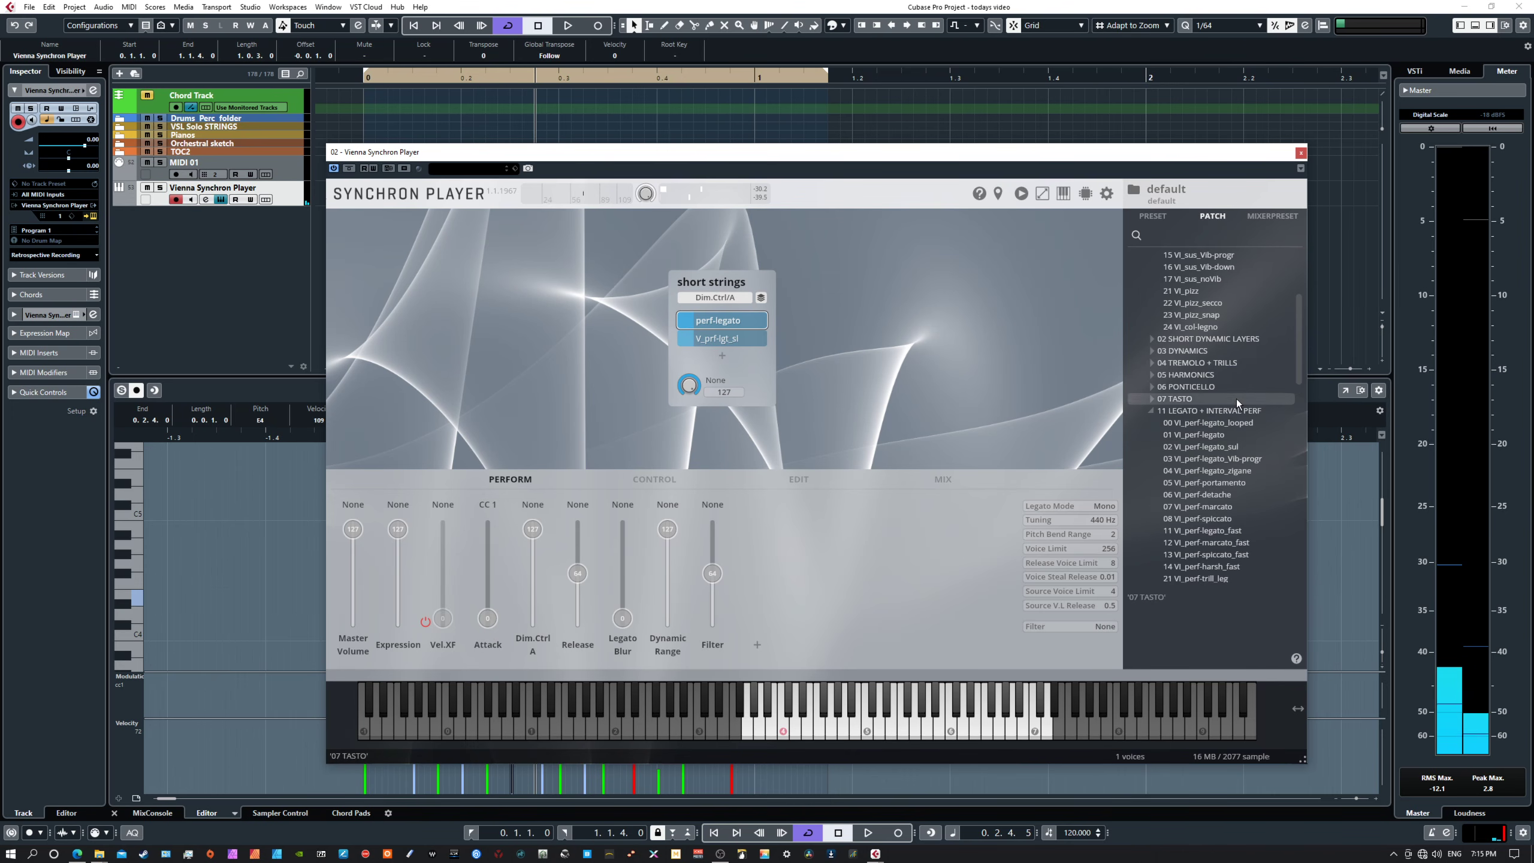
- Load 01 VI_staccato from the SHORT + LONG NOTES patches into the first short strings slot
{"action": "scroll", "coordinate": [1229, 429], "scroll_direction": "up", "scroll_amount": 2}
{"action": "scroll", "coordinate": [1230, 429], "scroll_direction": "up", "scroll_amount": 5}
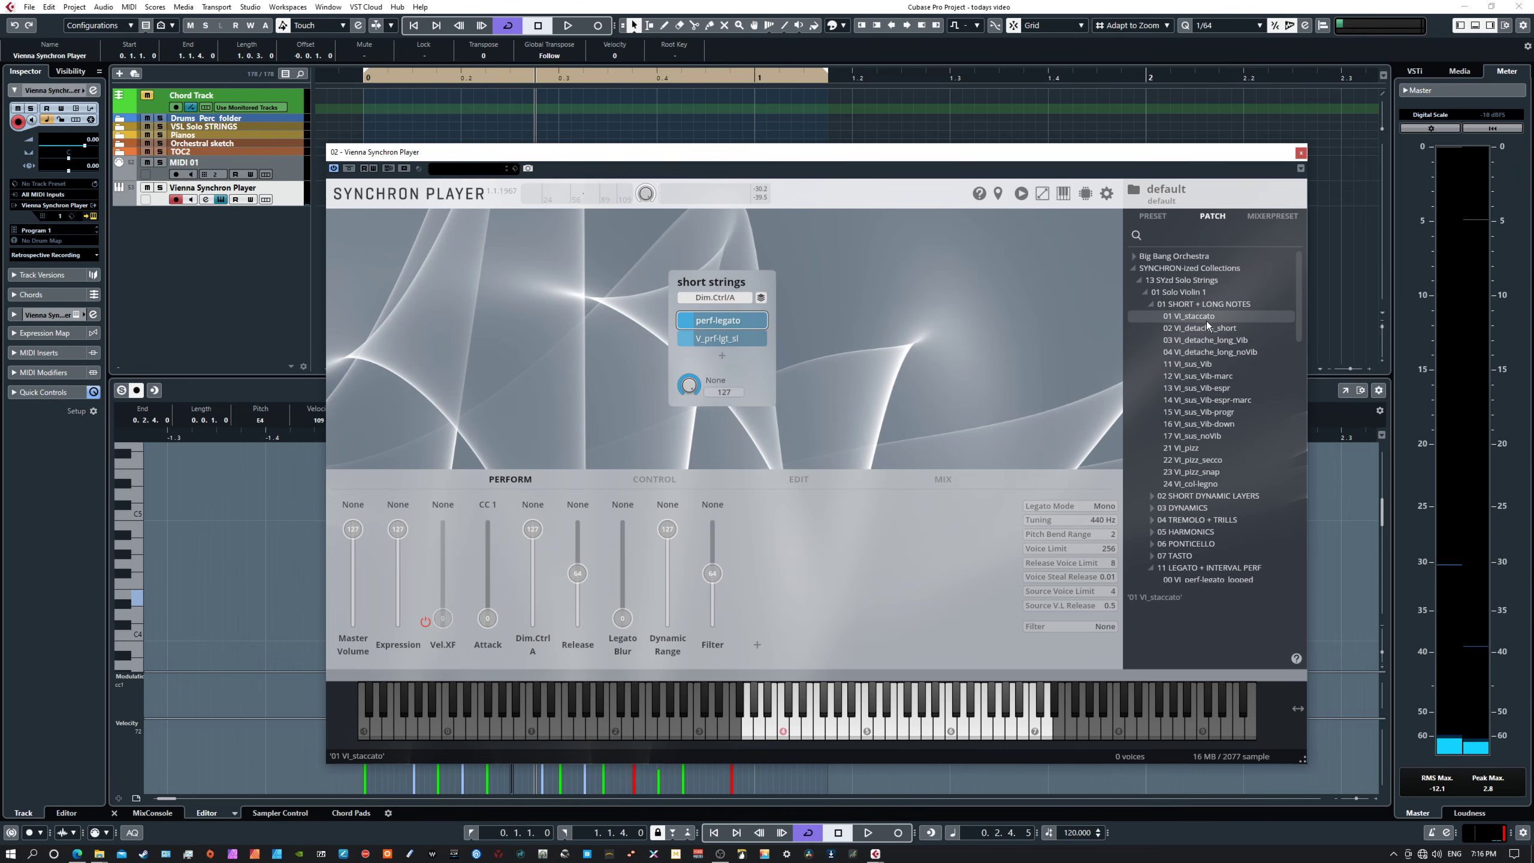
{"action": "left_click_drag", "start_coordinate": [1205, 317], "coordinate": [718, 320]}
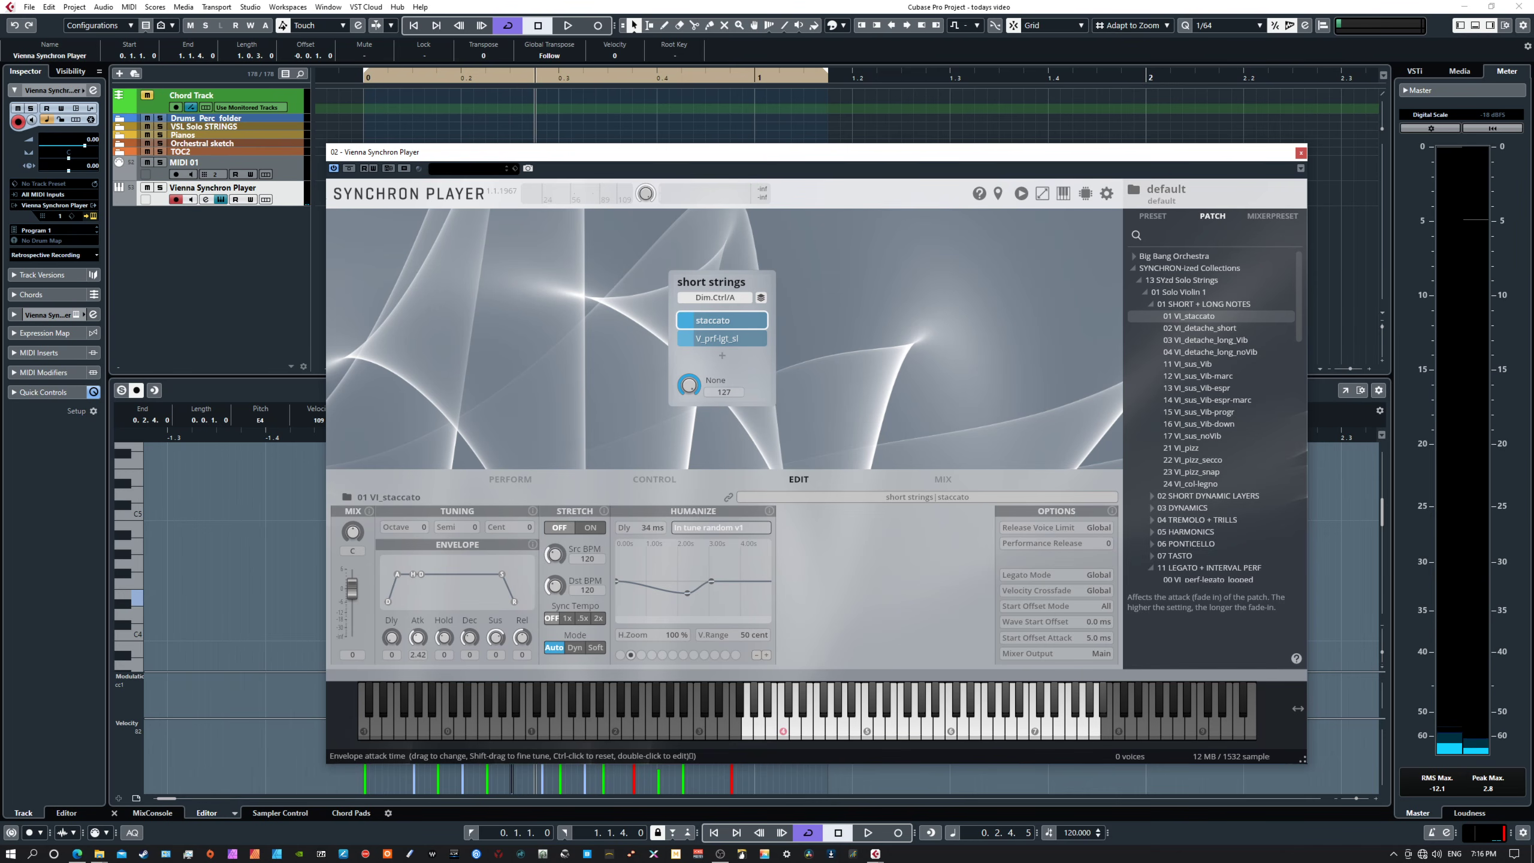
- Try positive and negative envelope attack values on the staccato slot while playing notes, and reset the attack to 0
{"action": "scroll", "coordinate": [417, 637], "scroll_direction": "down", "scroll_amount": 5}
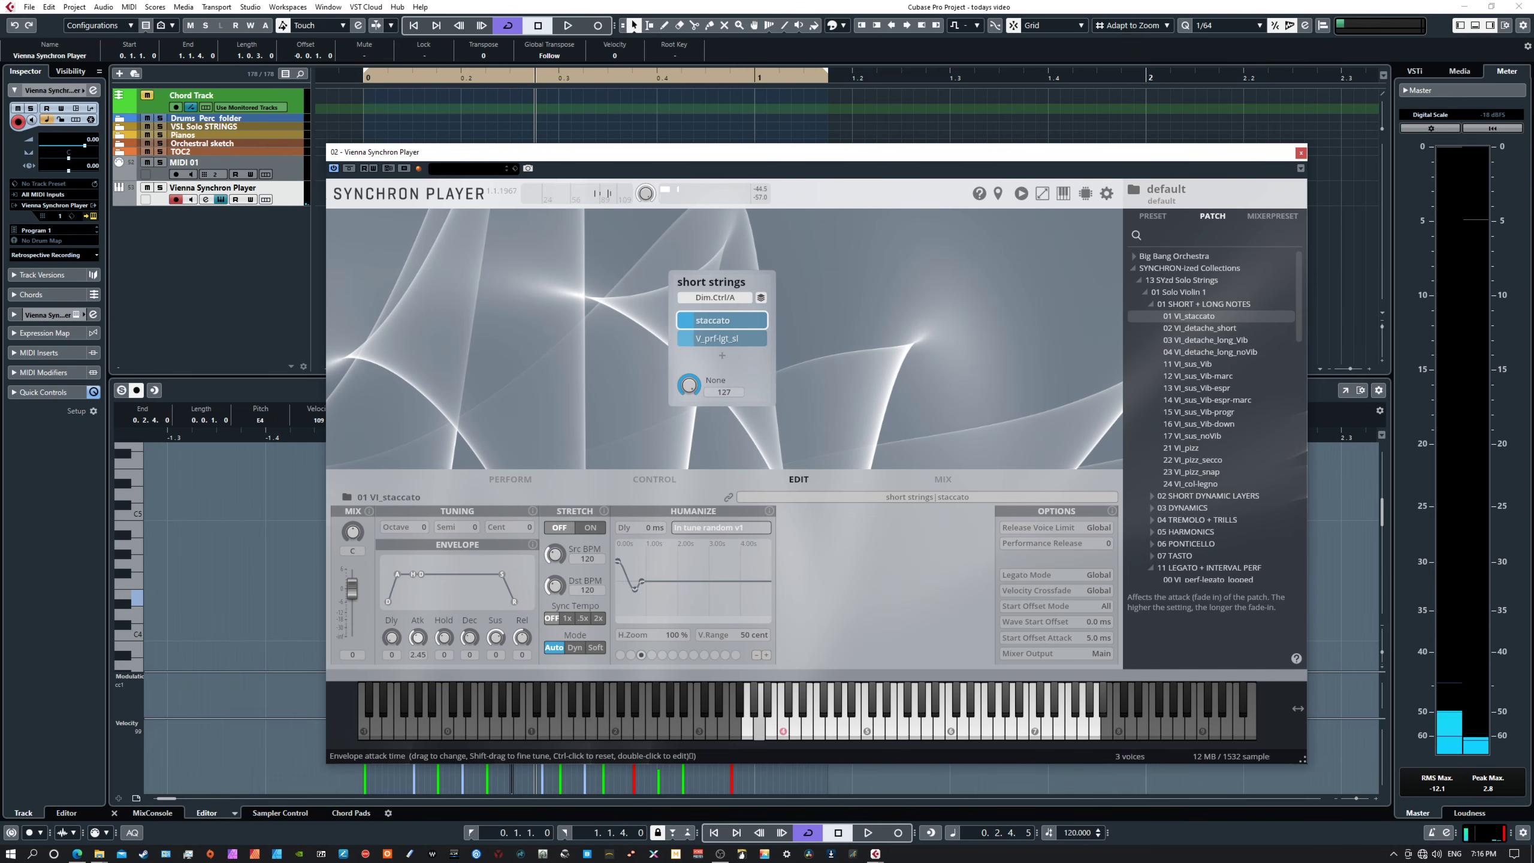
{"action": "scroll", "coordinate": [417, 637], "scroll_direction": "down", "scroll_amount": 3}
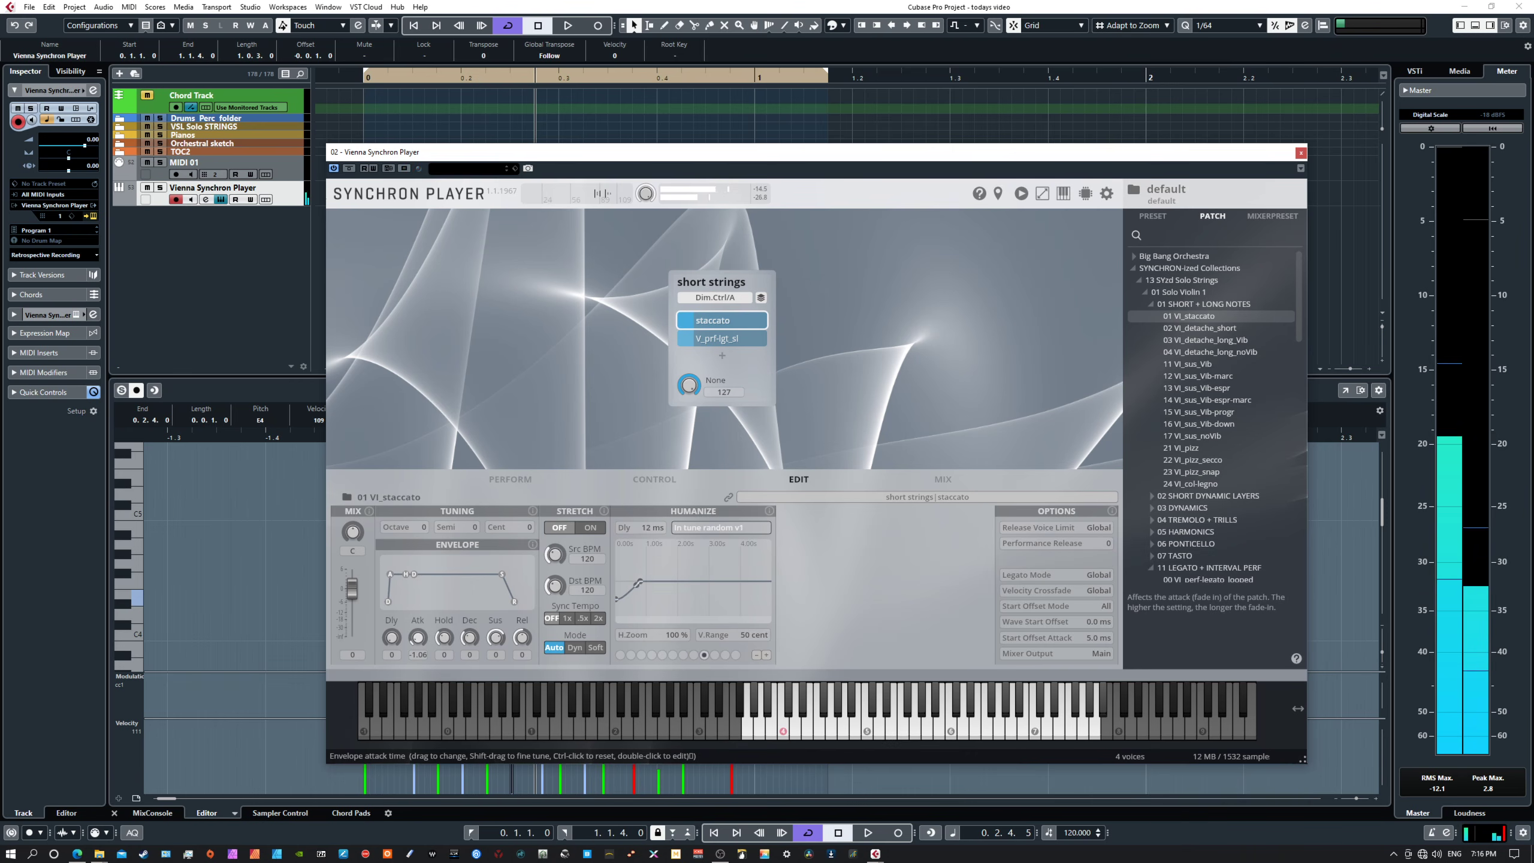
{"action": "scroll", "coordinate": [417, 637], "scroll_direction": "down", "scroll_amount": 1}
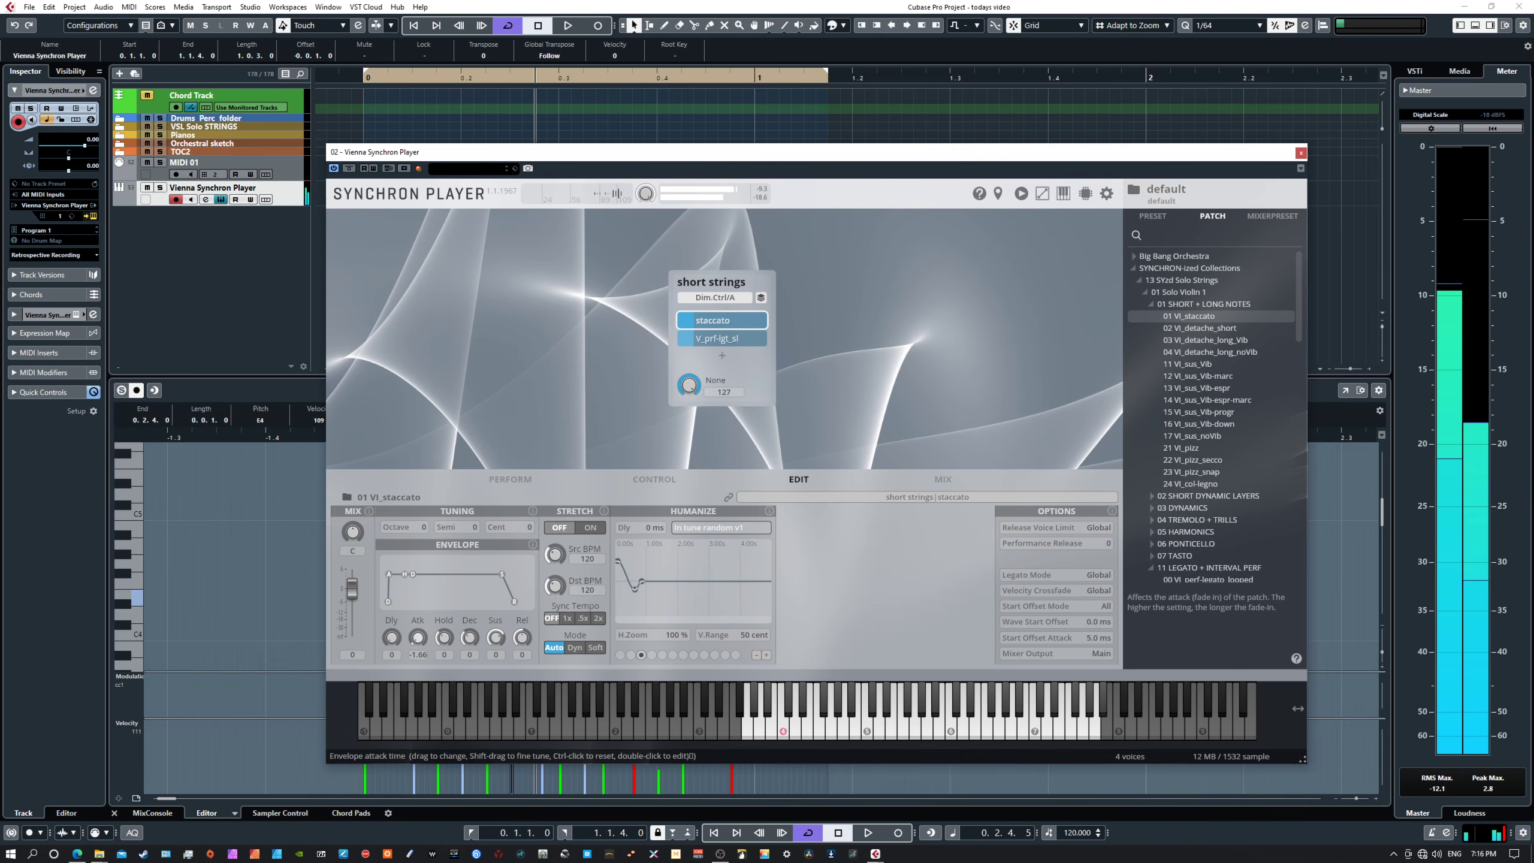
{"action": "scroll", "coordinate": [417, 637], "scroll_direction": "down", "scroll_amount": 1}
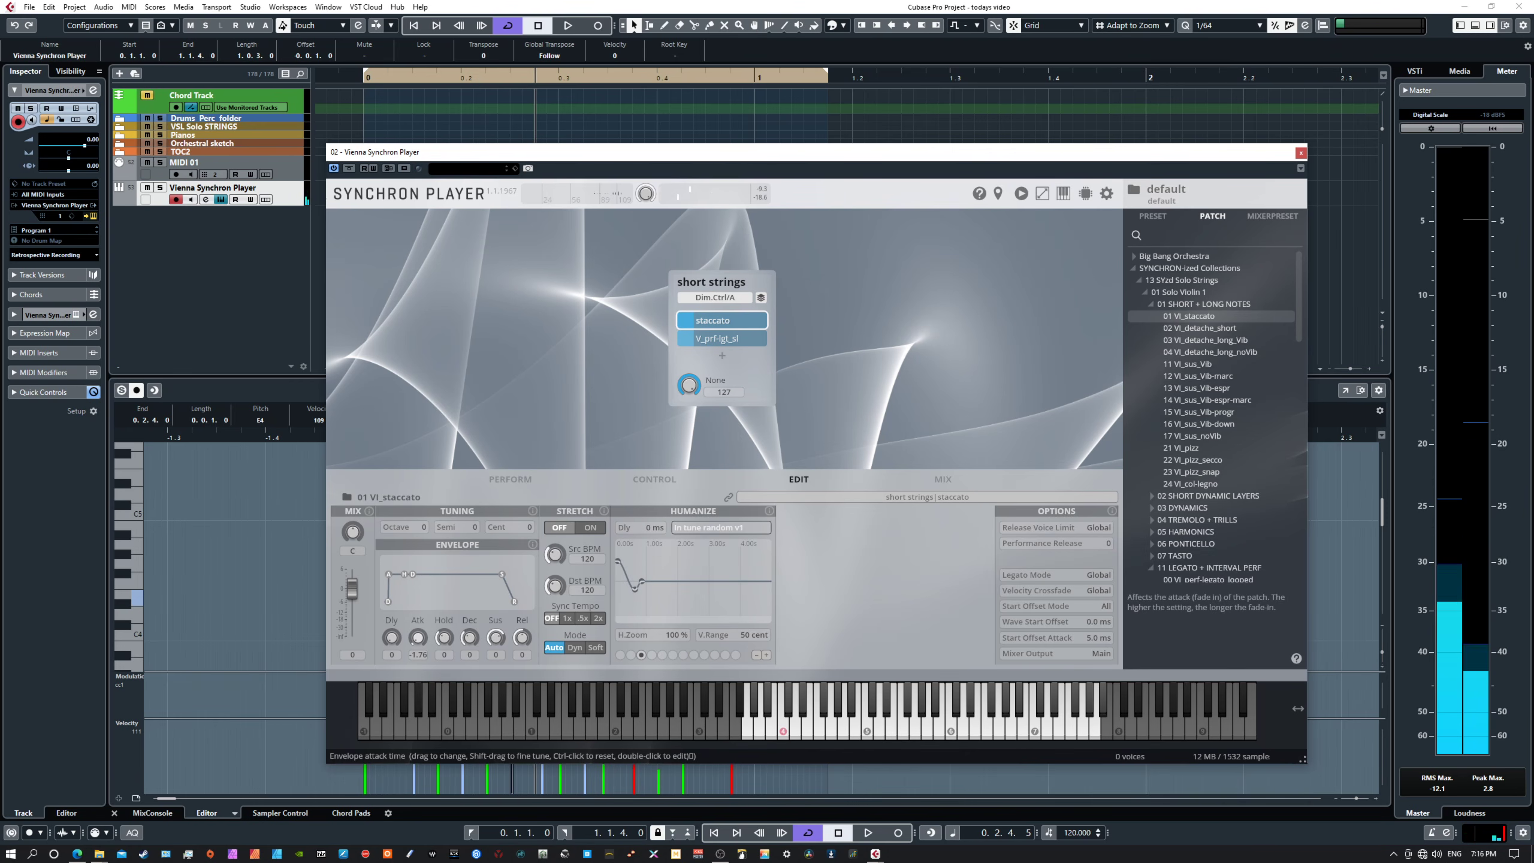
{"action": "scroll", "coordinate": [417, 637], "scroll_direction": "up", "scroll_amount": 3}
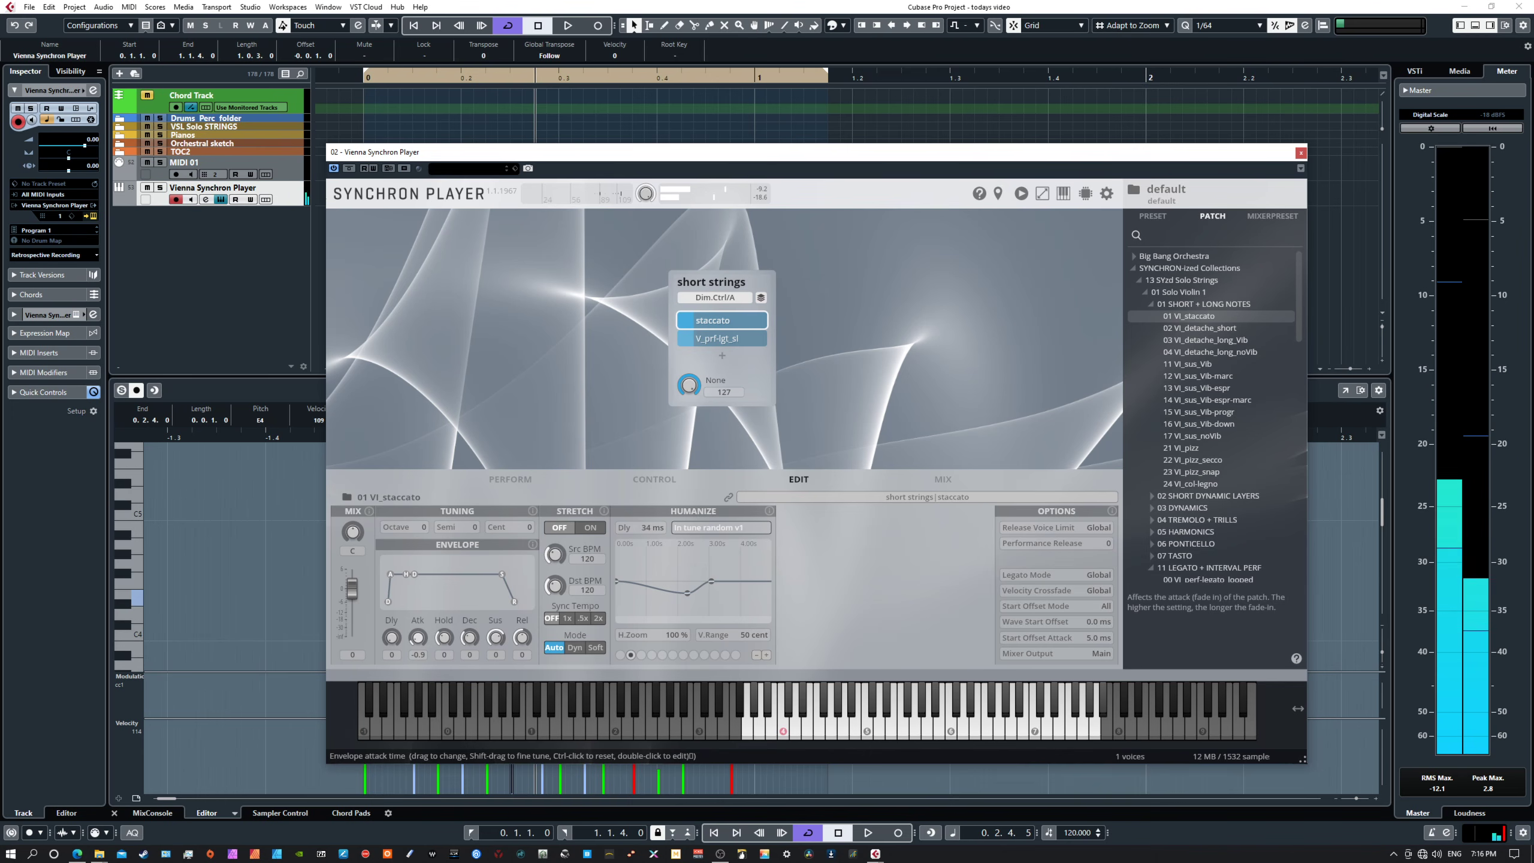
{"action": "scroll", "coordinate": [417, 637], "scroll_direction": "down", "scroll_amount": 1}
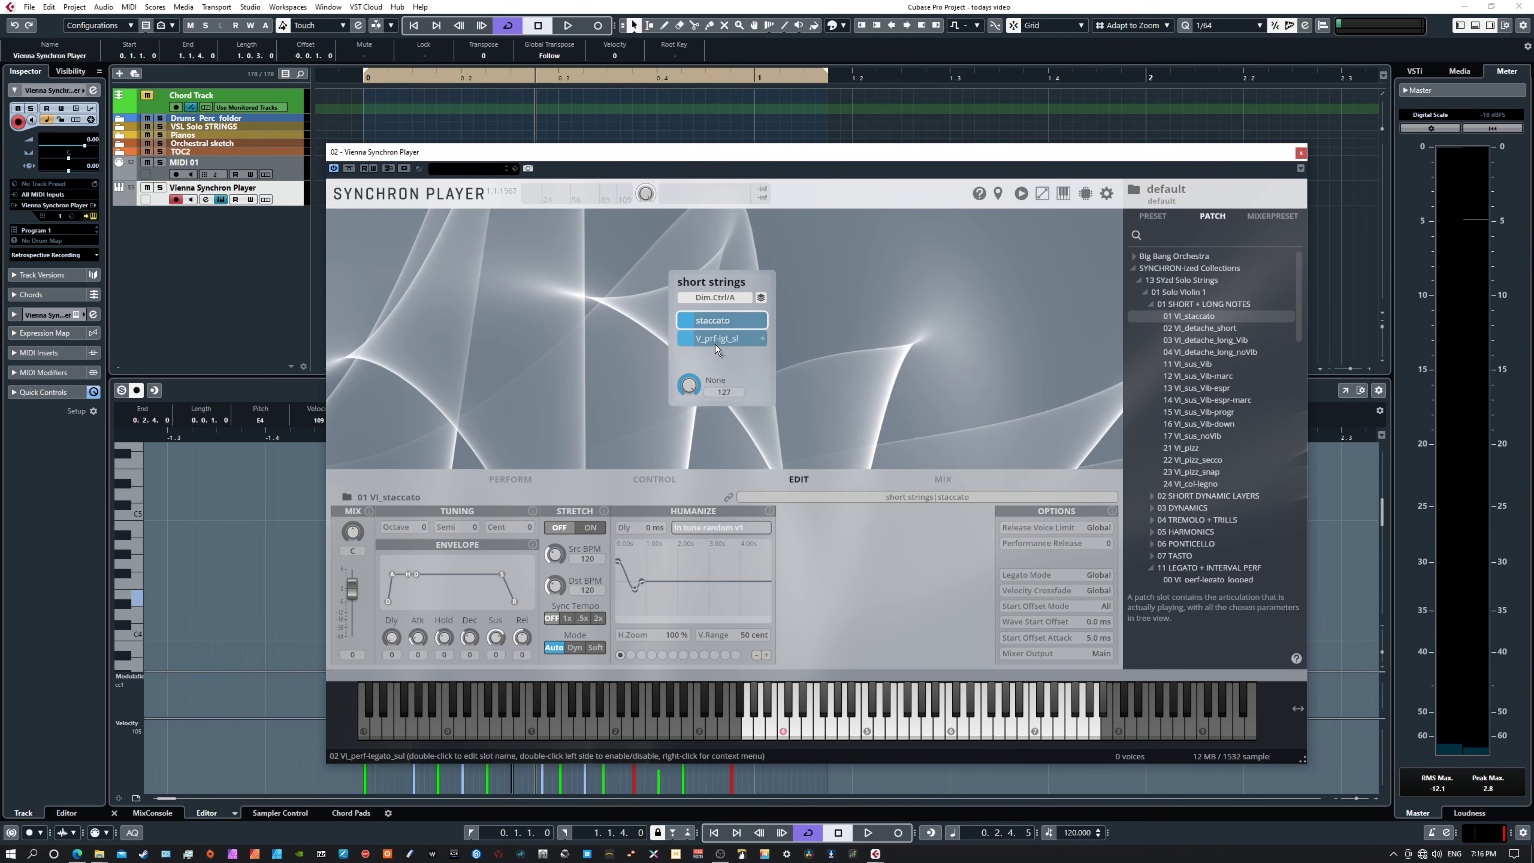
- Audition the Release performance control across its range from 0 to 127, and leave it near the middle
{"action": "left_click", "coordinate": [642, 478]}
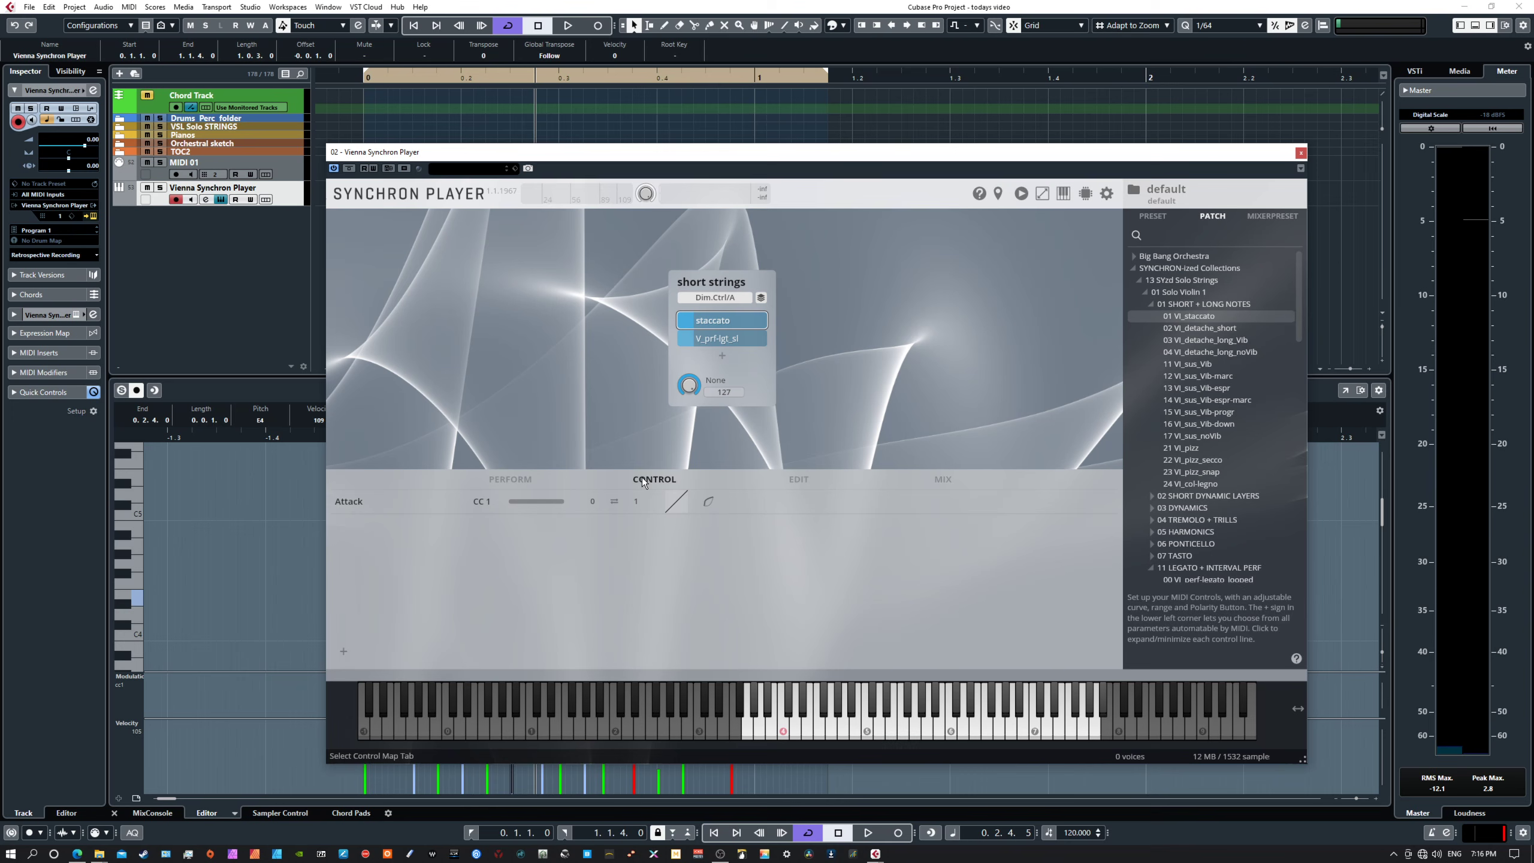
{"action": "left_click", "coordinate": [514, 479]}
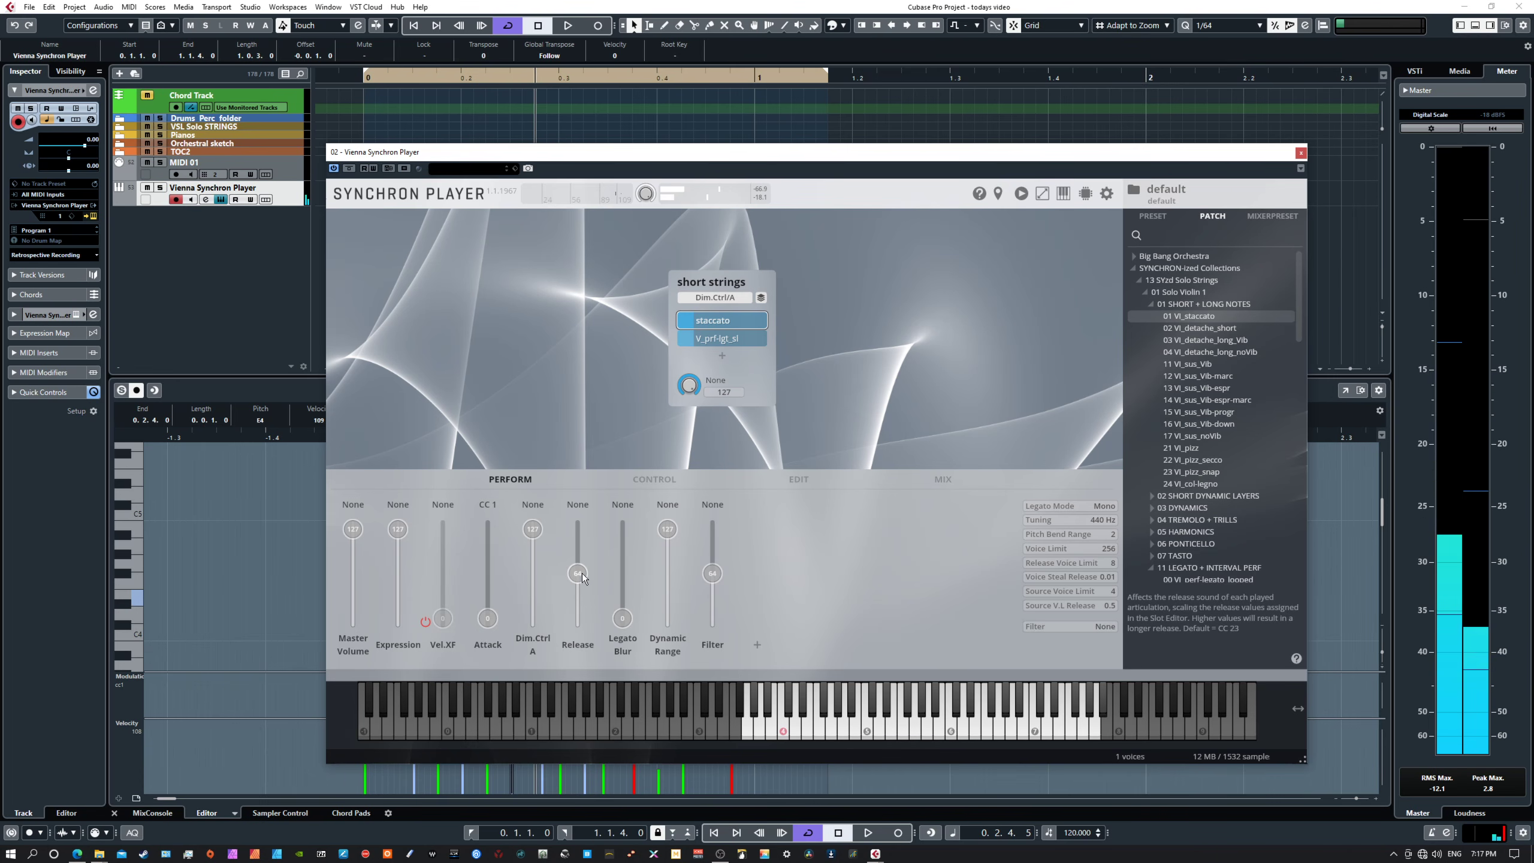
{"action": "left_click_drag", "start_coordinate": [581, 573], "coordinate": [581, 645]}
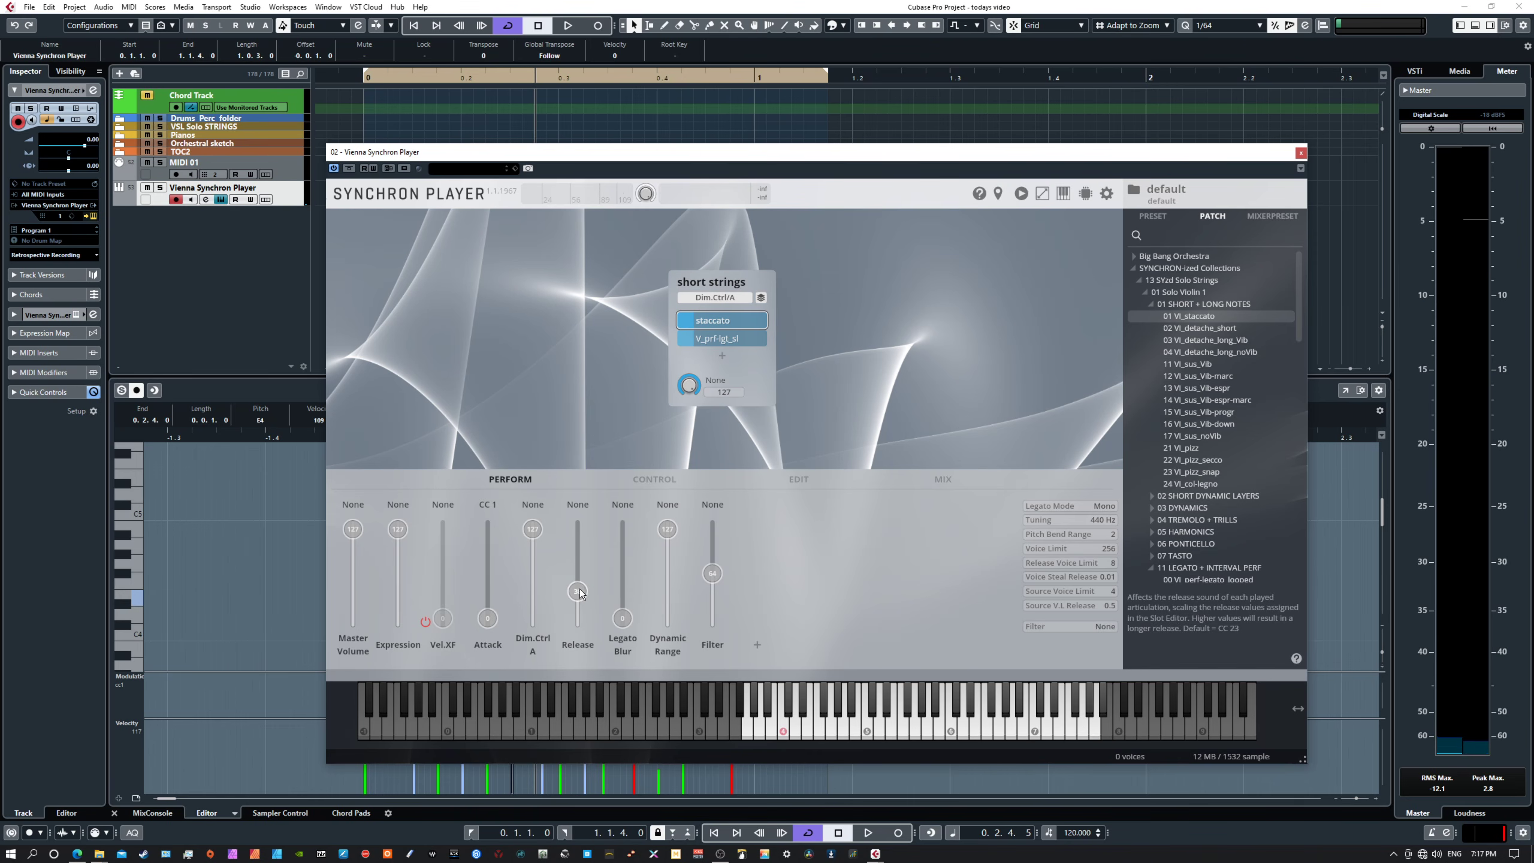
{"action": "left_click_drag", "start_coordinate": [579, 593], "coordinate": [578, 599]}
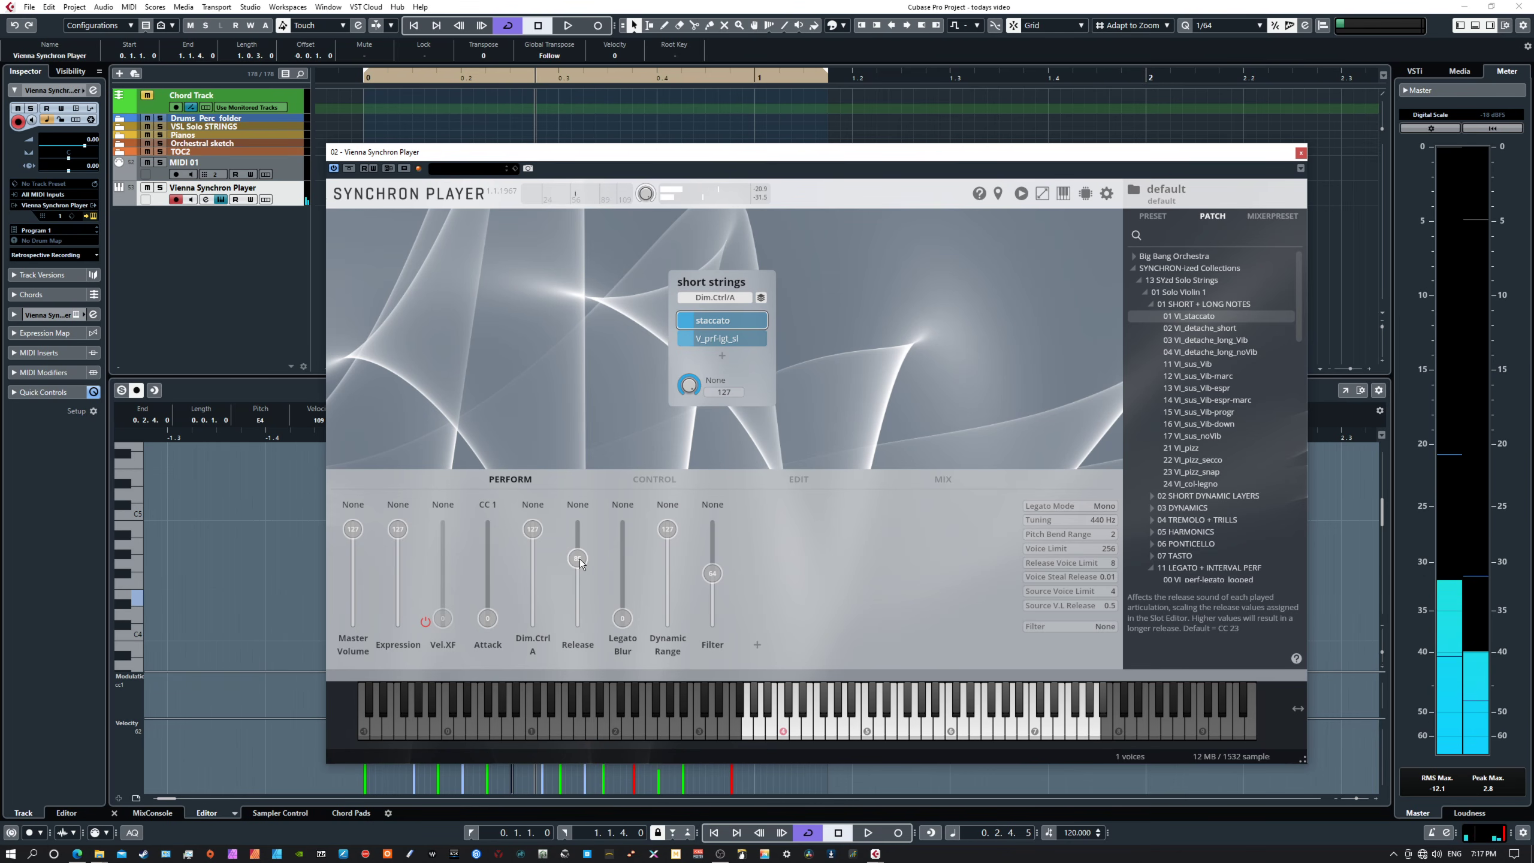
{"action": "left_click_drag", "start_coordinate": [580, 559], "coordinate": [585, 539]}
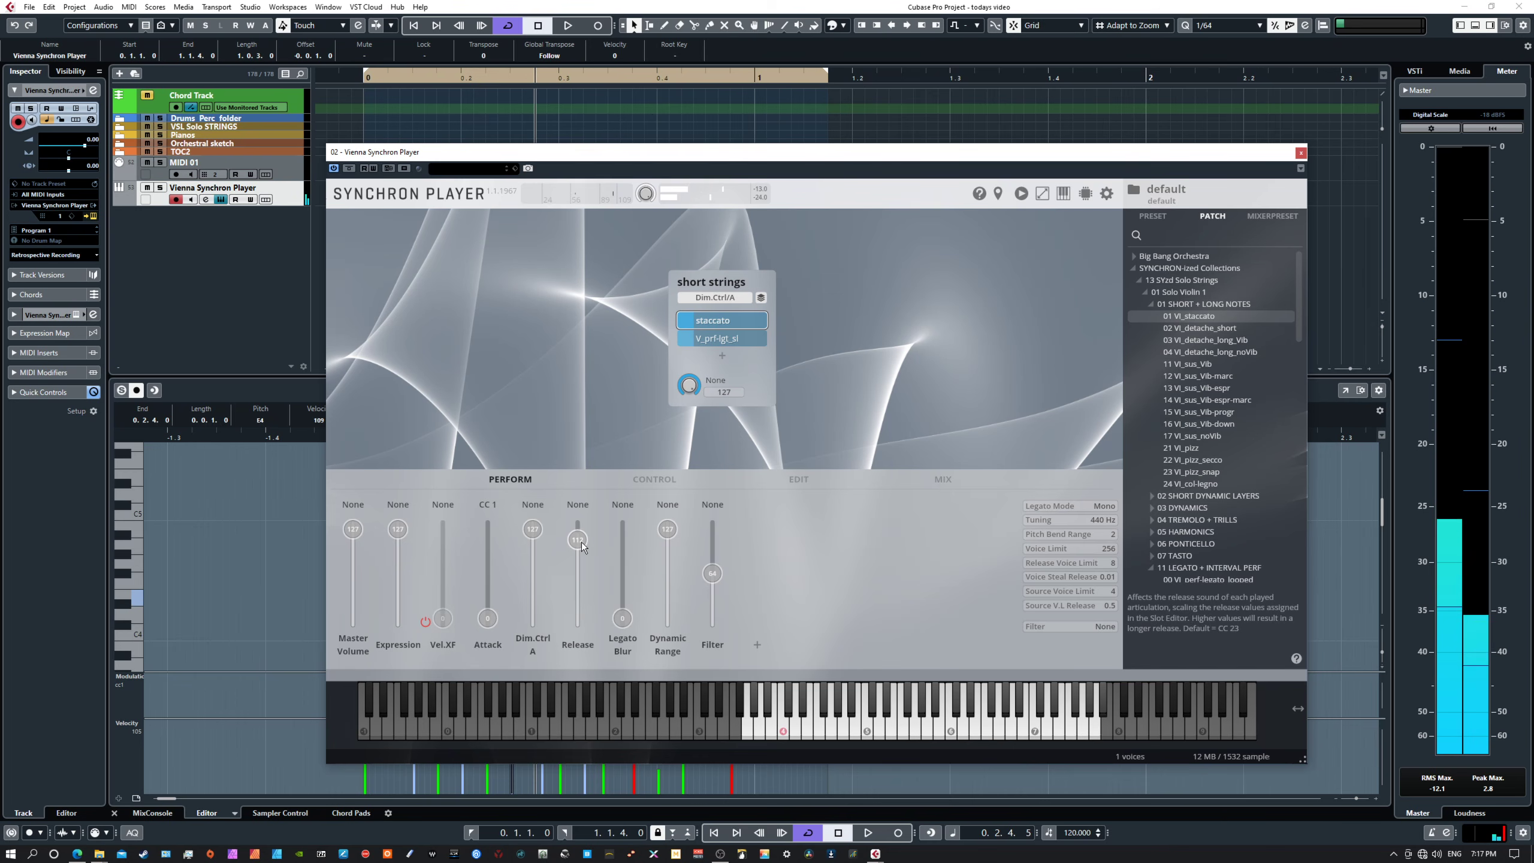
{"action": "left_click_drag", "start_coordinate": [577, 540], "coordinate": [589, 522]}
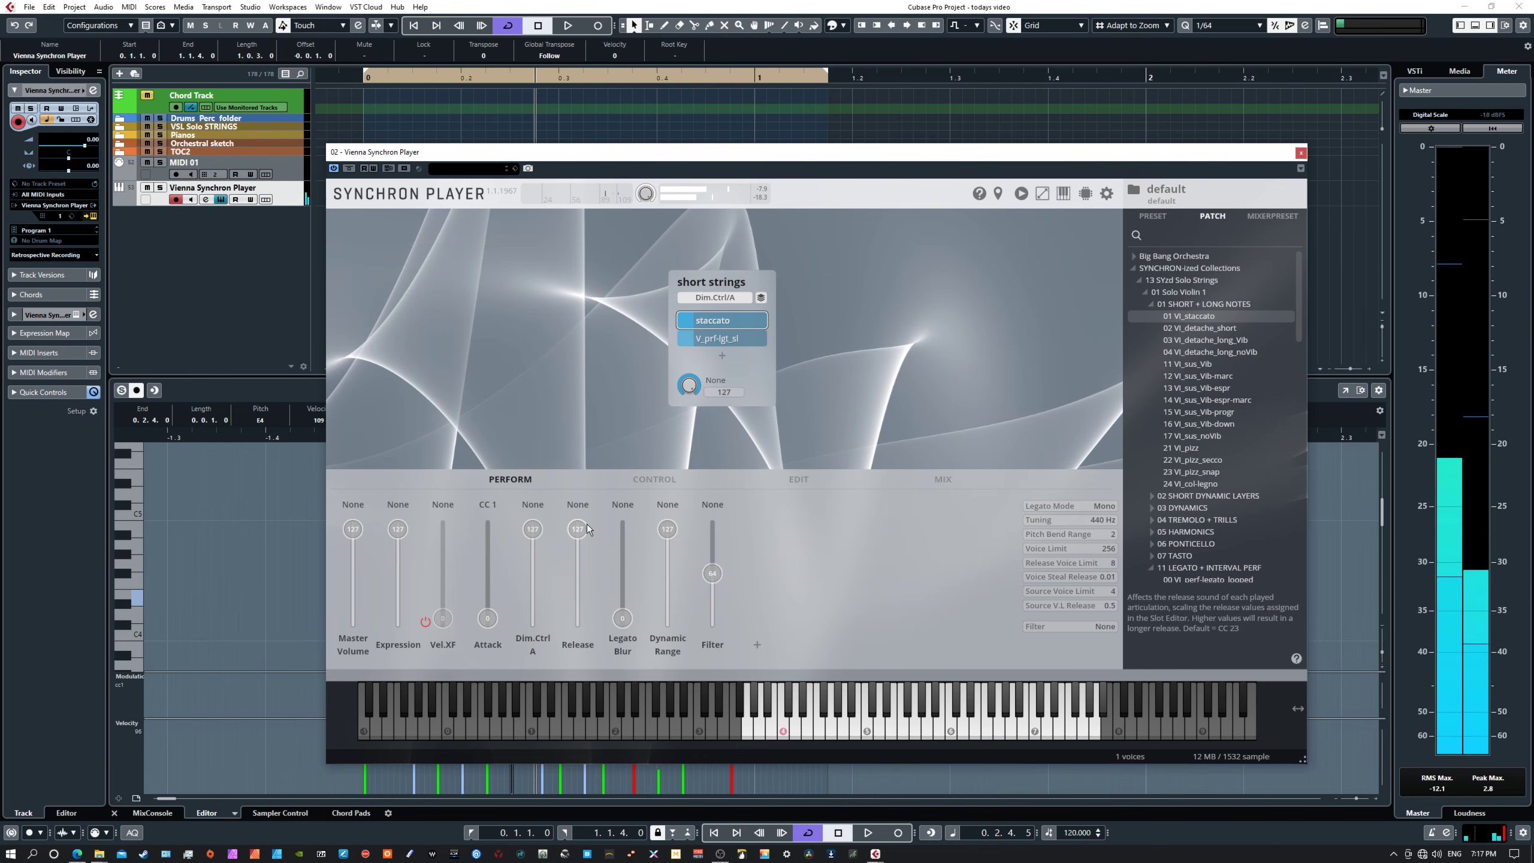
{"action": "left_click_drag", "start_coordinate": [589, 523], "coordinate": [579, 624]}
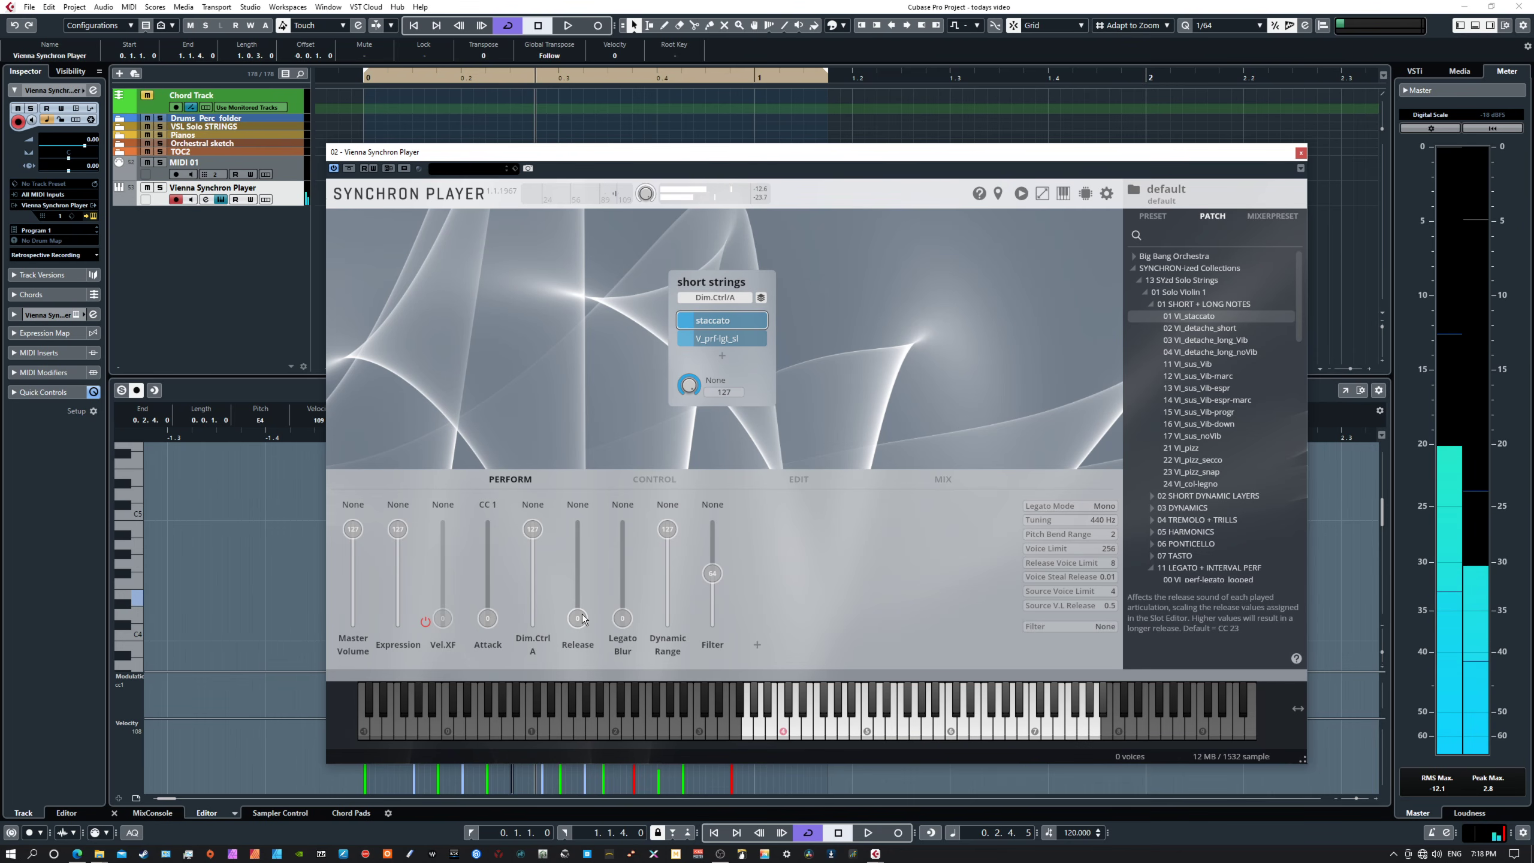
{"action": "left_click_drag", "start_coordinate": [583, 618], "coordinate": [602, 587]}
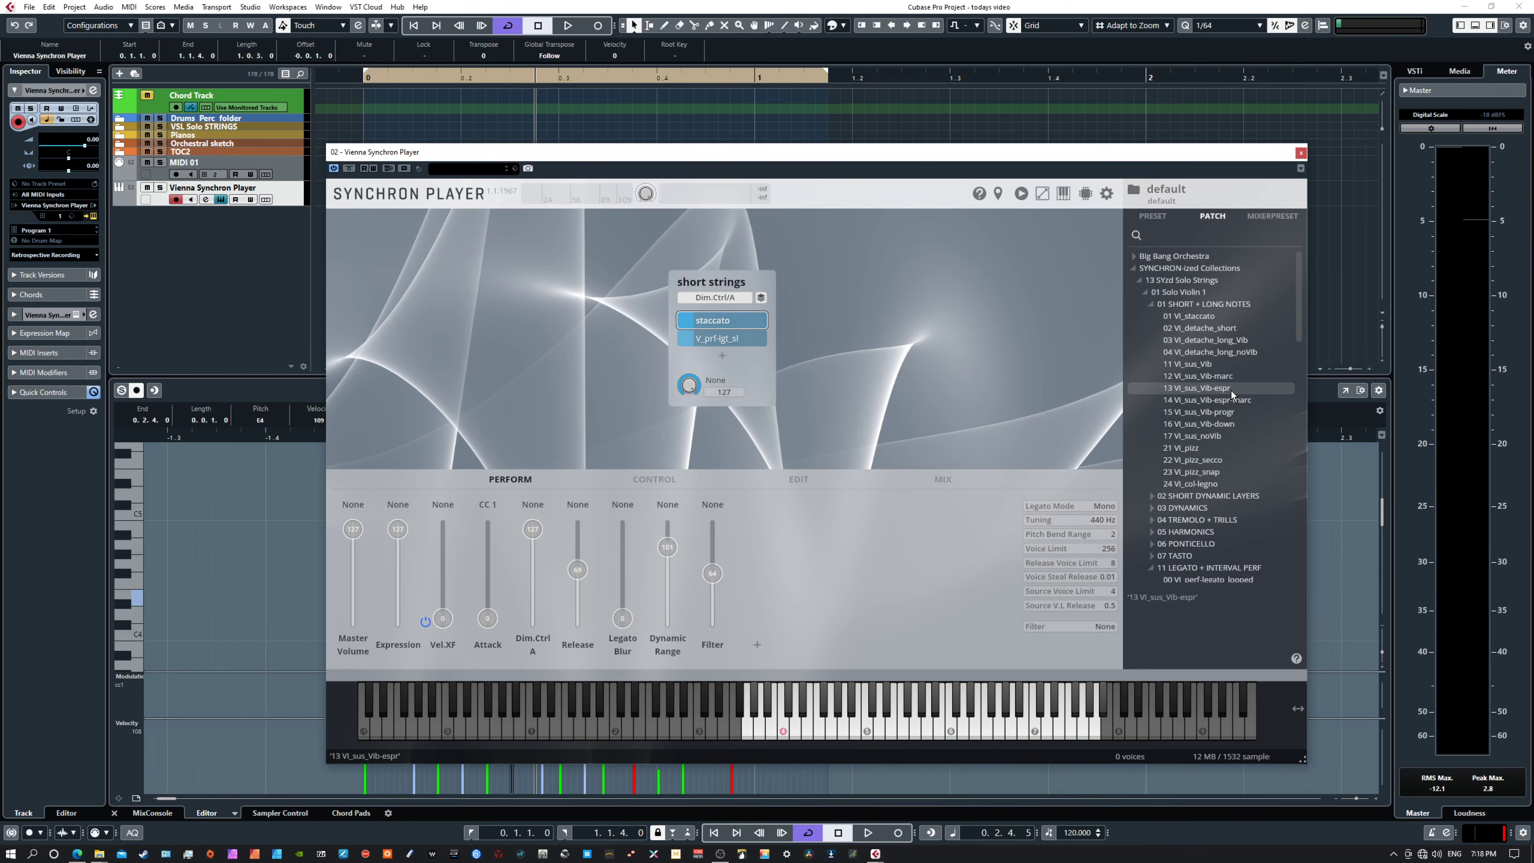
- Replace the patch in the first short strings slot with 13 VI_sus_Vib-espr and return to the performance controls
{"action": "left_click_drag", "start_coordinate": [1222, 389], "coordinate": [744, 319]}
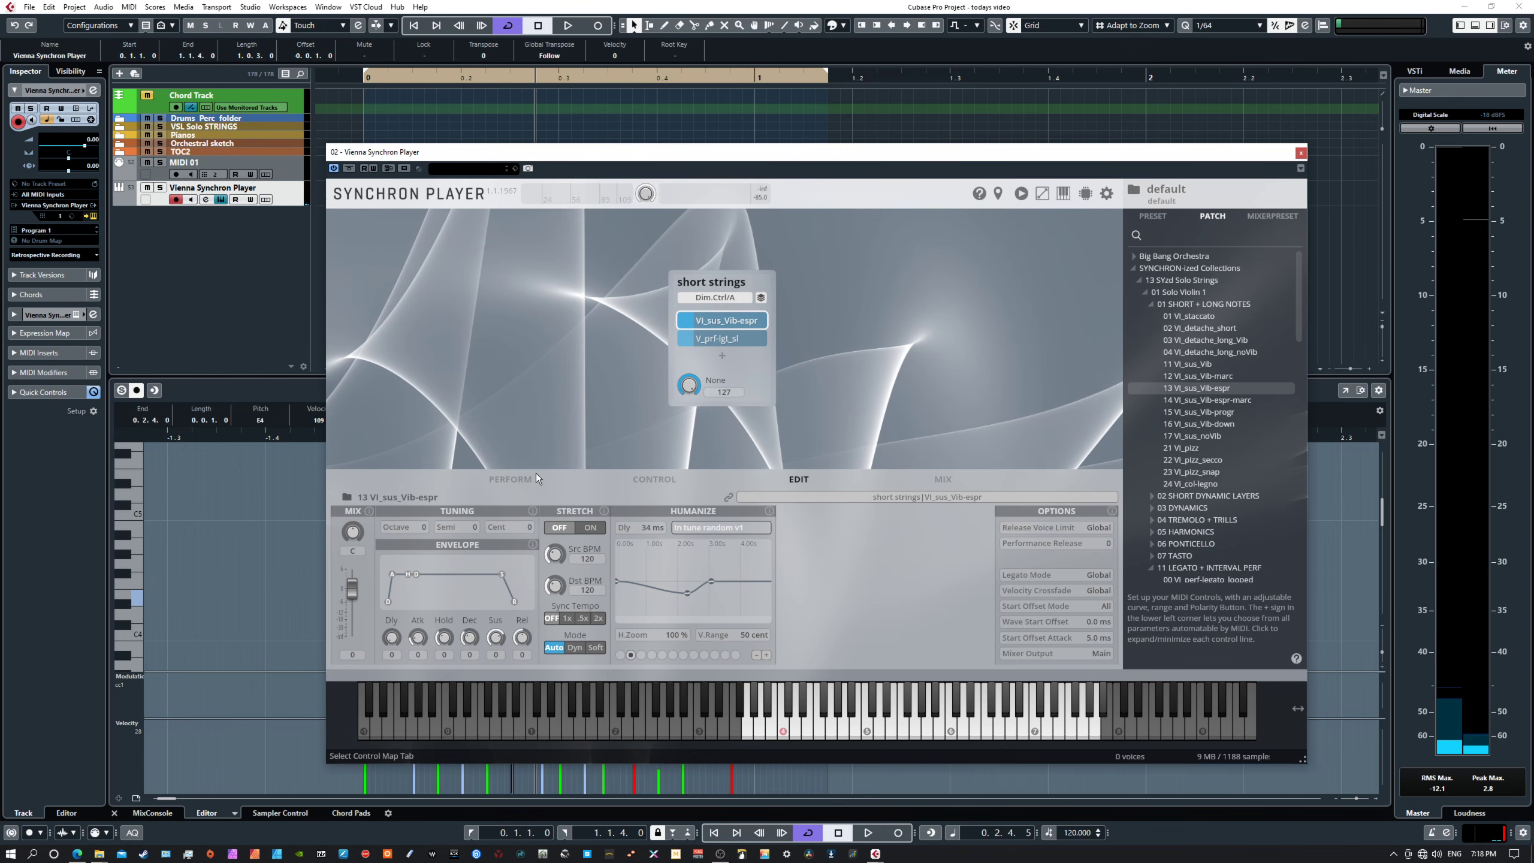
{"action": "left_click", "coordinate": [522, 478]}
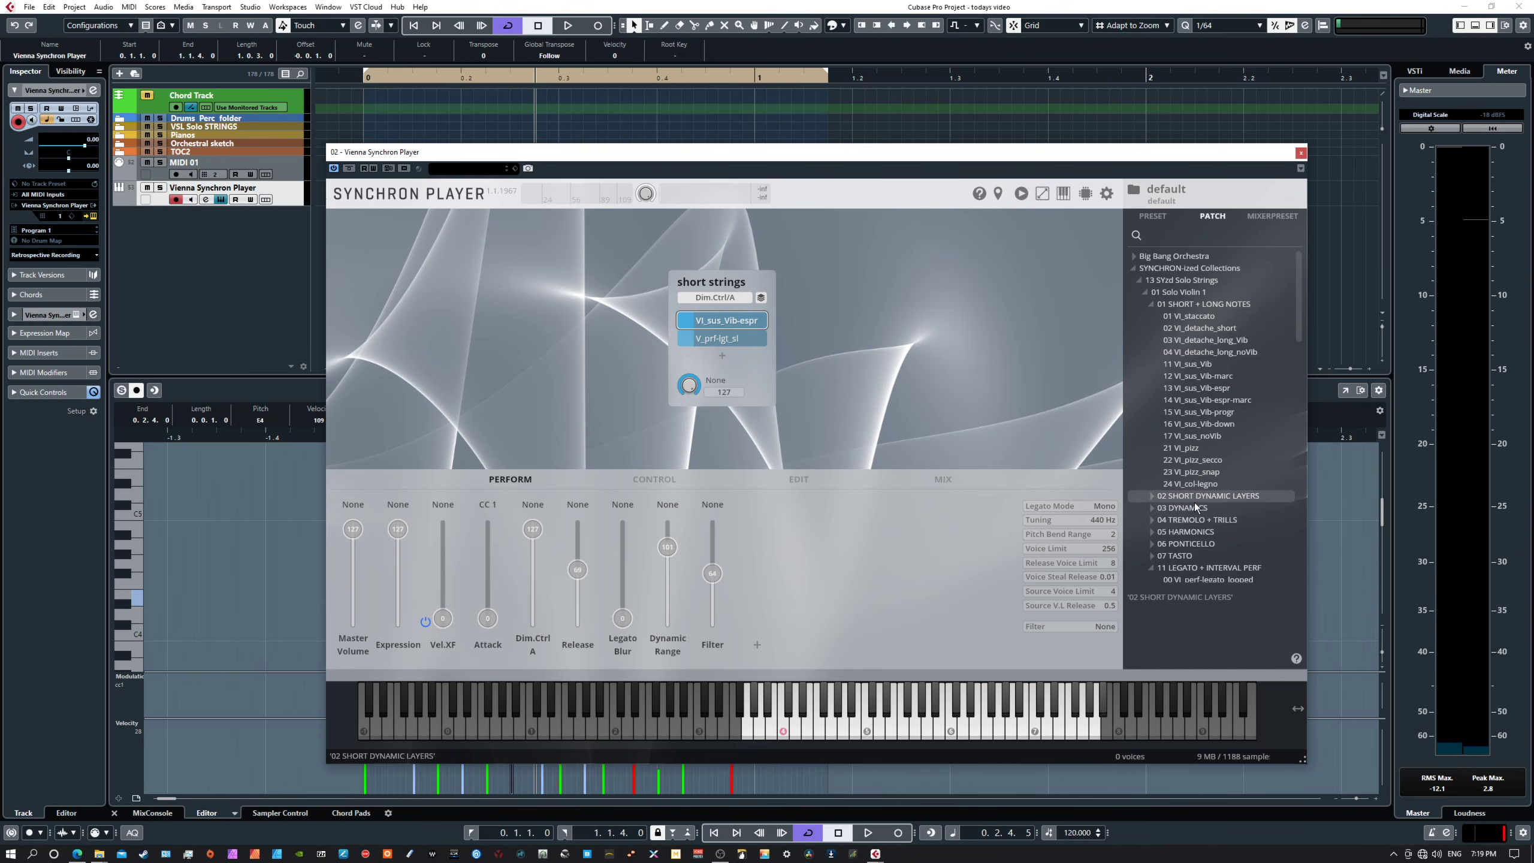
- Load 03 VI_tas_sus from the 07 TASTO patches into the first short strings slot, and show the MIDI control mappings
{"action": "scroll", "coordinate": [1193, 513], "scroll_direction": "down", "scroll_amount": 1}
{"action": "left_click", "coordinate": [1183, 532]}
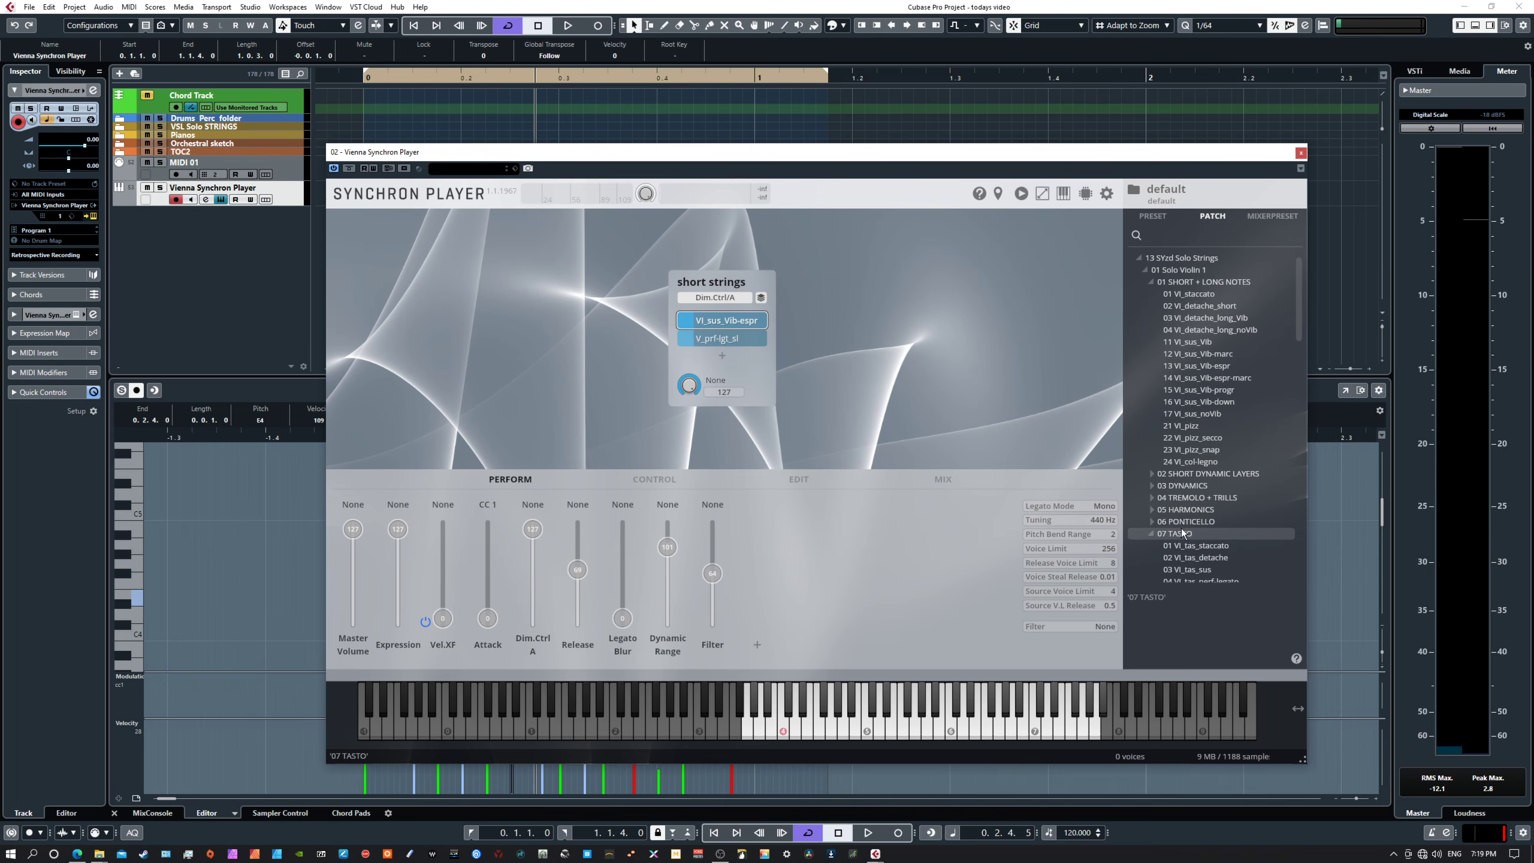
{"action": "scroll", "coordinate": [1194, 528], "scroll_direction": "down", "scroll_amount": 3}
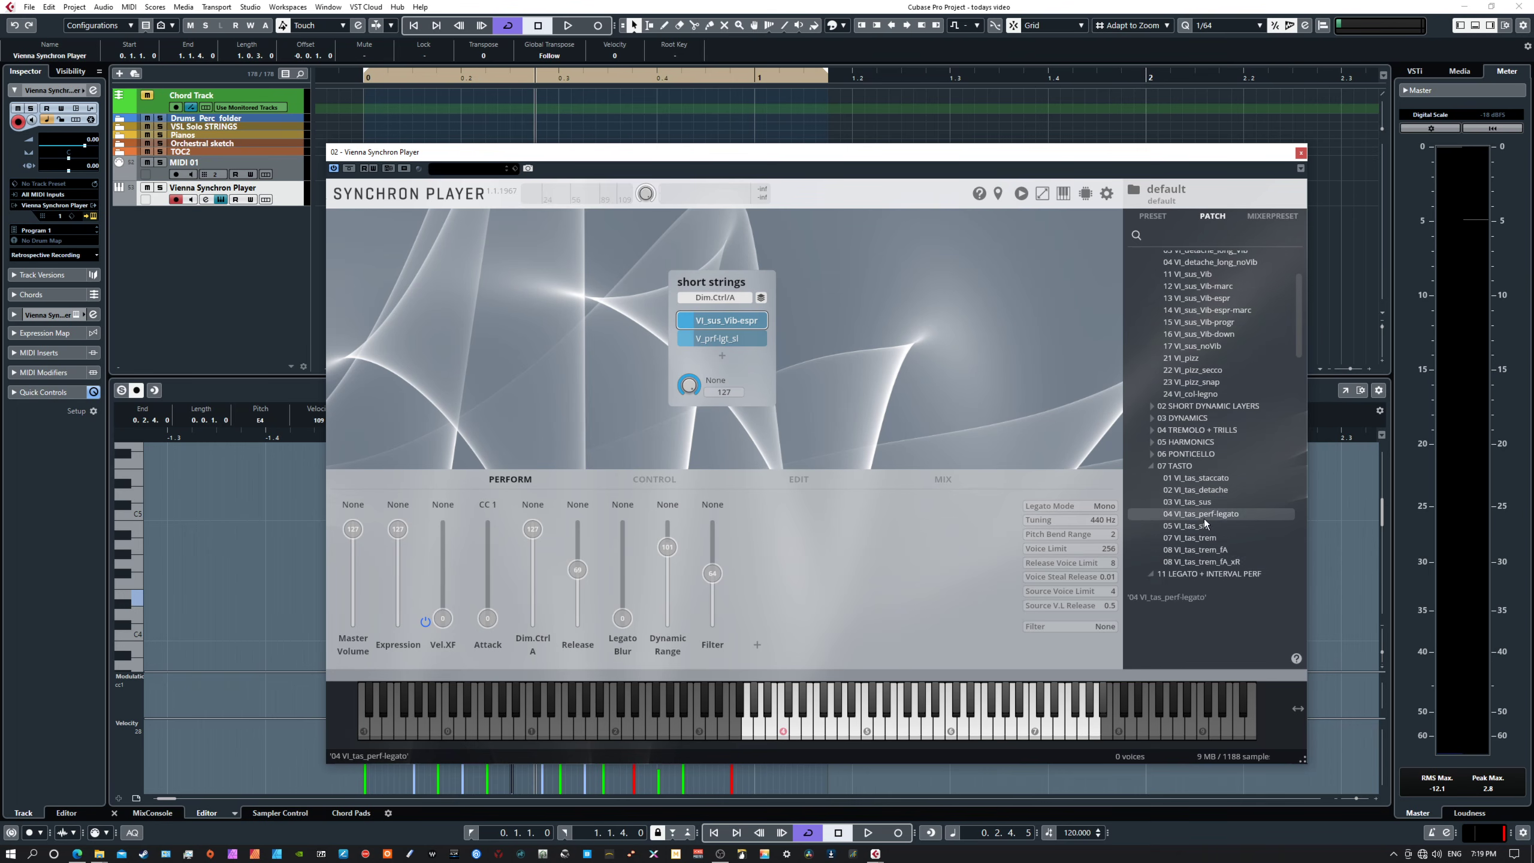
{"action": "scroll", "coordinate": [1225, 543], "scroll_direction": "down", "scroll_amount": 1}
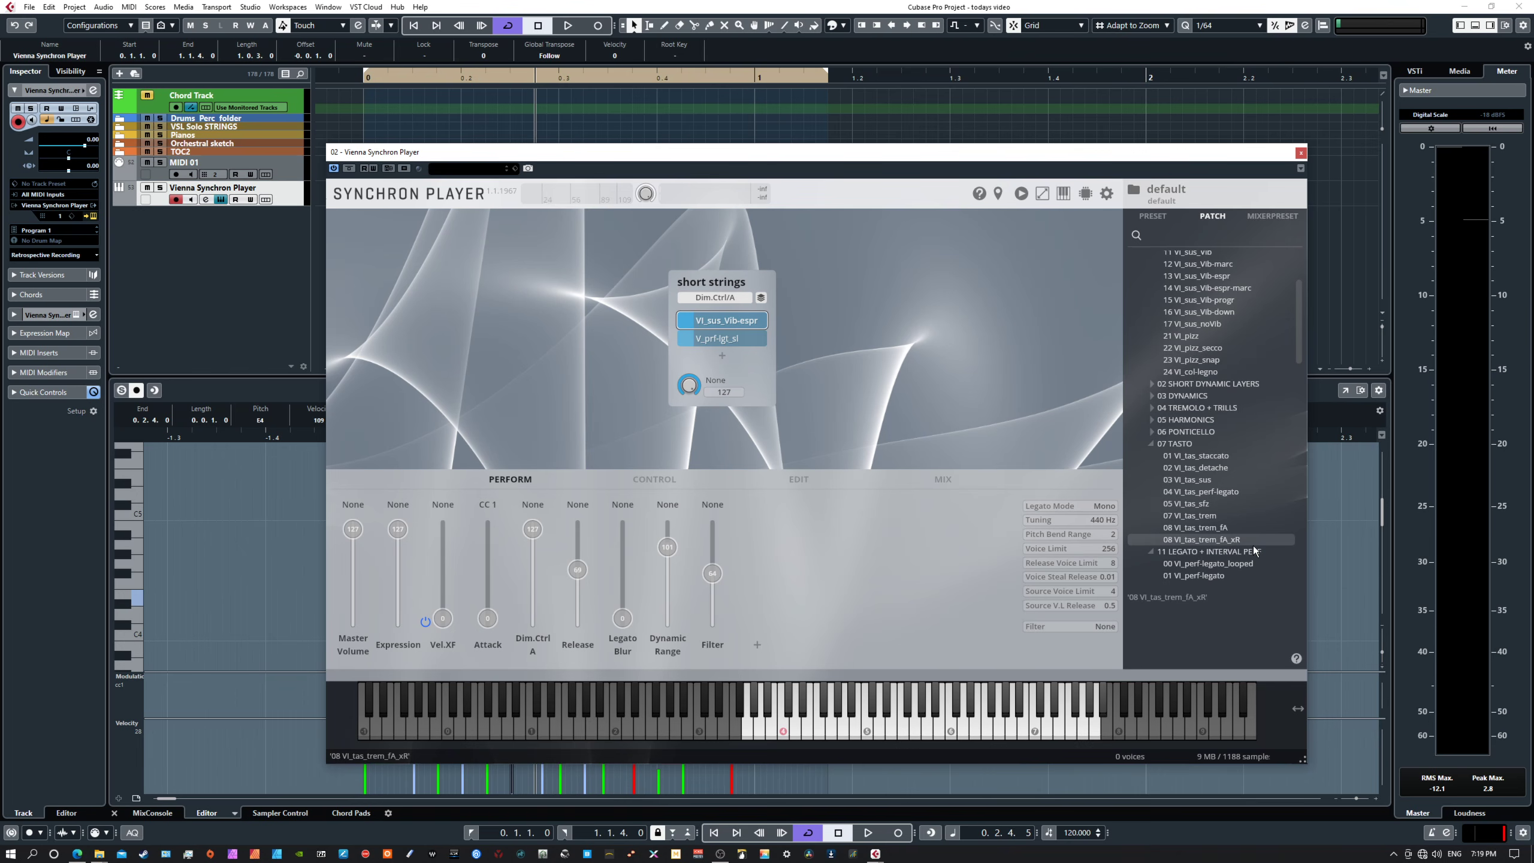
{"action": "left_click_drag", "start_coordinate": [1194, 484], "coordinate": [741, 323]}
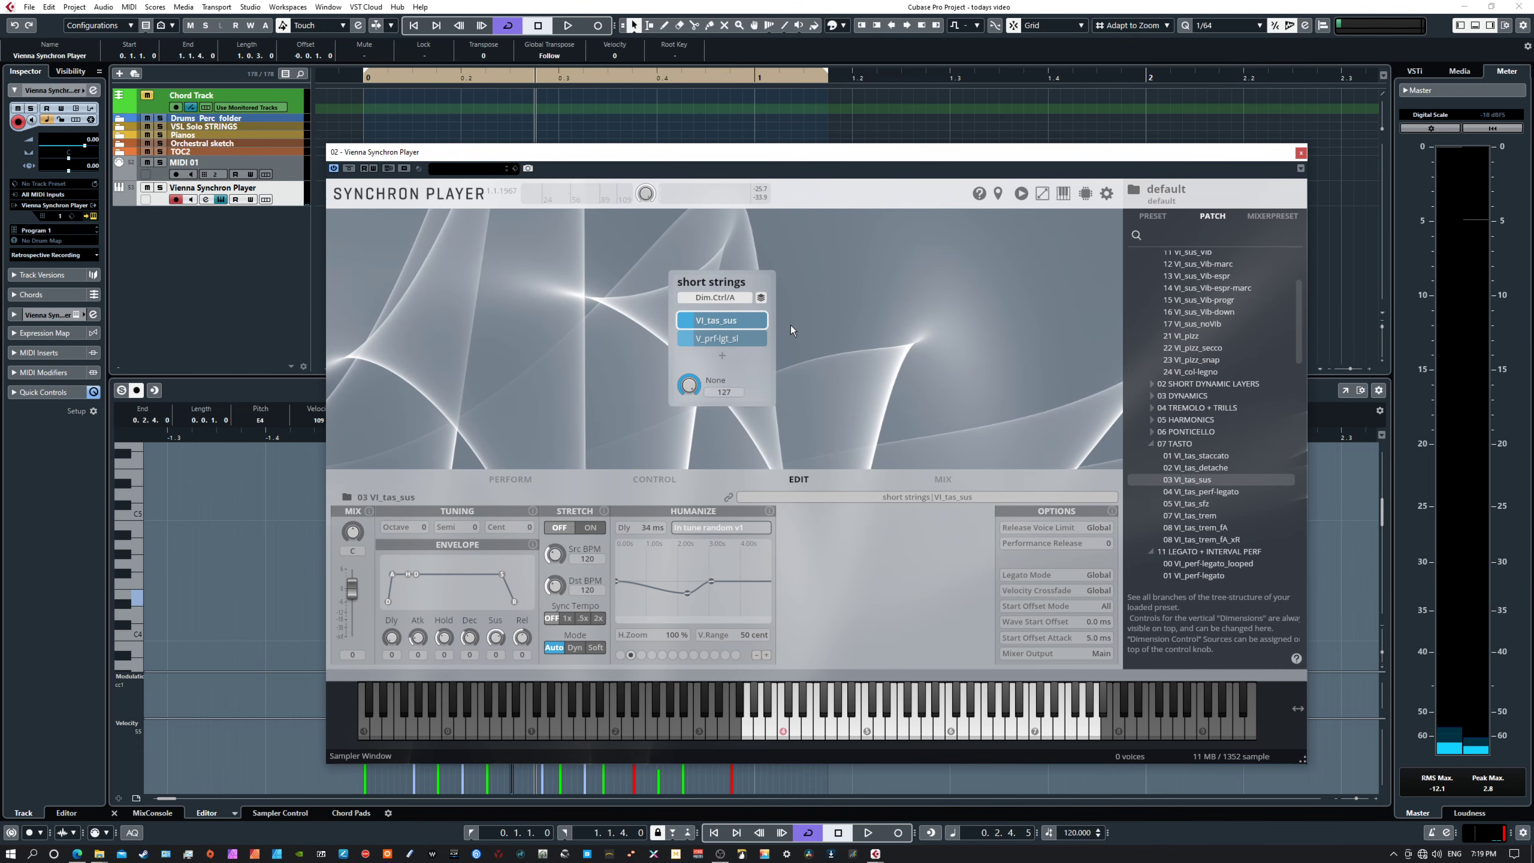
{"action": "left_click", "coordinate": [658, 479]}
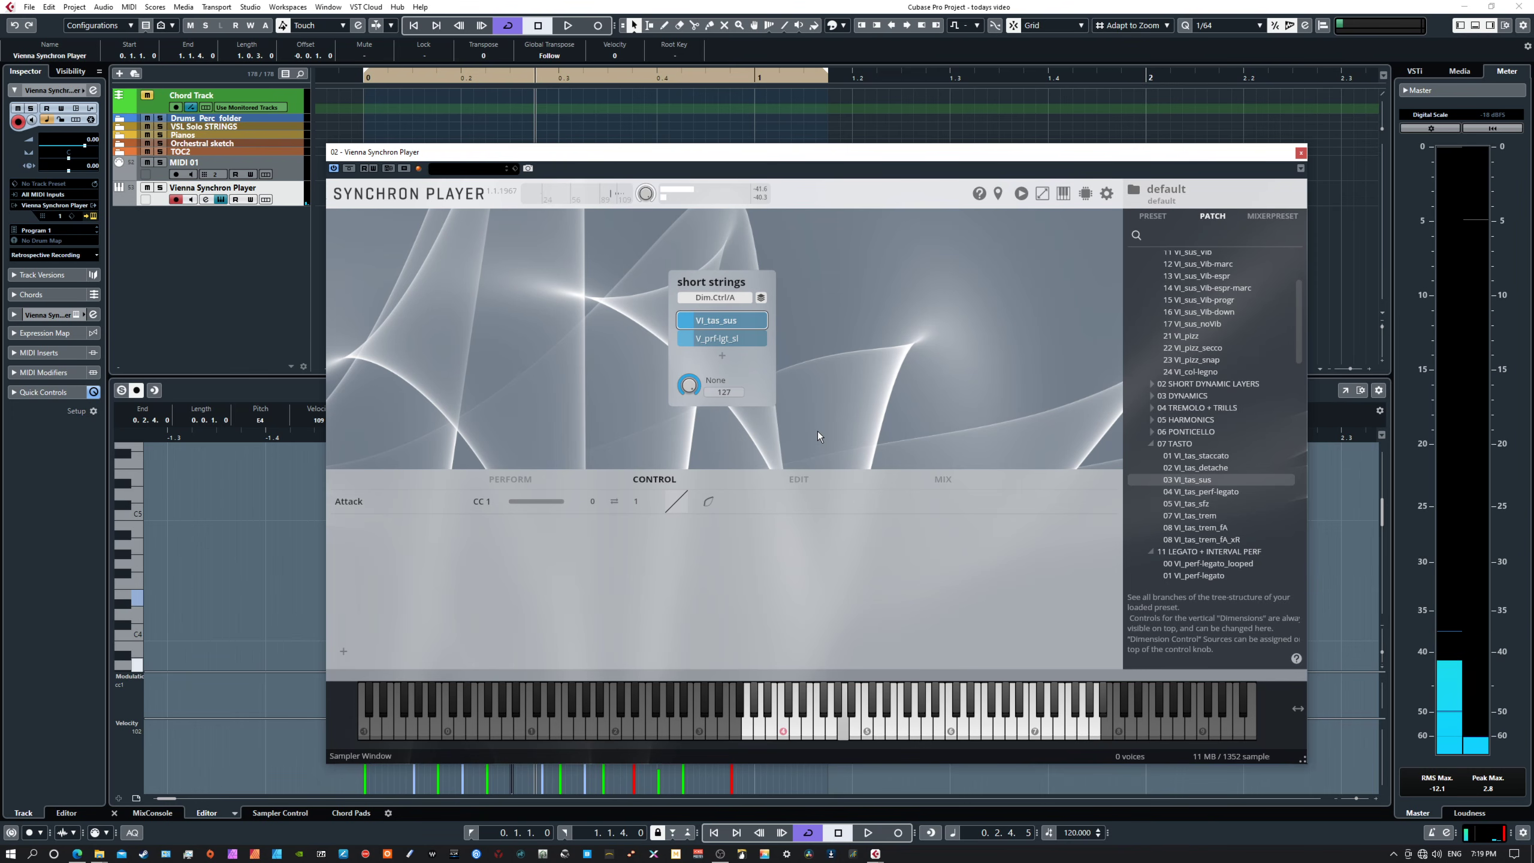
- Return to the performance controls and audition low and high Dynamic Range values on the tasto sustain patch
{"action": "left_click", "coordinate": [529, 479]}
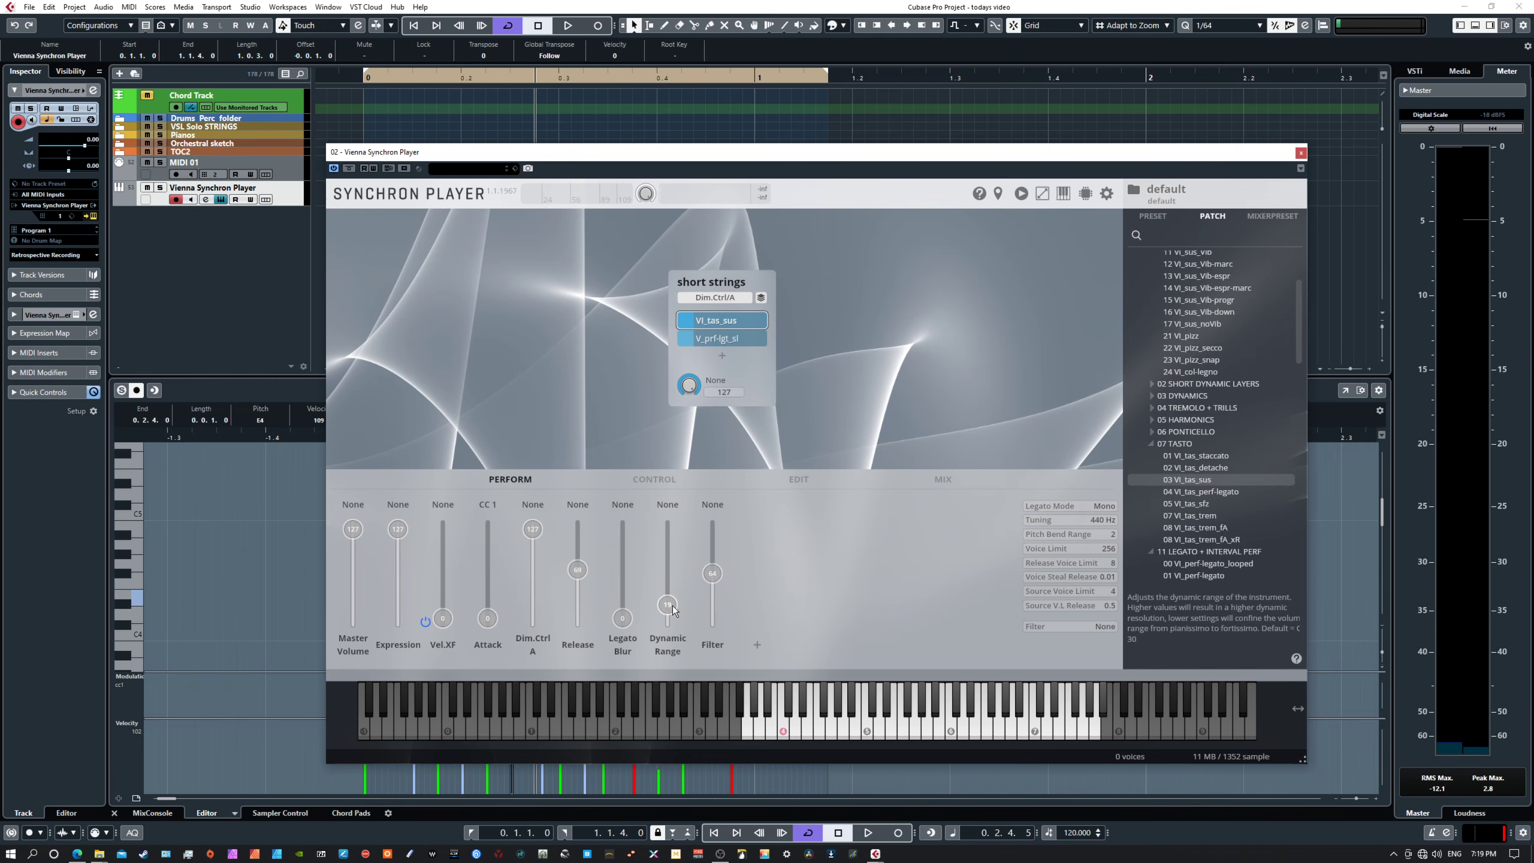
{"action": "mouse_move", "coordinate": [672, 607]}
{"action": "left_mouse_down"}
{"action": "mouse_move", "coordinate": [666, 624]}
{"action": "mouse_move", "coordinate": [676, 527]}
{"action": "mouse_move", "coordinate": [667, 631]}
{"action": "left_mouse_up"}
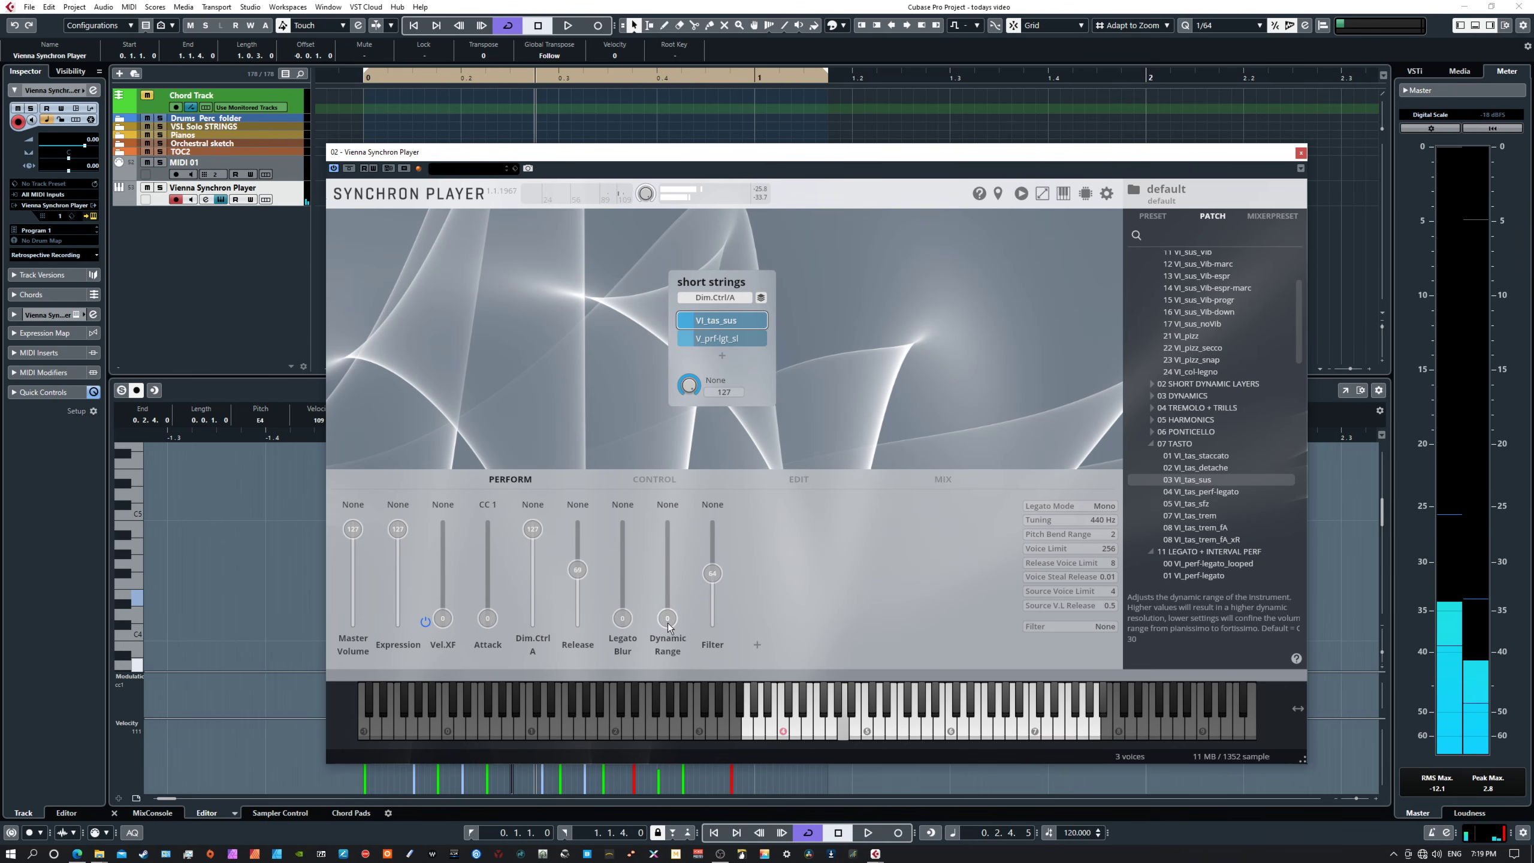
{"action": "left_click", "coordinate": [677, 569]}
{"action": "left_click_drag", "start_coordinate": [675, 565], "coordinate": [672, 624]}
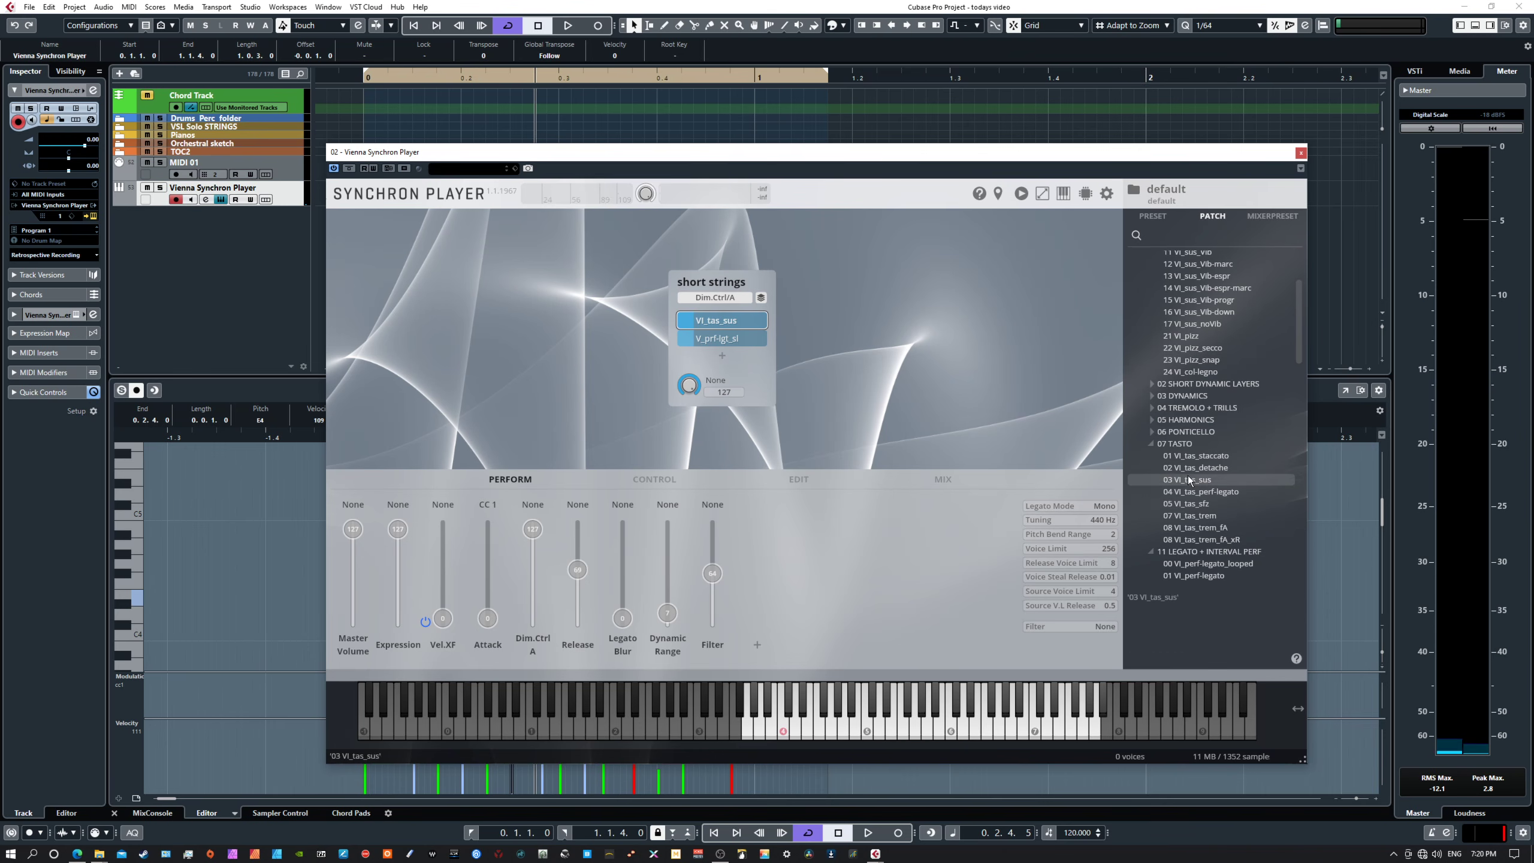
- Load 02 VI_tas_detache into the first short strings slot and browse the legato and performance repetition patches
{"action": "left_click_drag", "start_coordinate": [1194, 472], "coordinate": [722, 321]}
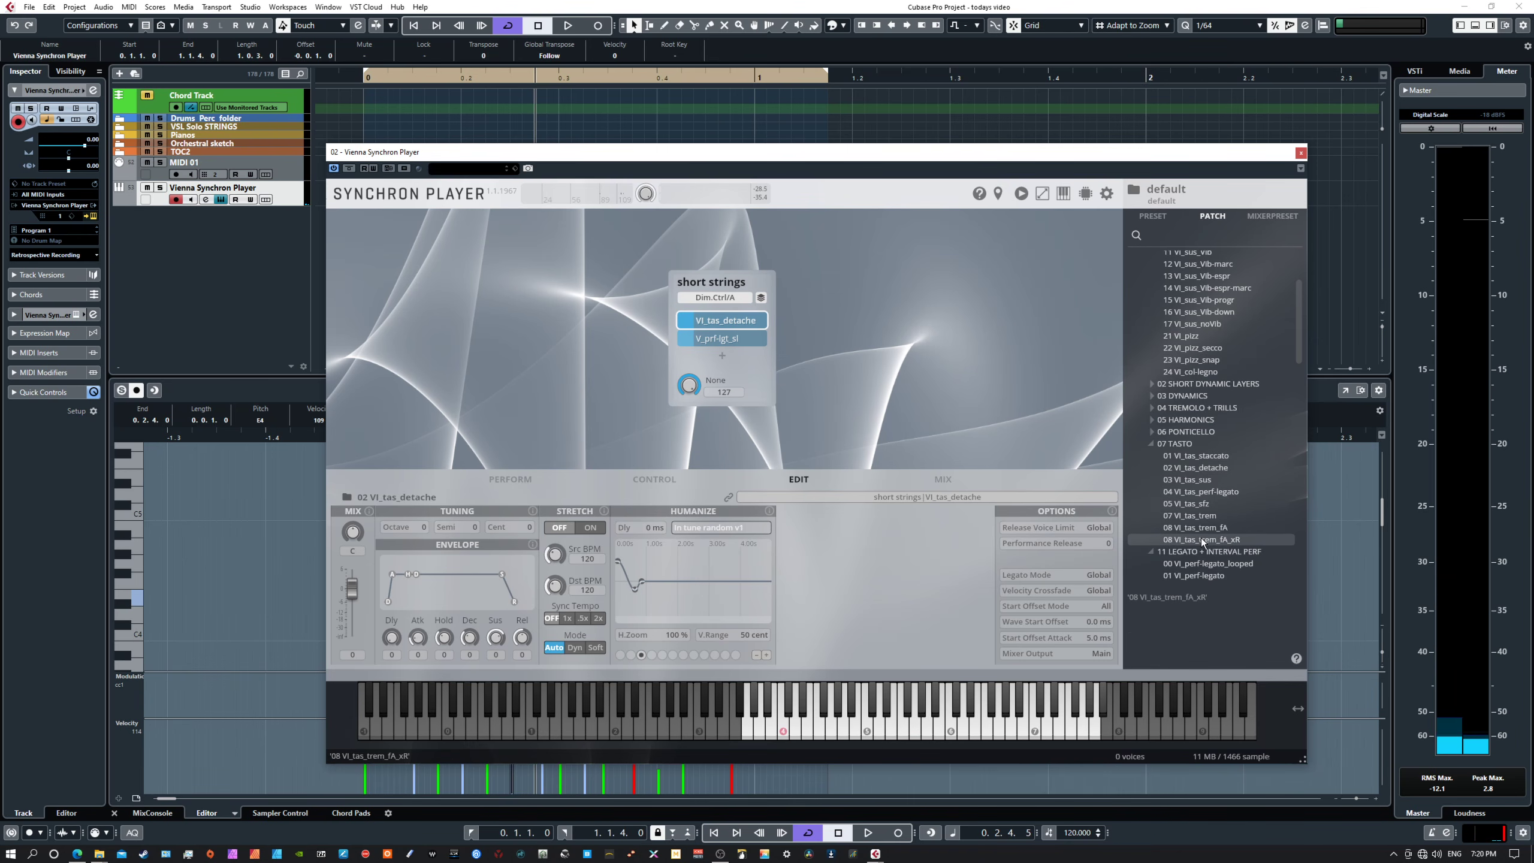
{"action": "scroll", "coordinate": [1202, 543], "scroll_direction": "down", "scroll_amount": 3}
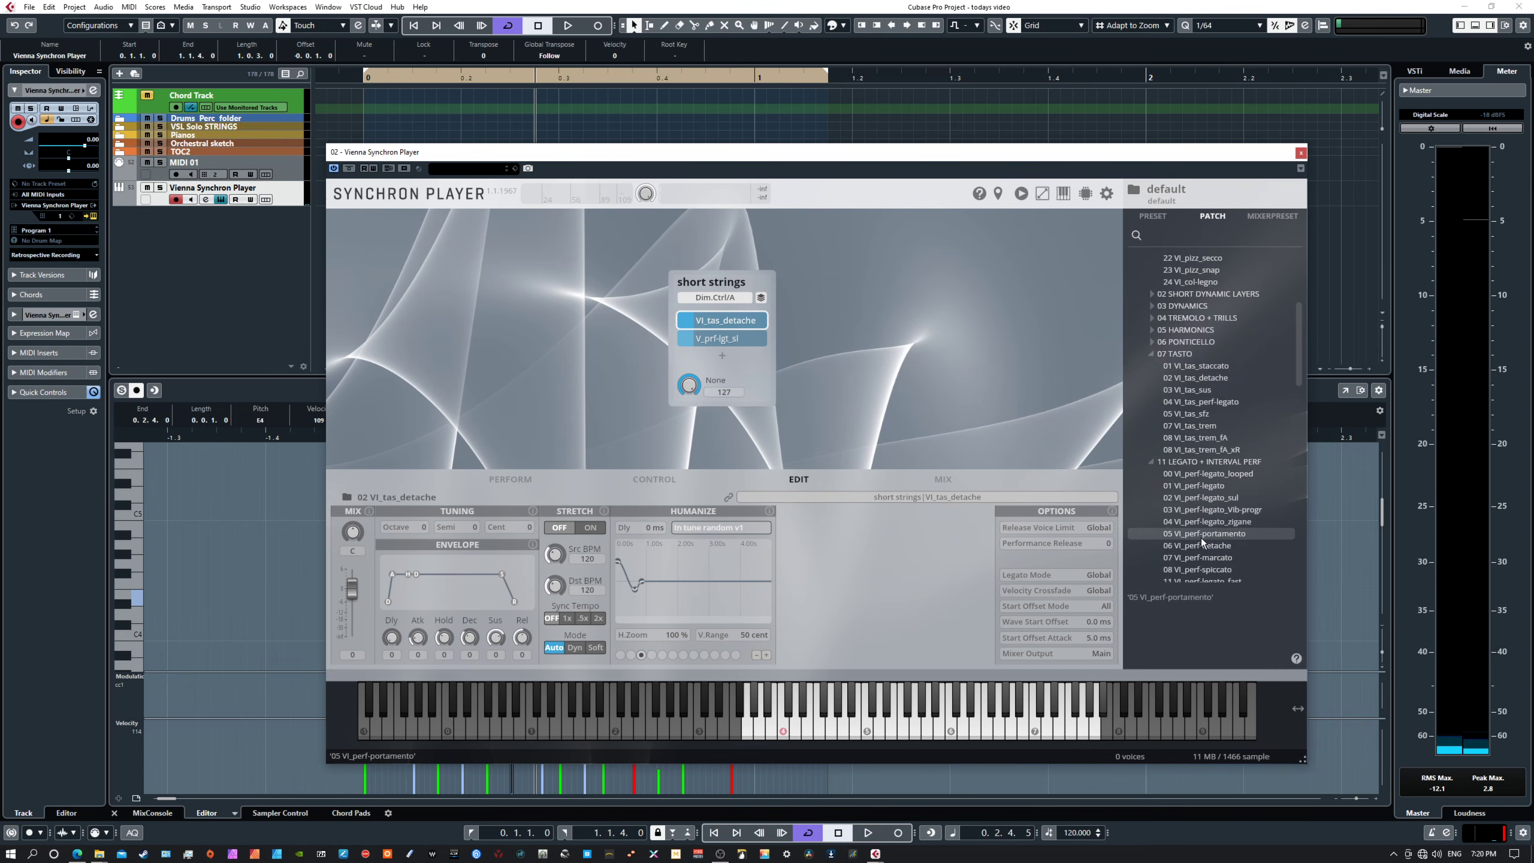
{"action": "scroll", "coordinate": [1201, 537], "scroll_direction": "down", "scroll_amount": 2}
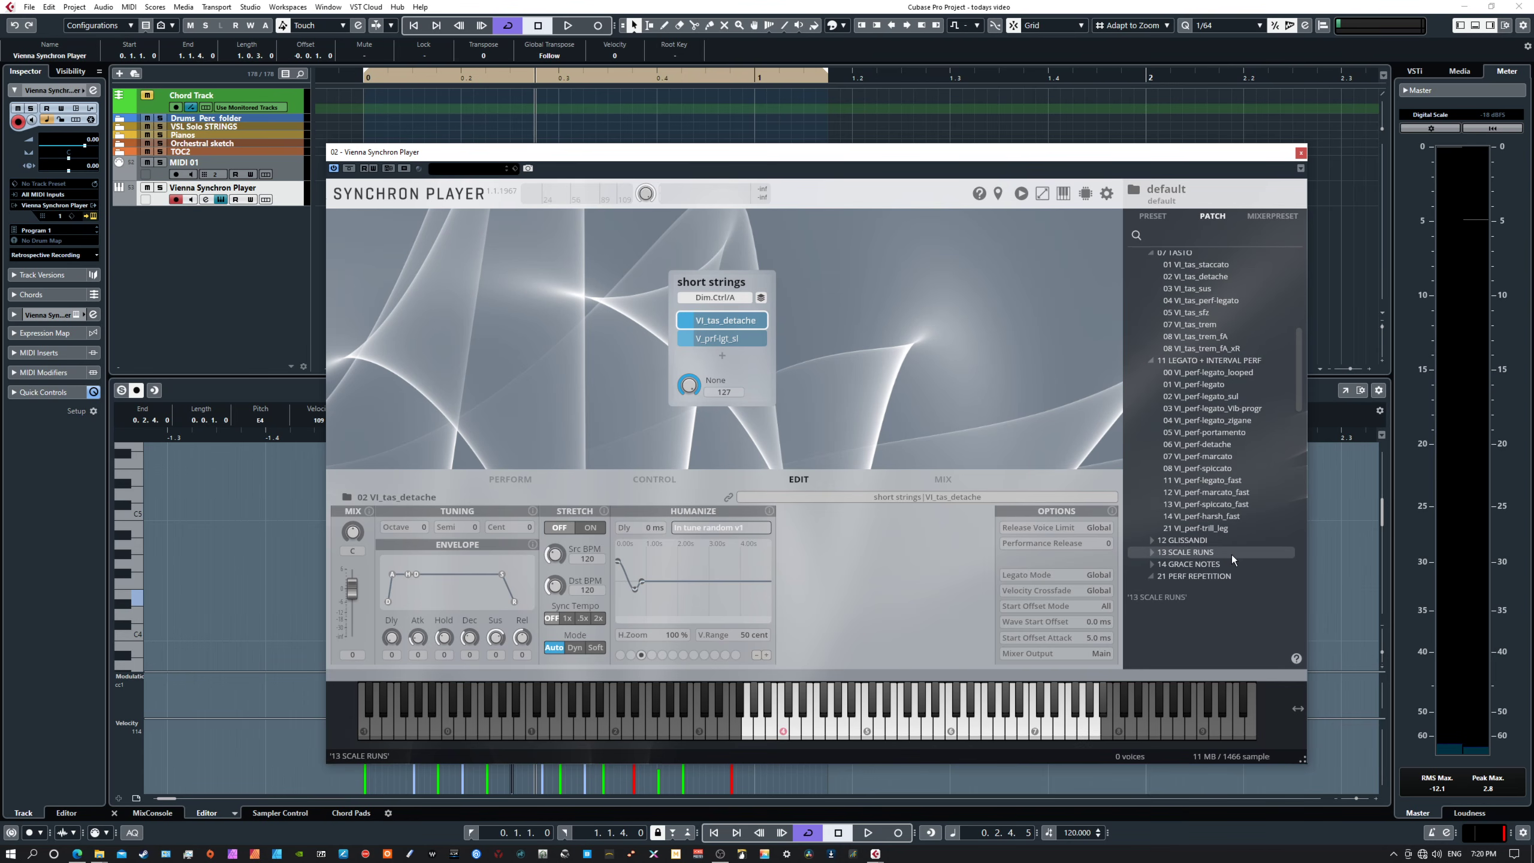
{"action": "scroll", "coordinate": [1235, 565], "scroll_direction": "down", "scroll_amount": 2}
{"action": "scroll", "coordinate": [1236, 568], "scroll_direction": "down", "scroll_amount": 4}
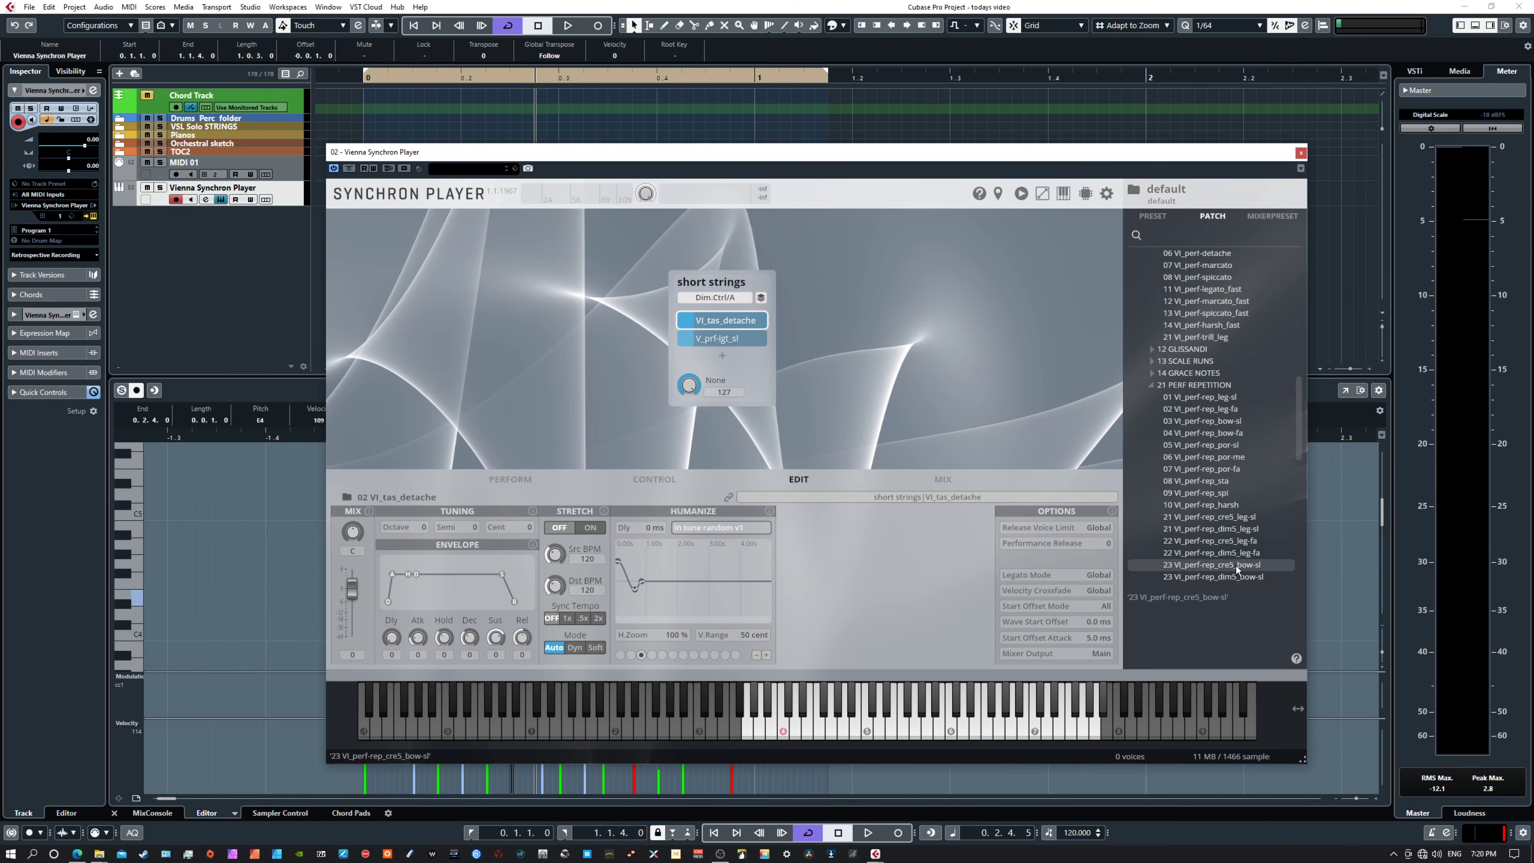
{"action": "scroll", "coordinate": [1235, 568], "scroll_direction": "down", "scroll_amount": 3}
{"action": "scroll", "coordinate": [1236, 570], "scroll_direction": "down", "scroll_amount": 2}
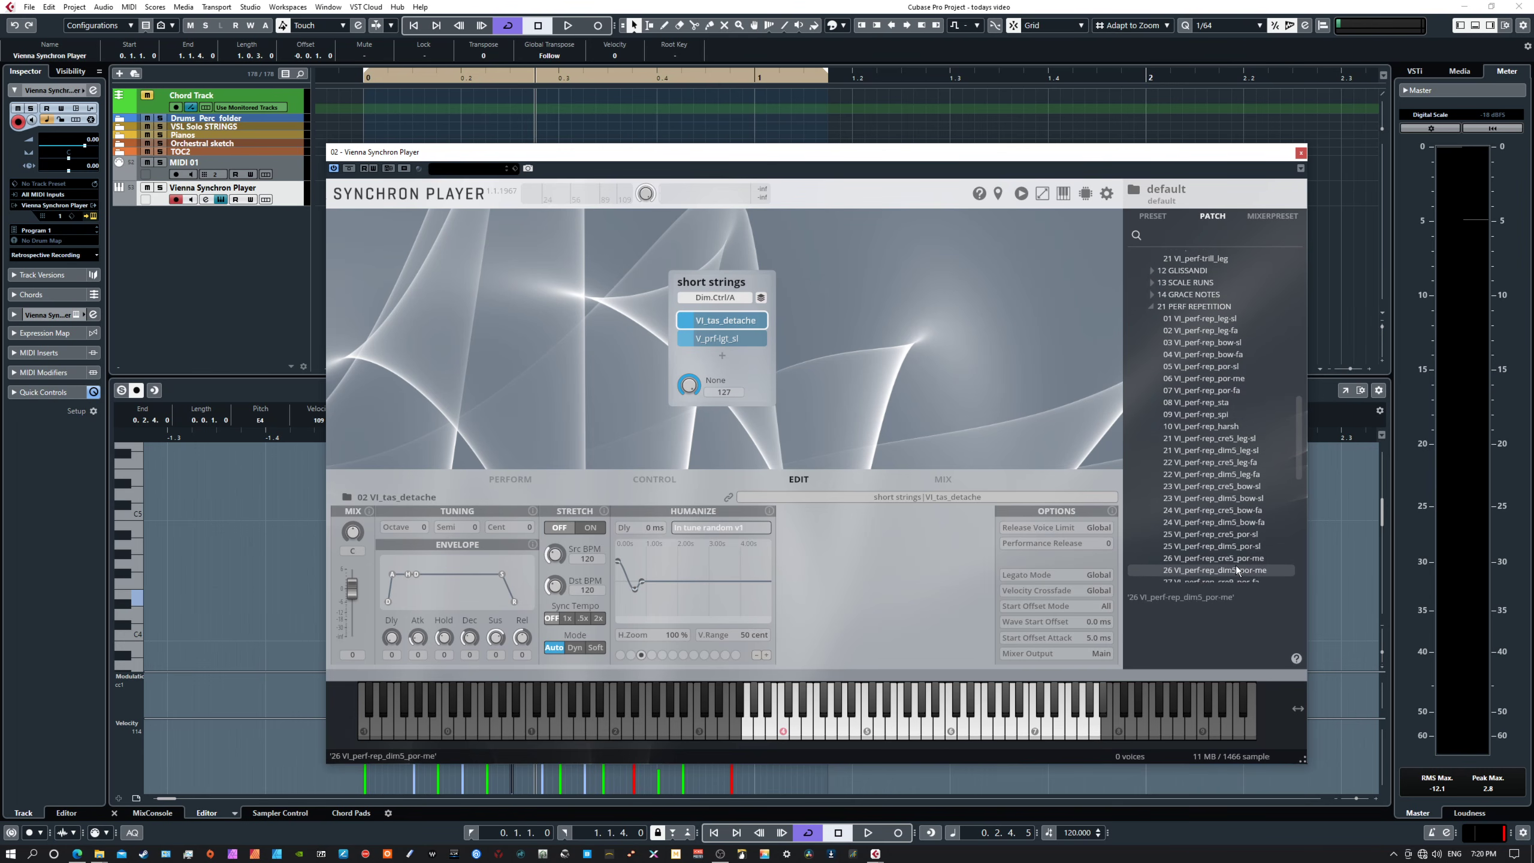
{"action": "scroll", "coordinate": [1236, 569], "scroll_direction": "up", "scroll_amount": 10}
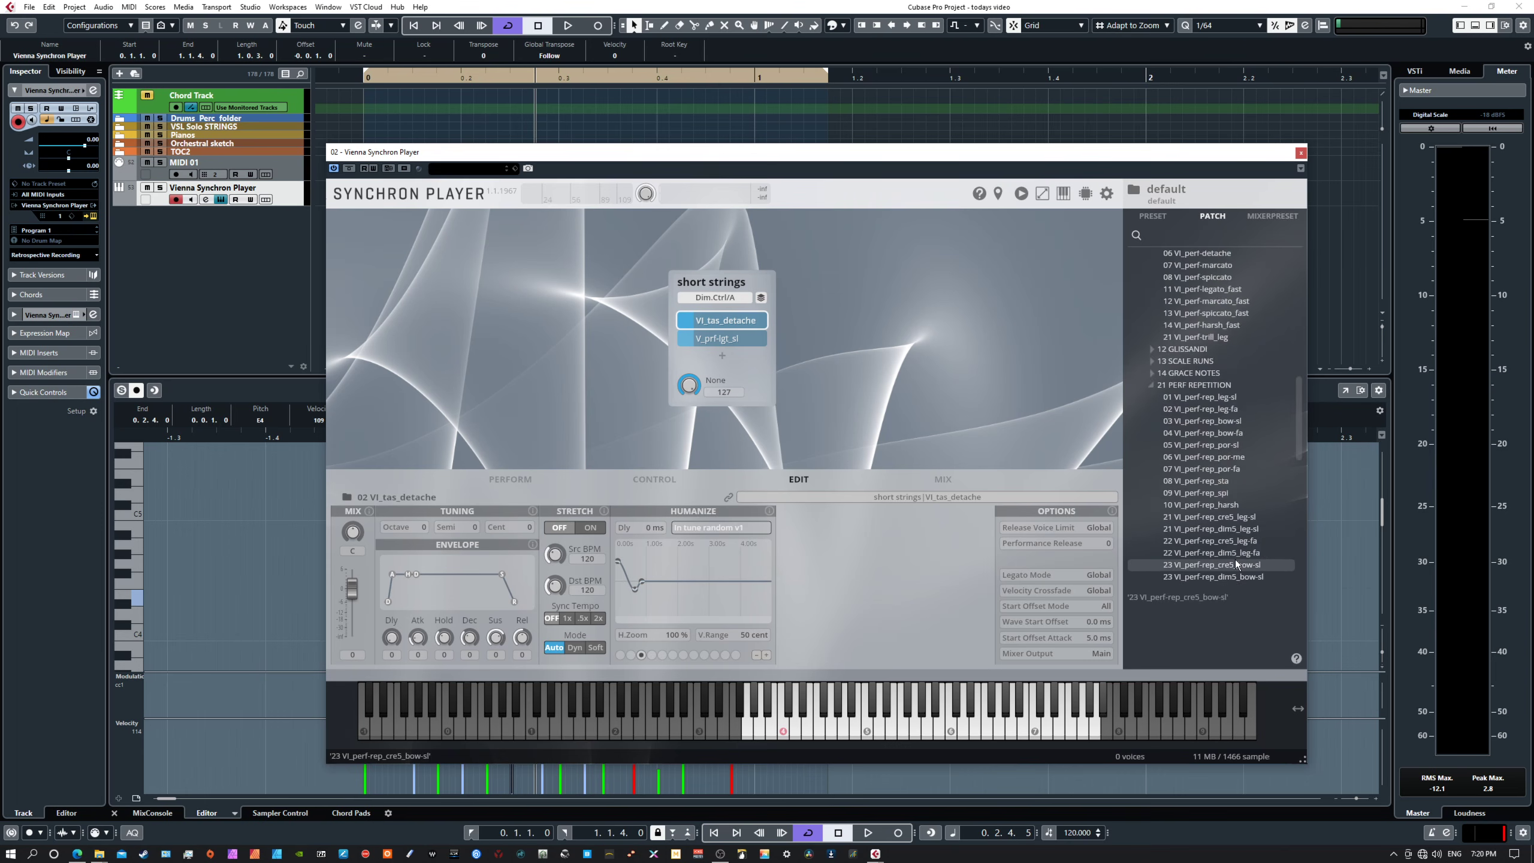
{"action": "scroll", "coordinate": [1219, 532], "scroll_direction": "up", "scroll_amount": 4}
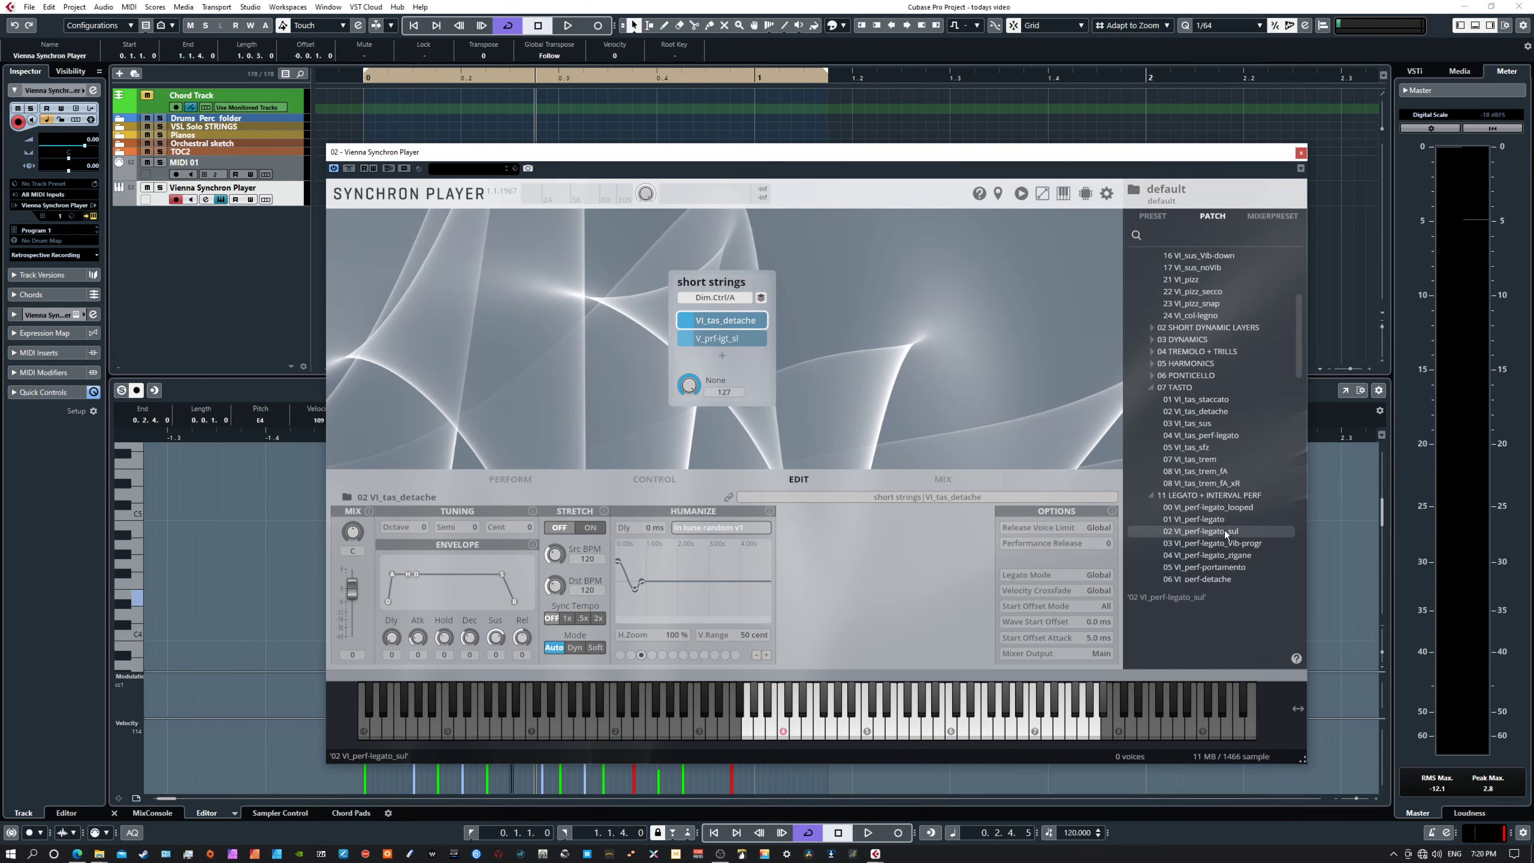
- Load 02 VI_perf-legato_sul into the first short strings slot and play a few notes on the virtual keyboard
{"action": "left_click_drag", "start_coordinate": [1172, 524], "coordinate": [721, 320]}
{"action": "left_click", "coordinate": [880, 727]}
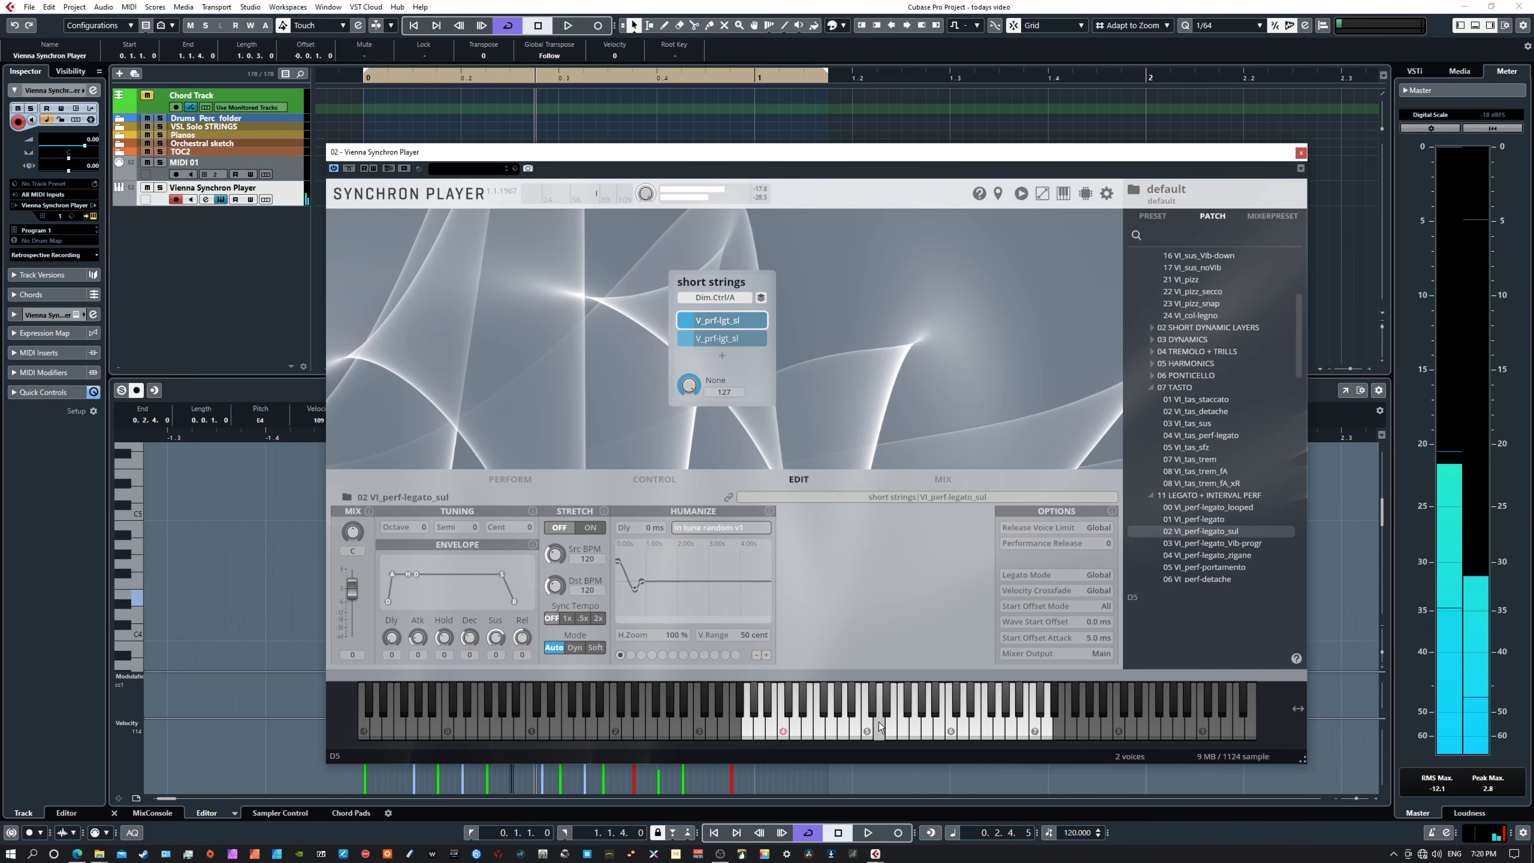
{"action": "left_click", "coordinate": [907, 725]}
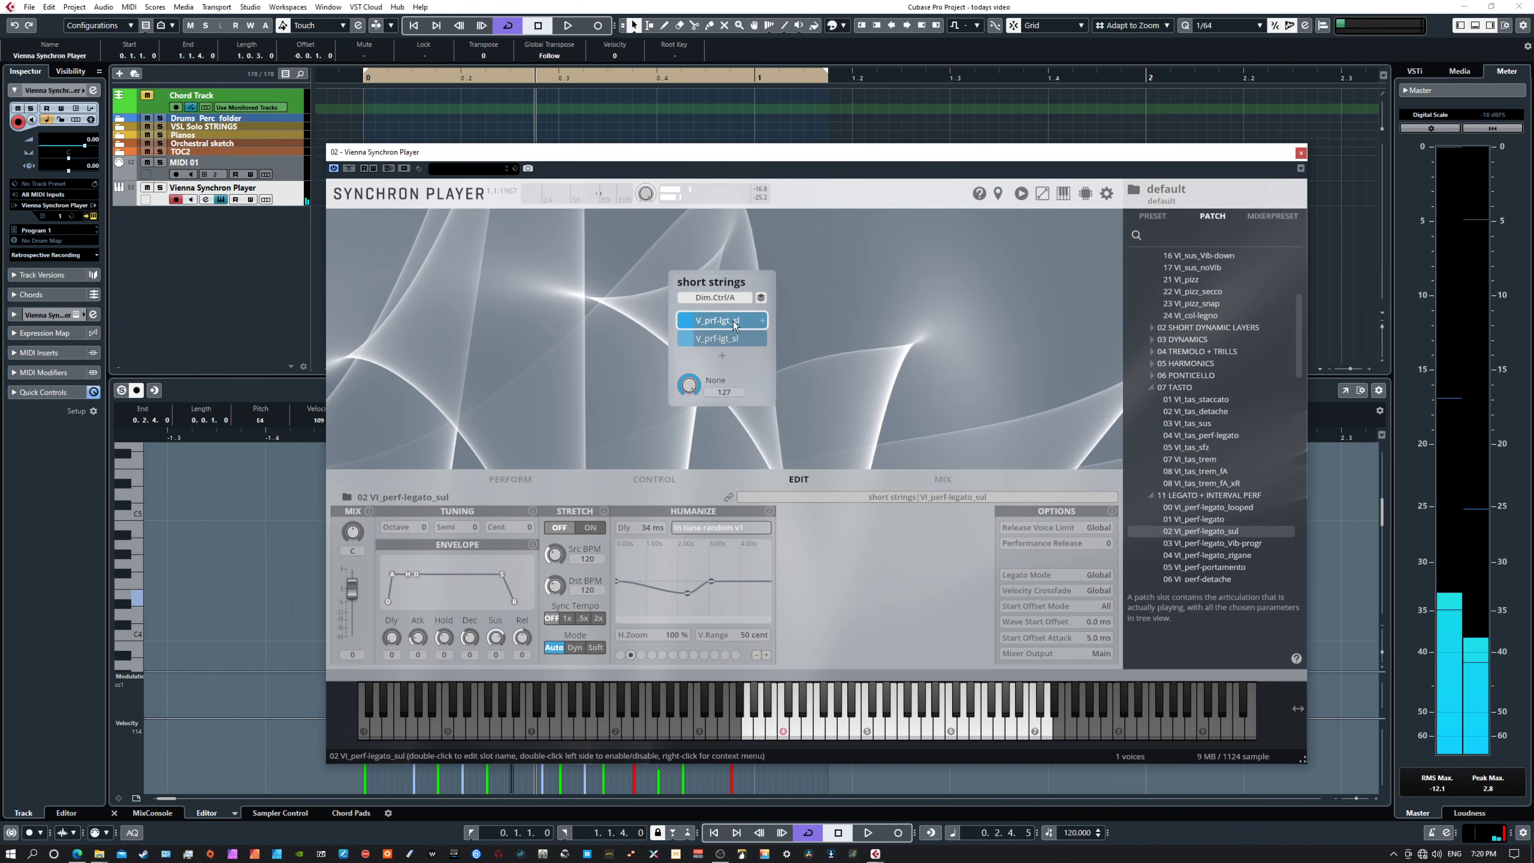
- Audition the Dynamic Range control between 0 and 127 on the legato patch, leaving it at roughly a third of its range
{"action": "left_click", "coordinate": [645, 479]}
{"action": "left_click", "coordinate": [521, 475]}
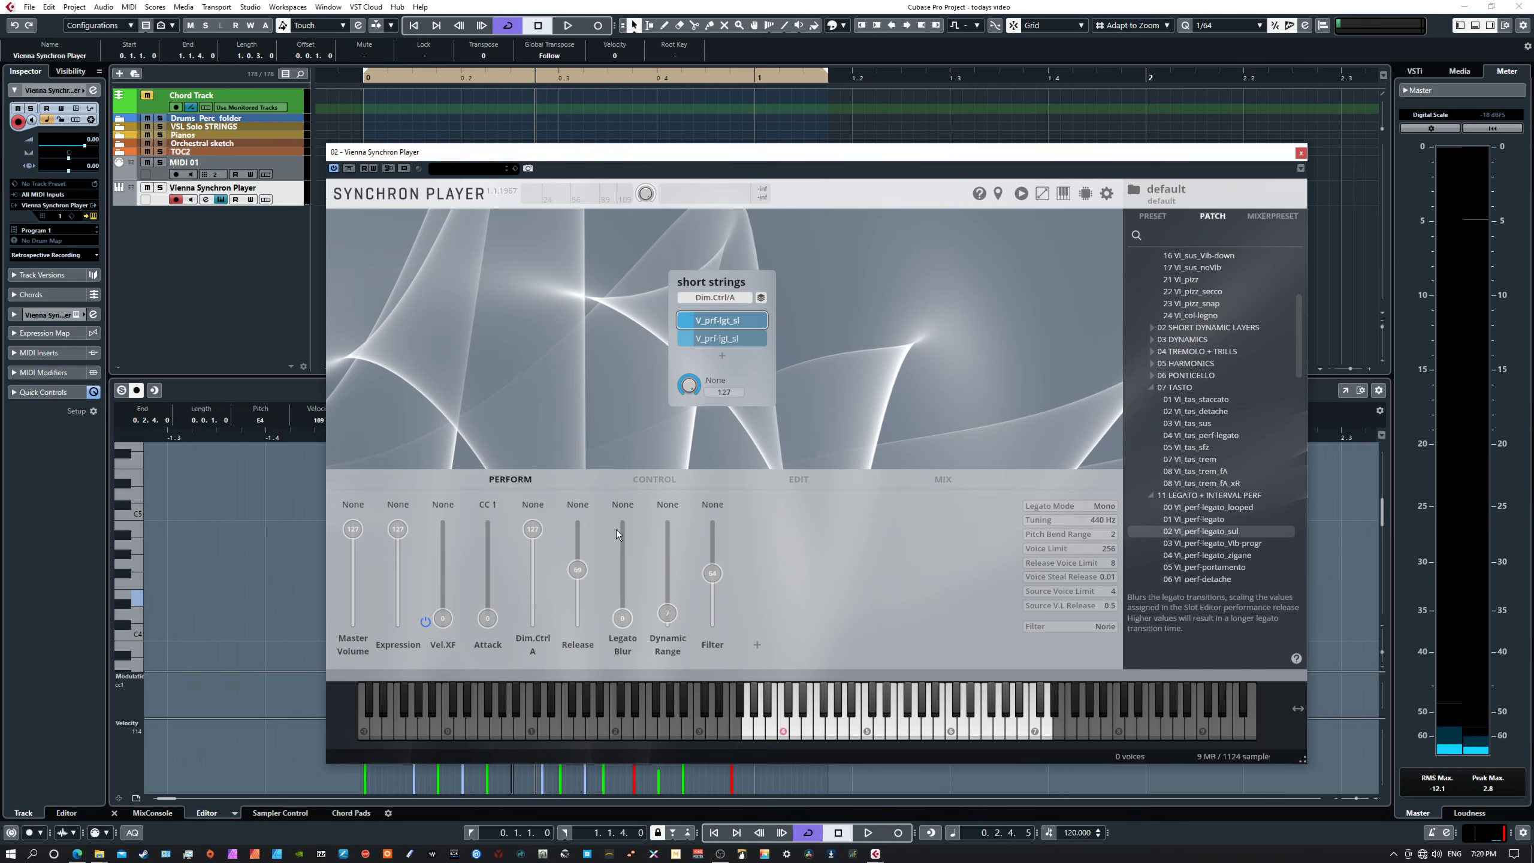
{"action": "left_click_drag", "start_coordinate": [669, 614], "coordinate": [670, 546]}
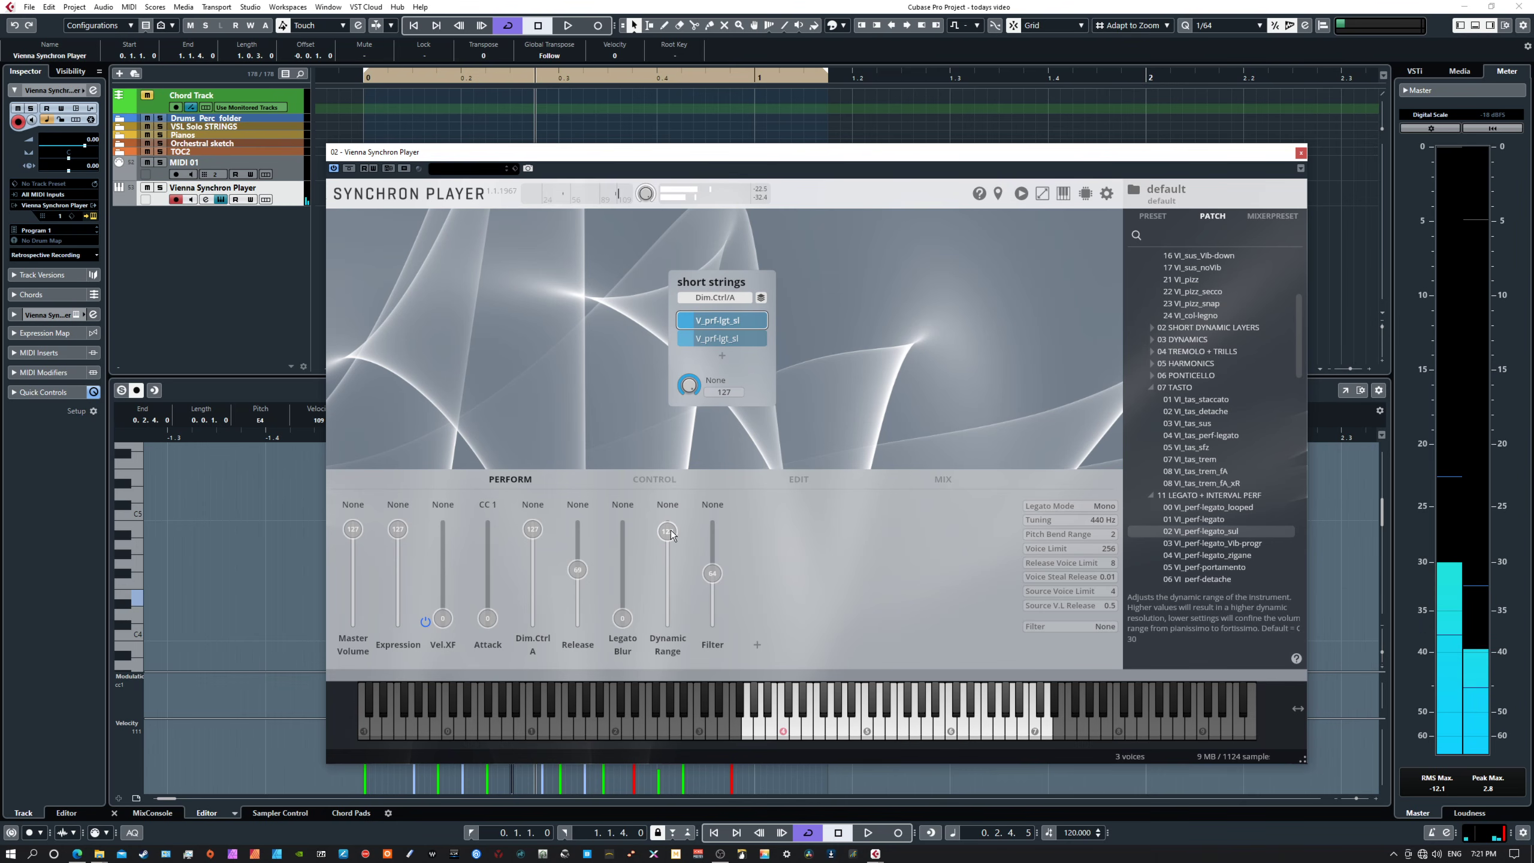
{"action": "left_click_drag", "start_coordinate": [668, 529], "coordinate": [680, 623]}
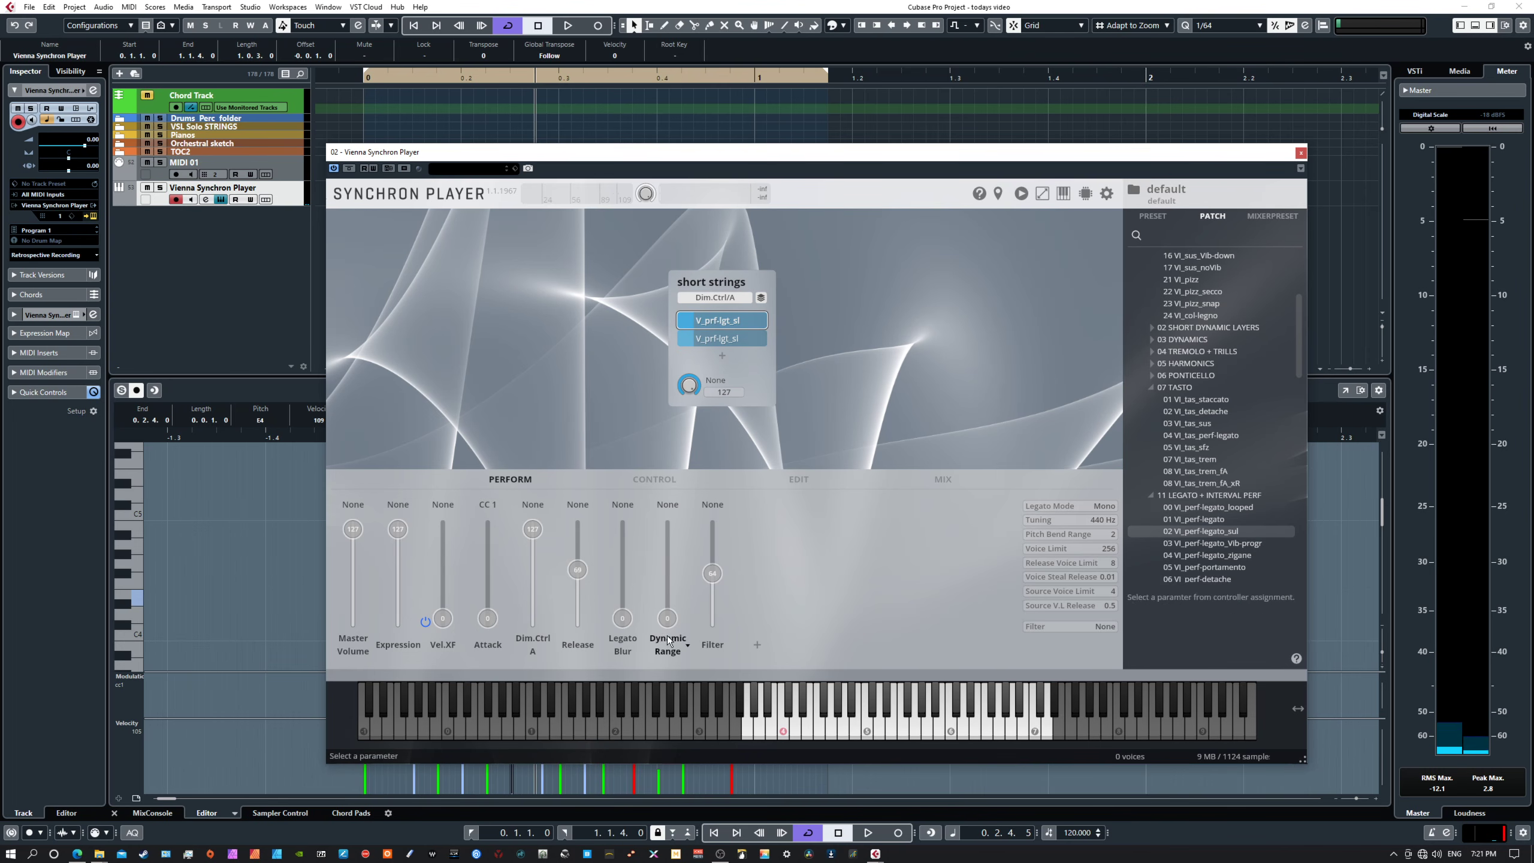
{"action": "left_click_drag", "start_coordinate": [664, 622], "coordinate": [672, 535]}
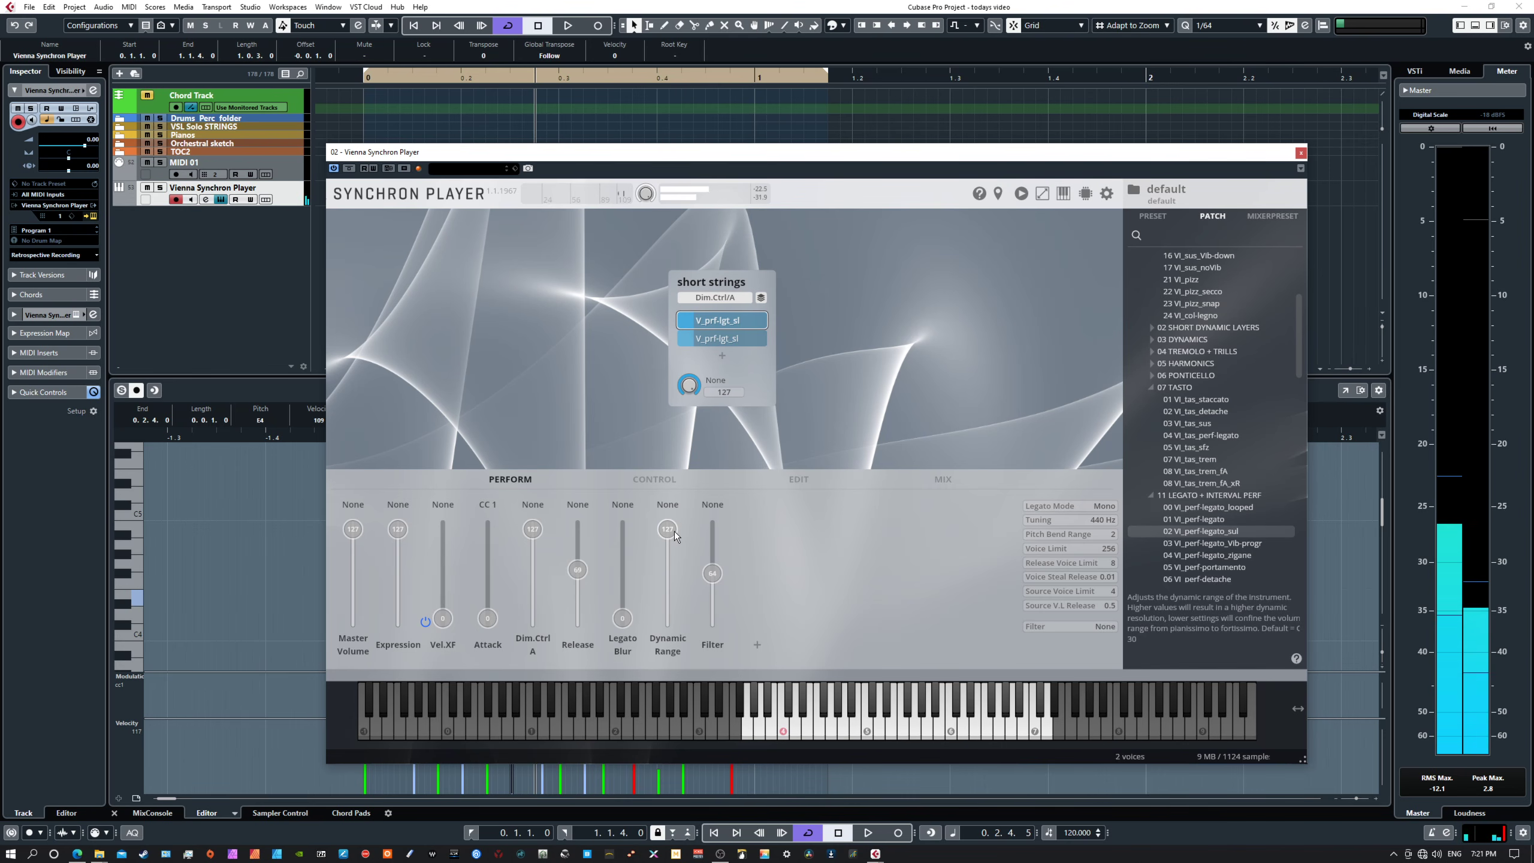
{"action": "left_click_drag", "start_coordinate": [669, 531], "coordinate": [667, 629]}
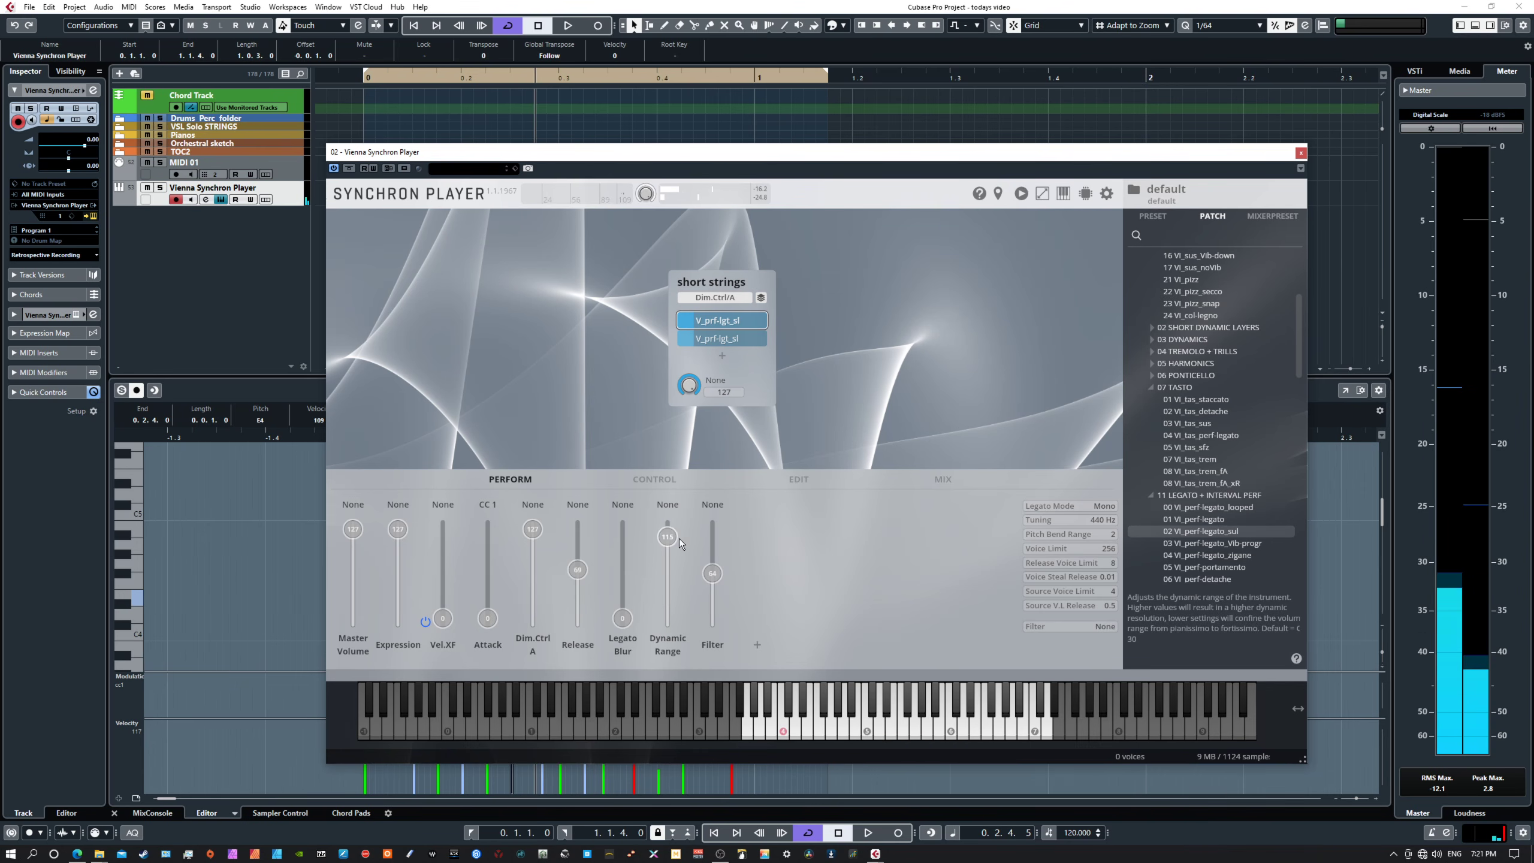
{"action": "mouse_move", "coordinate": [677, 595]}
{"action": "left_mouse_down"}
{"action": "mouse_move", "coordinate": [674, 531]}
{"action": "mouse_move", "coordinate": [674, 610]}
{"action": "left_mouse_up"}
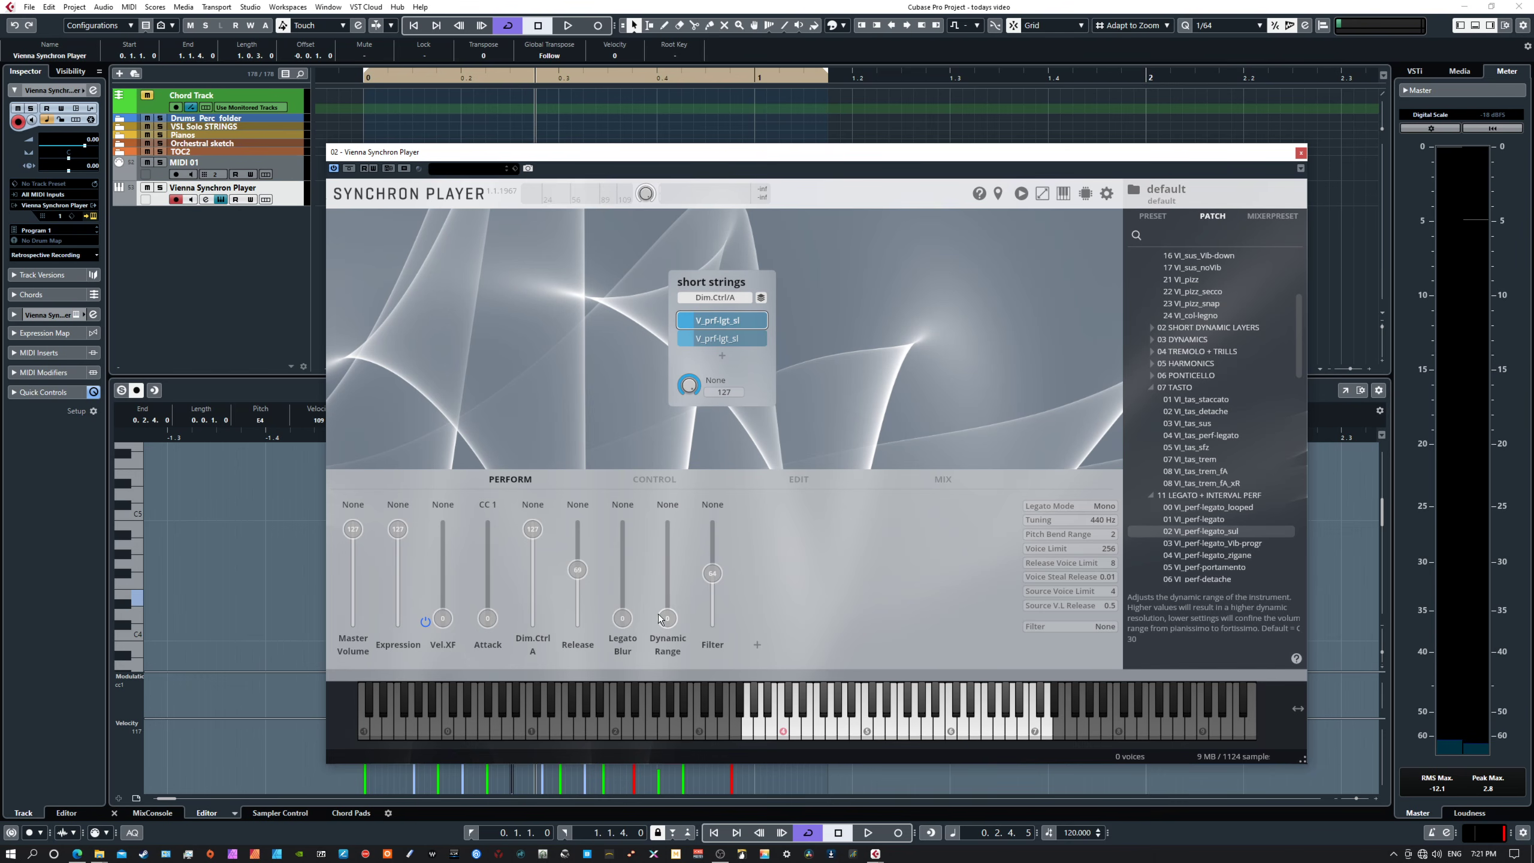
{"action": "left_click_drag", "start_coordinate": [669, 605], "coordinate": [672, 595]}
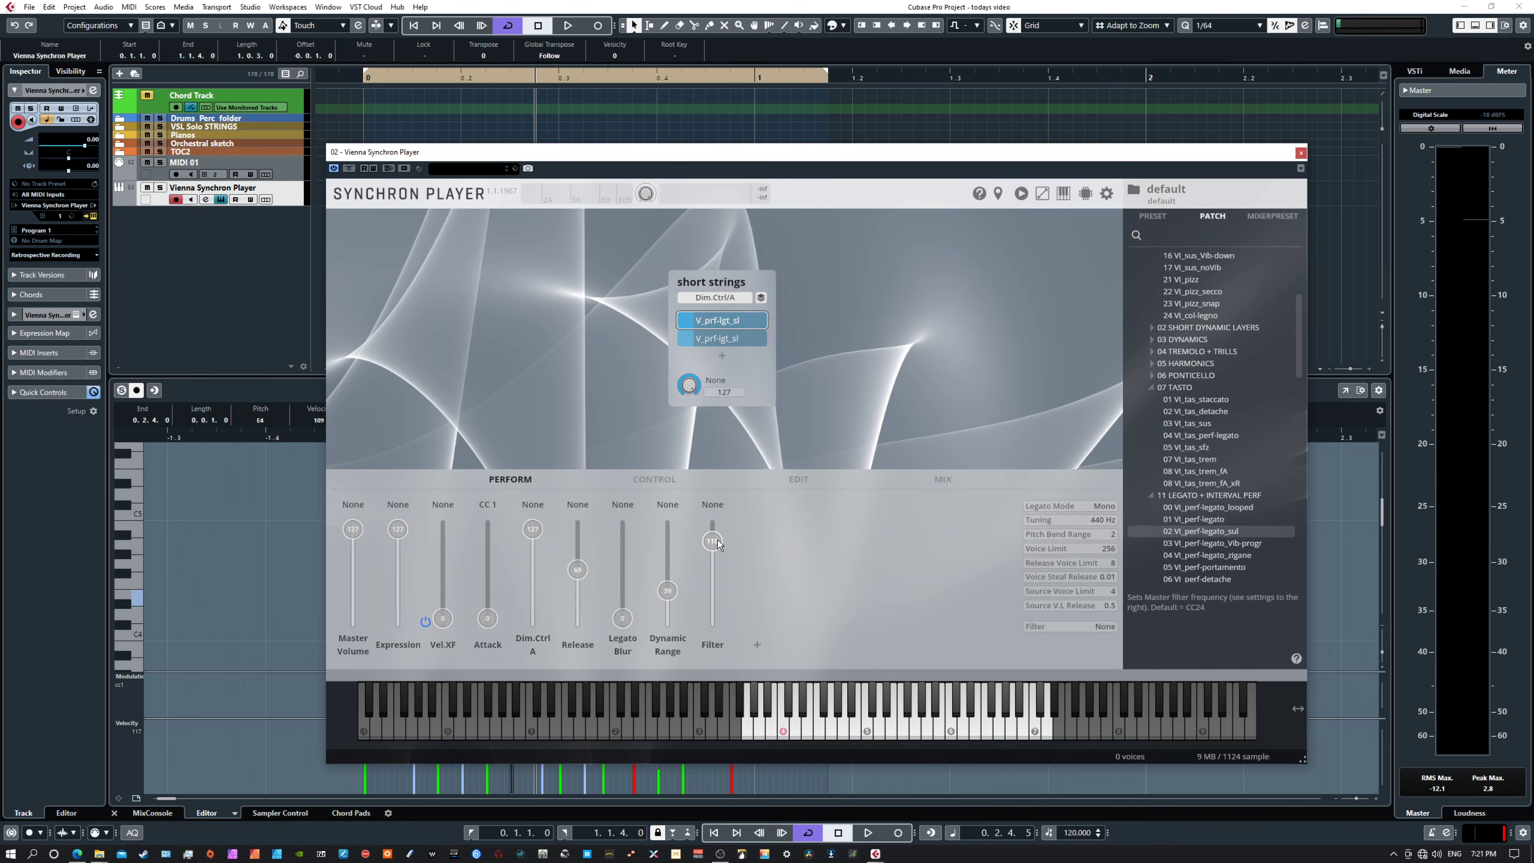
- Set the master filter type to HP6 and audition the Filter control, leaving it slightly below the middle
{"action": "left_click_drag", "start_coordinate": [718, 544], "coordinate": [714, 604]}
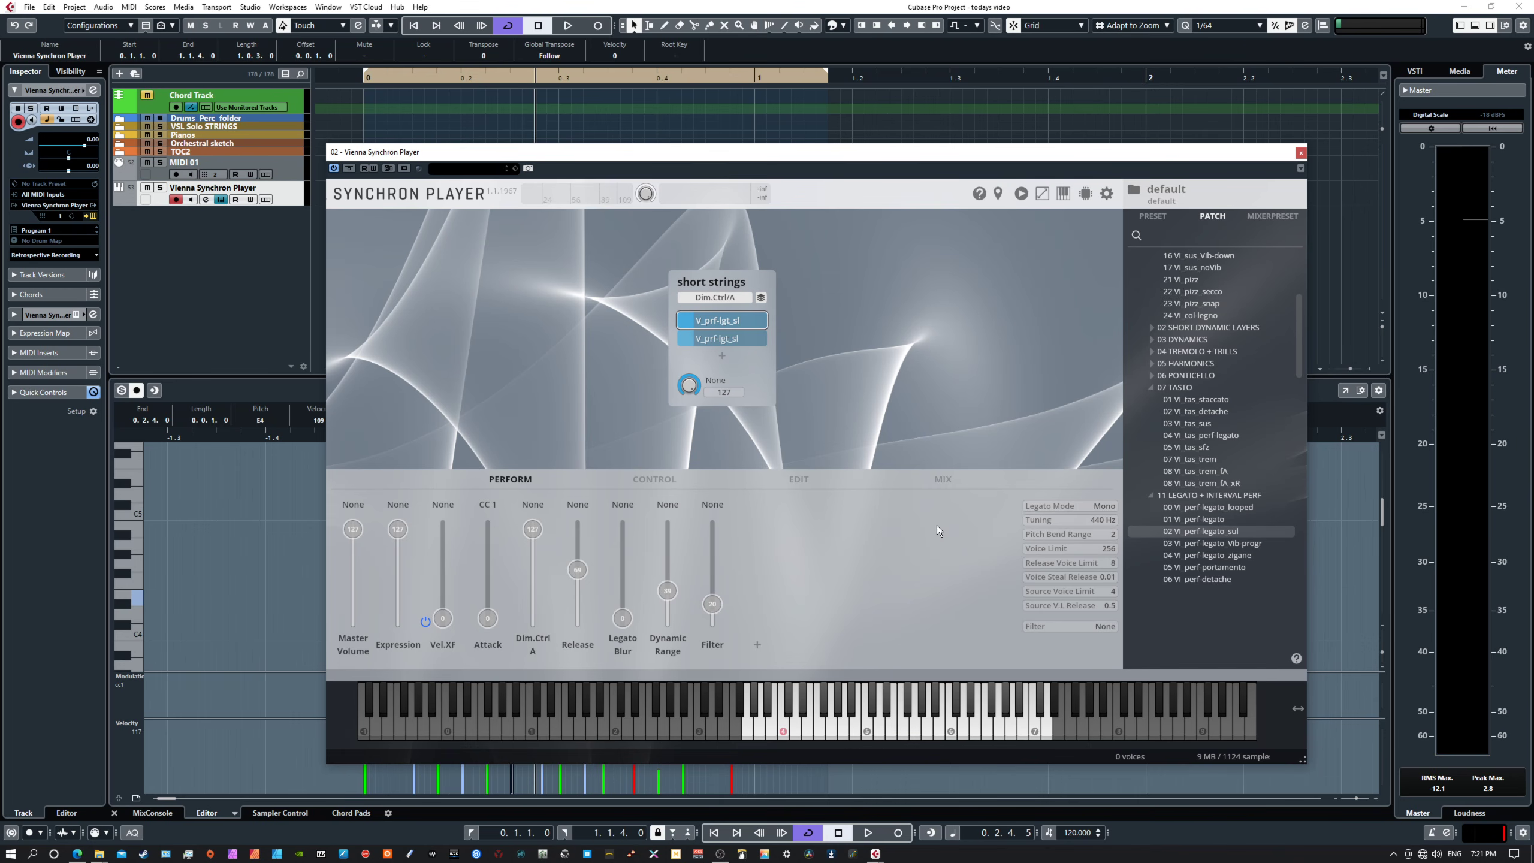
{"action": "left_click", "coordinate": [798, 481]}
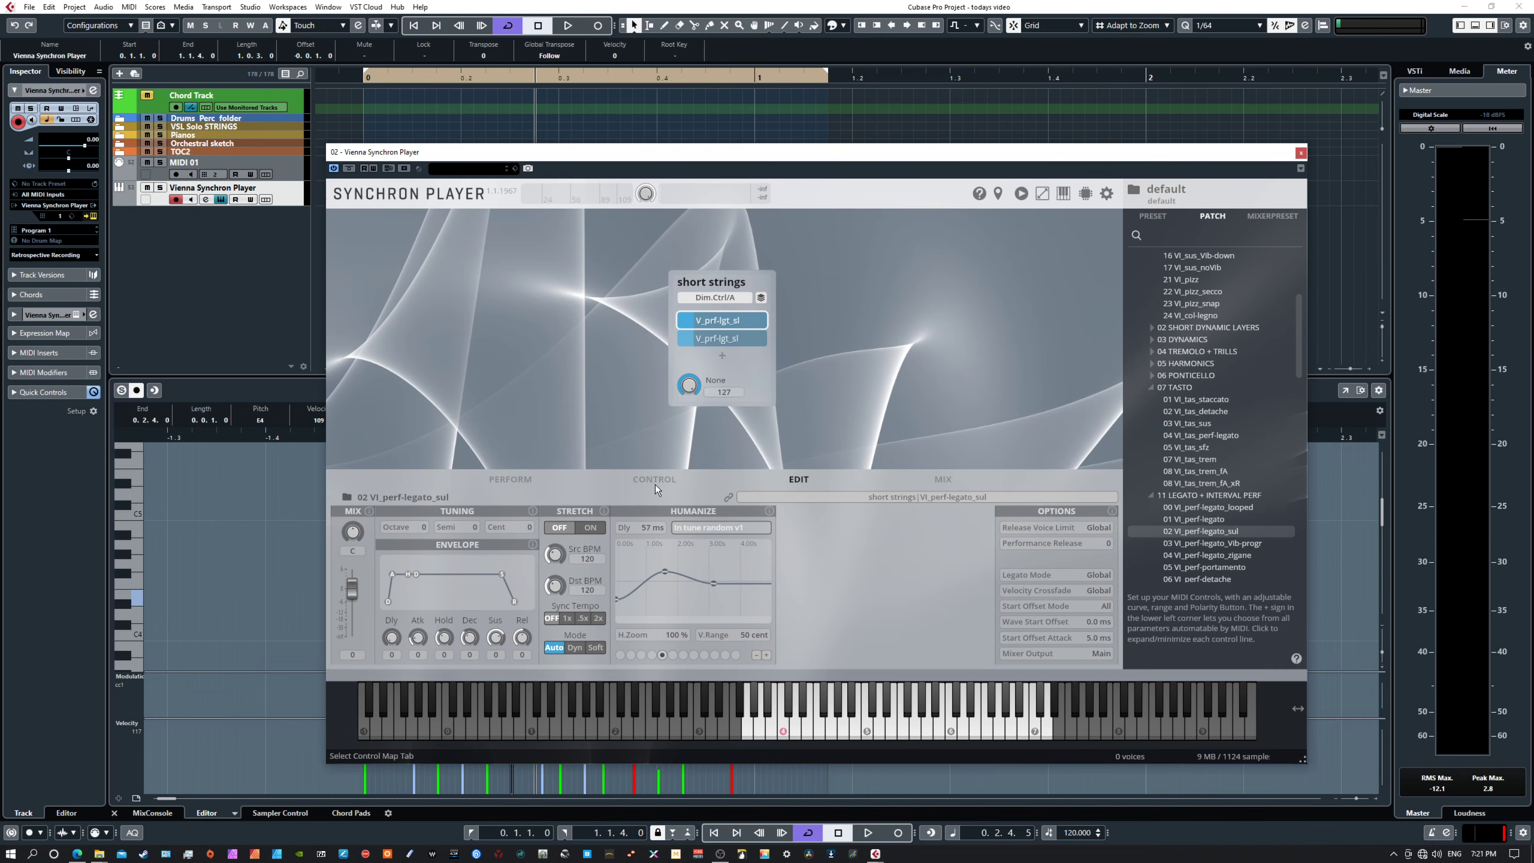
{"action": "left_click", "coordinate": [524, 480]}
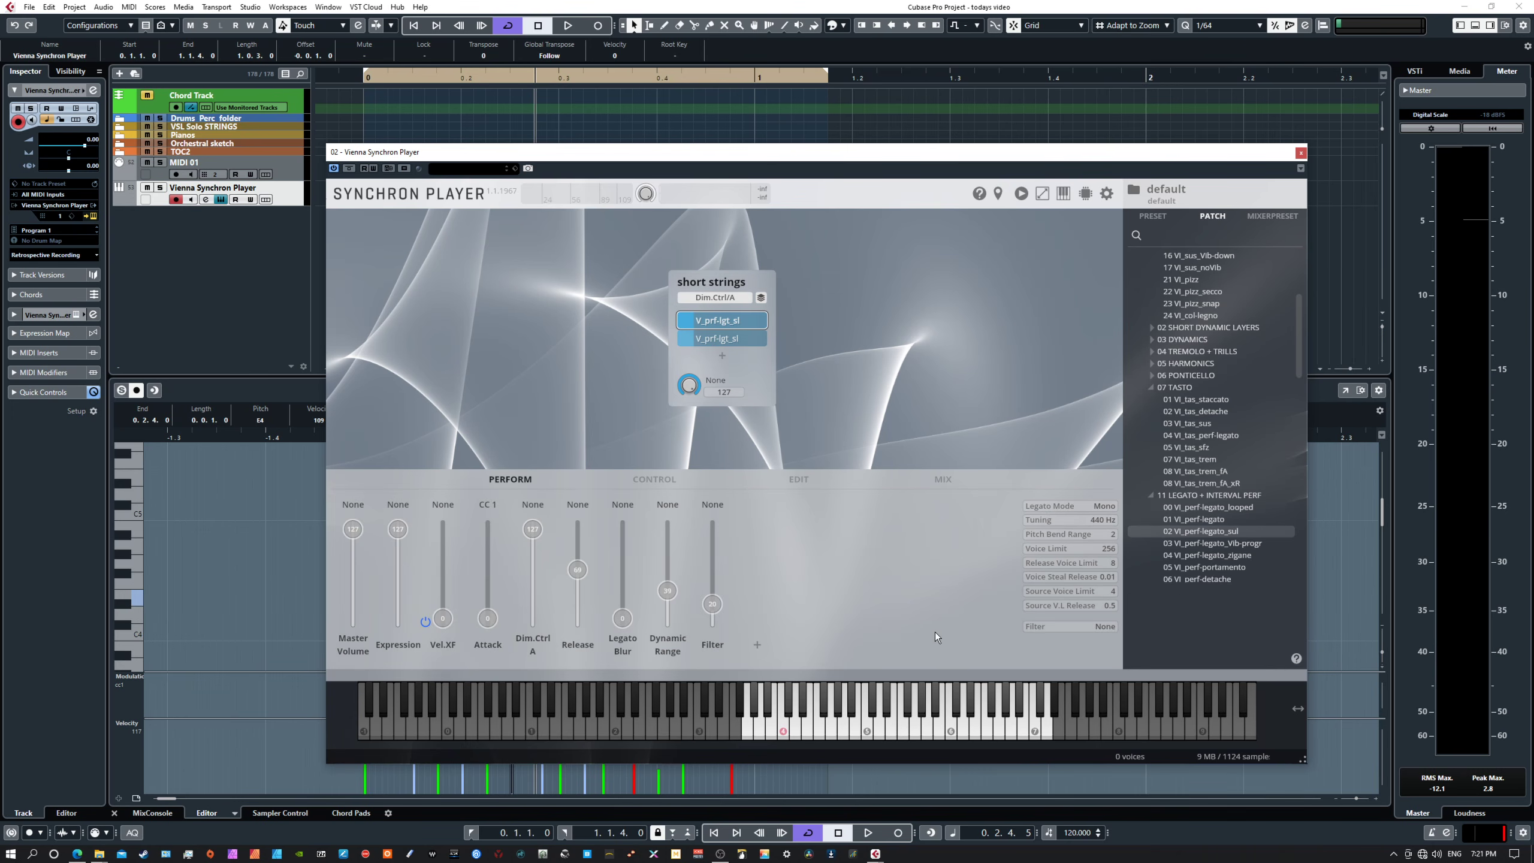
{"action": "left_click", "coordinate": [1050, 627]}
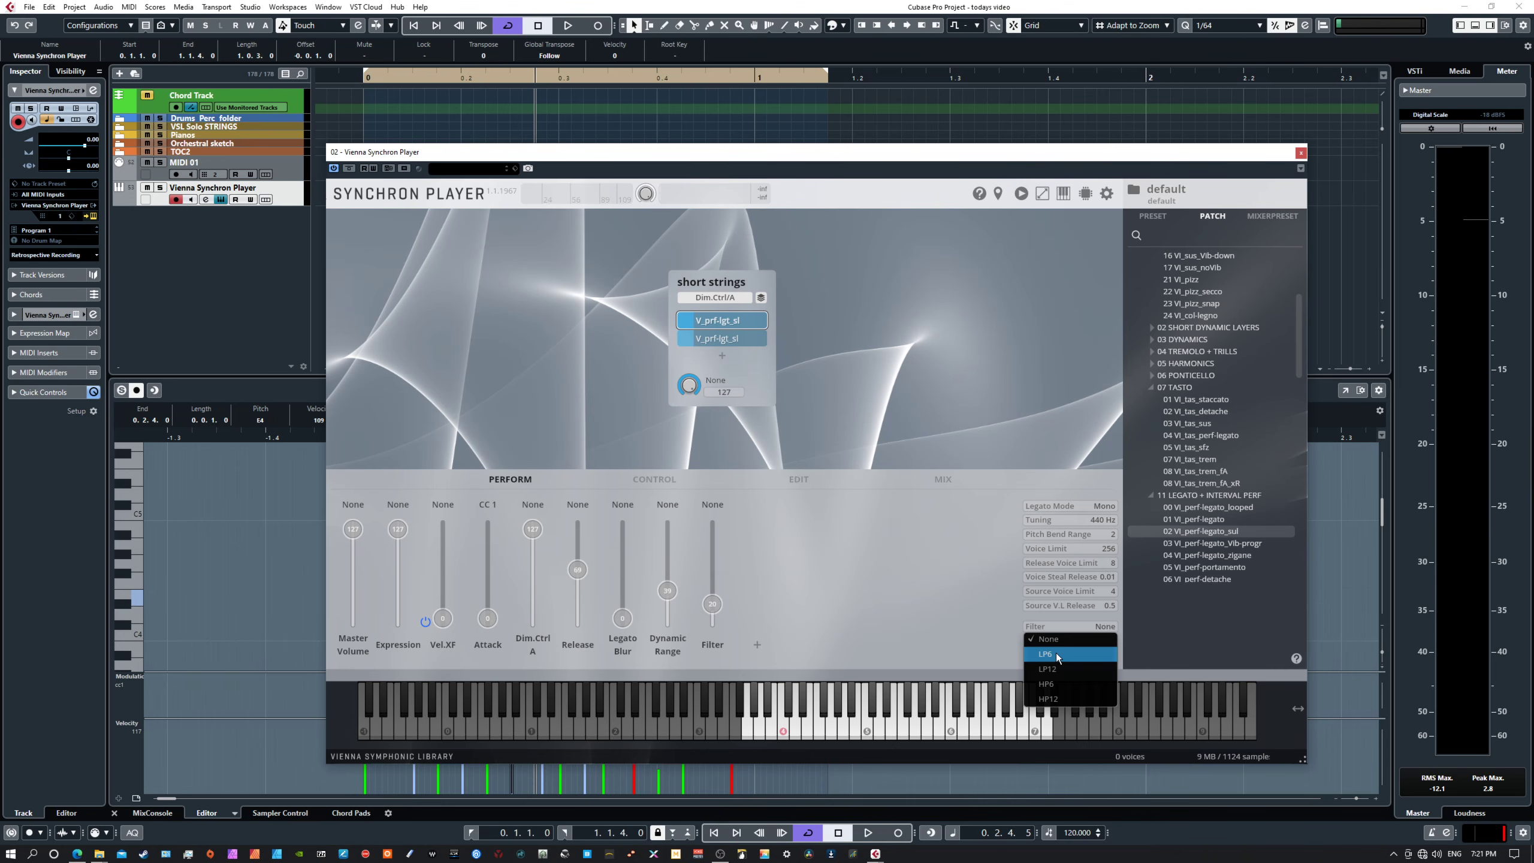
{"action": "left_click", "coordinate": [1057, 687]}
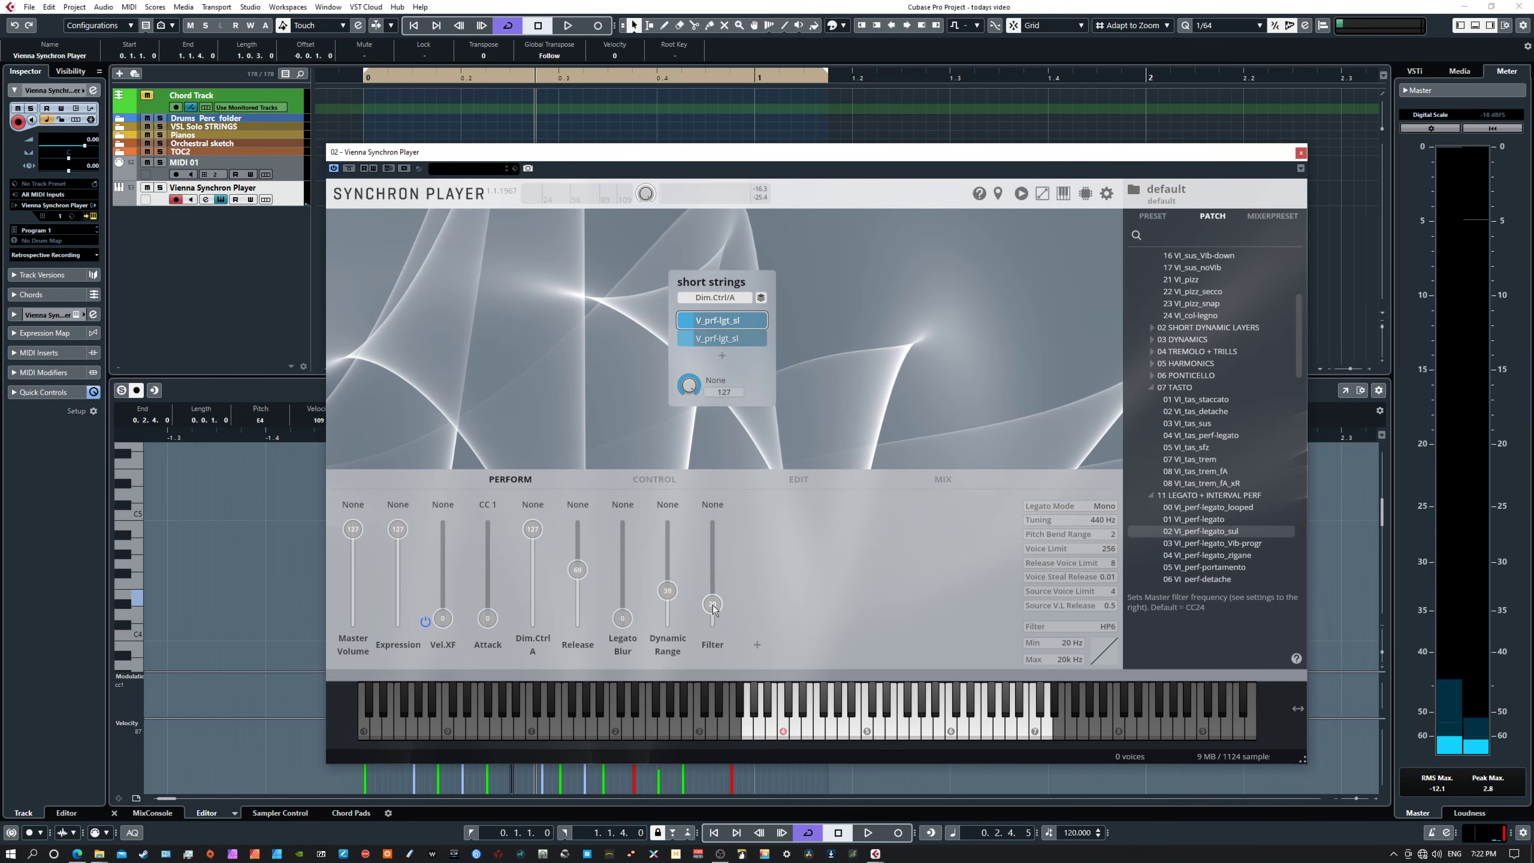
{"action": "mouse_move", "coordinate": [714, 578]}
{"action": "left_mouse_down"}
{"action": "mouse_move", "coordinate": [711, 547]}
{"action": "mouse_move", "coordinate": [726, 622]}
{"action": "mouse_move", "coordinate": [717, 513]}
{"action": "mouse_move", "coordinate": [724, 626]}
{"action": "mouse_move", "coordinate": [721, 581]}
{"action": "left_mouse_up"}
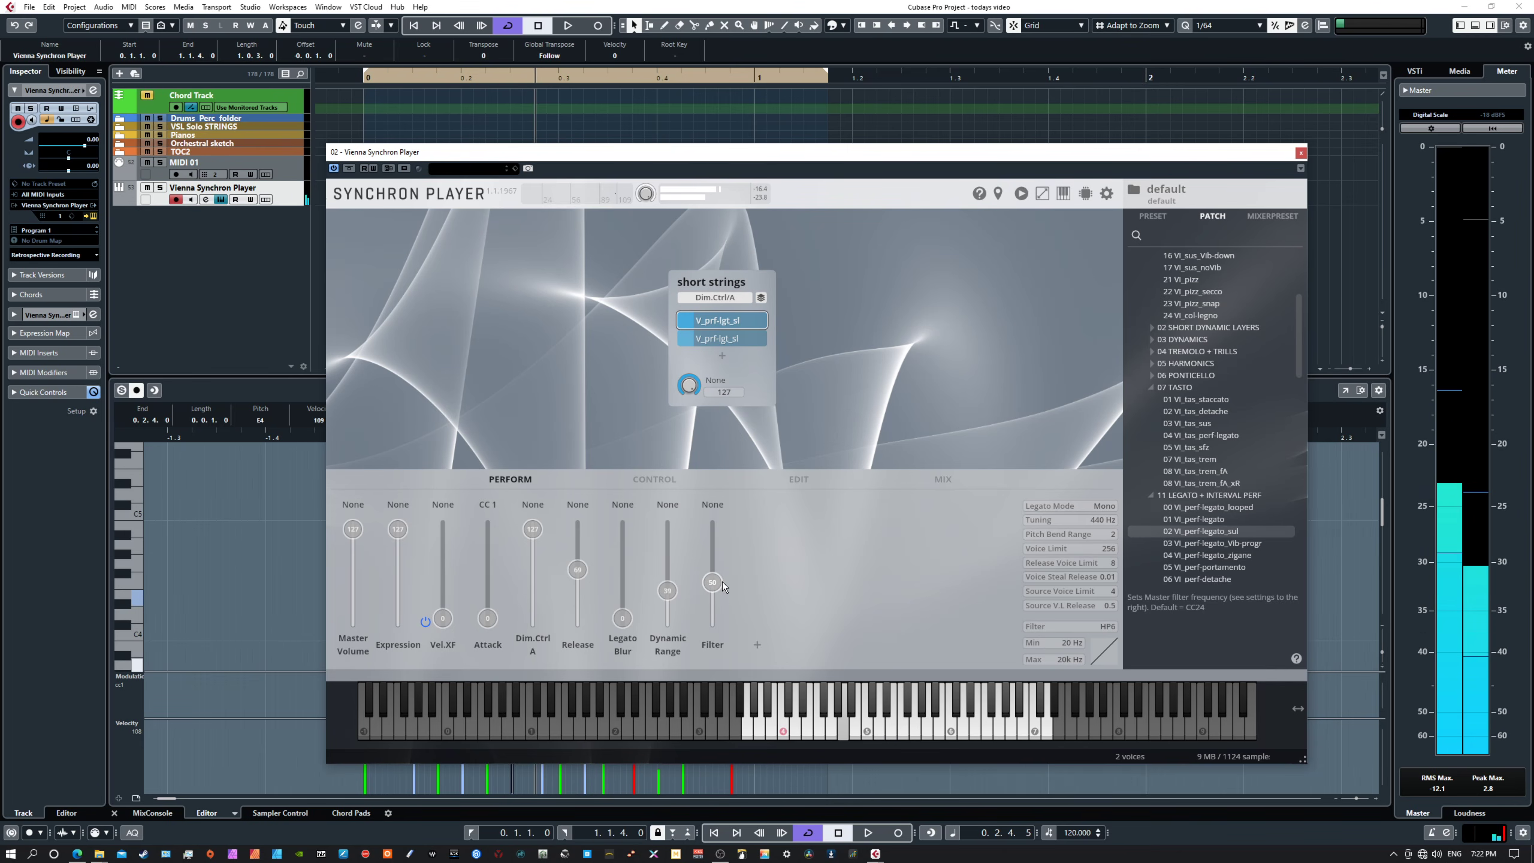
- Switch the master filter to LP12 and sweep the Filter control down and back up while playing notes
{"action": "left_click", "coordinate": [1051, 626]}
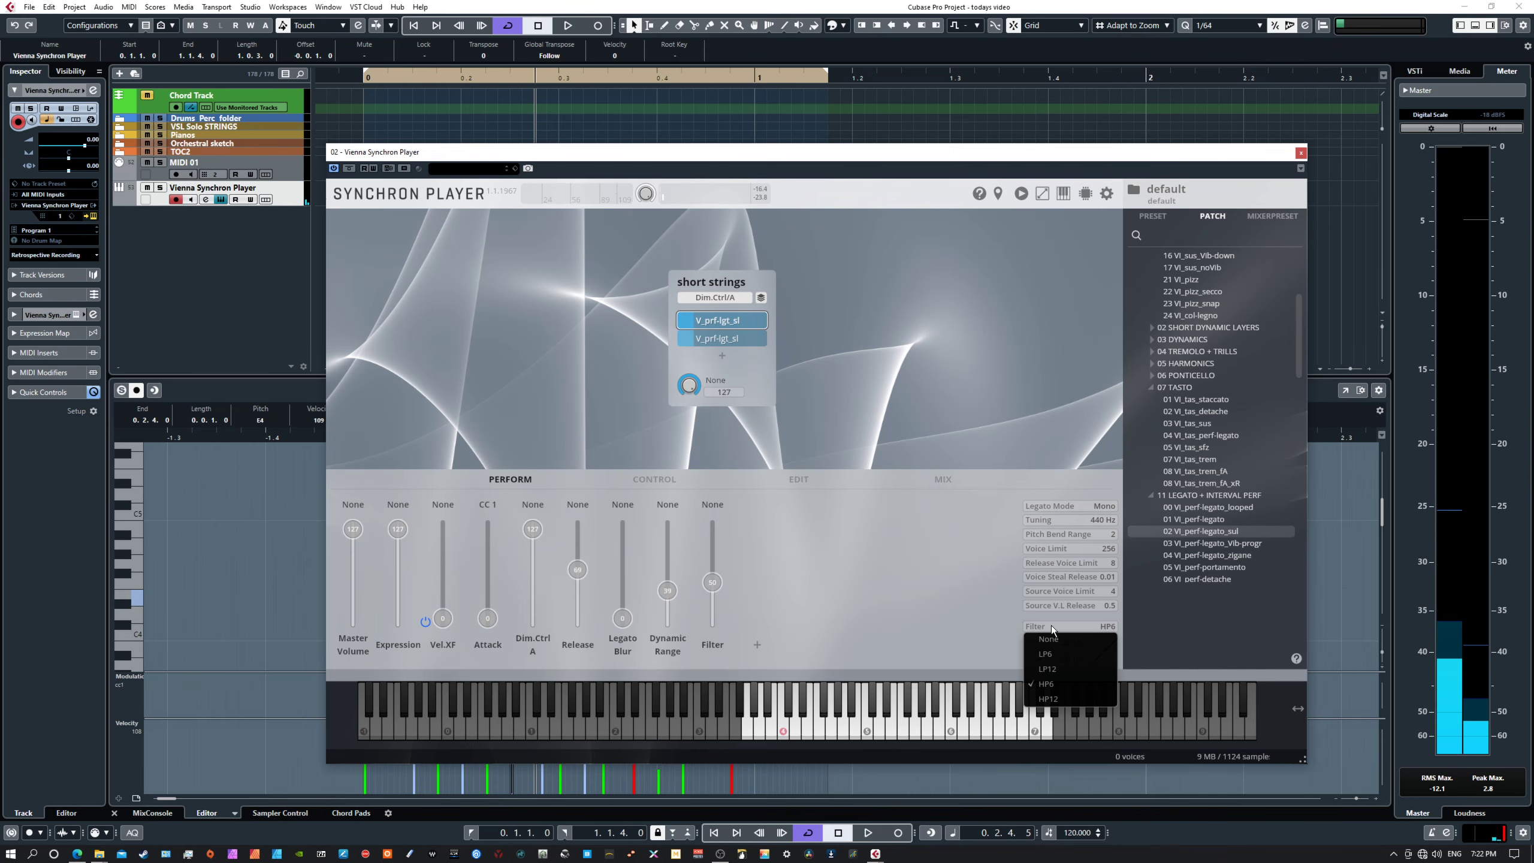
{"action": "left_click", "coordinate": [1055, 669]}
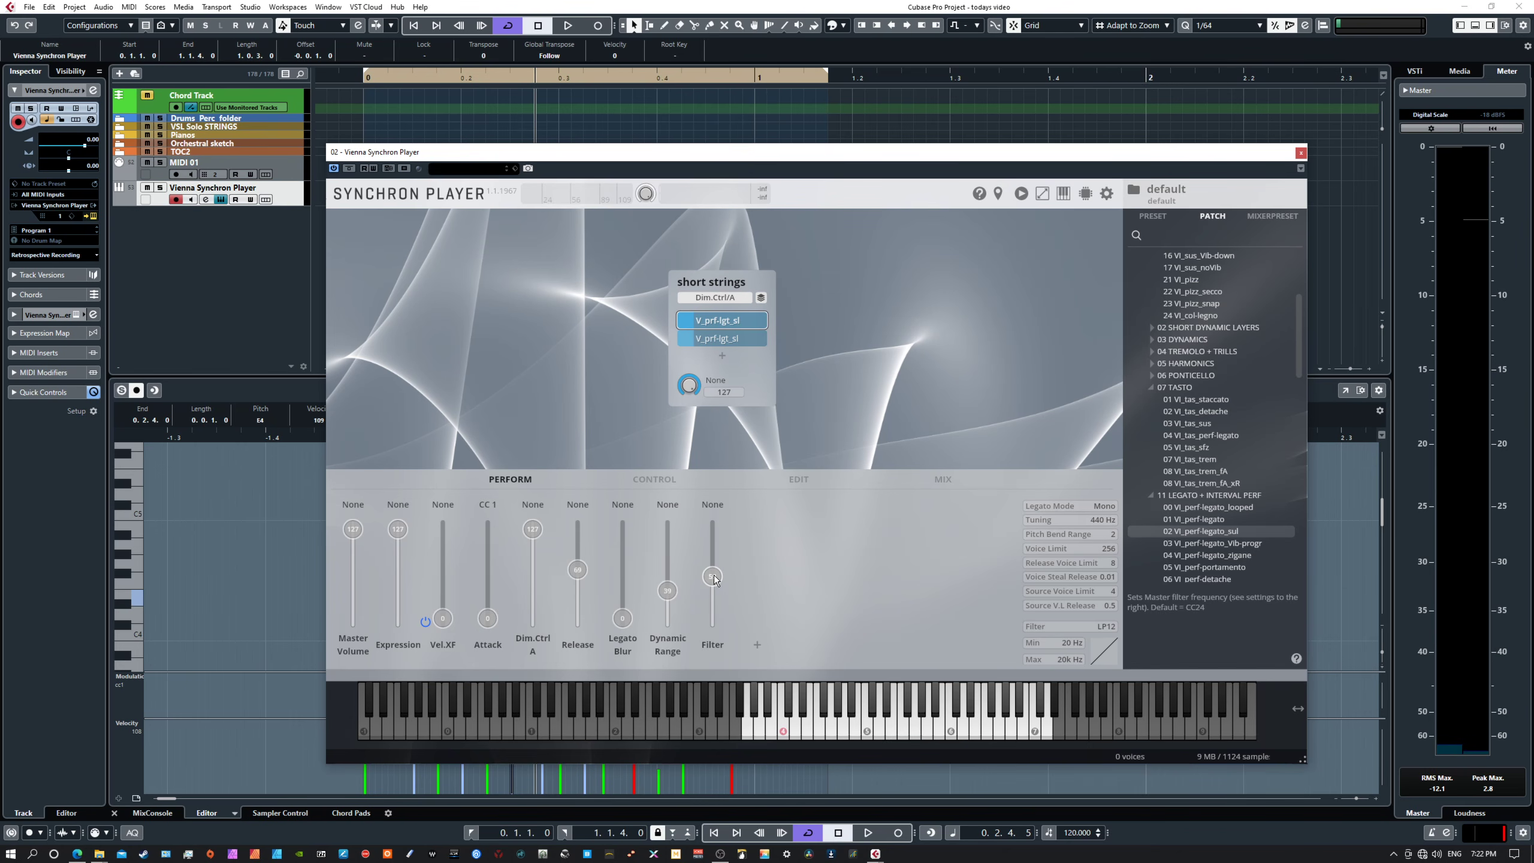
{"action": "left_click_drag", "start_coordinate": [715, 578], "coordinate": [719, 535]}
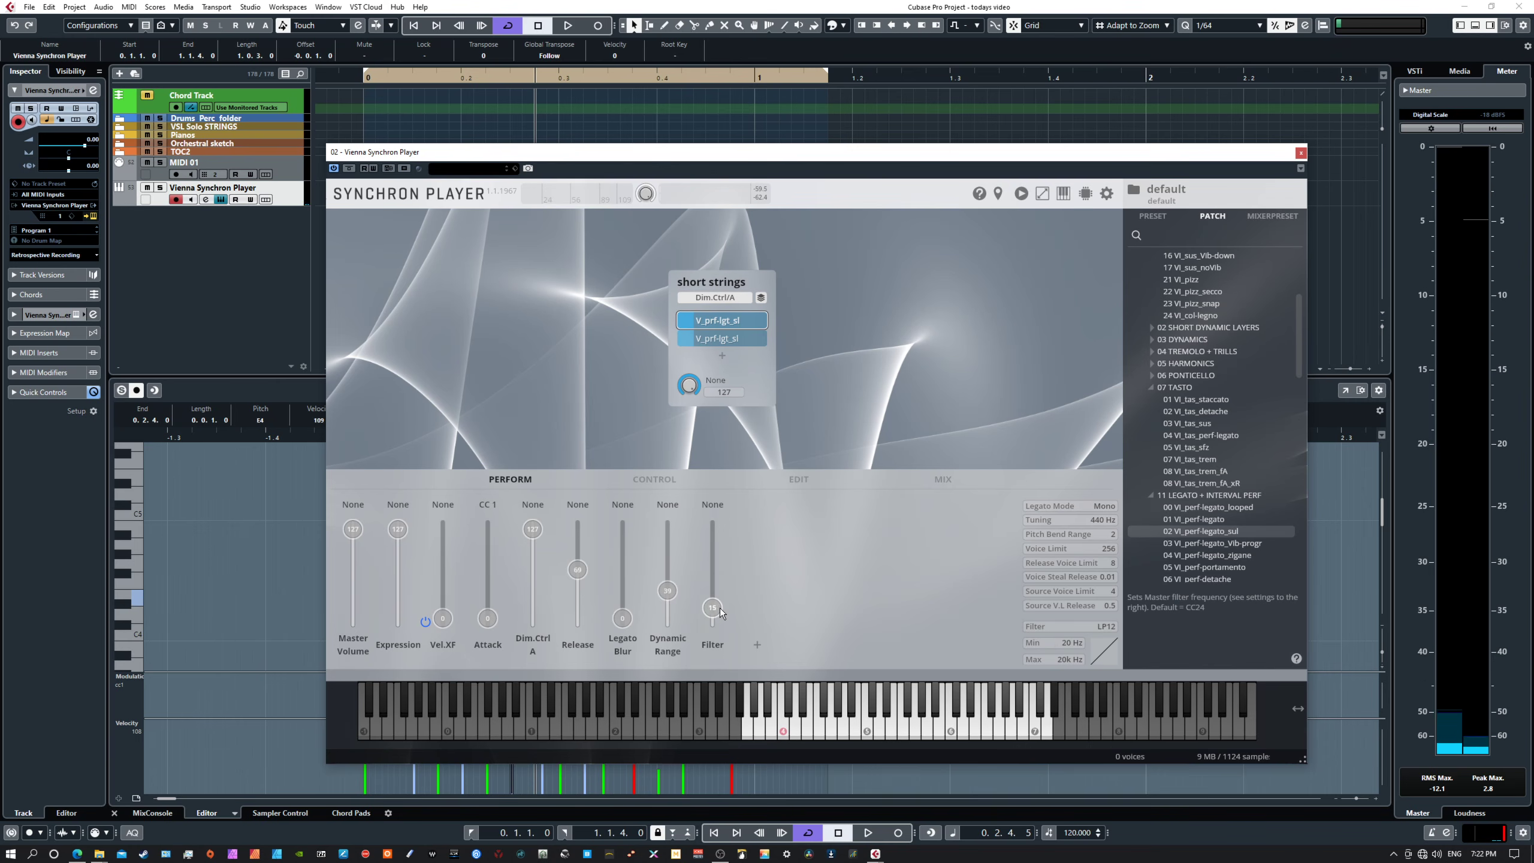
{"action": "left_click_drag", "start_coordinate": [720, 608], "coordinate": [721, 552]}
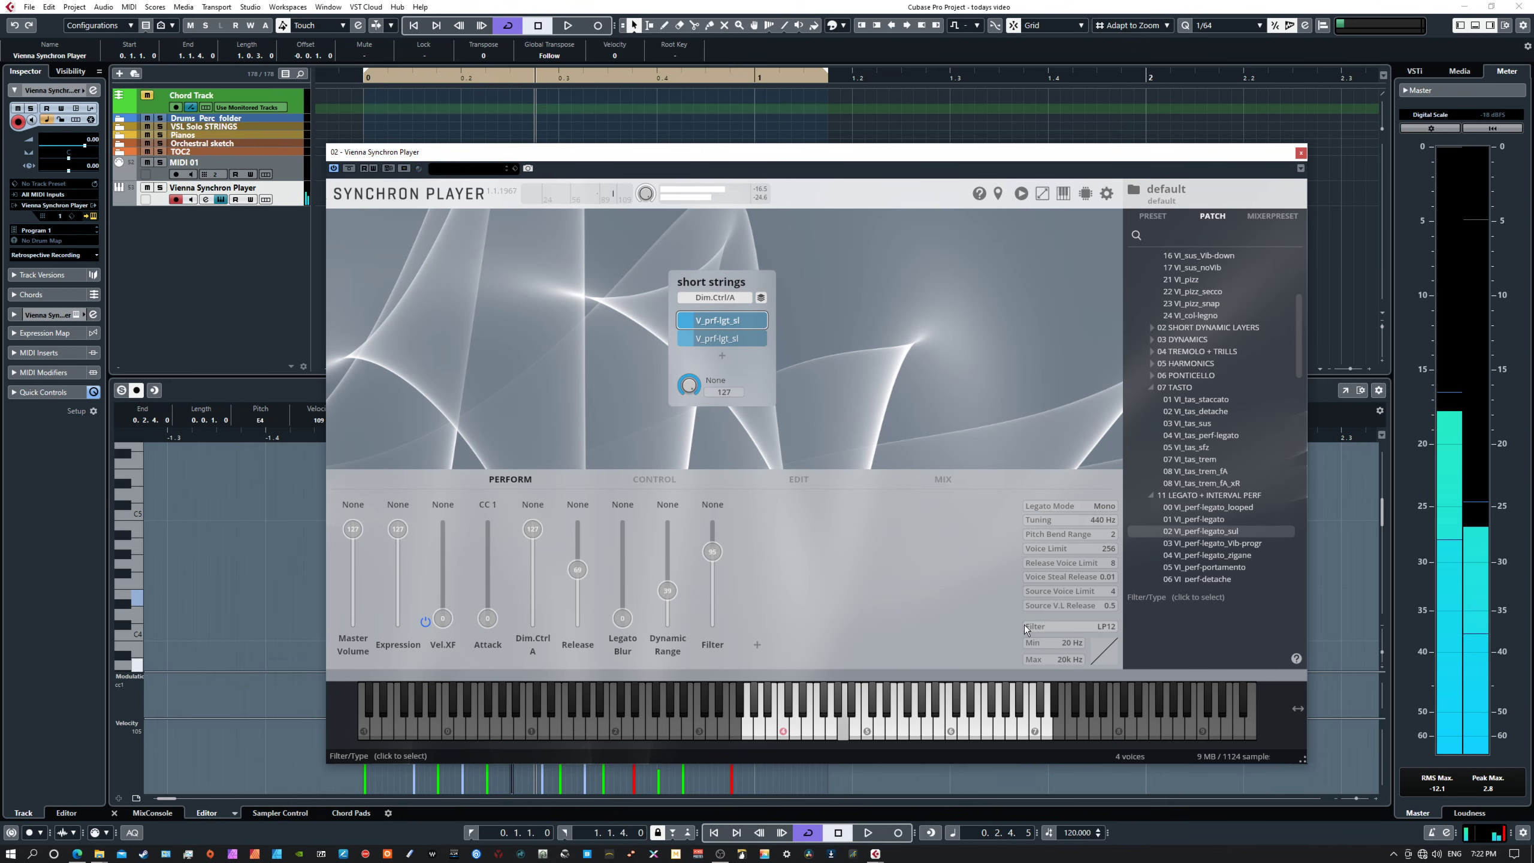
- Switch the master filter back to HP6 and audition the Filter control in the upper part of its range
{"action": "left_click", "coordinate": [1044, 626]}
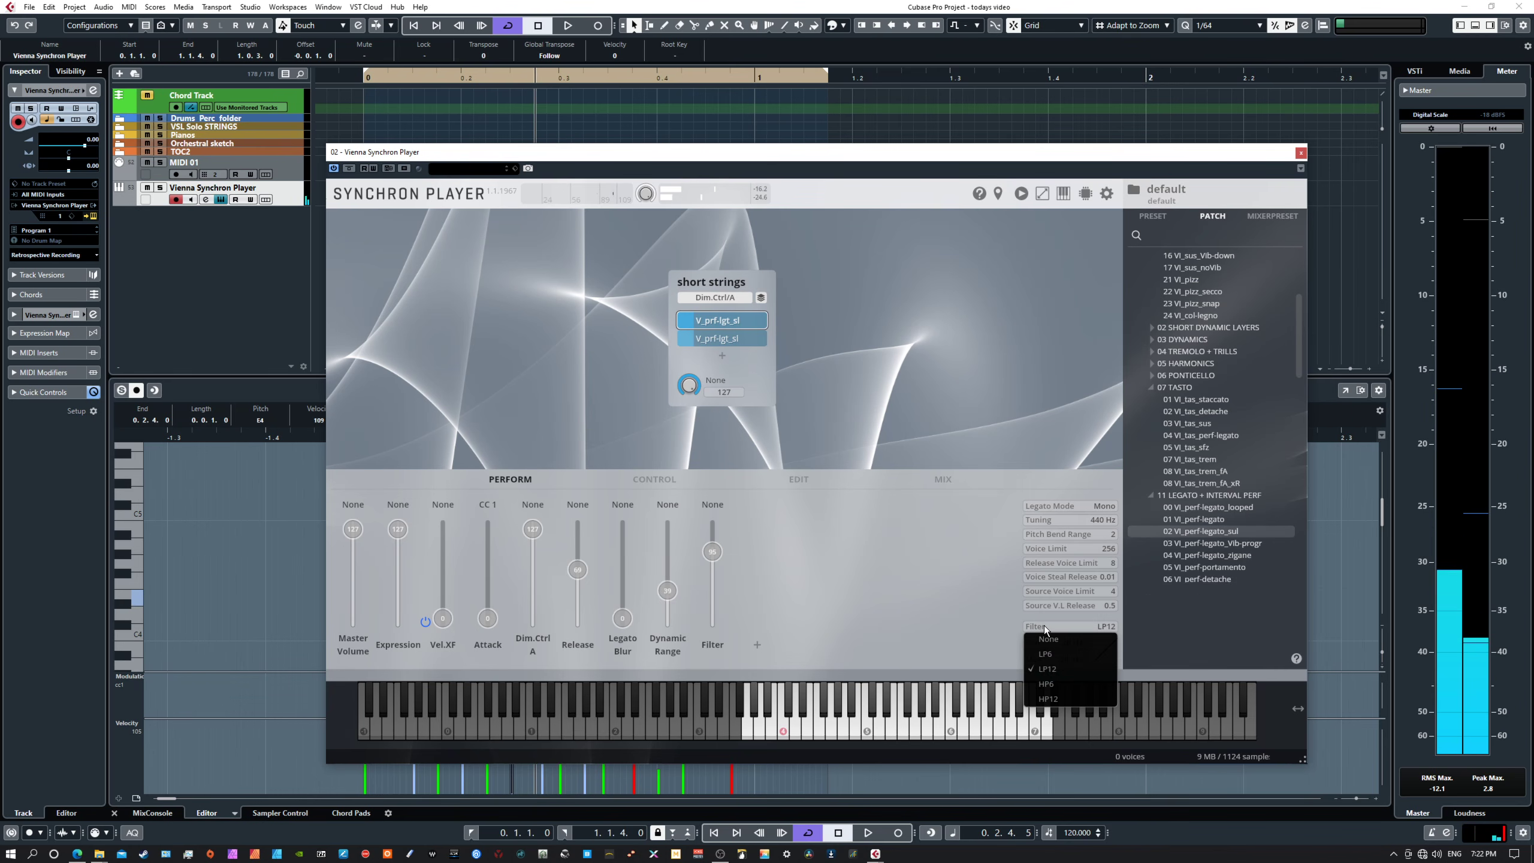
{"action": "left_click", "coordinate": [1048, 684]}
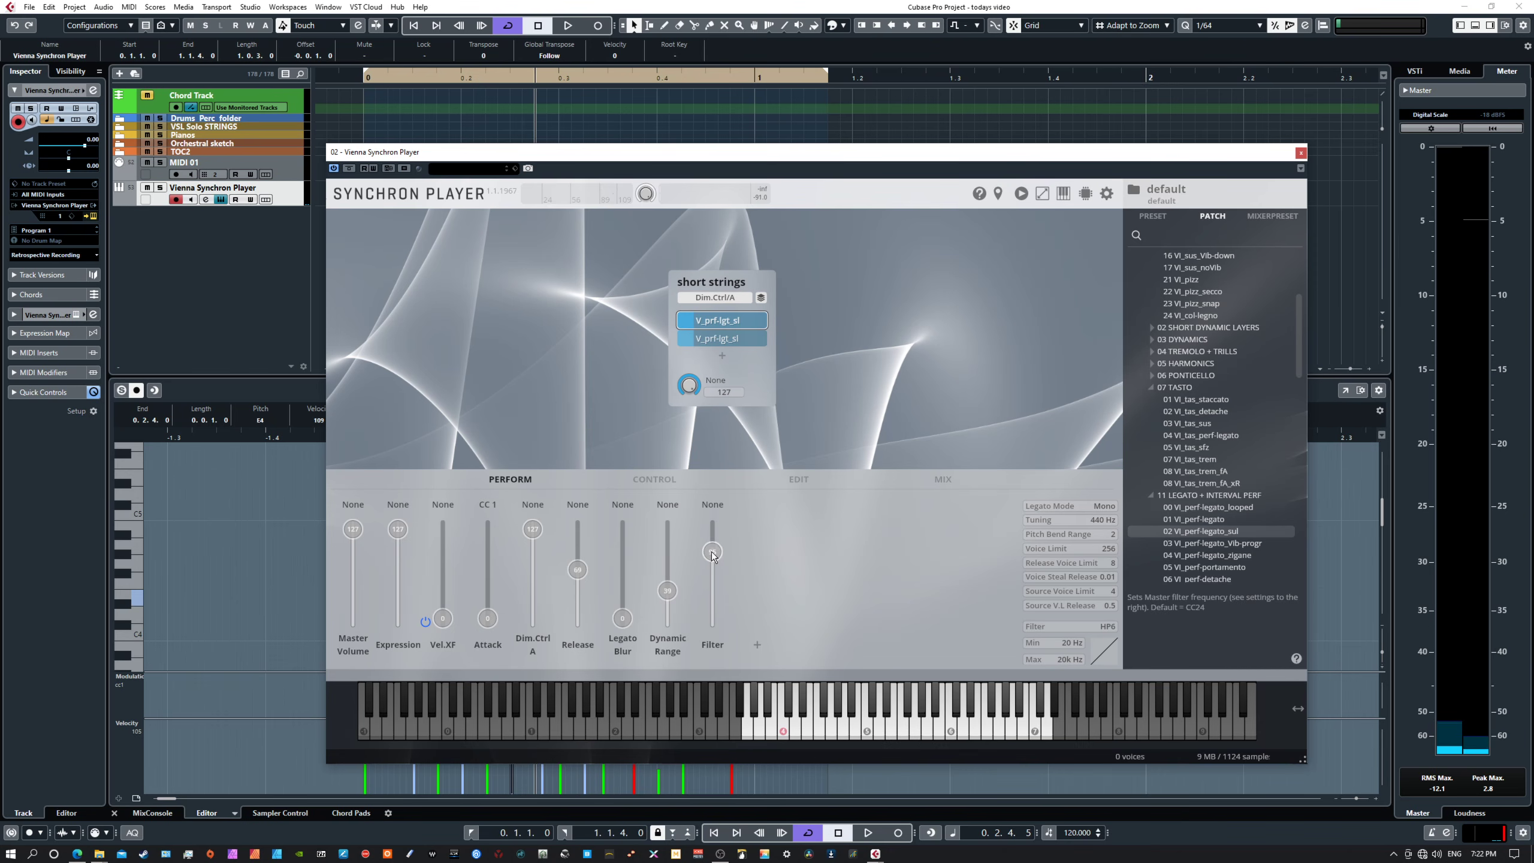
{"action": "left_click_drag", "start_coordinate": [713, 553], "coordinate": [717, 530]}
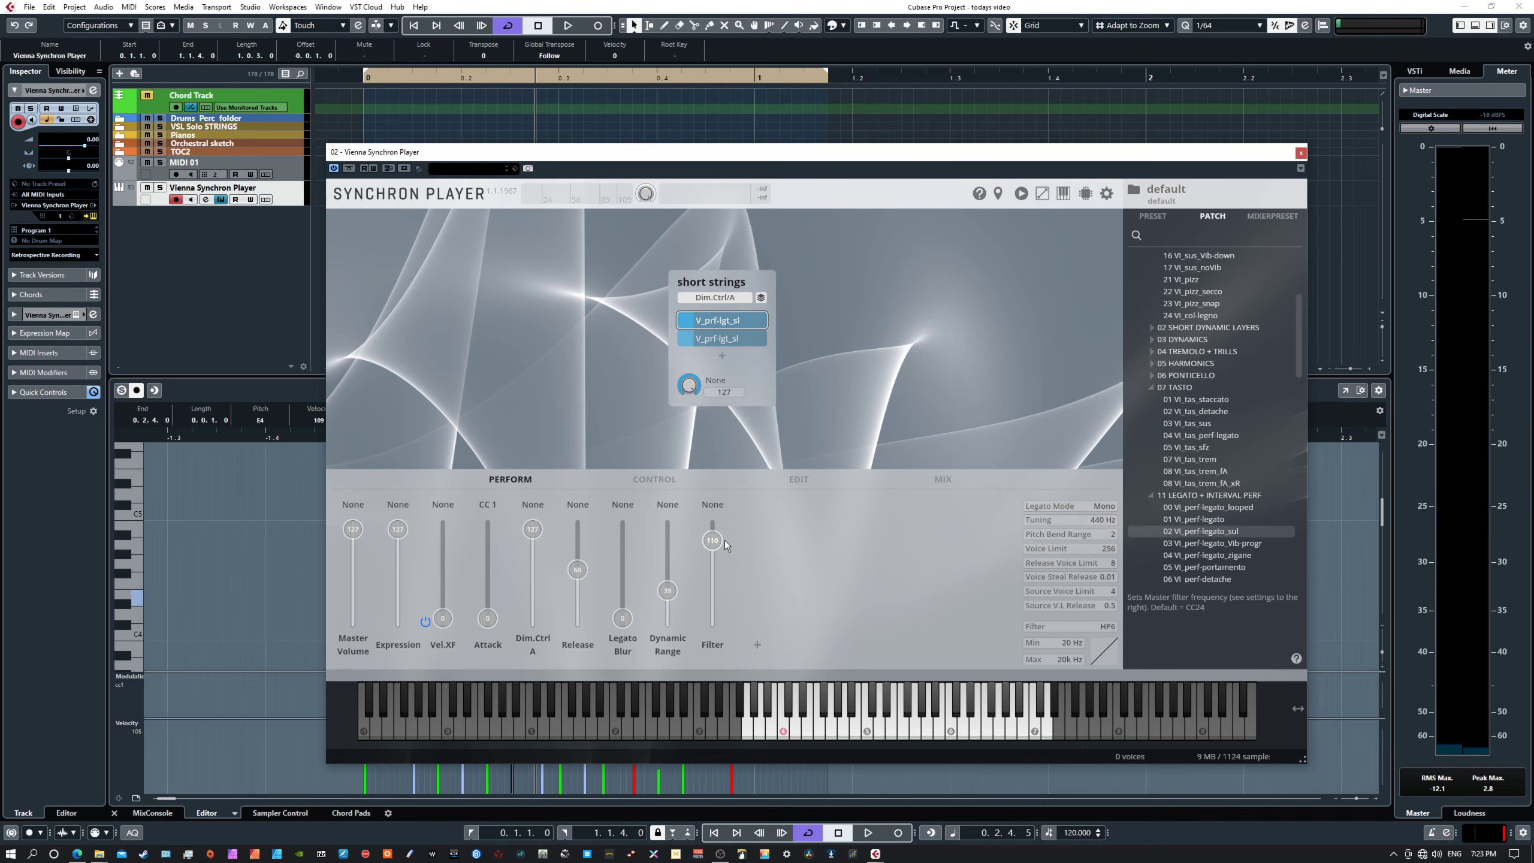
{"action": "scroll", "coordinate": [724, 539], "scroll_direction": "down", "scroll_amount": 1}
{"action": "left_click_drag", "start_coordinate": [715, 543], "coordinate": [714, 545]}
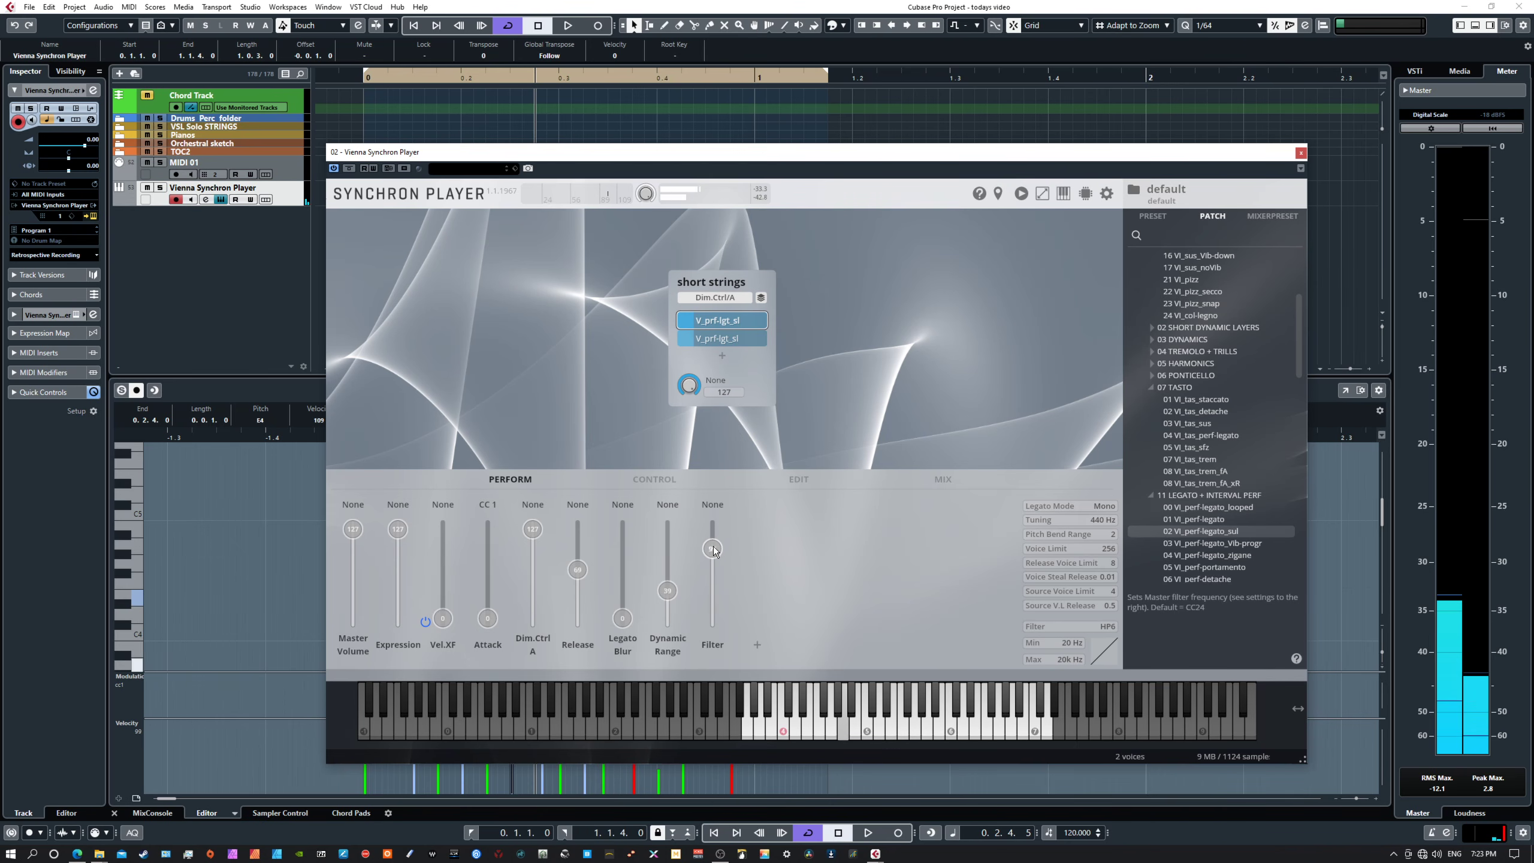
{"action": "left_click_drag", "start_coordinate": [715, 537], "coordinate": [714, 571]}
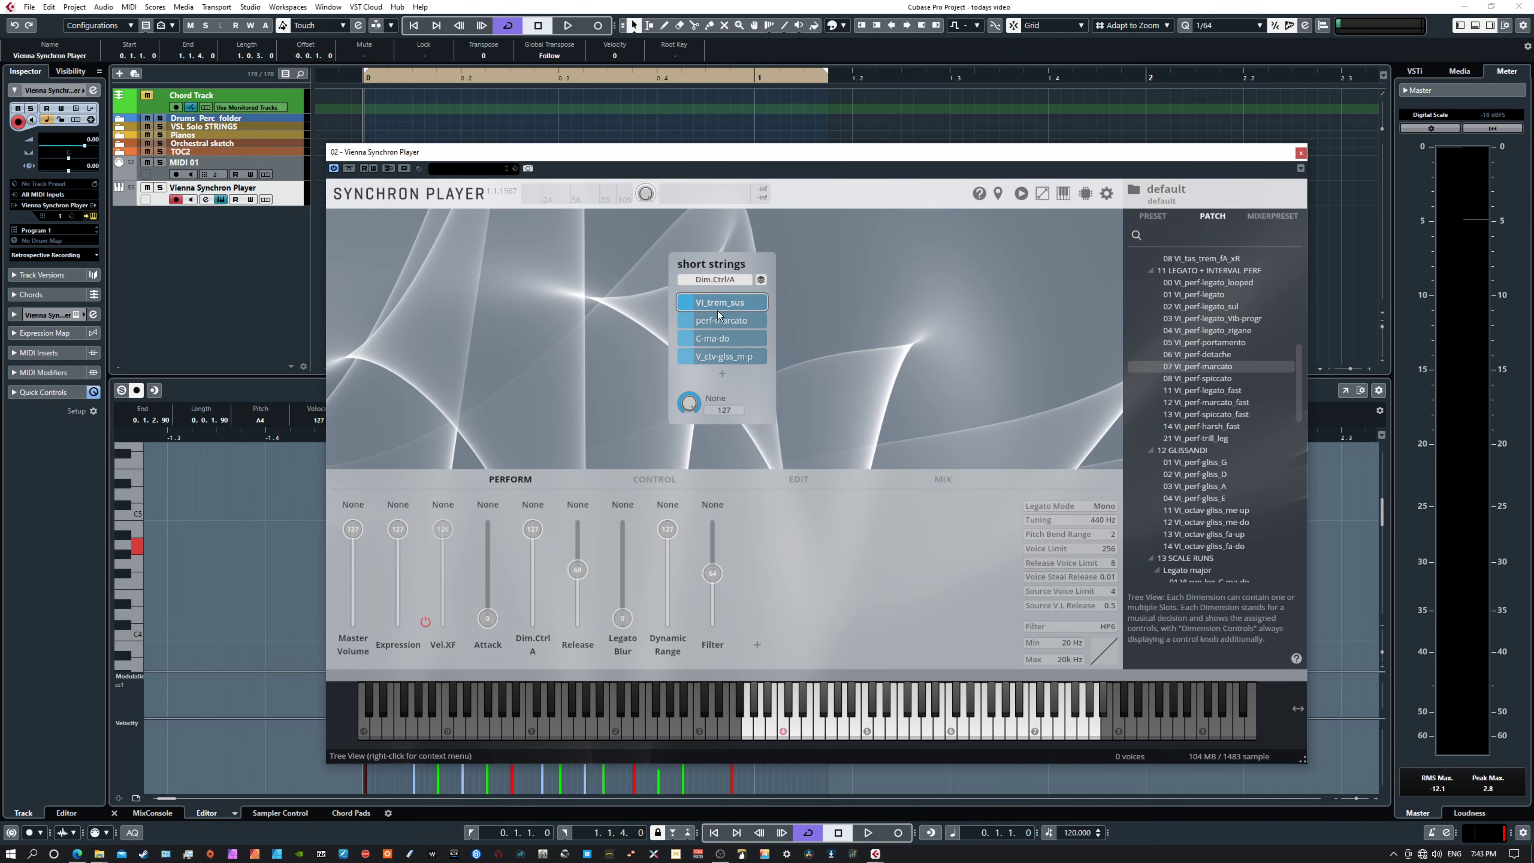
- Play a few notes in the E5 to C6 range and above to audition the VI_trem_sus slot
{"action": "left_click", "coordinate": [896, 731]}
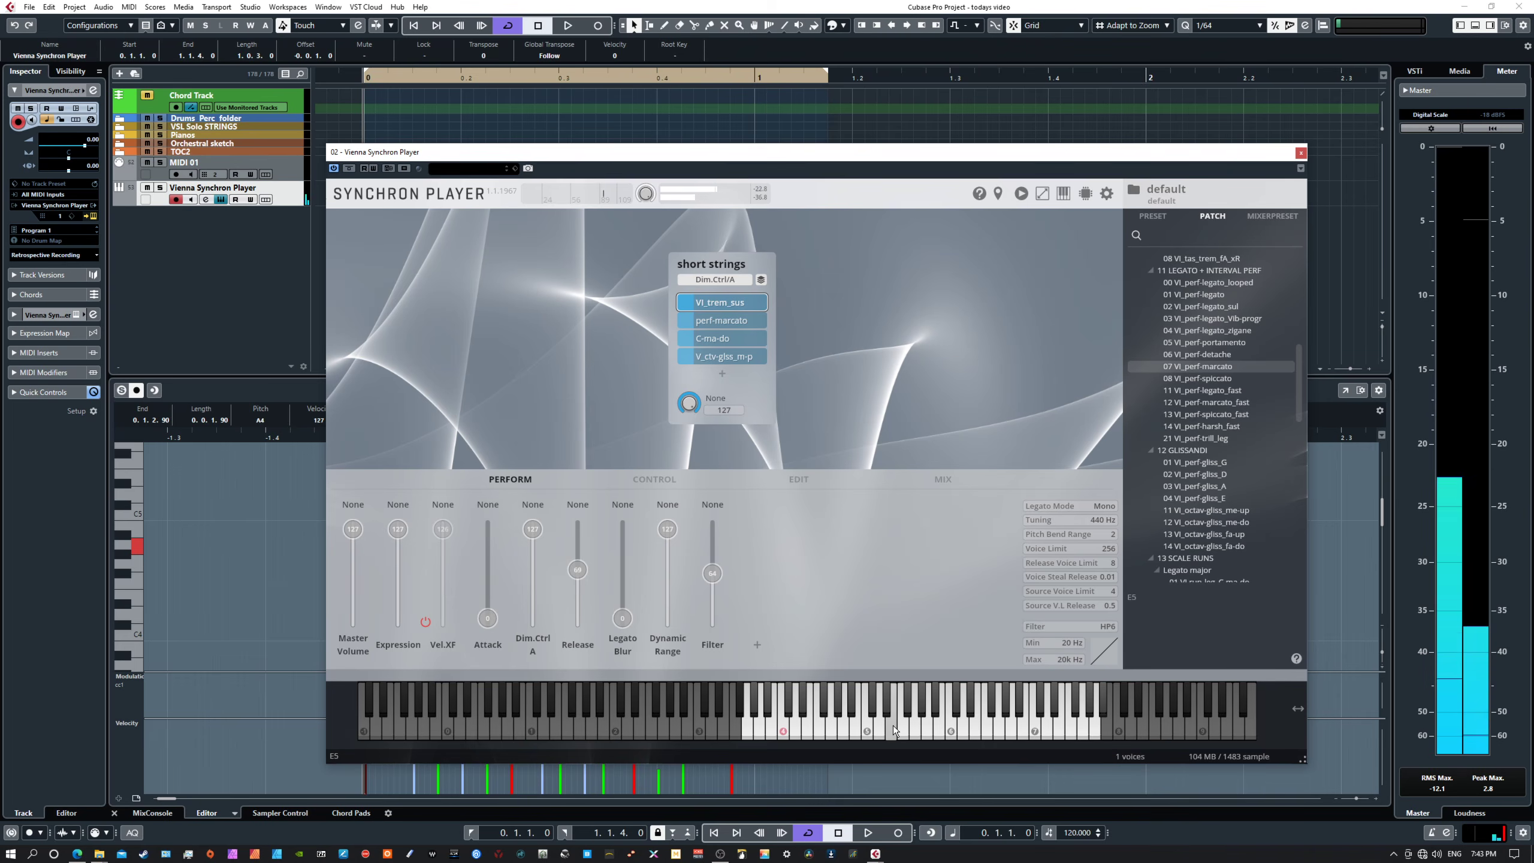
{"action": "left_click", "coordinate": [955, 729]}
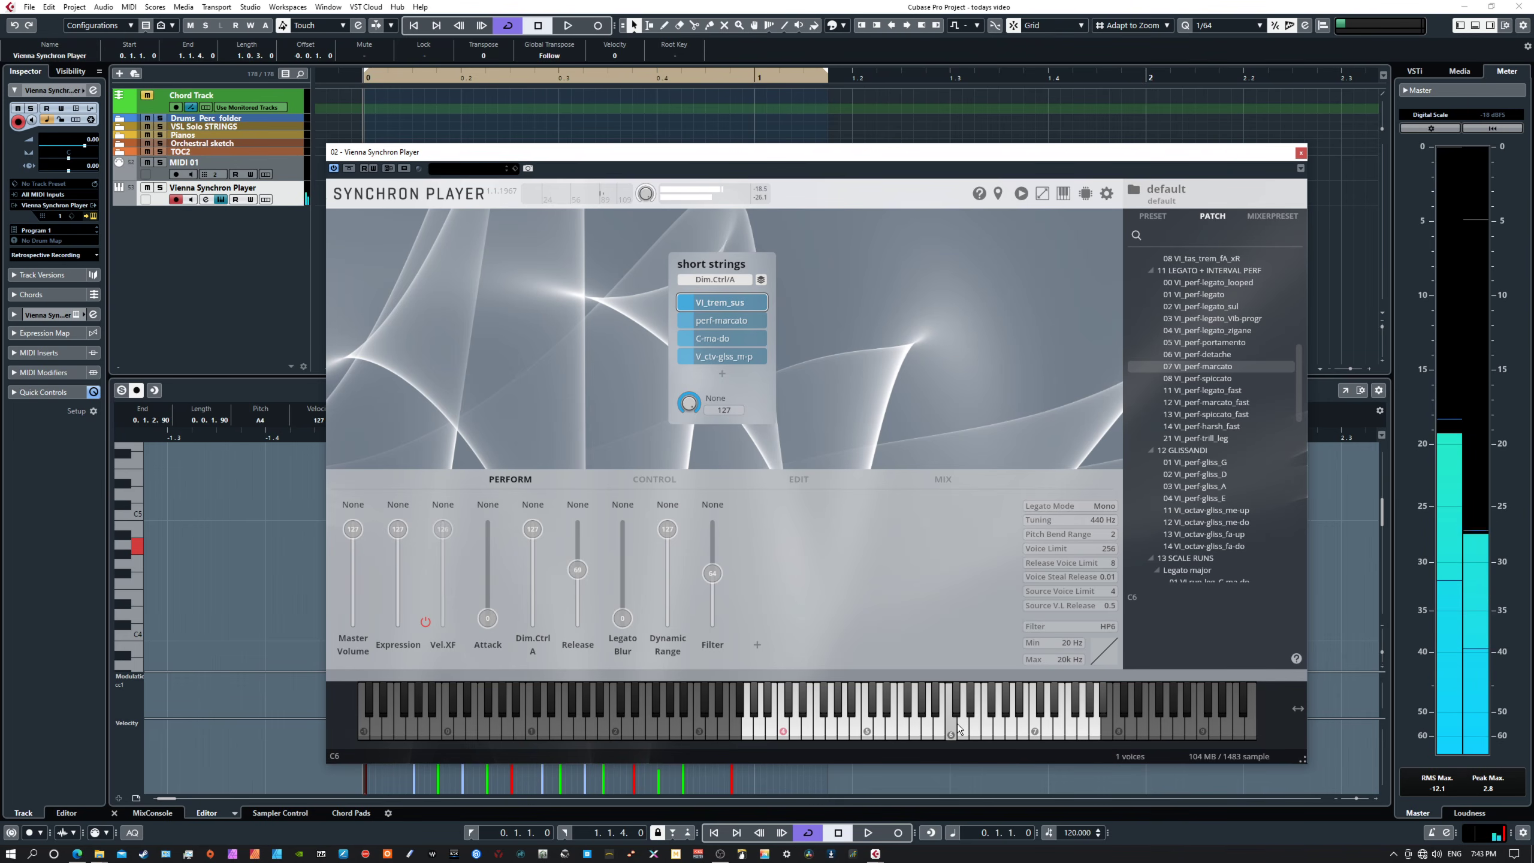
{"action": "left_click", "coordinate": [1013, 727]}
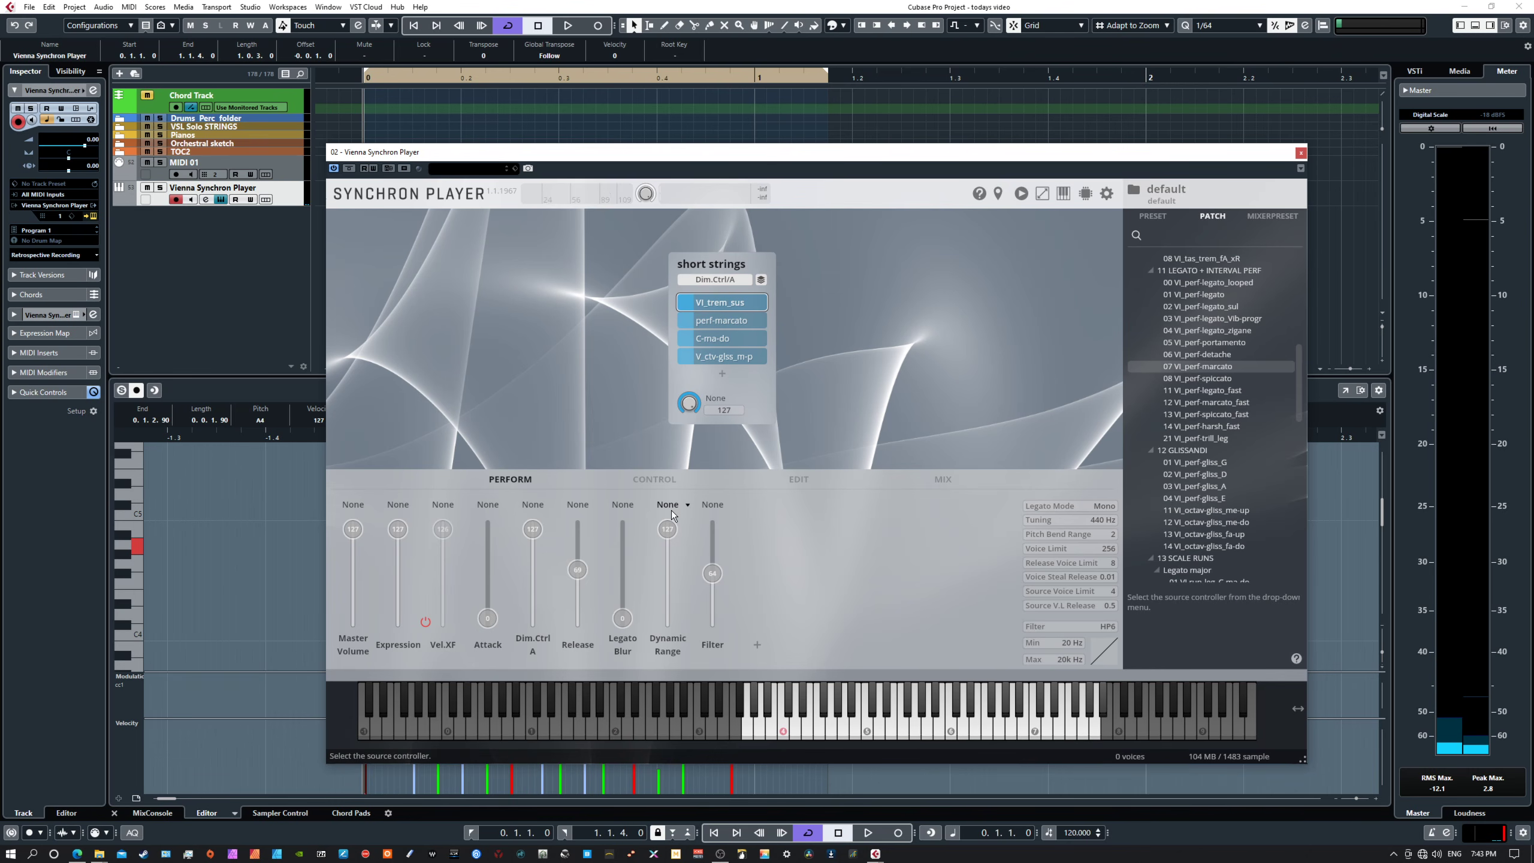
- Add a MIDI control mapping that assigns Humanize Amount to CC 86
{"action": "left_click", "coordinate": [657, 481]}
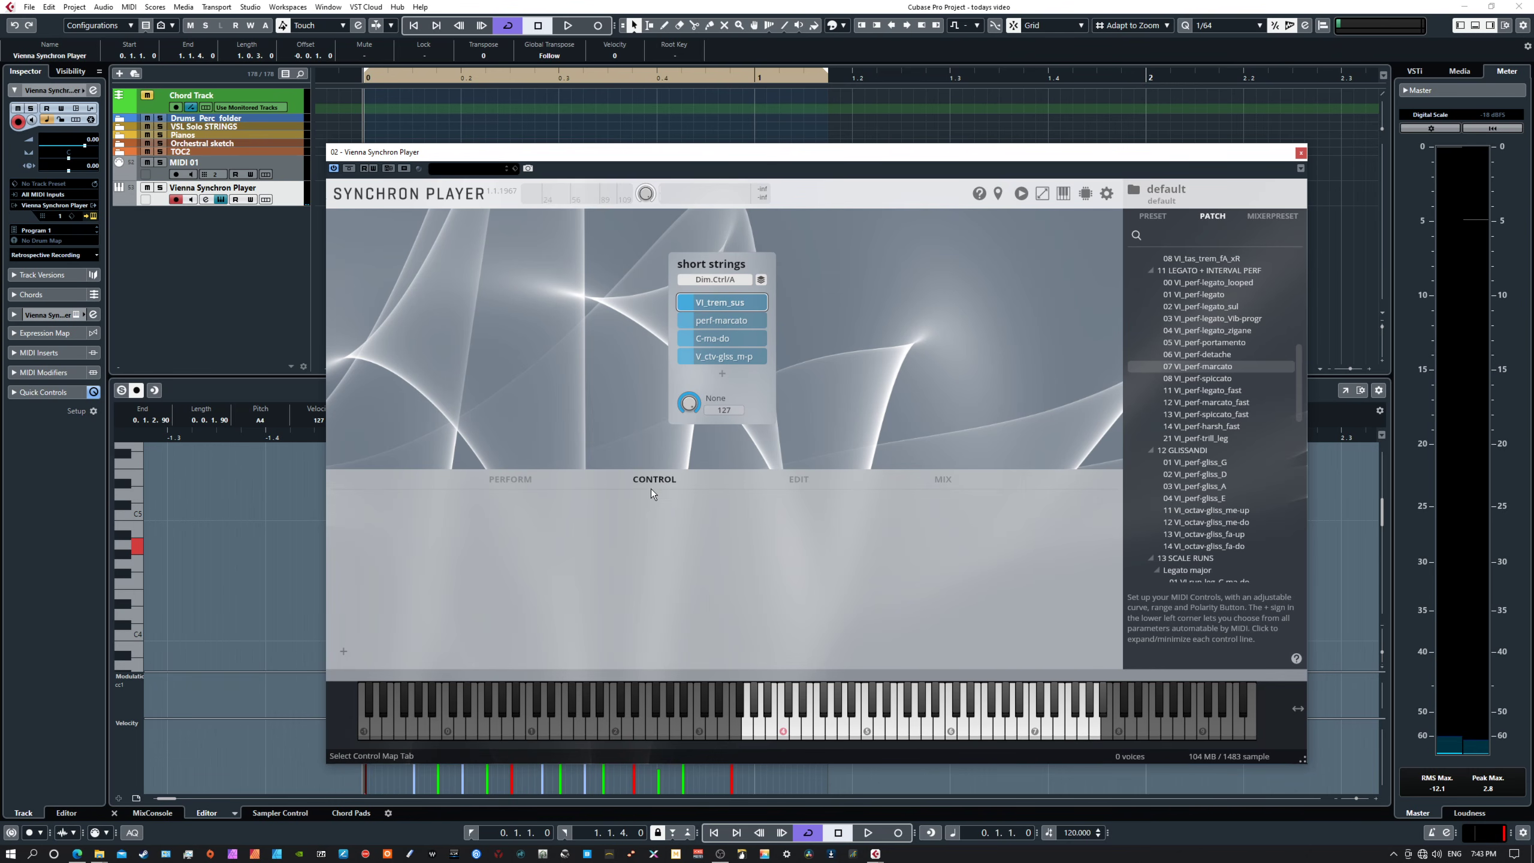
{"action": "left_click", "coordinate": [344, 650]}
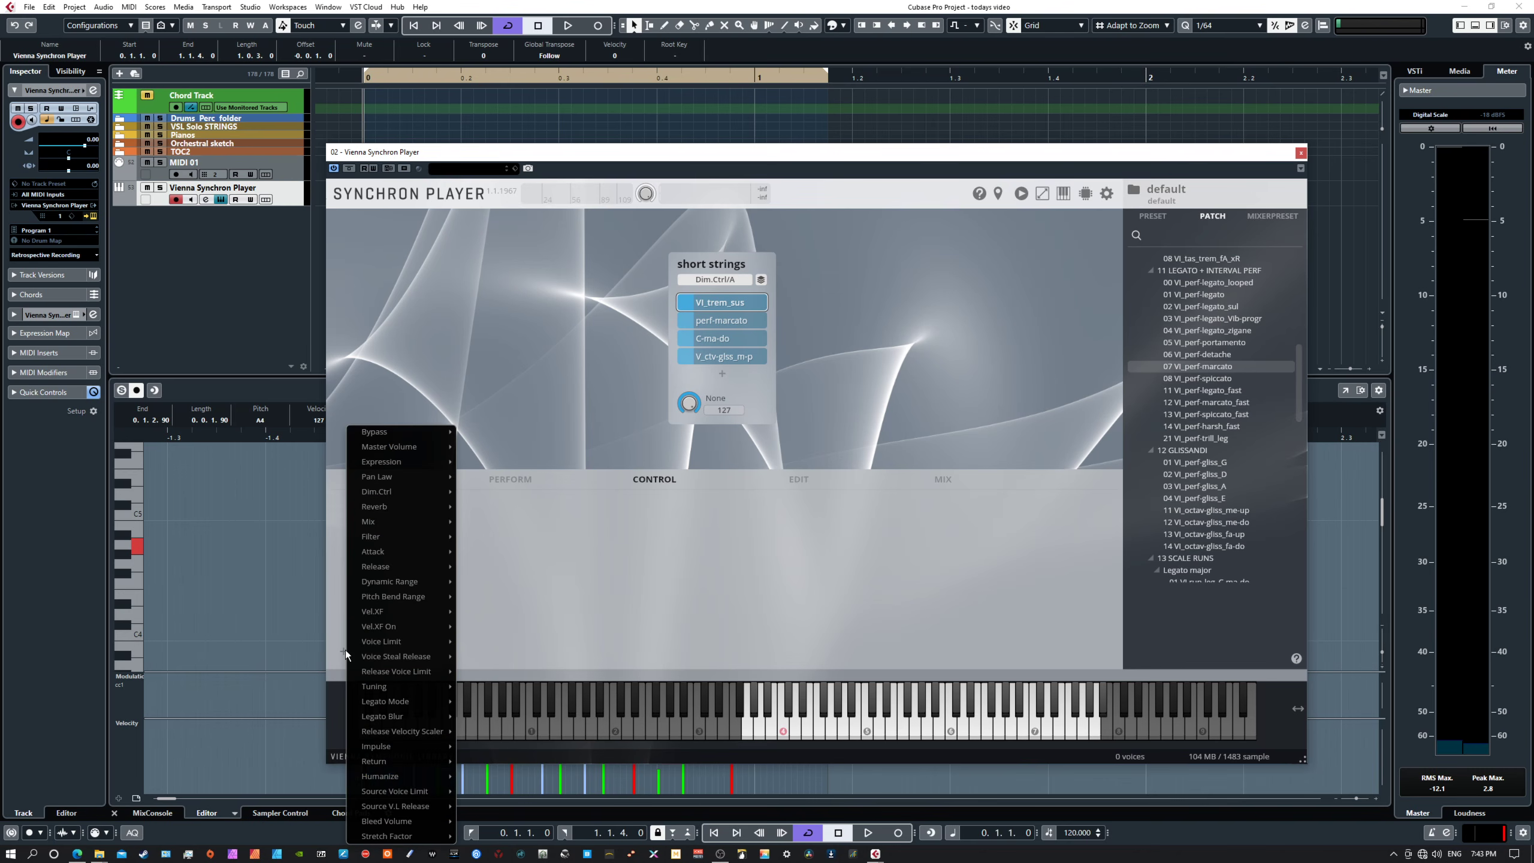
{"action": "mouse_move", "coordinate": [410, 839]}
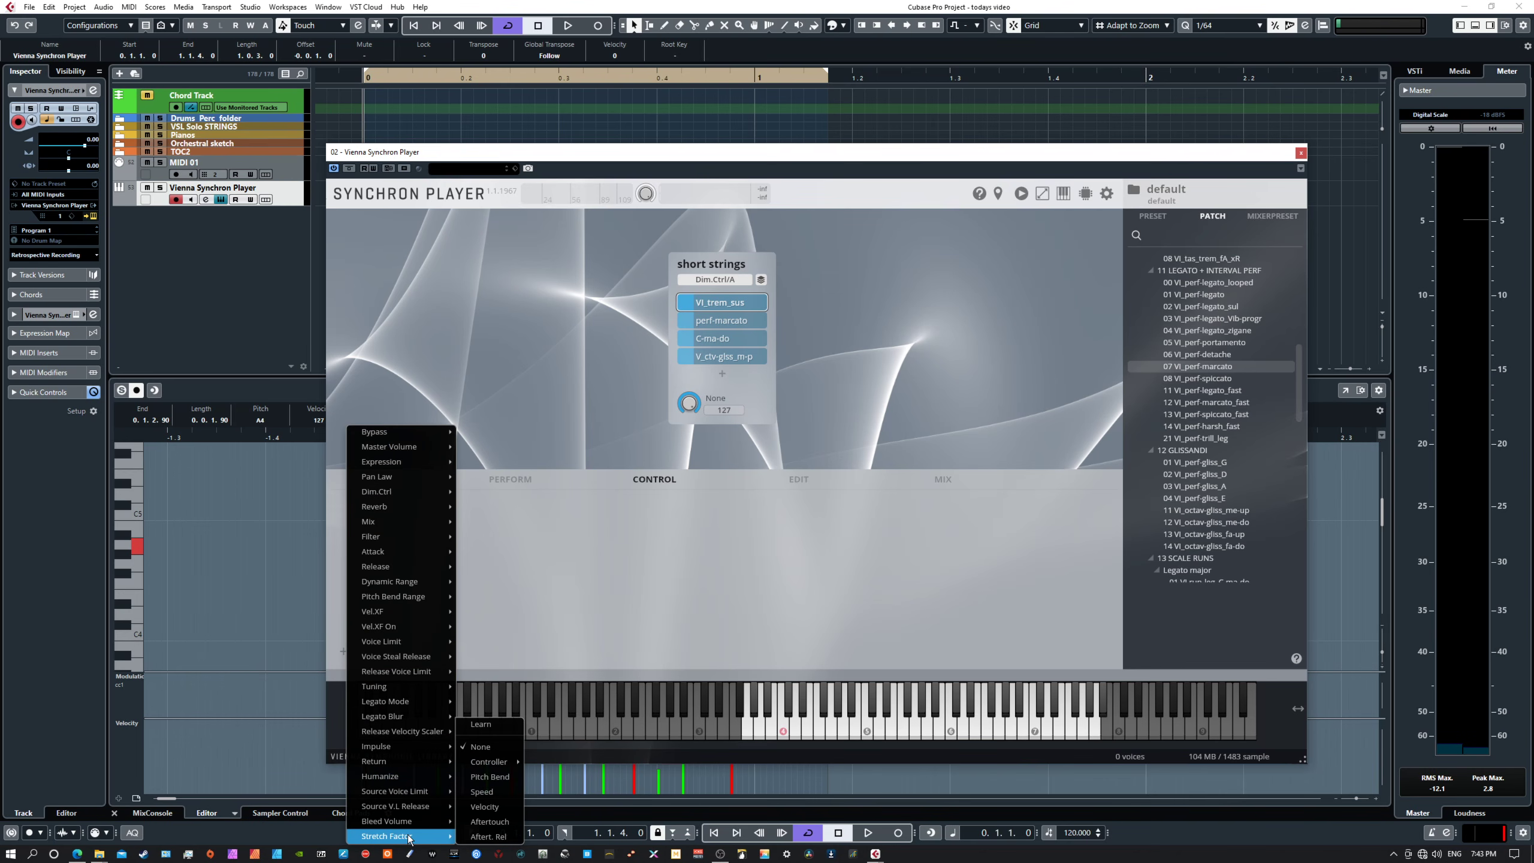
{"action": "mouse_move", "coordinate": [416, 776]}
{"action": "mouse_move", "coordinate": [490, 780]}
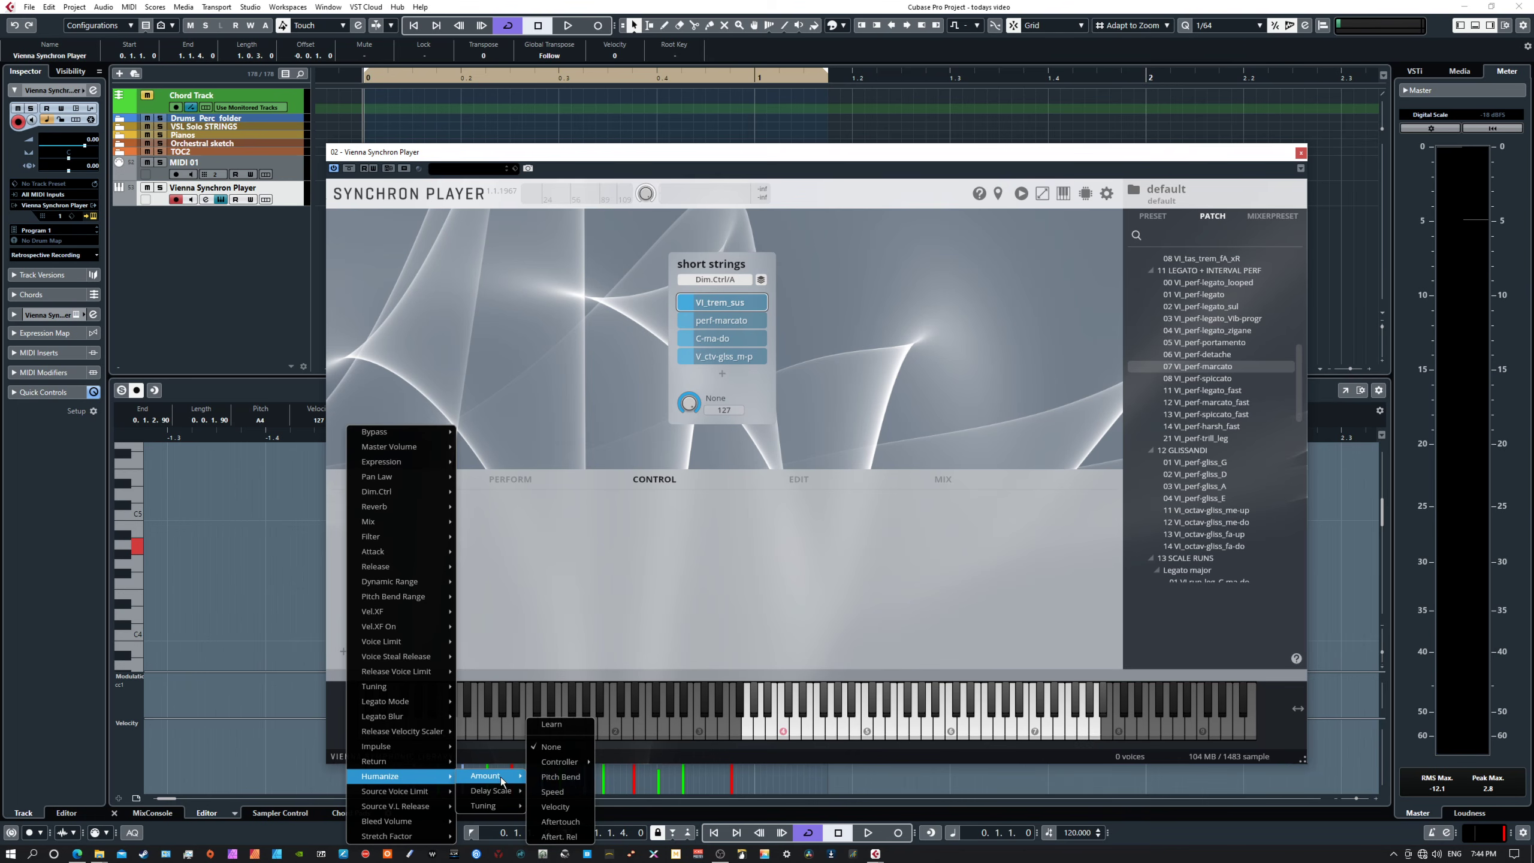
{"action": "mouse_move", "coordinate": [562, 763]}
{"action": "mouse_move", "coordinate": [628, 820]}
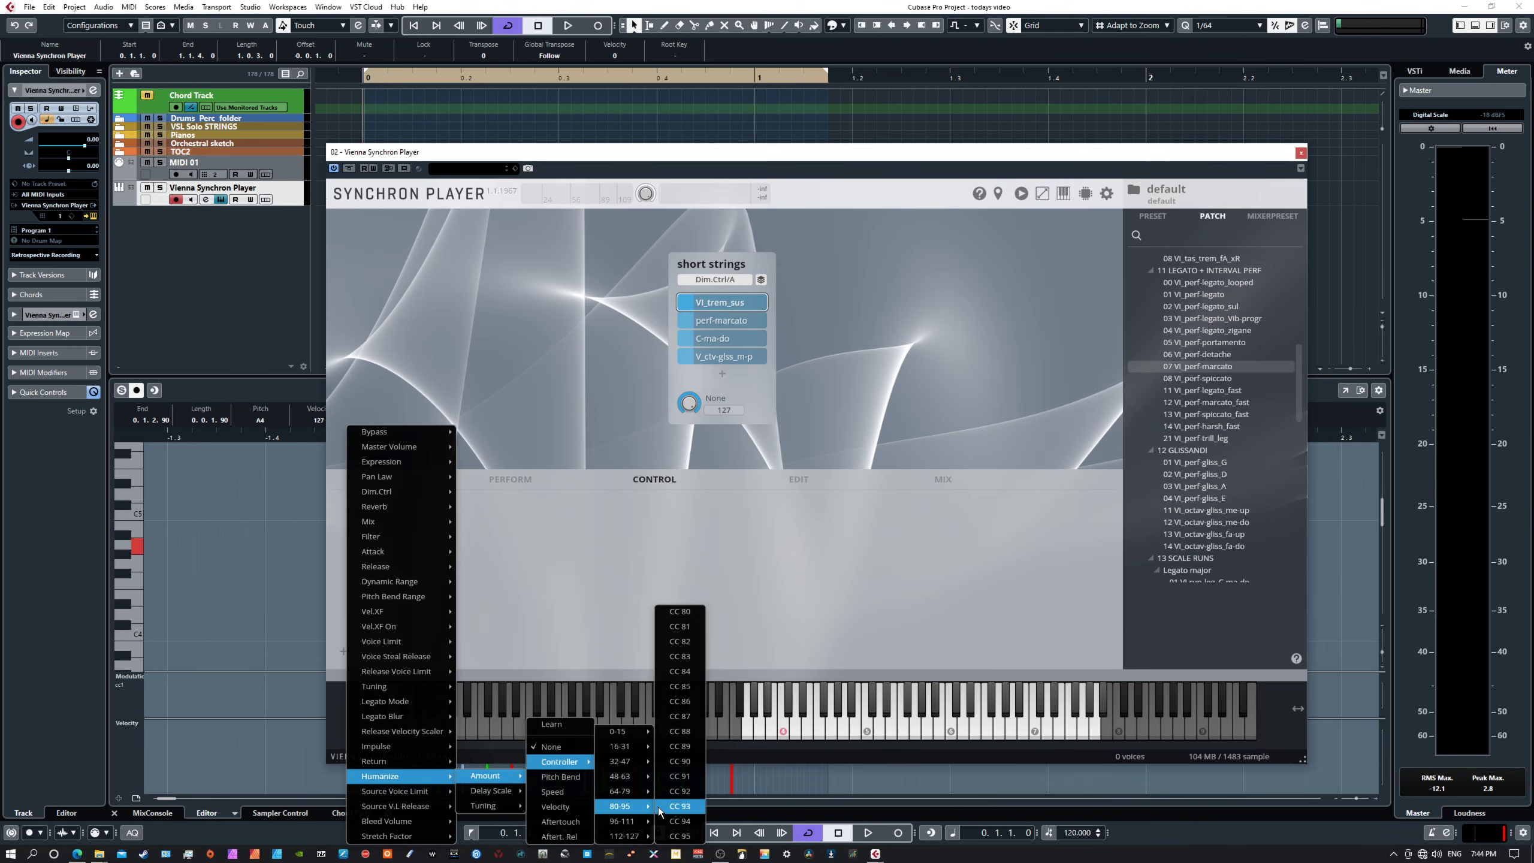
{"action": "left_click", "coordinate": [680, 701]}
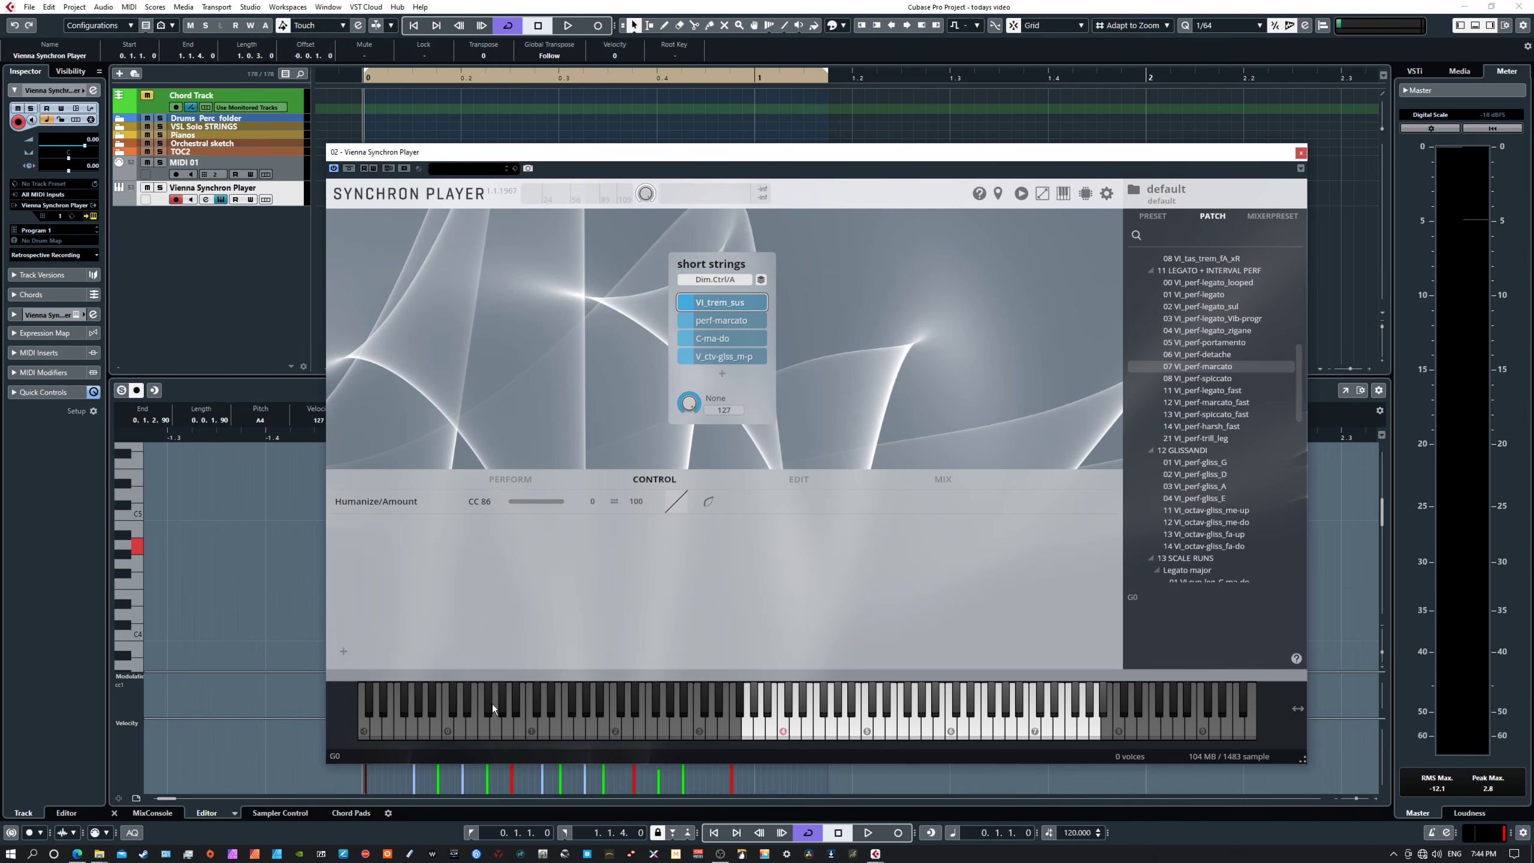
- Add a second MIDI control mapping that assigns Stretch Factor to CC 87
{"action": "left_click", "coordinate": [343, 652]}
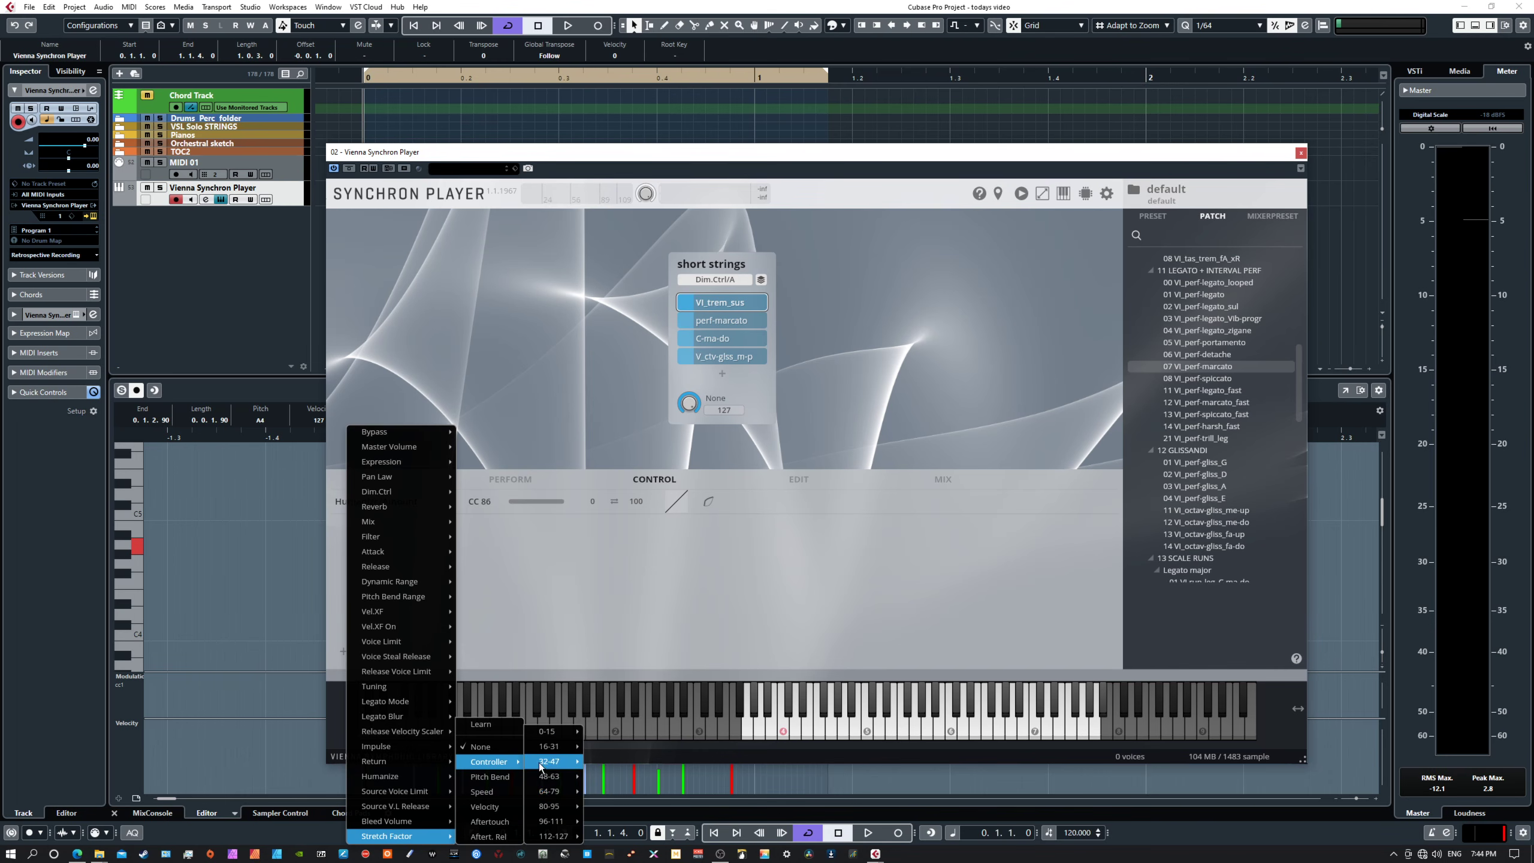
{"action": "mouse_move", "coordinate": [551, 806]}
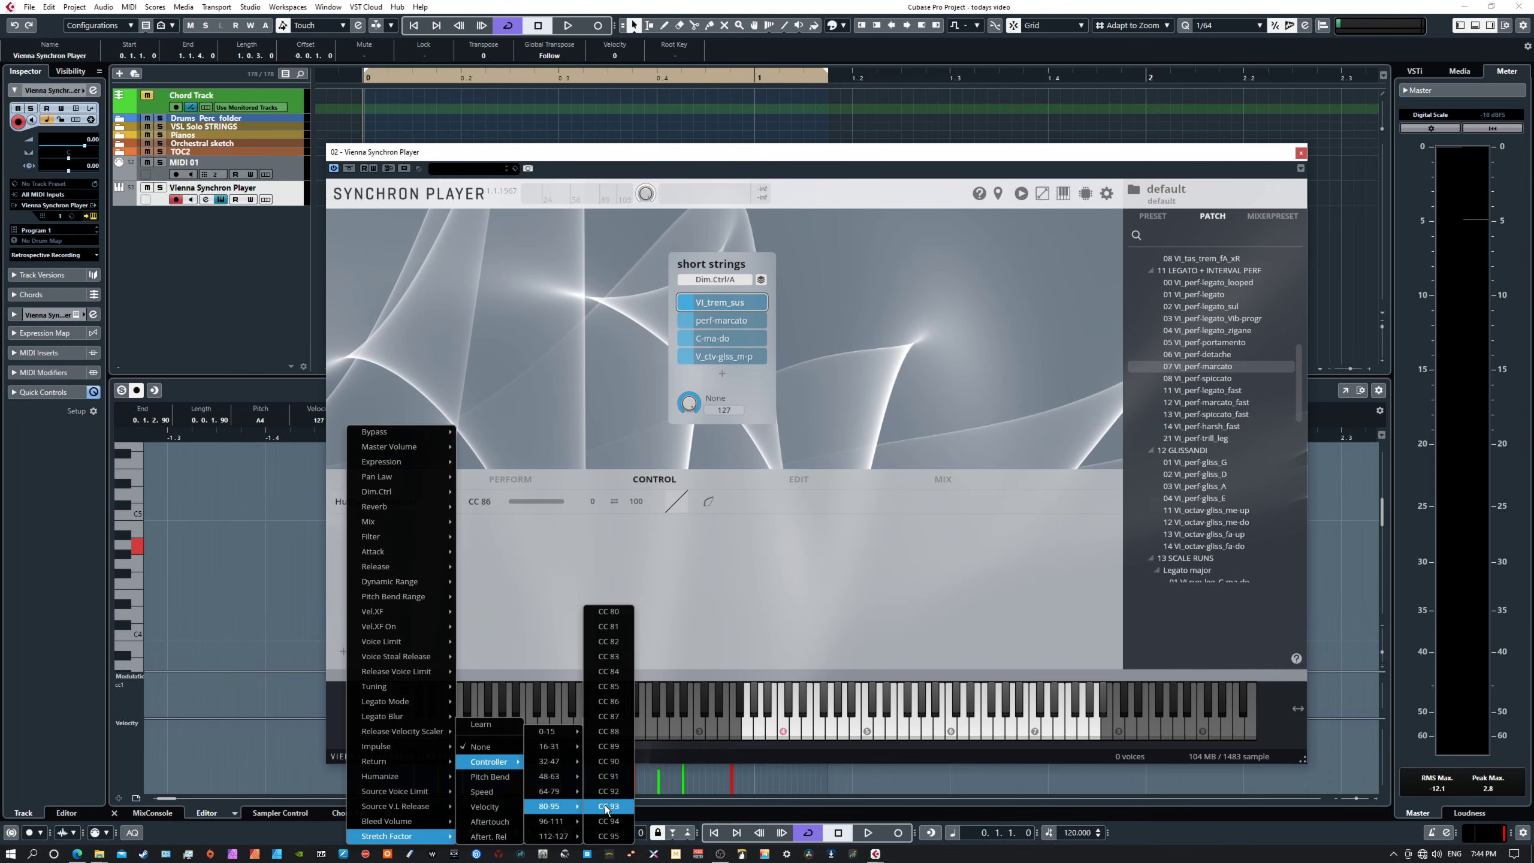
{"action": "left_click", "coordinate": [607, 717]}
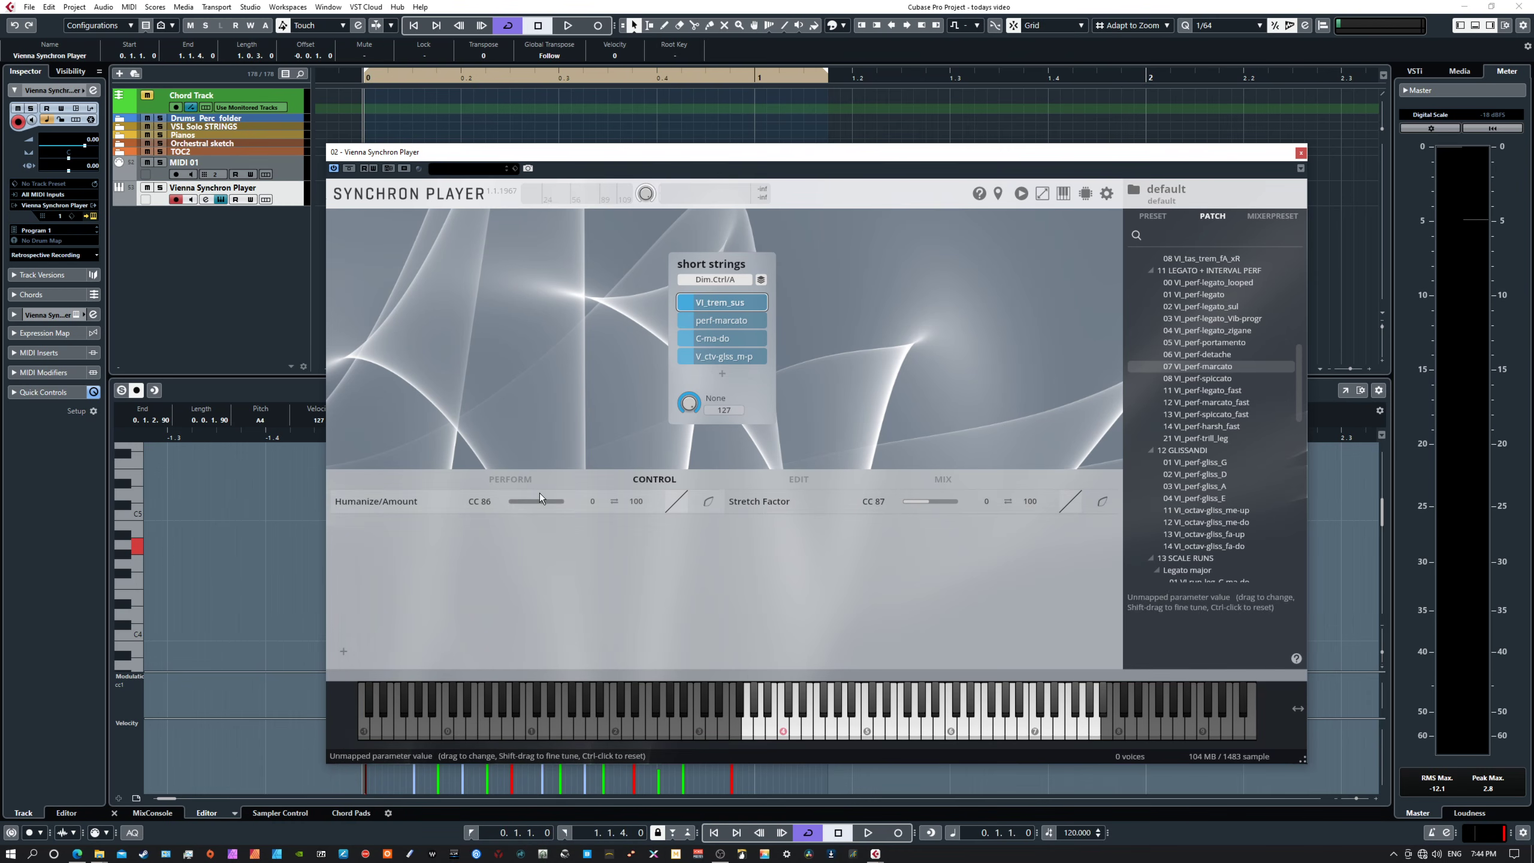
- Add the mapped Humanize Amount and Stretch Factor parameters as faders beside the Filter performance control
{"action": "left_click", "coordinate": [507, 479]}
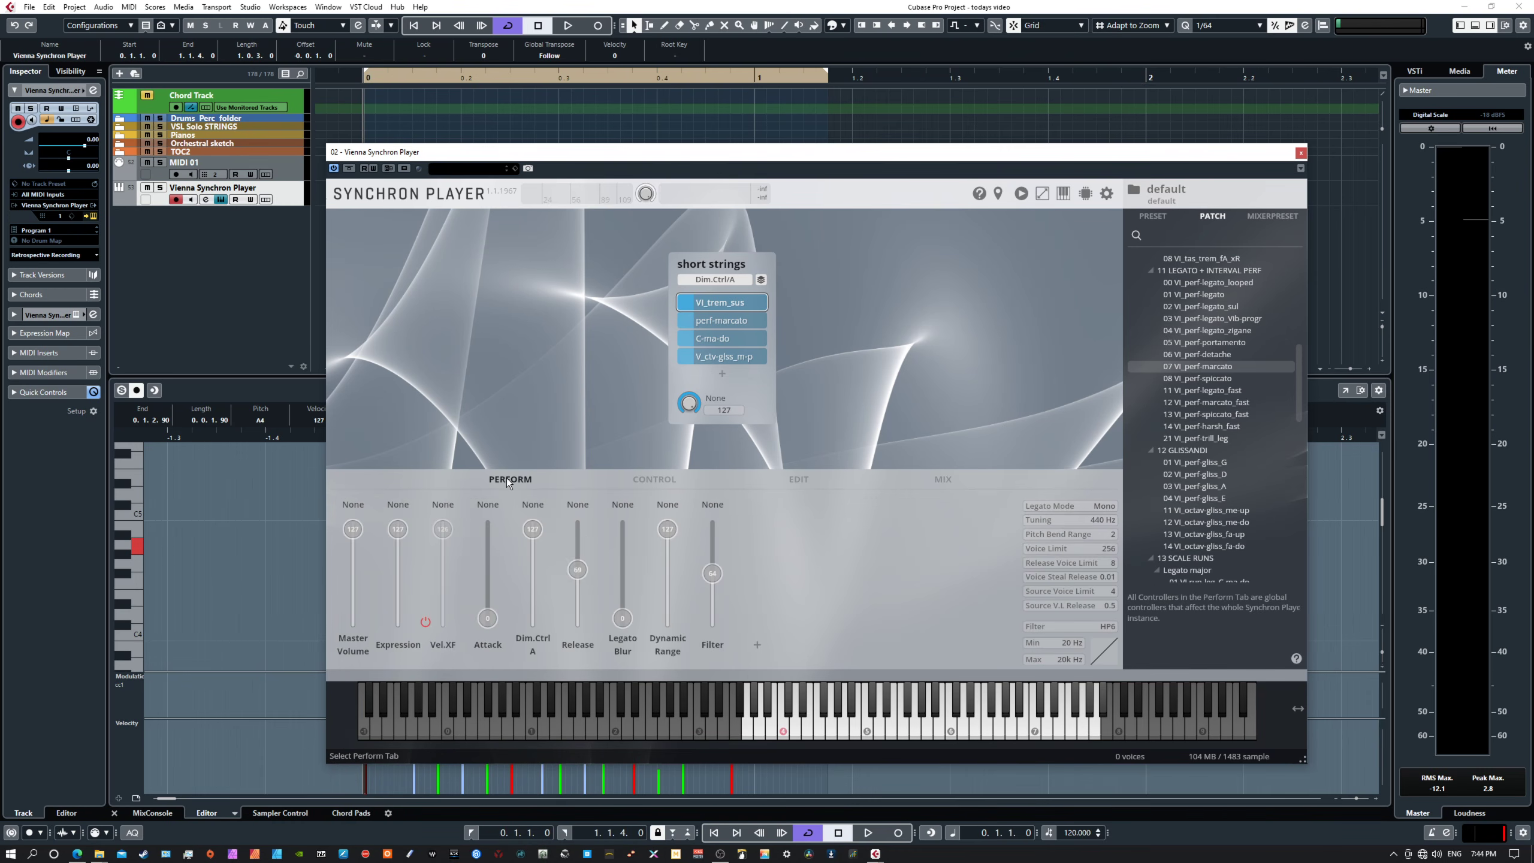
{"action": "left_click", "coordinate": [756, 644]}
{"action": "mouse_move", "coordinate": [803, 806]}
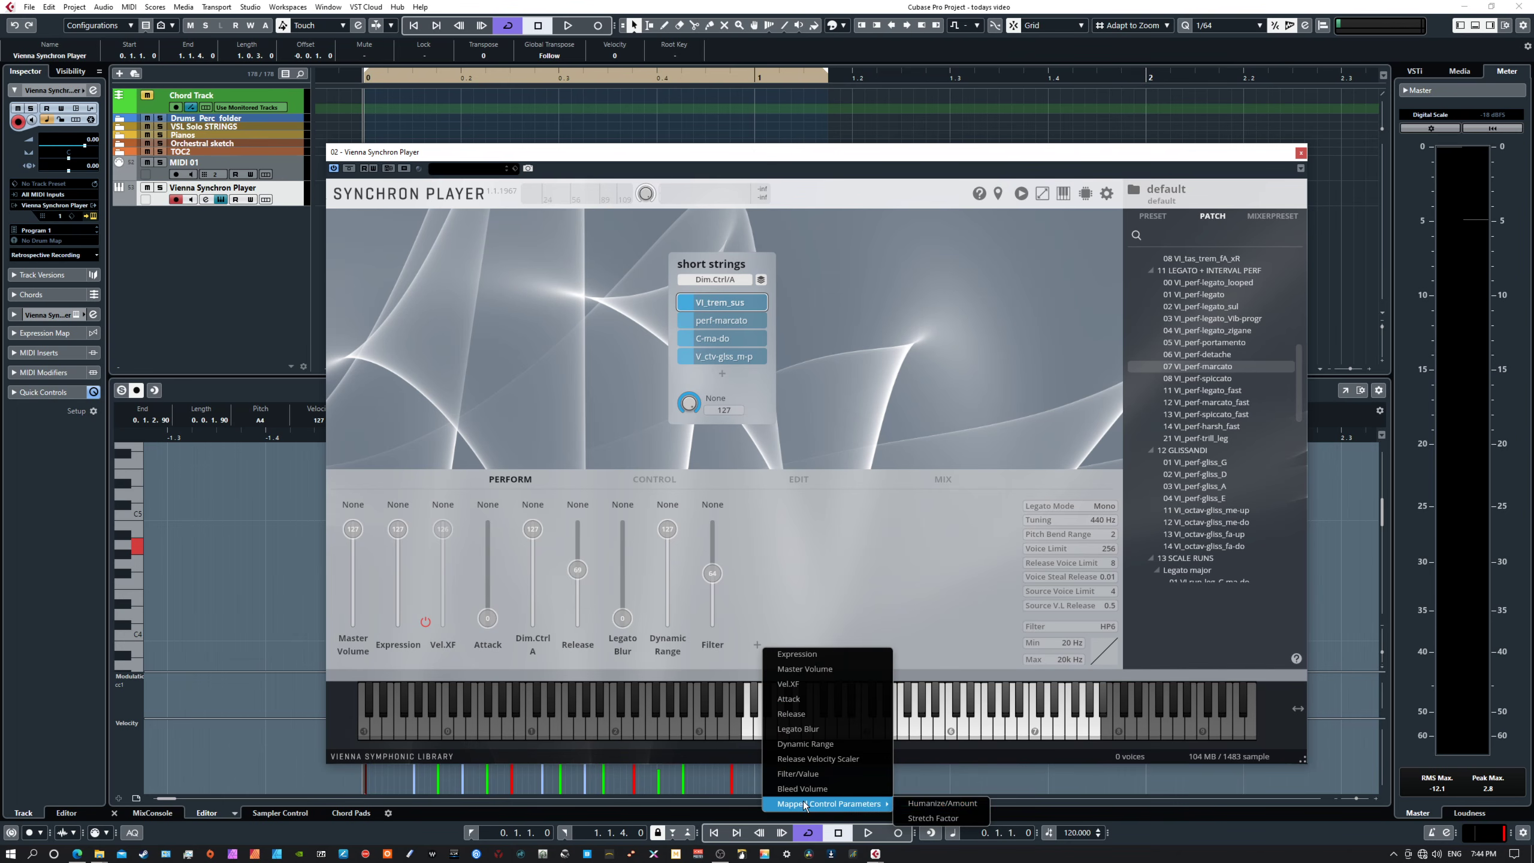
{"action": "left_click", "coordinate": [933, 808]}
{"action": "left_click", "coordinate": [799, 644]}
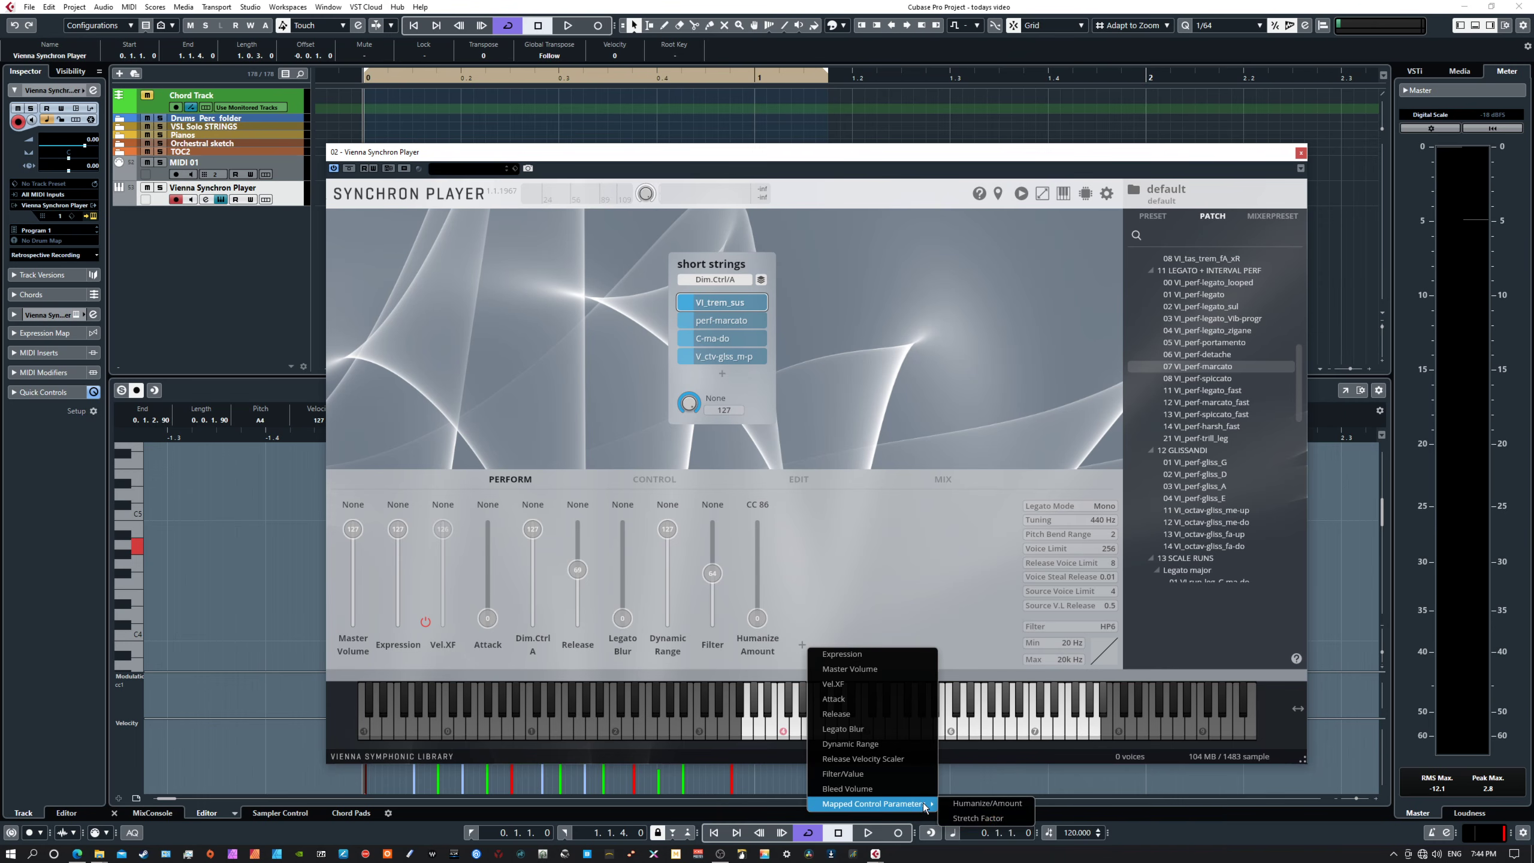
{"action": "left_click", "coordinate": [962, 819]}
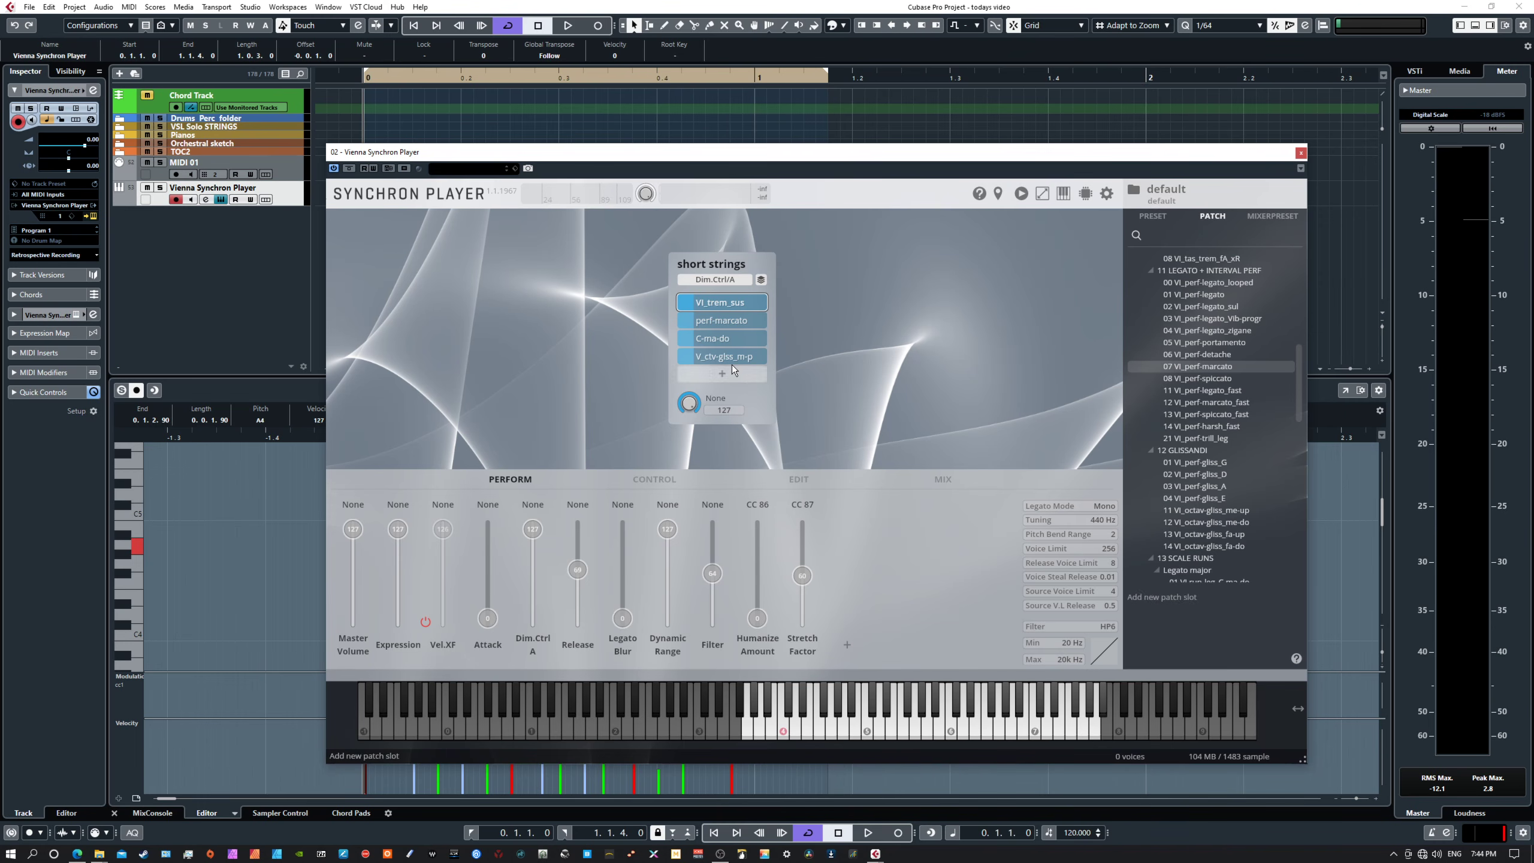
- Play A4 and repeated G4 notes to audition the VI_trem_sus slot with the added faders in place
{"action": "left_click", "coordinate": [840, 729]}
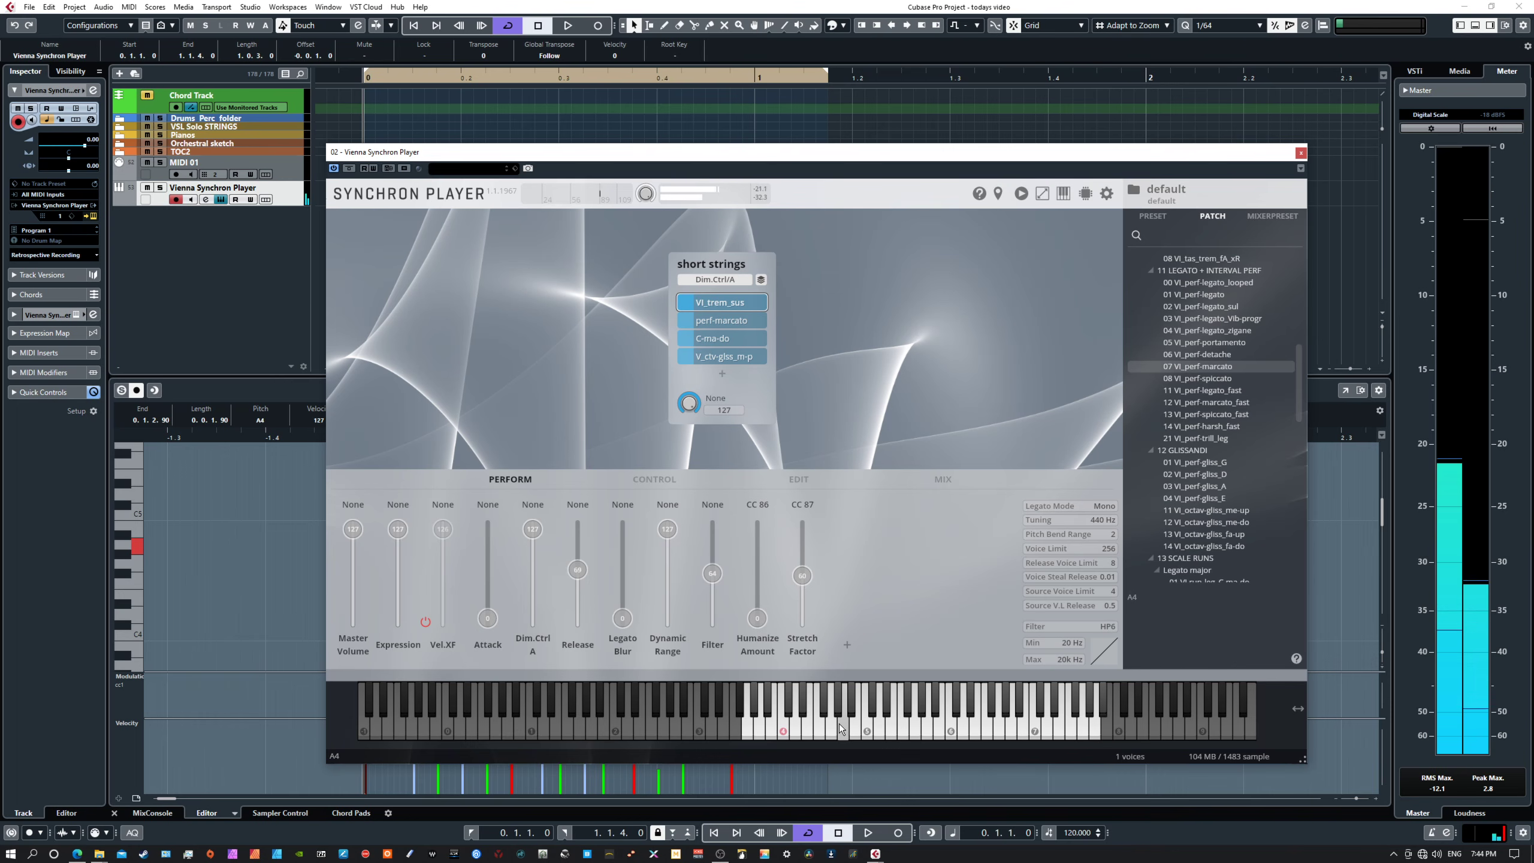
{"action": "left_click", "coordinate": [828, 729]}
{"action": "left_click", "coordinate": [829, 734]}
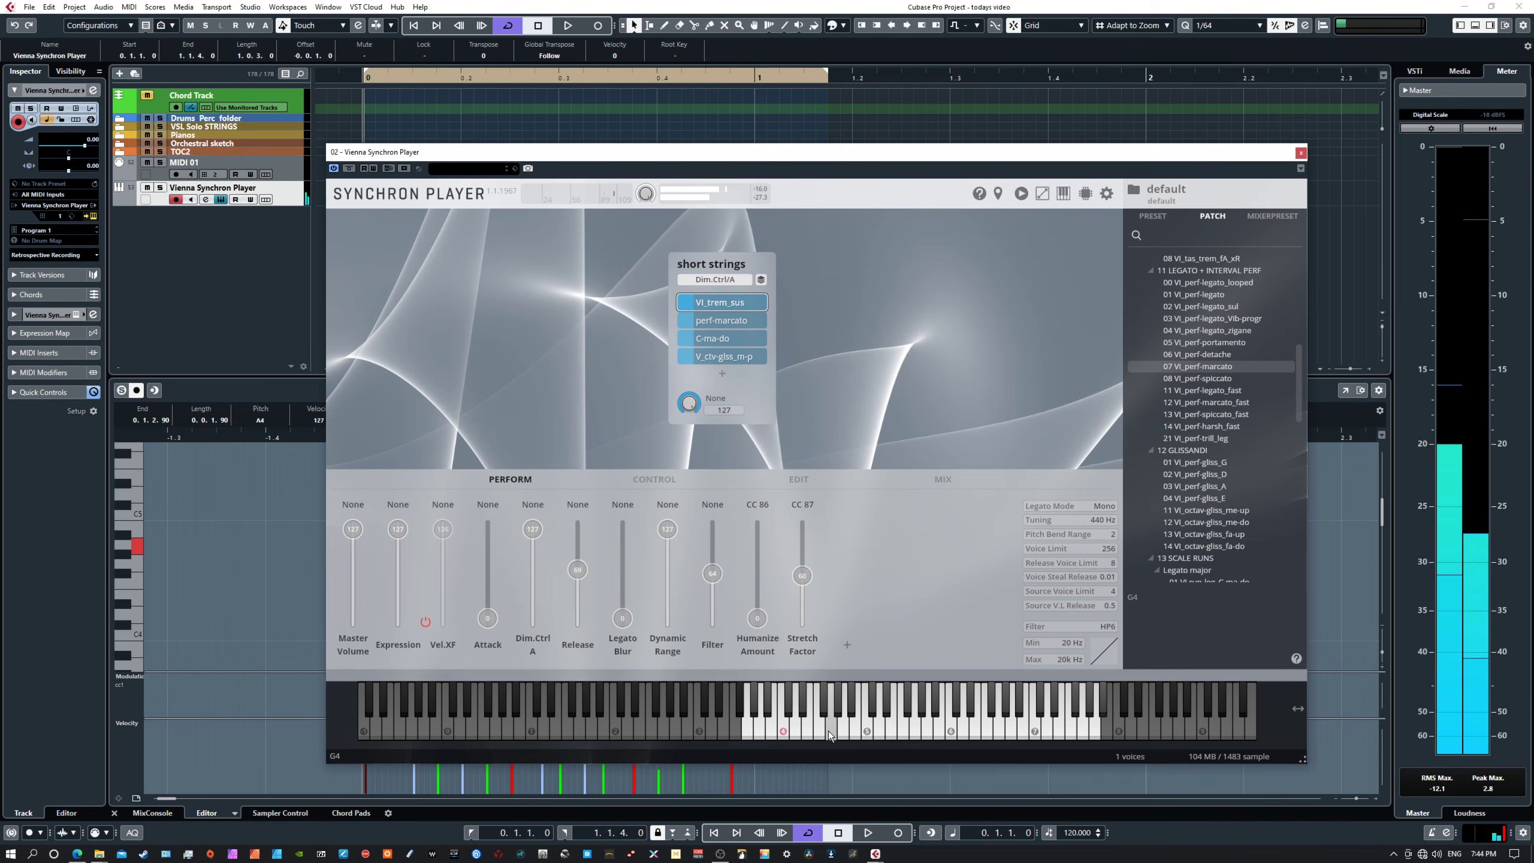
{"action": "left_click", "coordinate": [828, 734]}
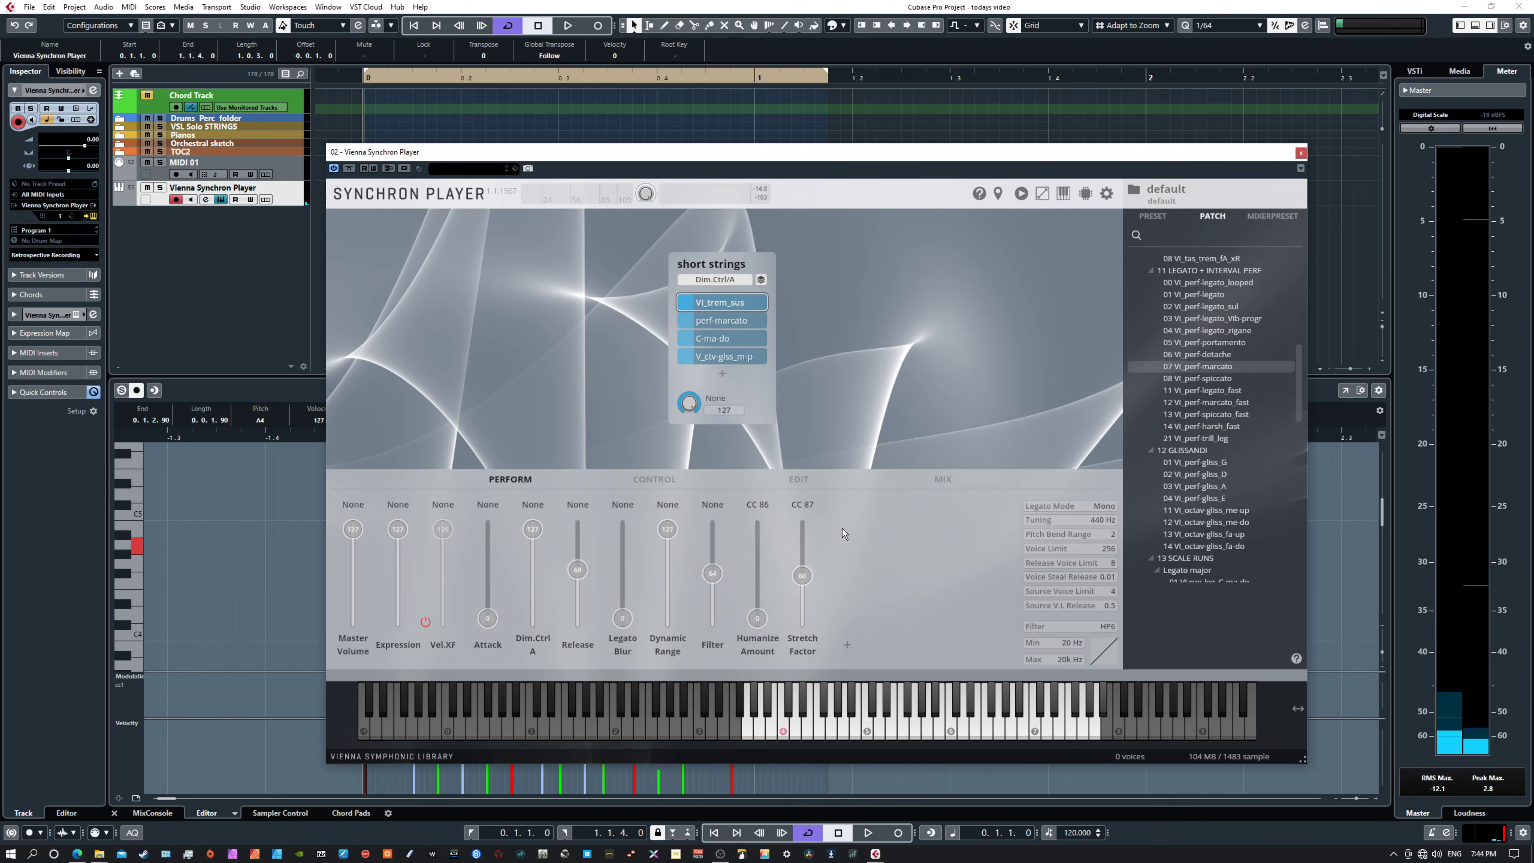
- Check the VI_trem_sus slot's stretch and humanize settings and the controller mappings, and return to the performance faders
{"action": "left_click", "coordinate": [792, 479]}
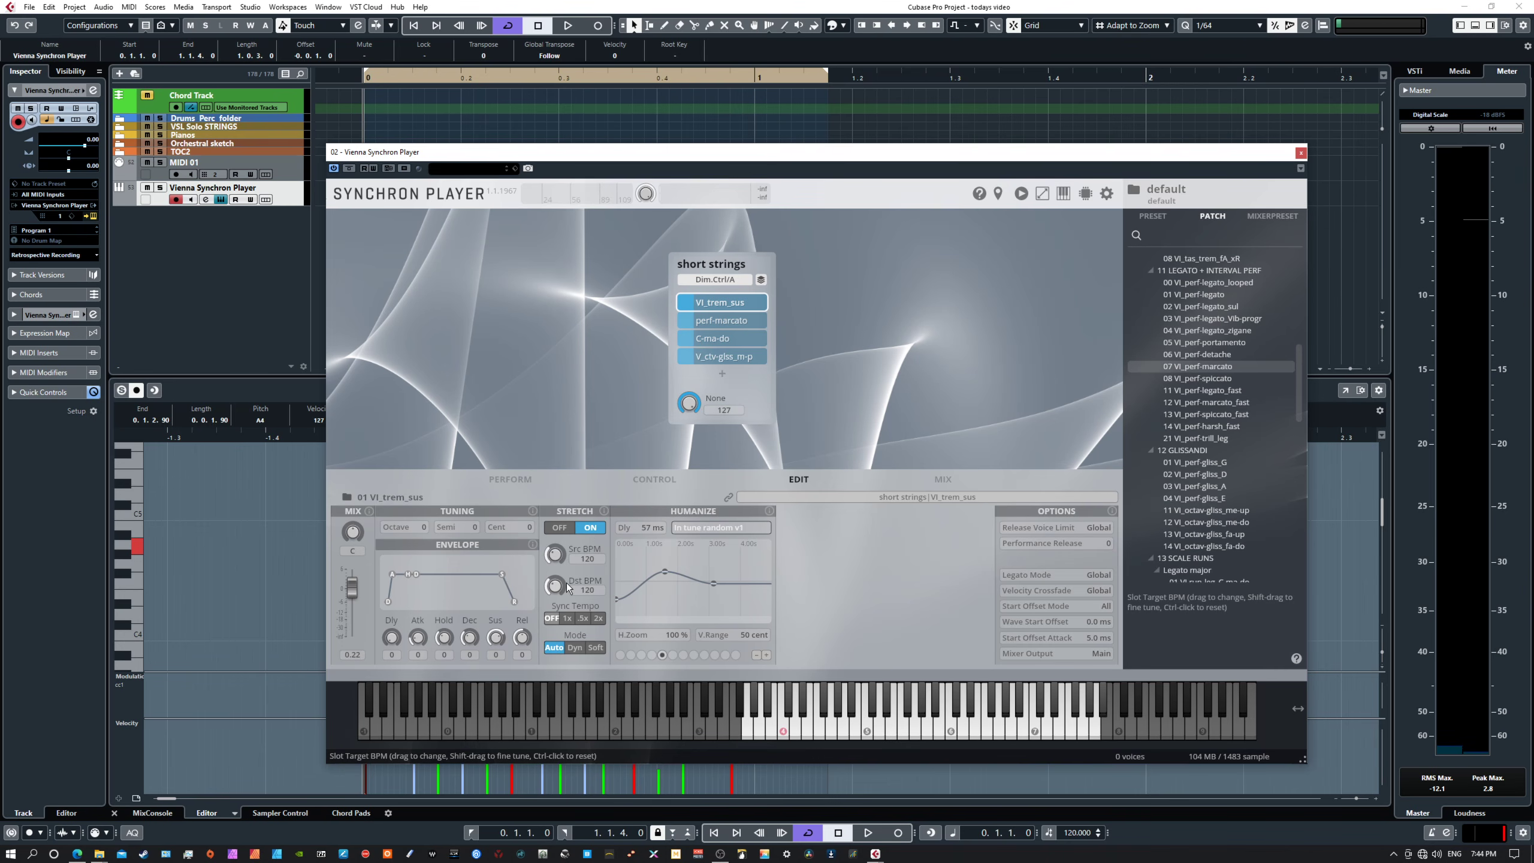
{"action": "left_click", "coordinate": [664, 482]}
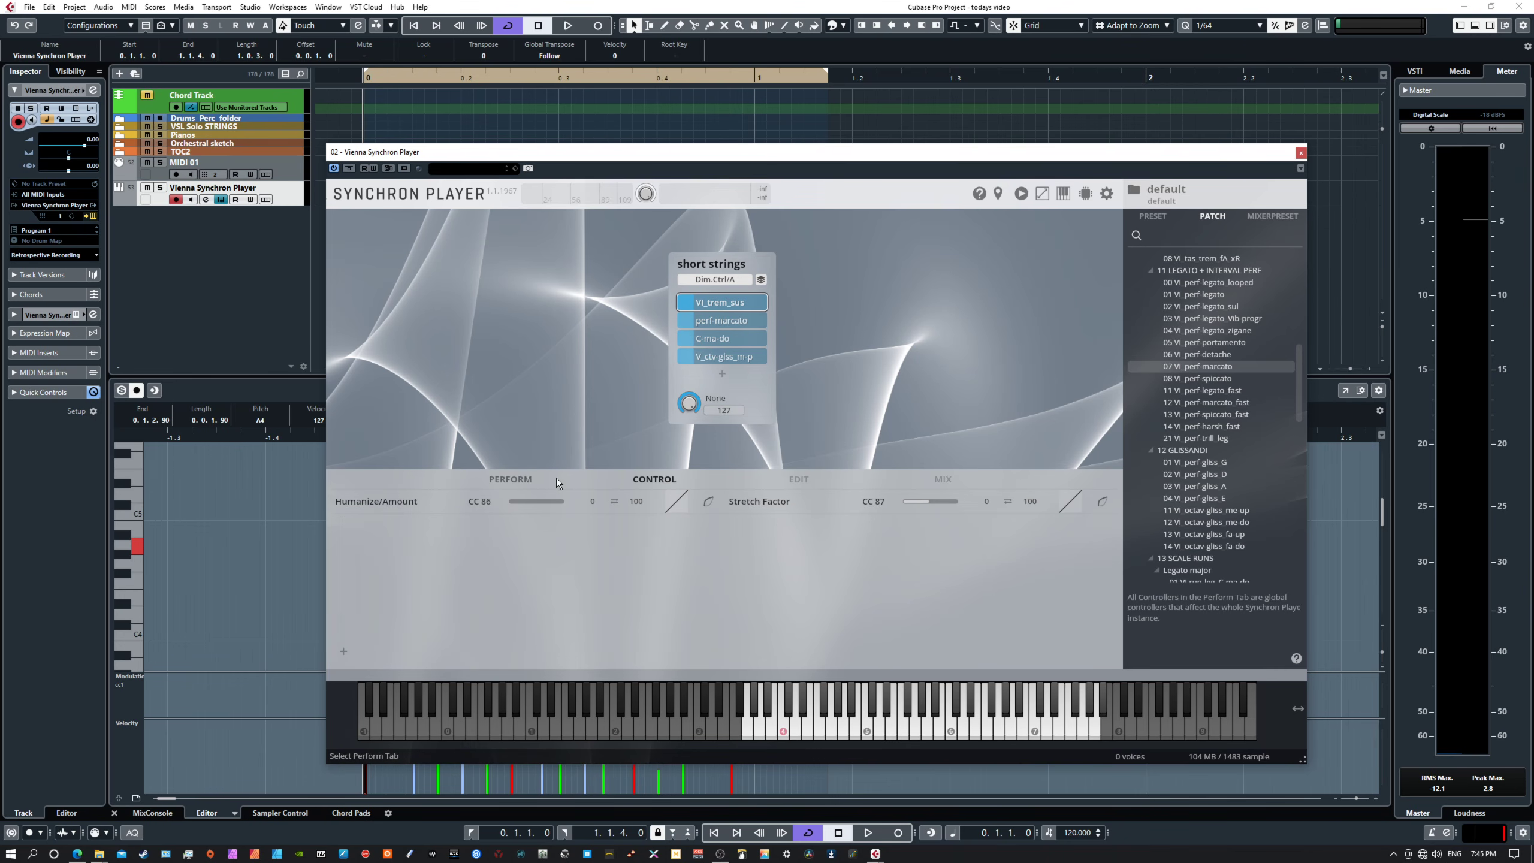
{"action": "left_click", "coordinate": [528, 480]}
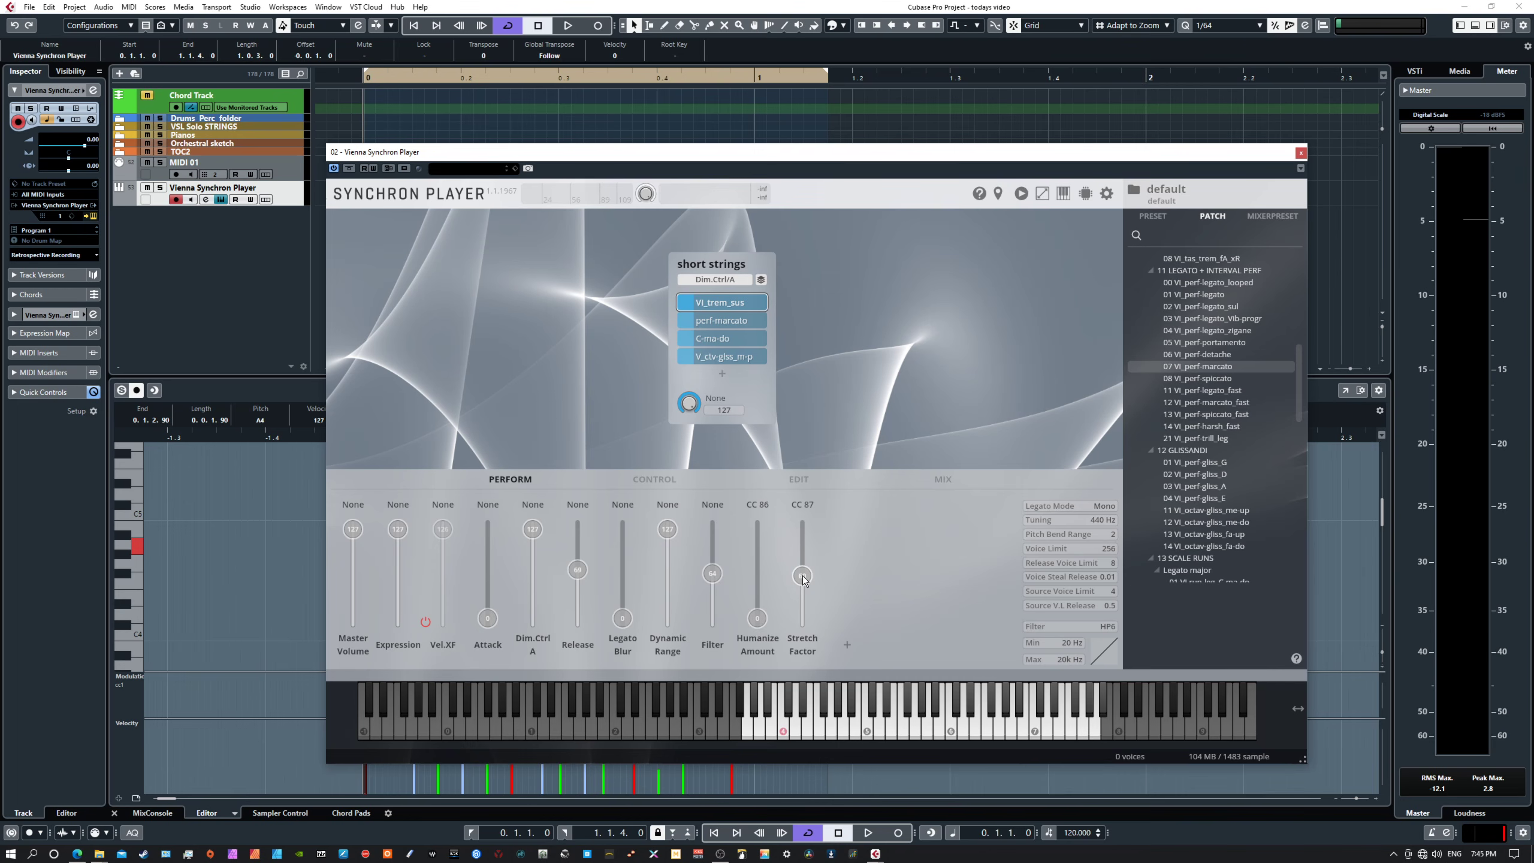
- Sweep the Stretch Factor down to its low range and back up while playing VI_trem_sus, leaving it at 64
{"action": "left_click_drag", "start_coordinate": [803, 577], "coordinate": [811, 606]}
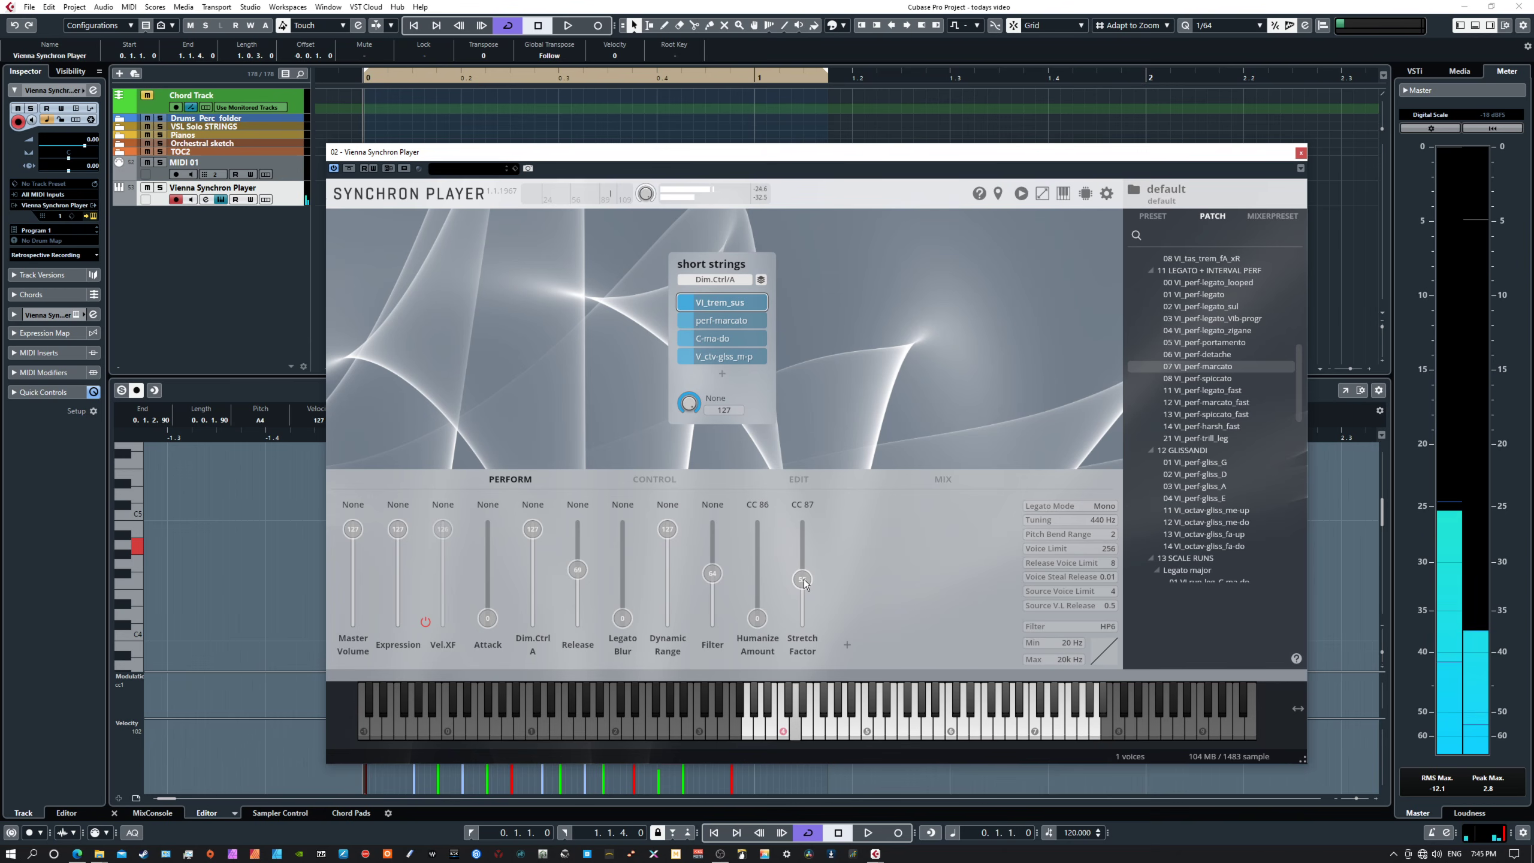
{"action": "left_click_drag", "start_coordinate": [803, 612], "coordinate": [803, 626]}
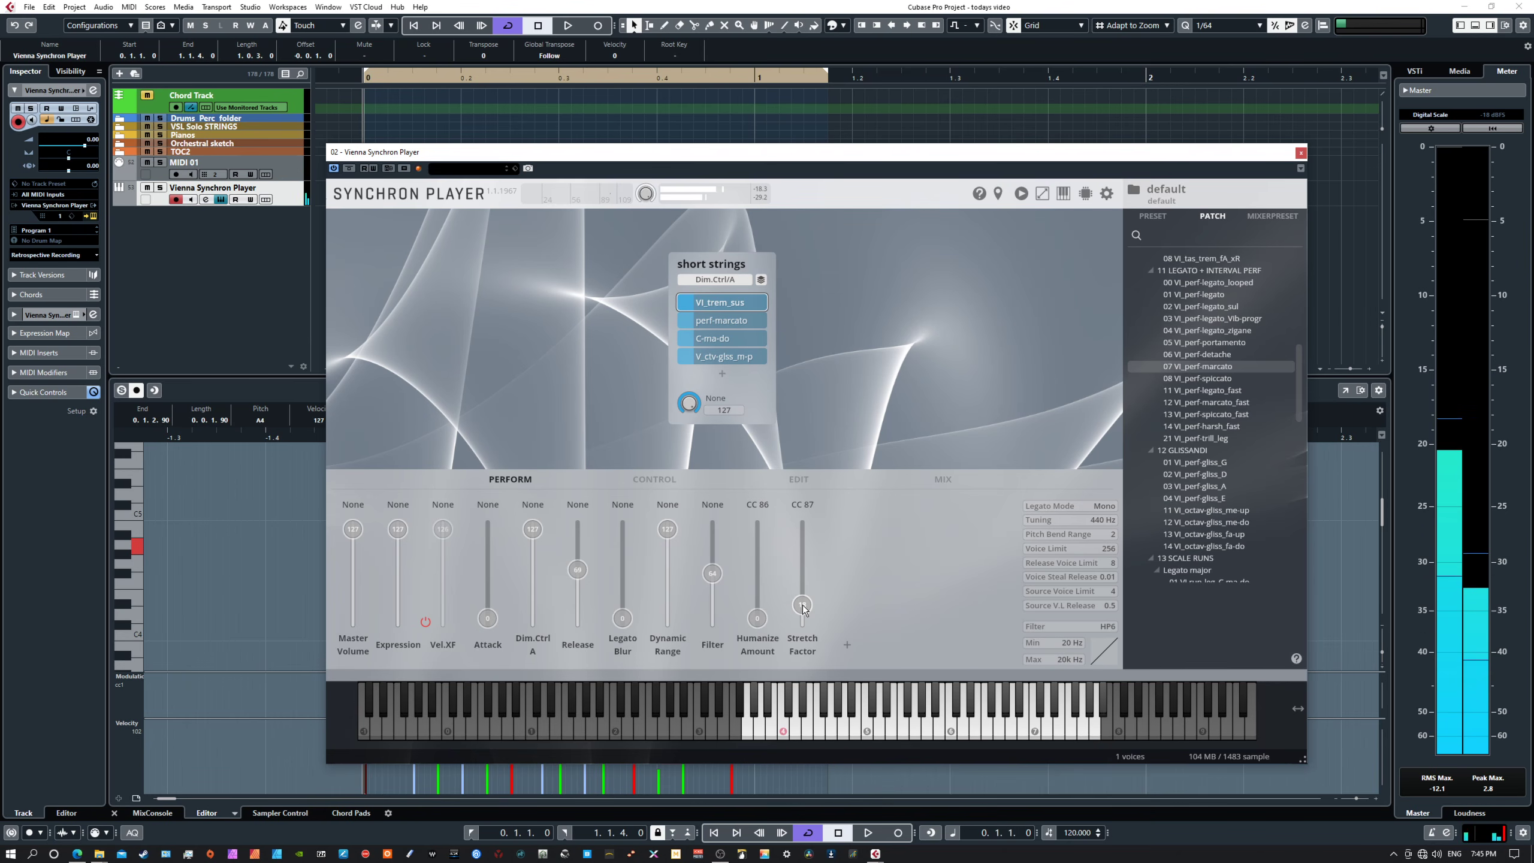
{"action": "left_click_drag", "start_coordinate": [803, 609], "coordinate": [807, 570]}
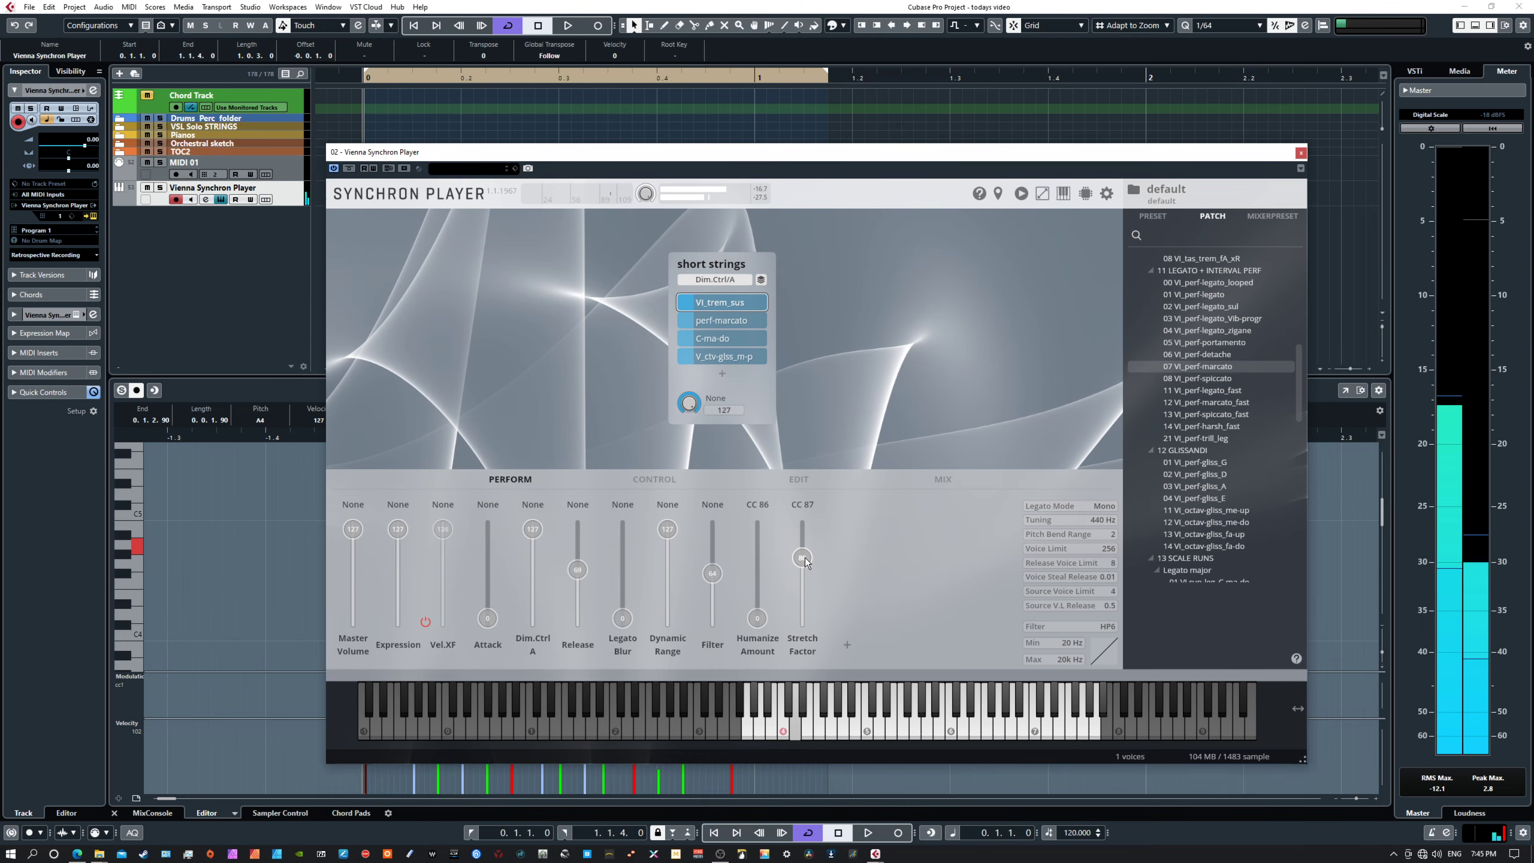
{"action": "left_click_drag", "start_coordinate": [803, 560], "coordinate": [819, 576]}
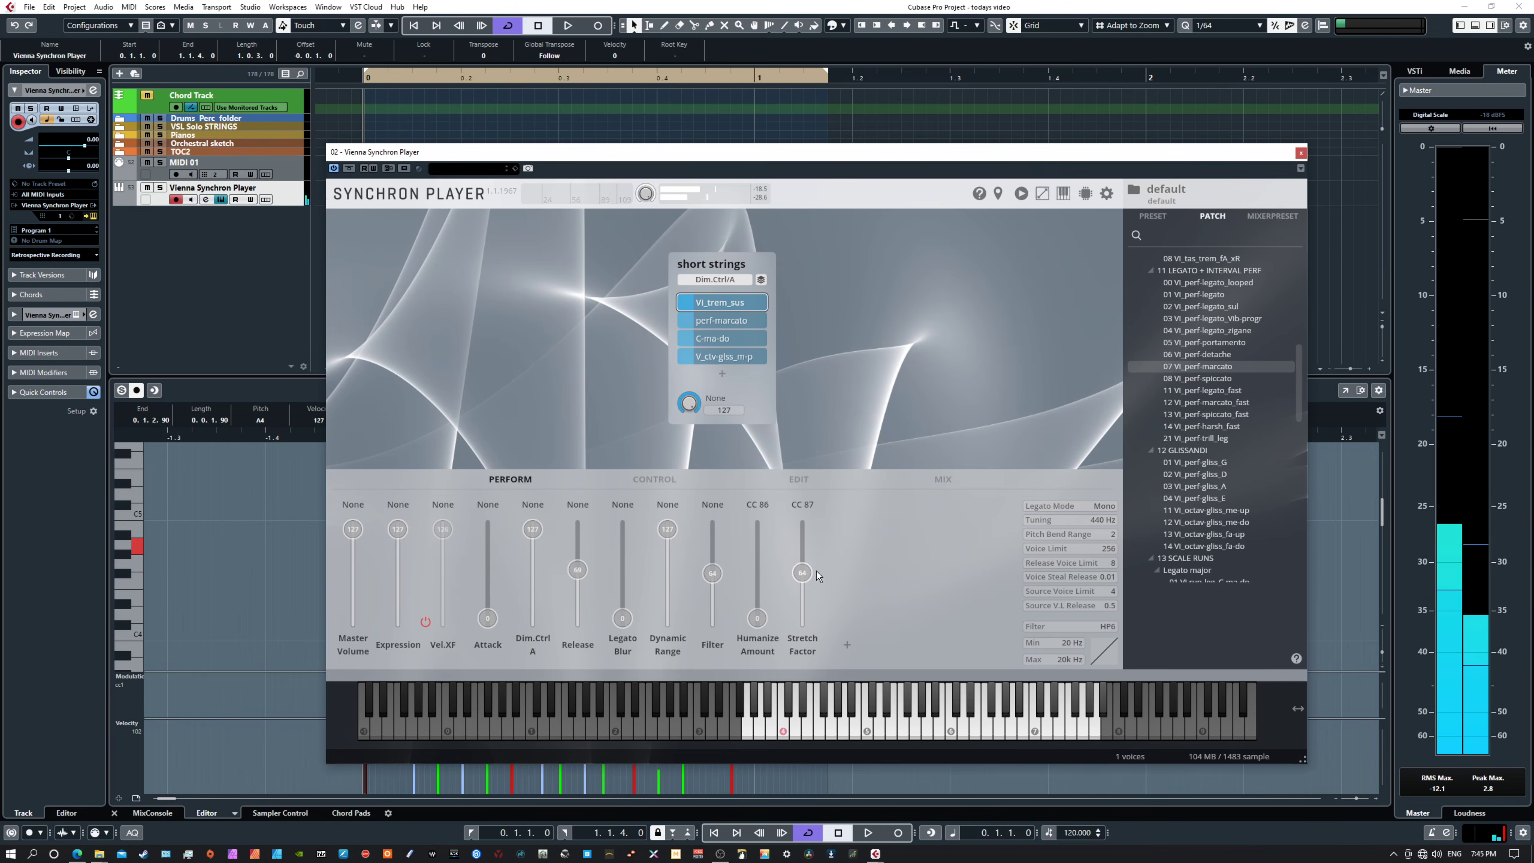
- Audition the perf-marcato and C-ma-do slots, and raise the Stretch Factor above the middle for the C-ma-do run
{"action": "left_click", "coordinate": [724, 327]}
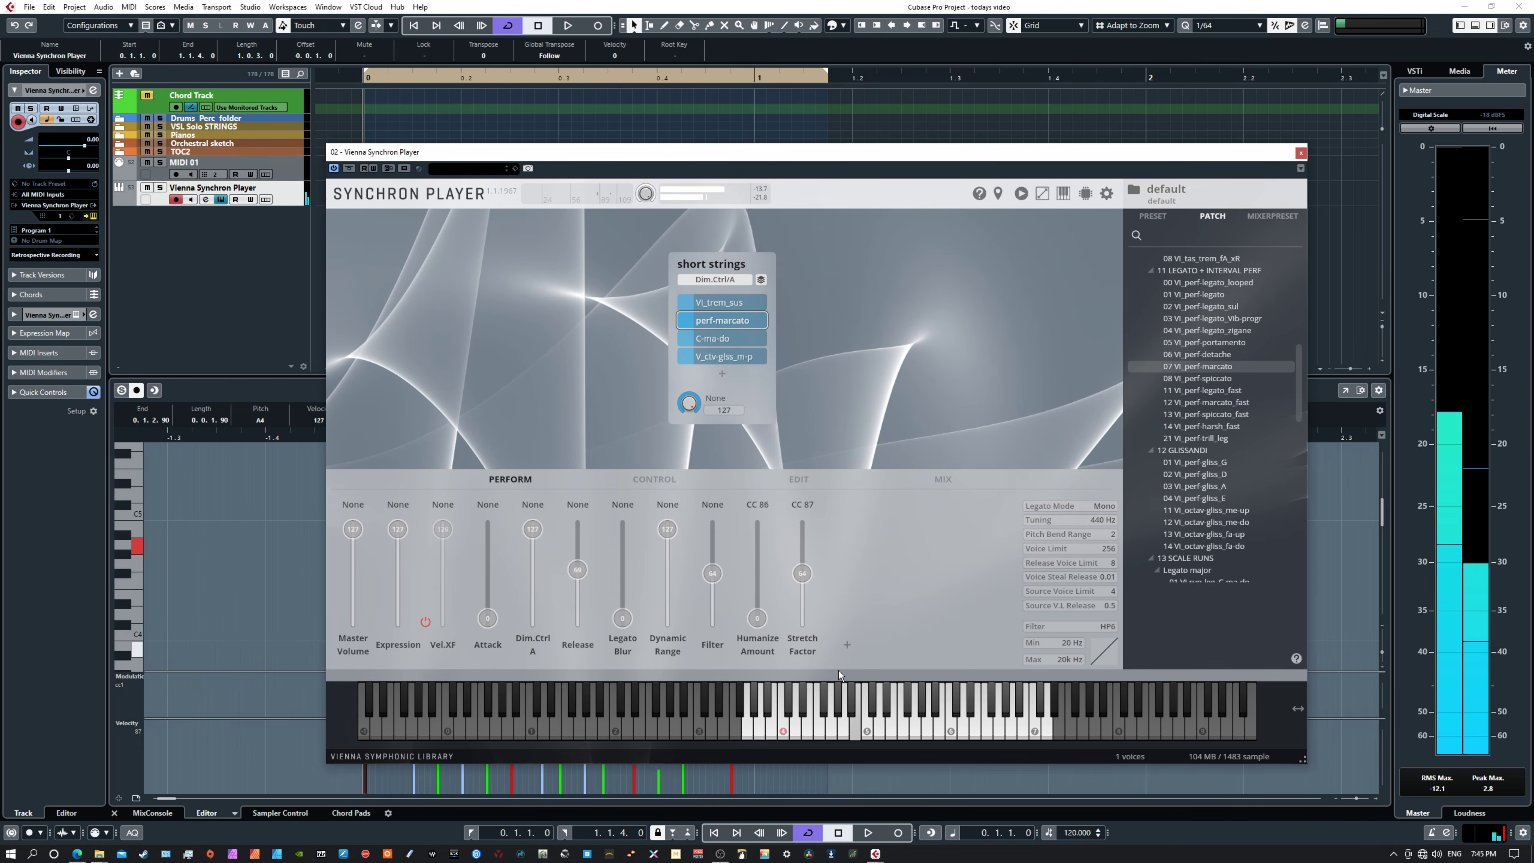
{"action": "left_click", "coordinate": [724, 340]}
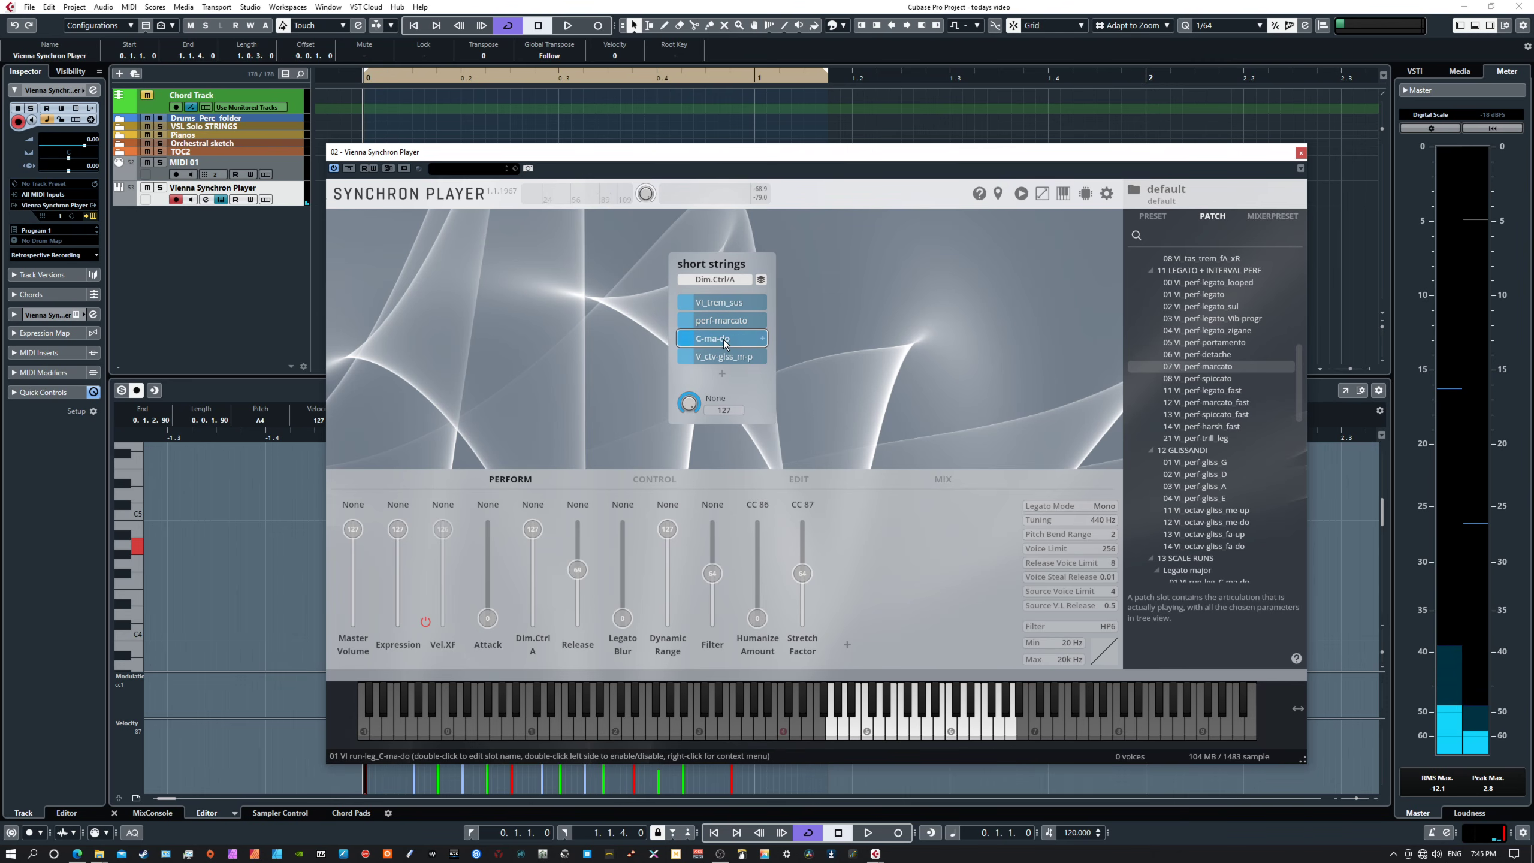
{"action": "left_click", "coordinate": [912, 731]}
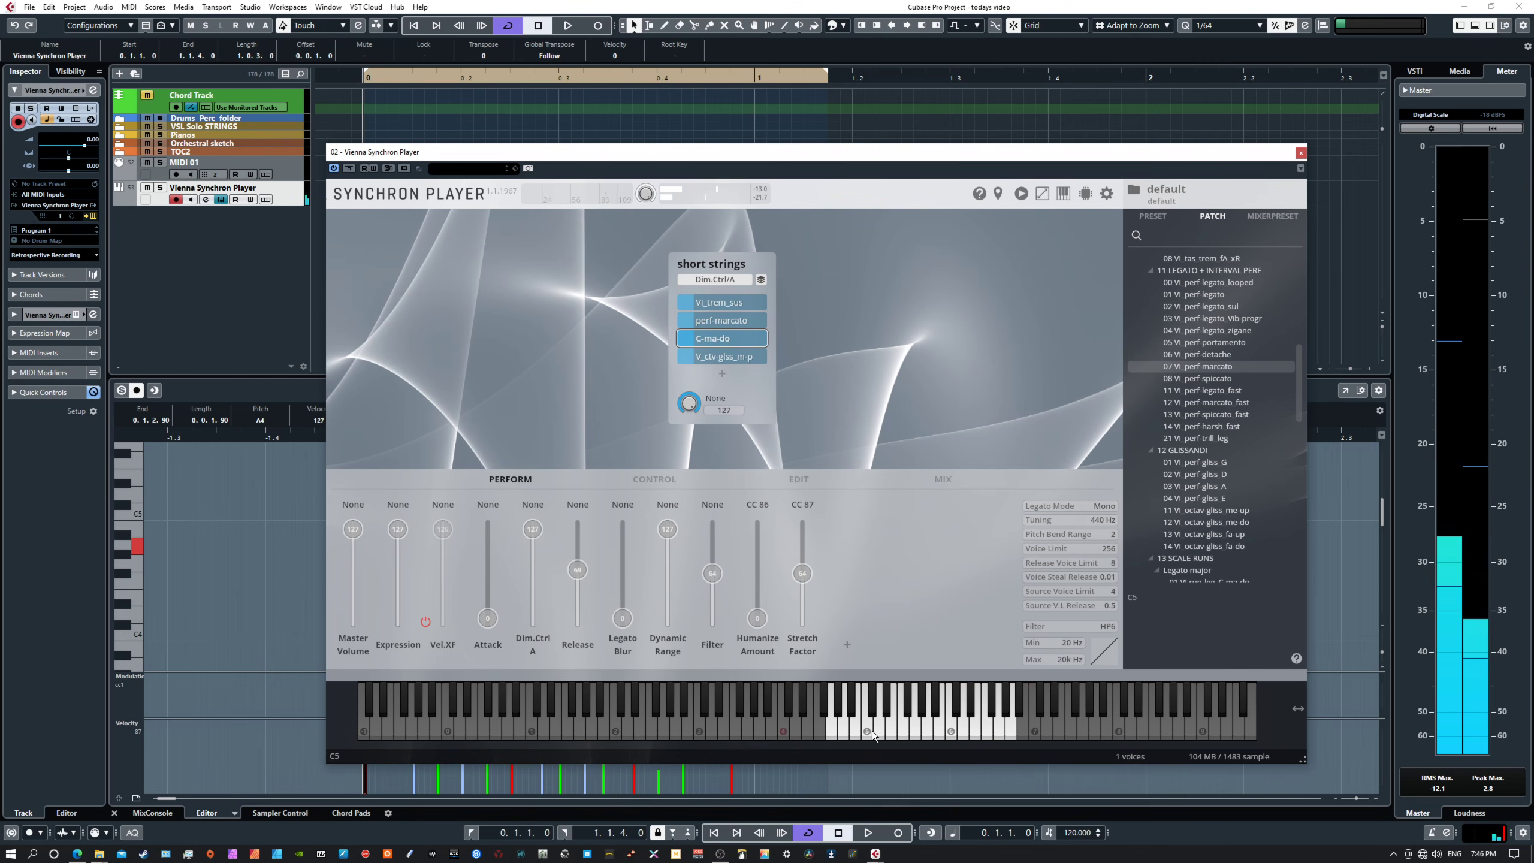
{"action": "left_click", "coordinate": [882, 729]}
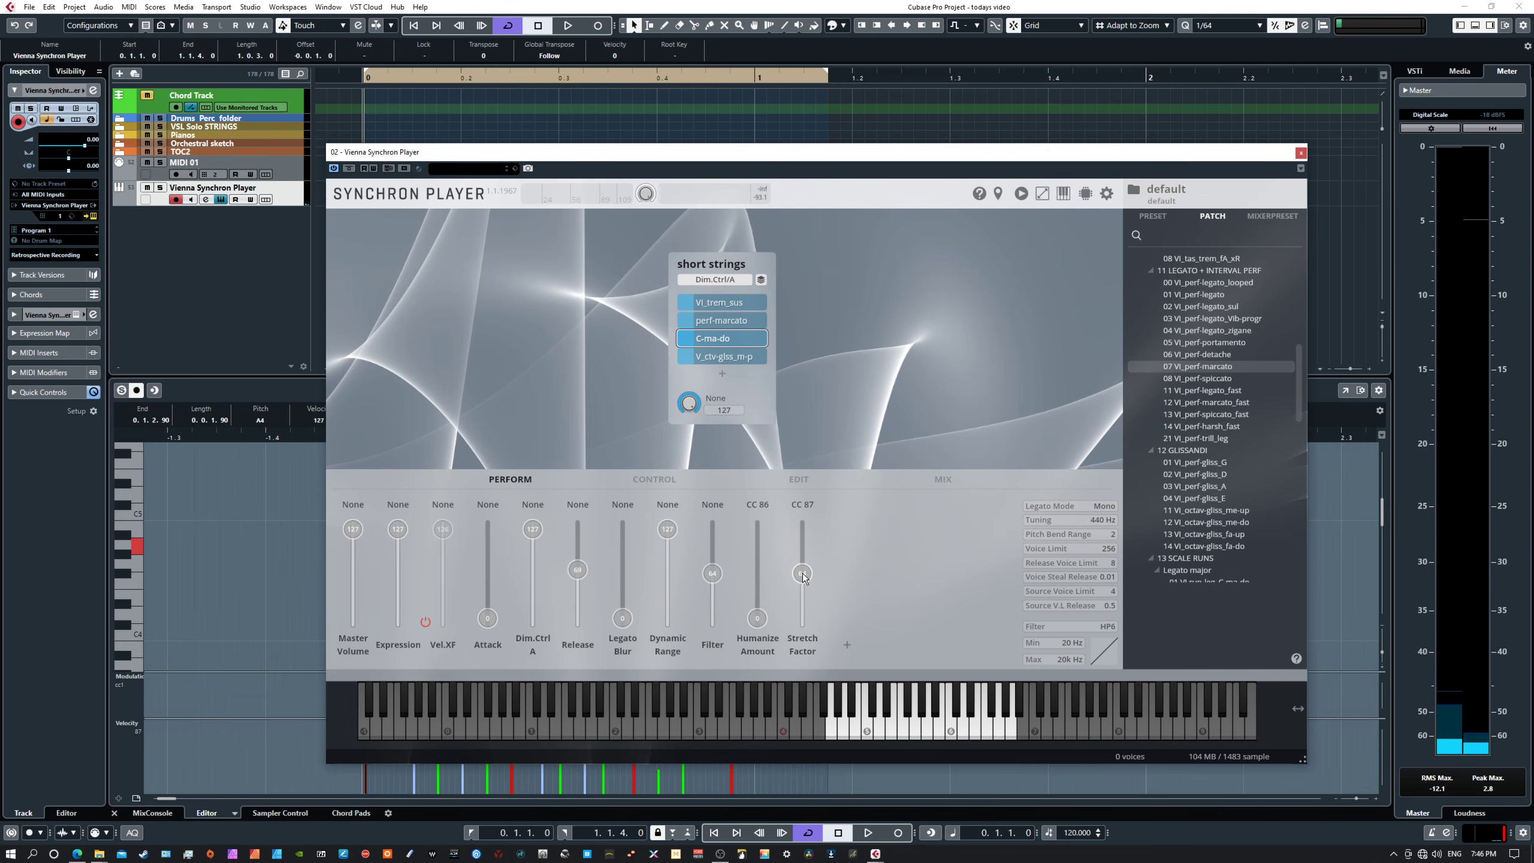
{"action": "mouse_move", "coordinate": [802, 574]}
{"action": "left_mouse_down"}
{"action": "mouse_move", "coordinate": [804, 560]}
{"action": "mouse_move", "coordinate": [807, 601]}
{"action": "mouse_move", "coordinate": [802, 561]}
{"action": "left_mouse_up"}
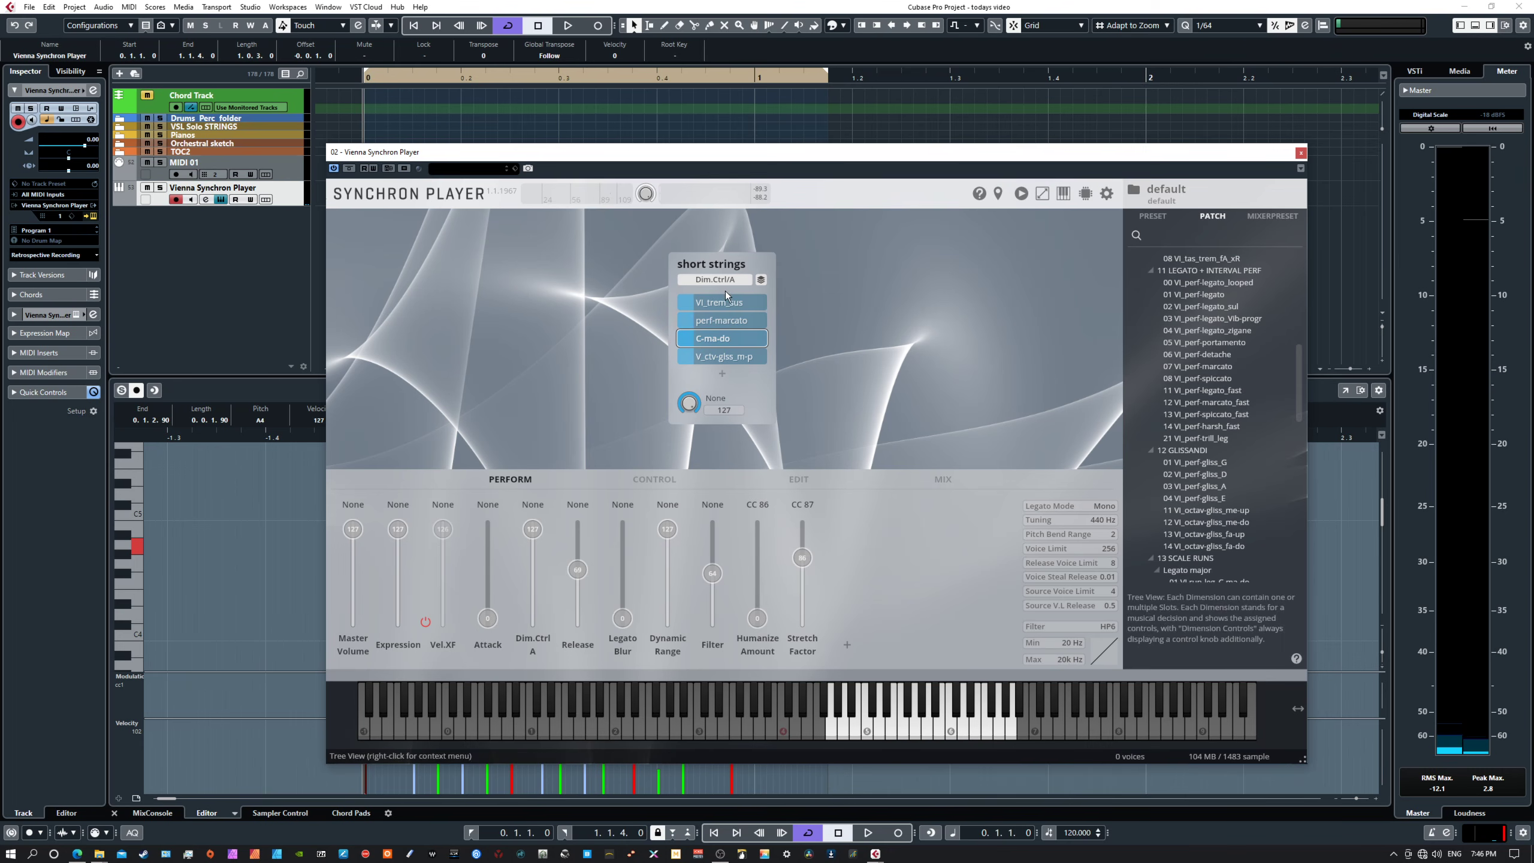
- Select the octave glissando slot and audition it while sweeping the Stretch Factor down from the middle and up to its upper range
{"action": "left_click", "coordinate": [723, 357]}
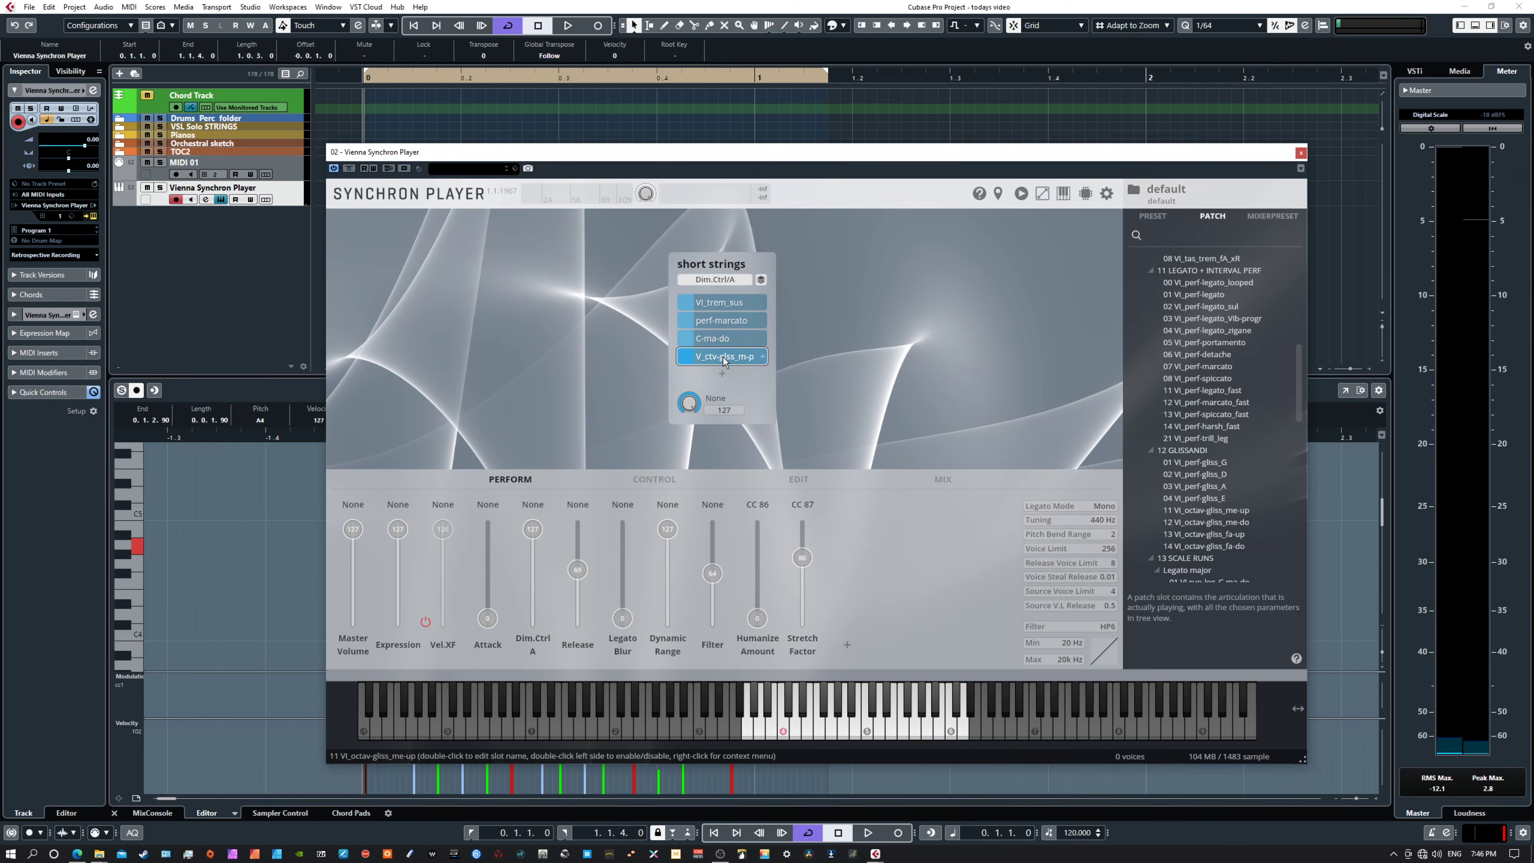
{"action": "left_click", "coordinate": [829, 737]}
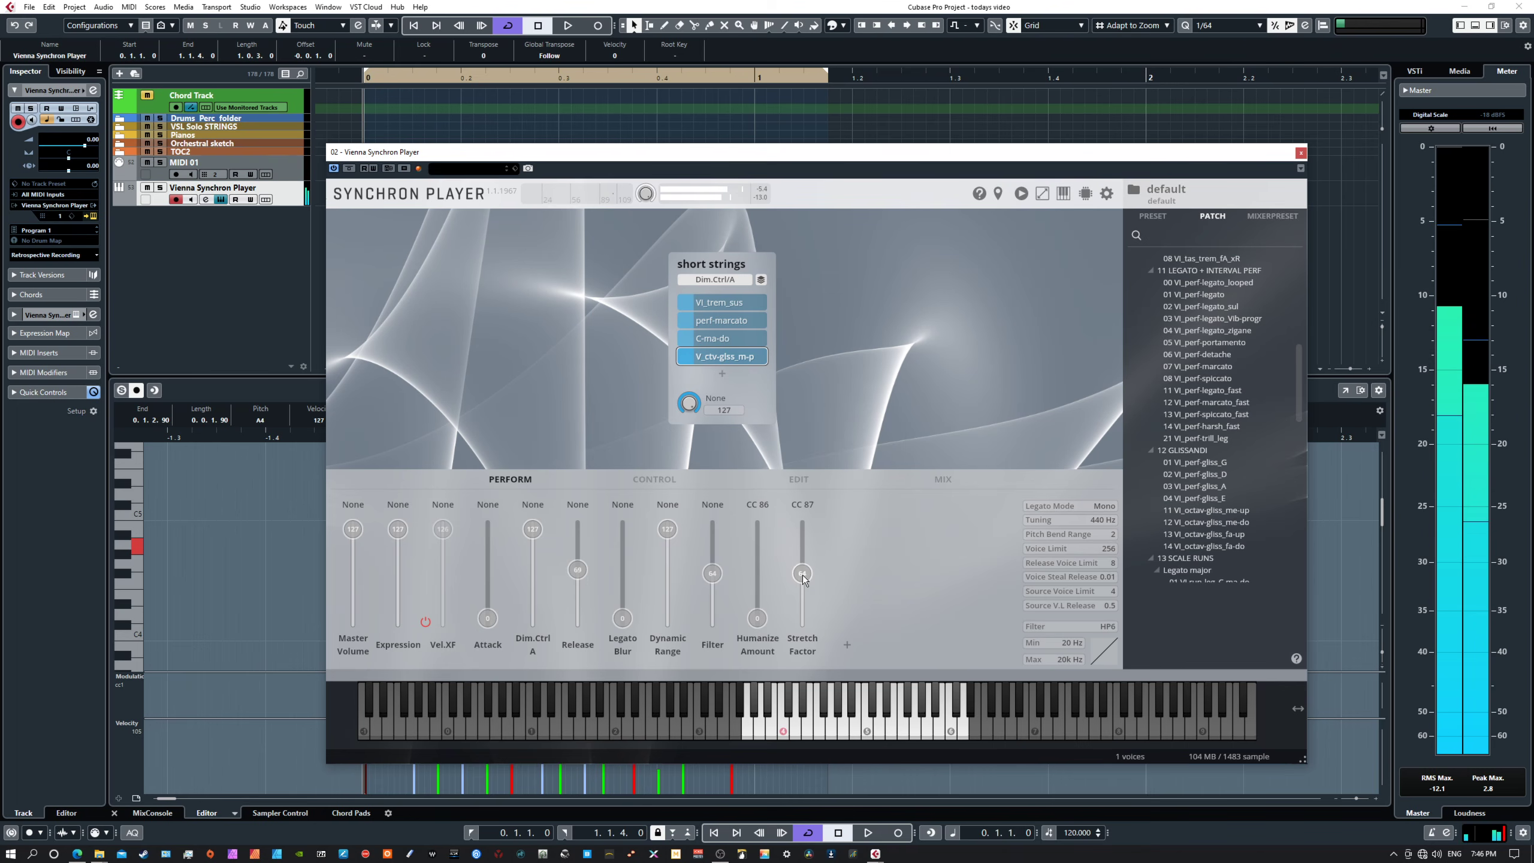
{"action": "left_click_drag", "start_coordinate": [802, 574], "coordinate": [810, 607]}
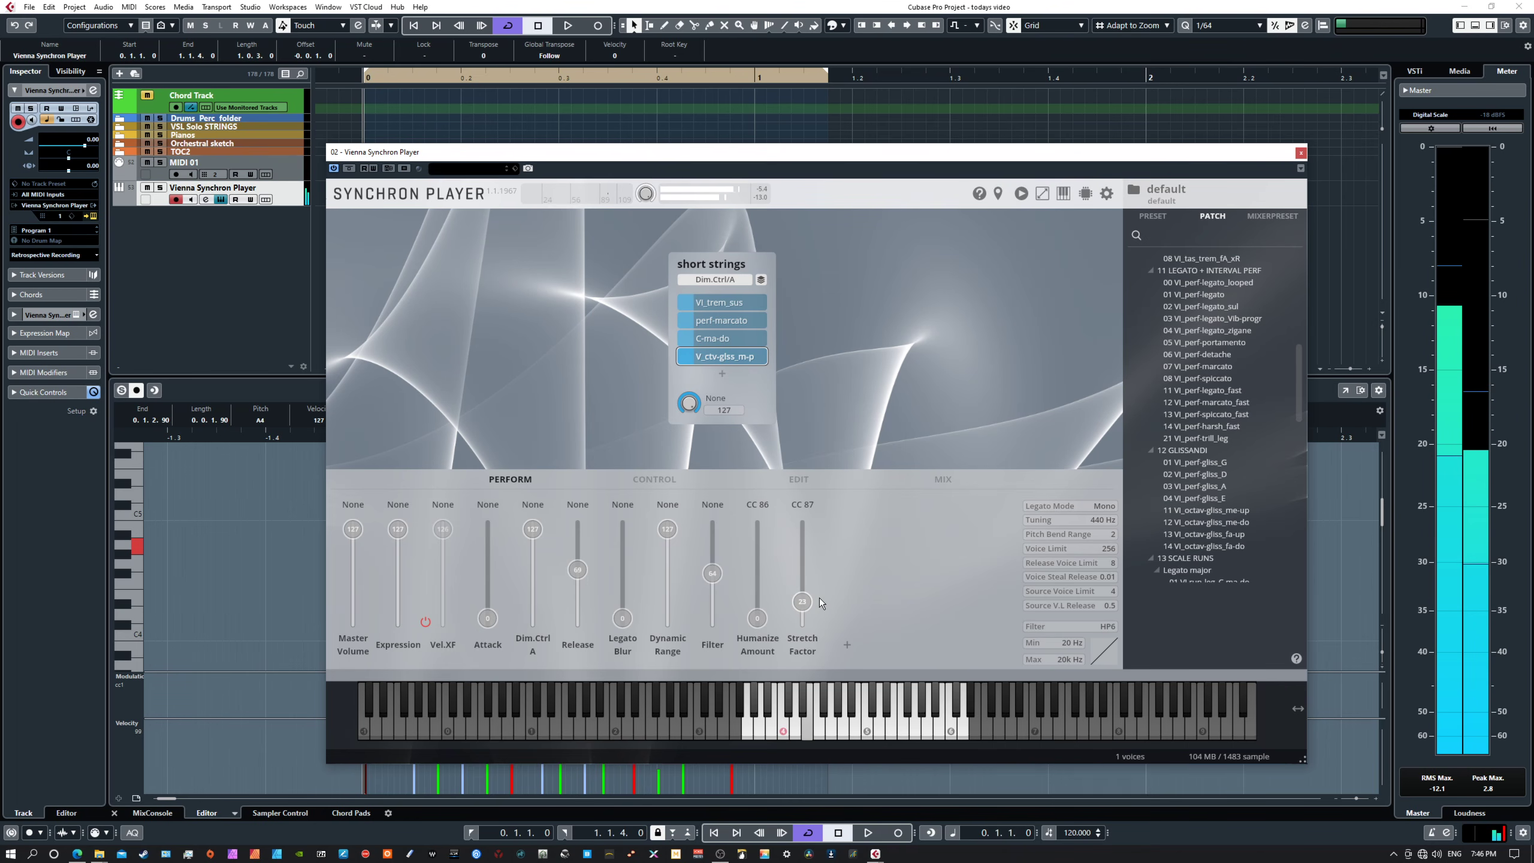
{"action": "left_click_drag", "start_coordinate": [803, 600], "coordinate": [809, 545]}
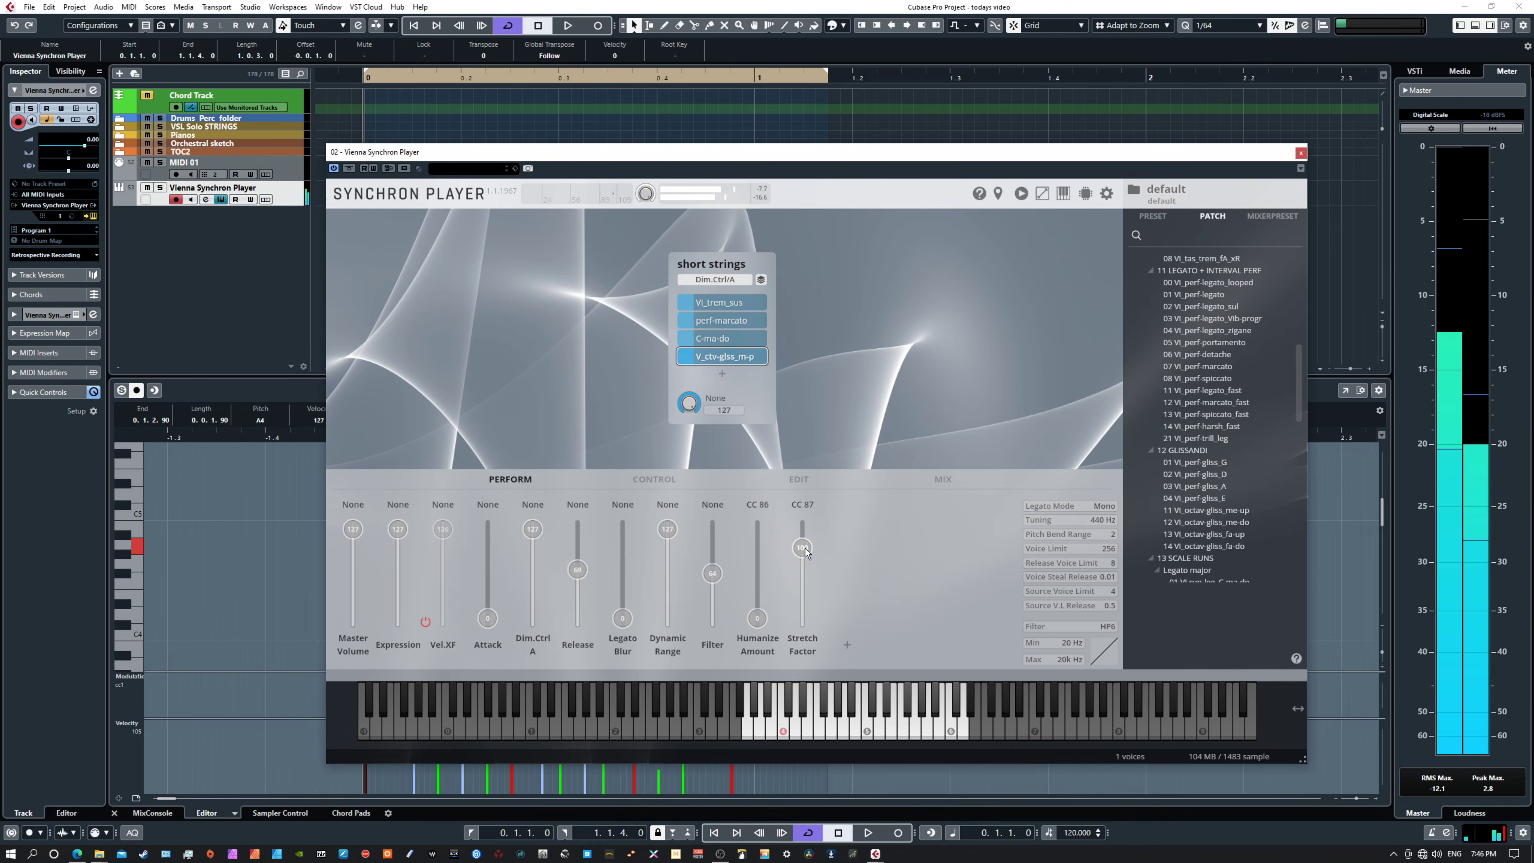
- Sweep the octave glissando's Stretch Factor up to 127 and back to 67, and browse the Solo Violin 1 patch list
{"action": "left_click_drag", "start_coordinate": [803, 548], "coordinate": [807, 534]}
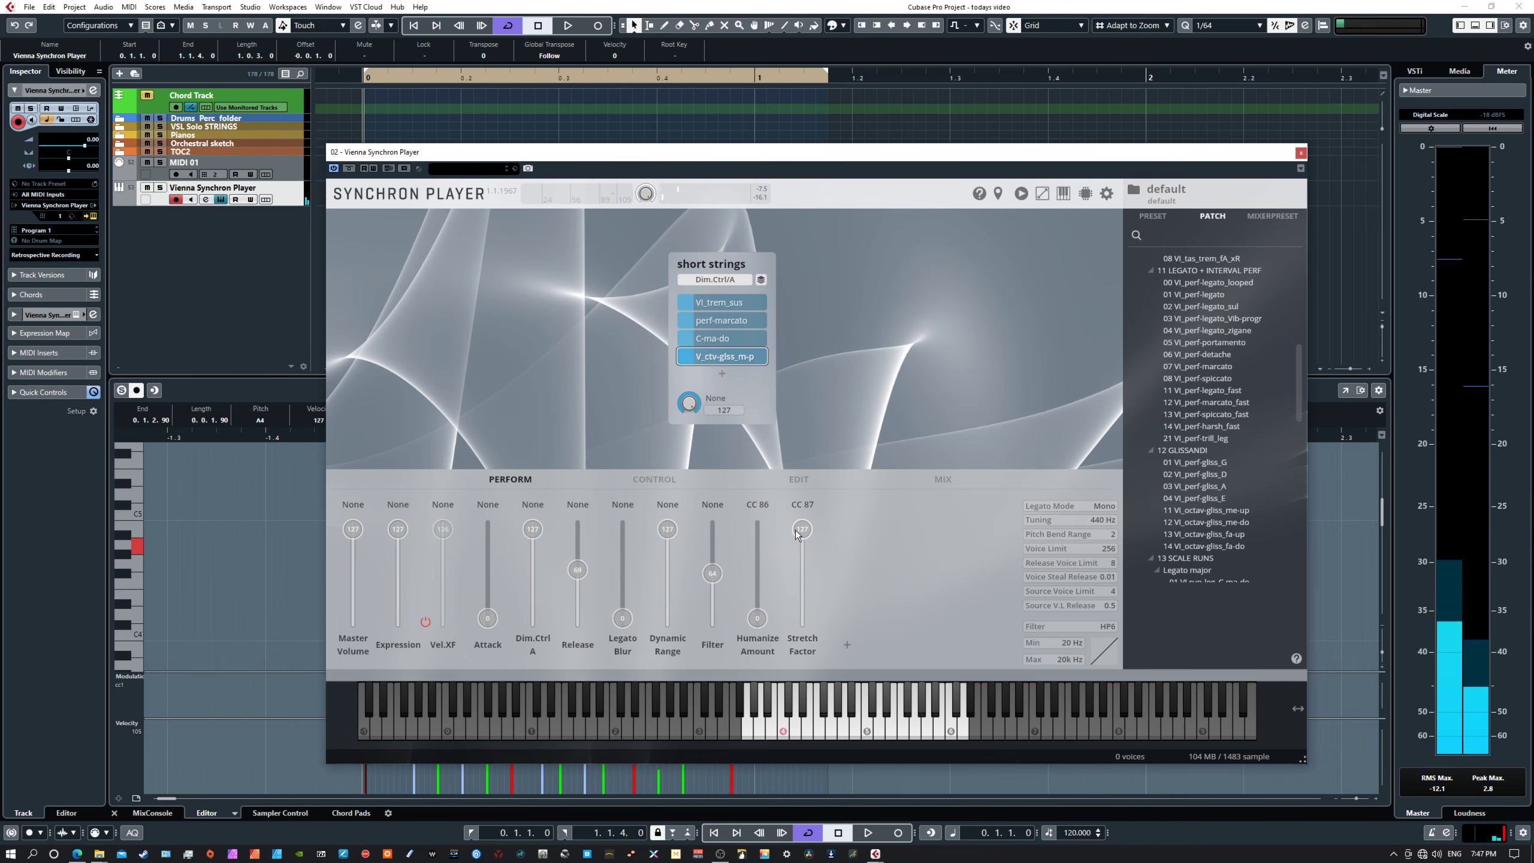
{"action": "left_click_drag", "start_coordinate": [804, 551], "coordinate": [807, 579]}
{"action": "scroll", "coordinate": [808, 577], "scroll_direction": "down", "scroll_amount": 3}
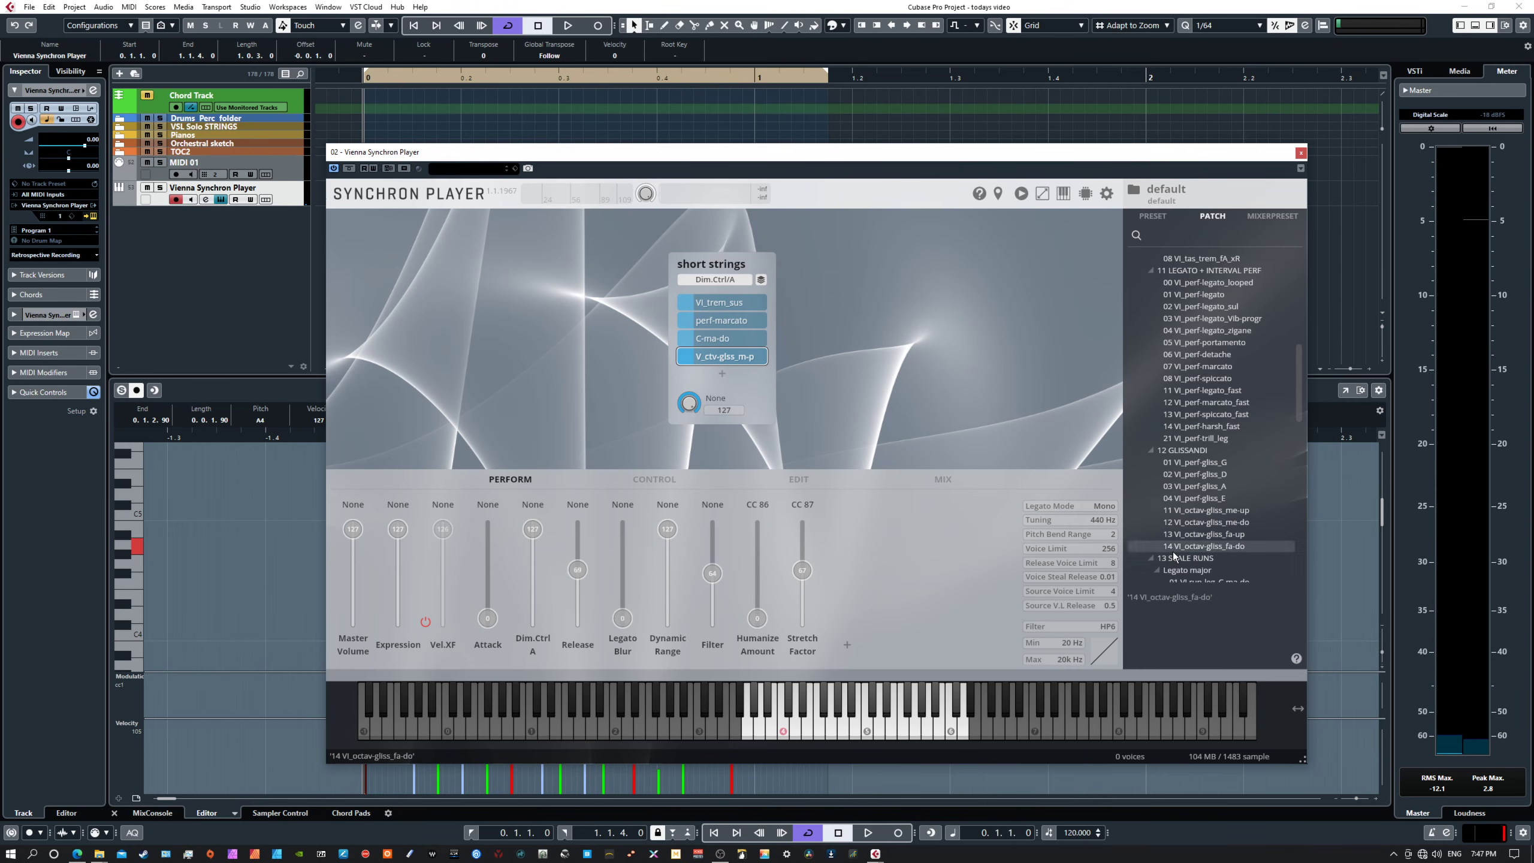
{"action": "scroll", "coordinate": [1219, 513], "scroll_direction": "up", "scroll_amount": 5}
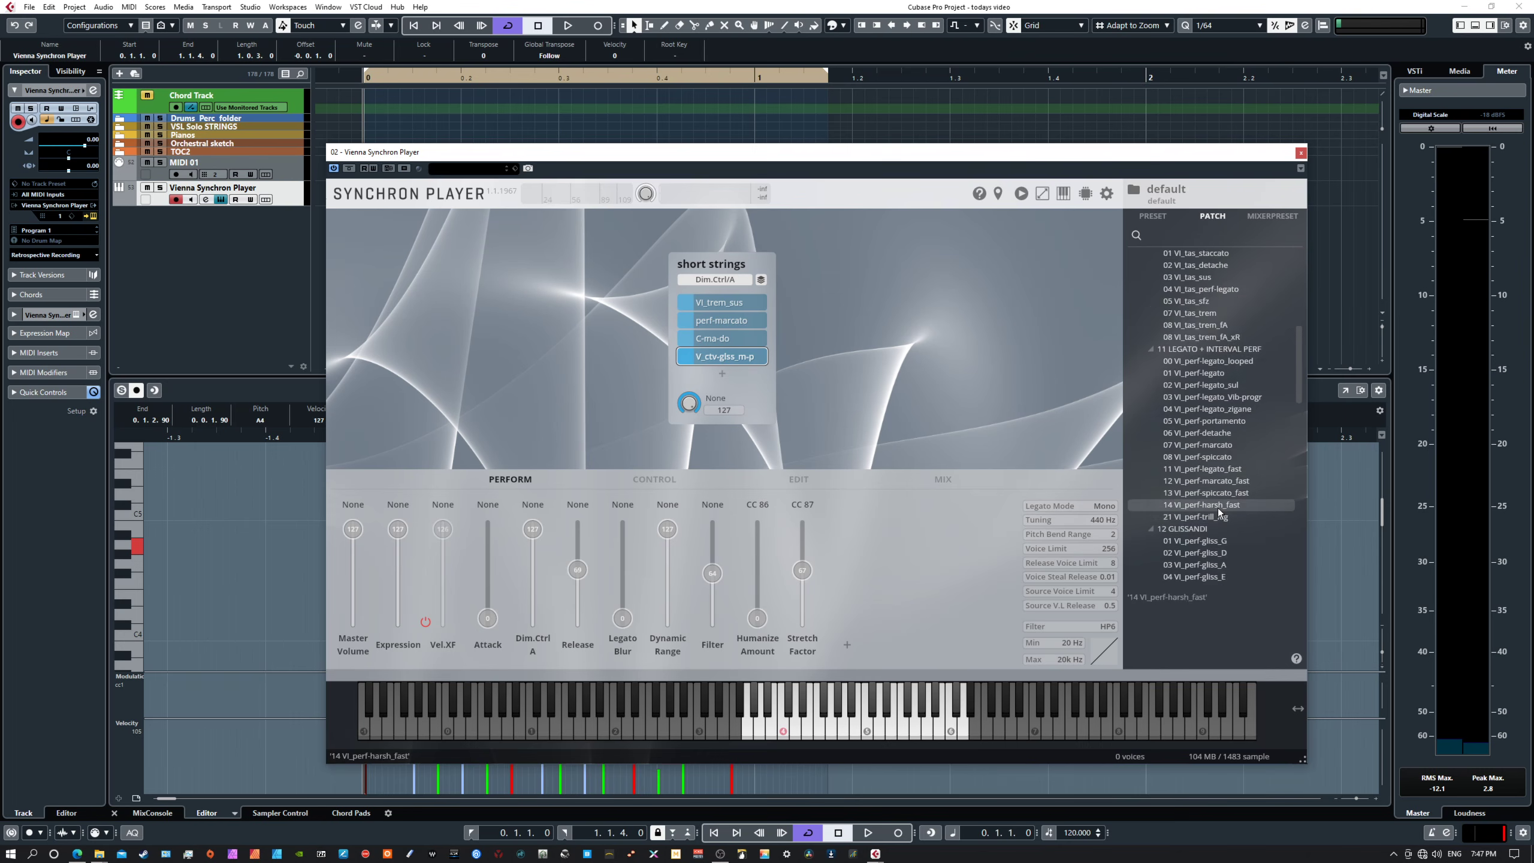
{"action": "scroll", "coordinate": [1218, 514], "scroll_direction": "up", "scroll_amount": 5}
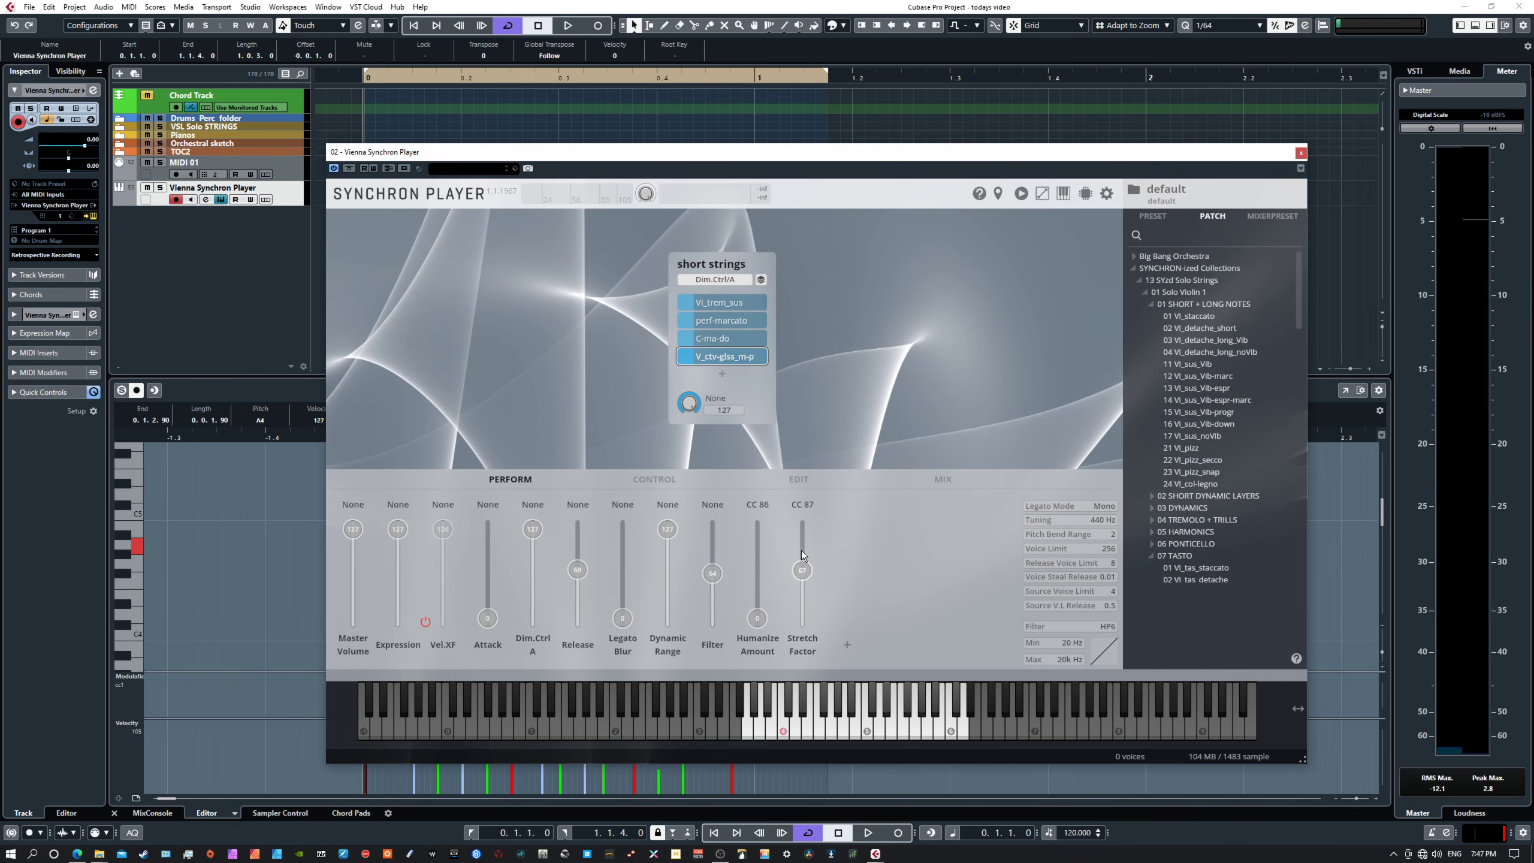
- Turn off Stretch for the VI_octav-gliss_me-up slot and return to the performance faders
{"action": "left_click", "coordinate": [657, 479]}
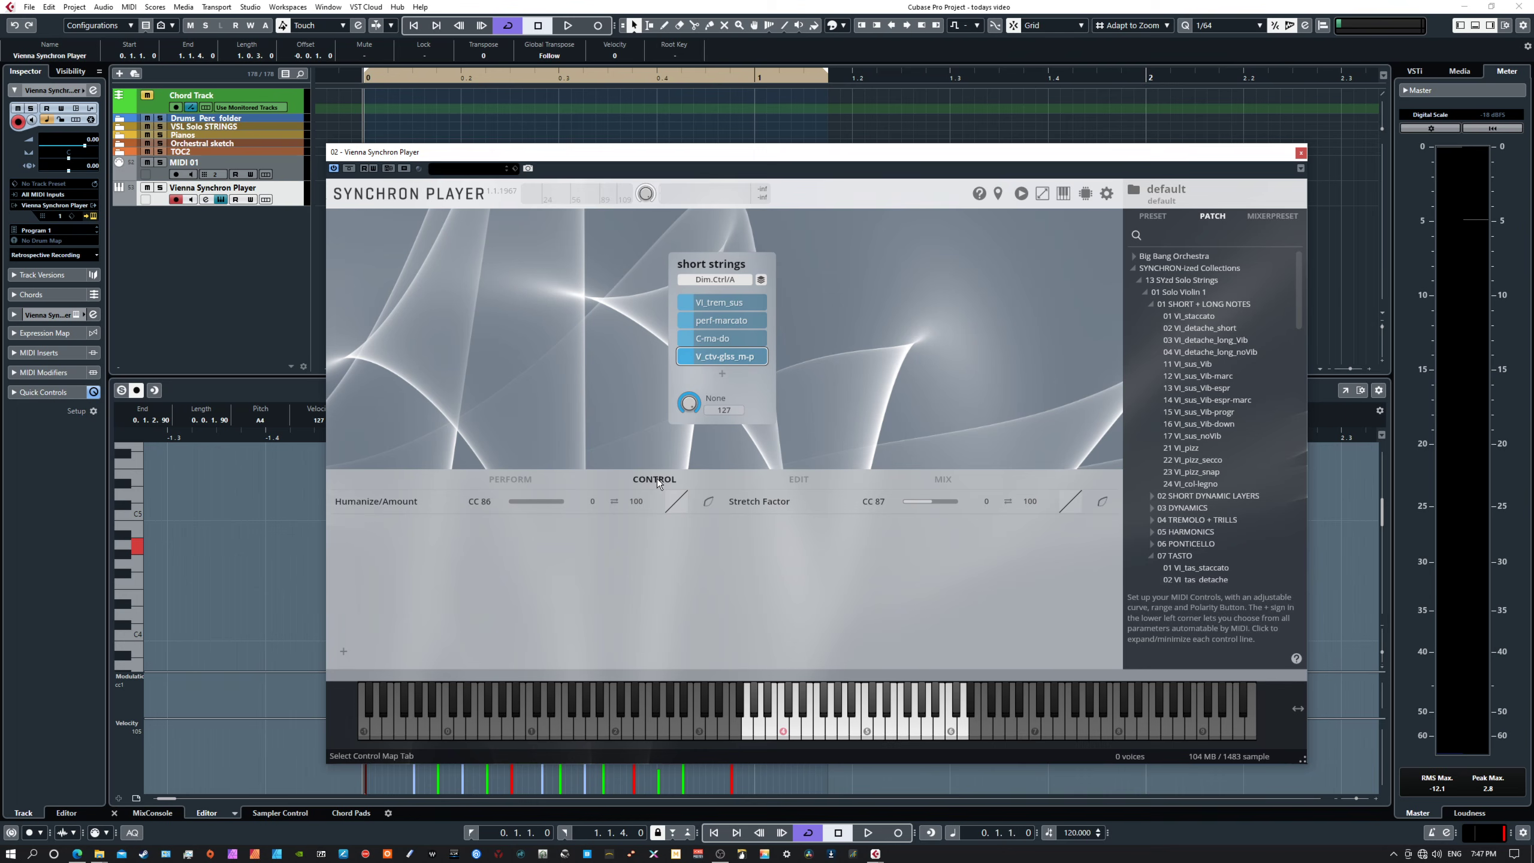
{"action": "left_click", "coordinate": [792, 482]}
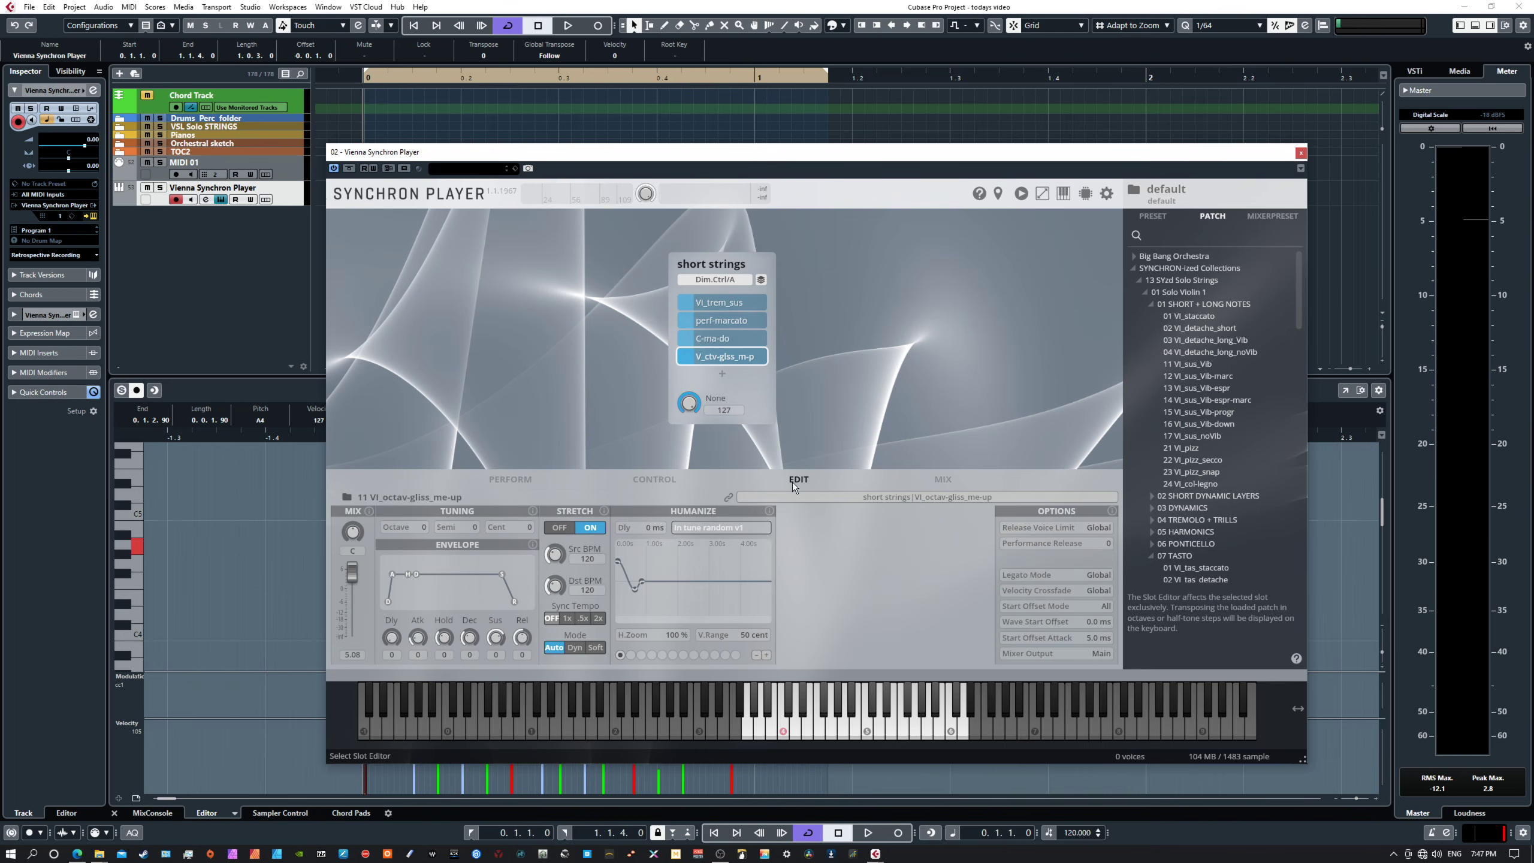
{"action": "left_click", "coordinate": [569, 529]}
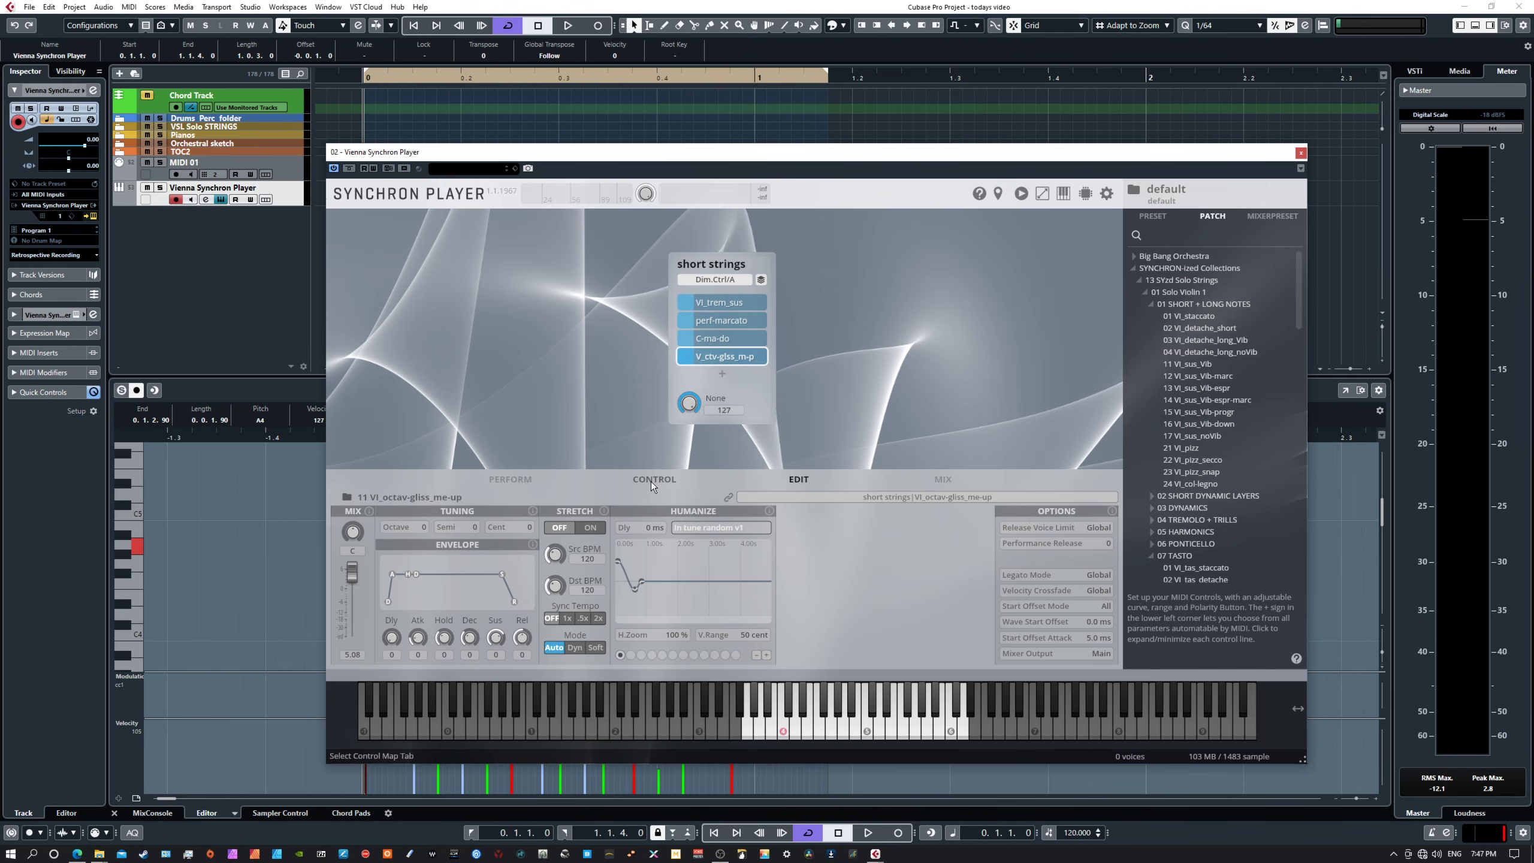
{"action": "left_click", "coordinate": [520, 477]}
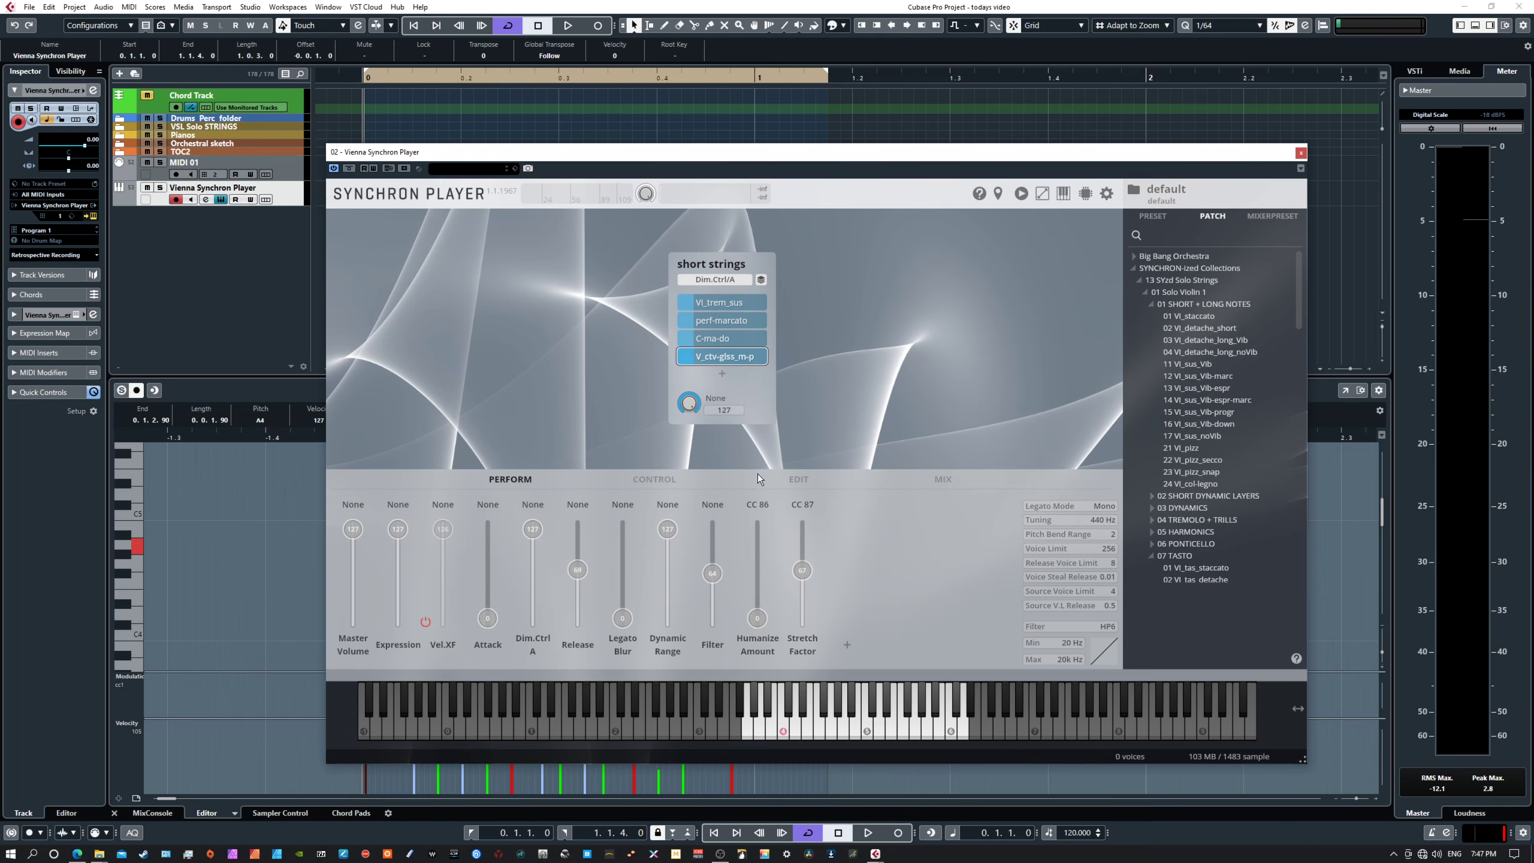
- Choose the fourth Humanize curve for the glissando slot, and replace its patch with 01 VI_staccato
{"action": "left_click", "coordinate": [801, 480]}
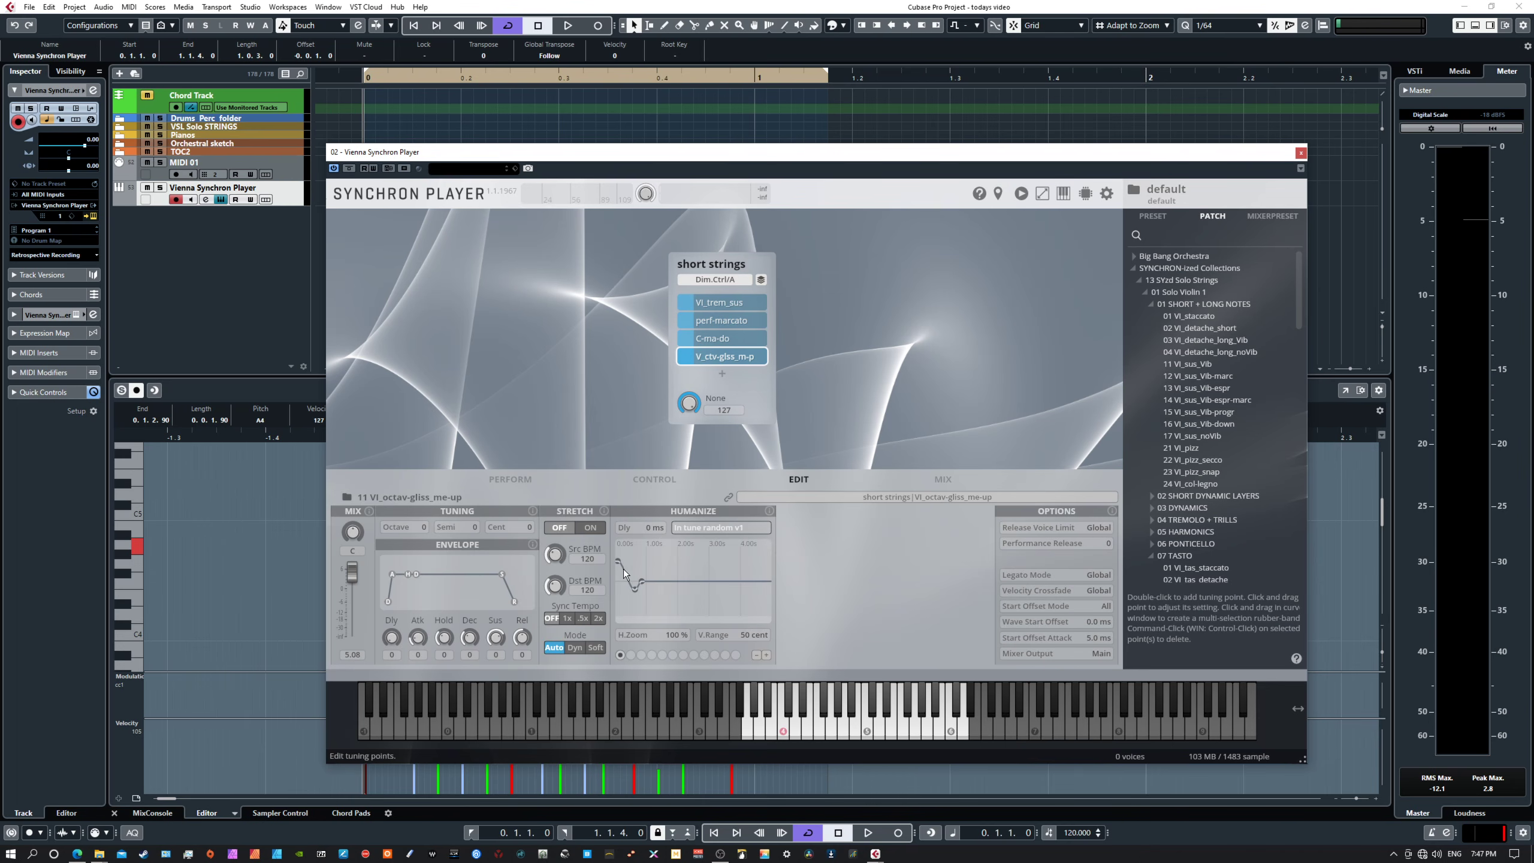
{"action": "left_click", "coordinate": [651, 655]}
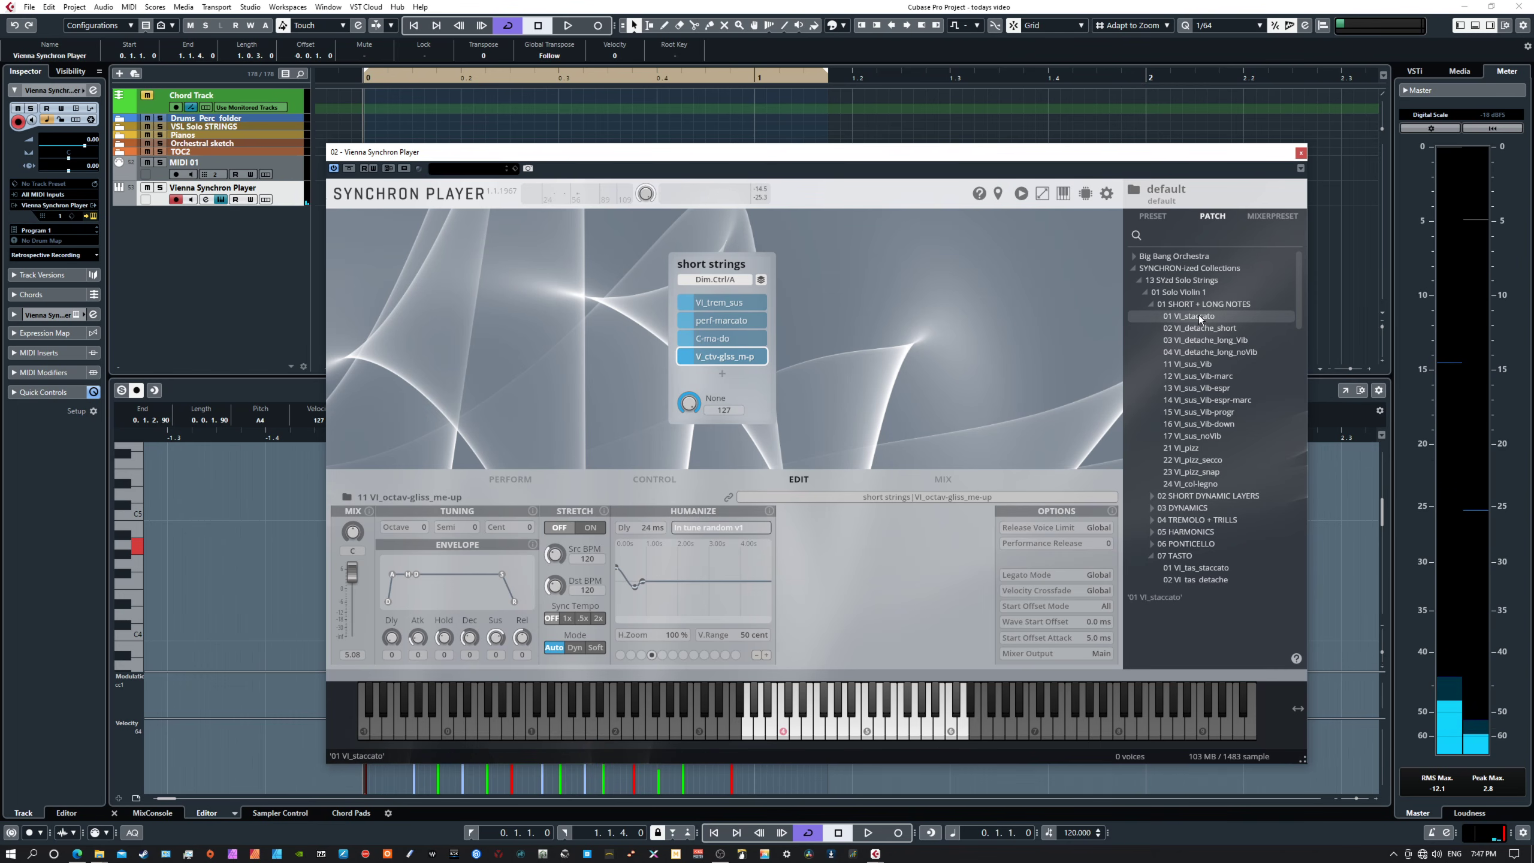
{"action": "left_click_drag", "start_coordinate": [1199, 318], "coordinate": [721, 356]}
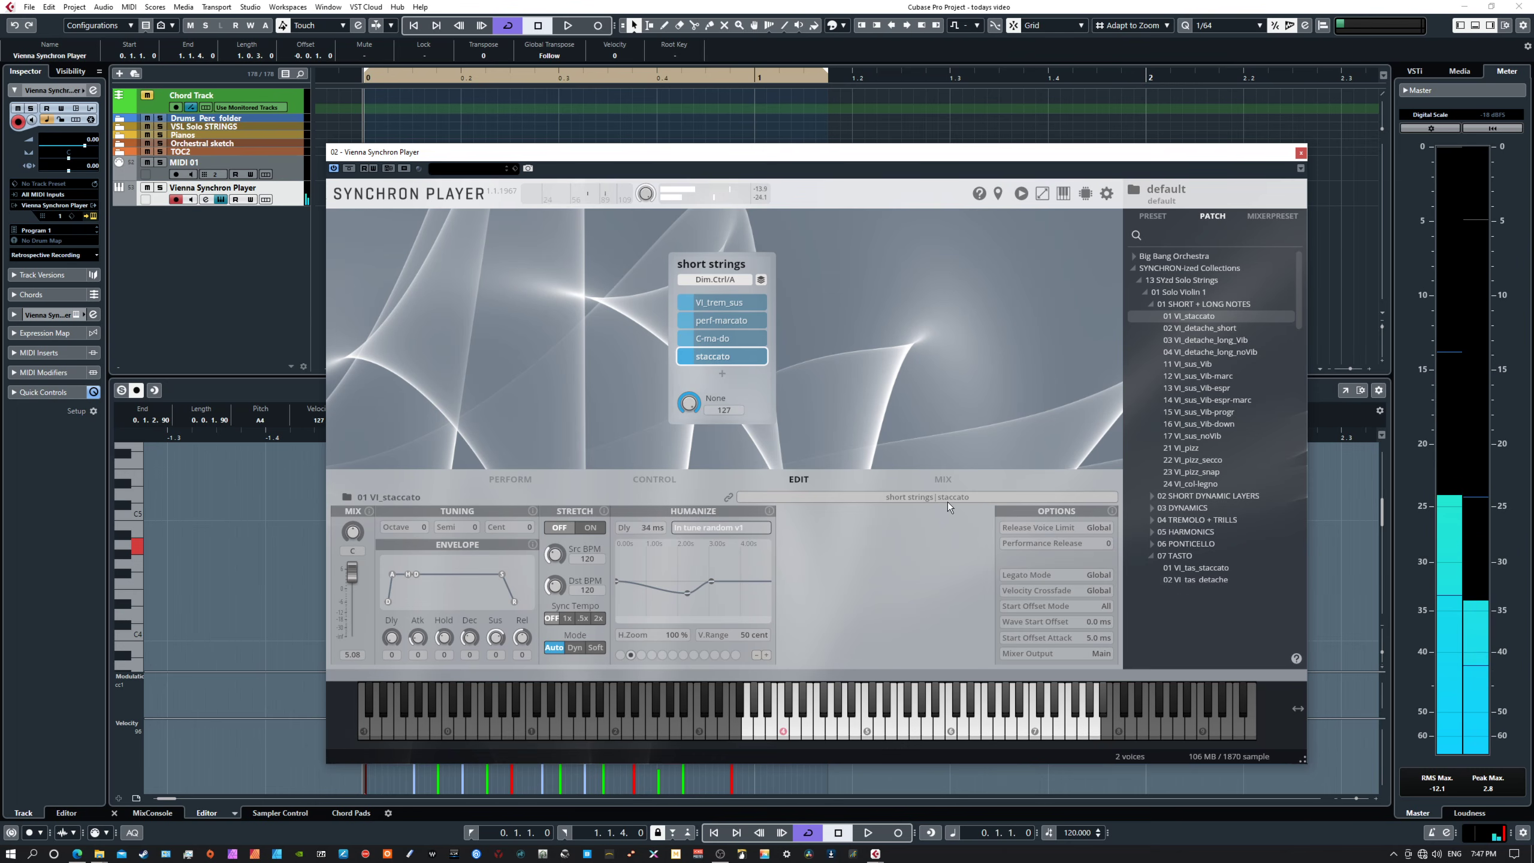
- Return the Stretch Factor to its middle and audition the staccato slot while varying the Humanize Amount, leaving it at its minimum
{"action": "left_click", "coordinate": [518, 477]}
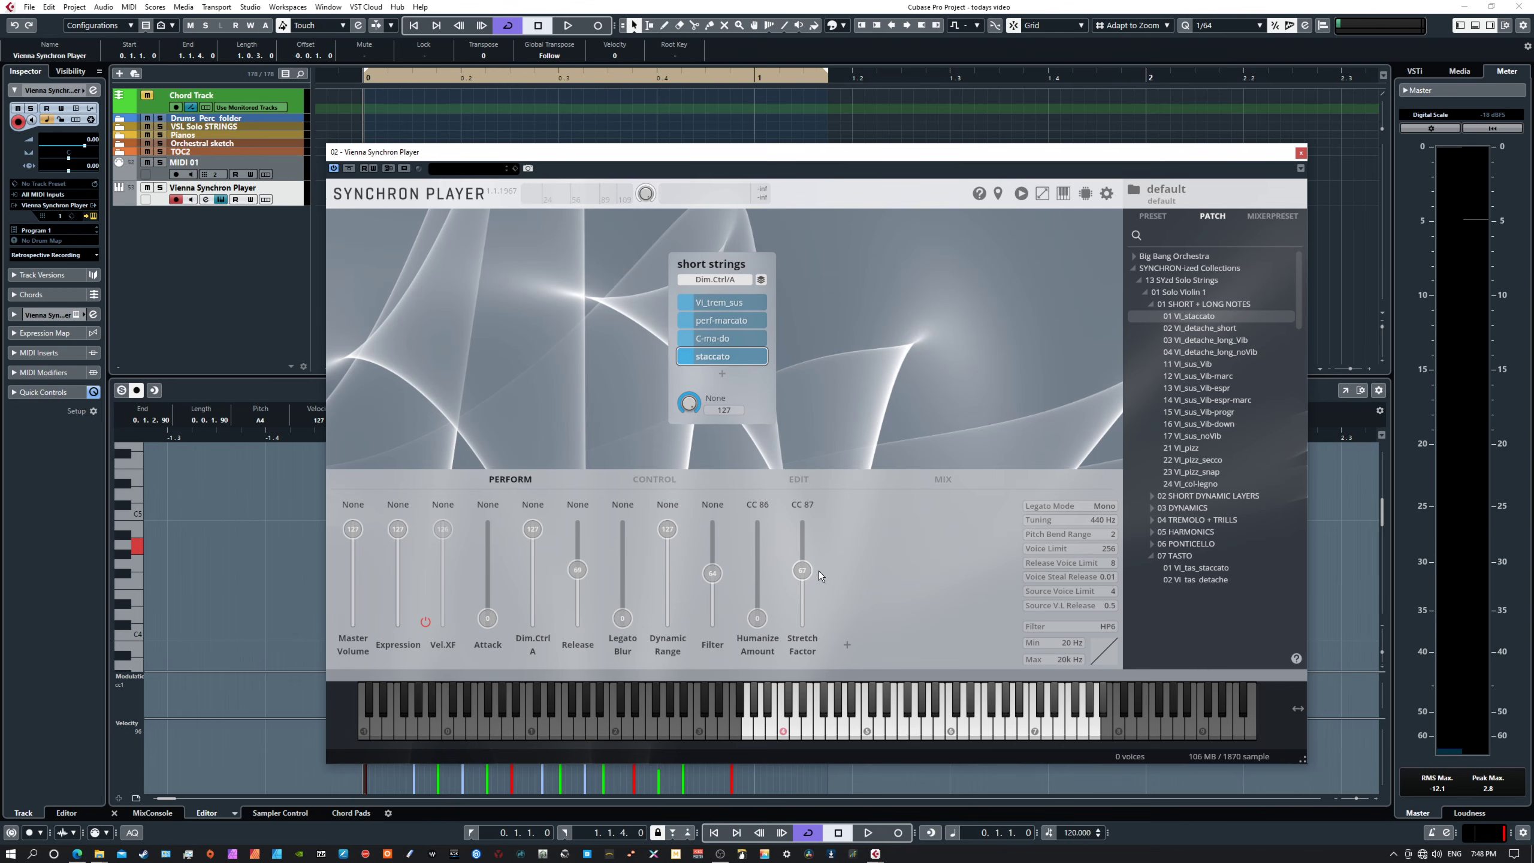
{"action": "left_click_drag", "start_coordinate": [804, 574], "coordinate": [759, 601]}
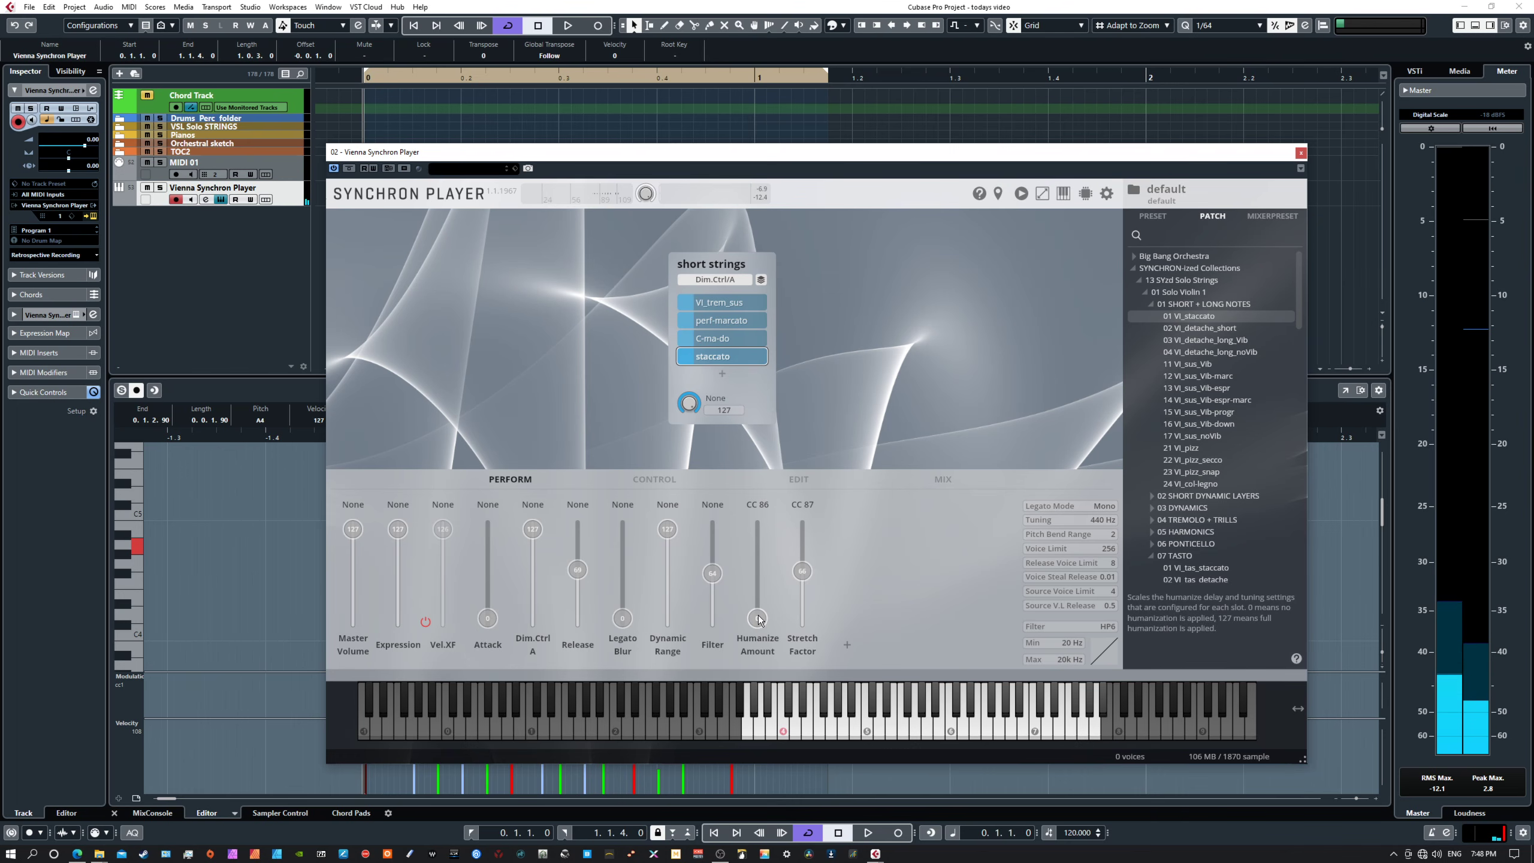
{"action": "left_click_drag", "start_coordinate": [760, 601], "coordinate": [760, 616]}
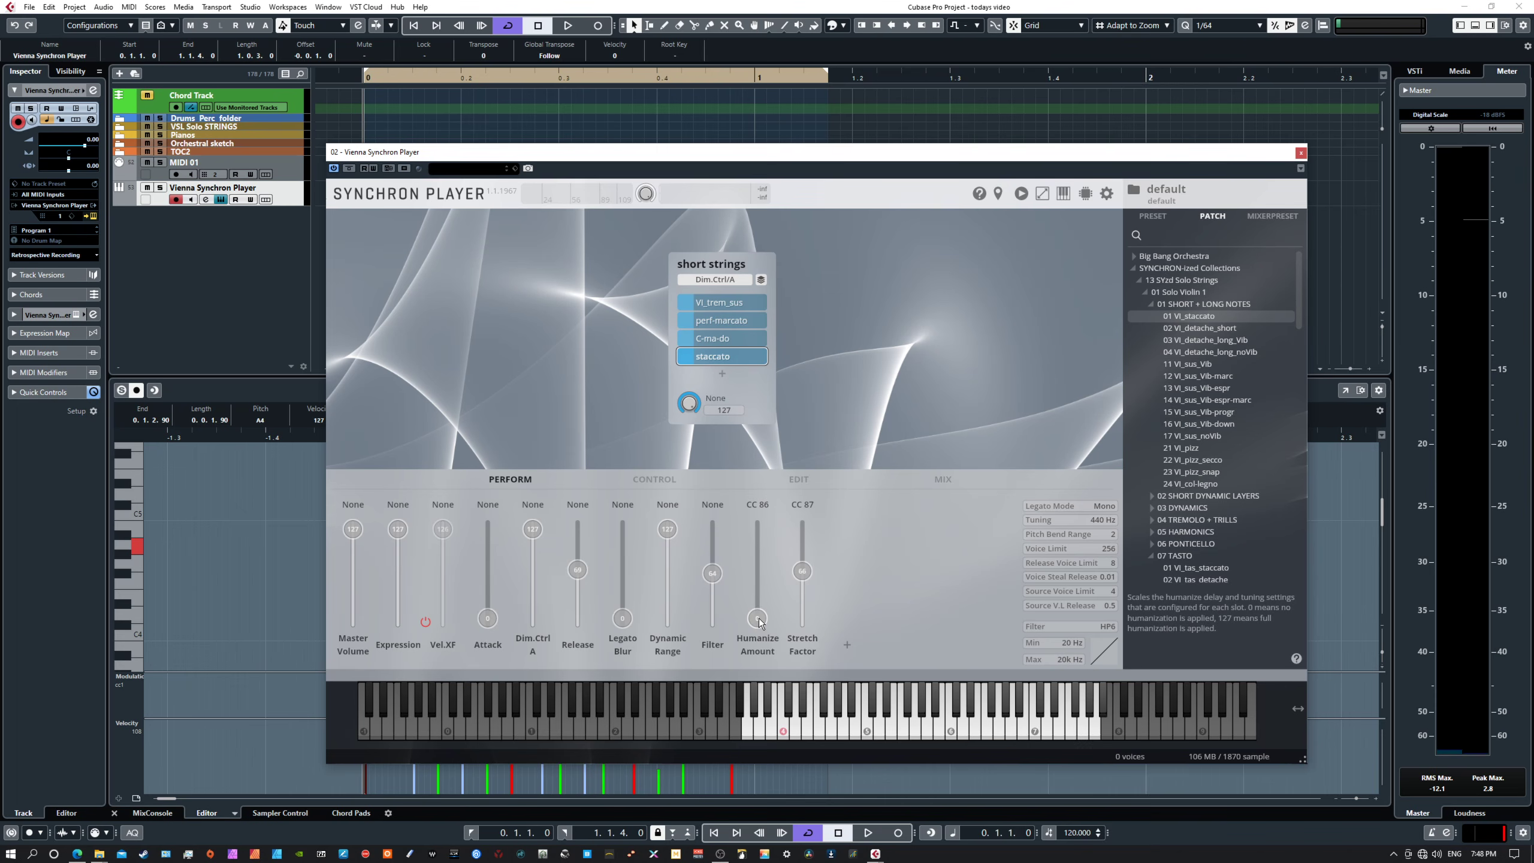
{"action": "left_click_drag", "start_coordinate": [758, 624], "coordinate": [758, 620]}
{"action": "mouse_move", "coordinate": [758, 618]}
{"action": "left_mouse_down"}
{"action": "mouse_move", "coordinate": [760, 538]}
{"action": "mouse_move", "coordinate": [755, 624]}
{"action": "left_mouse_up"}
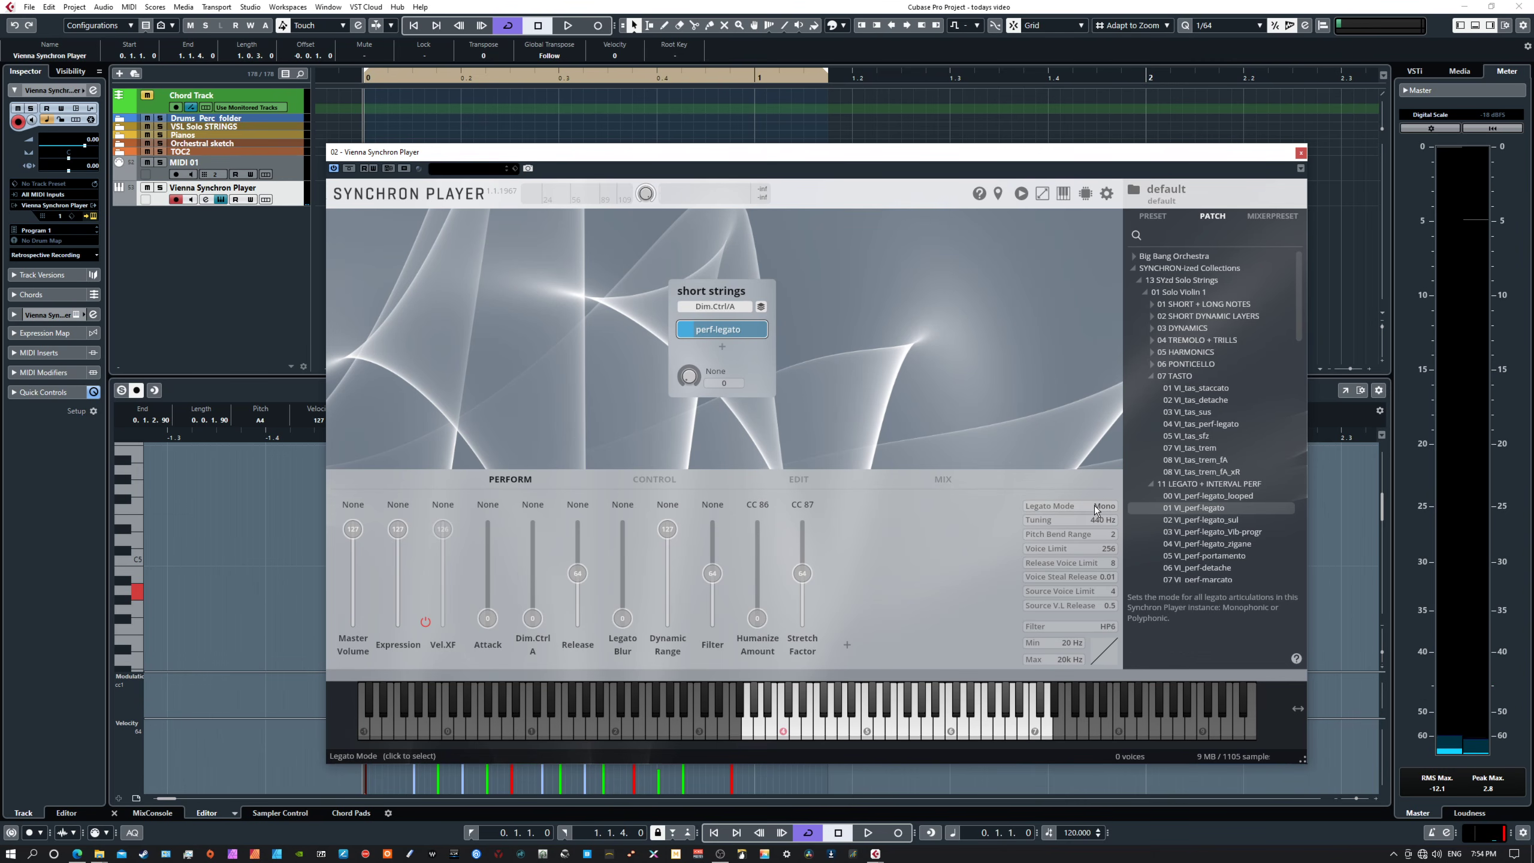
- Audition perf-legato with the Legato Mode set to Poly, and restore the mode to Mono
{"action": "left_click", "coordinate": [1060, 509]}
{"action": "left_click", "coordinate": [1059, 529]}
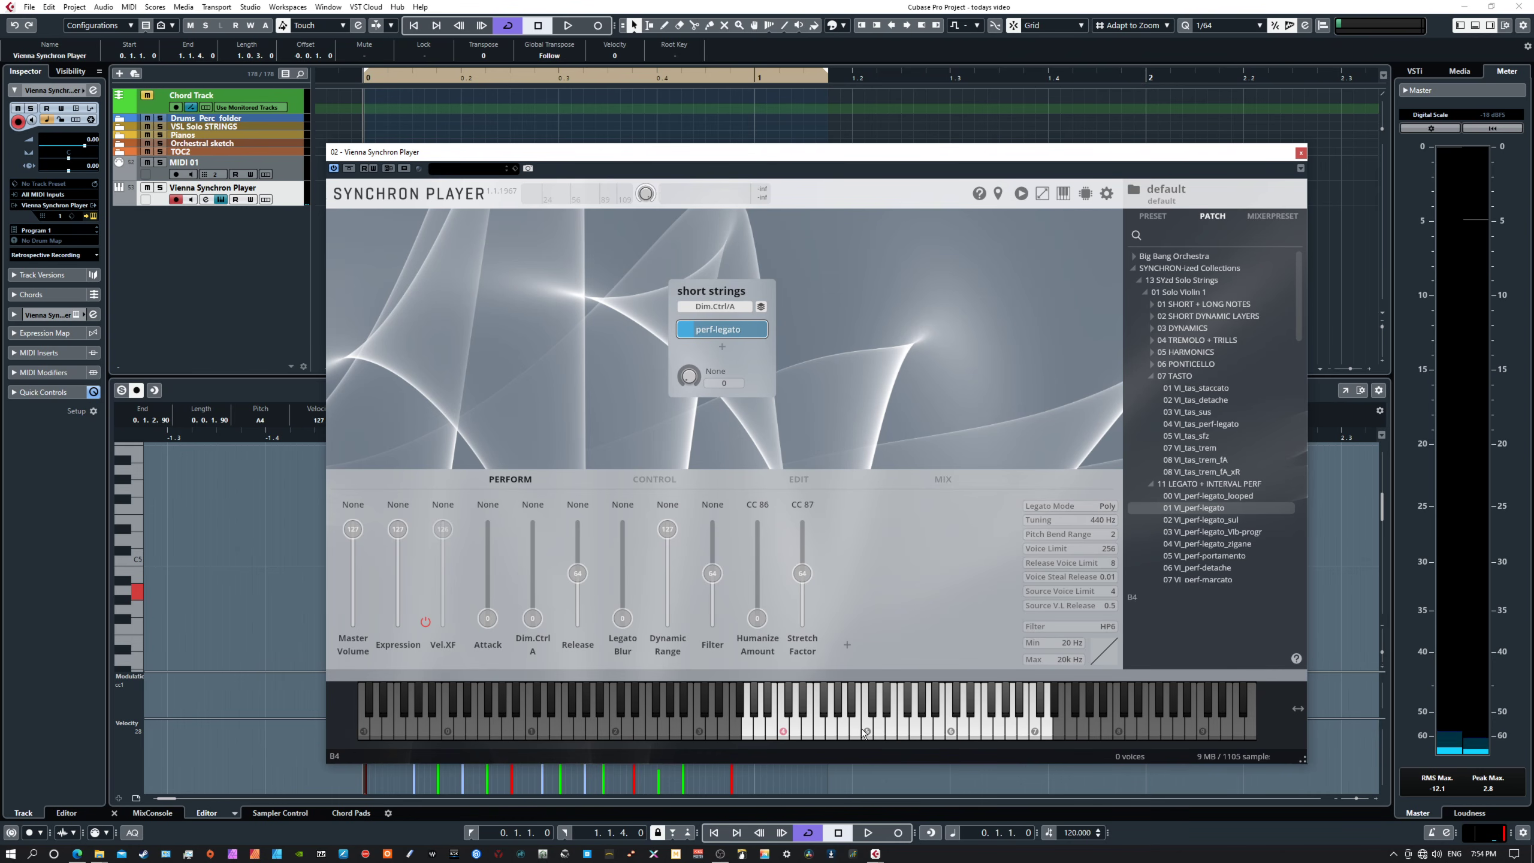
{"action": "left_click", "coordinate": [1055, 506]}
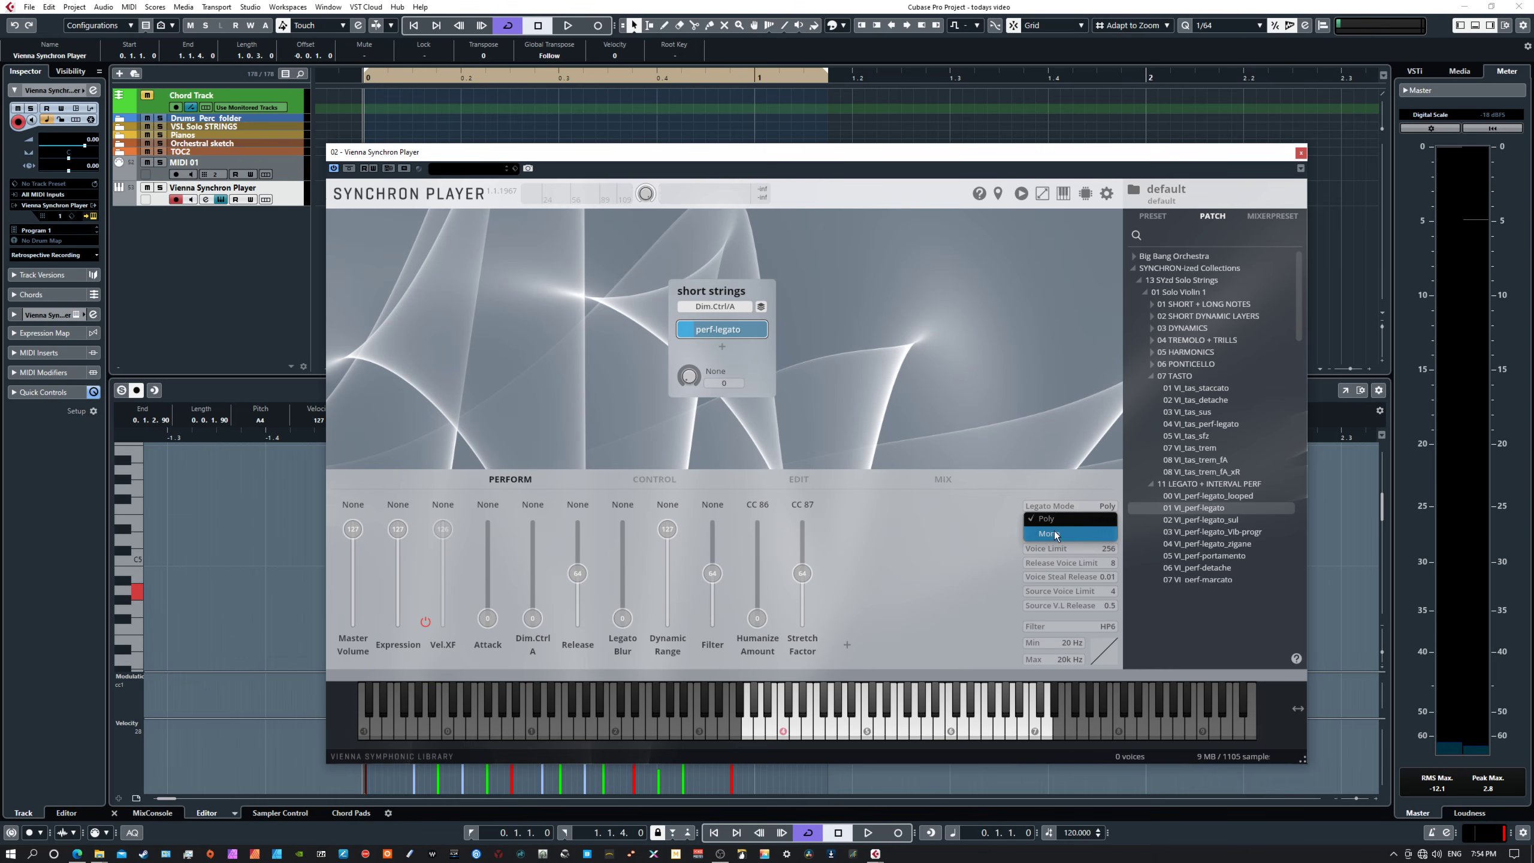
{"action": "left_click", "coordinate": [1052, 533]}
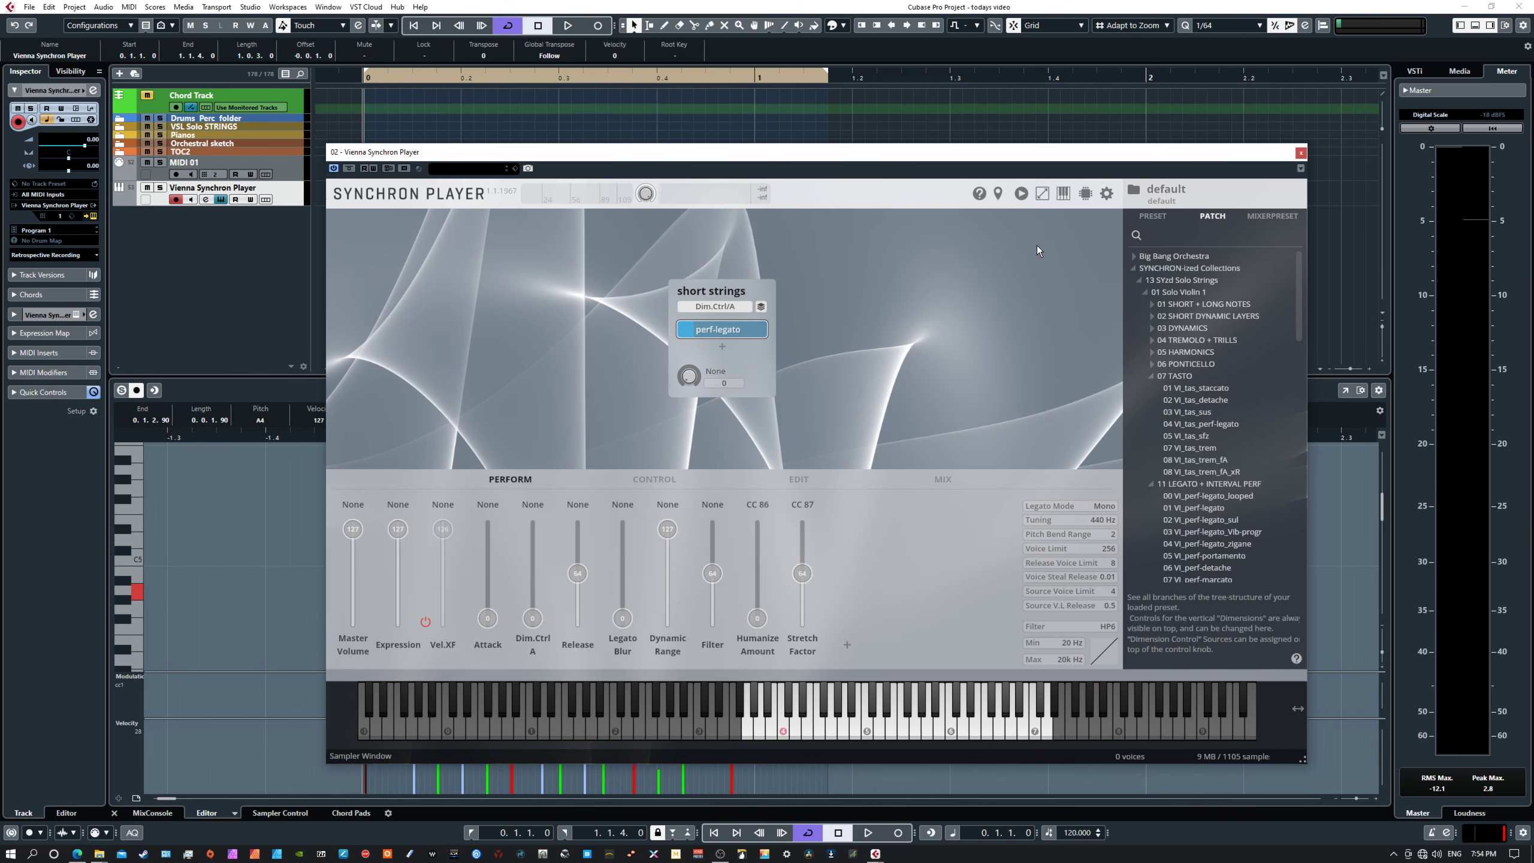
- Load the factory preset 01 Violin 1 basic and reset the instrument to an empty Articulation dimension
{"action": "left_click", "coordinate": [1154, 217]}
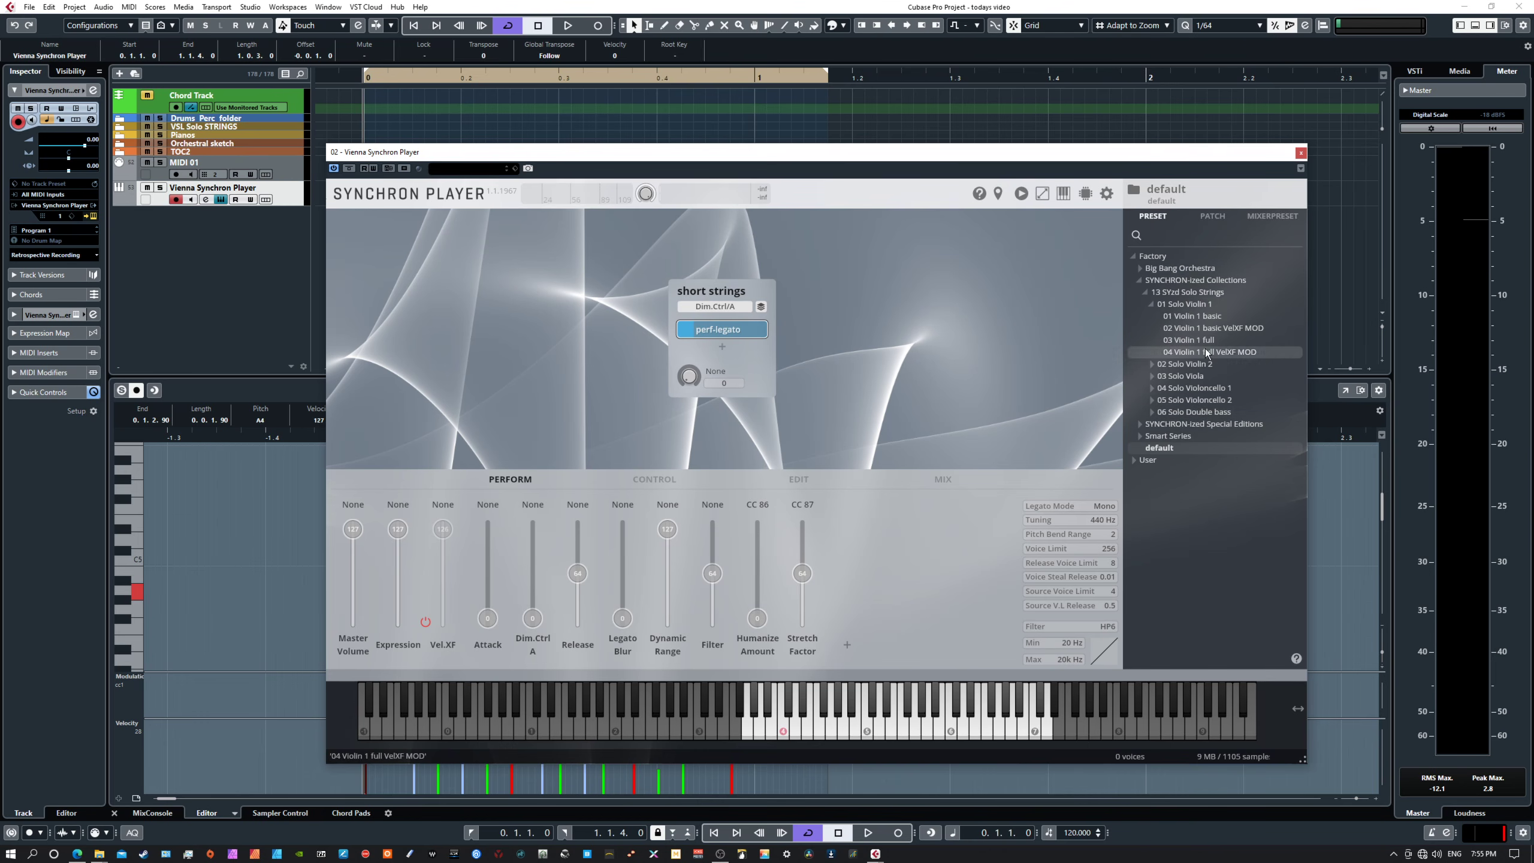
{"action": "double_click", "coordinate": [1195, 317]}
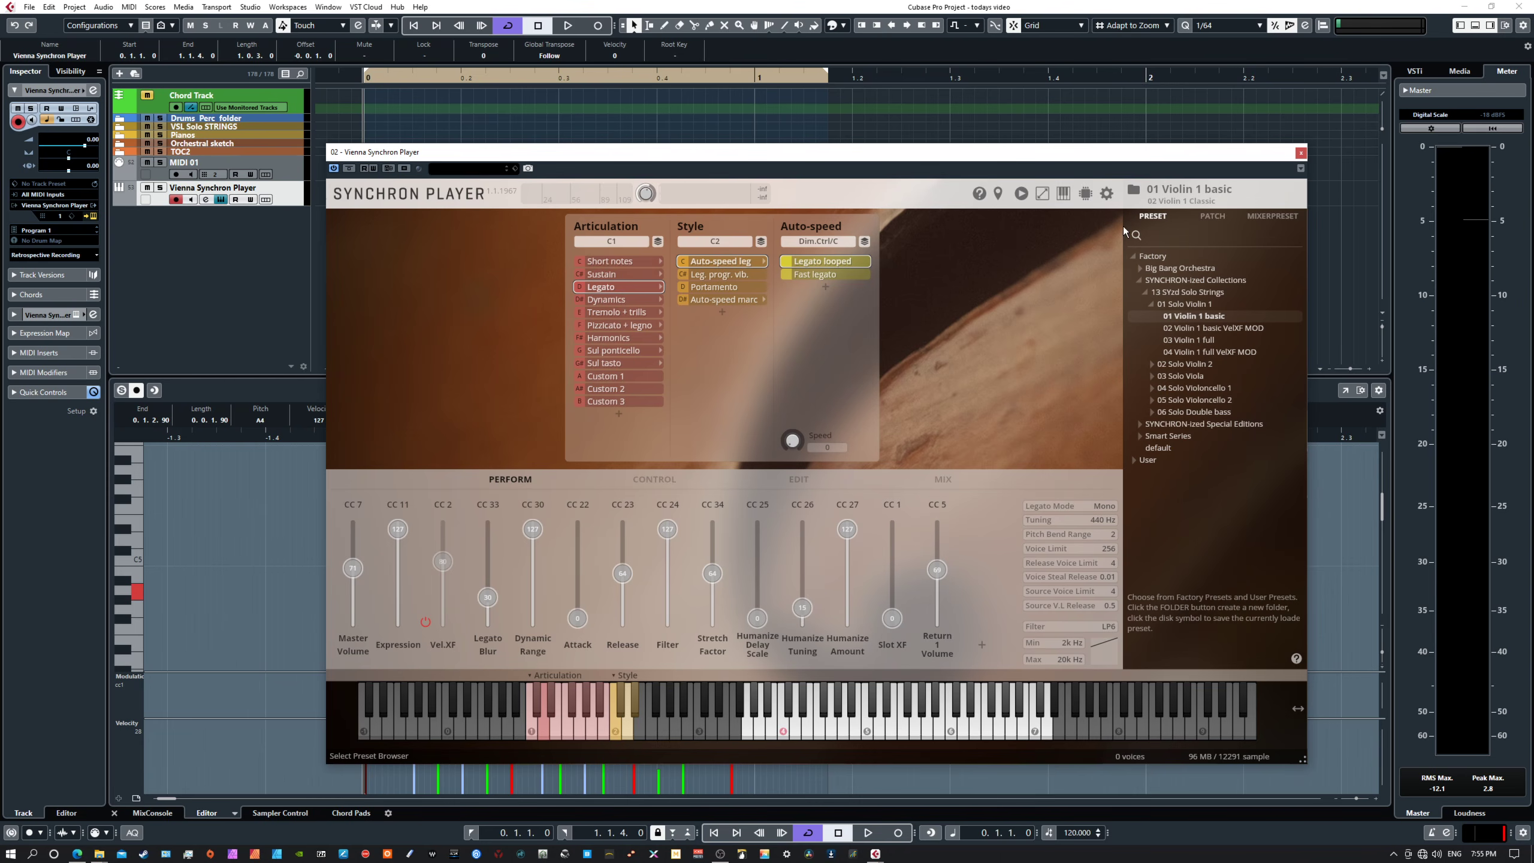
{"action": "right_click", "coordinate": [763, 368]}
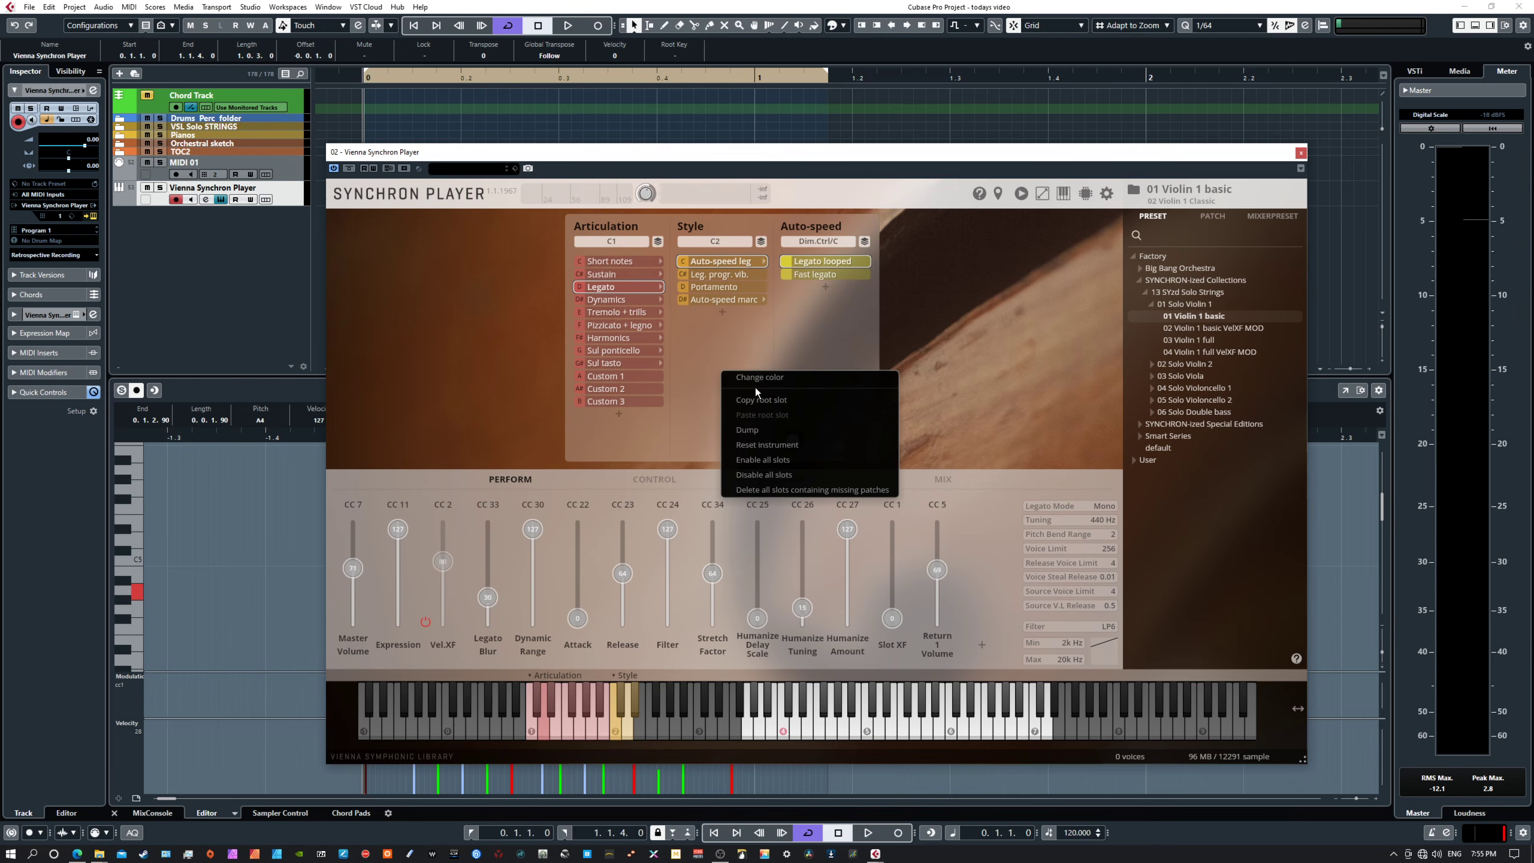
{"action": "left_click", "coordinate": [752, 445]}
{"action": "left_click", "coordinate": [764, 514]}
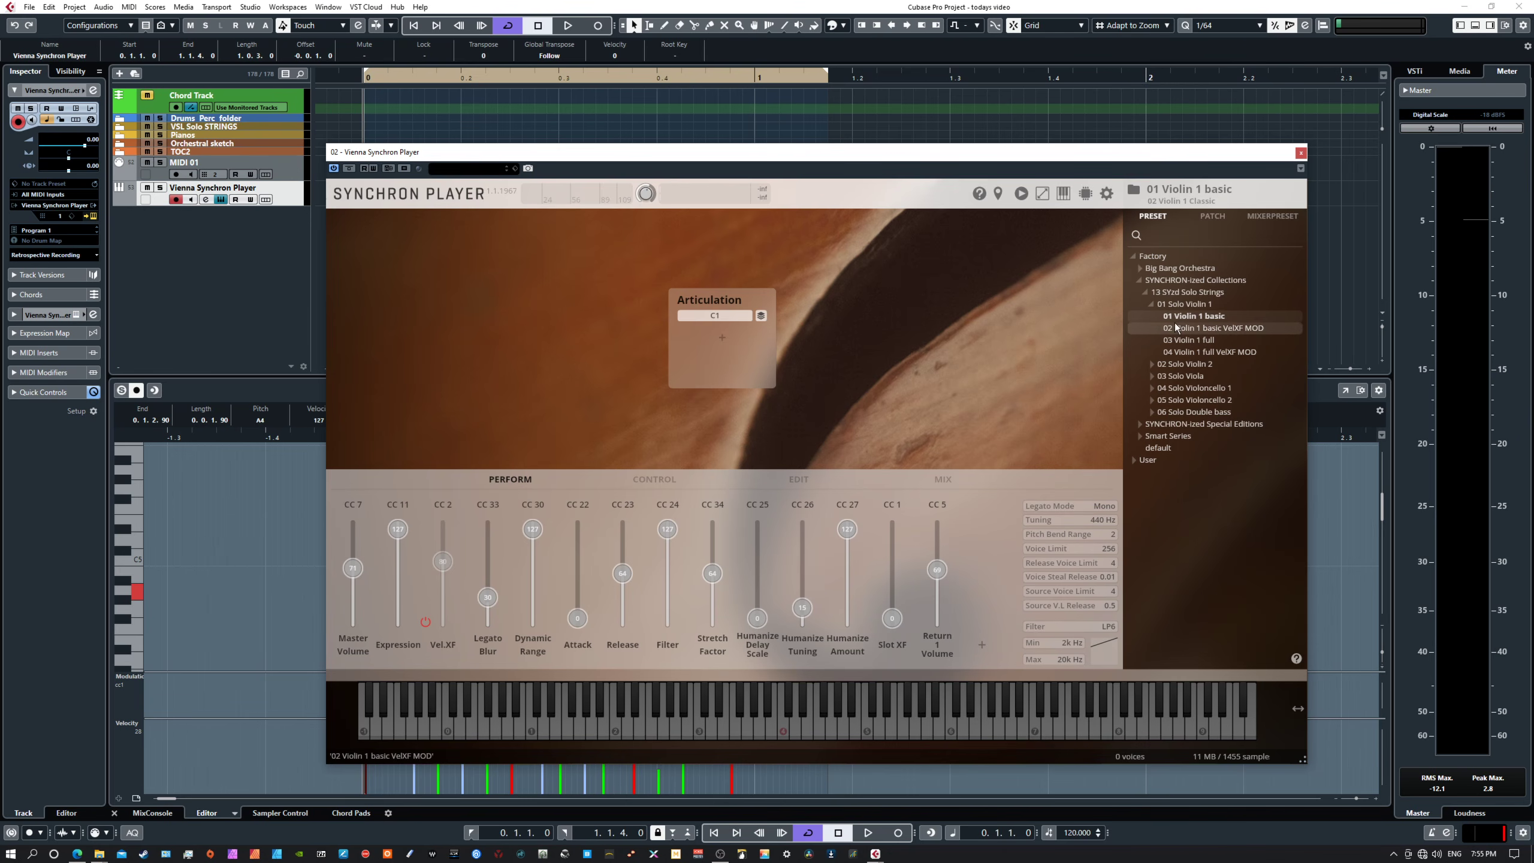
- Examine the main channel's impulse response settings in the mixer and close them
{"action": "left_click", "coordinate": [942, 480]}
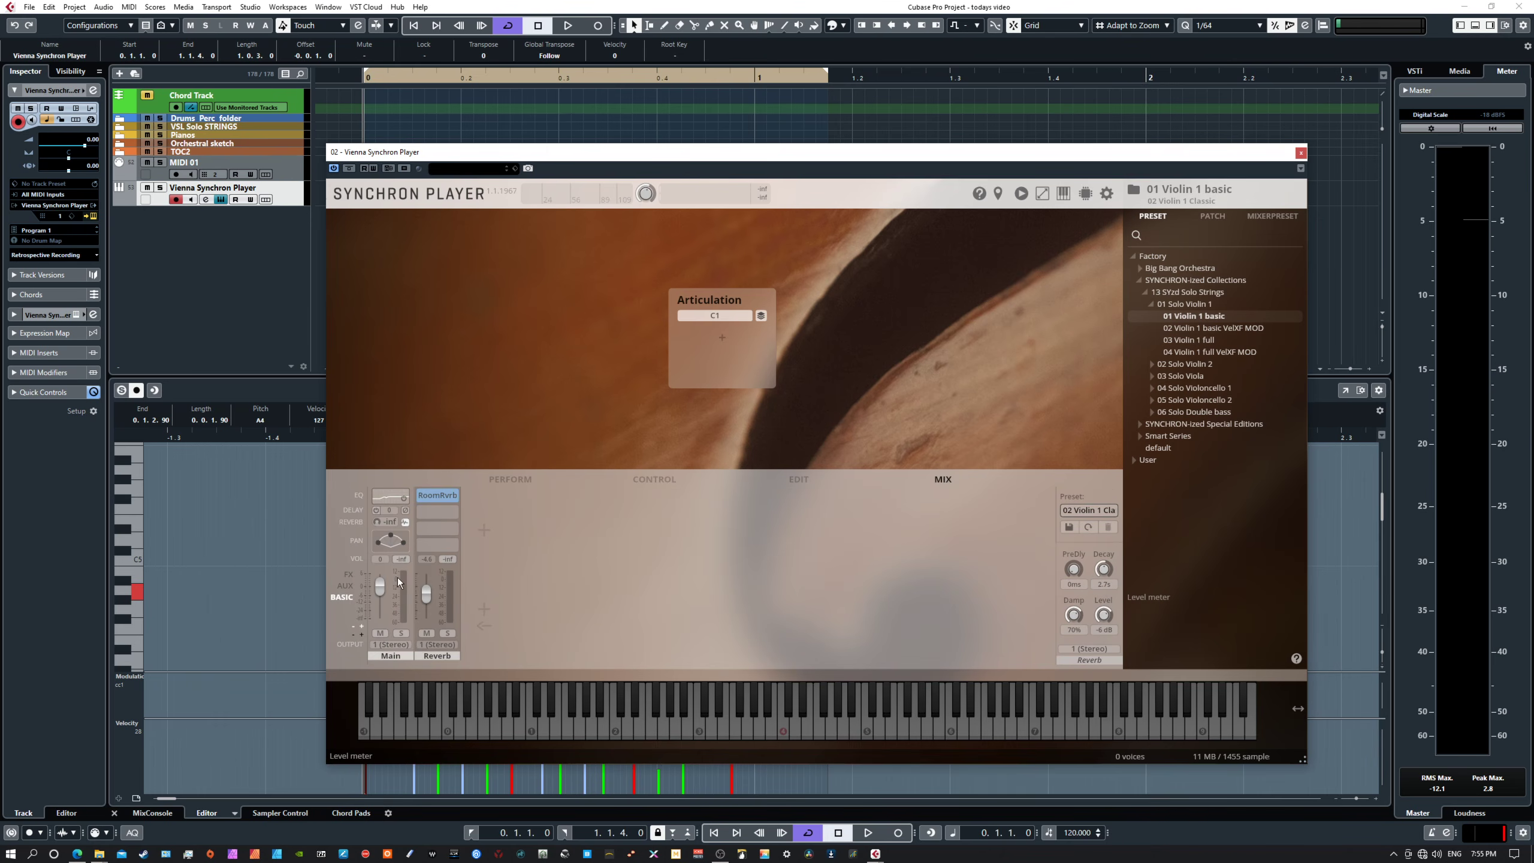
{"action": "left_click", "coordinate": [405, 522]}
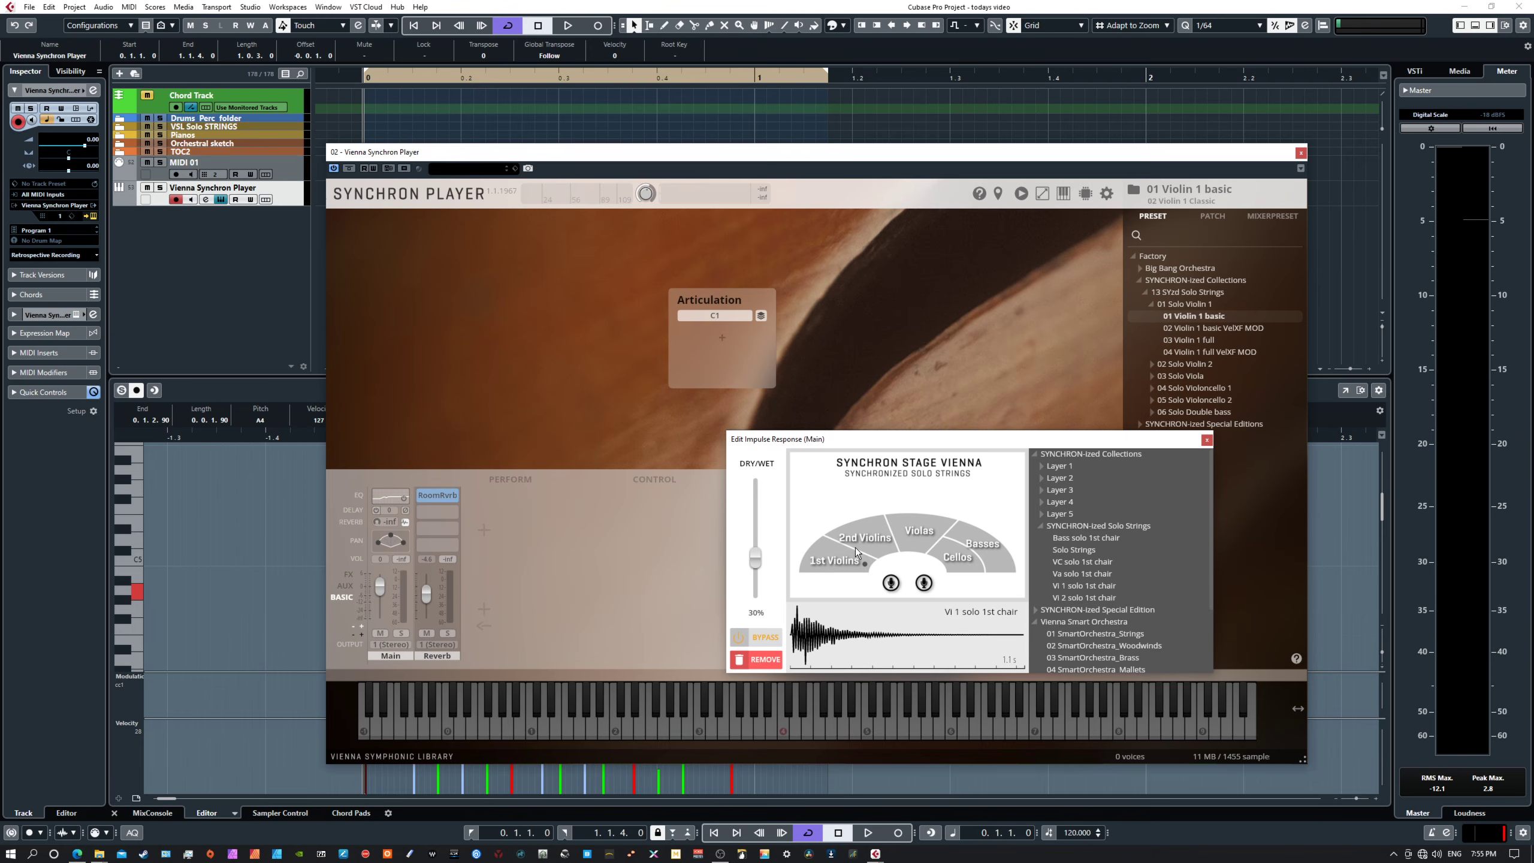
{"action": "left_click", "coordinate": [1206, 439]}
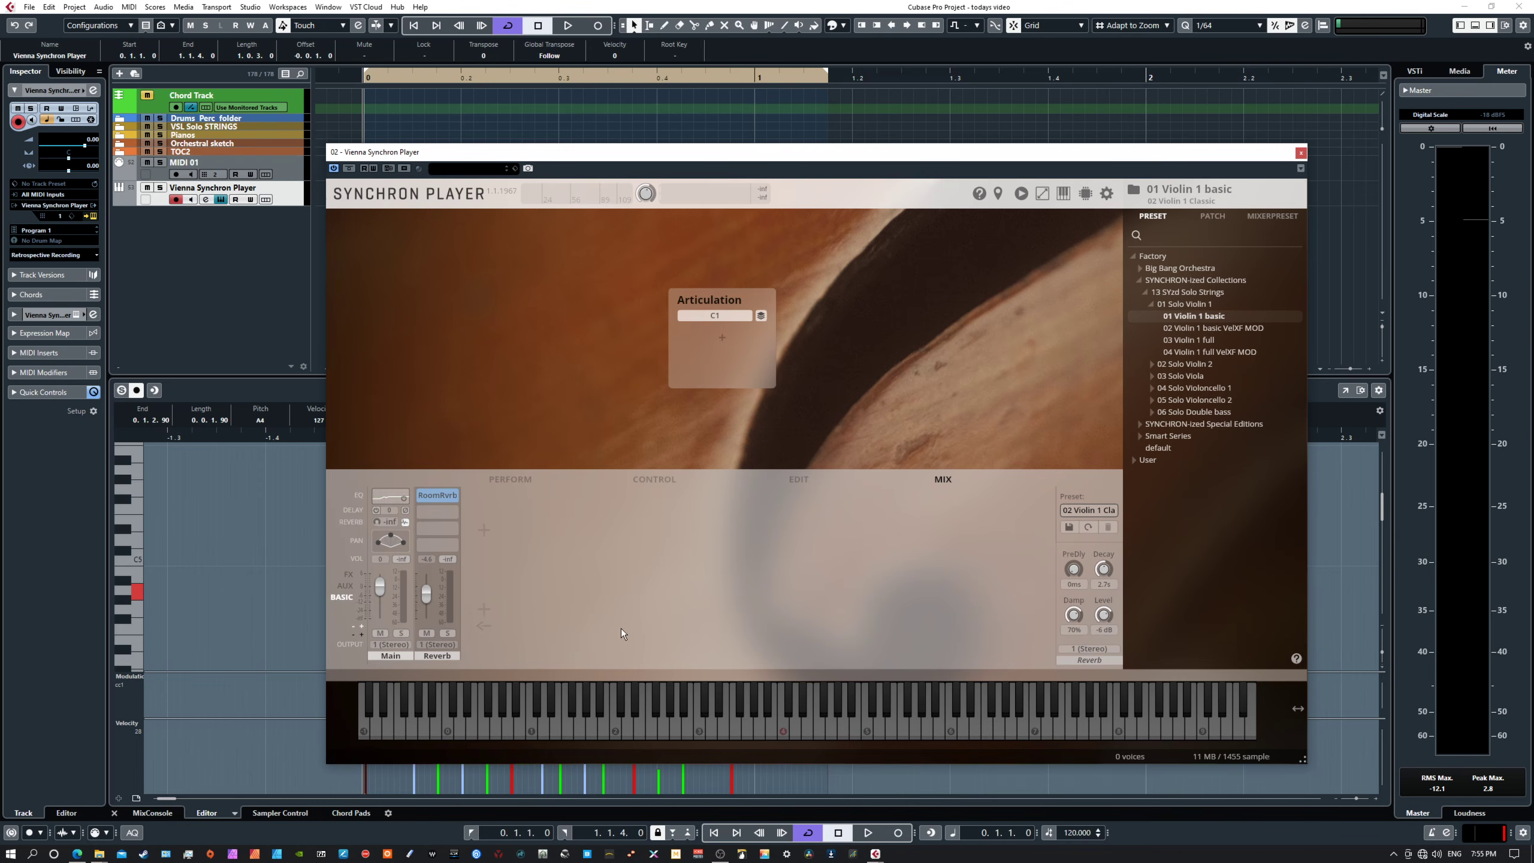
- Check the preset's performance faders, controller mappings and slot settings, and inspect the Articulation dimension's name without changing it
{"action": "left_click", "coordinate": [511, 478]}
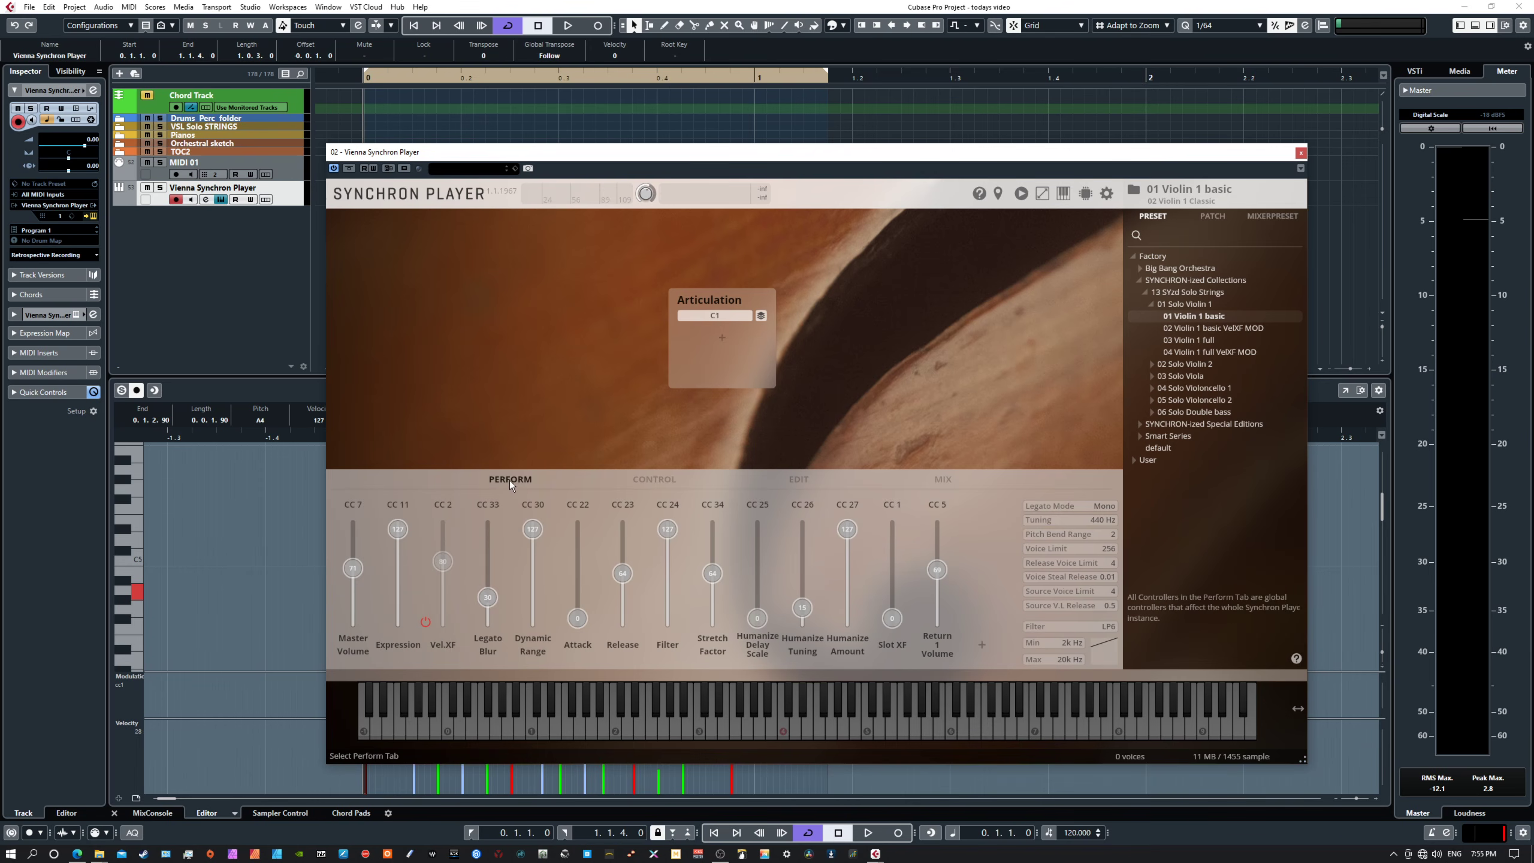
{"action": "left_click", "coordinate": [649, 479]}
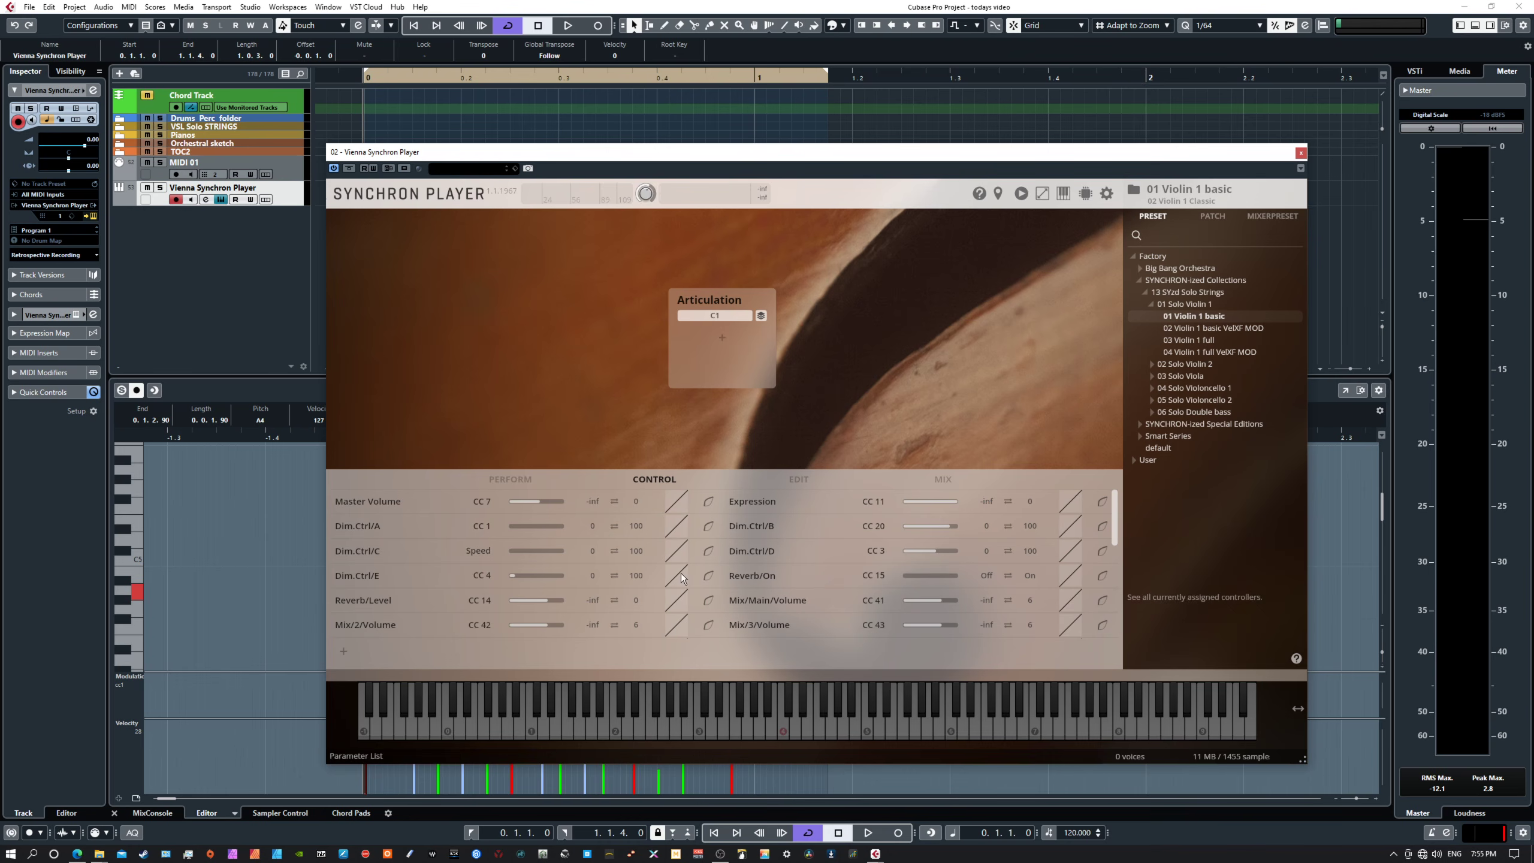
{"action": "left_click", "coordinate": [792, 477]}
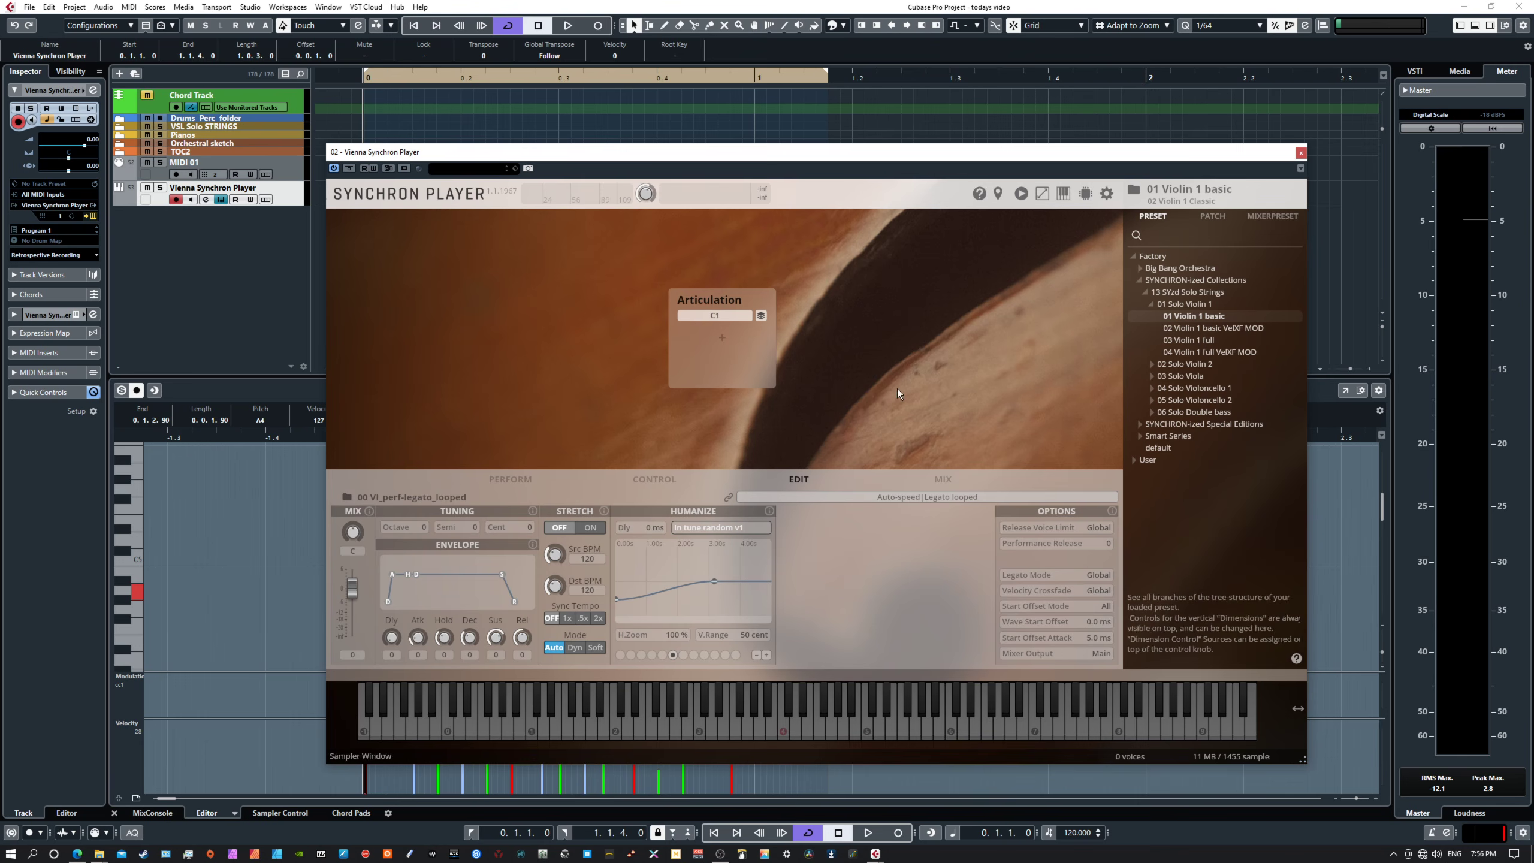
{"action": "double_click", "coordinate": [716, 300]}
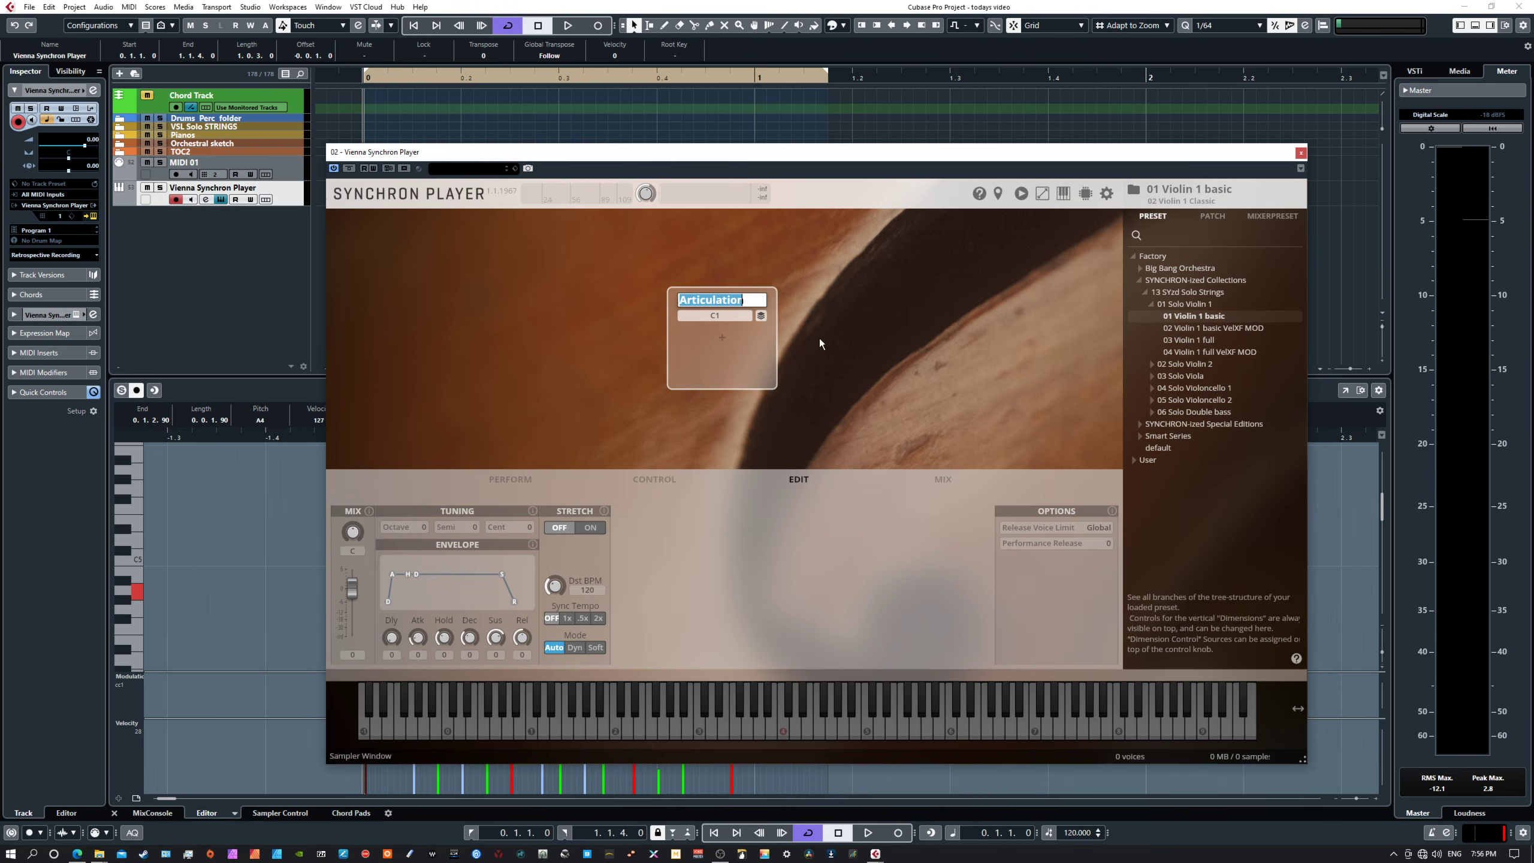
{"action": "key", "text": "Escape"}
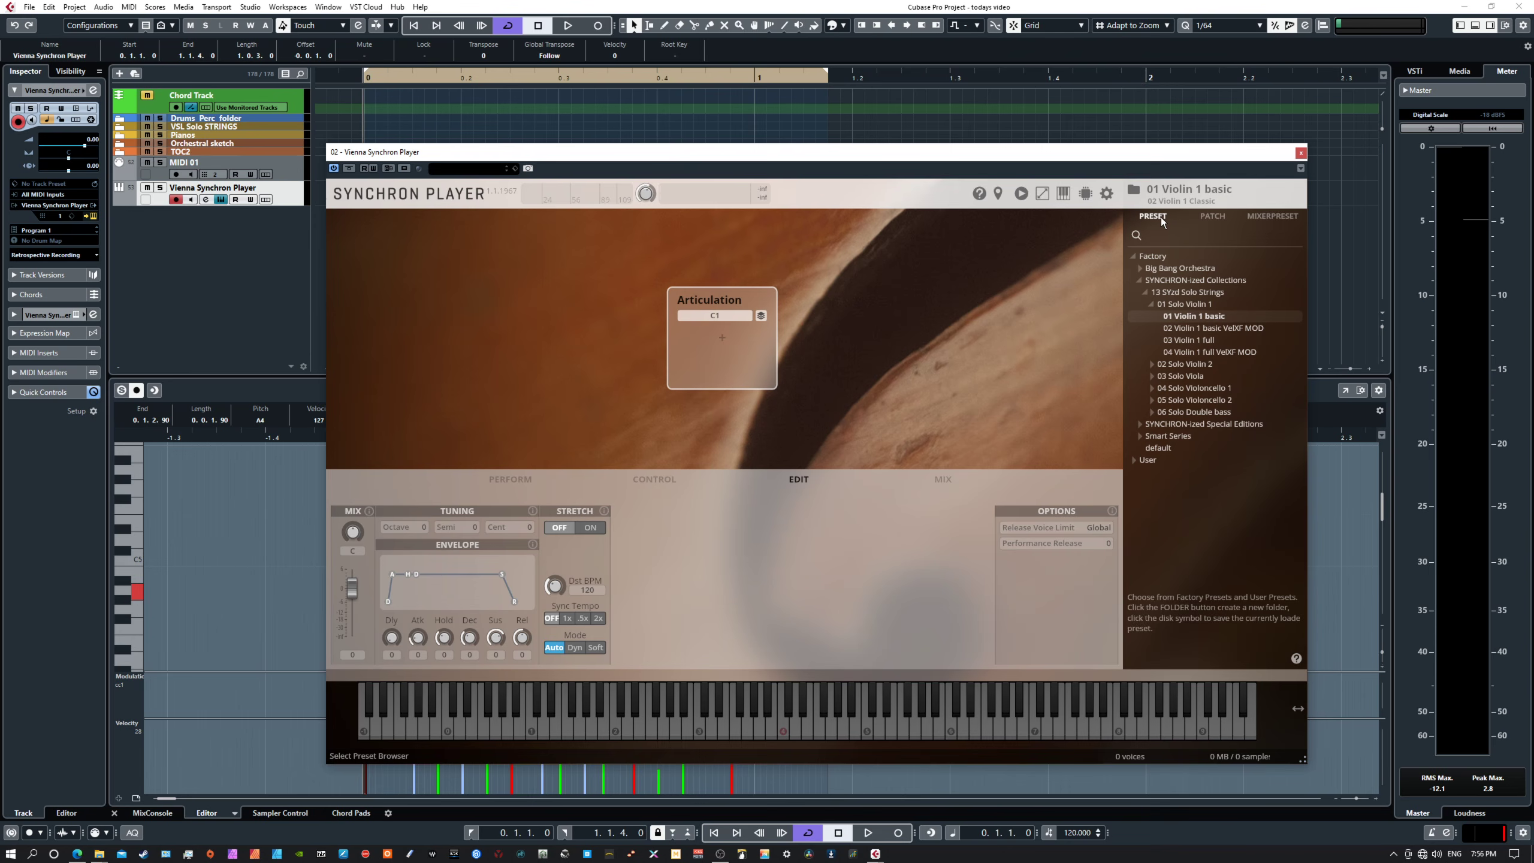
- Start a new folder in the User presets, cancel it, and collapse the User folder
{"action": "mouse_move", "coordinate": [1137, 463]}
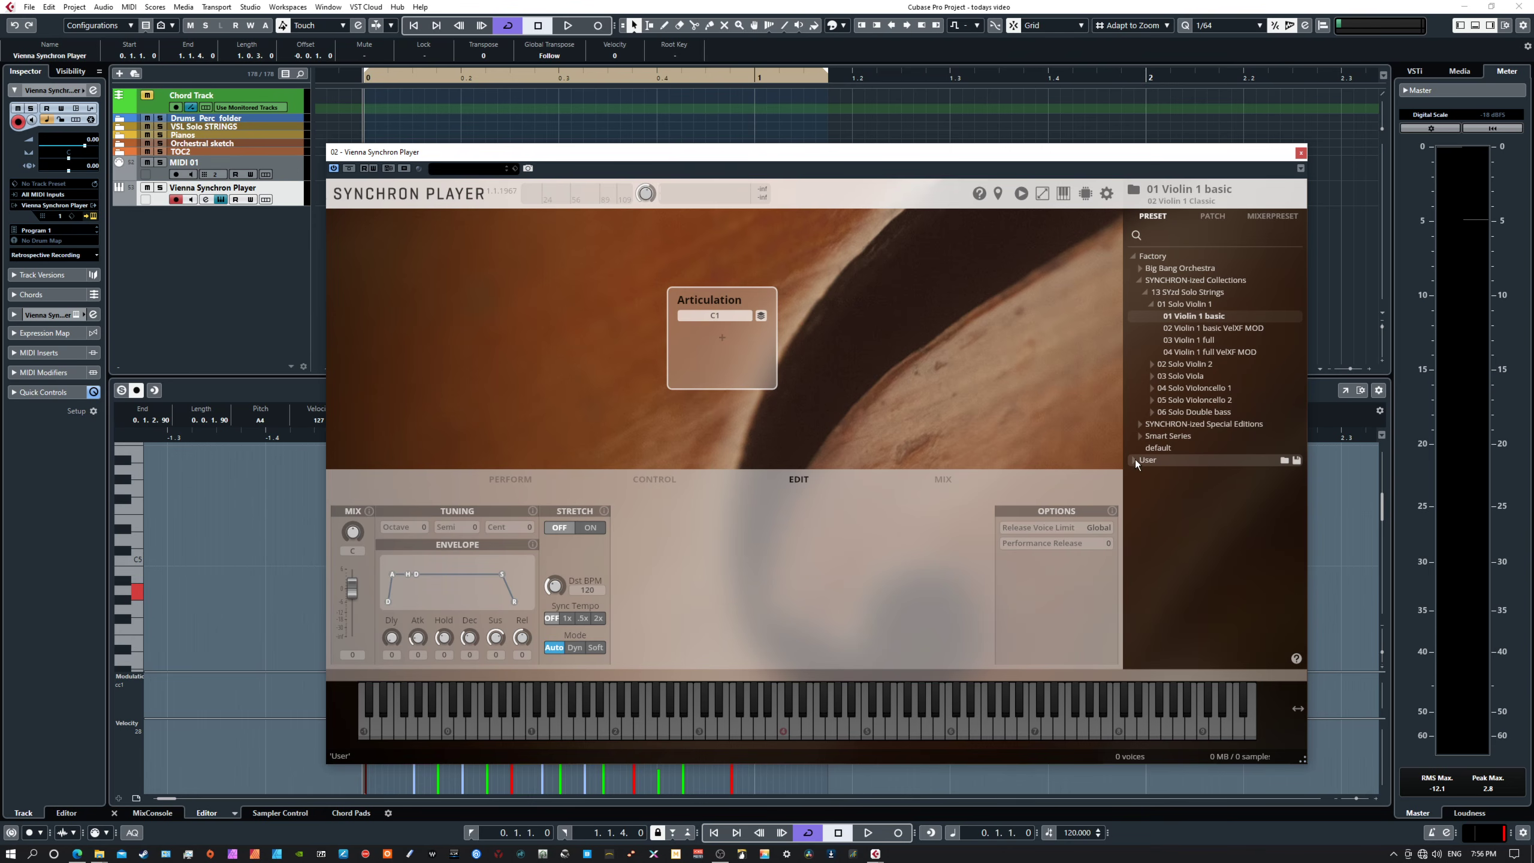
{"action": "left_click", "coordinate": [1284, 460]}
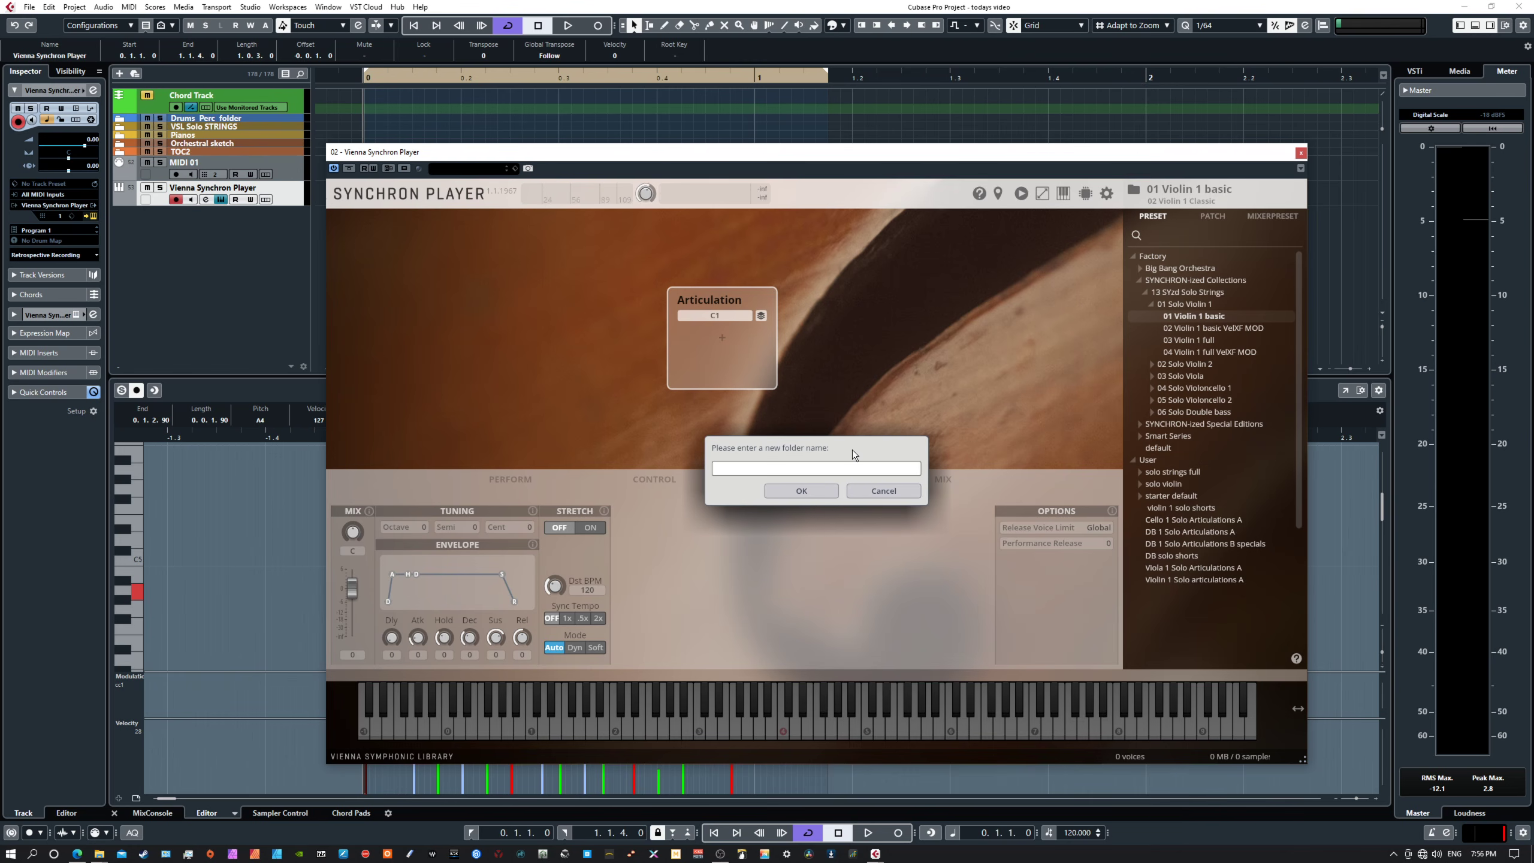
{"action": "left_click", "coordinate": [882, 491]}
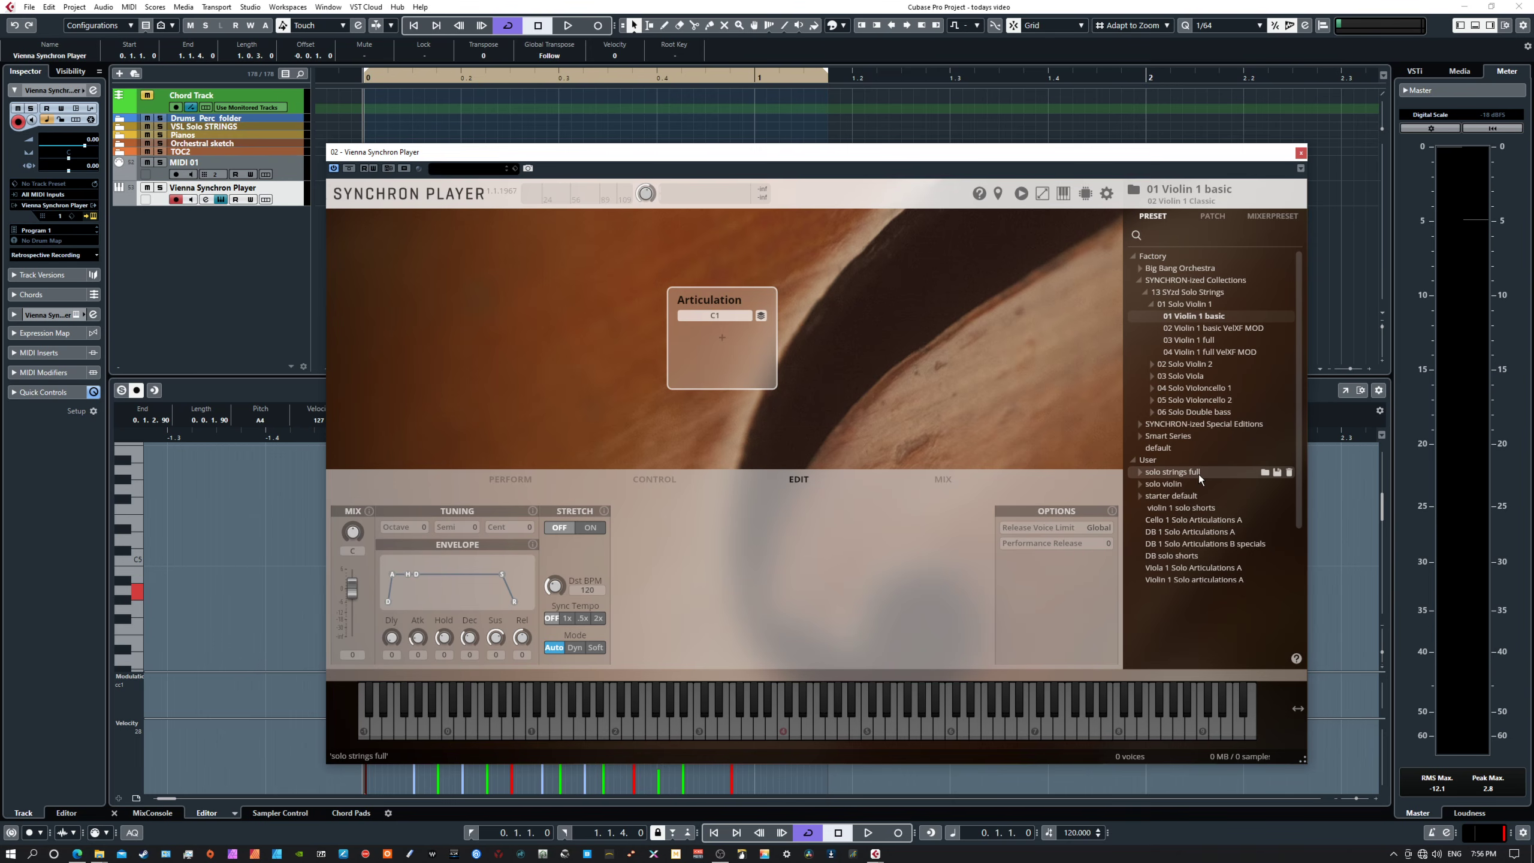
{"action": "left_click", "coordinate": [1147, 460]}
{"action": "left_click", "coordinate": [1136, 461]}
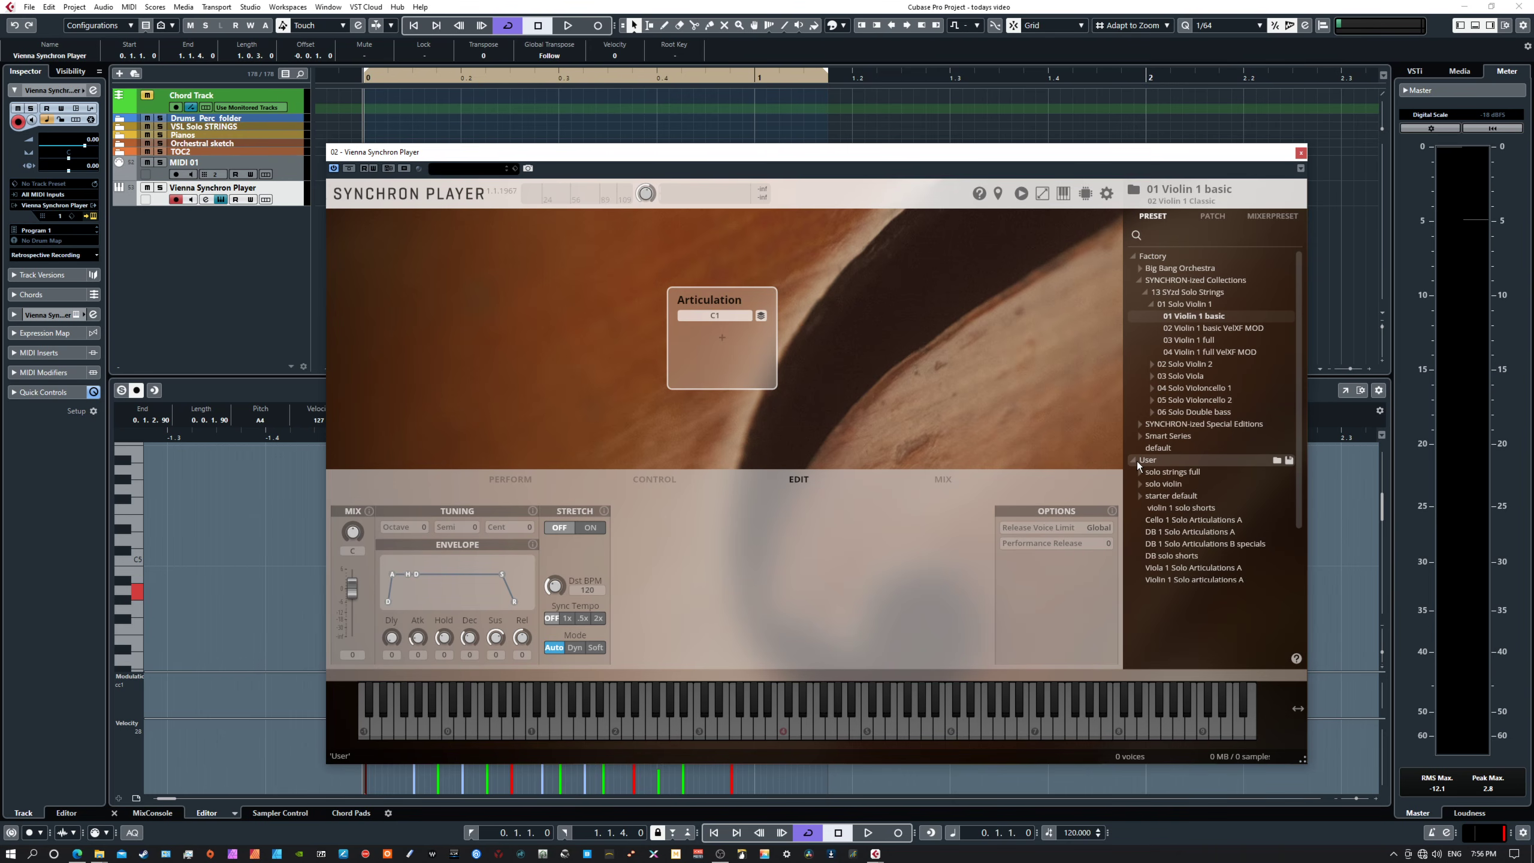
{"action": "left_click", "coordinate": [1136, 461]}
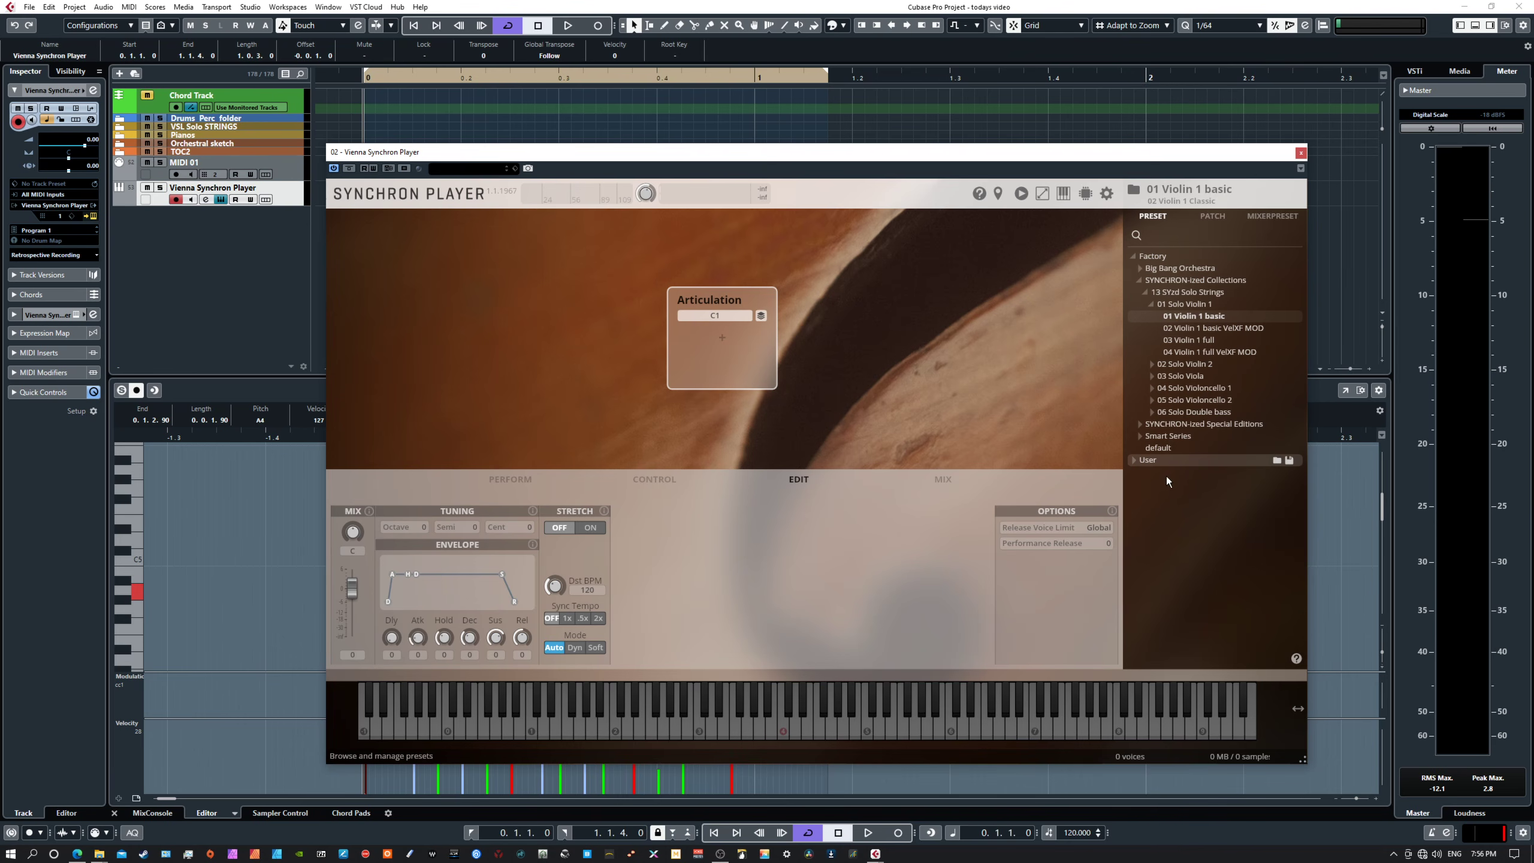
- Check the preset save name prompt and the Articulation dimension's keyswitch assignment options, dismissing both
{"action": "left_click", "coordinate": [1289, 461]}
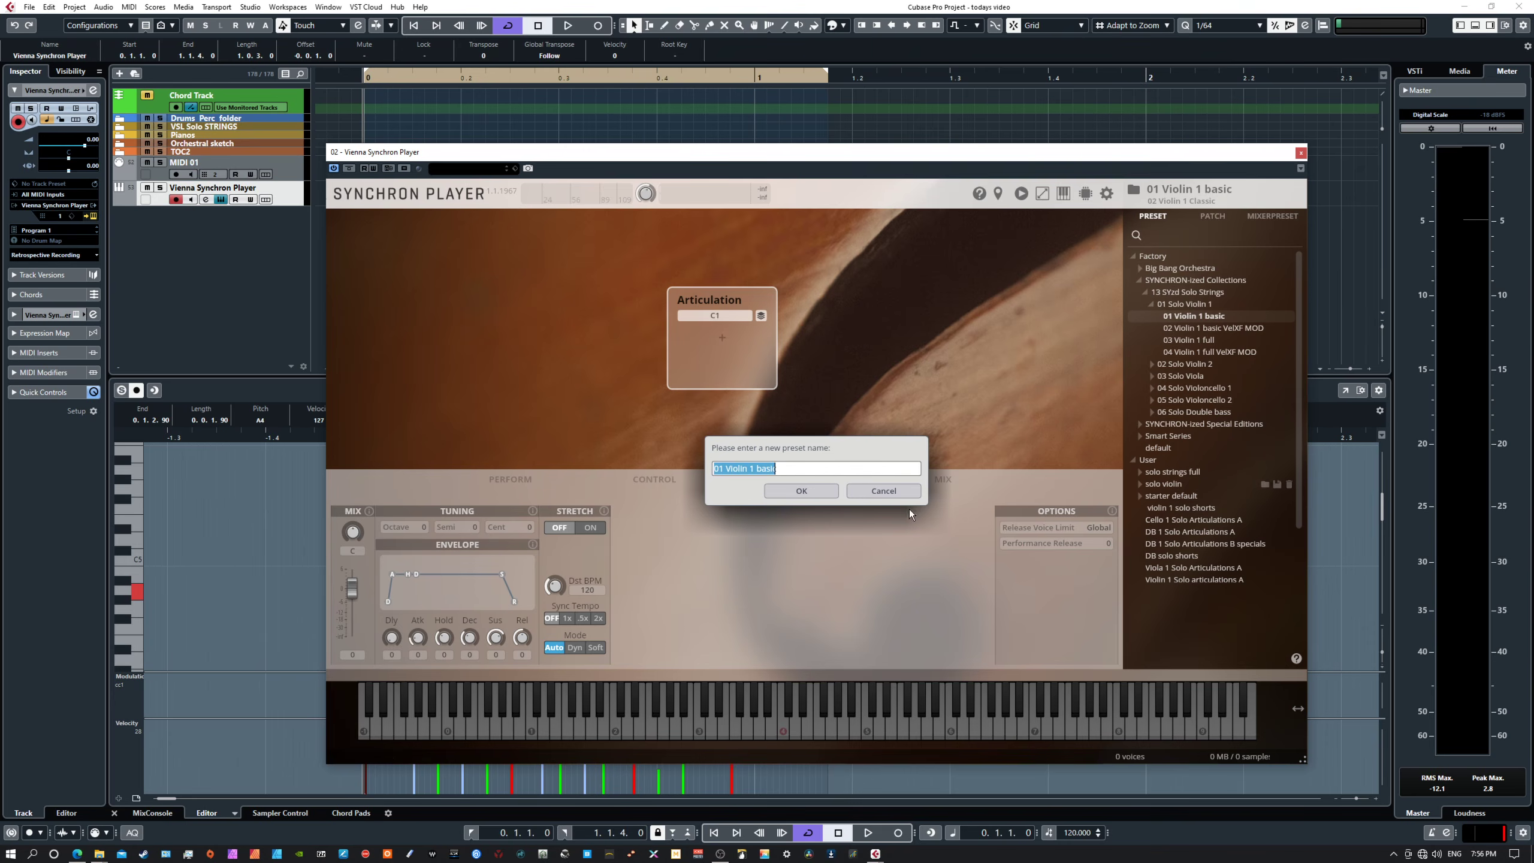
{"action": "left_click", "coordinate": [884, 492]}
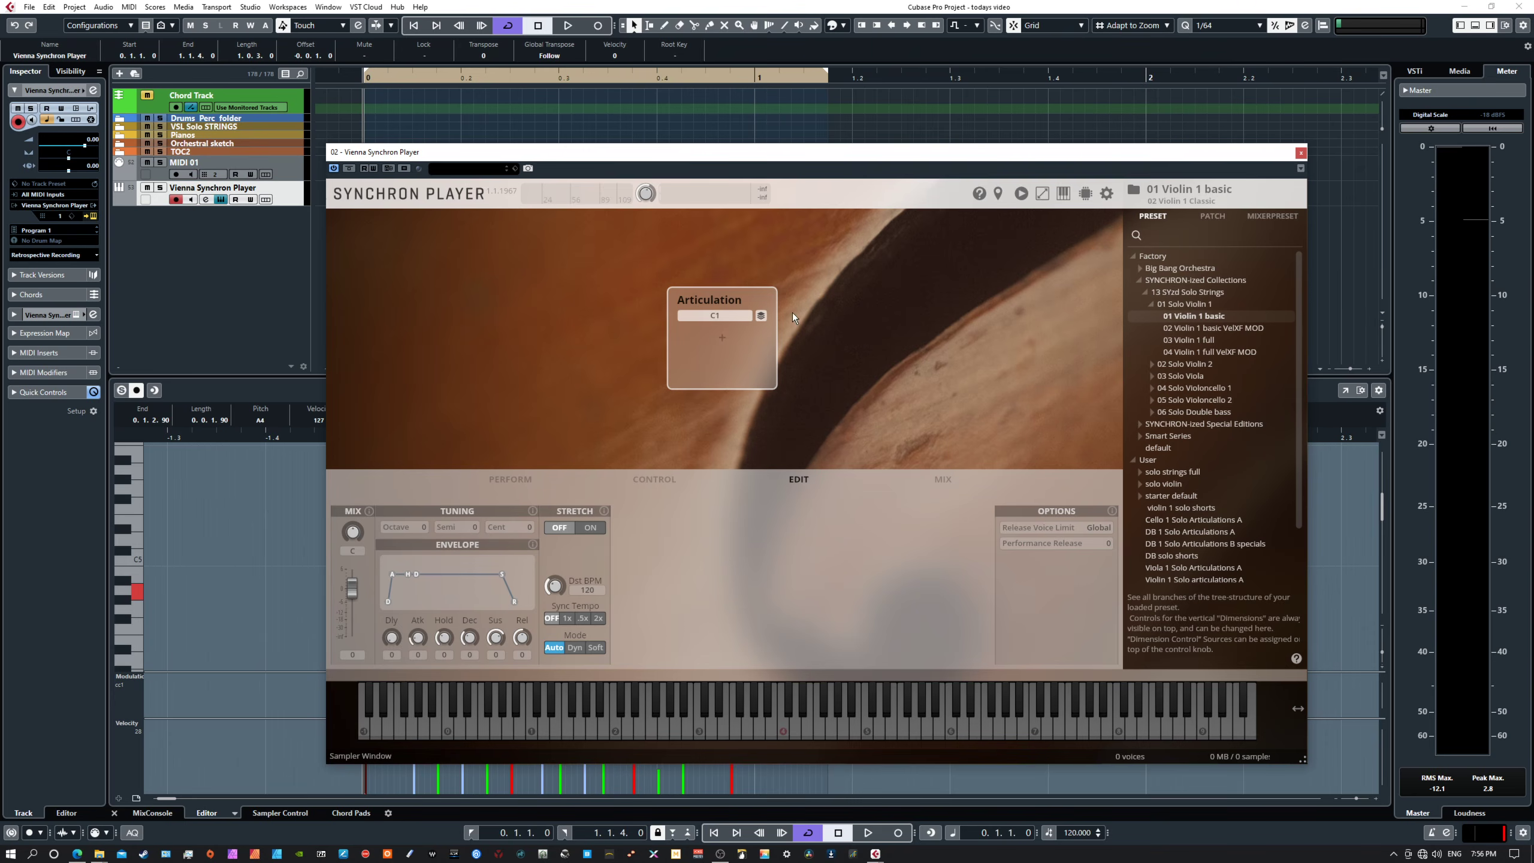
{"action": "left_click", "coordinate": [733, 314]}
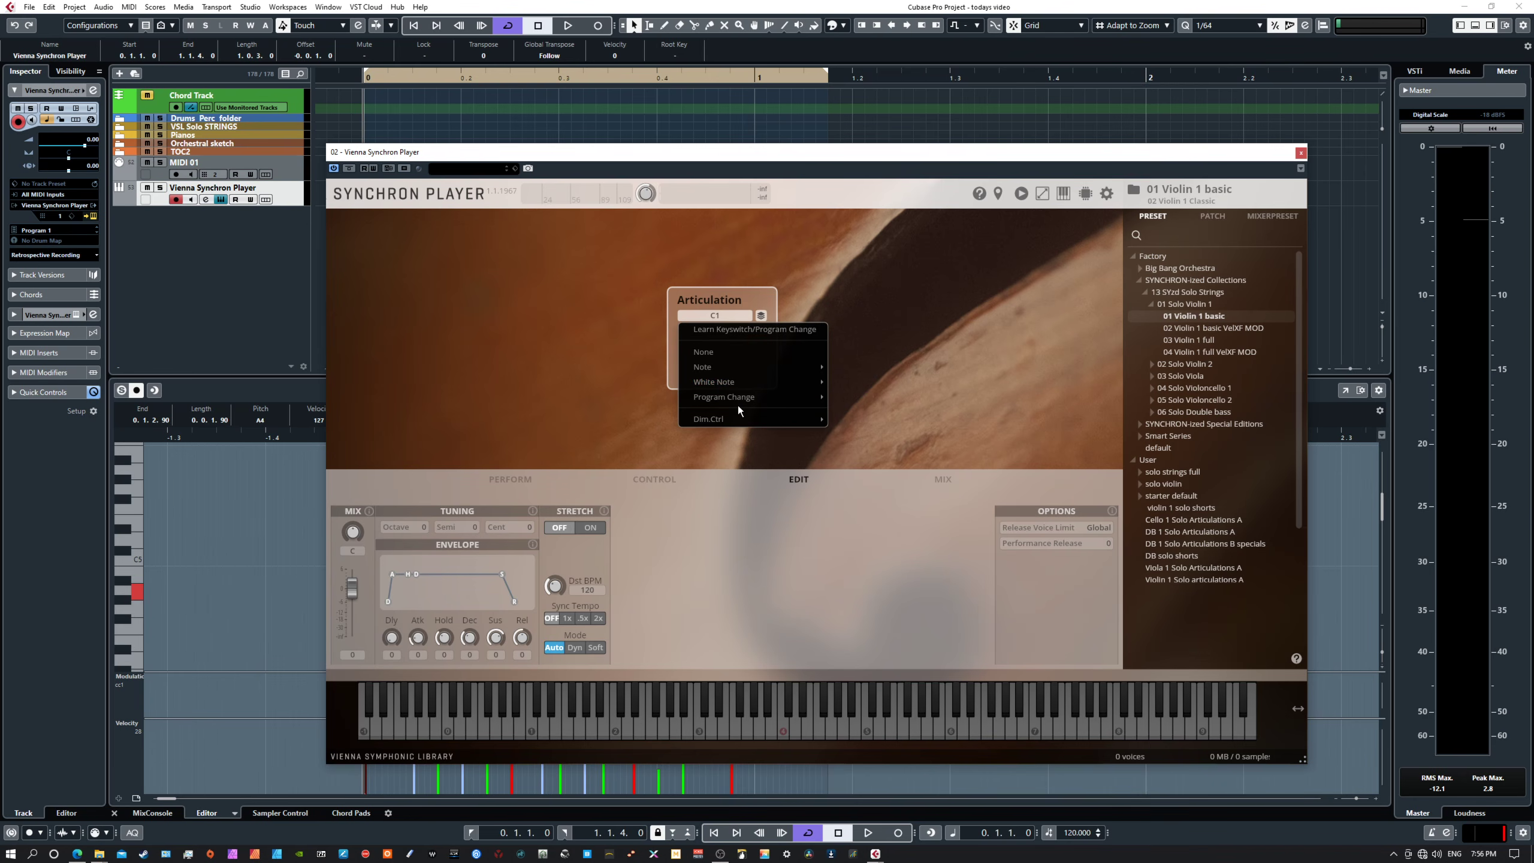
{"action": "left_click", "coordinate": [672, 357]}
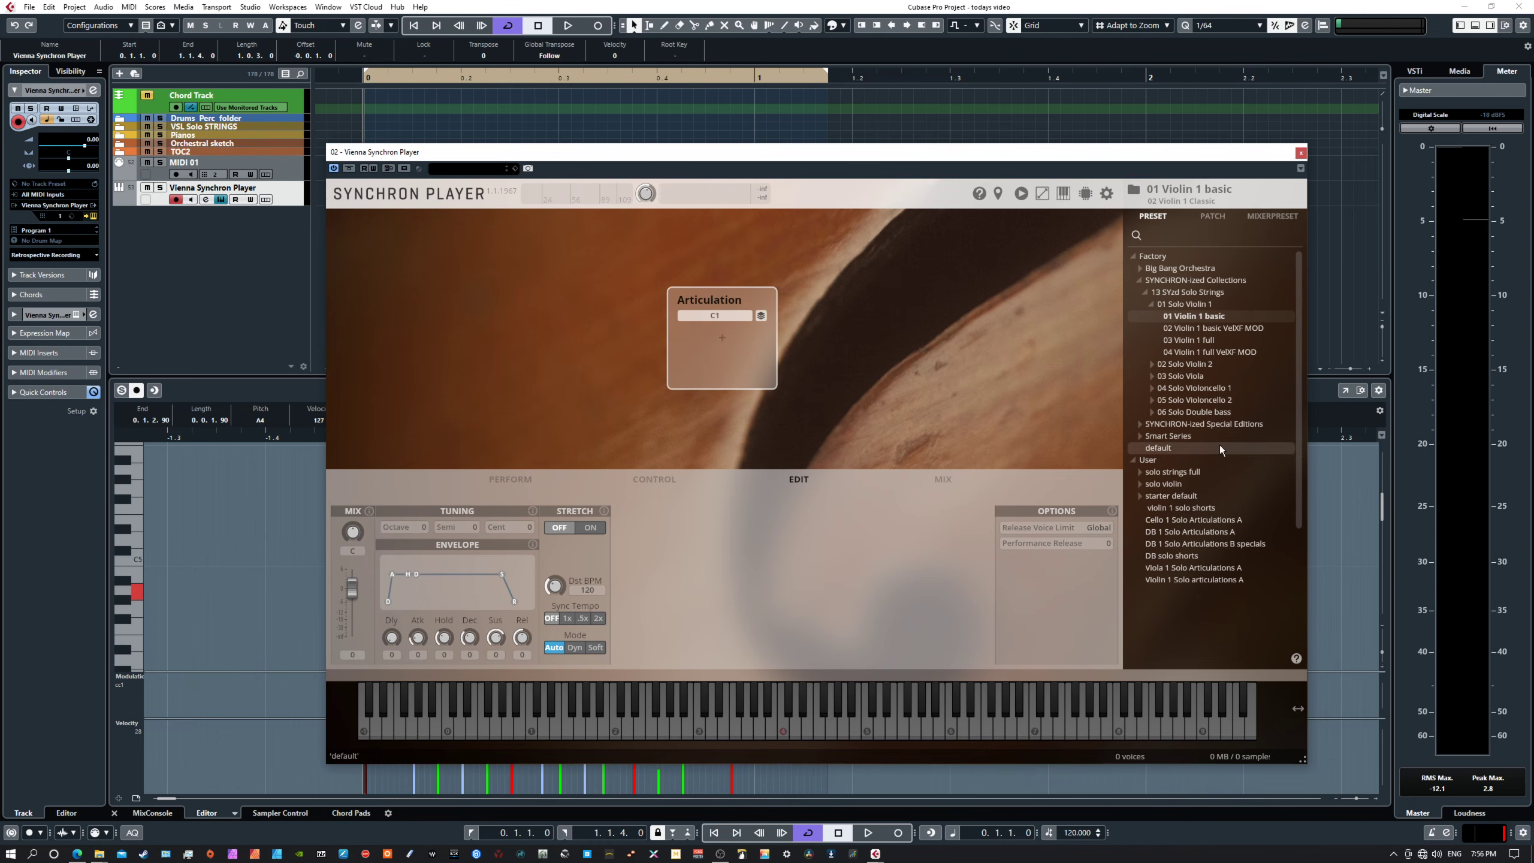
- Load the 07 TASTO patch 01 VI_tas_staccato into the Articulation dimension's empty slot, and check the C1 keyswitch options
{"action": "left_click", "coordinate": [1208, 215]}
{"action": "left_click_drag", "start_coordinate": [1193, 388], "coordinate": [718, 338]}
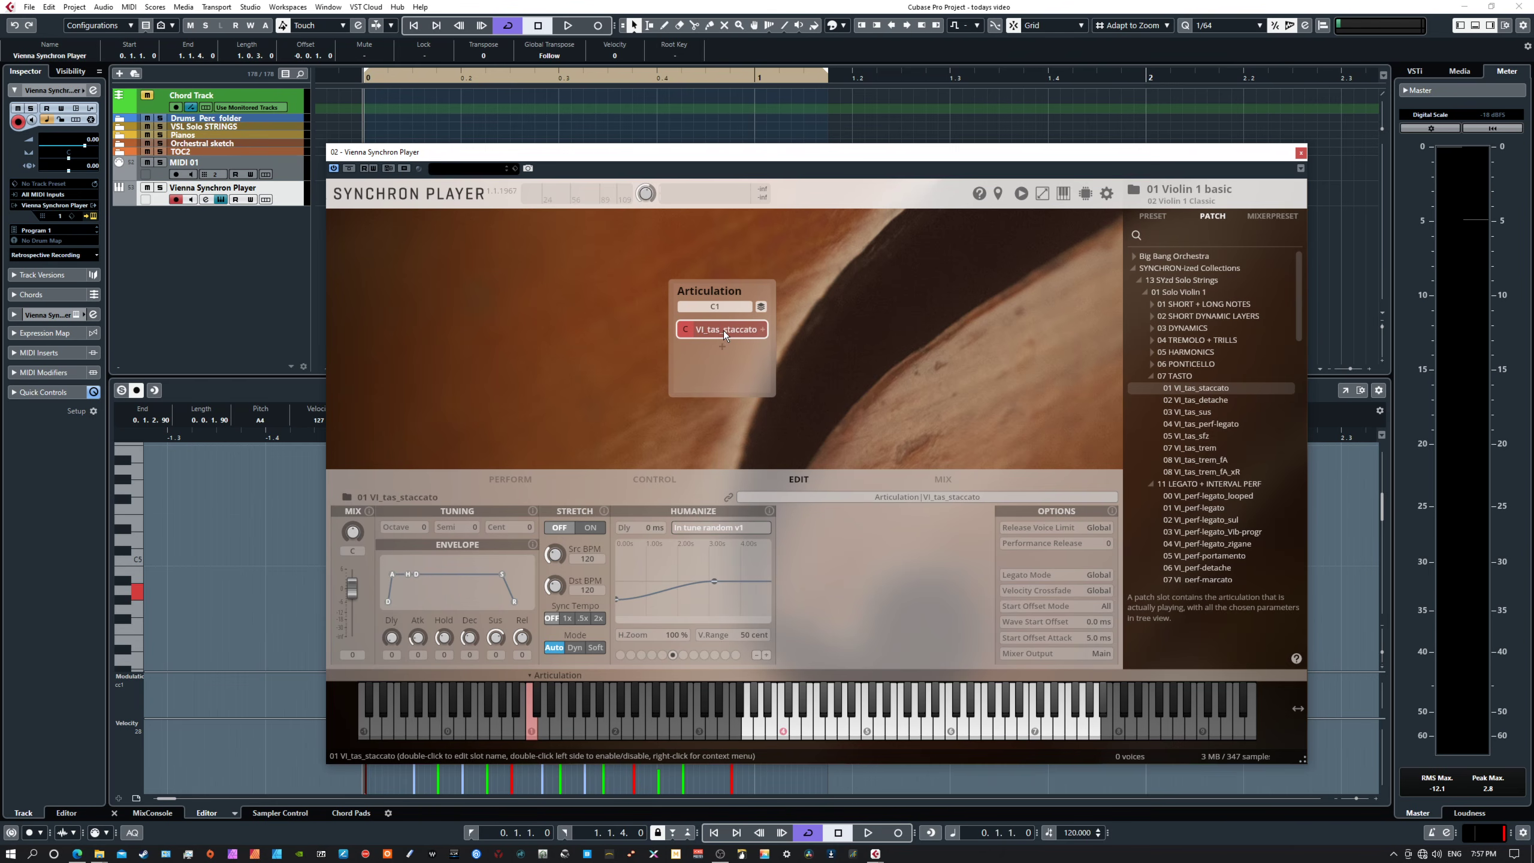
{"action": "left_click", "coordinate": [728, 307]}
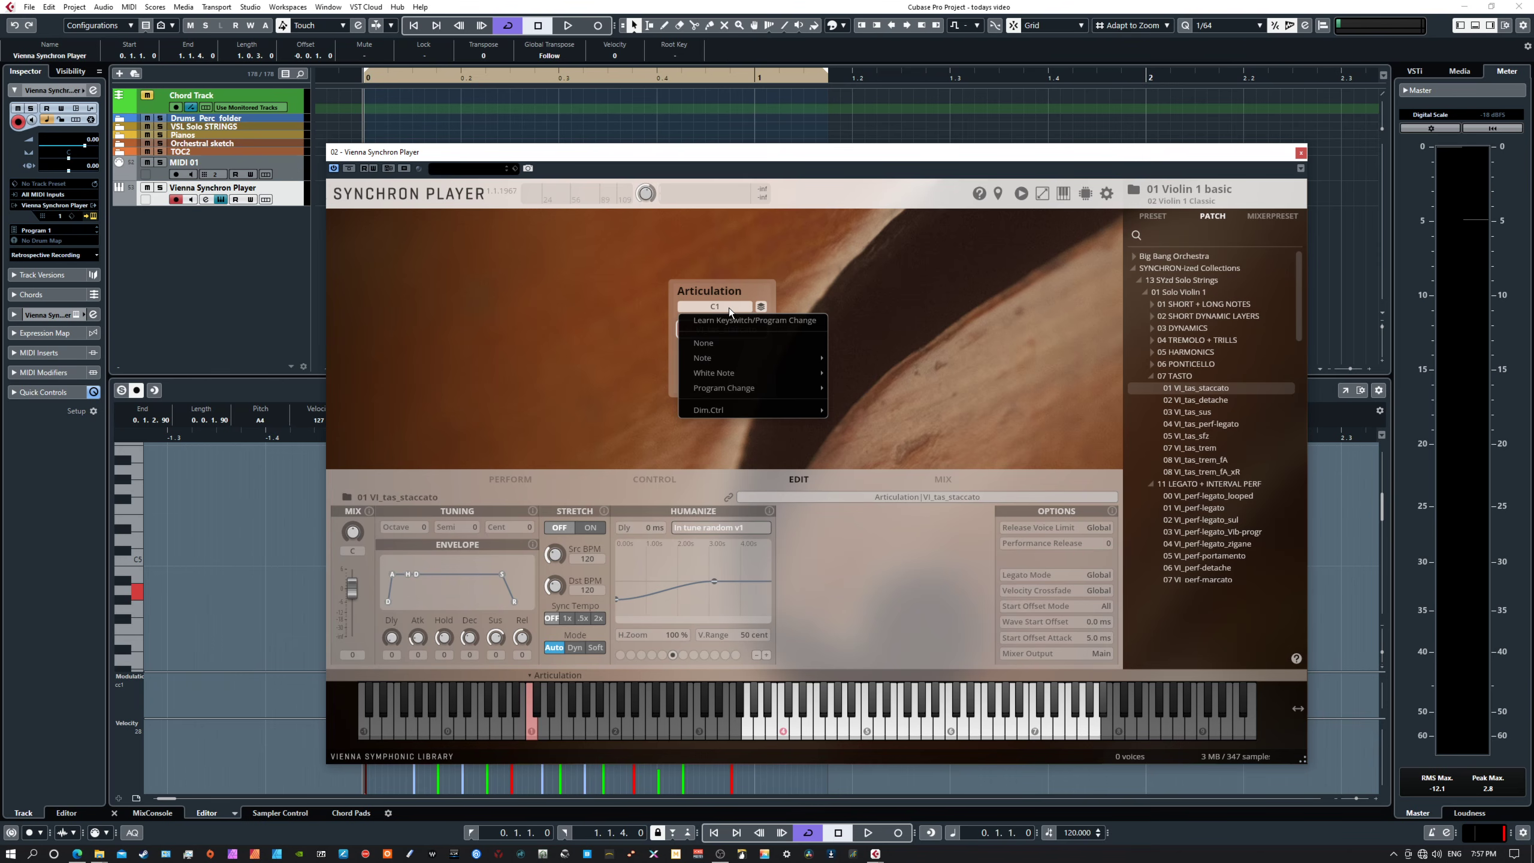
{"action": "left_click", "coordinate": [748, 288]}
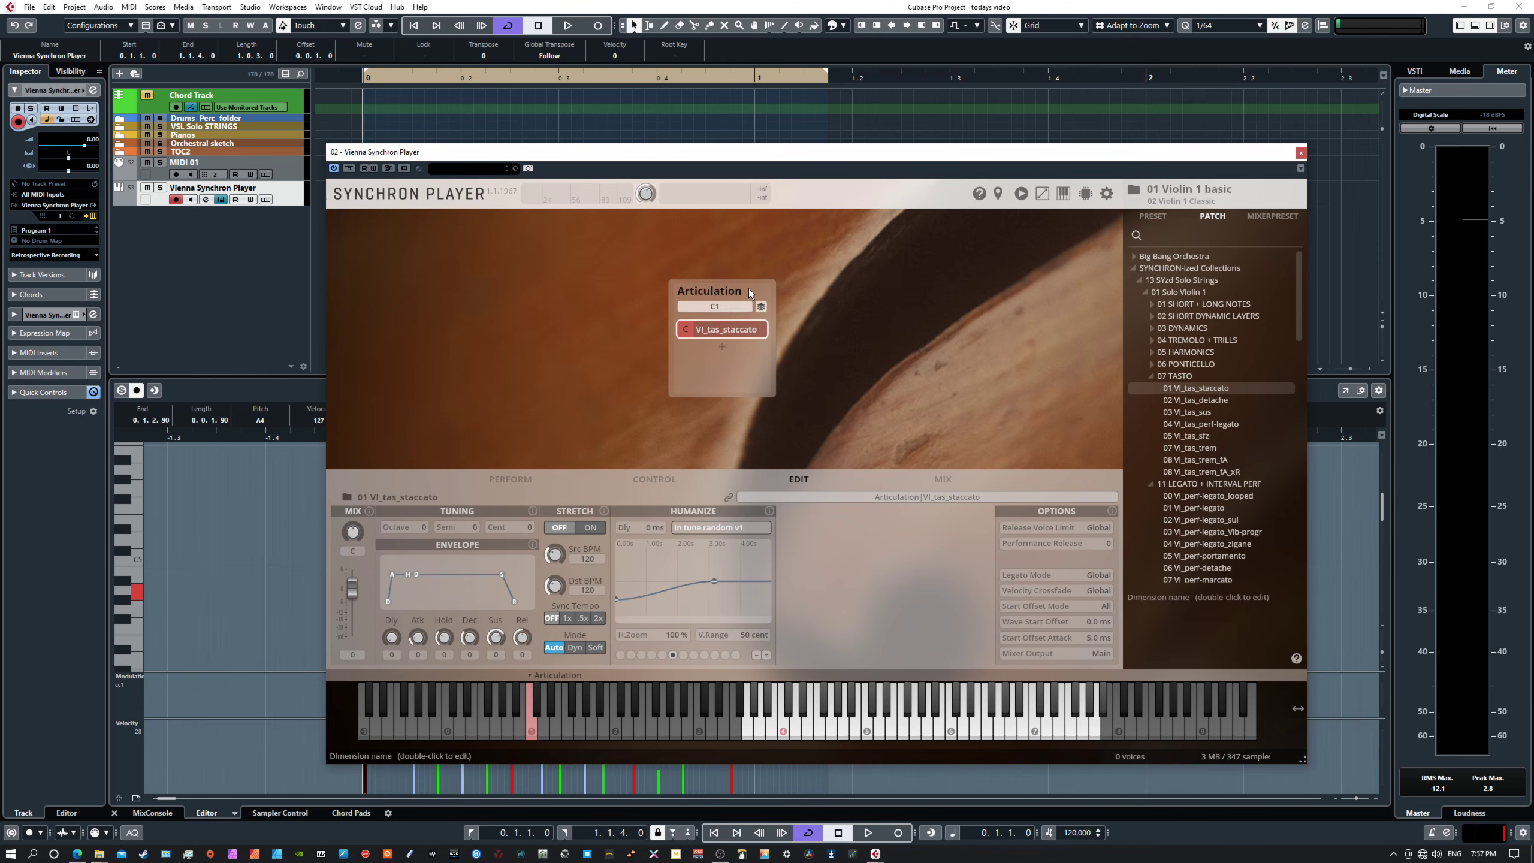
- Change the color of the Articulation dimension's VI_tas_staccato slot to green
{"action": "right_click", "coordinate": [724, 331]}
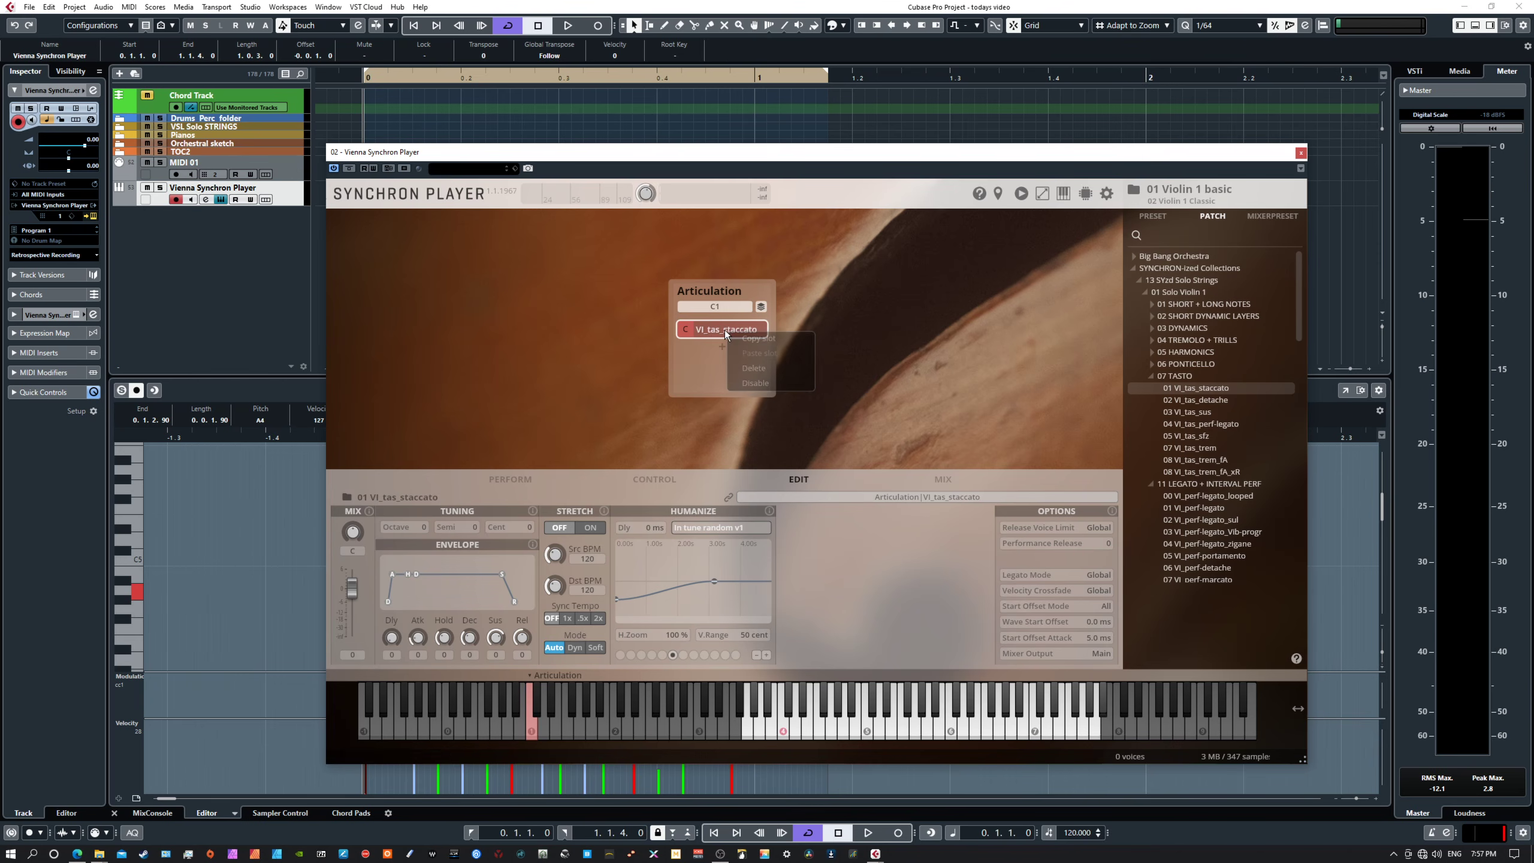
{"action": "left_click", "coordinate": [699, 374]}
{"action": "right_click", "coordinate": [700, 374]}
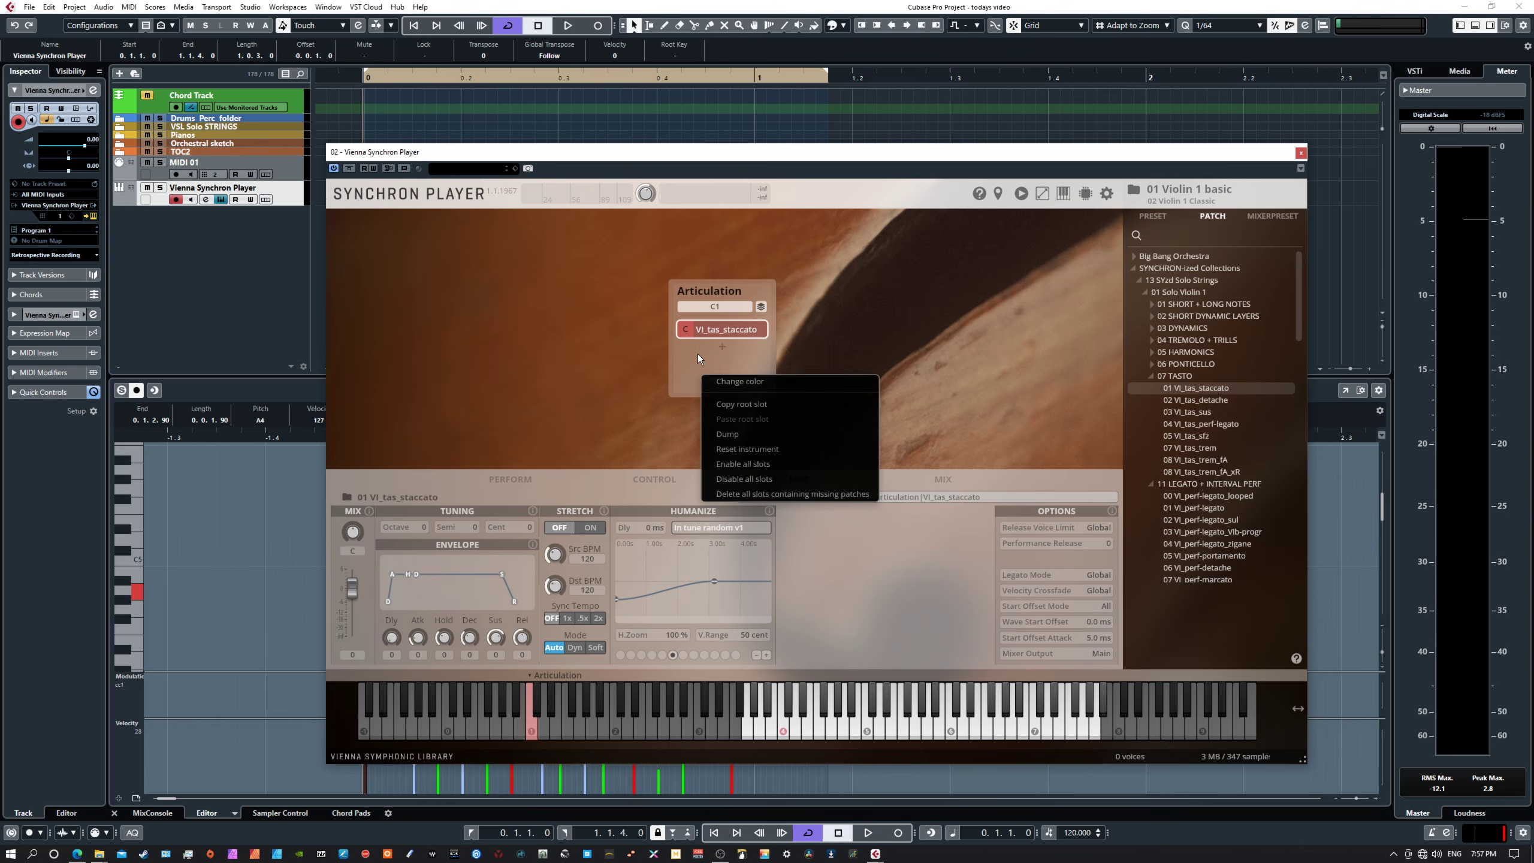
{"action": "left_click", "coordinate": [676, 368]}
{"action": "right_click", "coordinate": [713, 381]}
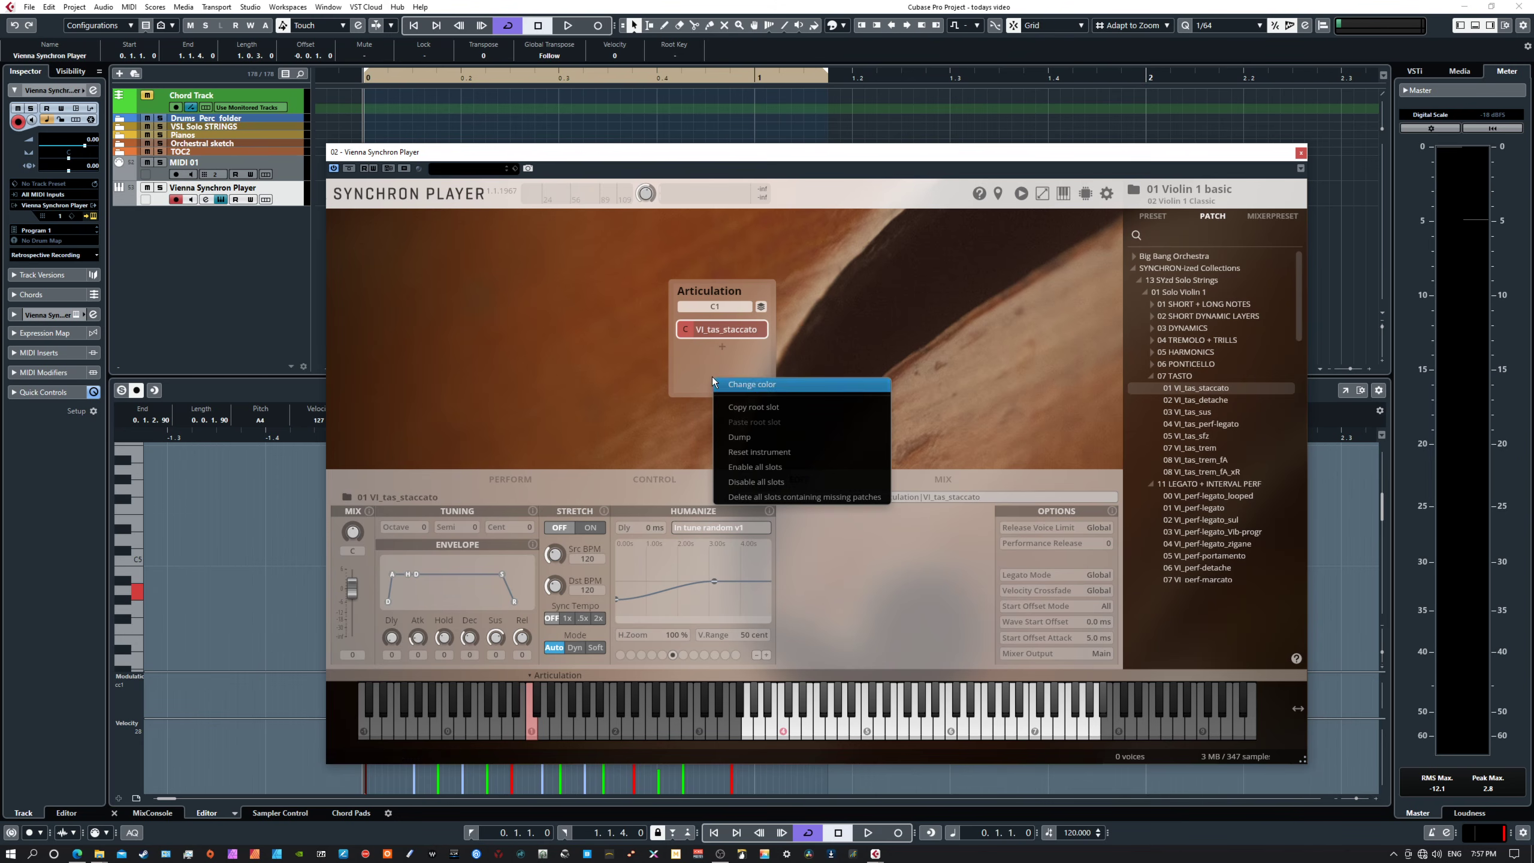
{"action": "mouse_move", "coordinate": [749, 386]}
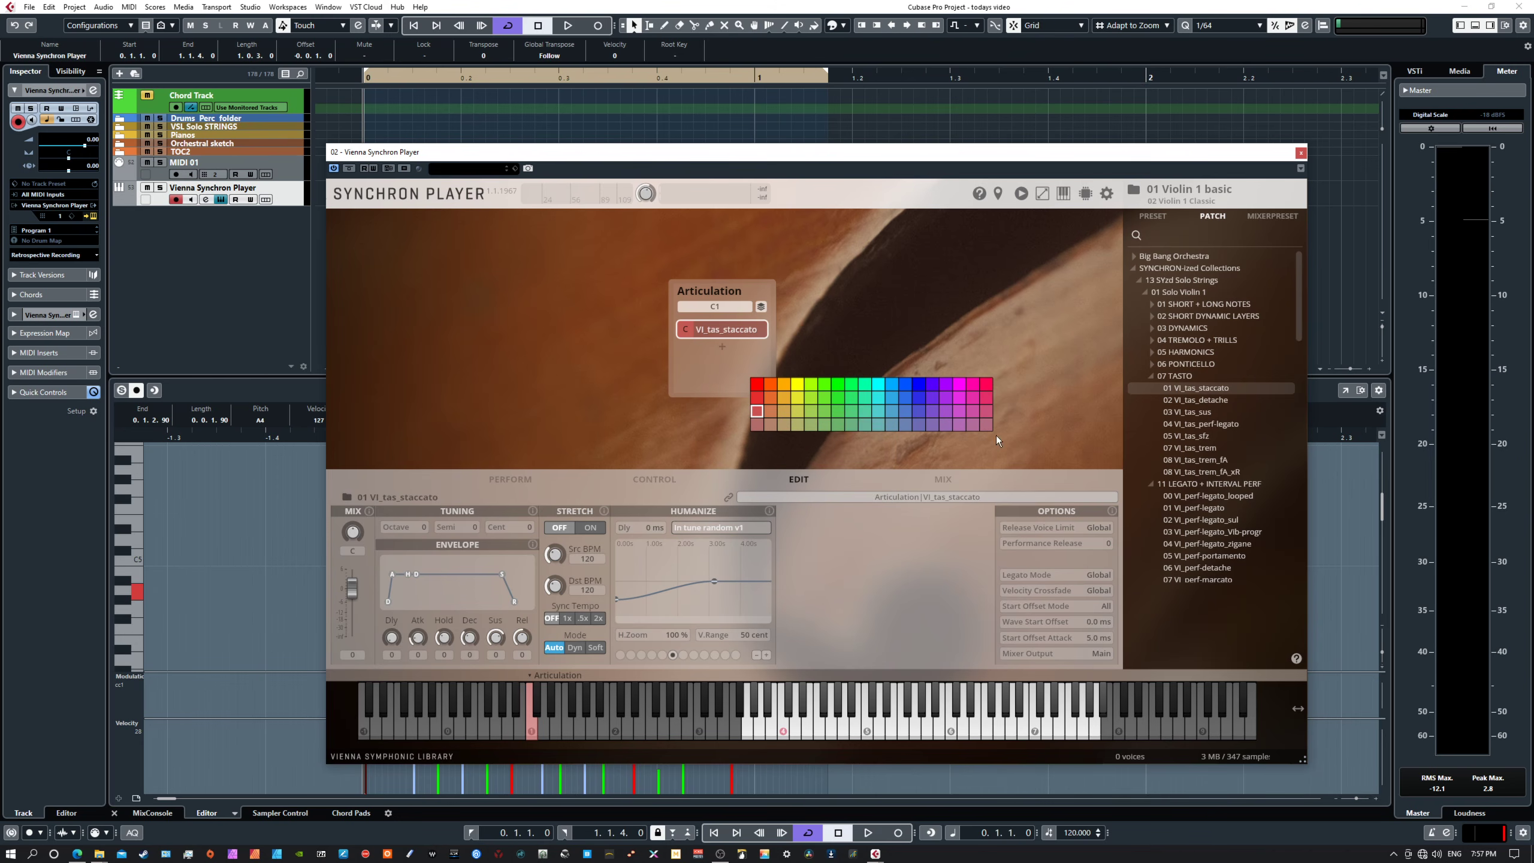
{"action": "left_click", "coordinate": [854, 399]}
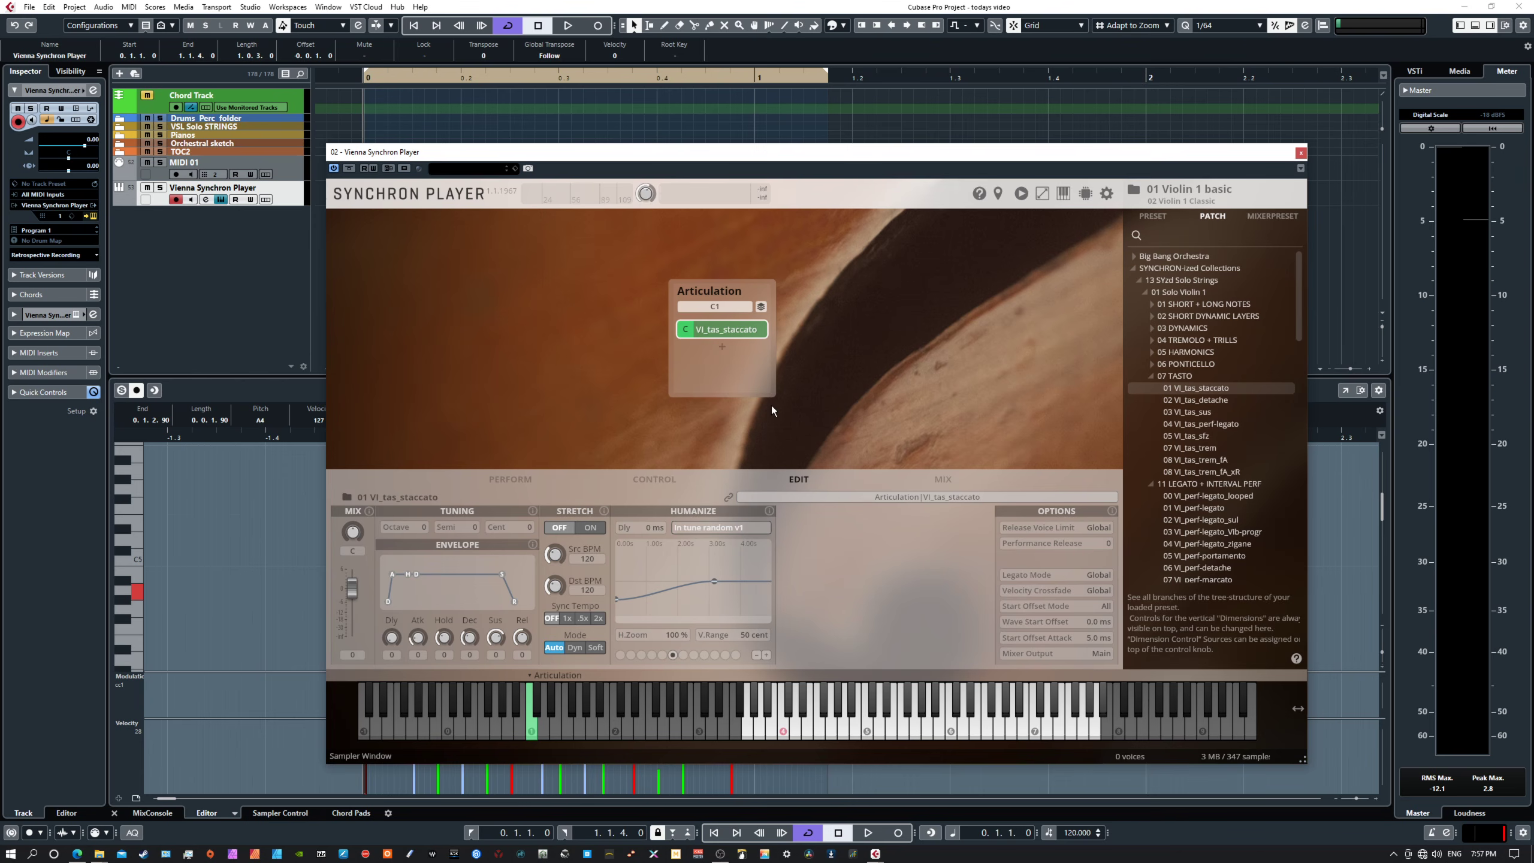